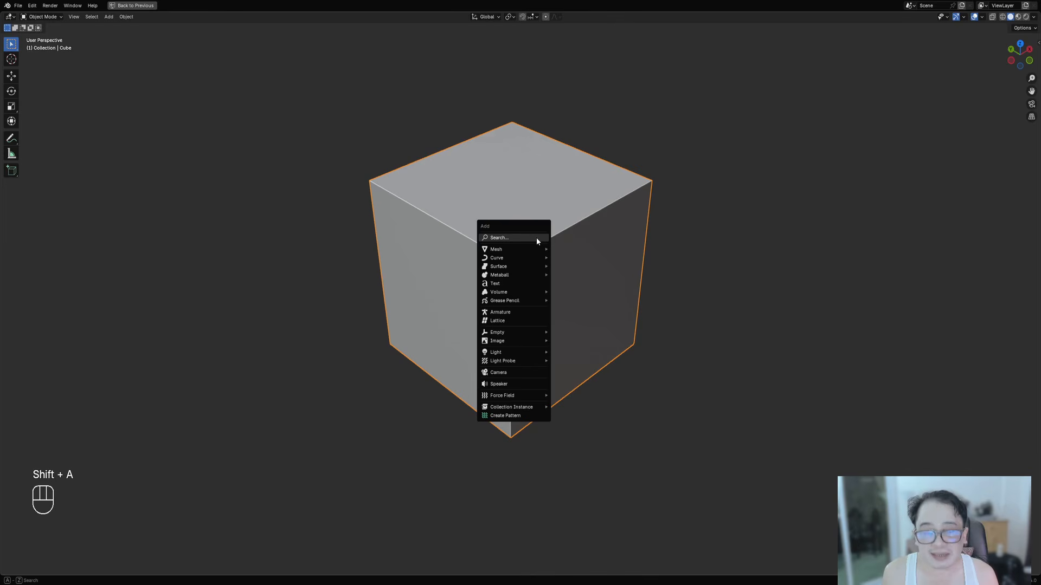
# - Add a Random Starship mesh to the scene alongside the cube
pyautogui.moveTo(539, 249)
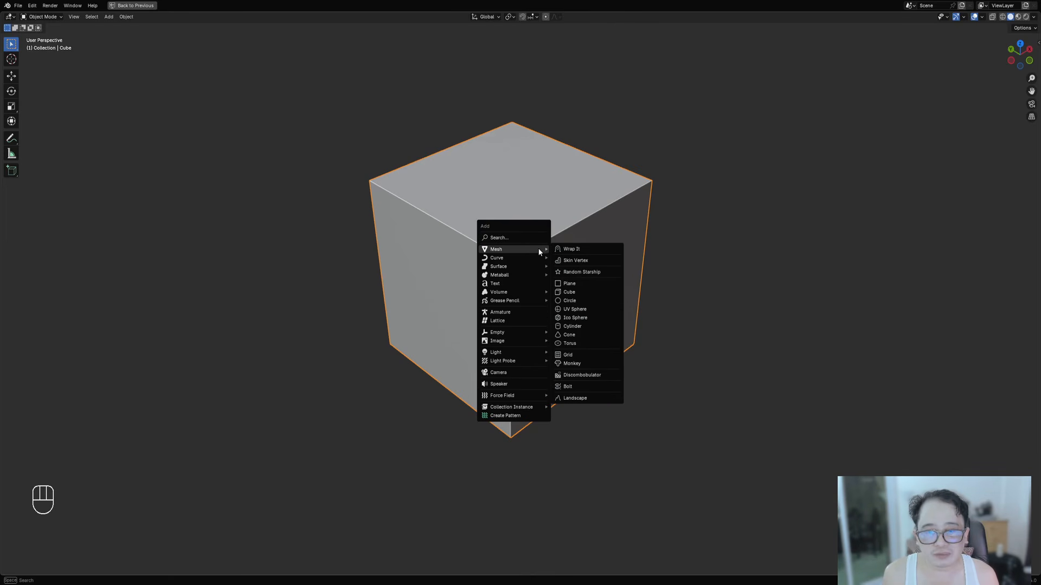
pyautogui.click(568, 273)
pyautogui.moveTo(580, 271); pyautogui.dragTo(548, 137)
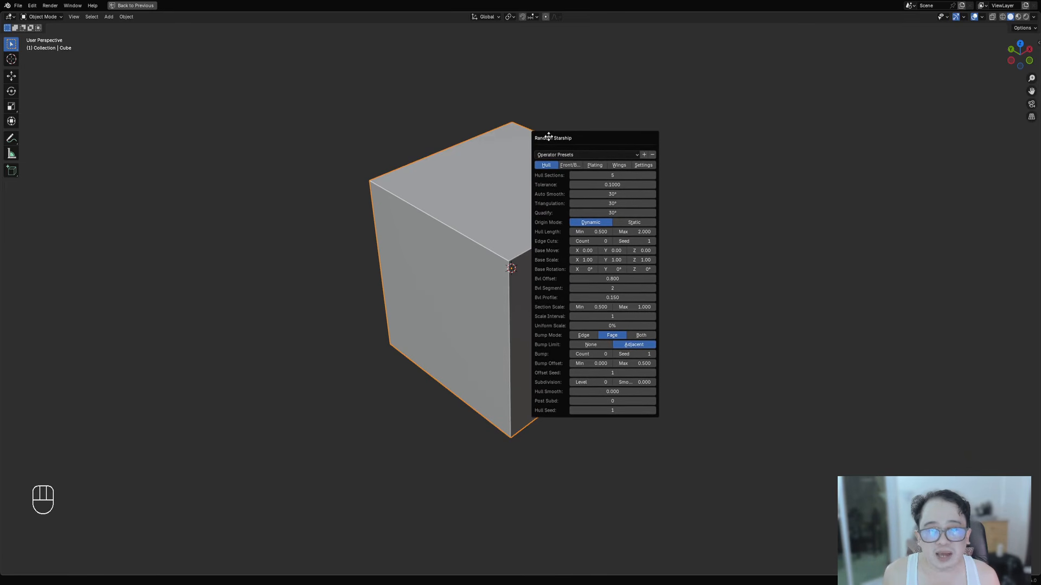
# - Examine the starship generator's Hull, Front/Back, Plating, Wings and Settings parameter groups
pyautogui.click(576, 169)
pyautogui.click(596, 165)
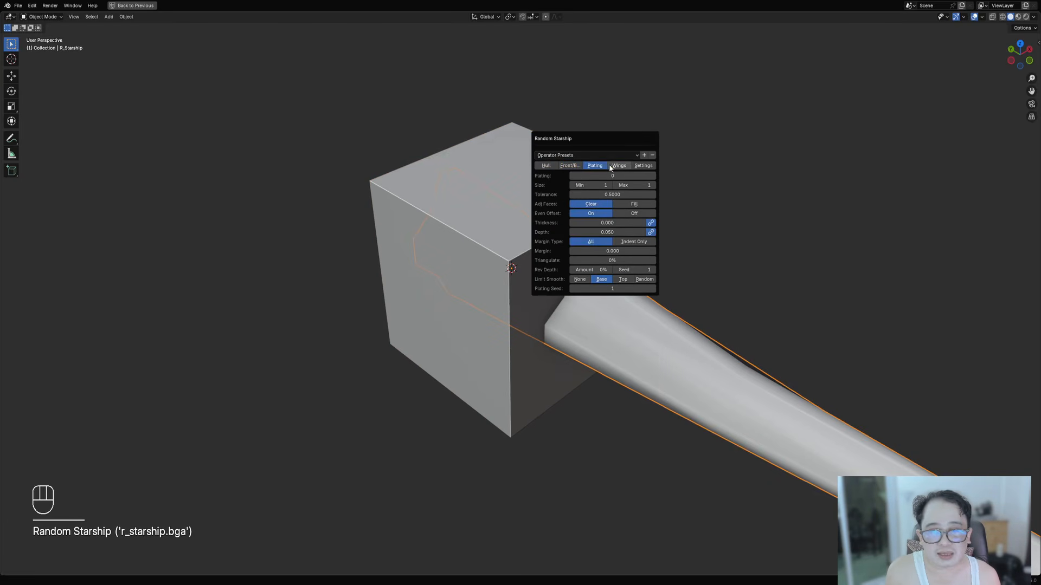
pyautogui.click(611, 166)
pyautogui.click(646, 167)
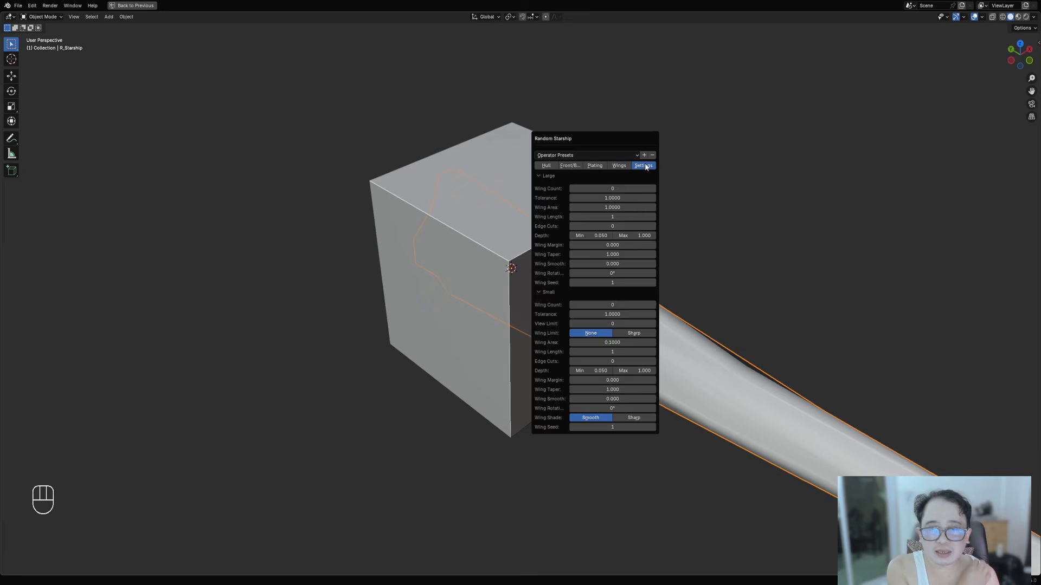
pyautogui.click(604, 166)
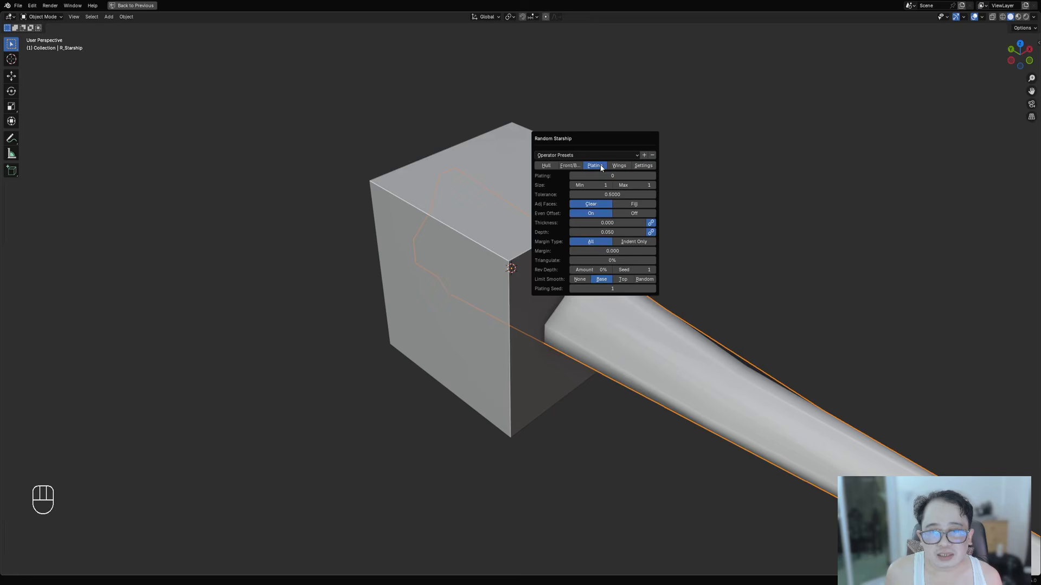
pyautogui.click(547, 165)
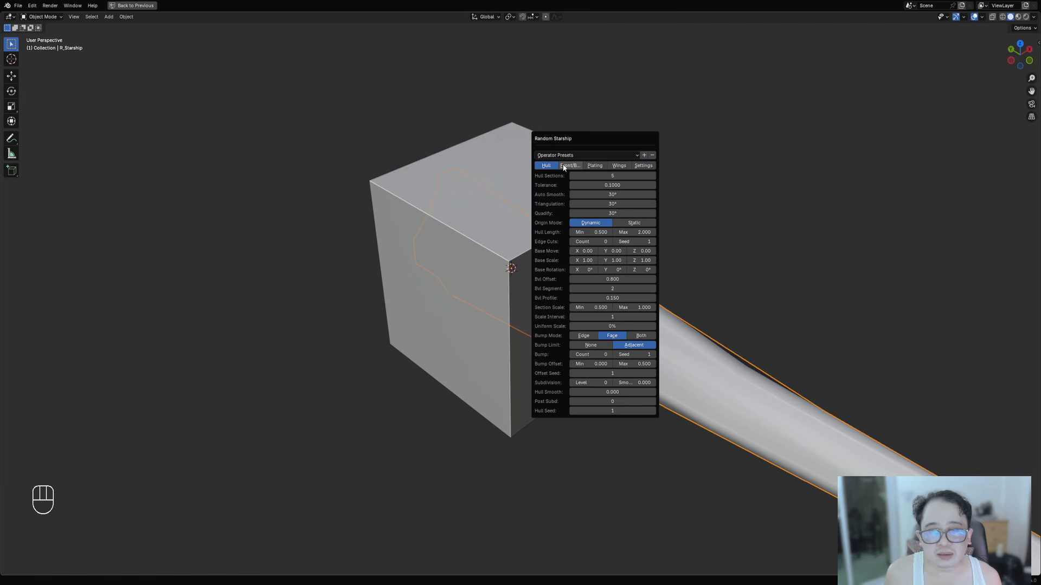
pyautogui.click(565, 166)
pyautogui.click(596, 166)
pyautogui.click(613, 165)
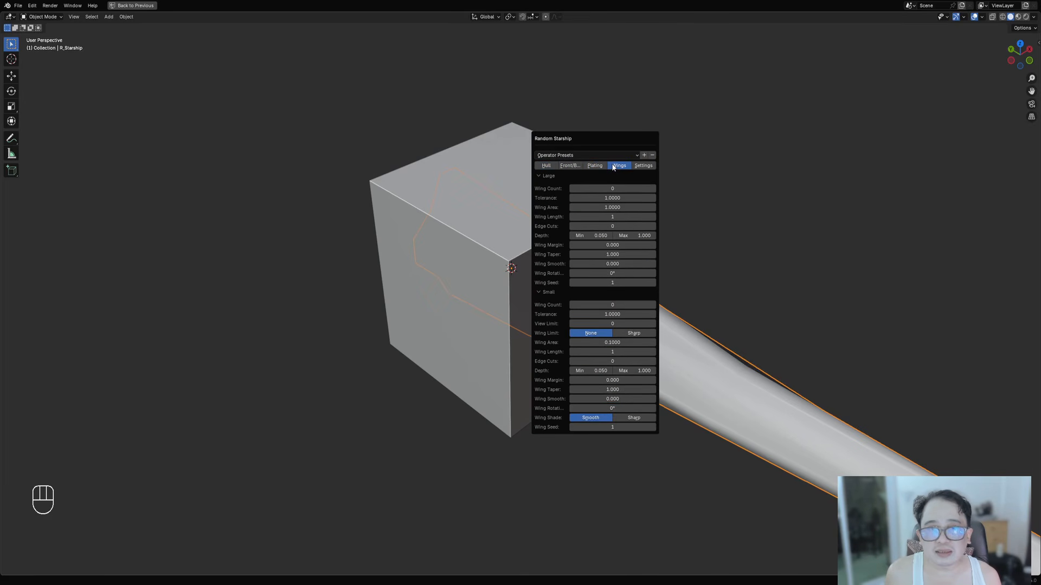
pyautogui.moveTo(598, 138); pyautogui.dragTo(752, 110)
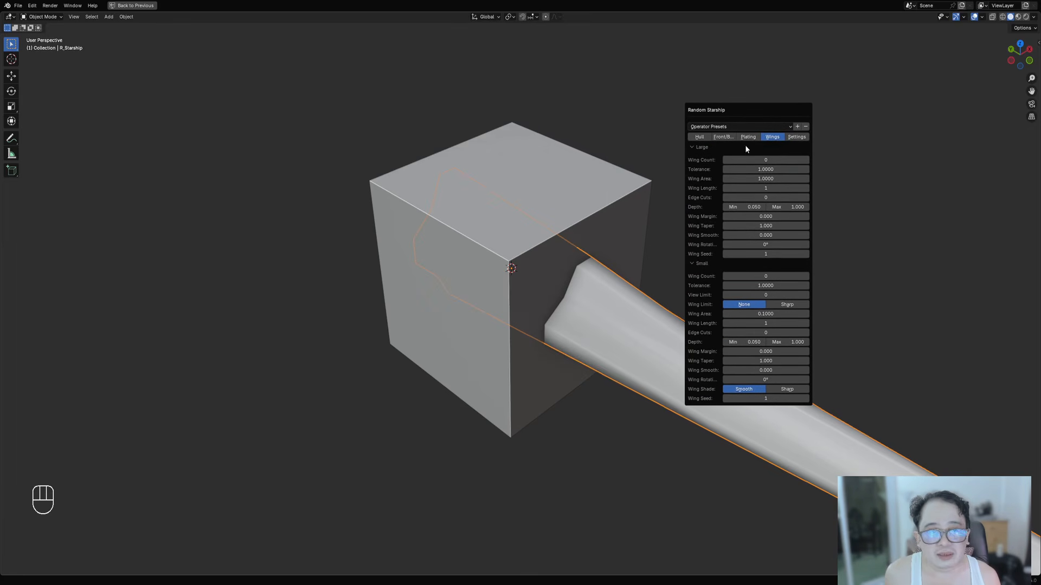
pyautogui.click(724, 137)
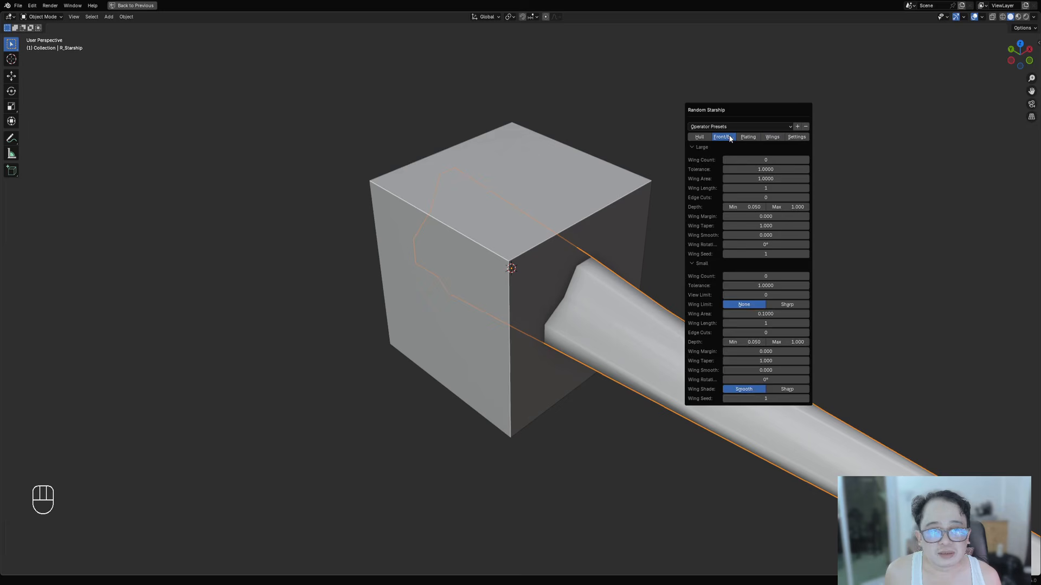
pyautogui.click(767, 139)
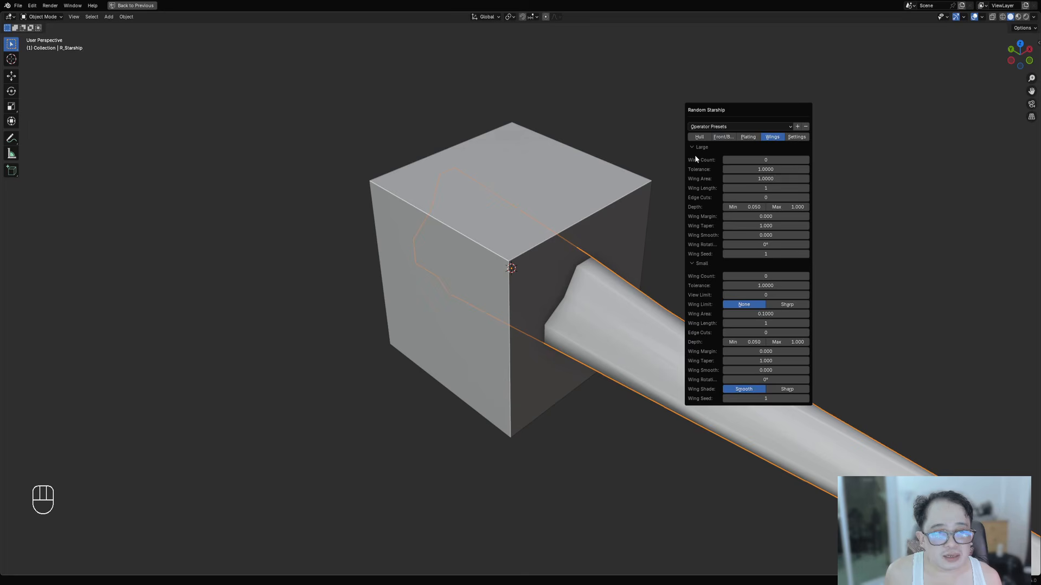
# - Examine the Small and Large sections of the starship's wing parameters, leaving the Large section collapsed
pyautogui.click(701, 265)
pyautogui.click(702, 265)
pyautogui.click(701, 265)
pyautogui.click(701, 265)
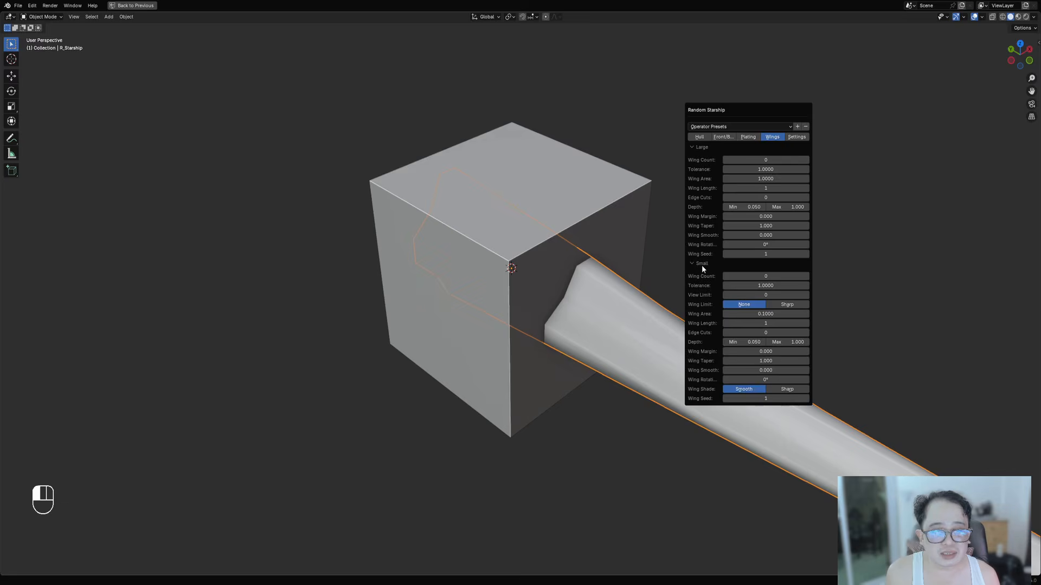
pyautogui.click(701, 265)
pyautogui.click(702, 265)
pyautogui.click(702, 265)
pyautogui.click(701, 265)
pyautogui.click(702, 265)
pyautogui.click(701, 265)
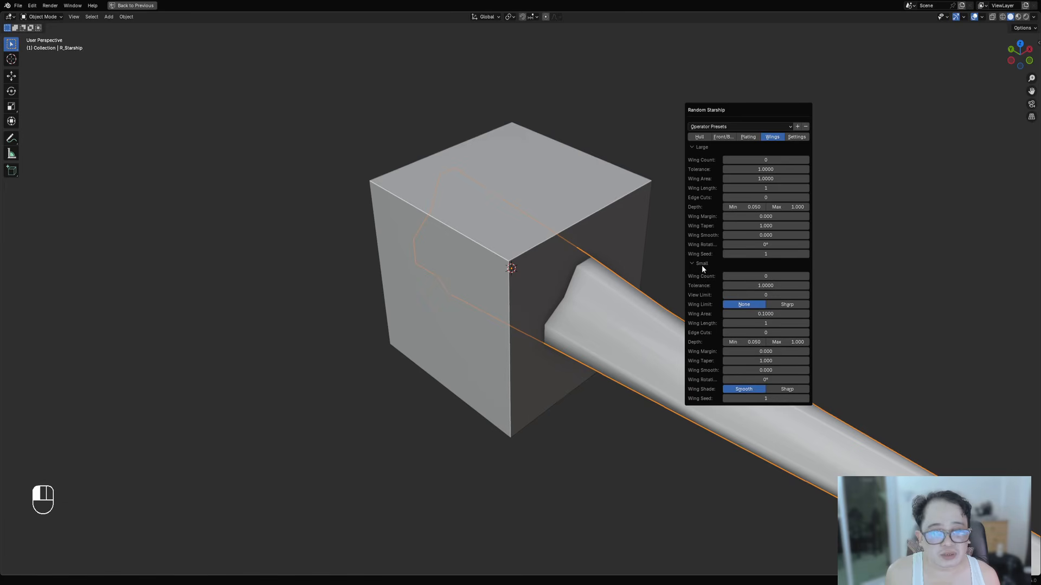
pyautogui.click(704, 150)
pyautogui.click(704, 151)
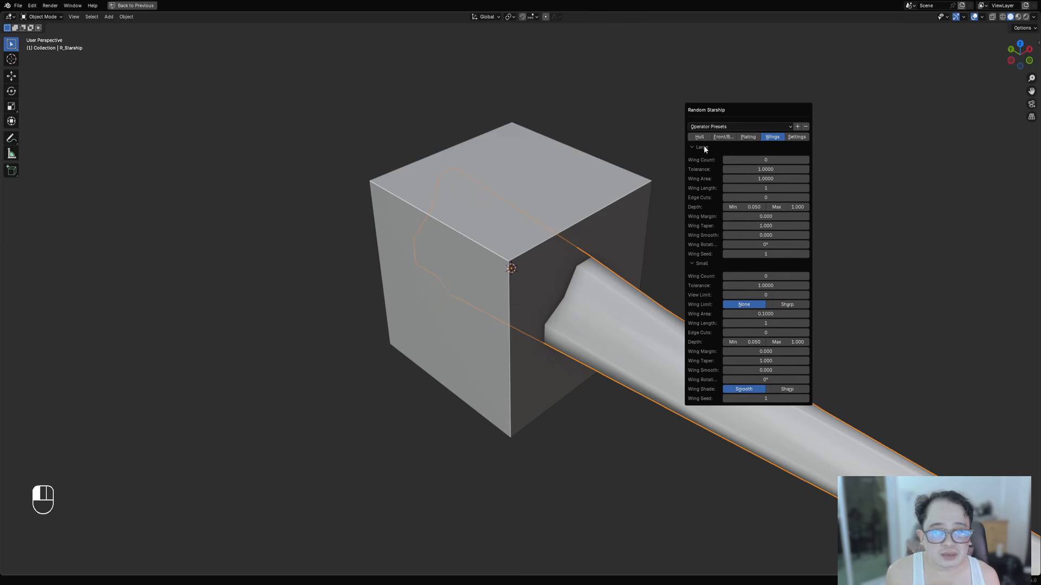
pyautogui.click(701, 148)
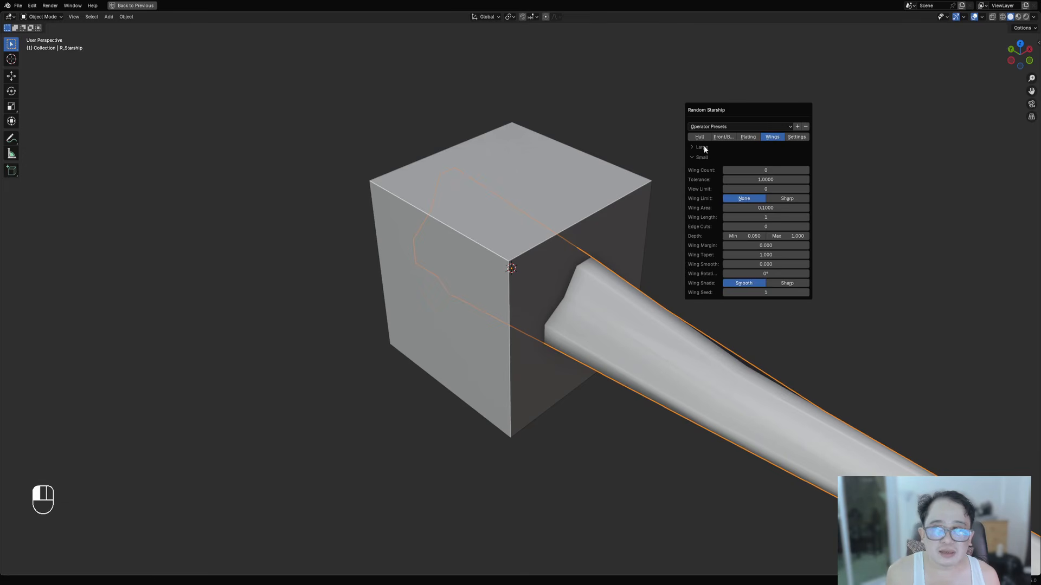
# - Reopen the starship's operation settings and look over the Large wing section's parameters
pyautogui.scroll(-5, 502, 229)
pyautogui.scroll(4, 502, 229)
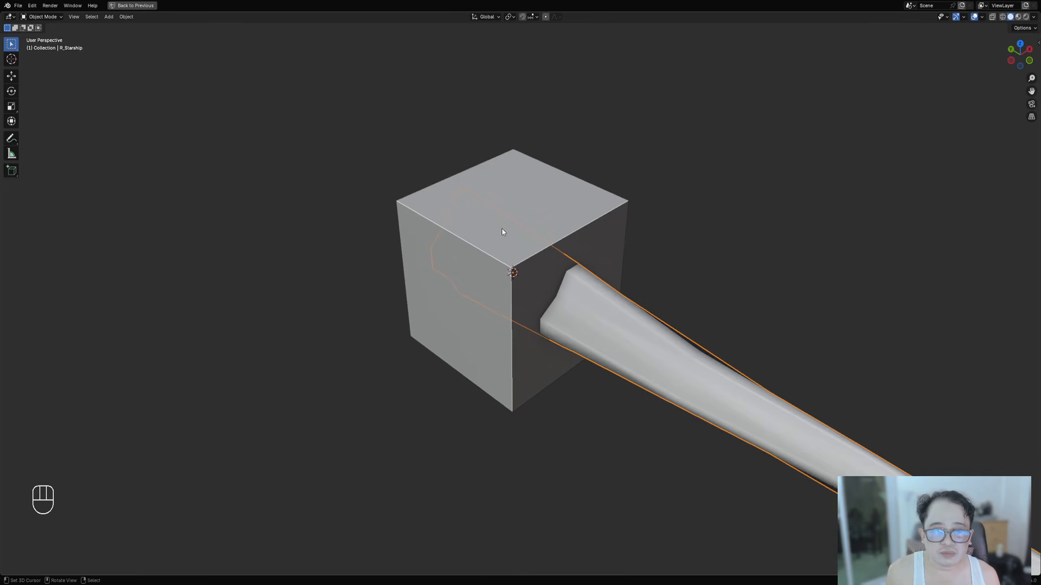
pyautogui.press('F9')
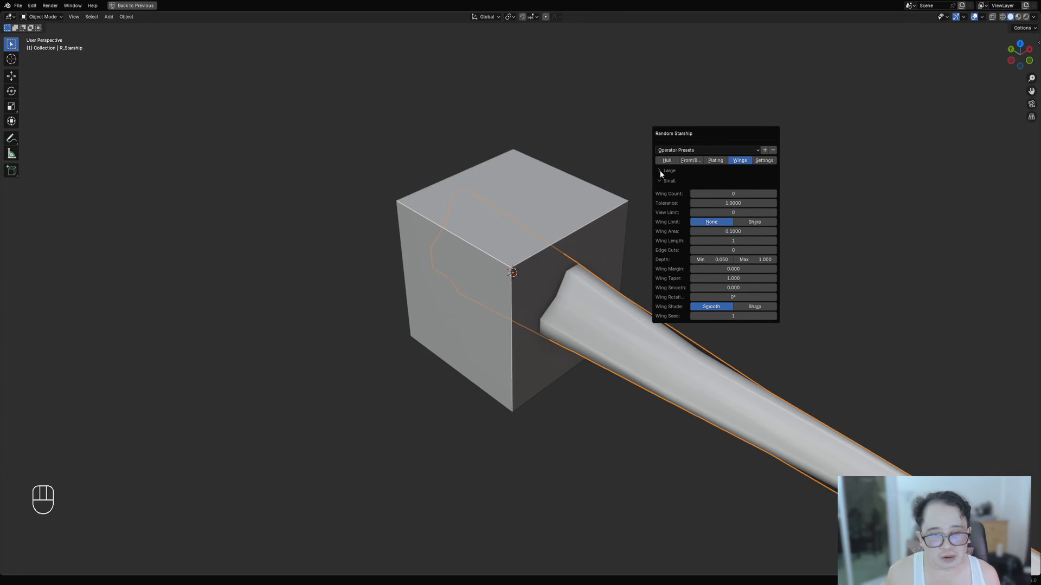
pyautogui.click(659, 170)
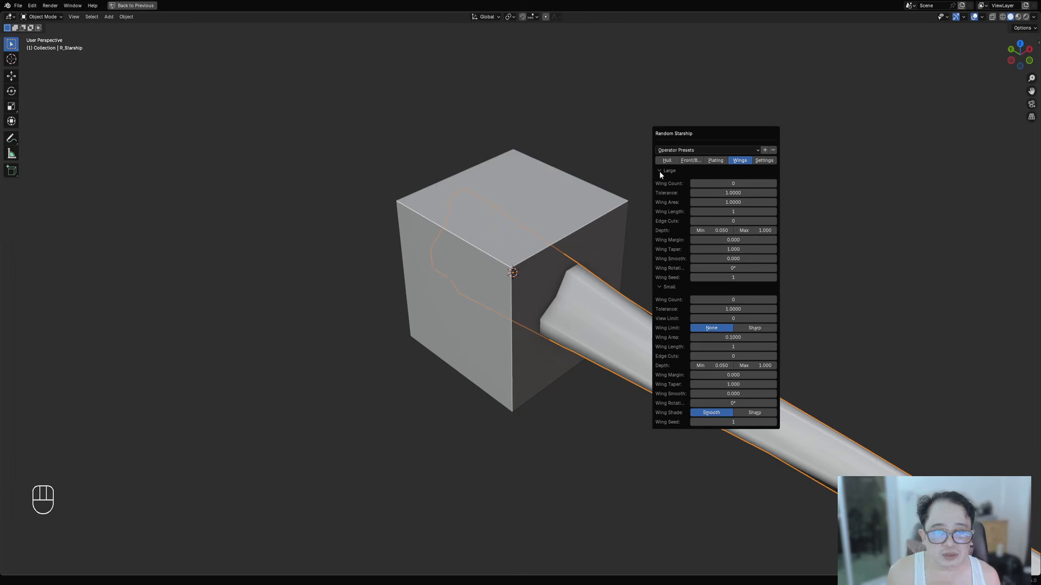
pyautogui.click(659, 170)
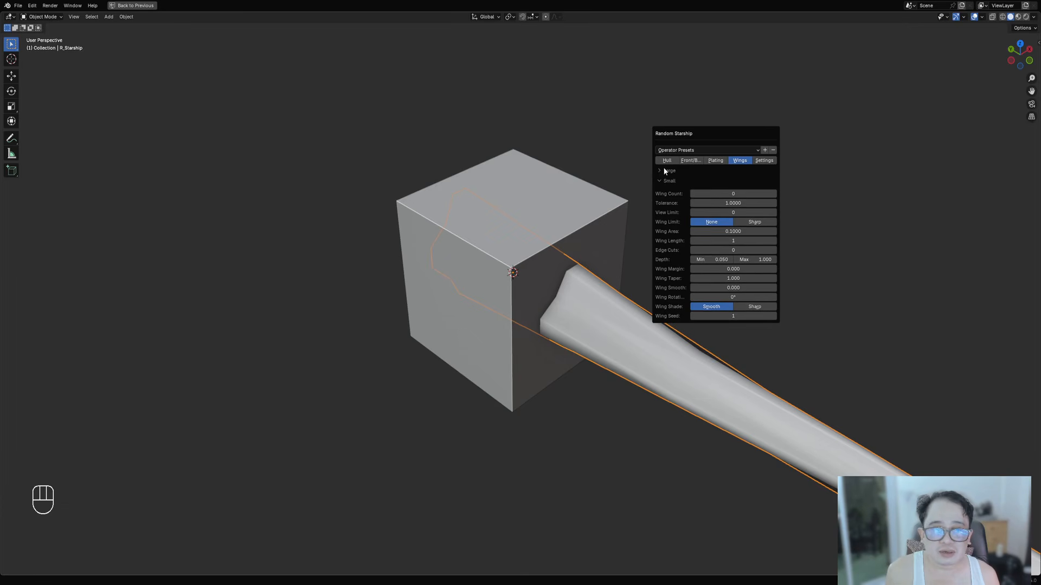
pyautogui.click(662, 172)
pyautogui.click(662, 172)
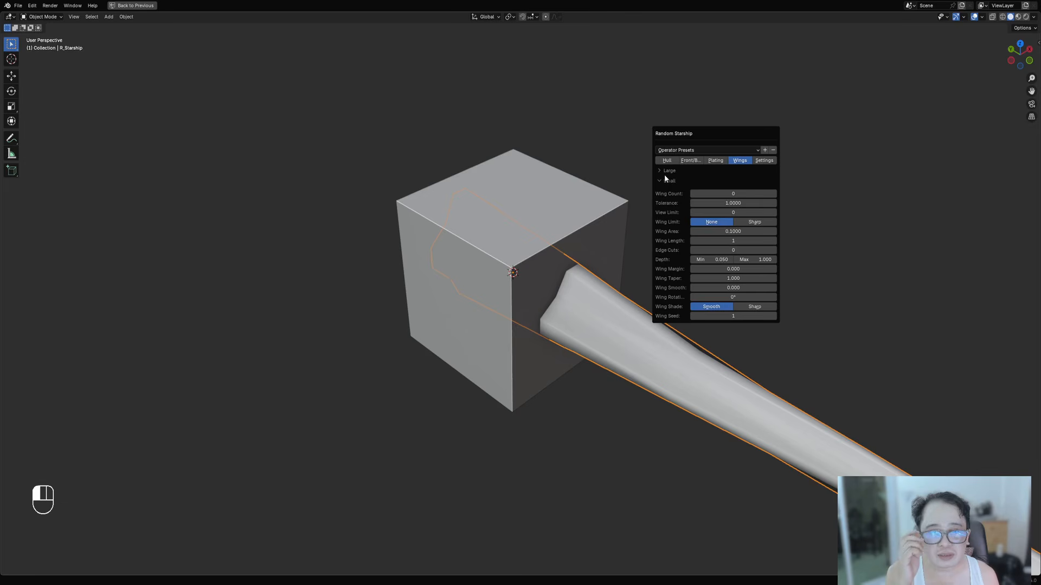
pyautogui.click(665, 171)
# - Delete the cube and the generated starship from the scene
pyautogui.scroll(-3, 480, 238)
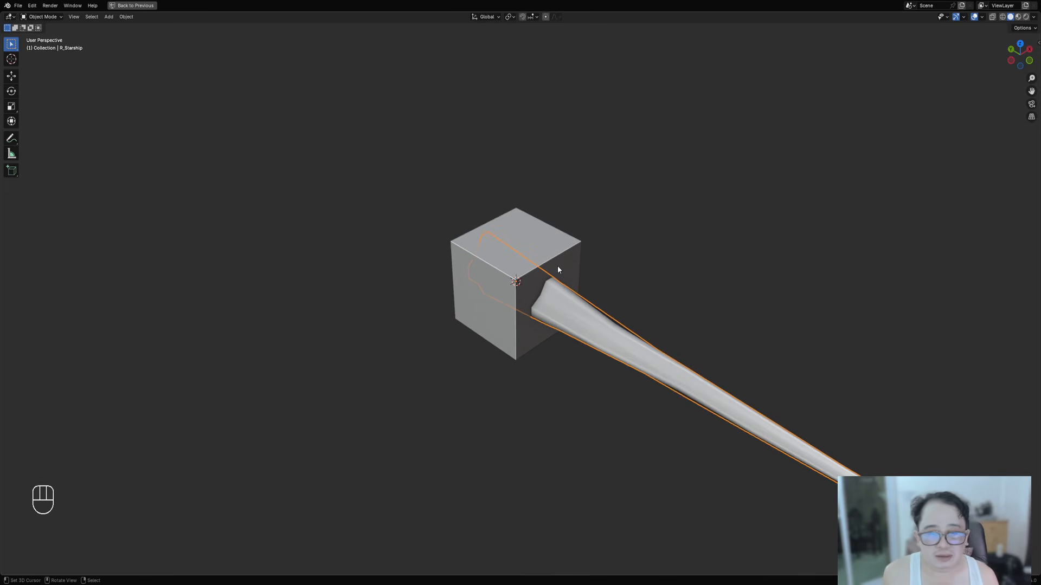
pyautogui.rightClick(556, 252)
pyautogui.press('x')
pyautogui.click(556, 251)
pyautogui.rightClick(555, 300)
pyautogui.press('x')
pyautogui.click(555, 300)
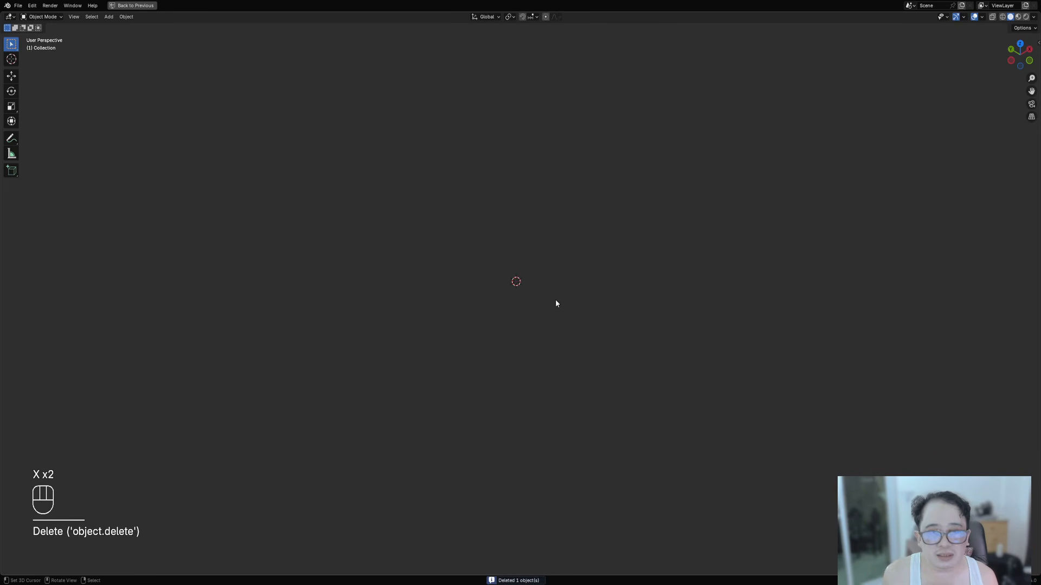
# - Add a new Random Starship mesh and apply the "12 hull" operator preset
pyautogui.hotkey('shift', 'a')
pyautogui.moveTo(560, 252)
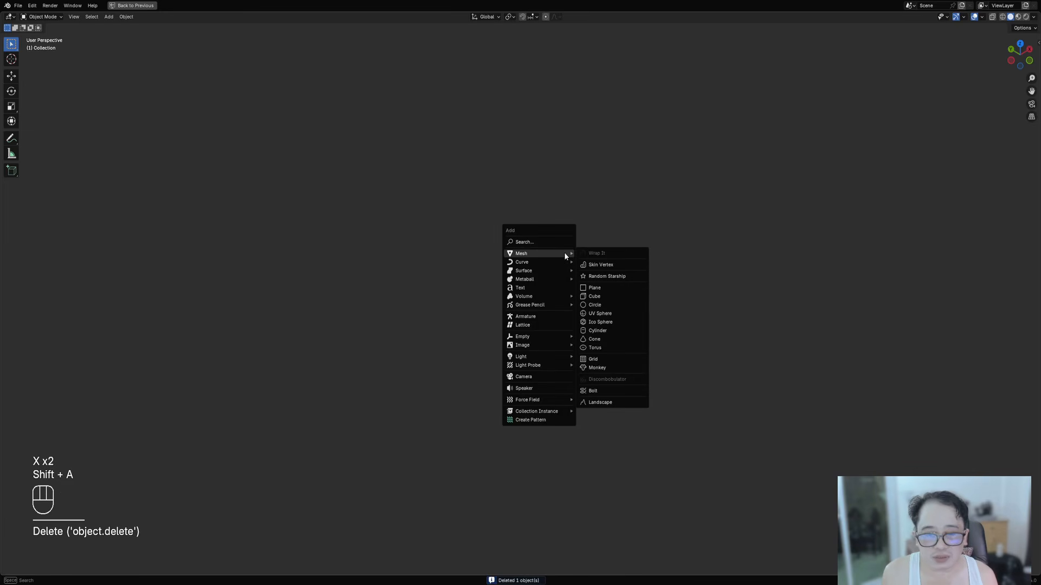
pyautogui.click(617, 276)
pyautogui.moveTo(626, 273); pyautogui.dragTo(616, 153)
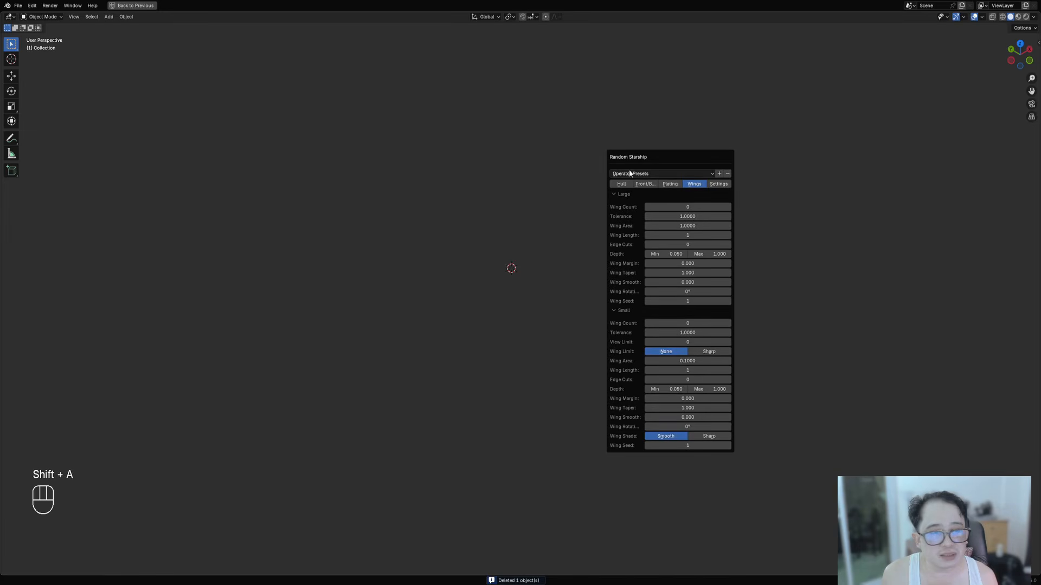
pyautogui.click(646, 173)
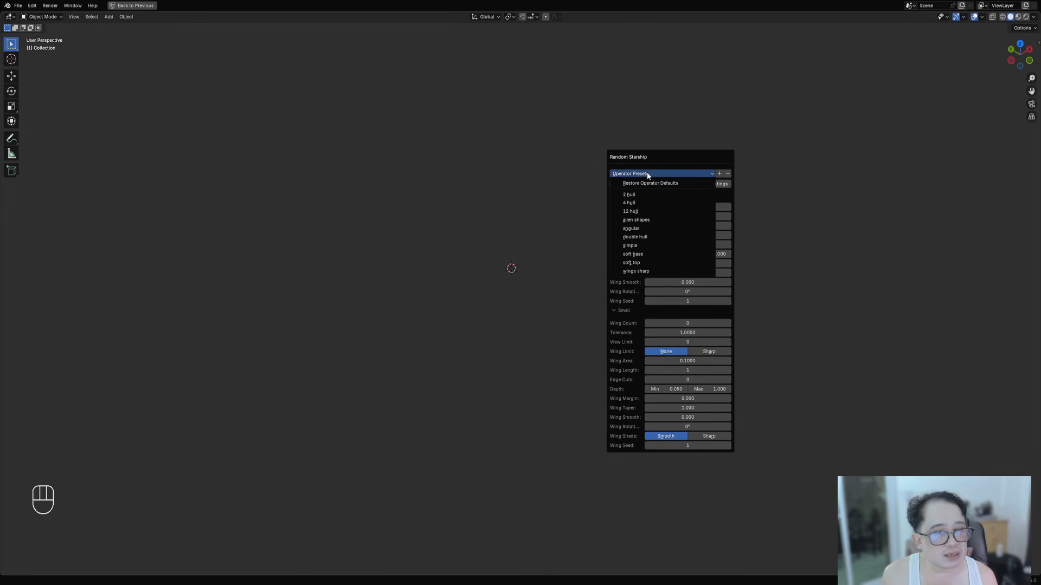
pyautogui.click(639, 210)
pyautogui.scroll(-5, 514, 225)
pyautogui.scroll(1, 706, 294)
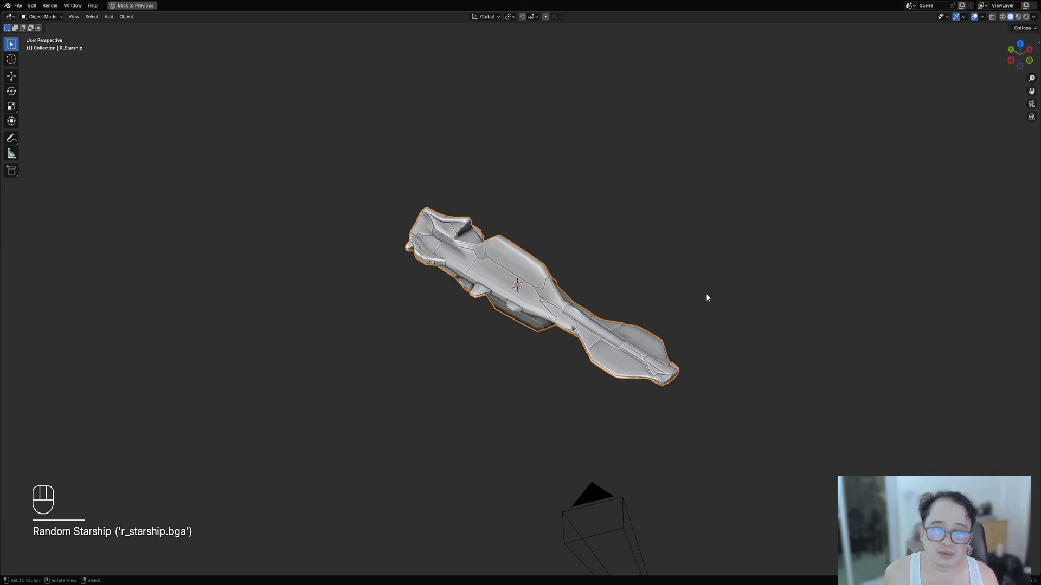
# - Switch the starship to the "2 hull" operator preset
pyautogui.moveTo(705, 293); pyautogui.dragTo(695, 265, button='middle')
pyautogui.press('F9')
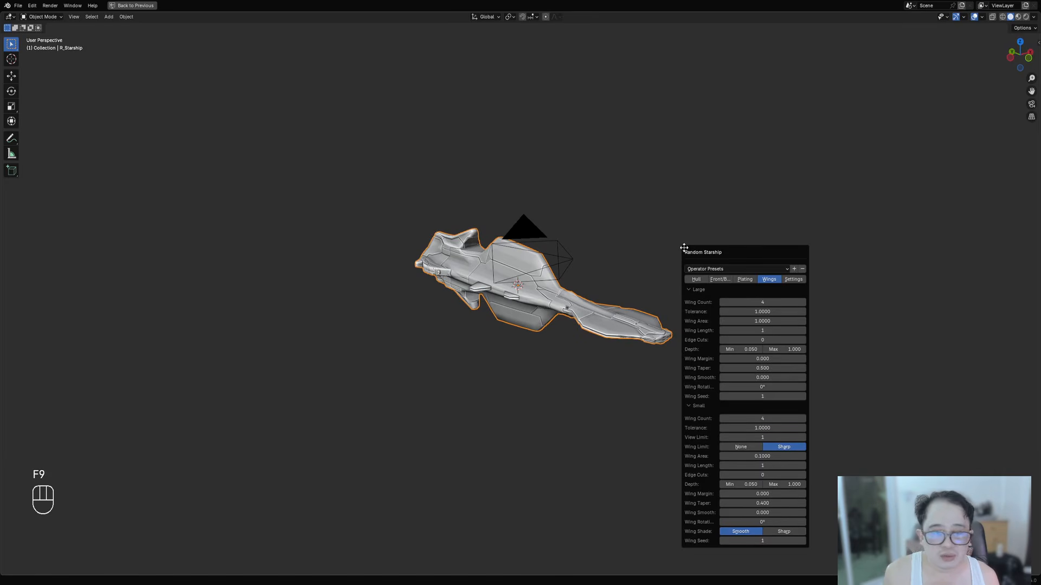
pyautogui.click(704, 280)
pyautogui.moveTo(734, 250); pyautogui.dragTo(729, 193)
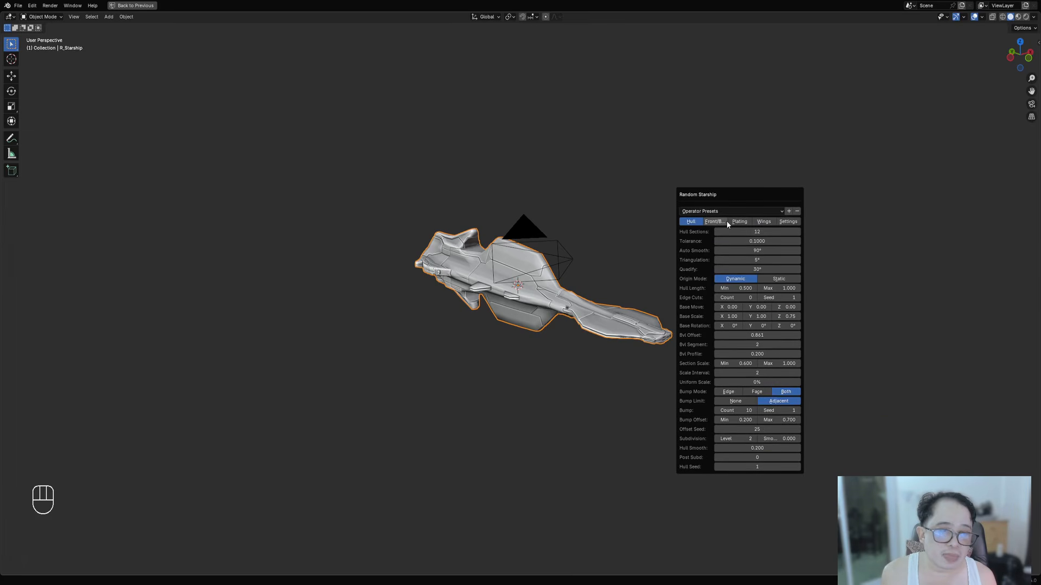
pyautogui.click(724, 212)
pyautogui.click(720, 235)
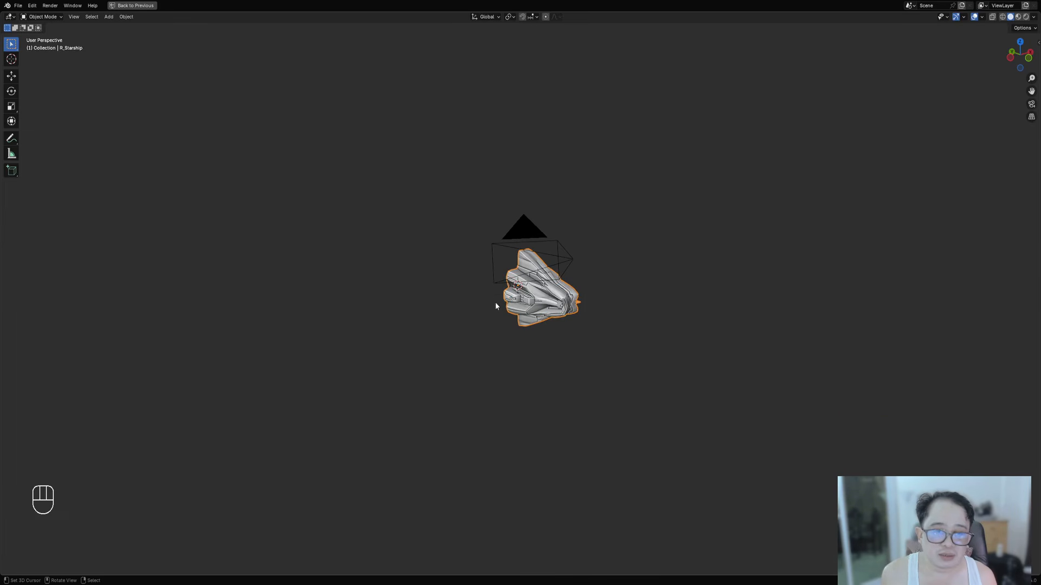
# - Reopen the starship's operation settings and set Hull Smooth to 1
pyautogui.moveTo(495, 301); pyautogui.dragTo(499, 339, button='middle')
pyautogui.scroll(3, 564, 341)
pyautogui.keyDown('shift'); pyautogui.moveTo(610, 345); pyautogui.dragTo(607, 213, button='middle'); pyautogui.keyUp('shift')
pyautogui.scroll(4, 559, 324)
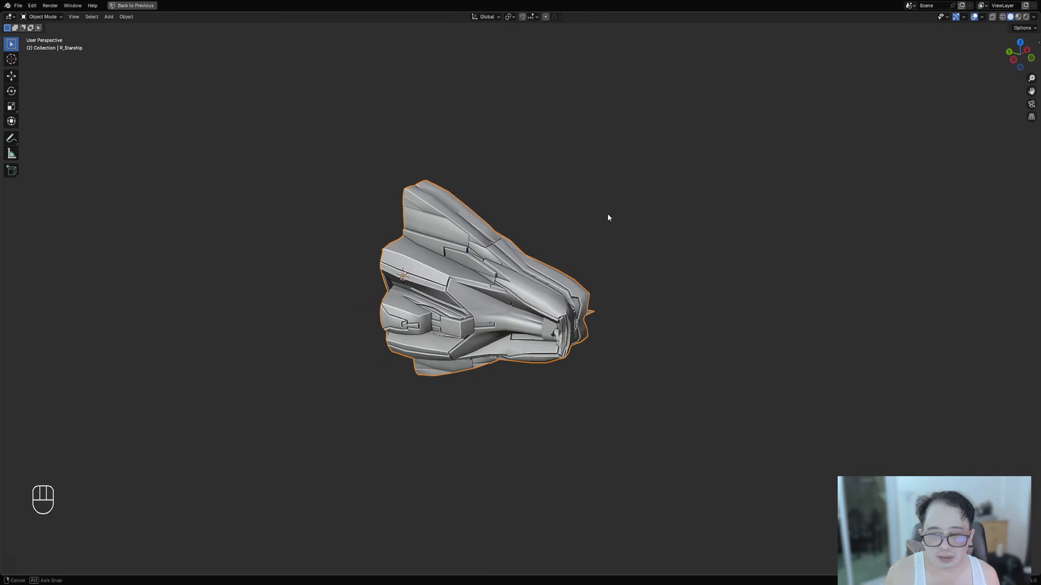
pyautogui.press('F9')
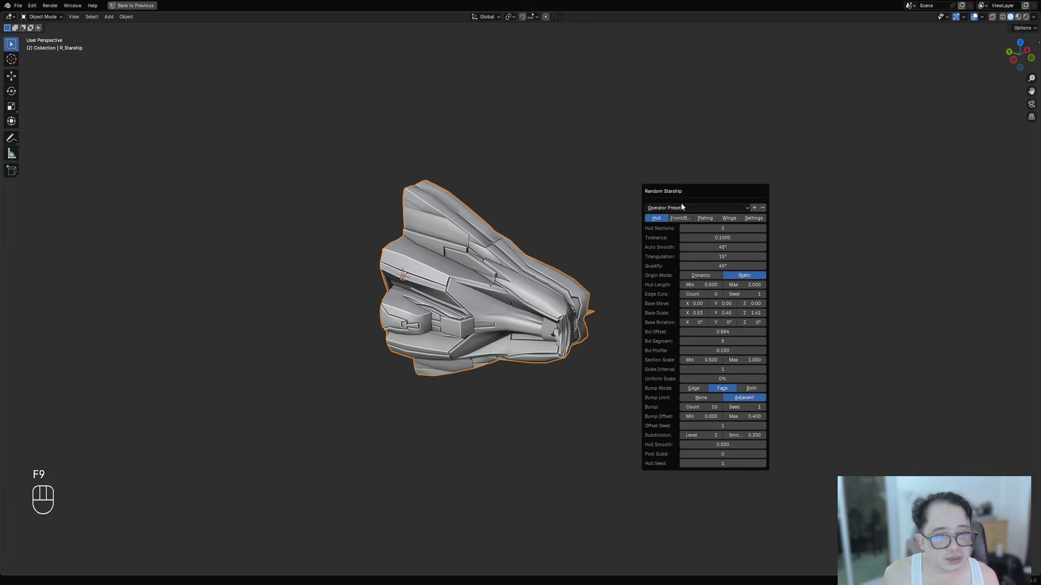
pyautogui.moveTo(686, 190); pyautogui.dragTo(715, 119)
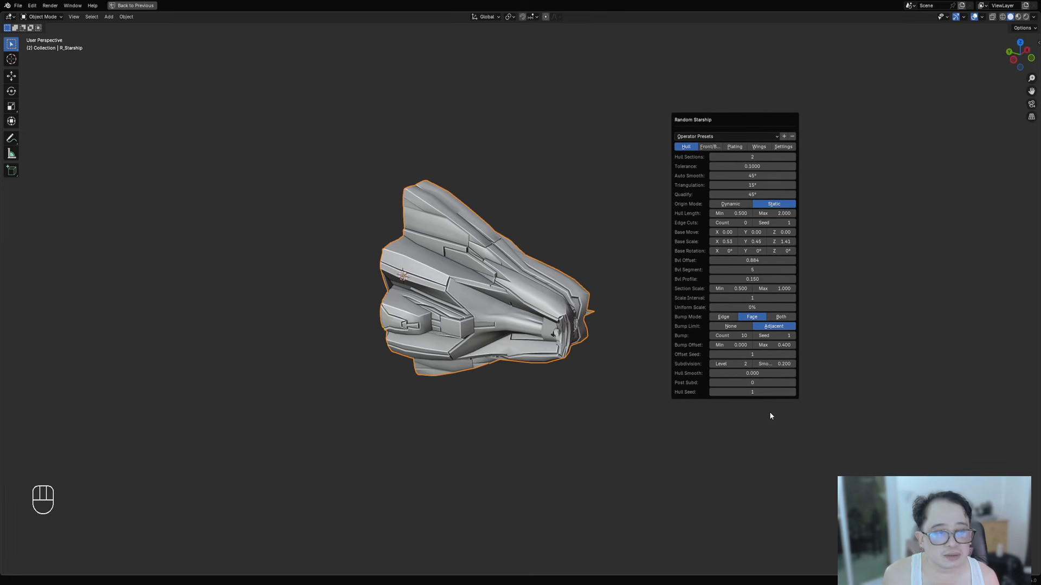
pyautogui.click(772, 364)
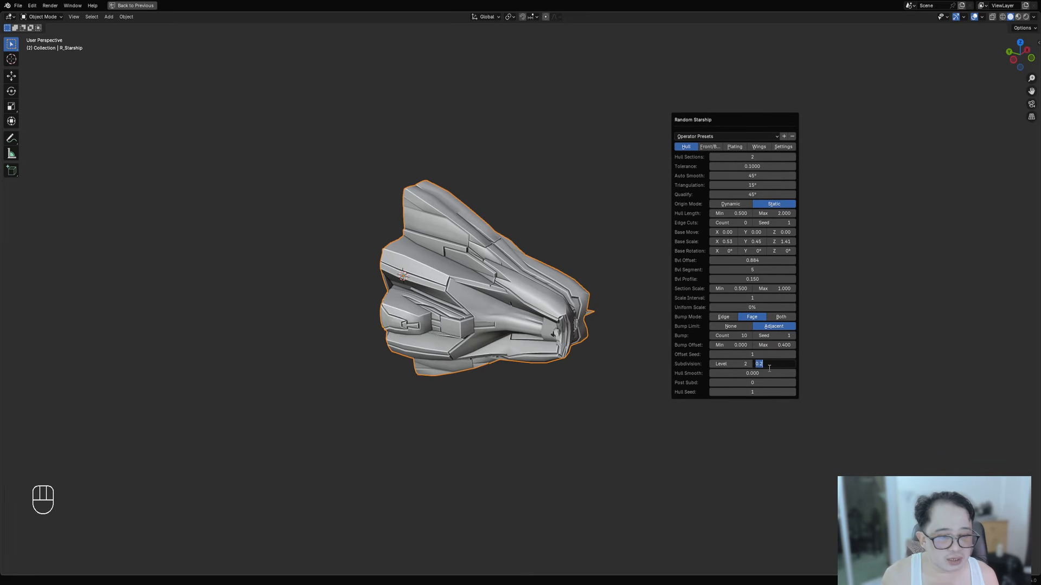
pyautogui.press('Tab')
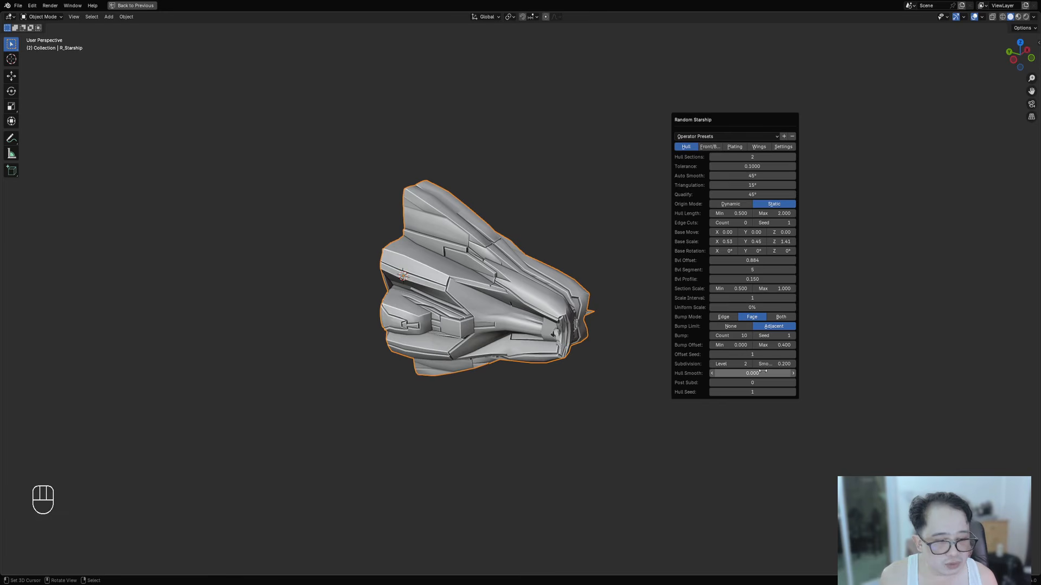
pyautogui.write('1')
pyautogui.press('Return')
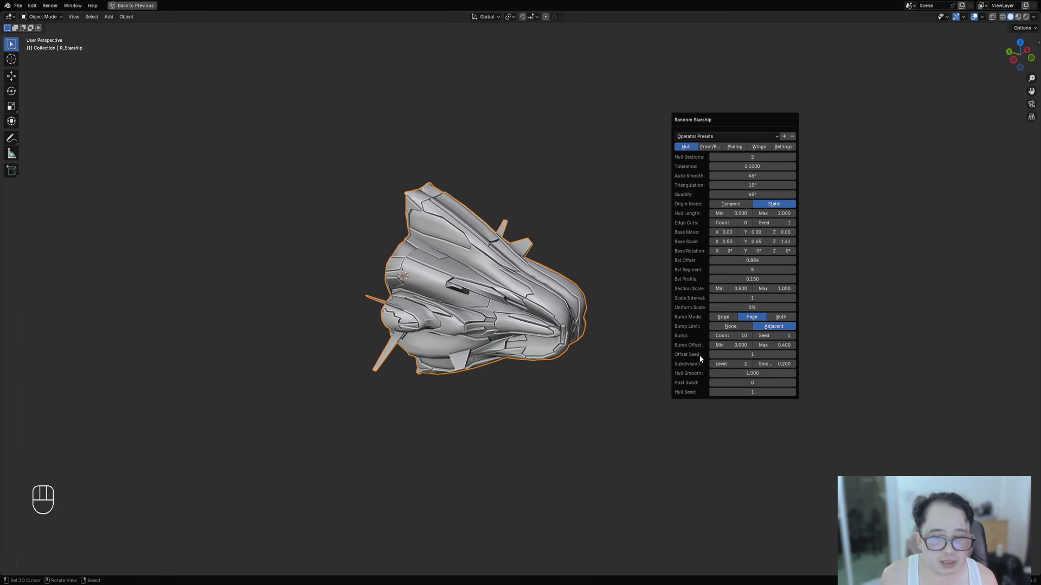
# - Set the hull's subdivision smoothing to 0.5 and Hull Smooth to 0
pyautogui.click(775, 364)
pyautogui.write('0.5')
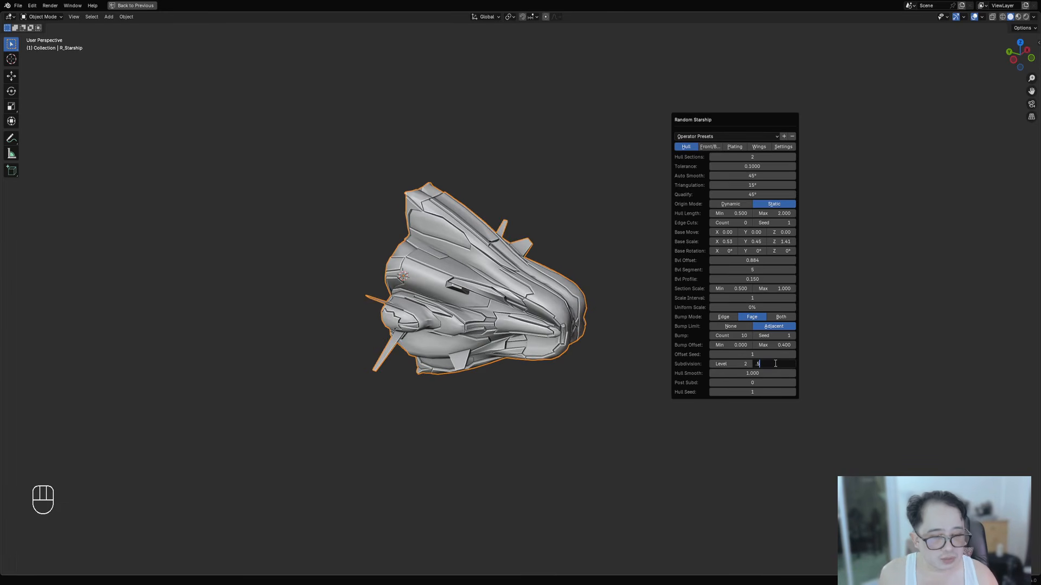
pyautogui.press('Return')
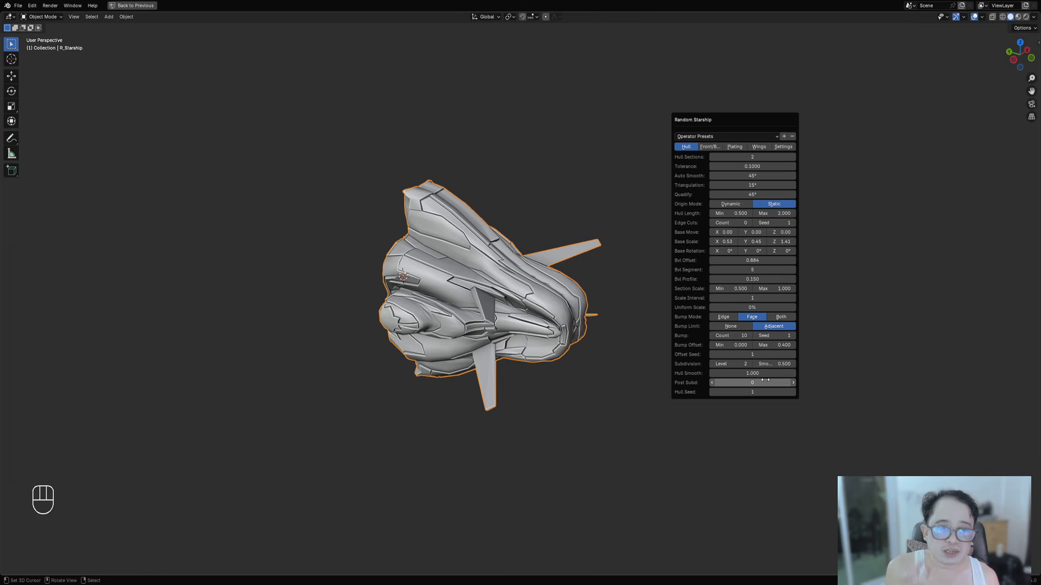
pyautogui.click(753, 372)
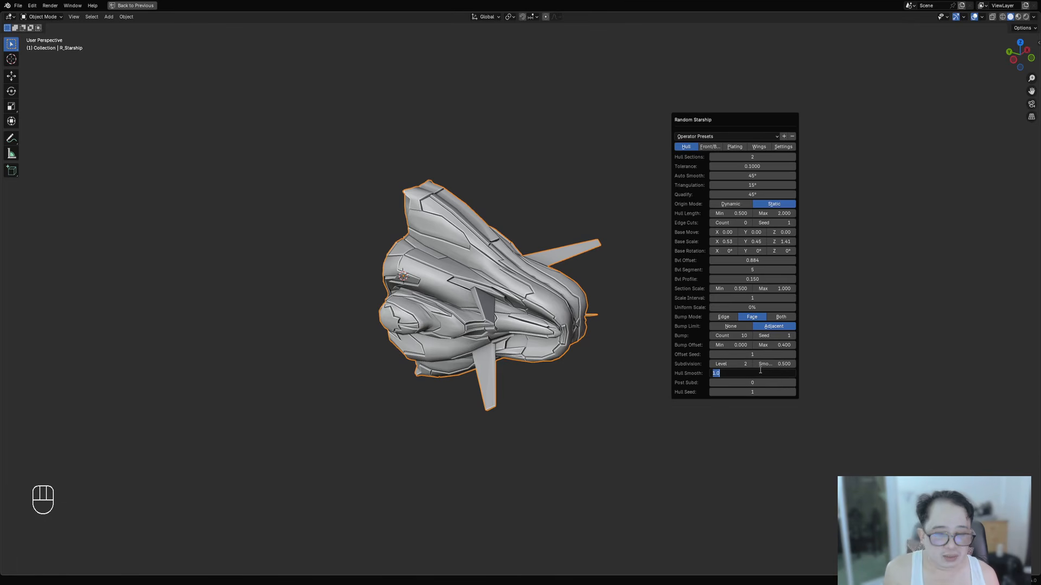
pyautogui.write('0')
pyautogui.press('Return')
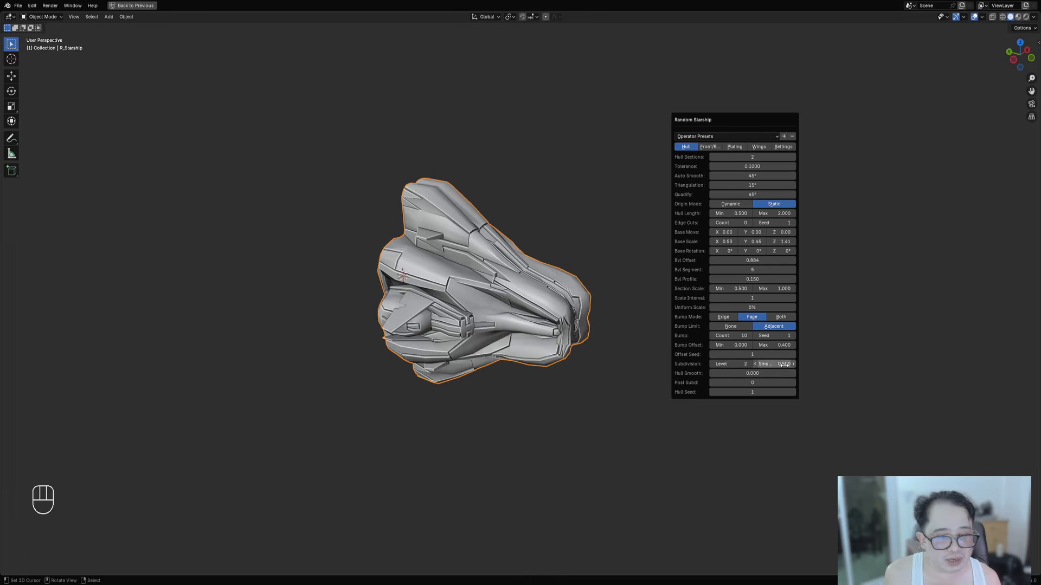
# - Try a subdivision smoothing of 1 on the hull, and return it to 0.5
pyautogui.click(780, 363)
pyautogui.write('1')
pyautogui.press('Return')
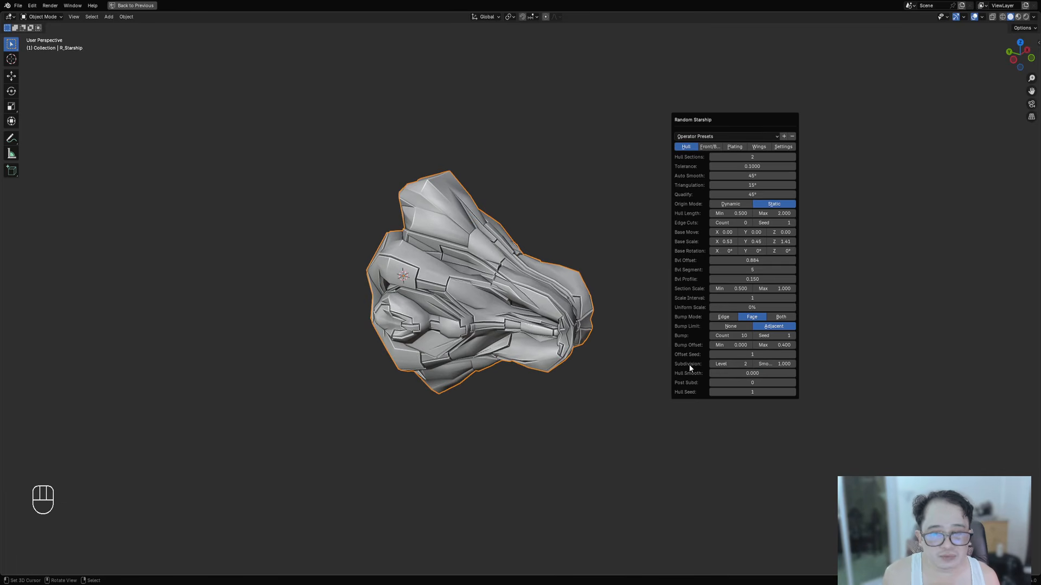
pyautogui.click(771, 364)
pyautogui.press('BackSpace')
pyautogui.write('0.5')
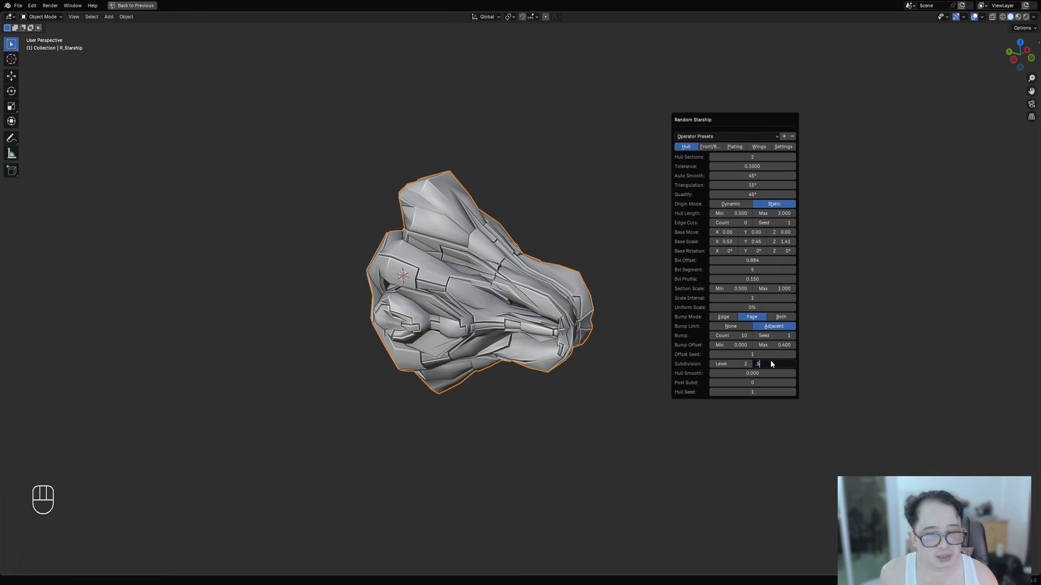
pyautogui.press('Return')
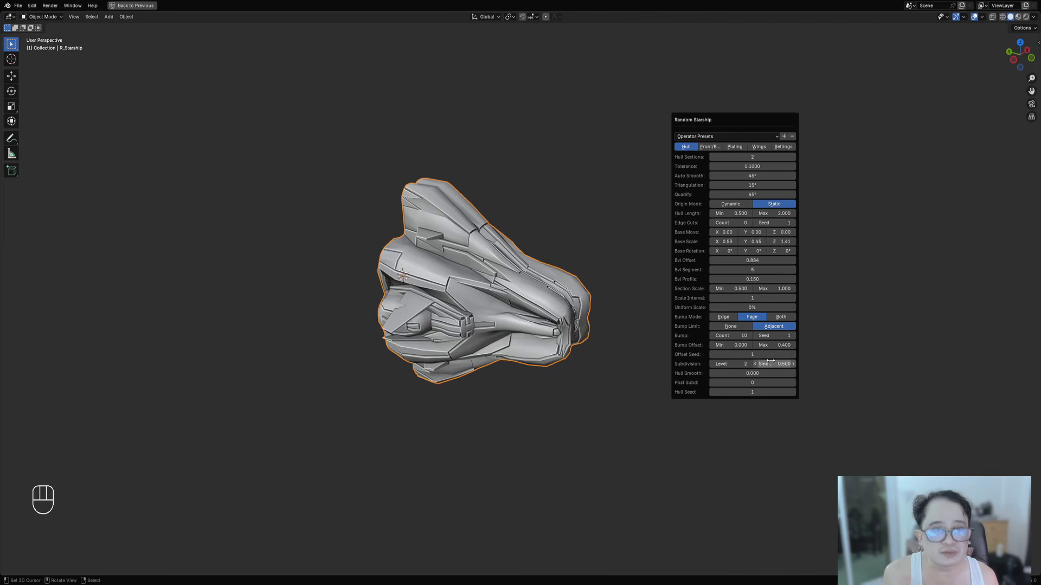
# - Set the hull's subdivision smoothing to 0
pyautogui.click(769, 373)
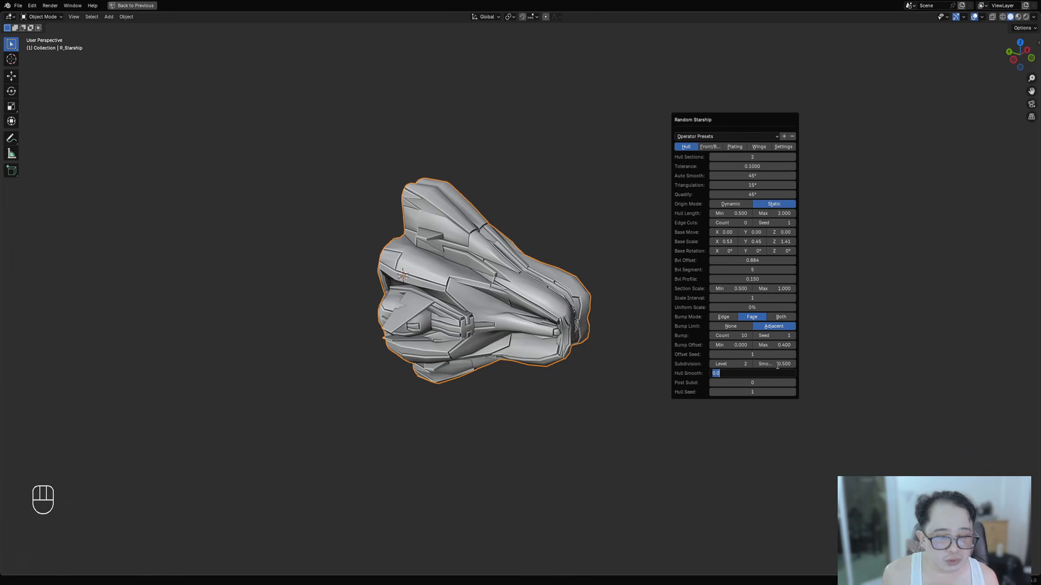
pyautogui.doubleClick(783, 363)
pyautogui.write('0')
pyautogui.press('Return')
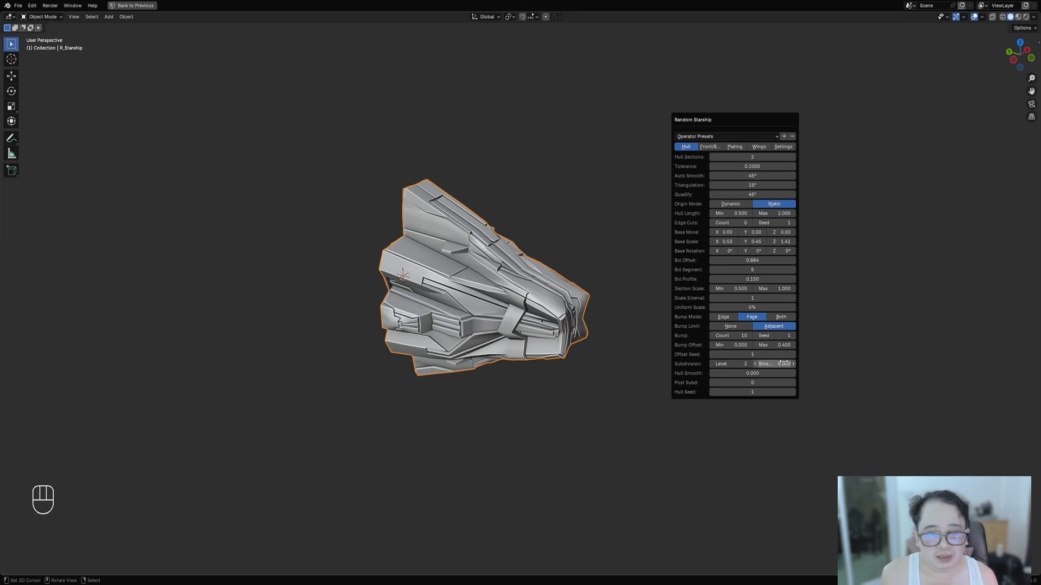
# - Set Hull Smooth to 1 and the hull's subdivision smoothing to 0.25
pyautogui.click(768, 373)
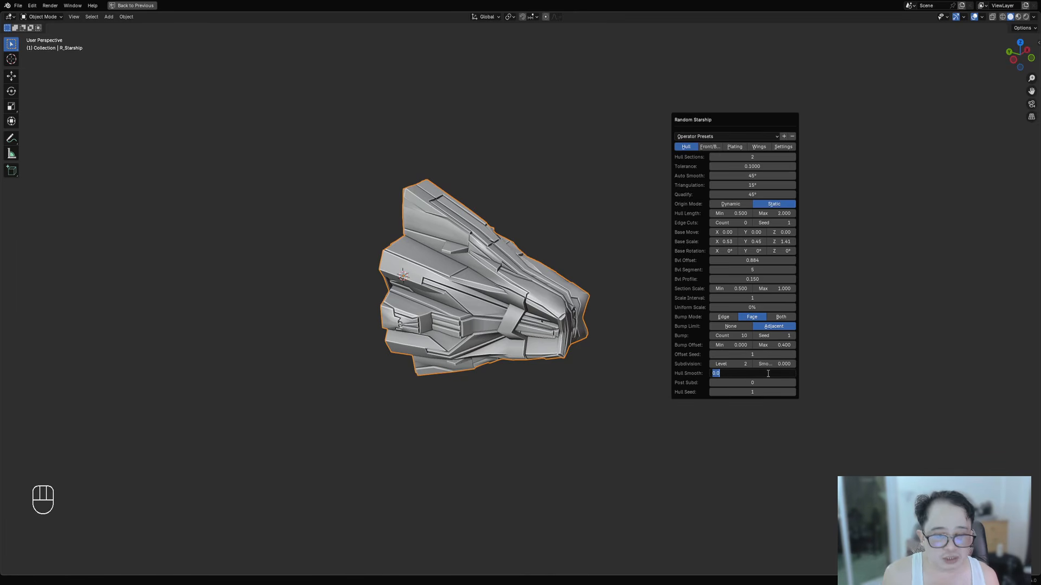
pyautogui.write('1')
pyautogui.press('Return')
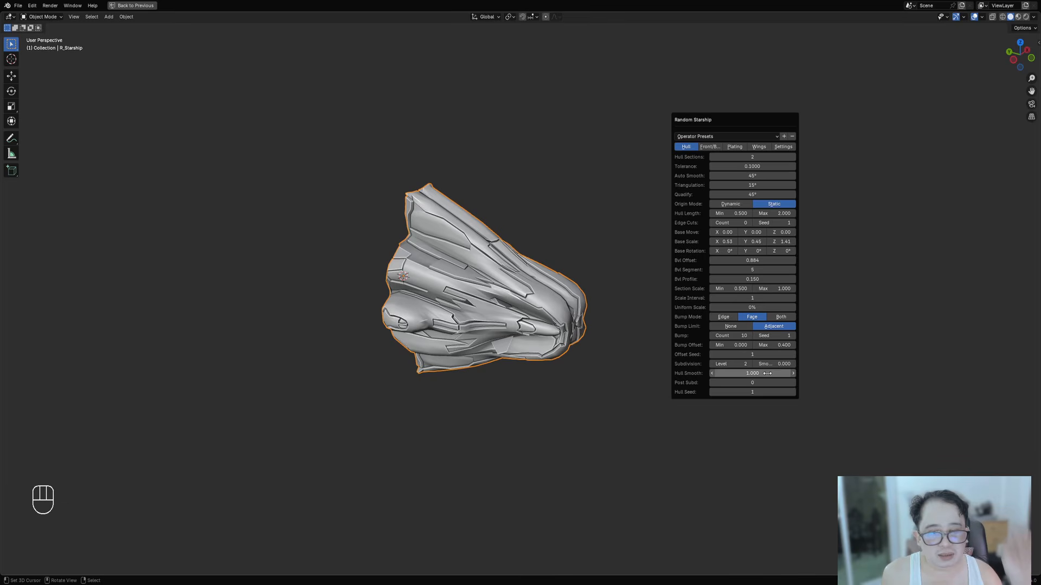
pyautogui.write('0.5')
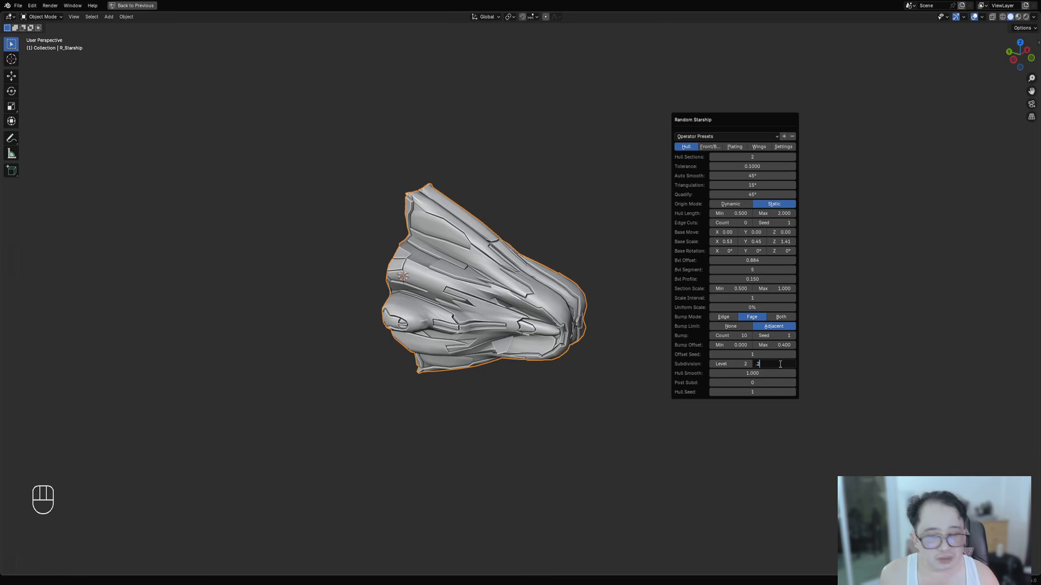
pyautogui.press('Return')
# - Reopen the operation settings and look through the Front/Back, Plating, Wings and Settings parameters, ending back at the Hull parameters
pyautogui.moveTo(474, 268); pyautogui.dragTo(632, 242, button='middle')
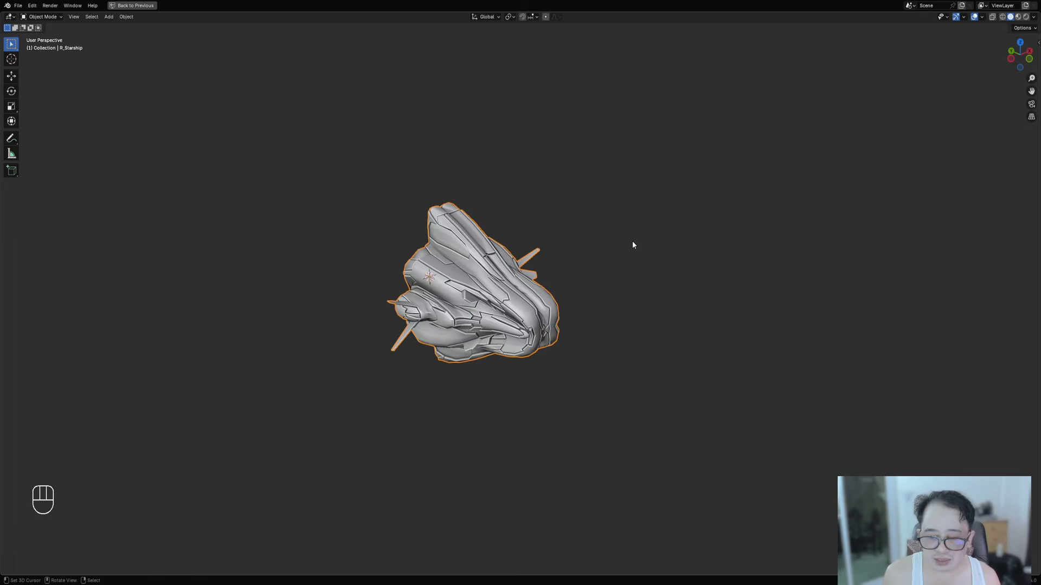
pyautogui.press('F9')
pyautogui.moveTo(650, 247); pyautogui.dragTo(622, 177)
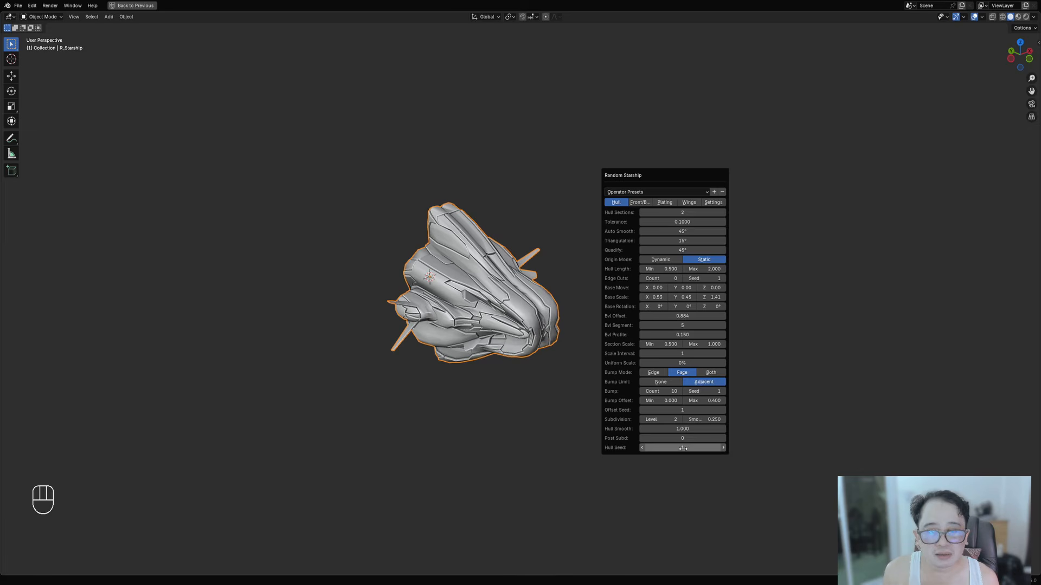
pyautogui.click(638, 203)
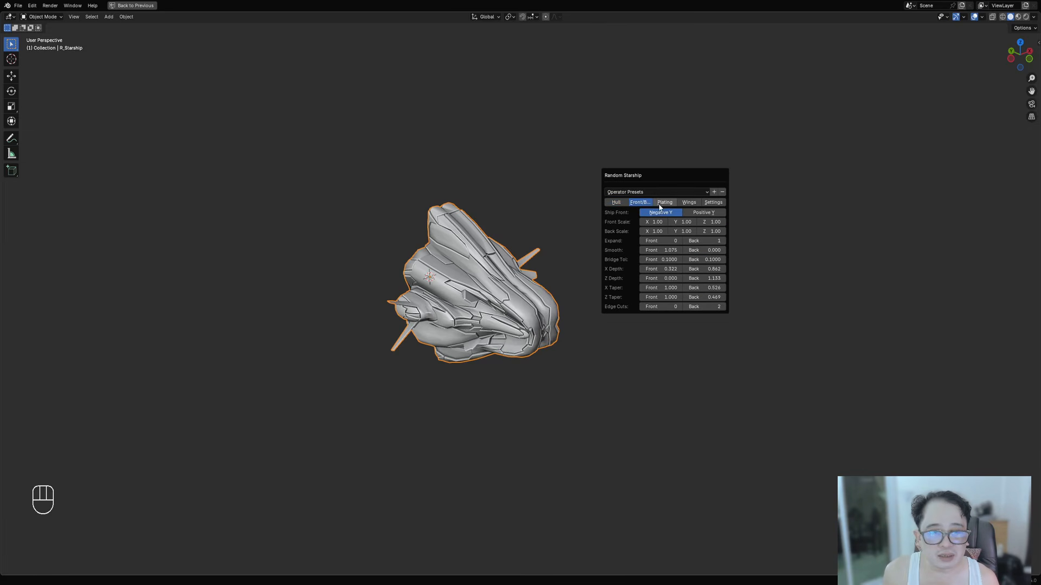
pyautogui.click(664, 203)
pyautogui.click(688, 203)
pyautogui.click(713, 203)
pyautogui.click(616, 203)
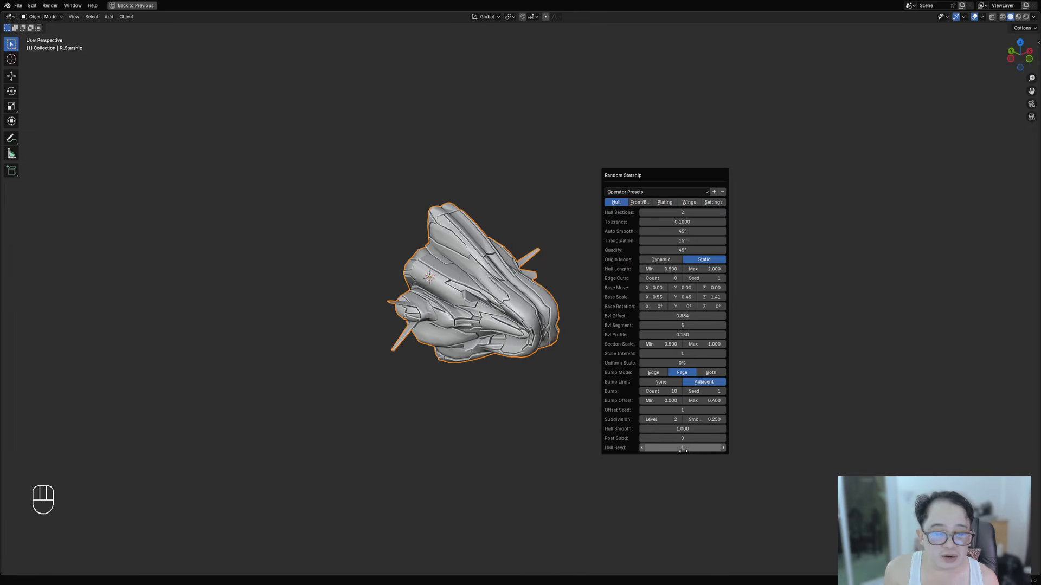
# - Raise the hull's subdivision level to 3 and compare Hull Seed values 4 and 5, ending on 5
pyautogui.keyDown('ctrl'); pyautogui.scroll(1, 667, 418); pyautogui.keyUp('ctrl')
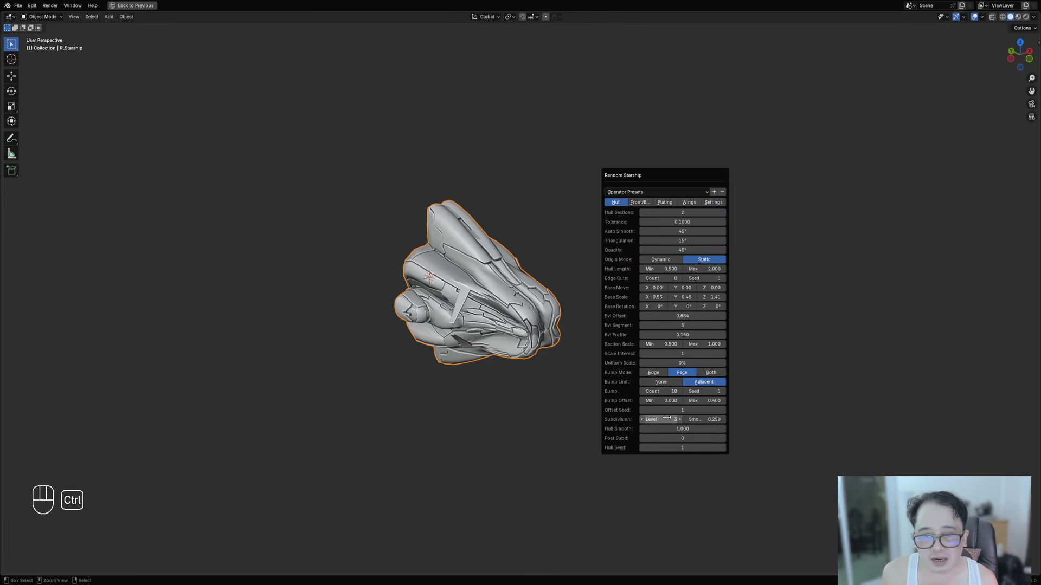
pyautogui.keyDown('ctrl'); pyautogui.scroll(1, 677, 448); pyautogui.keyUp('ctrl')
pyautogui.keyDown('ctrl'); pyautogui.scroll(3, 677, 448); pyautogui.keyUp('ctrl')
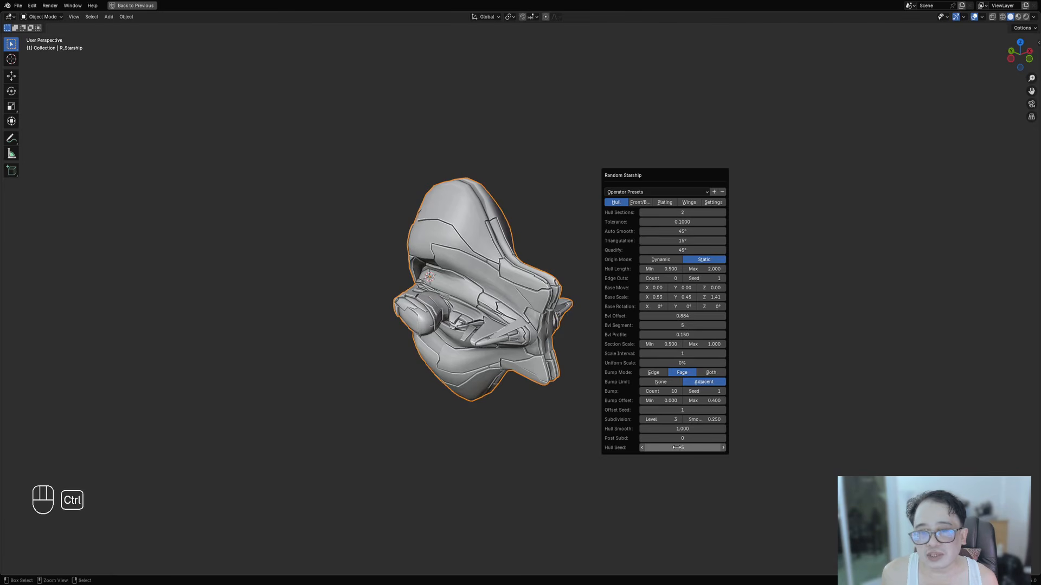
pyautogui.keyDown('ctrl'); pyautogui.scroll(-1, 677, 447); pyautogui.keyUp('ctrl')
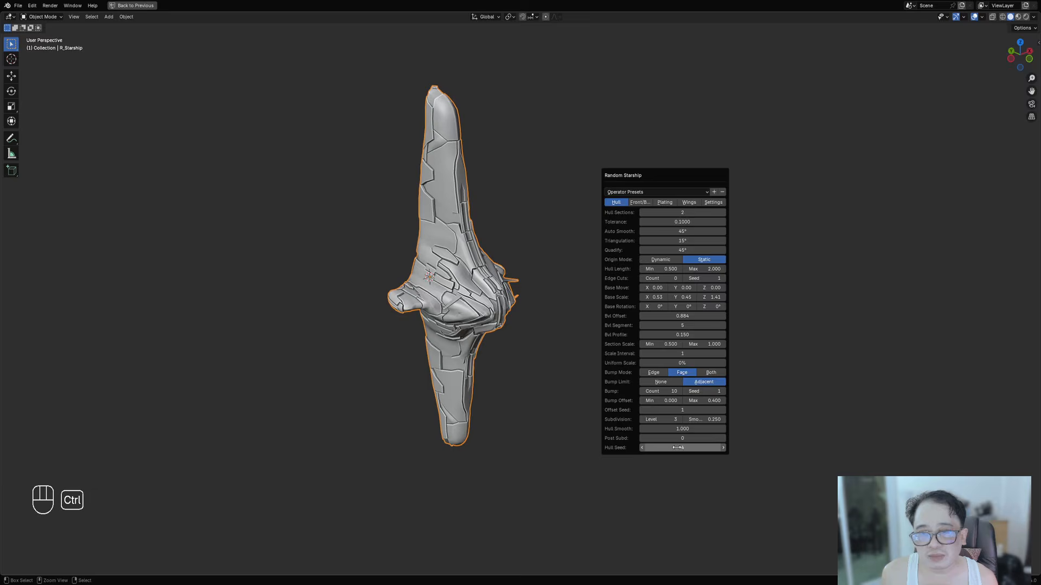
pyautogui.keyDown('ctrl'); pyautogui.scroll(1, 677, 447); pyautogui.keyUp('ctrl')
pyautogui.keyDown('ctrl'); pyautogui.scroll(-1, 677, 448); pyautogui.keyUp('ctrl')
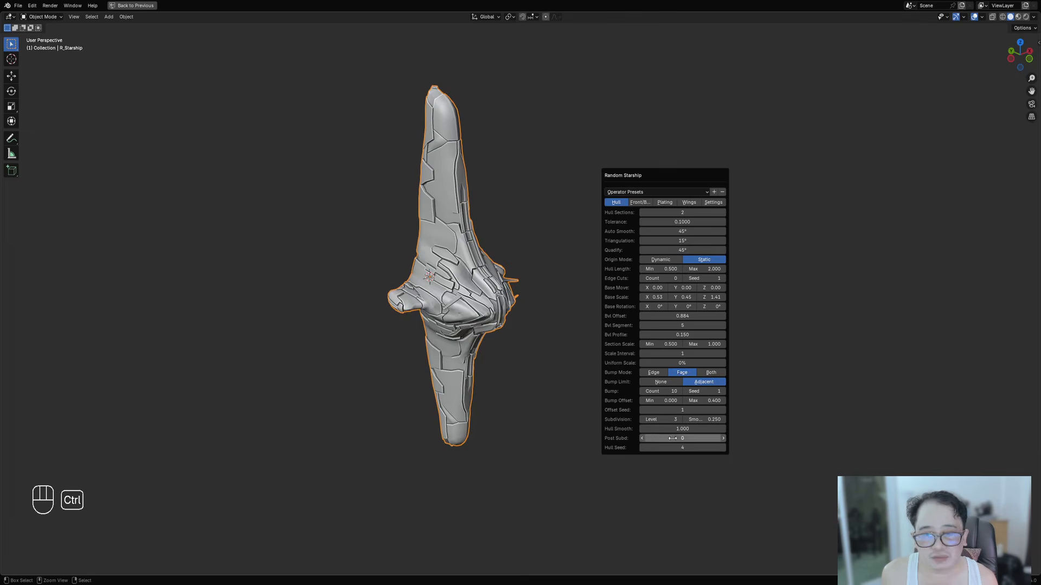
pyautogui.keyDown('ctrl'); pyautogui.scroll(1, 675, 446); pyautogui.keyUp('ctrl')
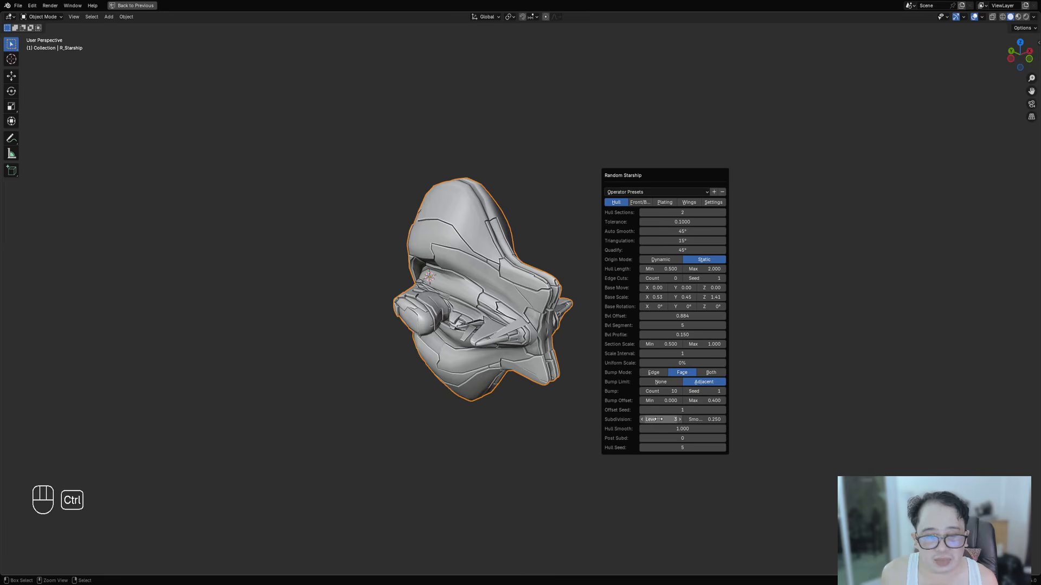
# - Lower the hull's subdivision level to 1 and set the Hull Seed to 4
pyautogui.keyDown('ctrl'); pyautogui.scroll(-1, 658, 419); pyautogui.keyUp('ctrl')
pyautogui.keyDown('ctrl'); pyautogui.scroll(-1, 657, 419); pyautogui.keyUp('ctrl')
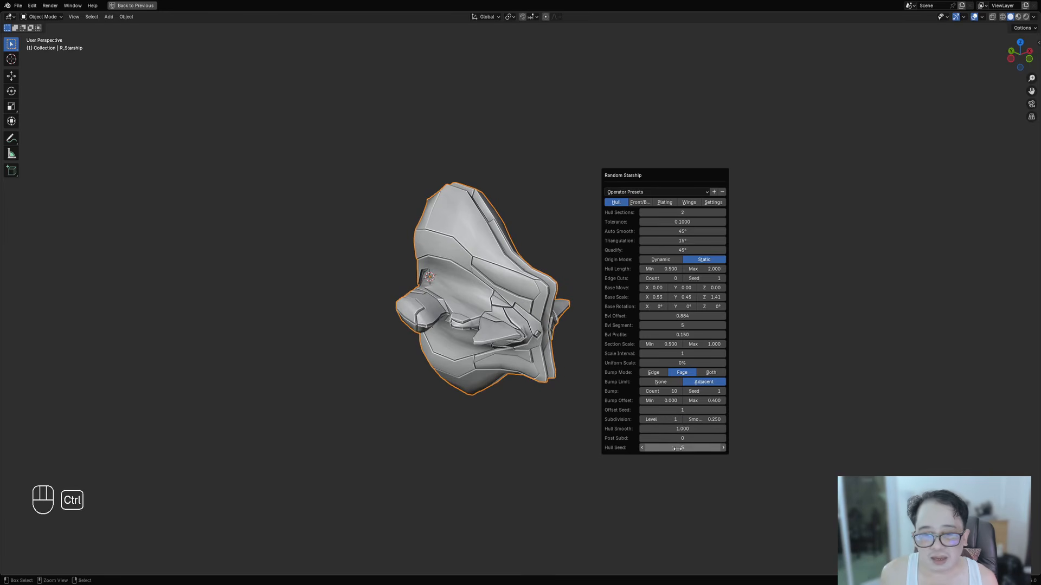
pyautogui.keyDown('ctrl'); pyautogui.scroll(1, 678, 447); pyautogui.keyUp('ctrl')
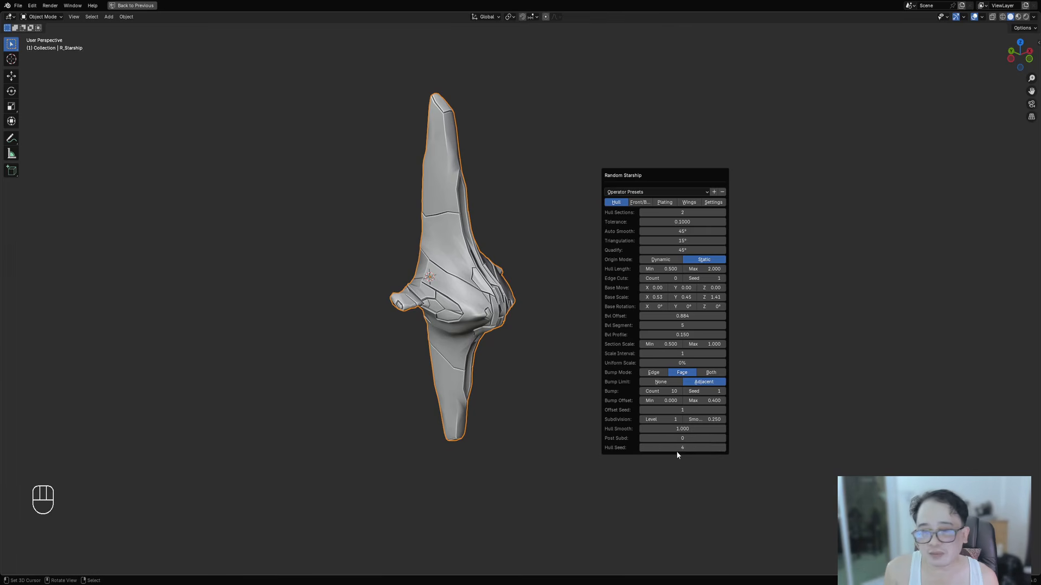
# - Reopen the starship's operation settings and try hull subdivision levels from 2 up to 4, settling on level 3
pyautogui.moveTo(412, 412); pyautogui.dragTo(449, 398, button='middle')
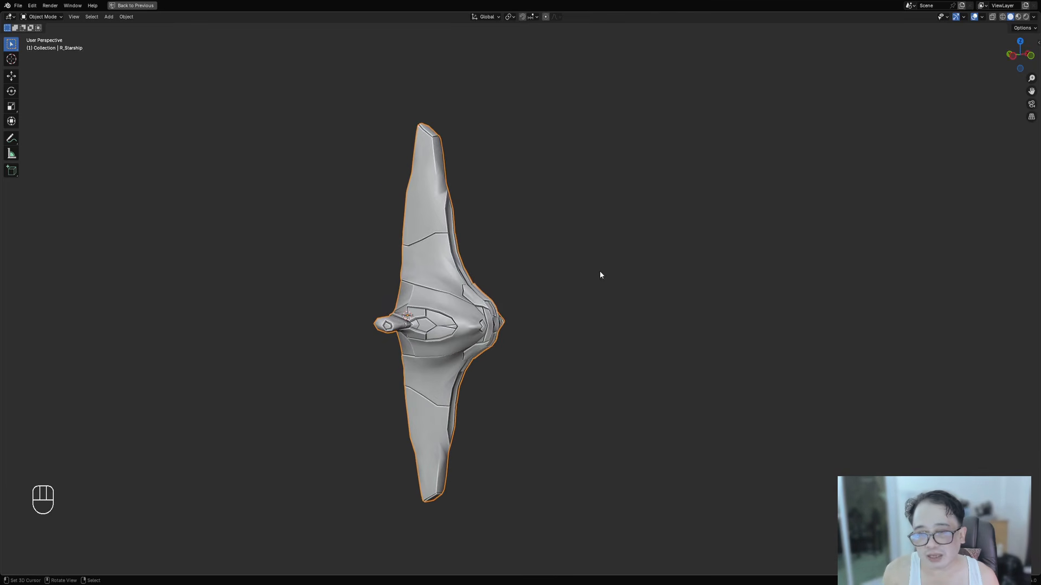
pyautogui.press('F9')
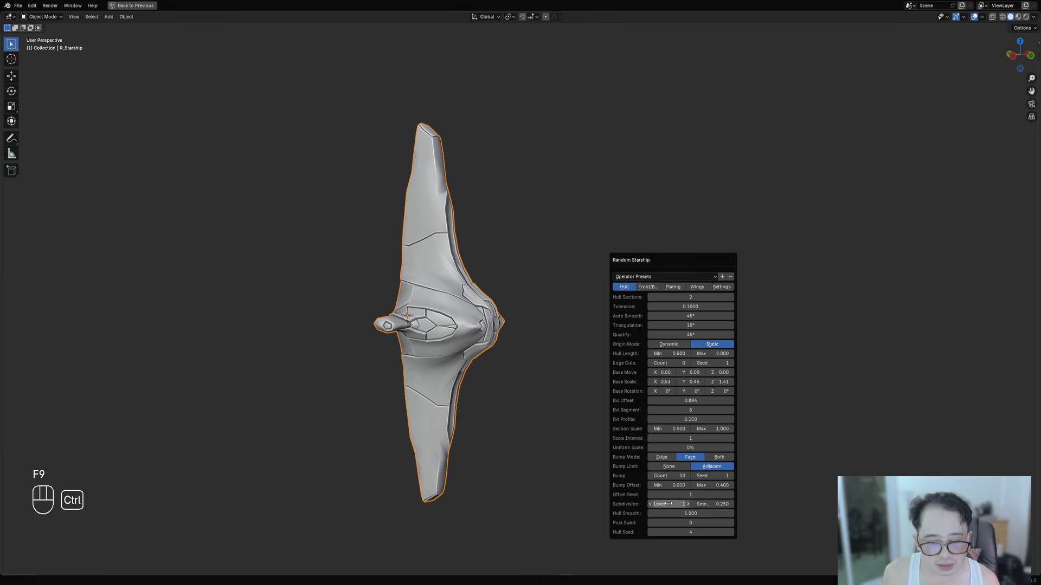
pyautogui.keyDown('ctrl'); pyautogui.scroll(1, 668, 504); pyautogui.keyUp('ctrl')
pyautogui.keyDown('ctrl'); pyautogui.scroll(1, 668, 504); pyautogui.keyUp('ctrl')
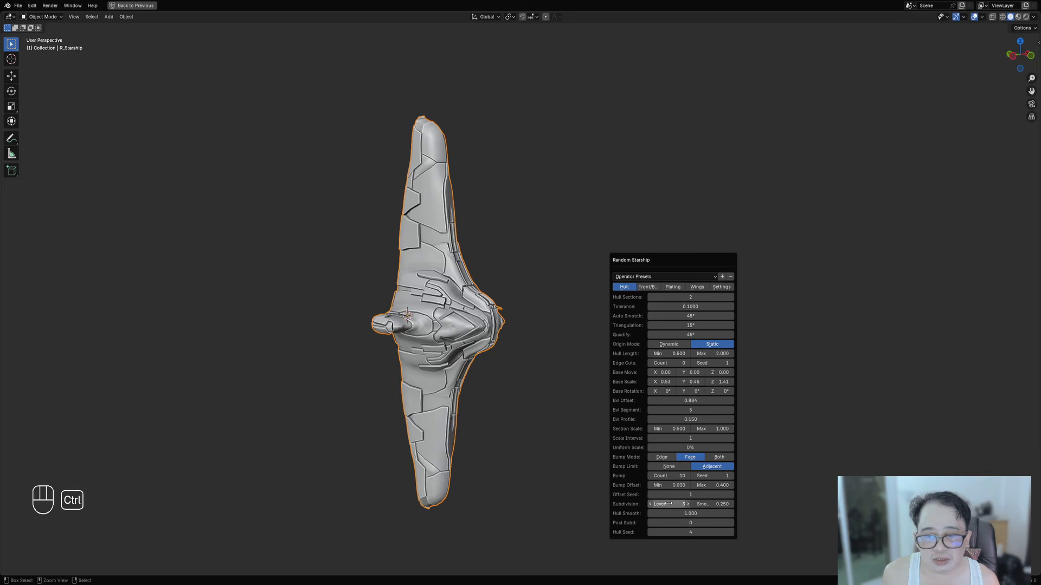
pyautogui.keyDown('ctrl'); pyautogui.scroll(1, 668, 504); pyautogui.keyUp('ctrl')
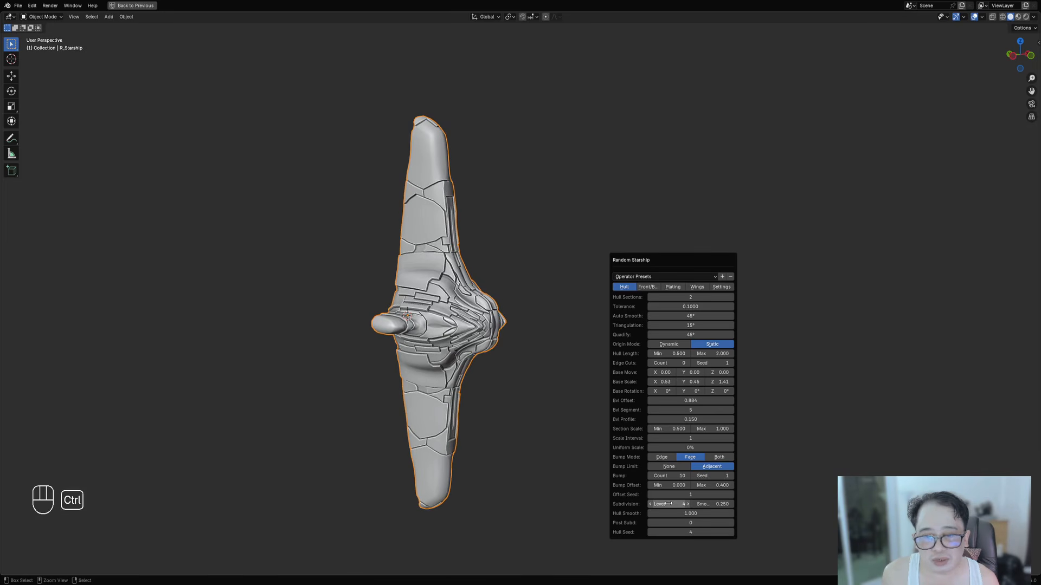
pyautogui.keyDown('ctrl'); pyautogui.scroll(-1, 667, 504); pyautogui.keyUp('ctrl')
pyautogui.keyDown('ctrl'); pyautogui.scroll(-1, 668, 504); pyautogui.keyUp('ctrl')
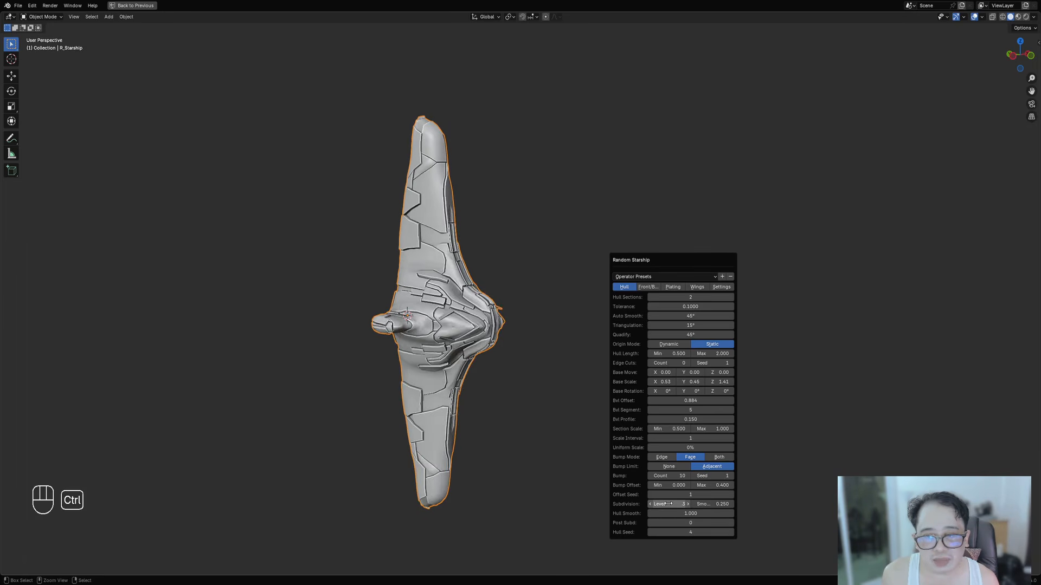
pyautogui.keyDown('ctrl'); pyautogui.scroll(1, 668, 504); pyautogui.keyUp('ctrl')
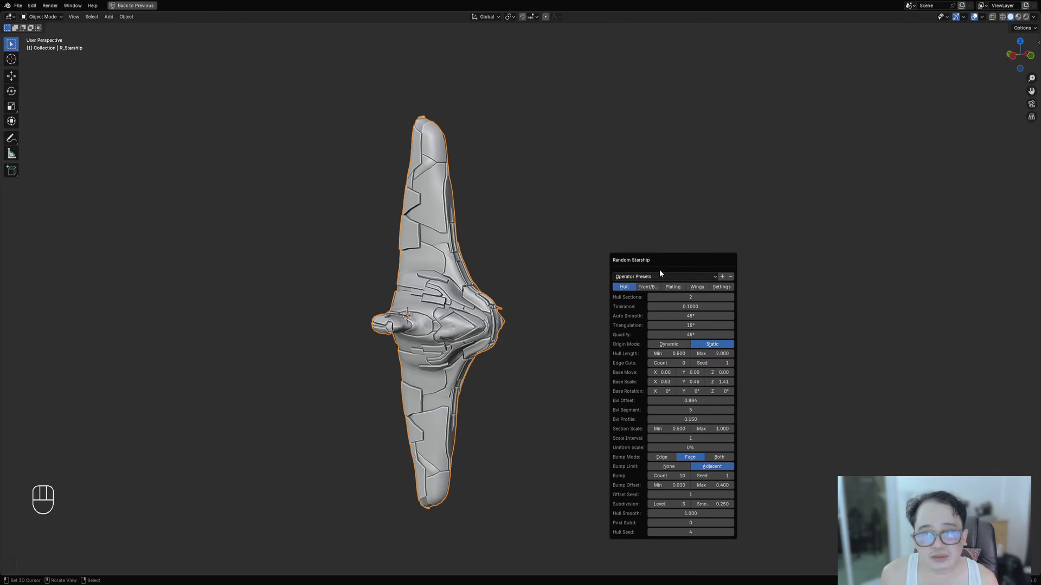
# - Set the plating size range to Min 1 and Max 6, and compare Clear with Fill for adjacent faces, ending on Fill
pyautogui.click(672, 286)
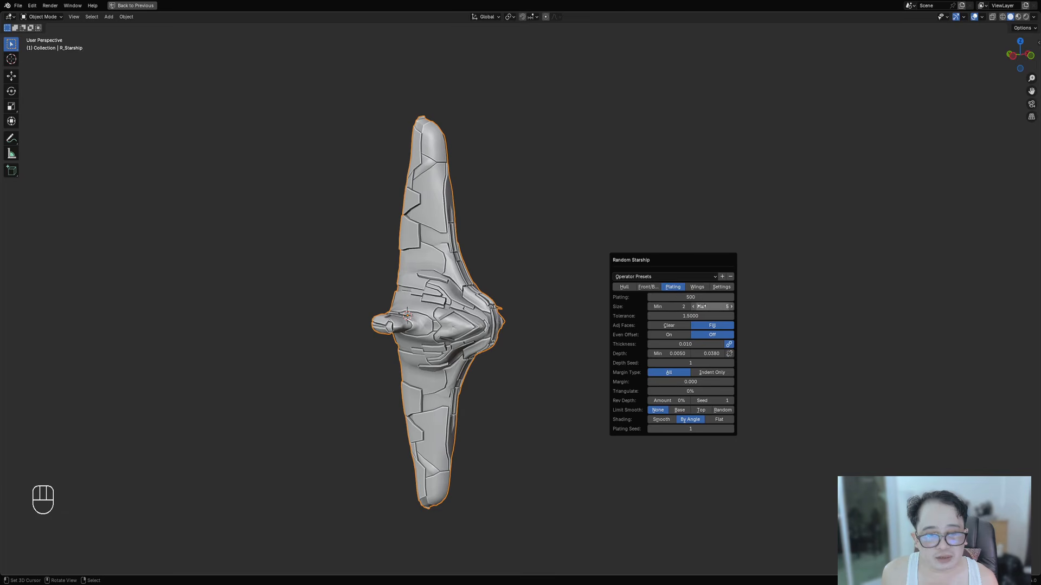
pyautogui.press('ctrl')
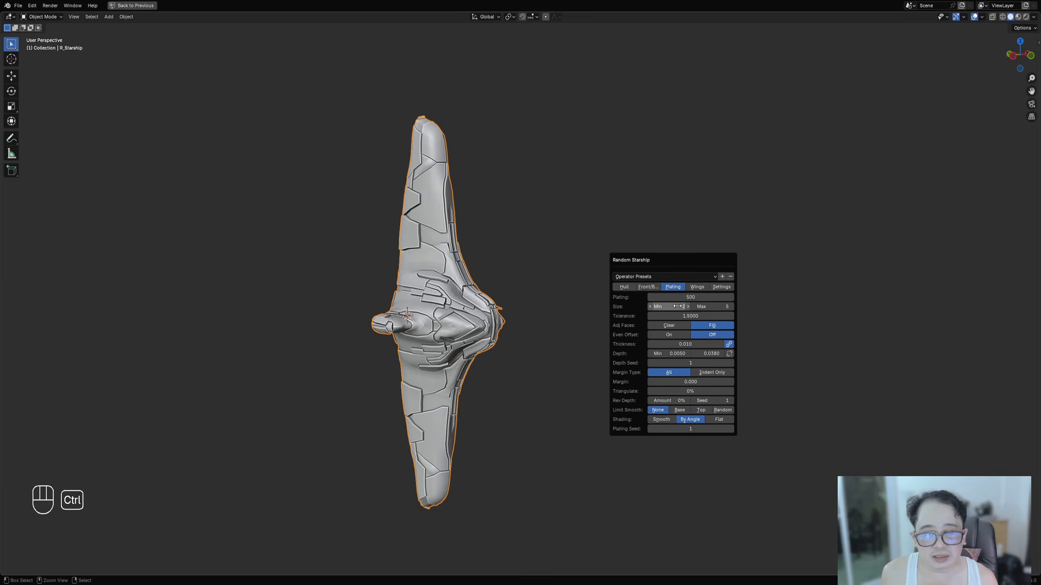
pyautogui.keyDown('ctrl'); pyautogui.scroll(-1, 677, 306); pyautogui.keyUp('ctrl')
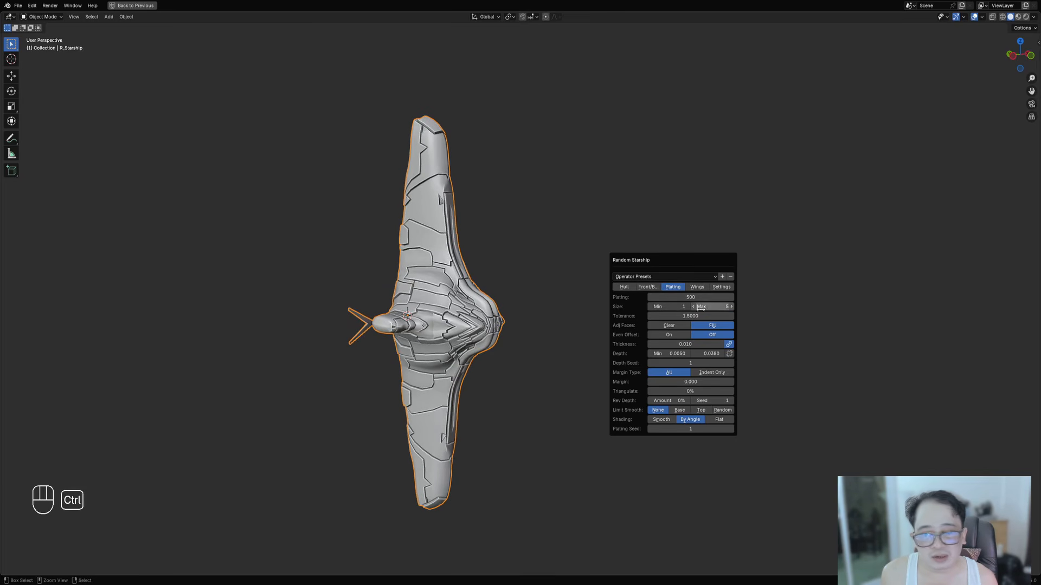
pyautogui.keyDown('ctrl'); pyautogui.scroll(-1, 702, 306); pyautogui.keyUp('ctrl')
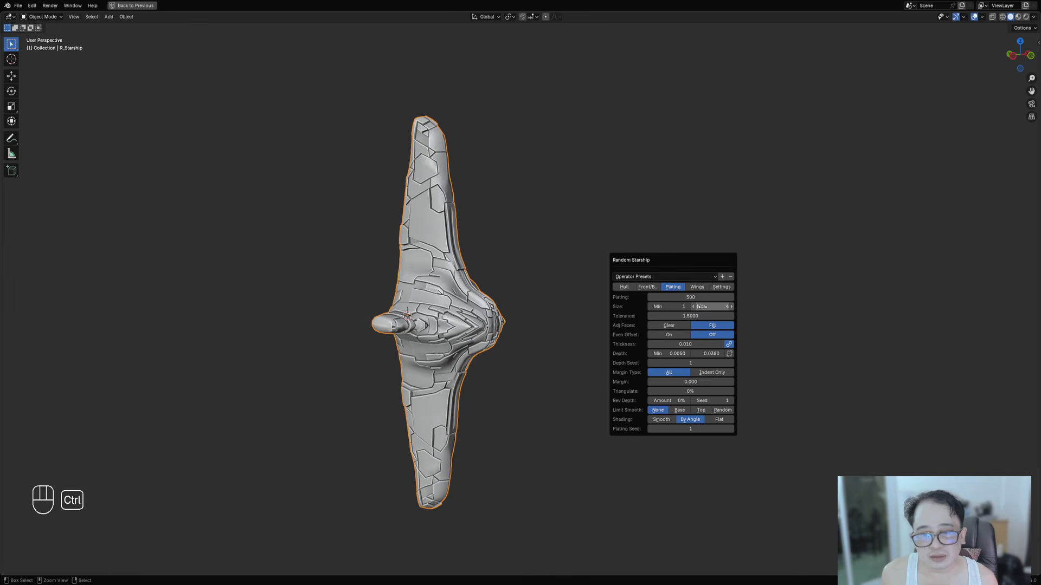
pyautogui.keyDown('ctrl'); pyautogui.scroll(2, 701, 307); pyautogui.keyUp('ctrl')
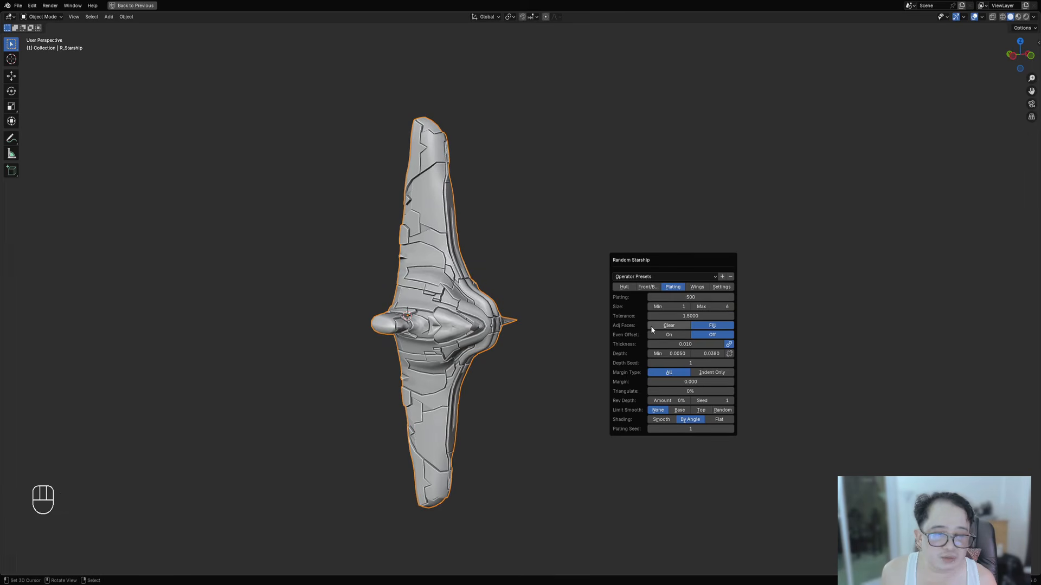
pyautogui.click(665, 326)
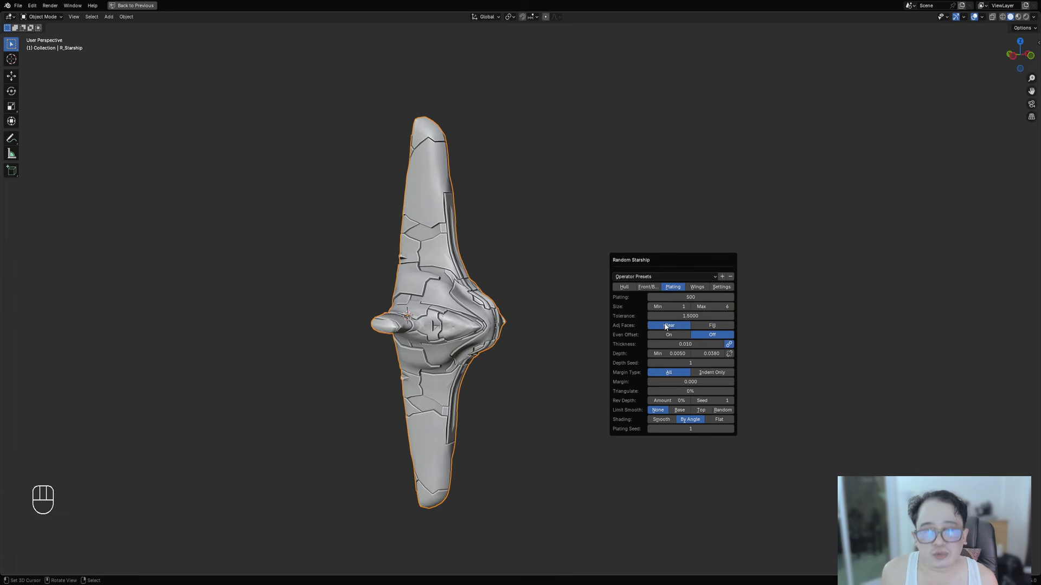
pyautogui.click(700, 323)
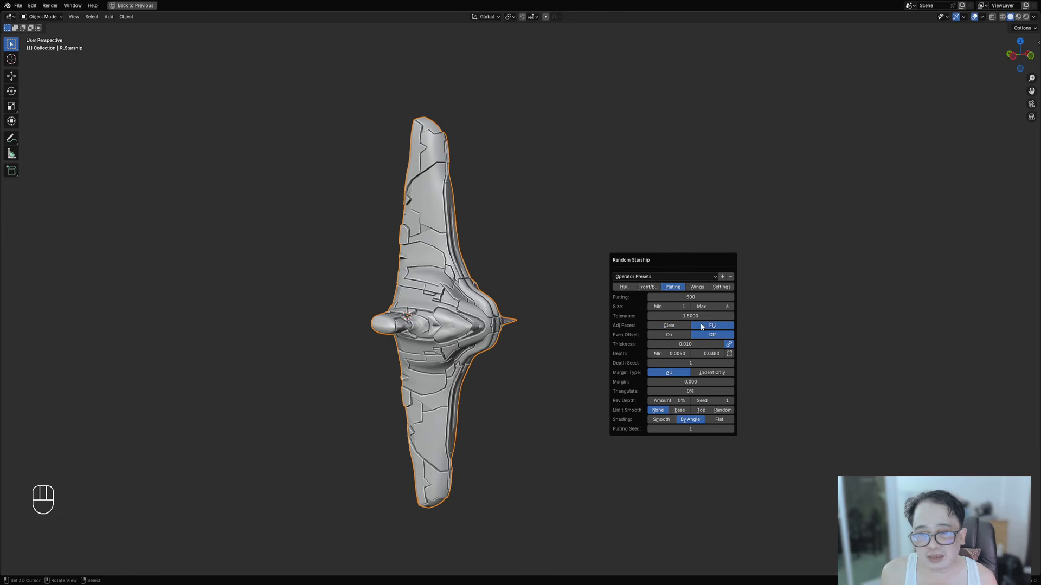
# - Reopen the operation settings, lower the hull's subdivision level to 2 and advance the Hull Seed to 11
pyautogui.moveTo(488, 390); pyautogui.dragTo(689, 264, button='middle')
pyautogui.press('F9')
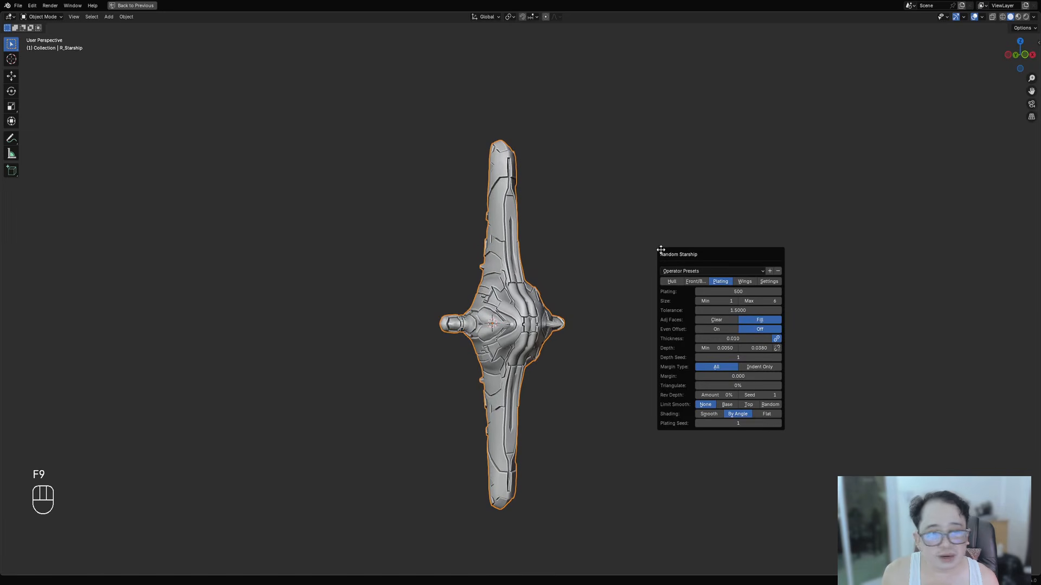
pyautogui.click(672, 281)
pyautogui.moveTo(702, 256); pyautogui.dragTo(681, 205)
pyautogui.keyDown('ctrl'); pyautogui.scroll(-1, 701, 451); pyautogui.keyUp('ctrl')
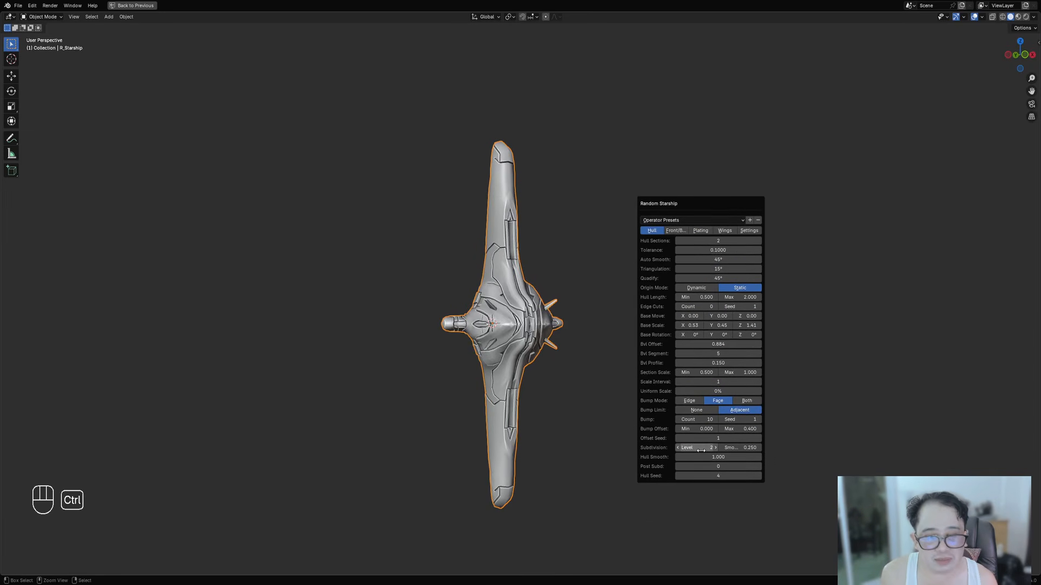
pyautogui.keyDown('ctrl'); pyautogui.scroll(5, 705, 474); pyautogui.keyUp('ctrl')
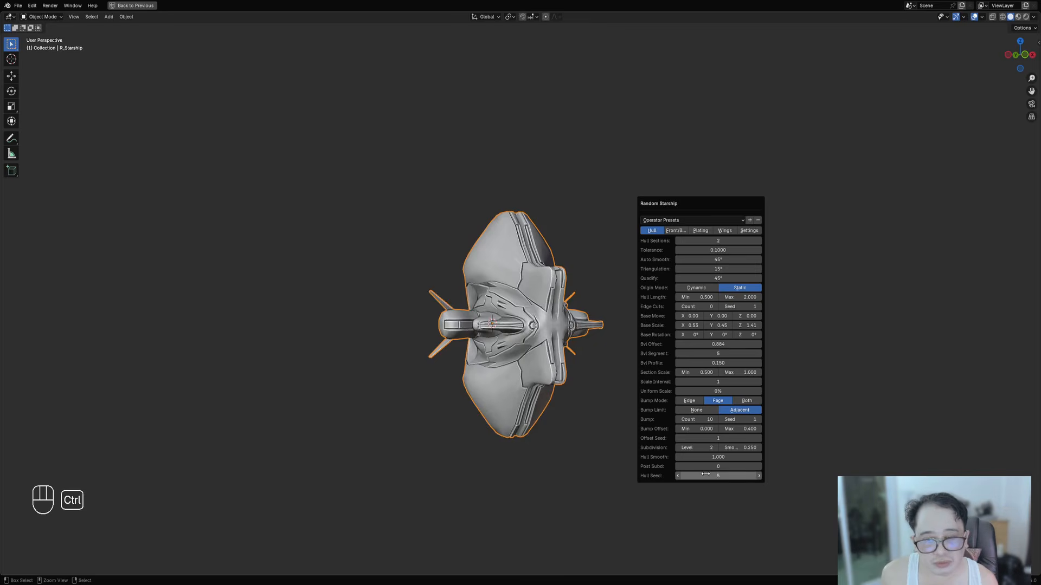
pyautogui.keyDown('ctrl'); pyautogui.scroll(2, 705, 475); pyautogui.keyUp('ctrl')
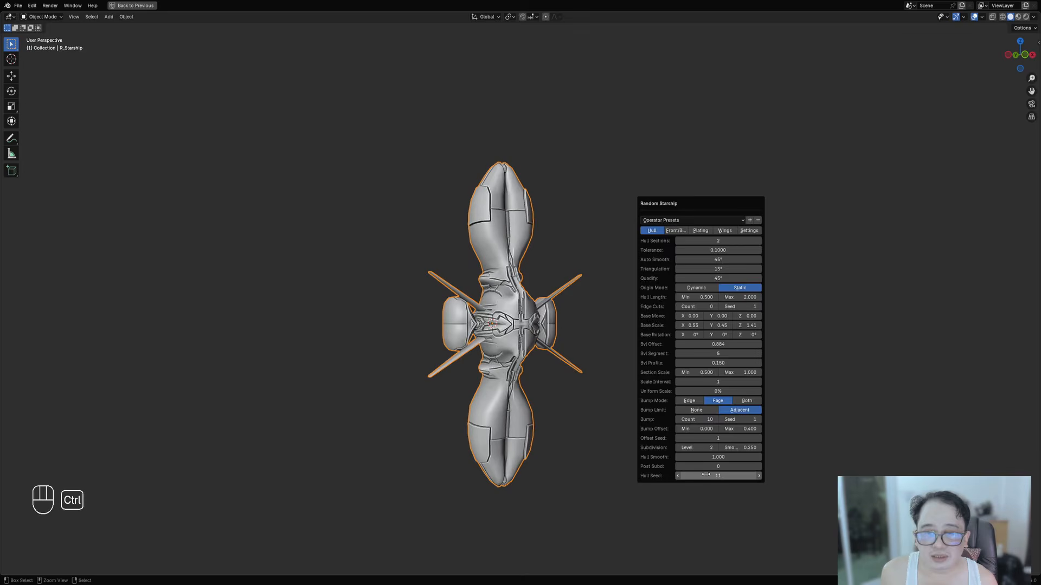
# - Reopen the operation settings and step through further Hull Seed values to compare ship variations, ending on 32
pyautogui.moveTo(727, 391)
pyautogui.mouseDown(button='middle')
pyautogui.moveTo(505, 186)
pyautogui.moveTo(795, 174)
pyautogui.moveTo(706, 402)
pyautogui.moveTo(734, 385)
pyautogui.mouseUp(button='middle')
pyautogui.press('F9')
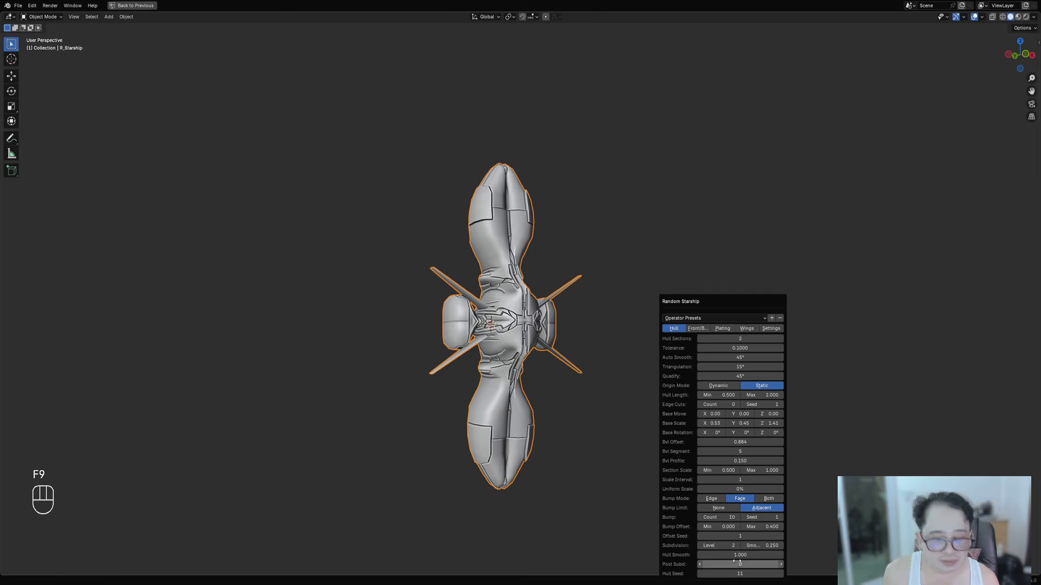
pyautogui.moveTo(724, 303); pyautogui.dragTo(721, 171)
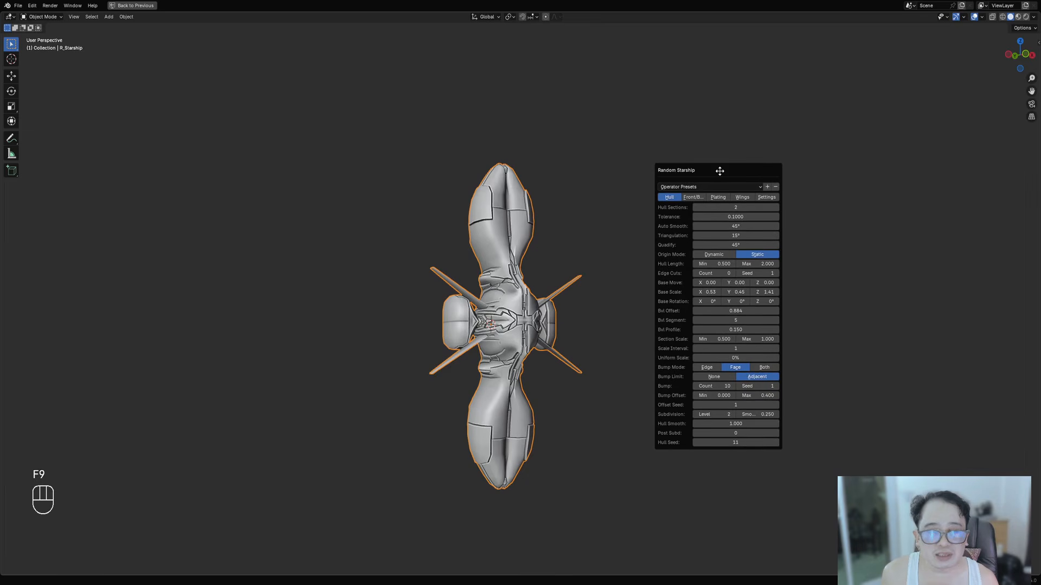
pyautogui.keyDown('ctrl'); pyautogui.scroll(2, 730, 442); pyautogui.keyUp('ctrl')
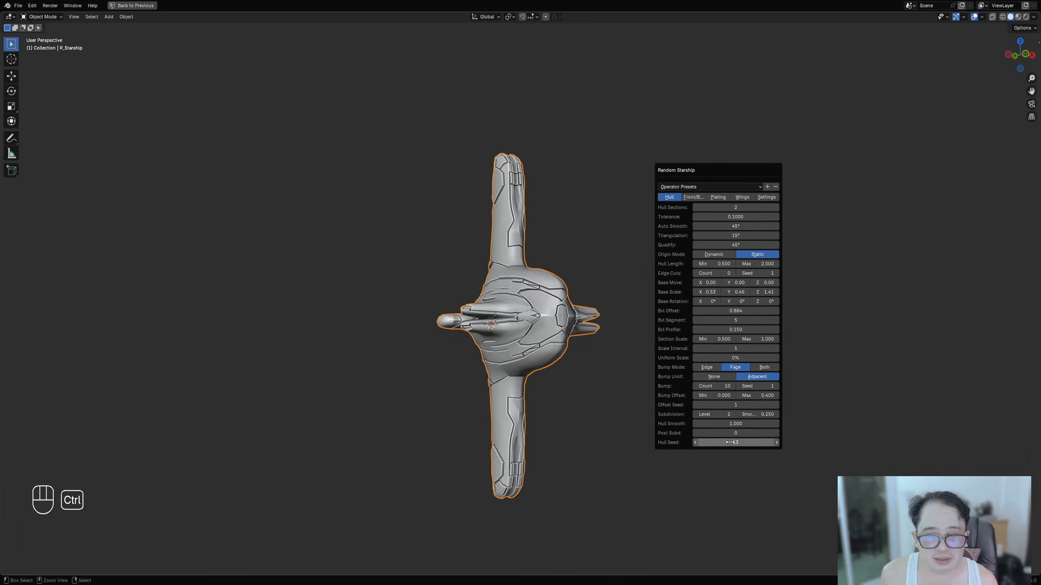
pyautogui.keyDown('ctrl'); pyautogui.scroll(4, 730, 443); pyautogui.keyUp('ctrl')
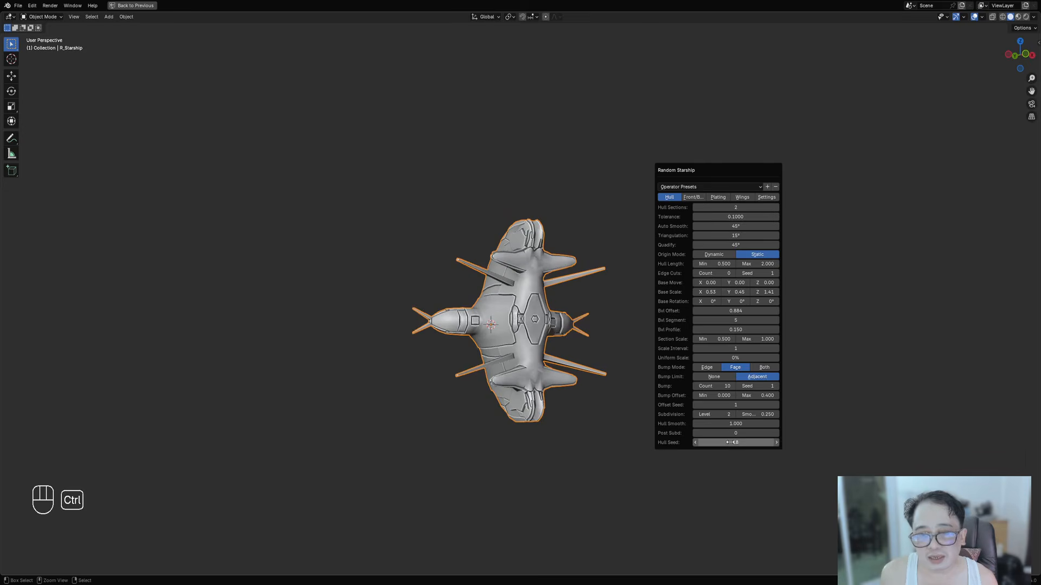
pyautogui.keyDown('ctrl'); pyautogui.scroll(5, 730, 442); pyautogui.keyUp('ctrl')
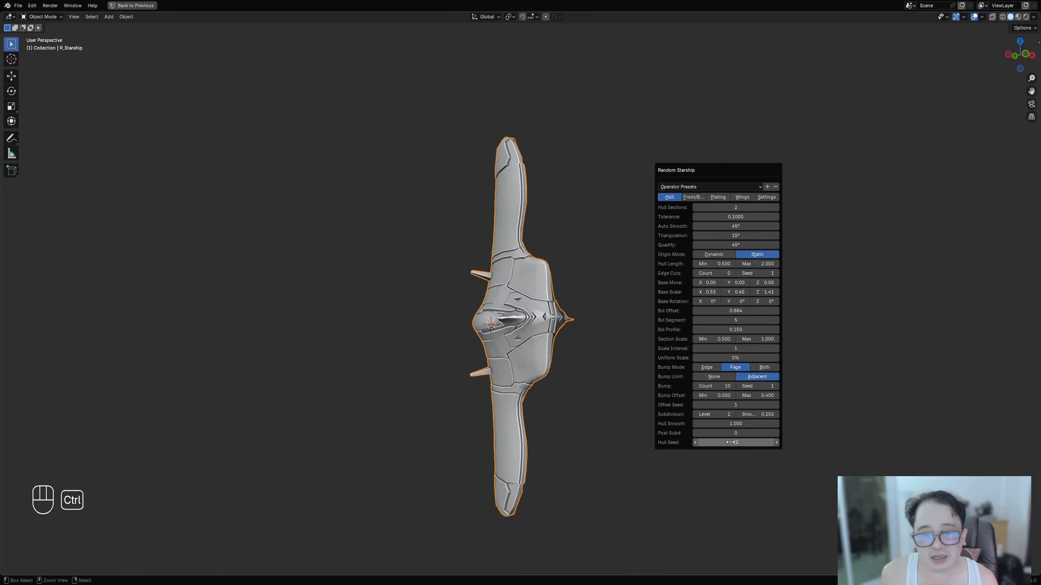
pyautogui.keyDown('ctrl'); pyautogui.scroll(3, 729, 443); pyautogui.keyUp('ctrl')
pyautogui.keyDown('ctrl'); pyautogui.scroll(4, 729, 443); pyautogui.keyUp('ctrl')
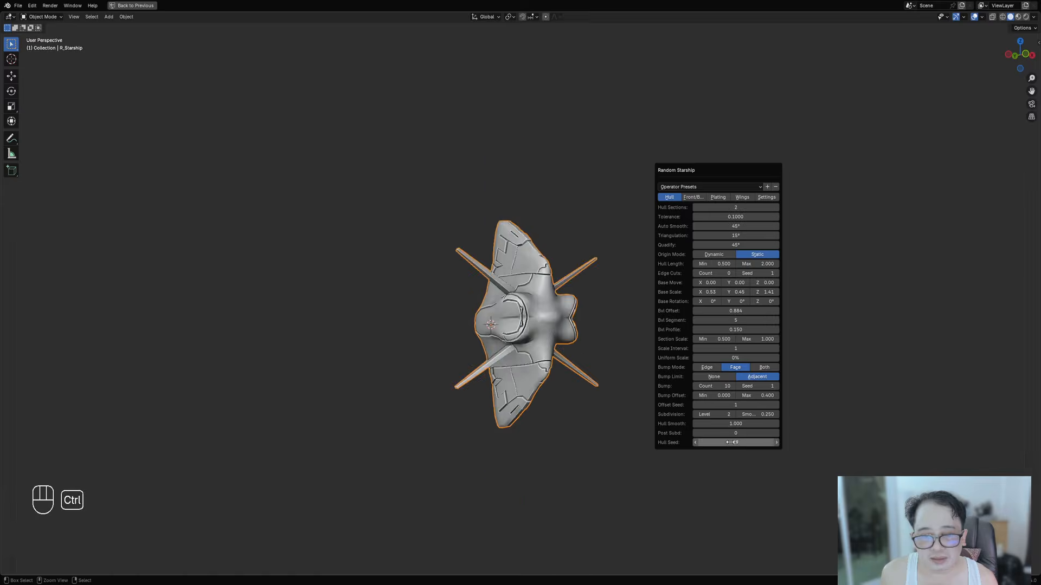
pyautogui.keyDown('ctrl'); pyautogui.scroll(4, 729, 442); pyautogui.keyUp('ctrl')
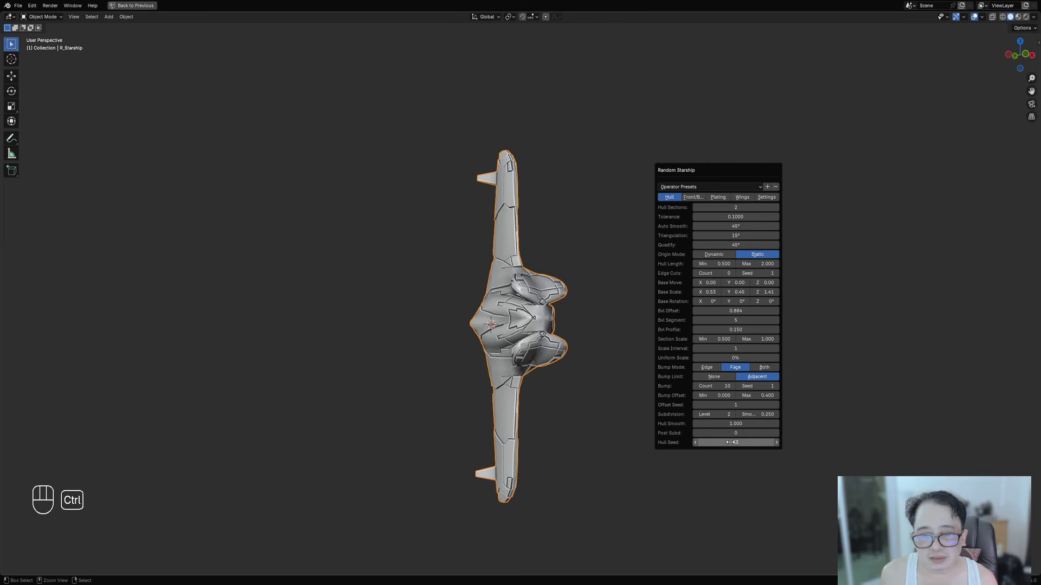
pyautogui.keyDown('ctrl'); pyautogui.scroll(2, 729, 442); pyautogui.keyUp('ctrl')
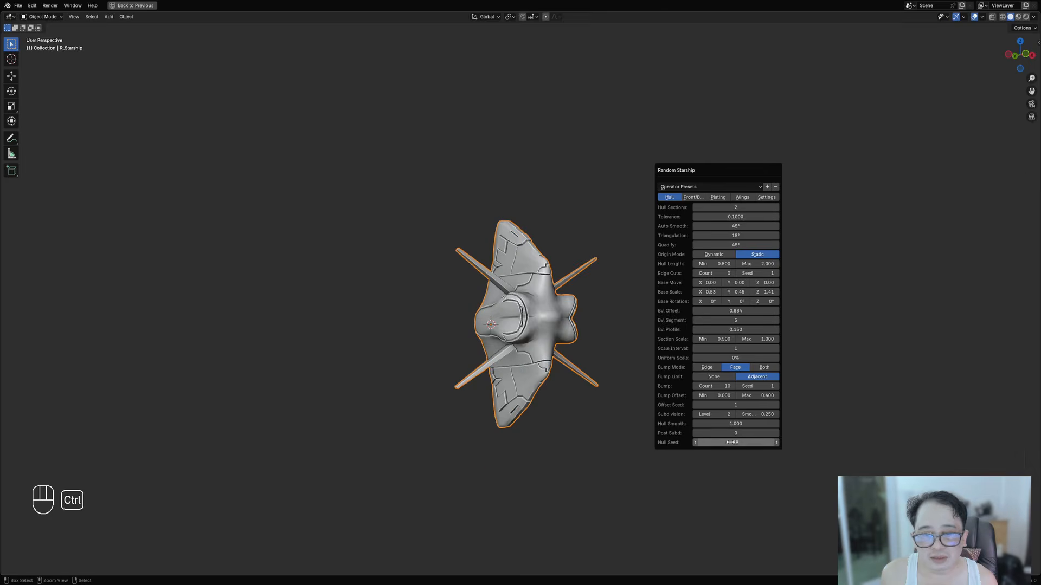
pyautogui.keyDown('ctrl'); pyautogui.scroll(3, 730, 443); pyautogui.keyUp('ctrl')
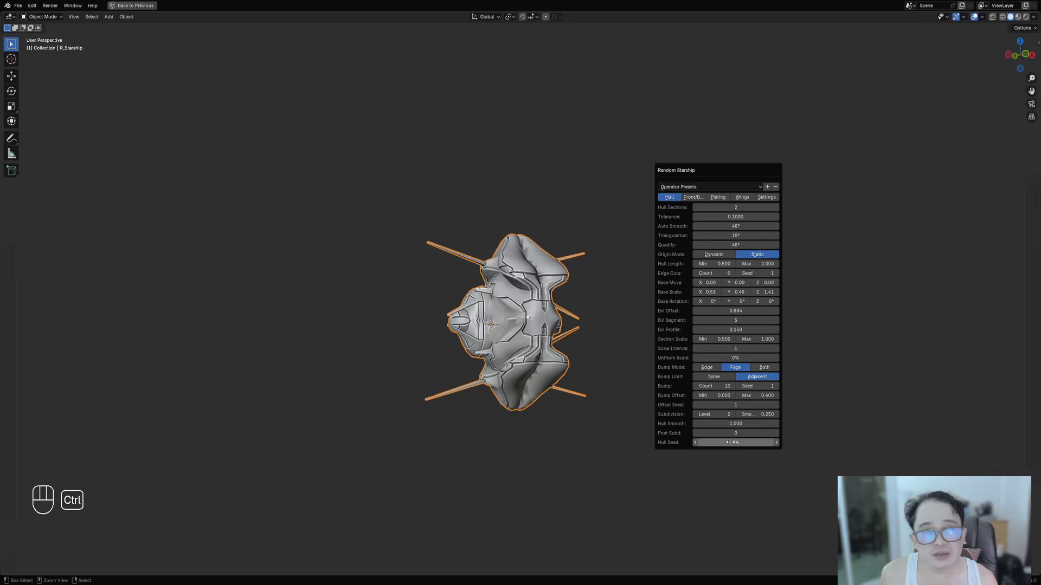
pyautogui.keyDown('ctrl'); pyautogui.scroll(2, 729, 443); pyautogui.keyUp('ctrl')
# - Turn off Mirror Z for the starship and try the Flip Z and Flip X options
pyautogui.click(759, 198)
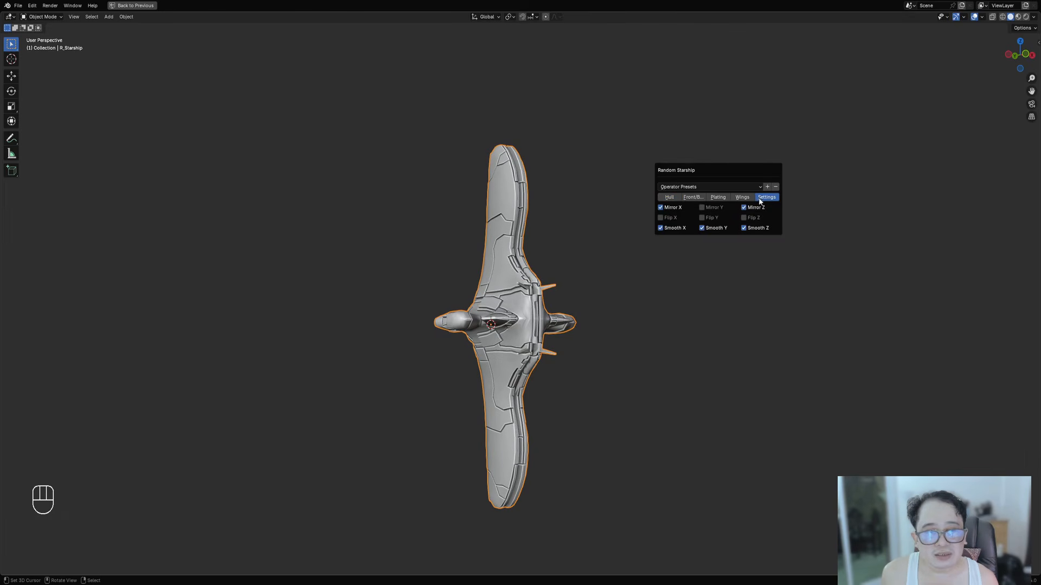
pyautogui.click(751, 208)
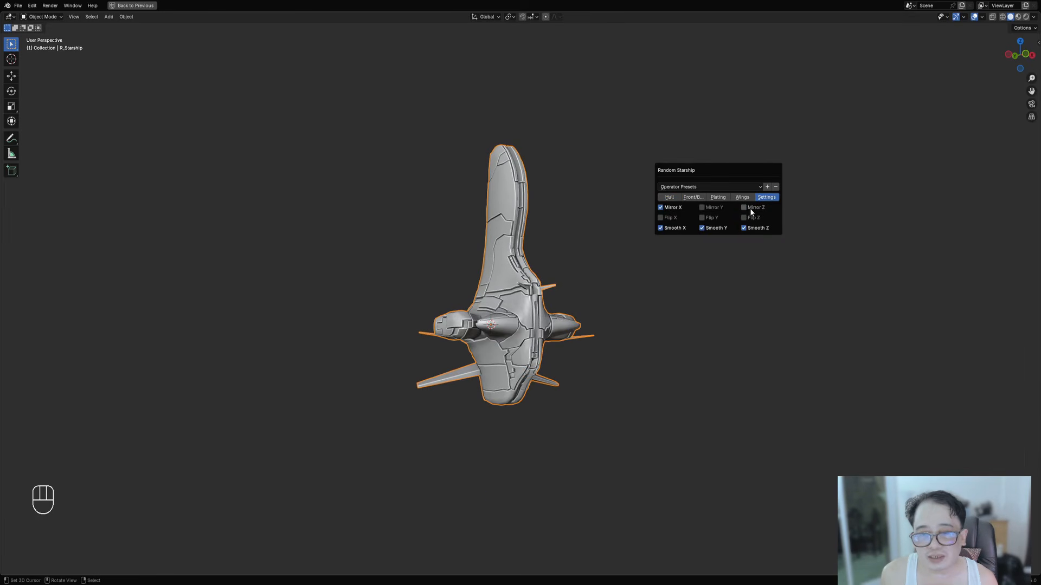
pyautogui.click(667, 197)
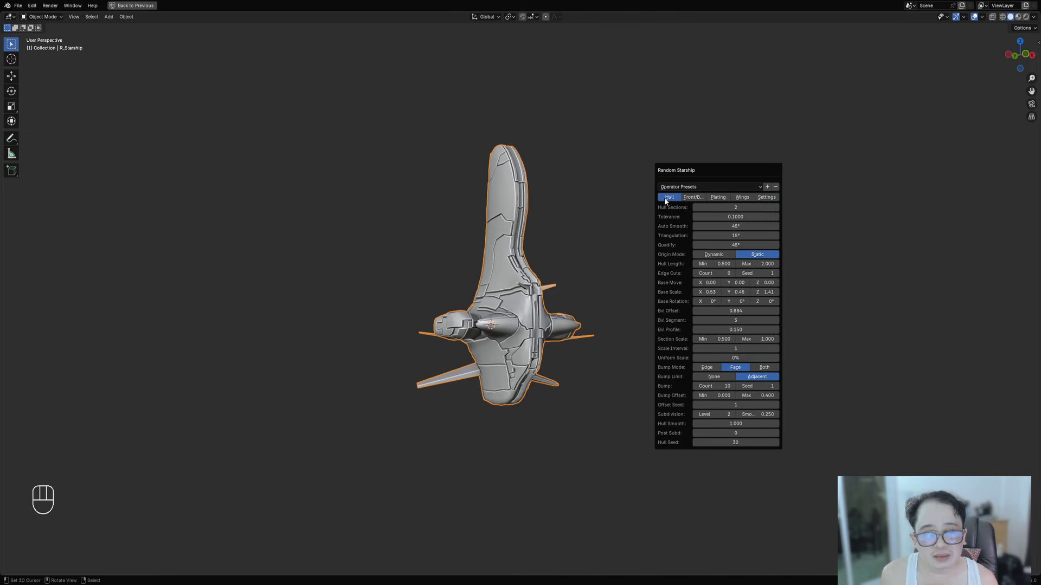
pyautogui.click(762, 198)
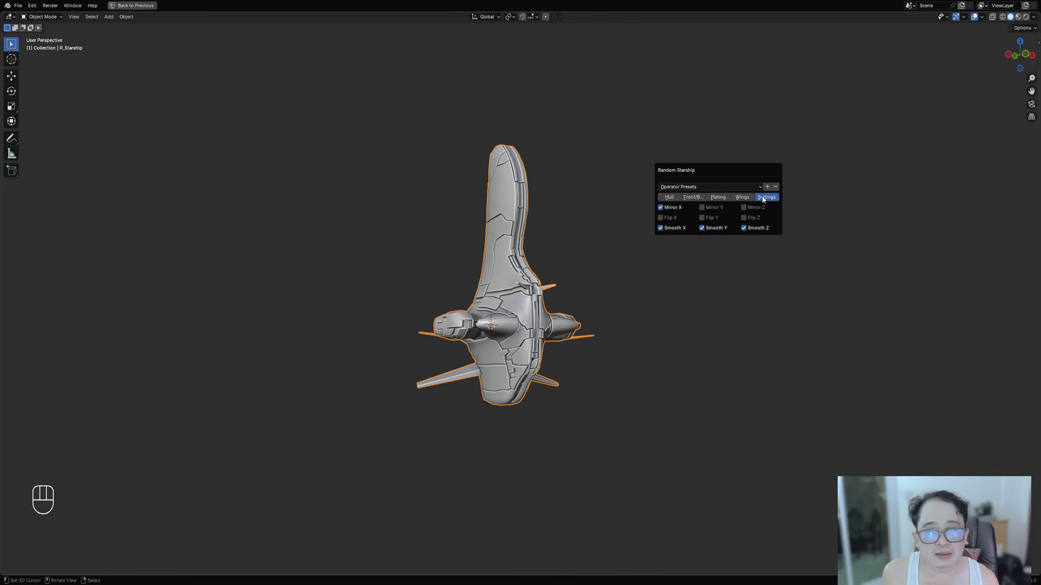
pyautogui.click(744, 218)
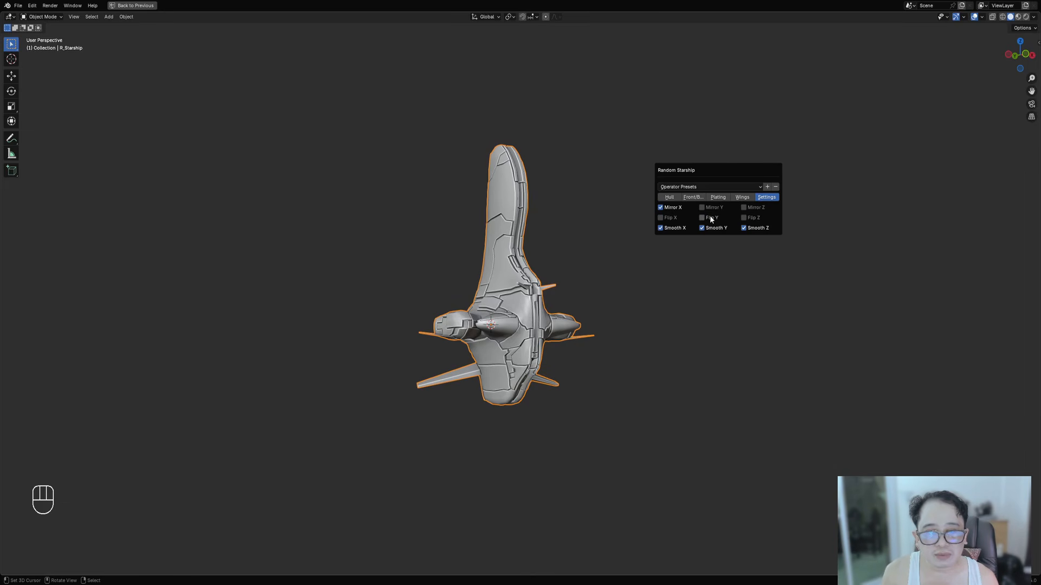
pyautogui.click(661, 218)
pyautogui.click(678, 218)
# - Enable Mirror Z and compare the ship with Flip Z on and off, ending with Flip Z on
pyautogui.click(743, 207)
pyautogui.click(743, 218)
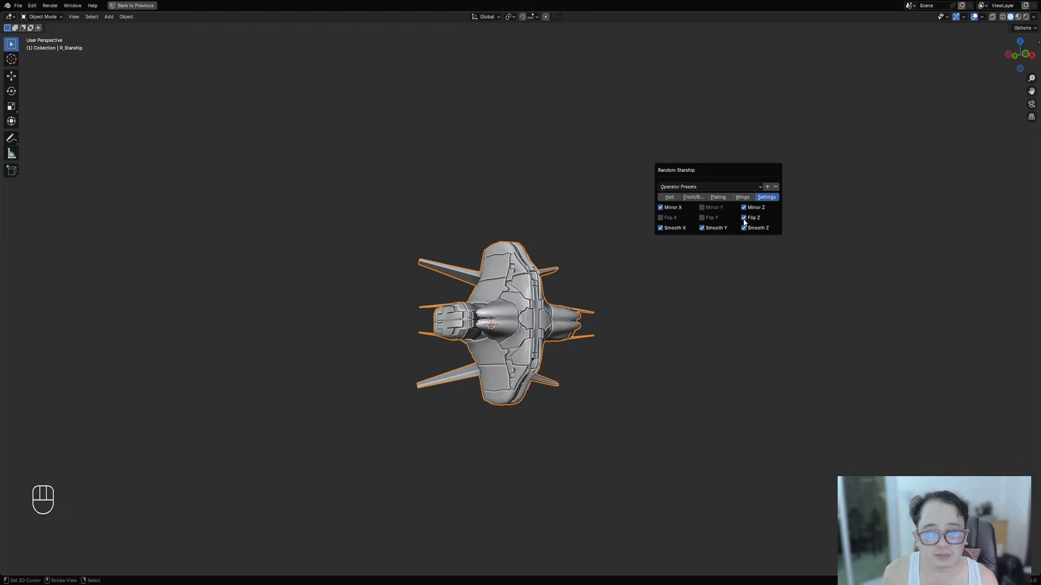
pyautogui.click(744, 219)
pyautogui.click(744, 218)
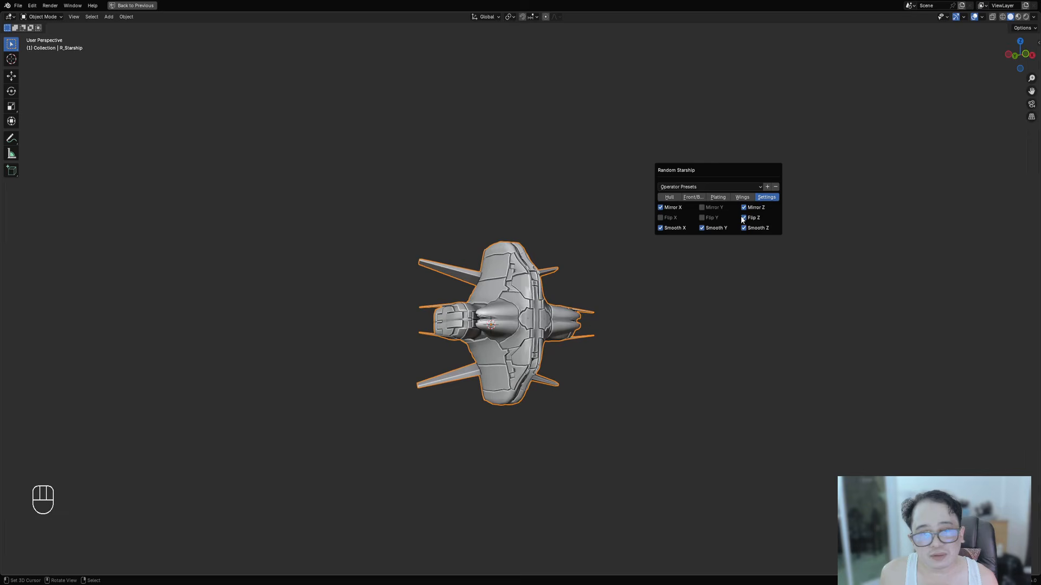
# - Step through more Hull Seed values, ending on 45, and lower the hull's subdivision level to 1
pyautogui.click(671, 197)
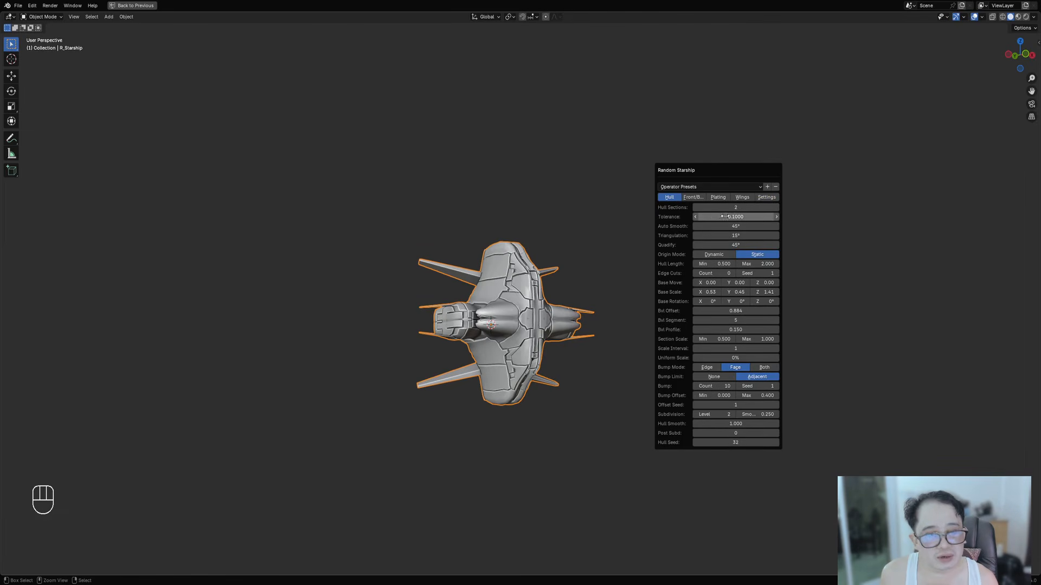
pyautogui.keyDown('ctrl'); pyautogui.scroll(5, 740, 444); pyautogui.keyUp('ctrl')
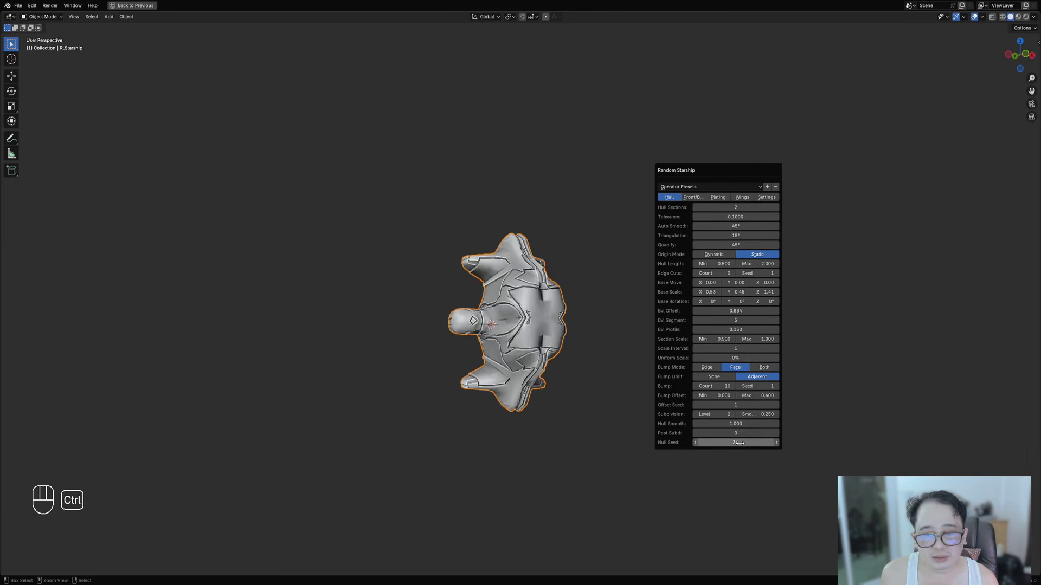
pyautogui.keyDown('ctrl'); pyautogui.scroll(4, 740, 444); pyautogui.keyUp('ctrl')
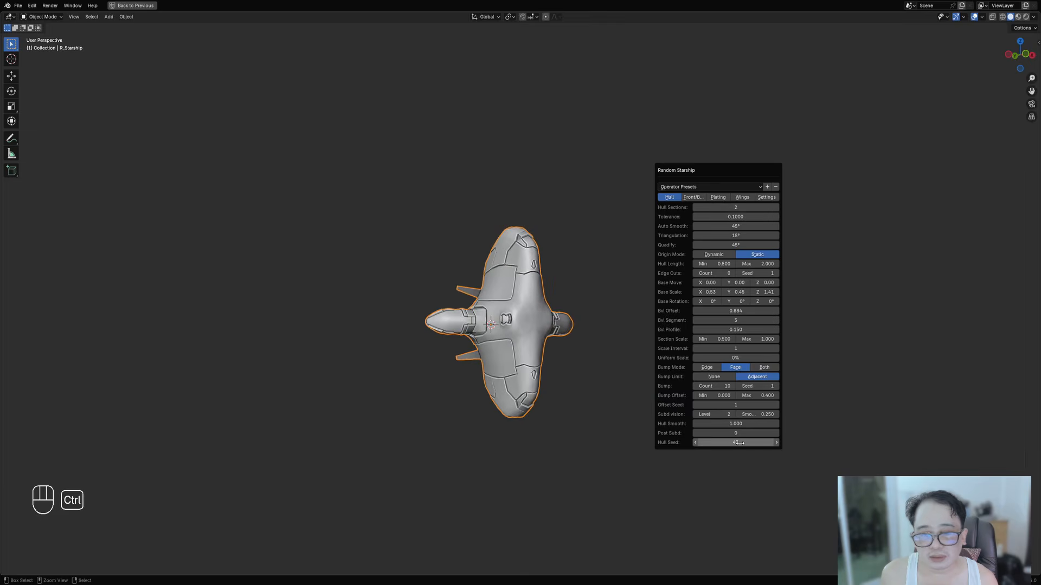
pyautogui.keyDown('ctrl'); pyautogui.scroll(2, 740, 443); pyautogui.keyUp('ctrl')
pyautogui.keyDown('ctrl'); pyautogui.scroll(-4, 740, 443); pyautogui.keyUp('ctrl')
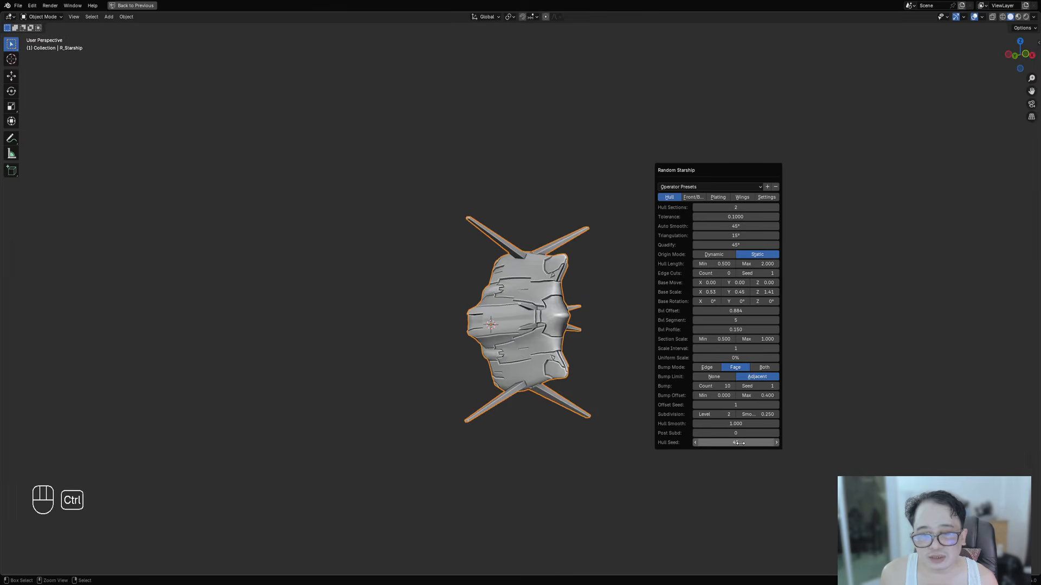
pyautogui.keyDown('ctrl'); pyautogui.scroll(2, 740, 443); pyautogui.keyUp('ctrl')
pyautogui.keyDown('ctrl'); pyautogui.scroll(1, 740, 443); pyautogui.keyUp('ctrl')
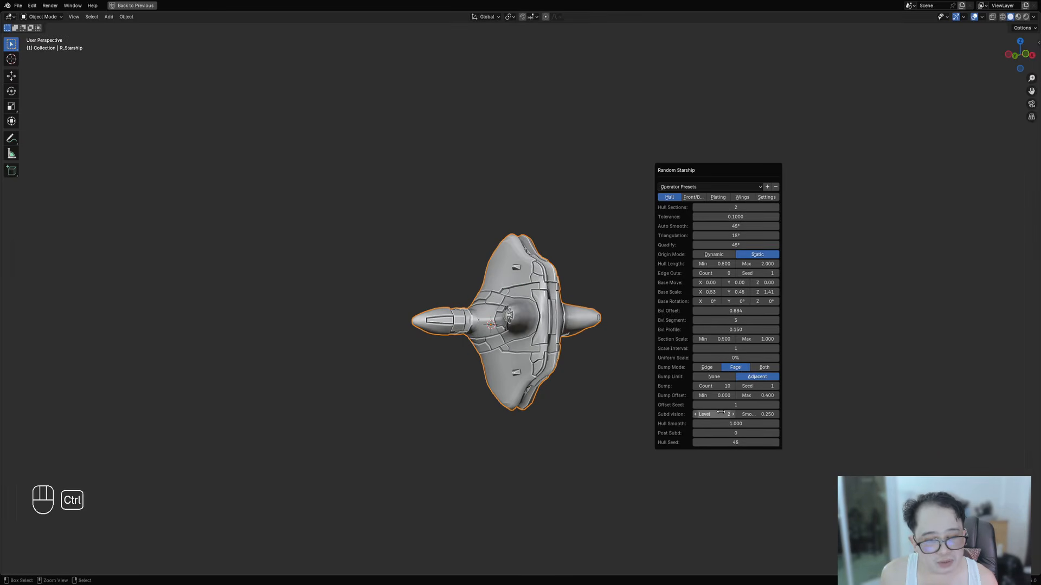
pyautogui.keyDown('ctrl'); pyautogui.scroll(-1, 721, 413); pyautogui.keyUp('ctrl')
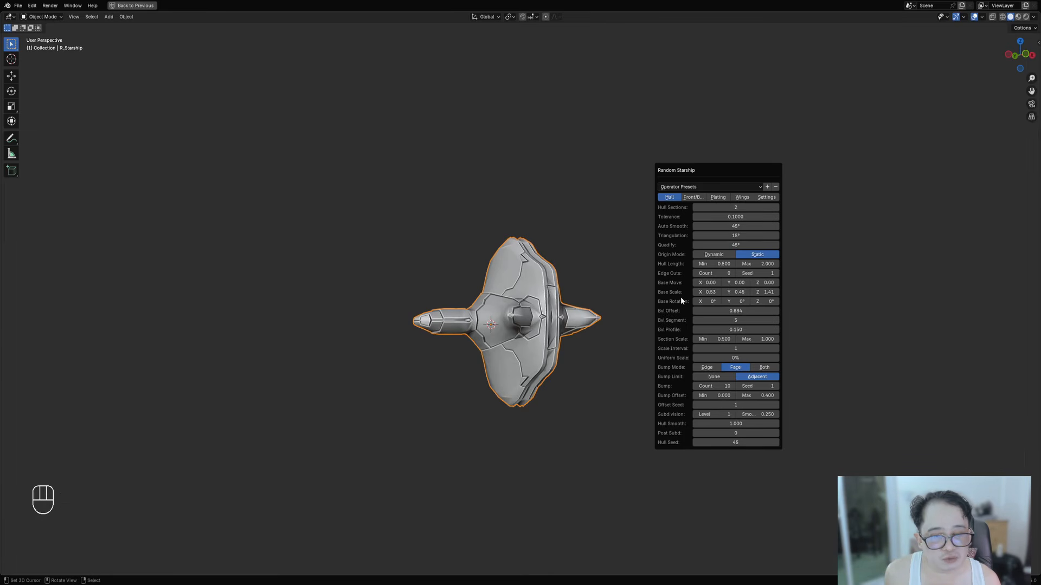
# - Reduce the hull's Base Scale Z to 0.54
pyautogui.moveTo(767, 292); pyautogui.dragTo(721, 287)
pyautogui.rightClick(759, 284)
pyautogui.rightClick(759, 283)
pyautogui.rightClick(720, 288)
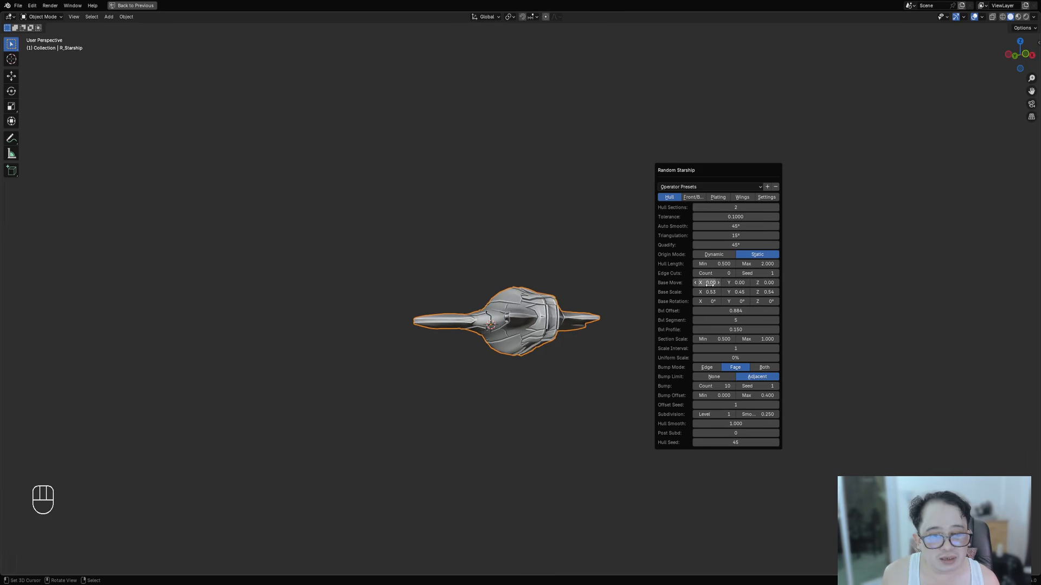
# - Set the hull's Base Move Z to -0.13 to separate the mirrored upper and lower halves
pyautogui.moveTo(578, 265); pyautogui.dragTo(594, 341, button='middle')
pyautogui.press('F9')
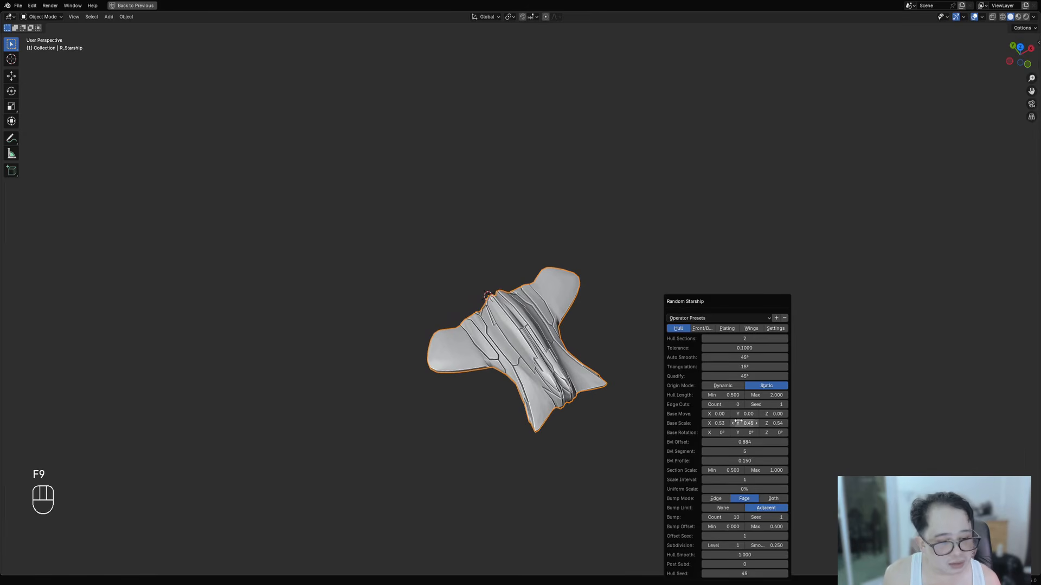
pyautogui.moveTo(773, 414); pyautogui.dragTo(775, 414)
pyautogui.rightClick(775, 415)
pyautogui.moveTo(457, 427); pyautogui.dragTo(488, 345, button='middle')
pyautogui.keyDown('shift'); pyautogui.moveTo(701, 327); pyautogui.dragTo(655, 298, button='middle'); pyautogui.keyUp('shift')
pyautogui.scroll(1, 655, 298)
pyautogui.press('F9')
pyautogui.moveTo(765, 414); pyautogui.dragTo(761, 413)
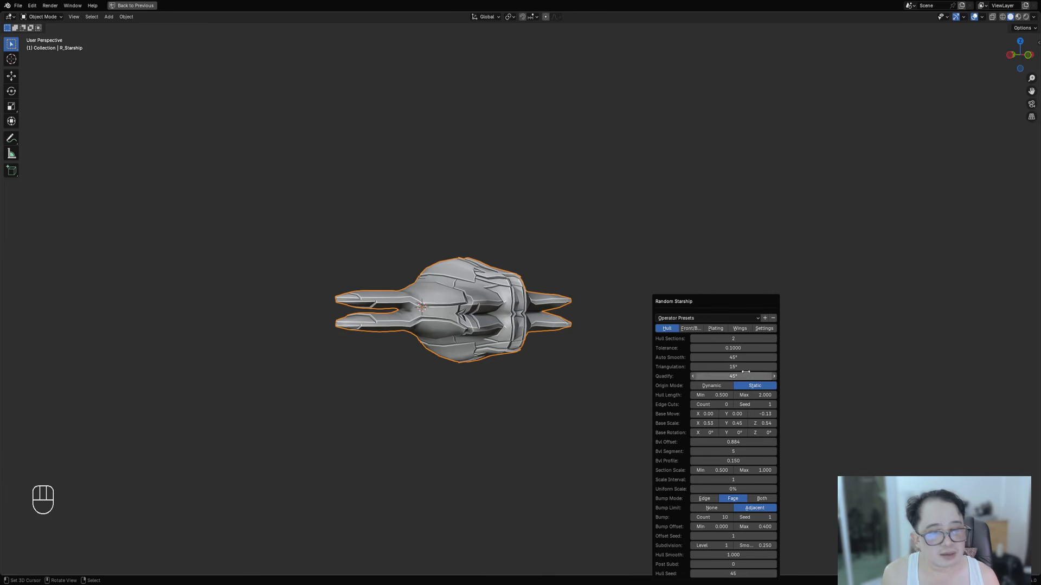
pyautogui.moveTo(724, 302); pyautogui.dragTo(720, 196)
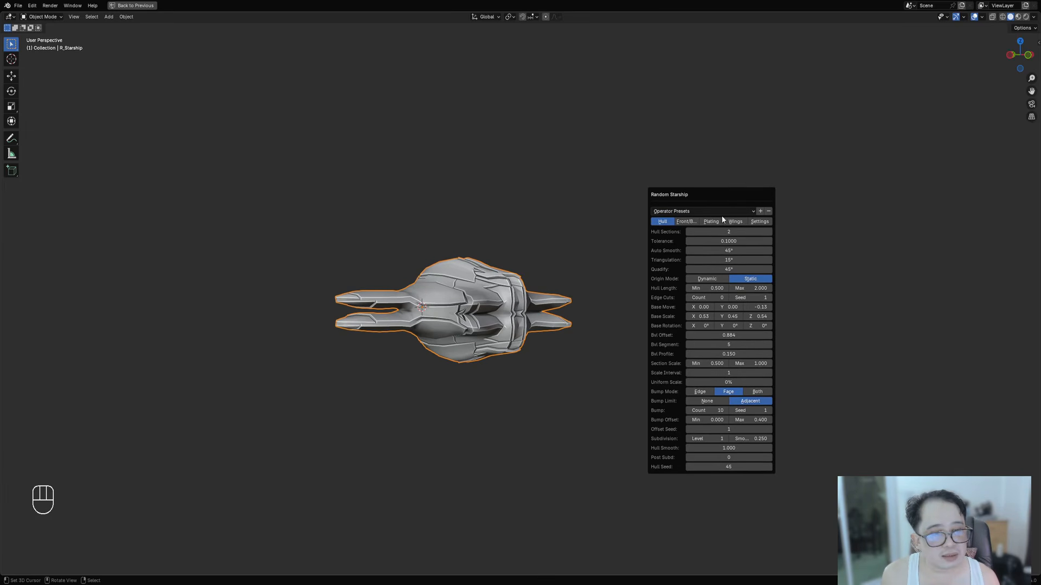
# - Raise the Hull Sections to 3 and step through Hull Seed values, ending on 54
pyautogui.keyDown('ctrl'); pyautogui.scroll(1, 726, 233); pyautogui.keyUp('ctrl')
pyautogui.moveTo(520, 279); pyautogui.dragTo(637, 295, button='middle')
pyautogui.press('F9')
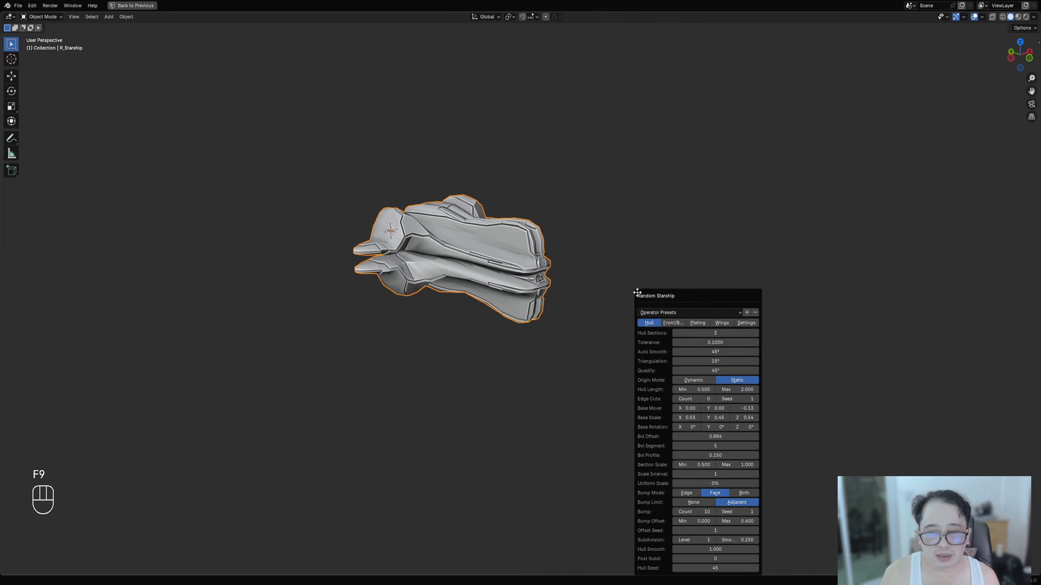
pyautogui.keyDown('ctrl'); pyautogui.scroll(7, 725, 567); pyautogui.keyUp('ctrl')
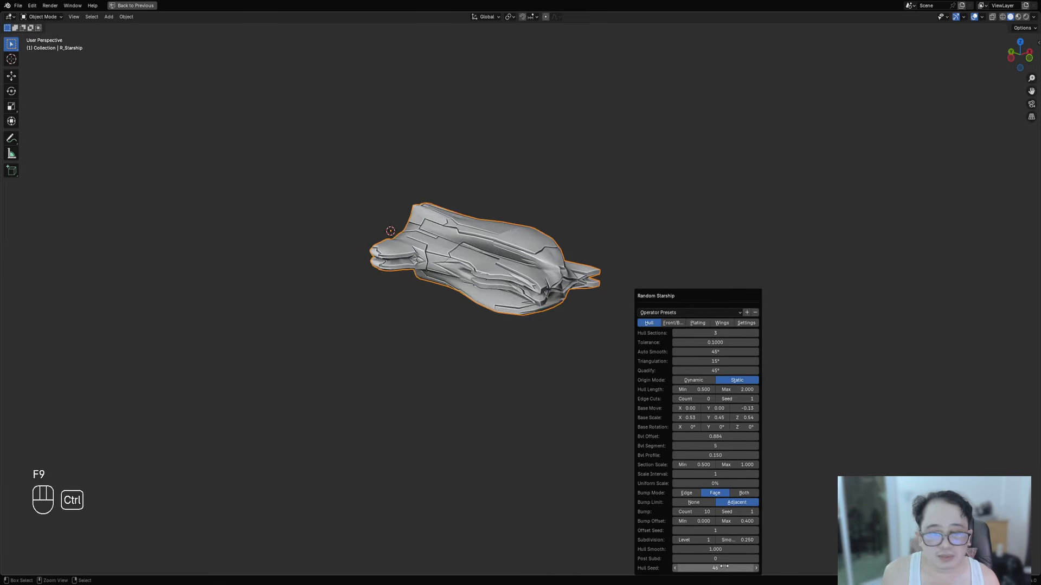
pyautogui.keyDown('ctrl'); pyautogui.scroll(2, 724, 567); pyautogui.keyUp('ctrl')
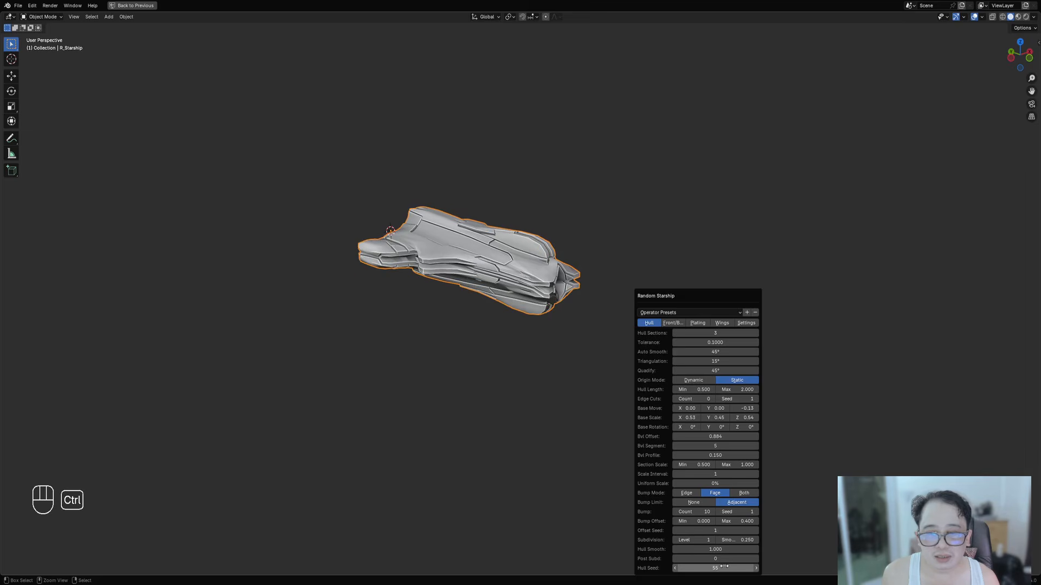
pyautogui.keyDown('ctrl'); pyautogui.scroll(-1, 724, 567); pyautogui.keyUp('ctrl')
# - Try different maximum plating sizes for the starship, ending with a maximum of 4
pyautogui.click(697, 323)
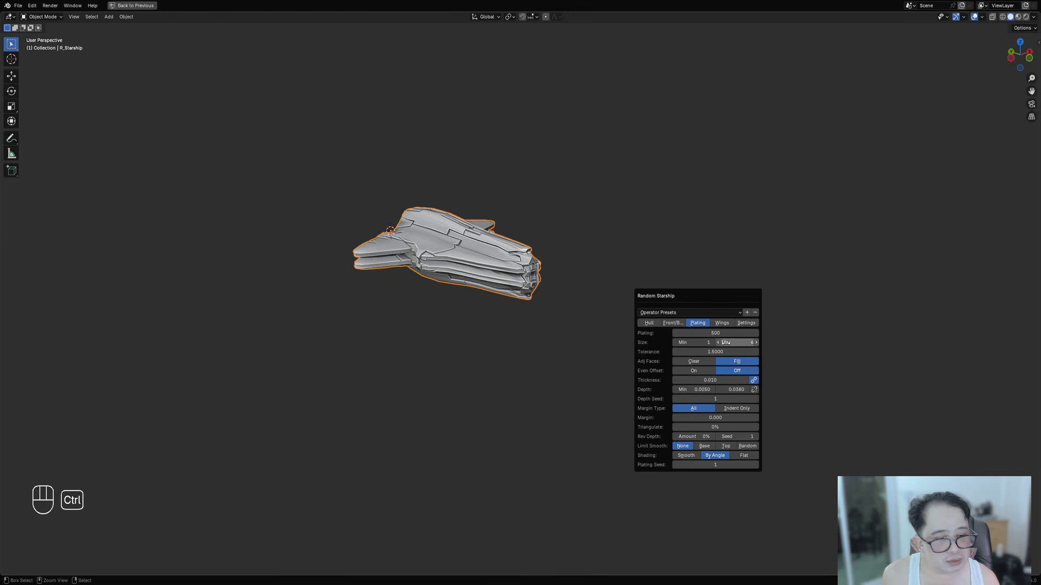
pyautogui.keyDown('ctrl'); pyautogui.scroll(-3, 726, 343); pyautogui.keyUp('ctrl')
pyautogui.keyDown('ctrl'); pyautogui.scroll(2, 726, 342); pyautogui.keyUp('ctrl')
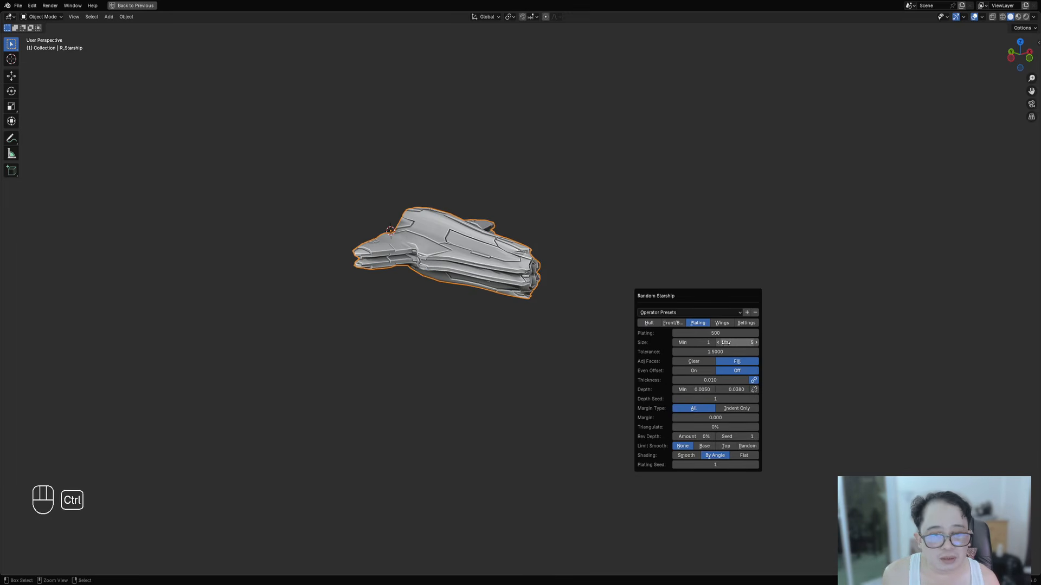
pyautogui.keyDown('ctrl'); pyautogui.scroll(-1, 726, 342); pyautogui.keyUp('ctrl')
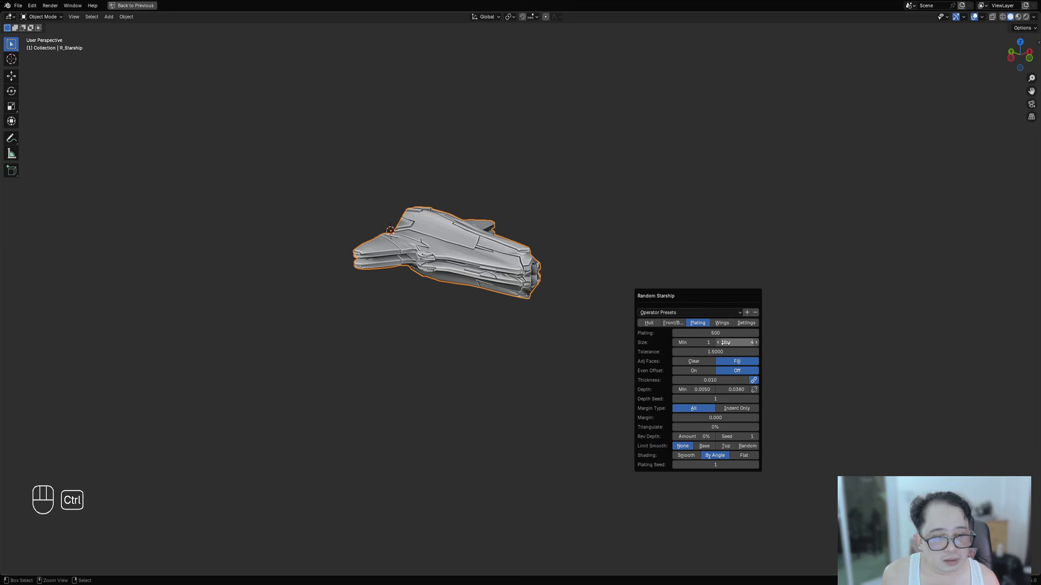
# - Turn on Even Offset for the plating, try out other maximum depths, and turn Even Offset off again
pyautogui.click(700, 369)
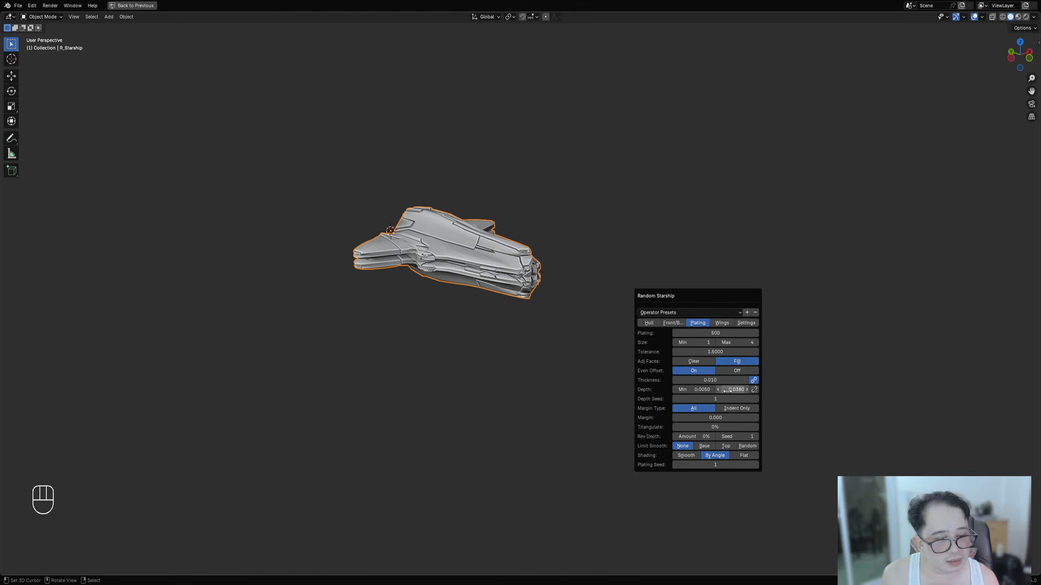
pyautogui.moveTo(736, 389); pyautogui.dragTo(659, 408)
pyautogui.press('Escape')
pyautogui.moveTo(750, 389); pyautogui.dragTo(728, 389)
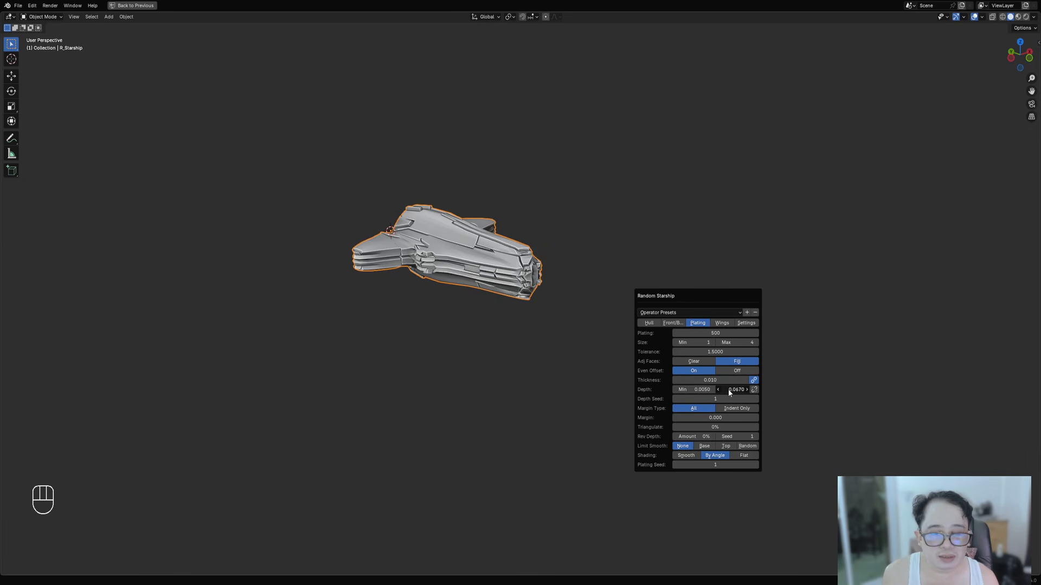
pyautogui.press('Escape')
pyautogui.click(727, 372)
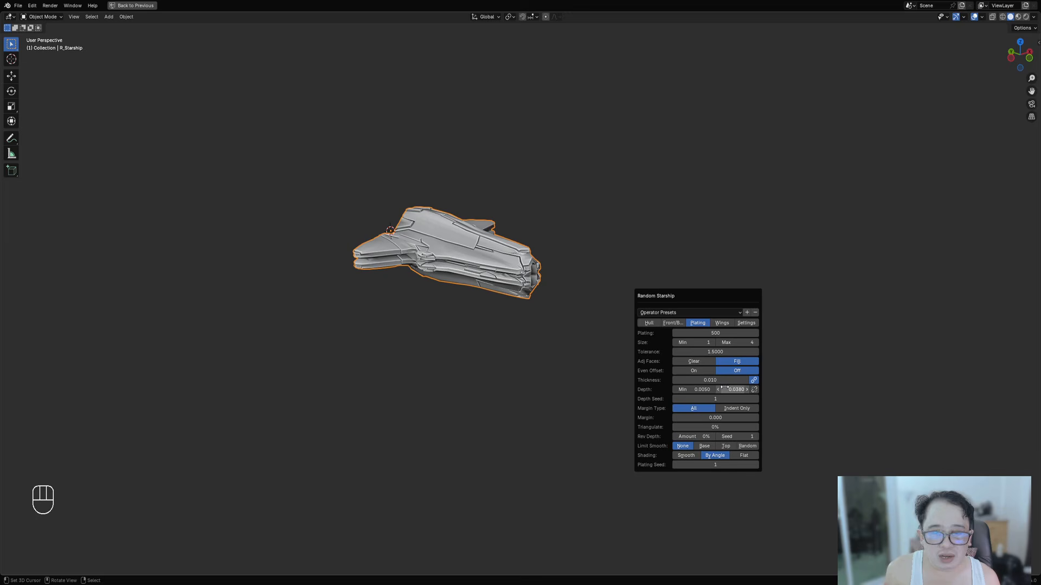
# - Raise the plating's maximum depth to about 0.138 and compare Even Offset on and off
pyautogui.moveTo(724, 389); pyautogui.dragTo(756, 391)
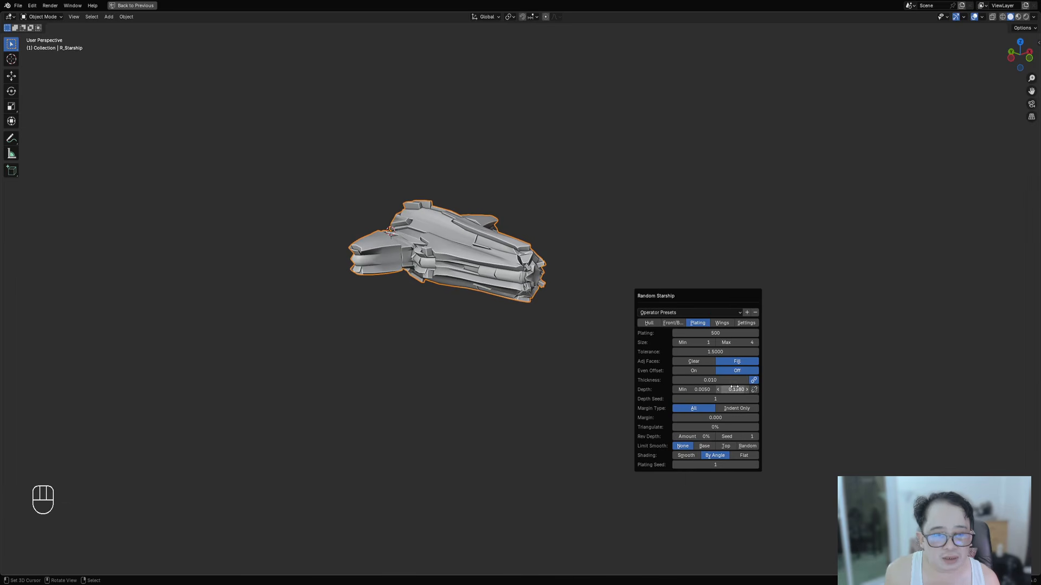
pyautogui.click(694, 371)
pyautogui.click(724, 370)
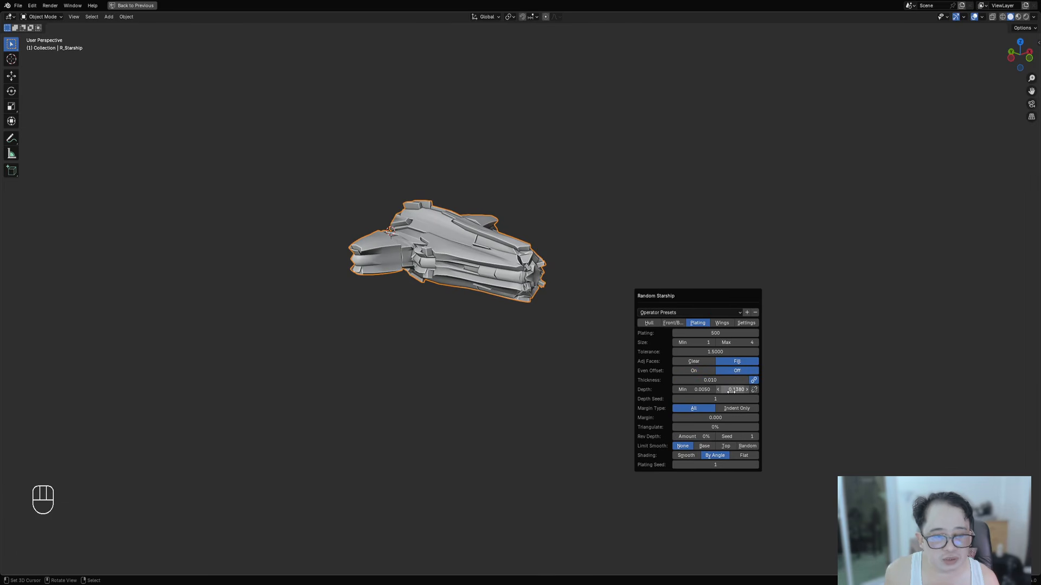
# - Set the plating's maximum depth to 0.0340 and its Margin Type to Indent Only
pyautogui.moveTo(736, 389); pyautogui.dragTo(697, 394)
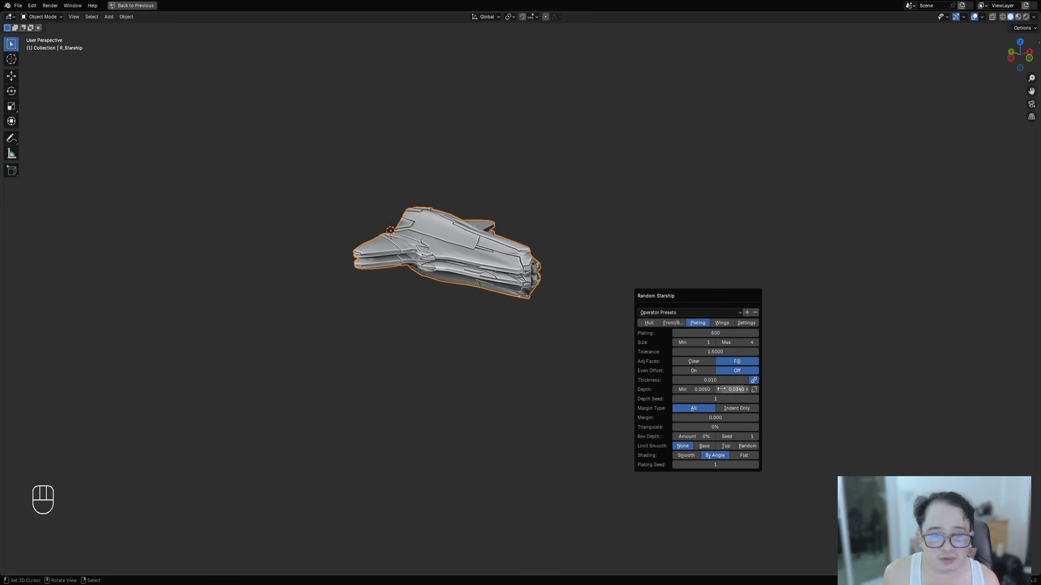
pyautogui.click(731, 408)
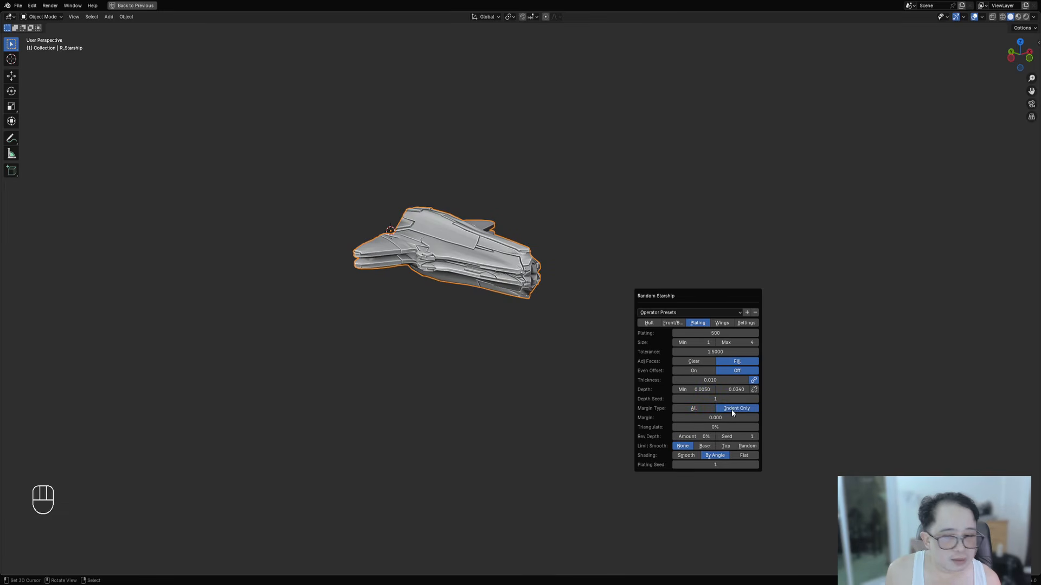
# - Return to the hull settings and step the Hull Seed upward through new ship variations to 77
pyautogui.click(650, 323)
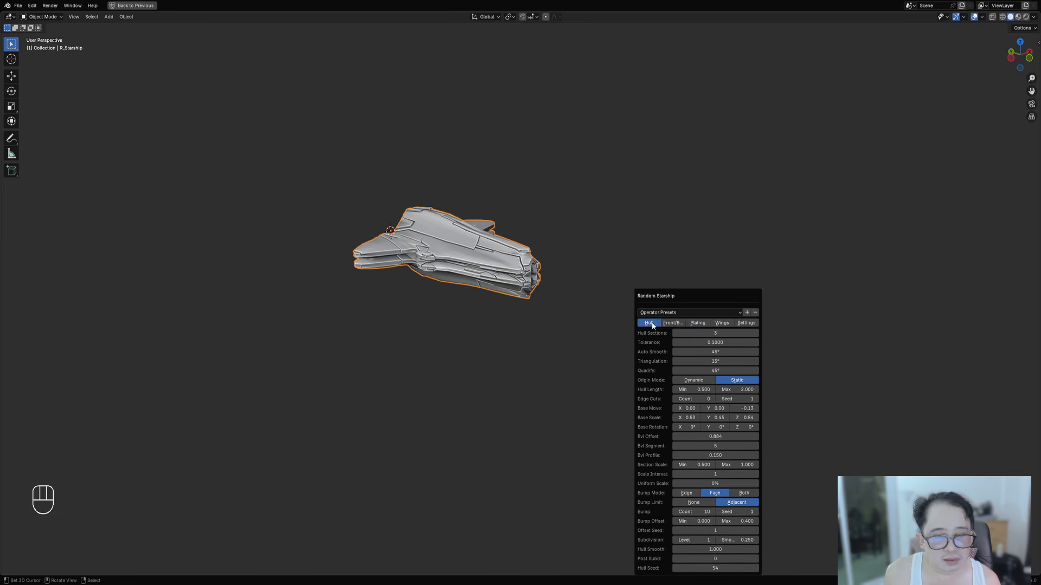
pyautogui.keyDown('ctrl'); pyautogui.scroll(9, 717, 566); pyautogui.keyUp('ctrl')
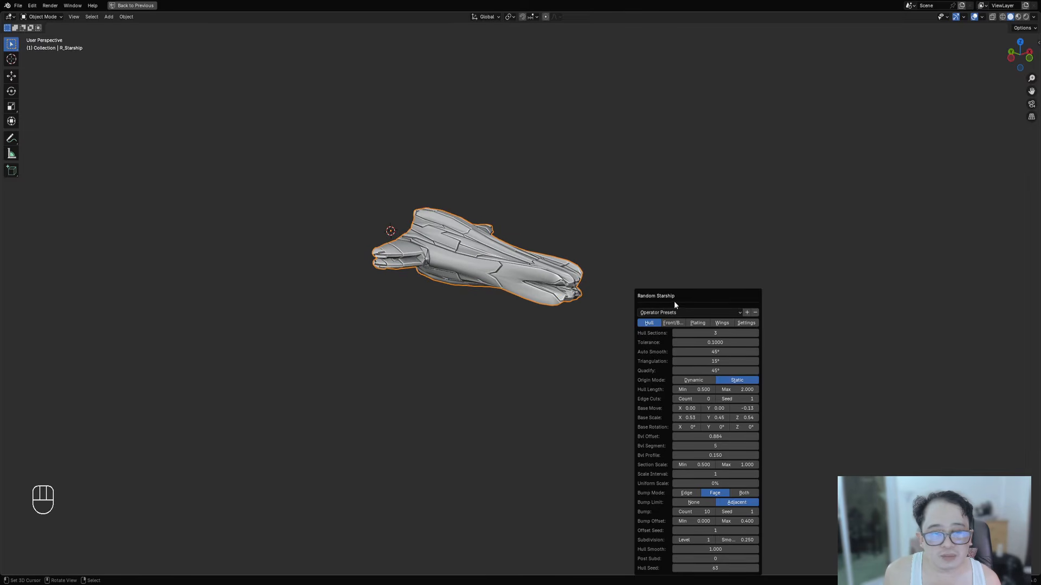
pyautogui.moveTo(675, 296); pyautogui.dragTo(721, 152)
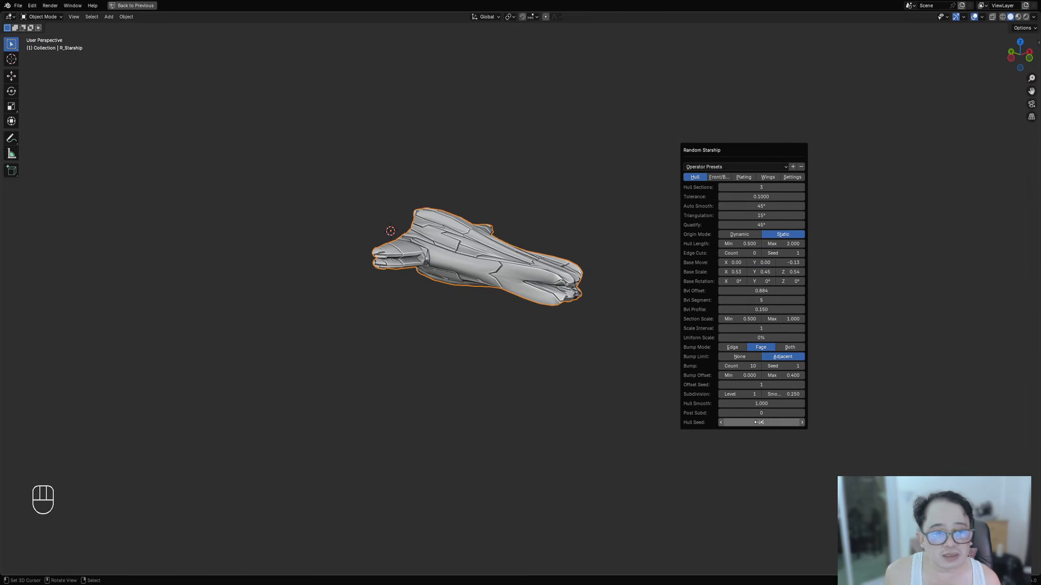
pyautogui.keyDown('ctrl'); pyautogui.scroll(3, 760, 422); pyautogui.keyUp('ctrl')
pyautogui.keyDown('ctrl'); pyautogui.scroll(8, 759, 422); pyautogui.keyUp('ctrl')
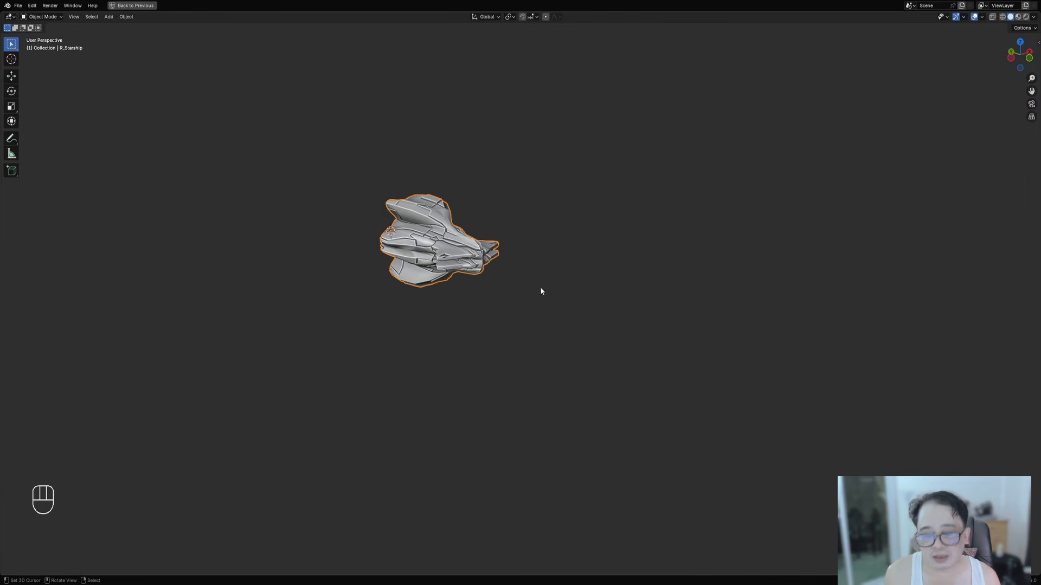
# - Continue through higher Hull Seed values to compare ship shapes, ending on 100
pyautogui.scroll(2, 675, 206)
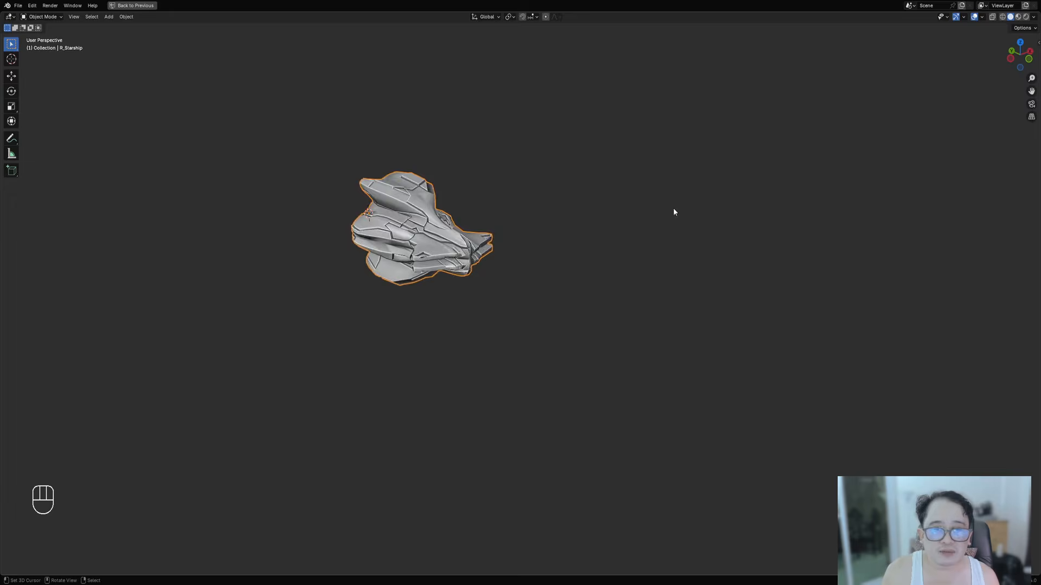
pyautogui.press('F9')
pyautogui.moveTo(690, 213); pyautogui.dragTo(680, 161)
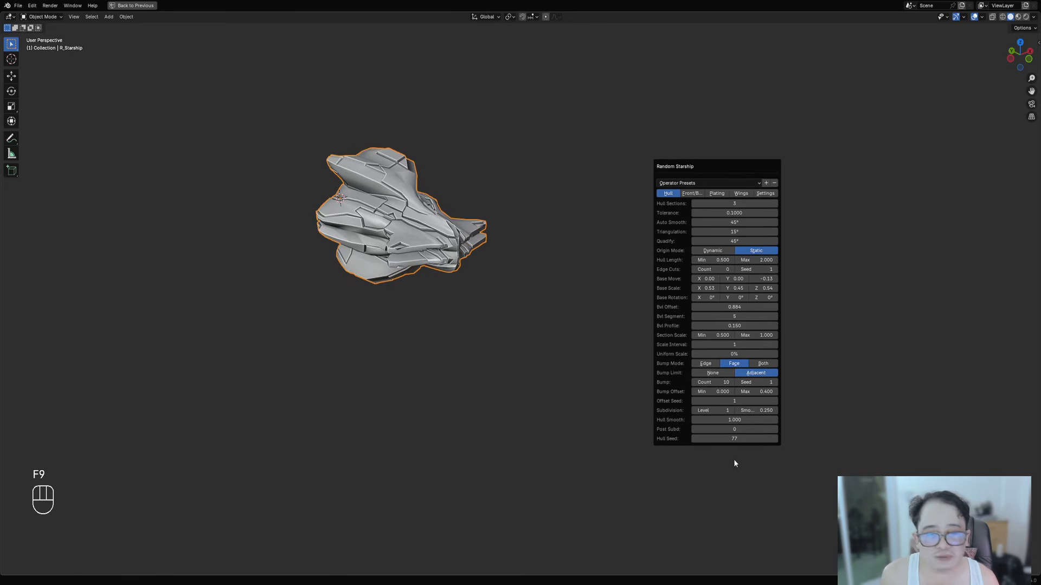
pyautogui.keyDown('ctrl'); pyautogui.scroll(1, 732, 438); pyautogui.keyUp('ctrl')
pyautogui.keyDown('ctrl'); pyautogui.scroll(4, 732, 439); pyautogui.keyUp('ctrl')
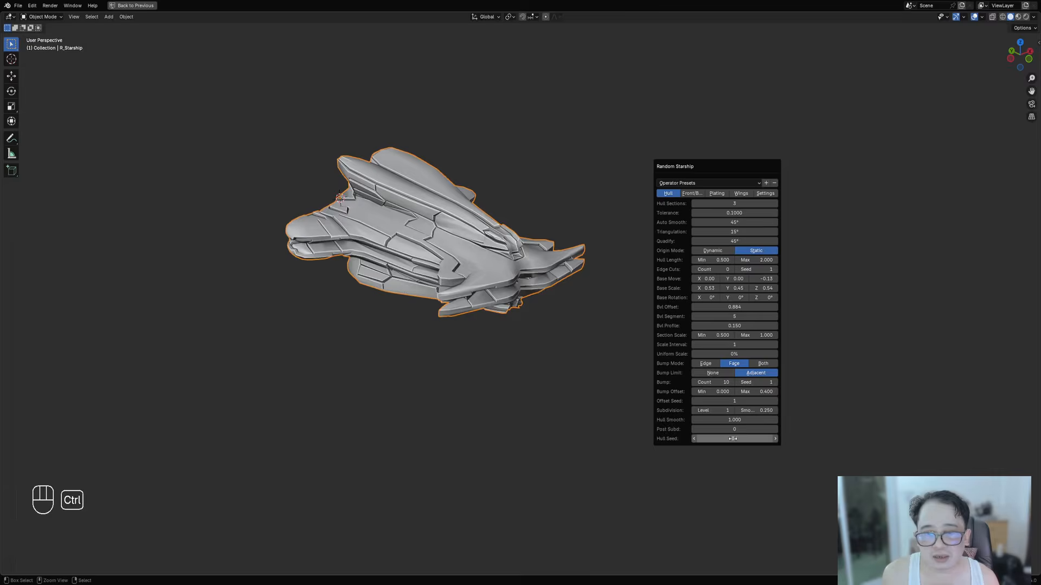
pyautogui.keyDown('ctrl'); pyautogui.scroll(2, 733, 438); pyautogui.keyUp('ctrl')
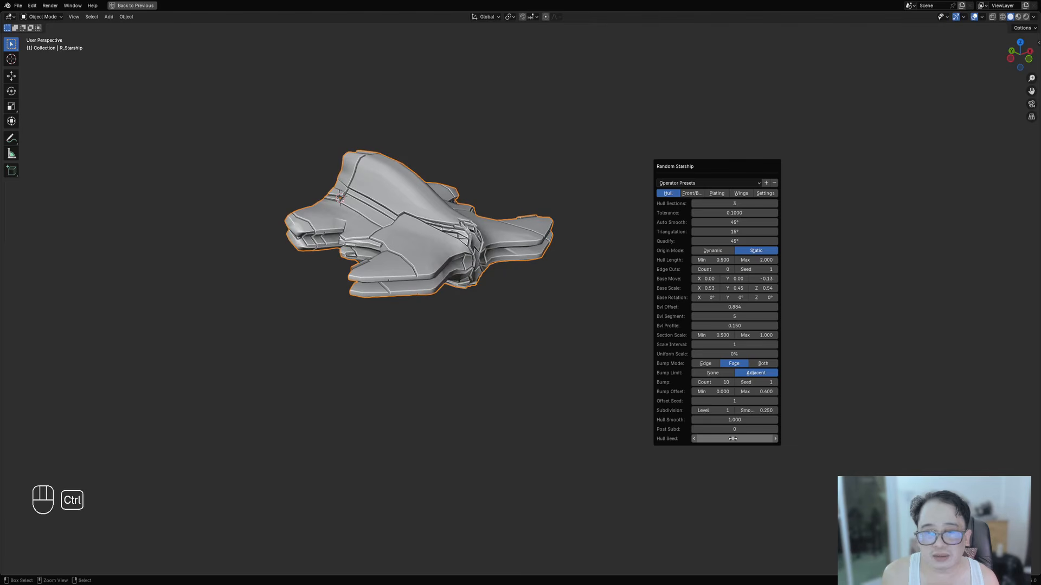
pyautogui.keyDown('ctrl'); pyautogui.scroll(1, 732, 438); pyautogui.keyUp('ctrl')
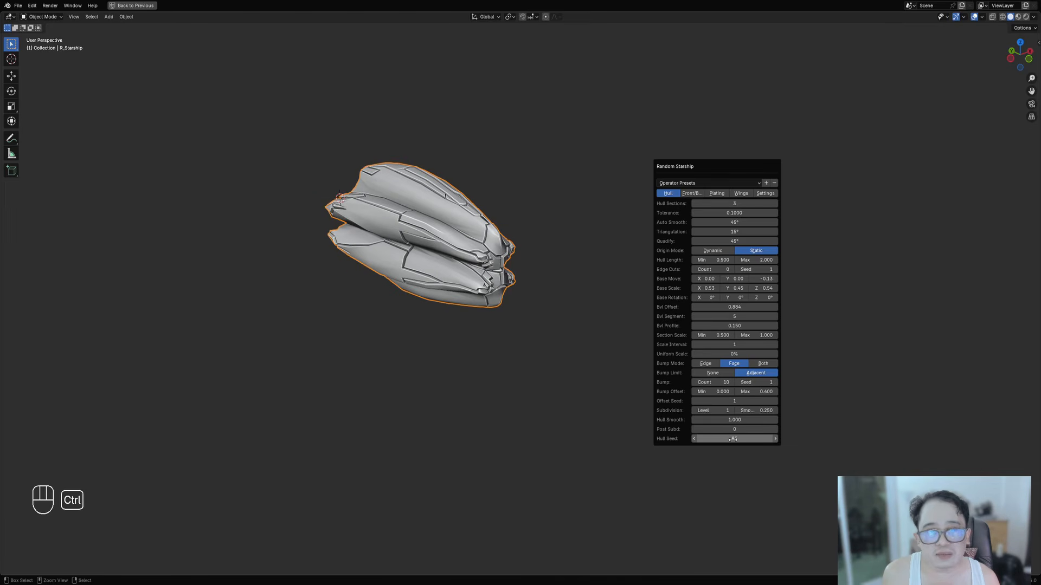
pyautogui.keyDown('ctrl'); pyautogui.scroll(3, 733, 438); pyautogui.keyUp('ctrl')
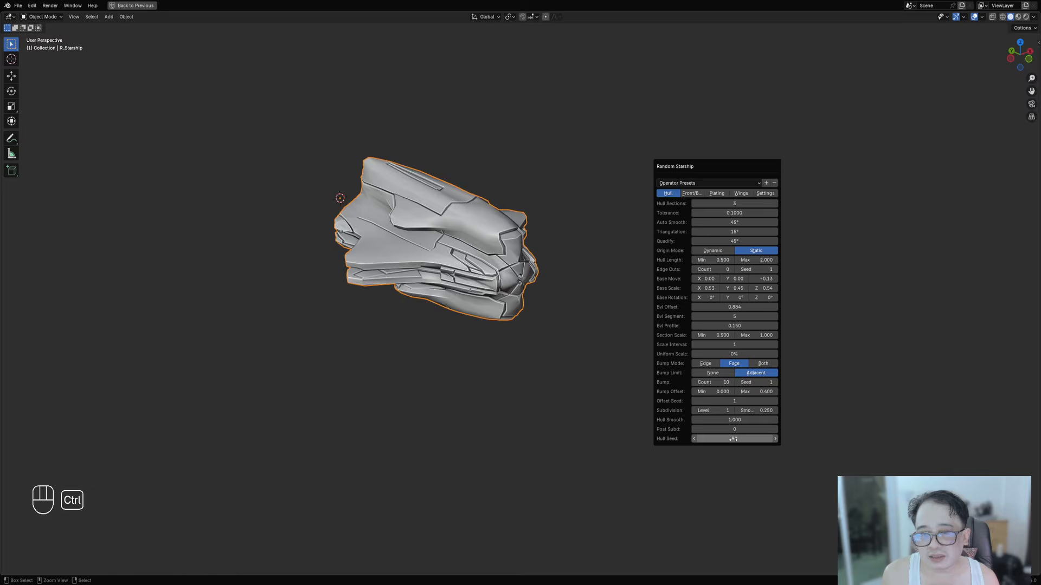
pyautogui.keyDown('ctrl'); pyautogui.scroll(4, 733, 438); pyautogui.keyUp('ctrl')
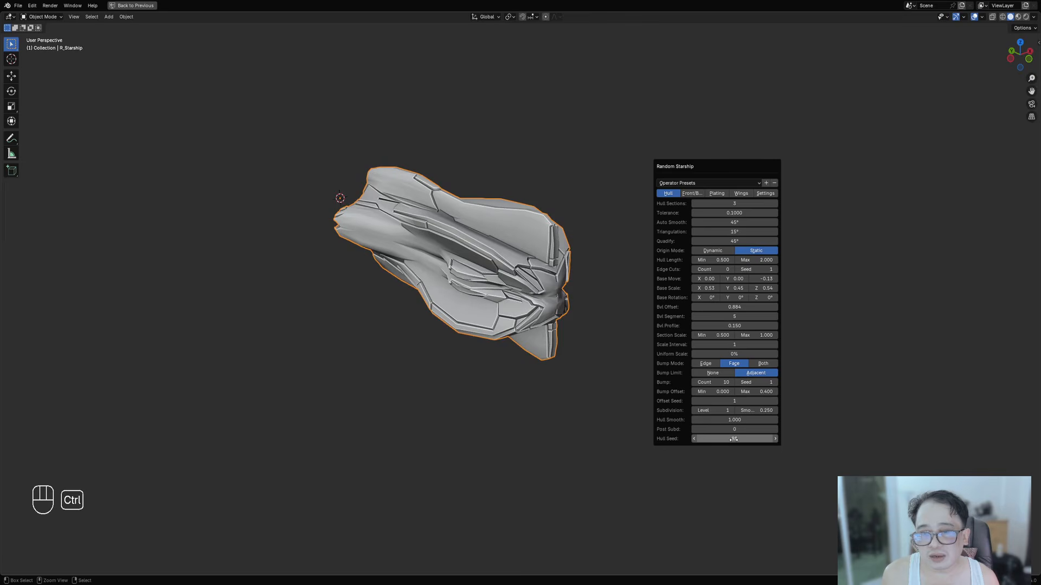
pyautogui.keyDown('ctrl'); pyautogui.scroll(1, 734, 439); pyautogui.keyUp('ctrl')
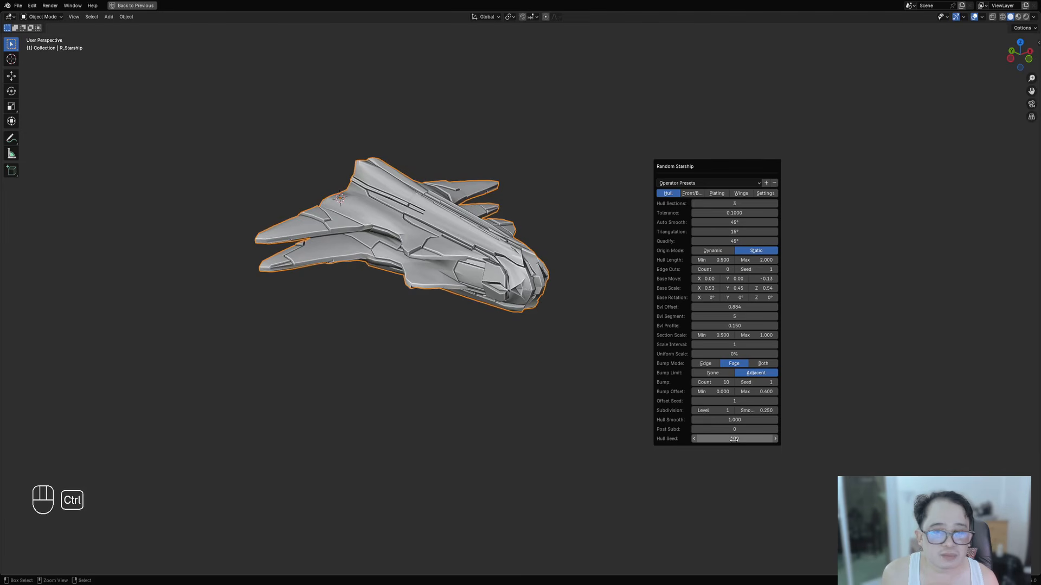
# - In the ship's front and back settings, set Expand to 2 for the back and 1 for the front
pyautogui.moveTo(439, 436); pyautogui.dragTo(675, 249, button='middle')
pyautogui.press('F9')
pyautogui.moveTo(694, 227); pyautogui.dragTo(779, 154)
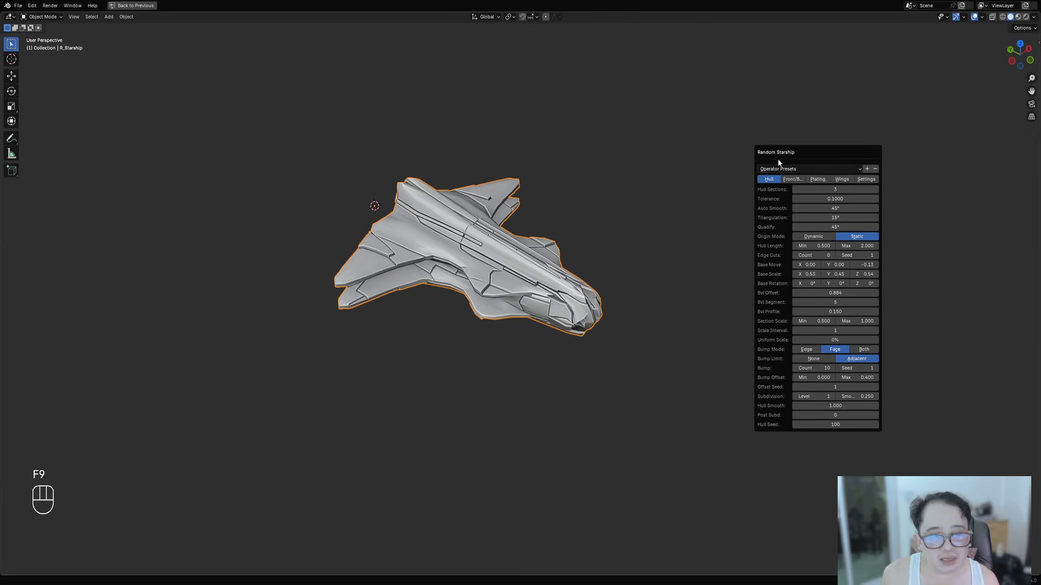
pyautogui.click(793, 179)
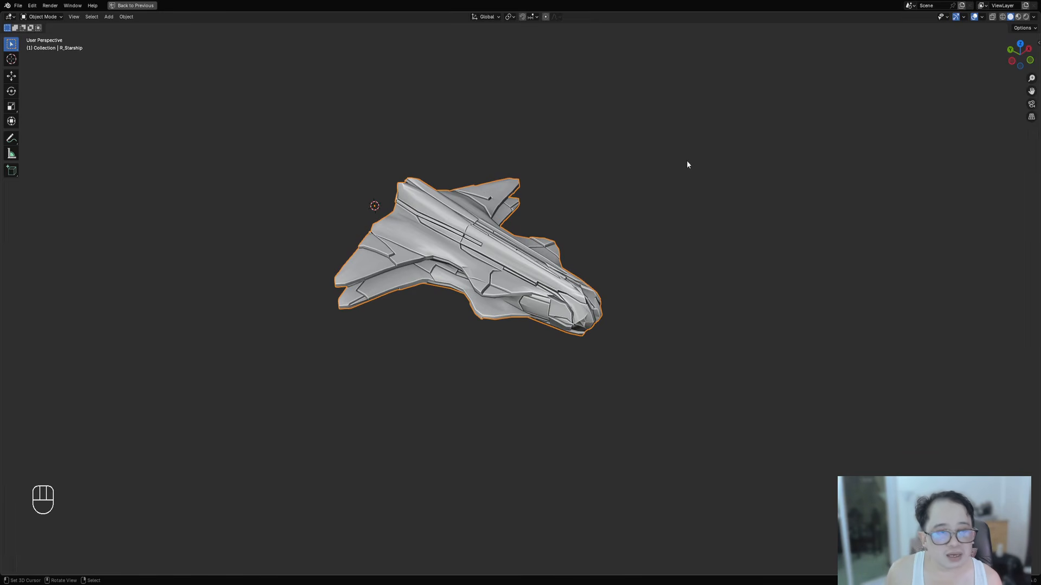
pyautogui.press('F9')
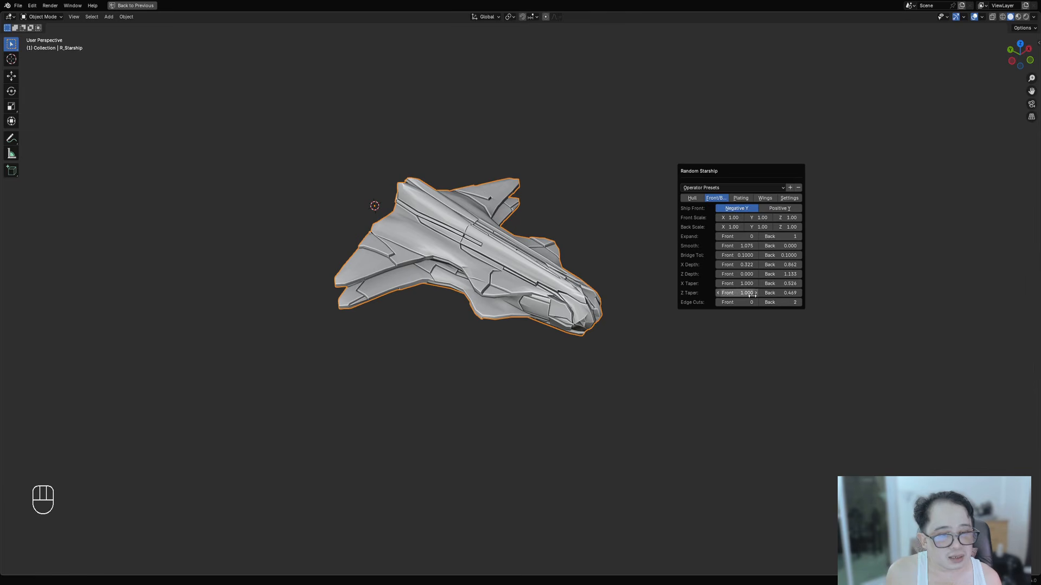
pyautogui.press('ctrl')
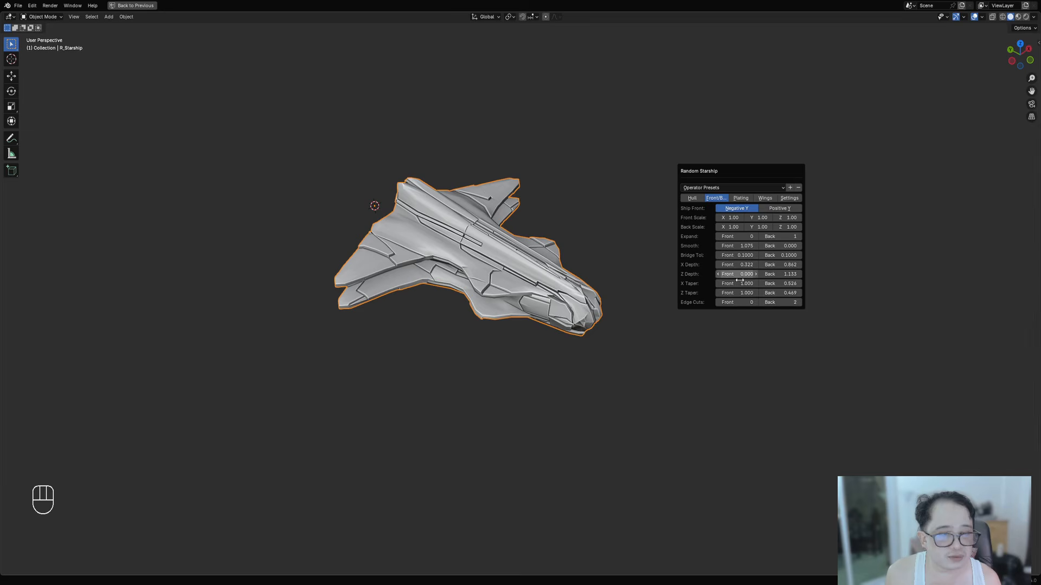
pyautogui.moveTo(790, 265); pyautogui.dragTo(740, 264)
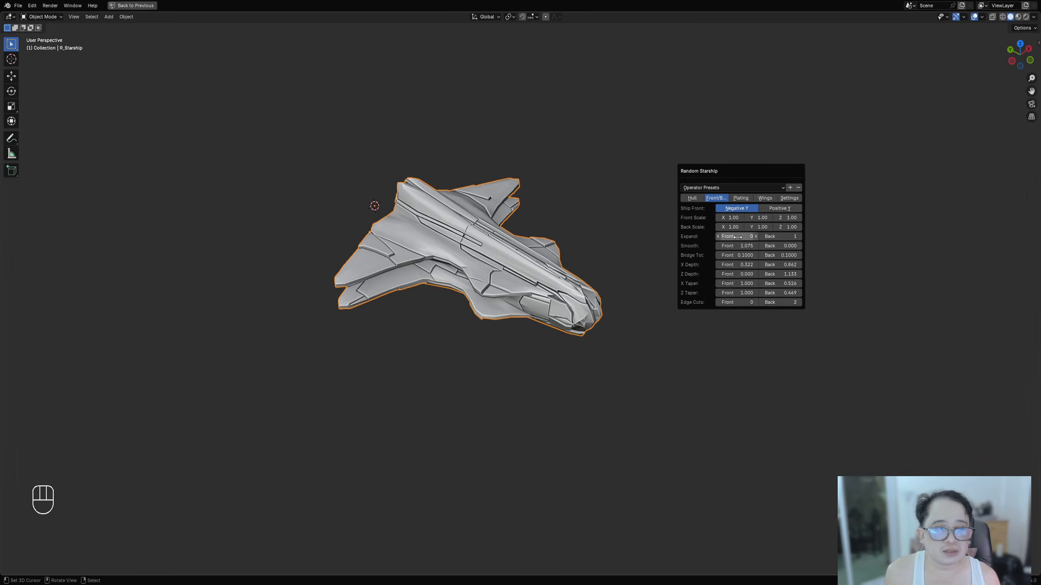
pyautogui.keyDown('ctrl'); pyautogui.scroll(1, 769, 237); pyautogui.keyUp('ctrl')
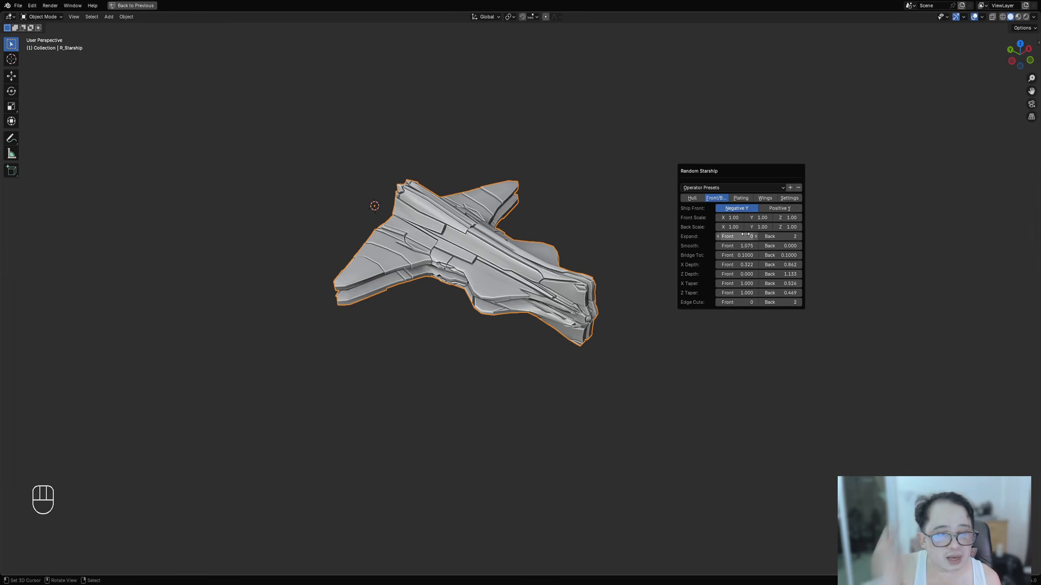
pyautogui.keyDown('ctrl'); pyautogui.scroll(1, 746, 235); pyautogui.keyUp('ctrl')
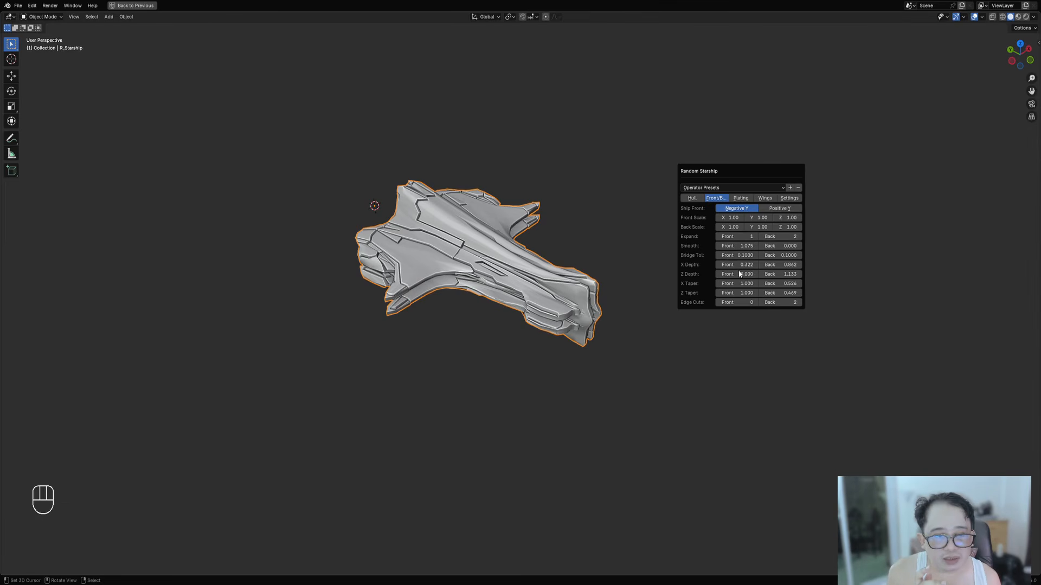
# - Set the ship front's X Depth to 0.763, X Taper to 0.860 and Expand to 0
pyautogui.moveTo(736, 265); pyautogui.dragTo(684, 279)
pyautogui.press('BackSpace')
pyautogui.keyDown('ctrl'); pyautogui.scroll(1, 747, 301); pyautogui.keyUp('ctrl')
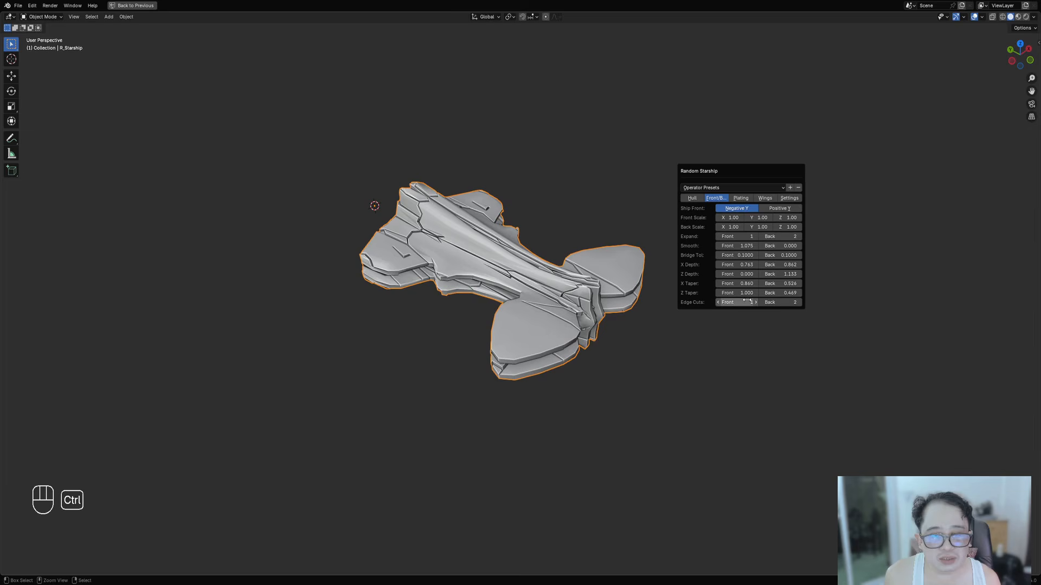
pyautogui.keyDown('ctrl'); pyautogui.scroll(-1, 747, 301); pyautogui.keyUp('ctrl')
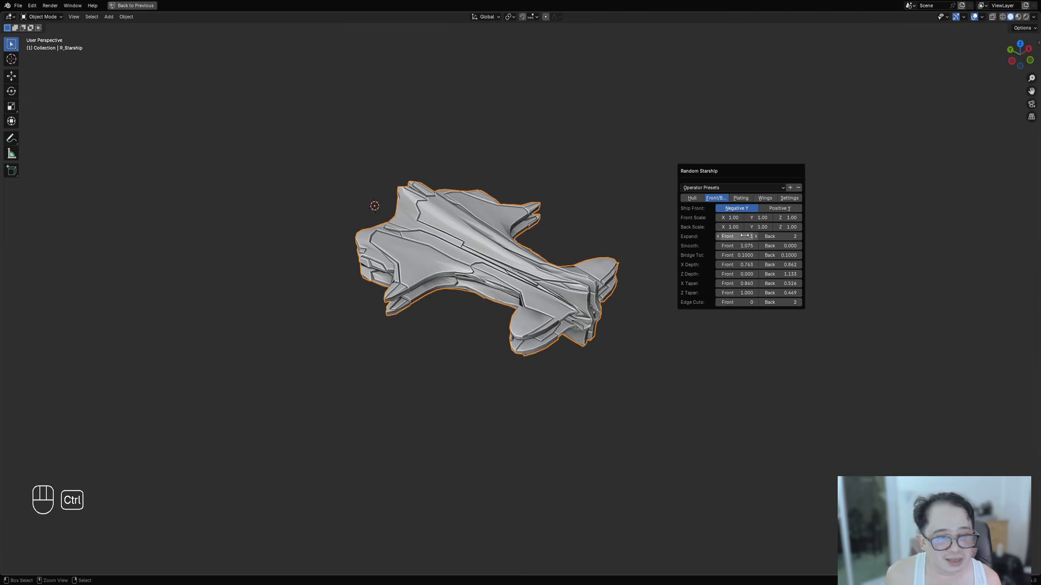
pyautogui.keyDown('ctrl'); pyautogui.scroll(-1, 745, 235); pyautogui.keyUp('ctrl')
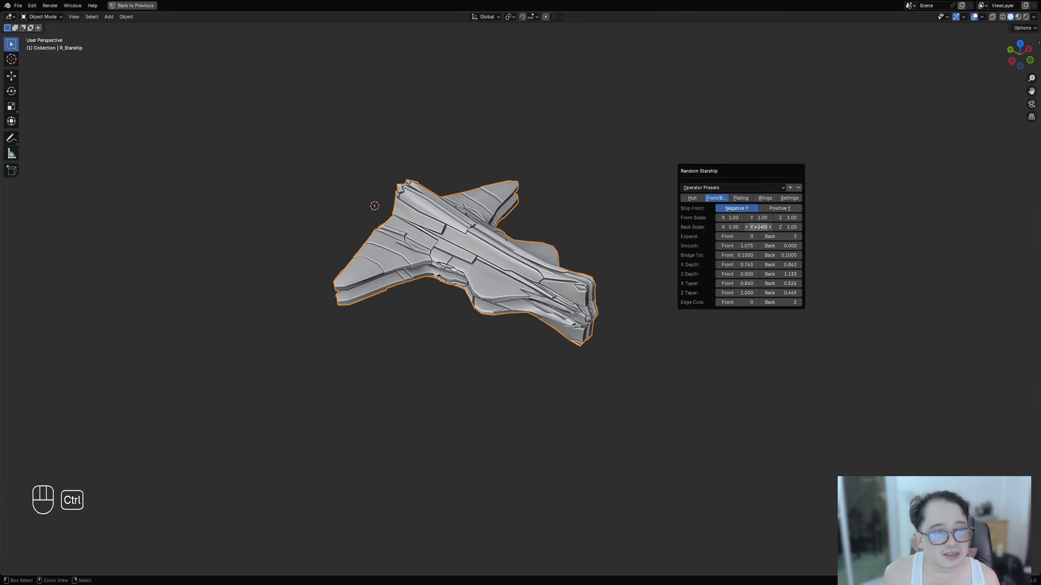
pyautogui.click(765, 199)
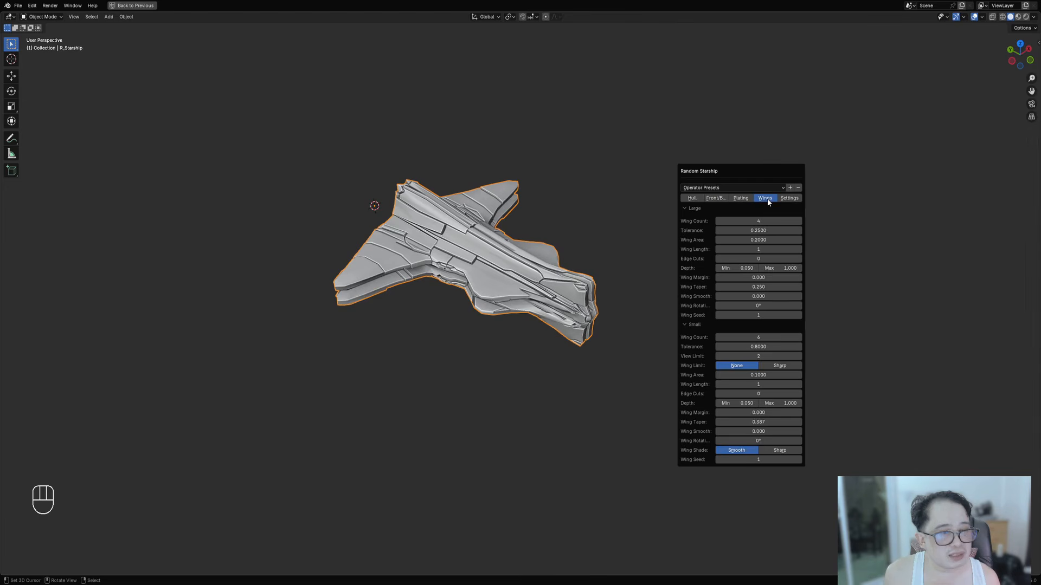
pyautogui.click(743, 199)
pyautogui.click(766, 198)
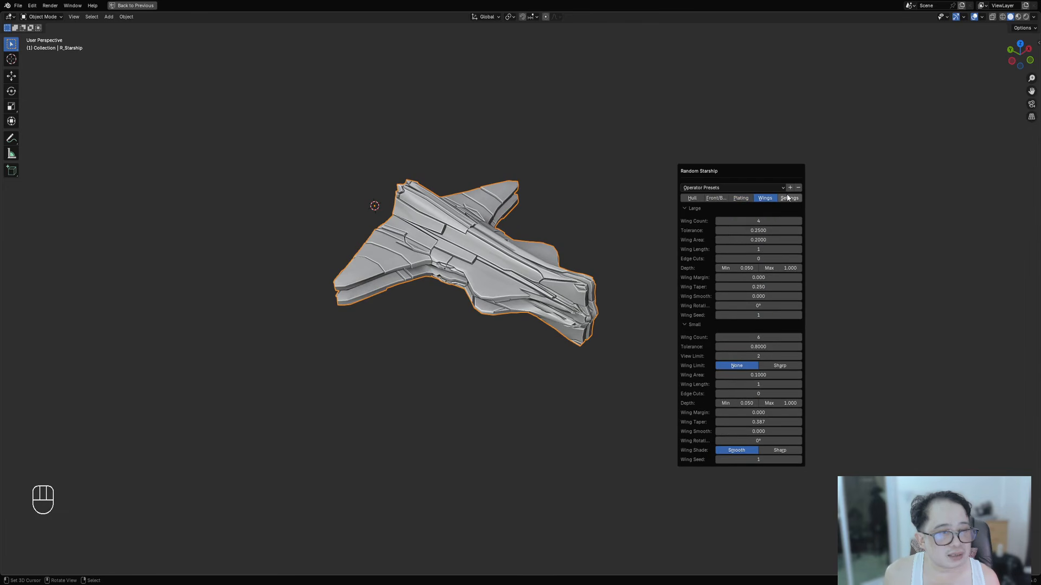
pyautogui.click(789, 198)
pyautogui.click(716, 198)
# - Return to the hull settings and step the Hull Seed through new variations, ending on 102
pyautogui.click(693, 198)
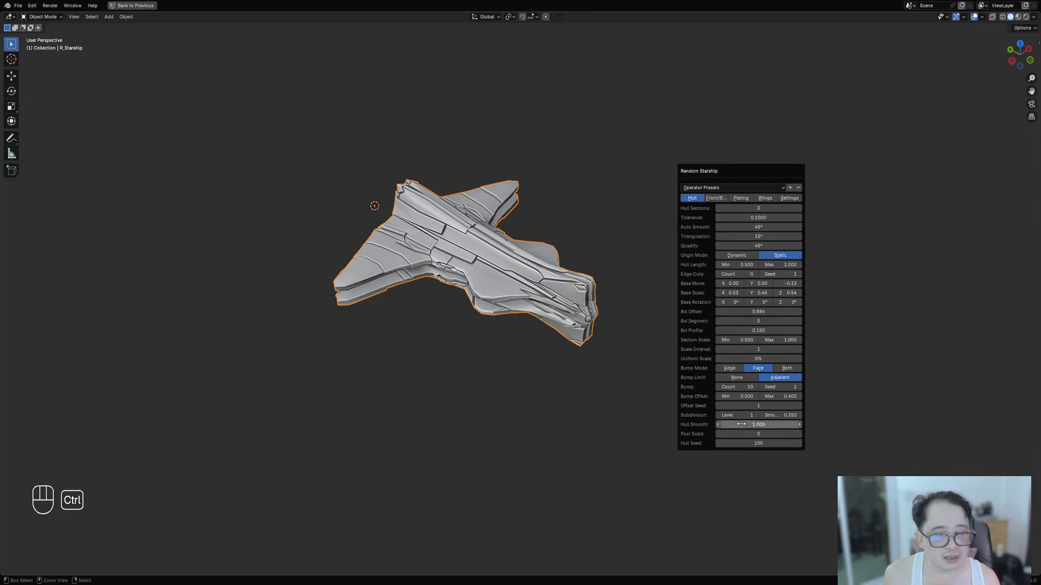
pyautogui.keyDown('ctrl'); pyautogui.scroll(2, 751, 443); pyautogui.keyUp('ctrl')
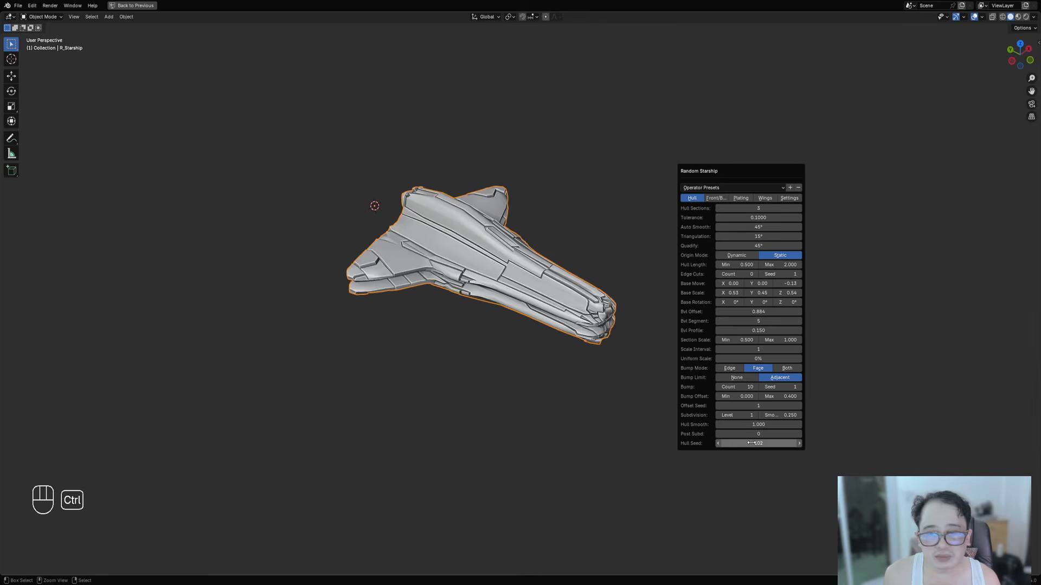
pyautogui.keyDown('ctrl'); pyautogui.scroll(1, 750, 444); pyautogui.keyUp('ctrl')
pyautogui.keyDown('ctrl'); pyautogui.scroll(-1, 750, 443); pyautogui.keyUp('ctrl')
# - Set the hull's Bump Offset to a minimum of 0.2 and a maximum of 0.6
pyautogui.moveTo(444, 357); pyautogui.dragTo(627, 265, button='middle')
pyautogui.press('F9')
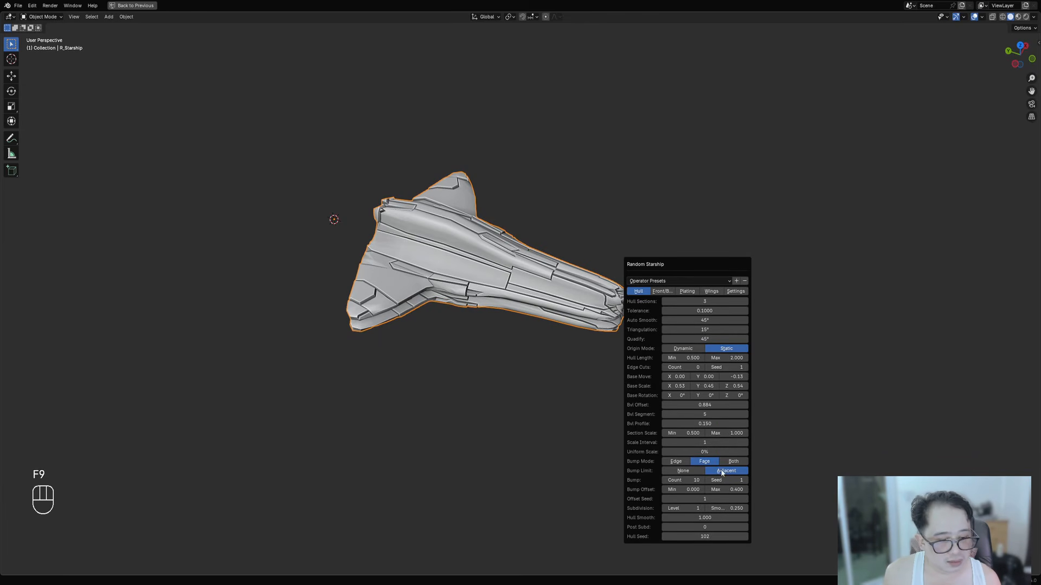
pyautogui.click(693, 489)
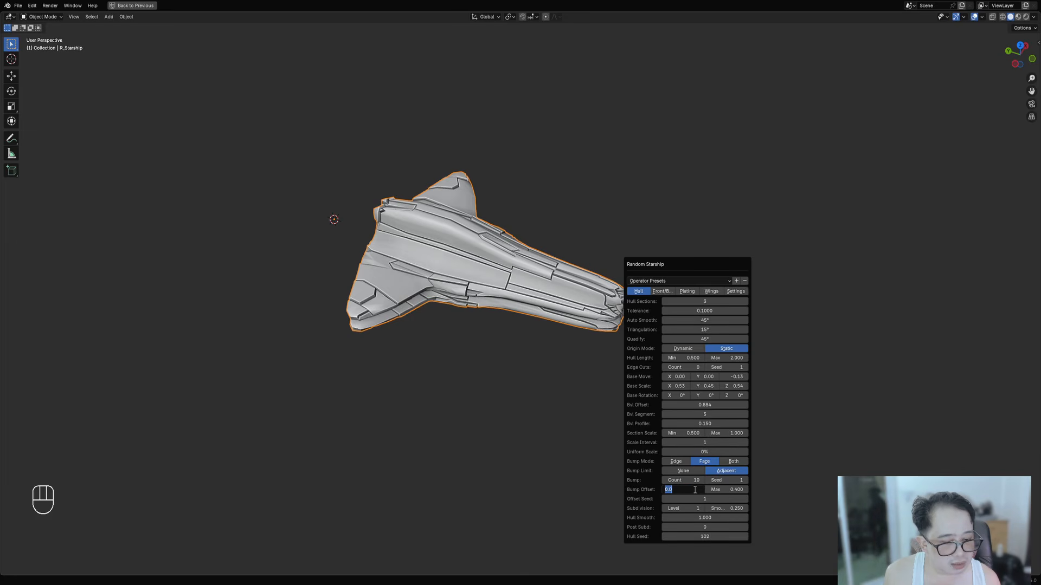
pyautogui.press('BackSpace')
pyautogui.write('.2')
pyautogui.press('Tab')
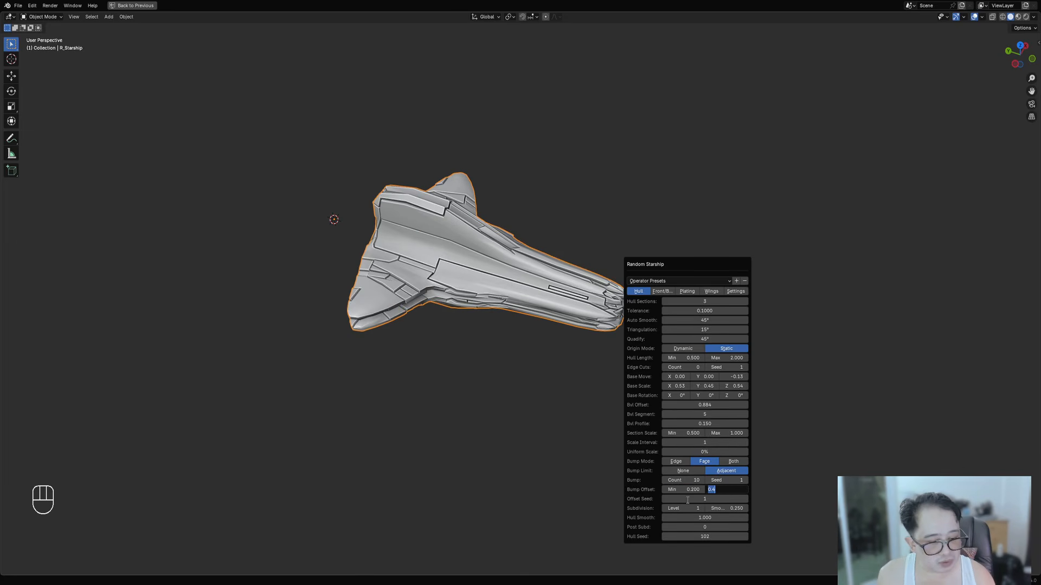
pyautogui.write('.6')
pyautogui.press('Return')
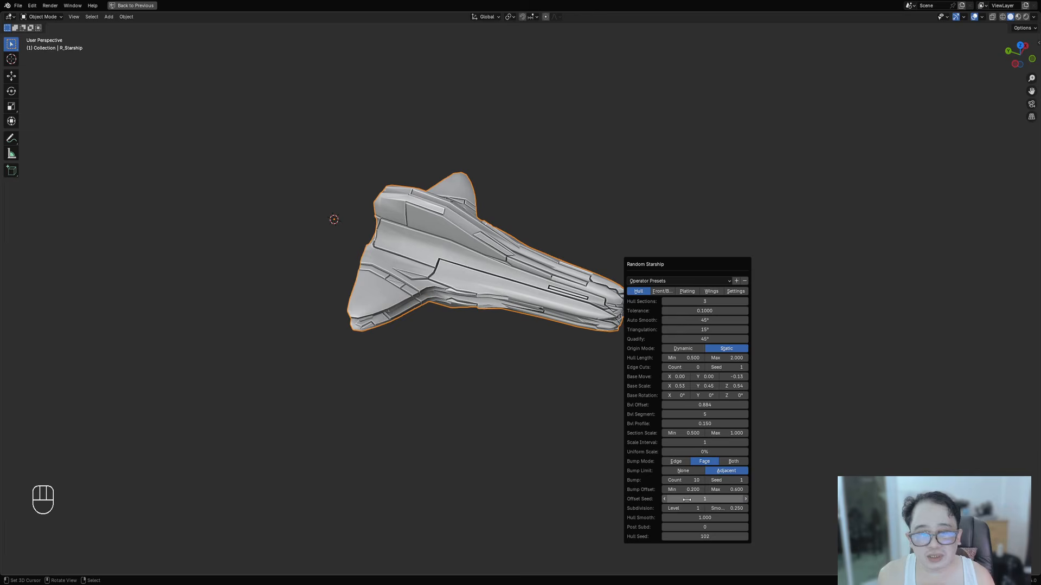
# - Compare the hull's Bump Limit modes, leave it on None, and raise the Hull Seed to 107
pyautogui.click(694, 471)
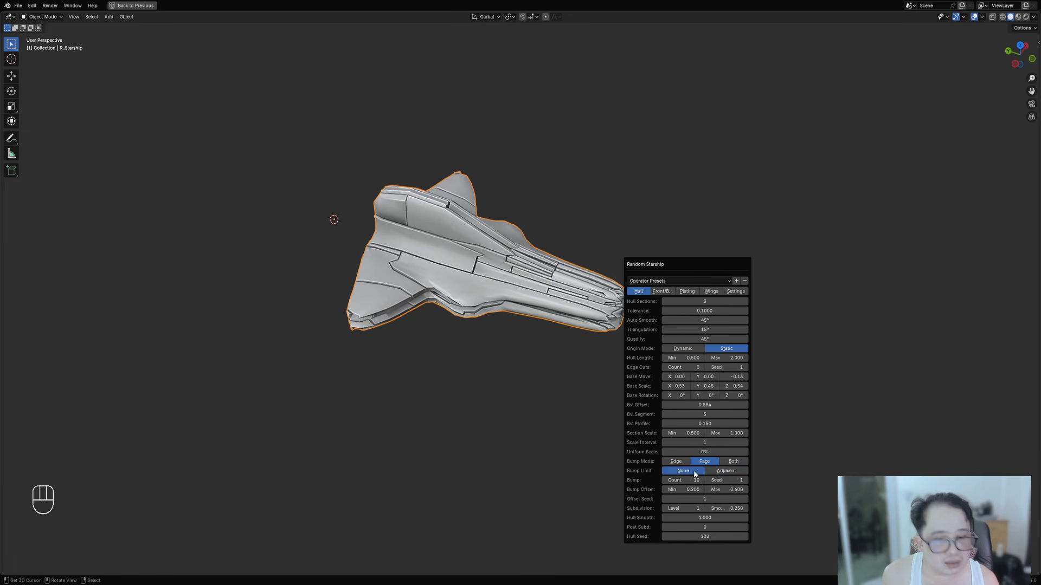
pyautogui.click(723, 472)
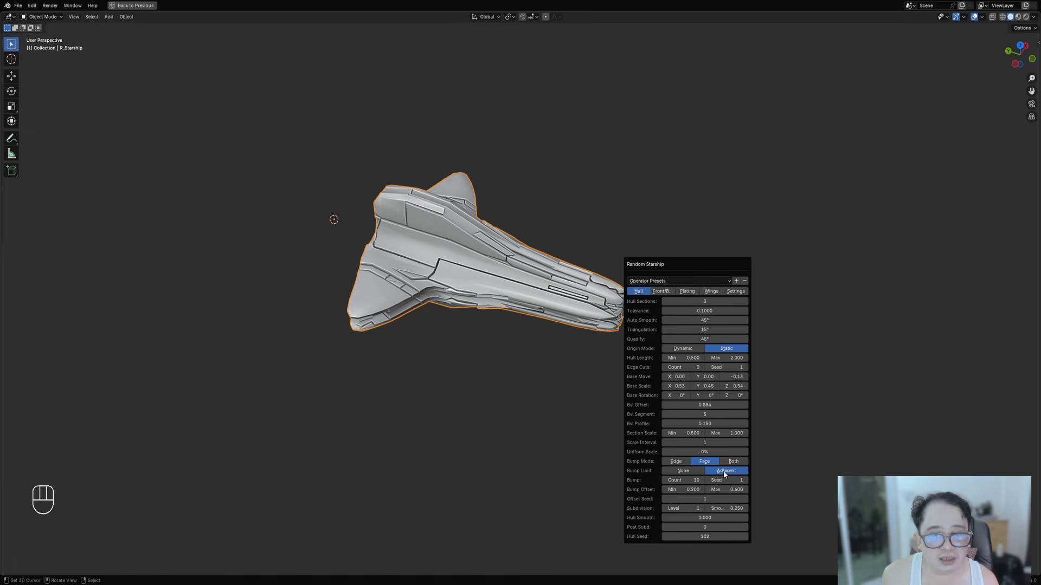
pyautogui.click(683, 471)
pyautogui.keyDown('ctrl'); pyautogui.scroll(5, 700, 537); pyautogui.keyUp('ctrl')
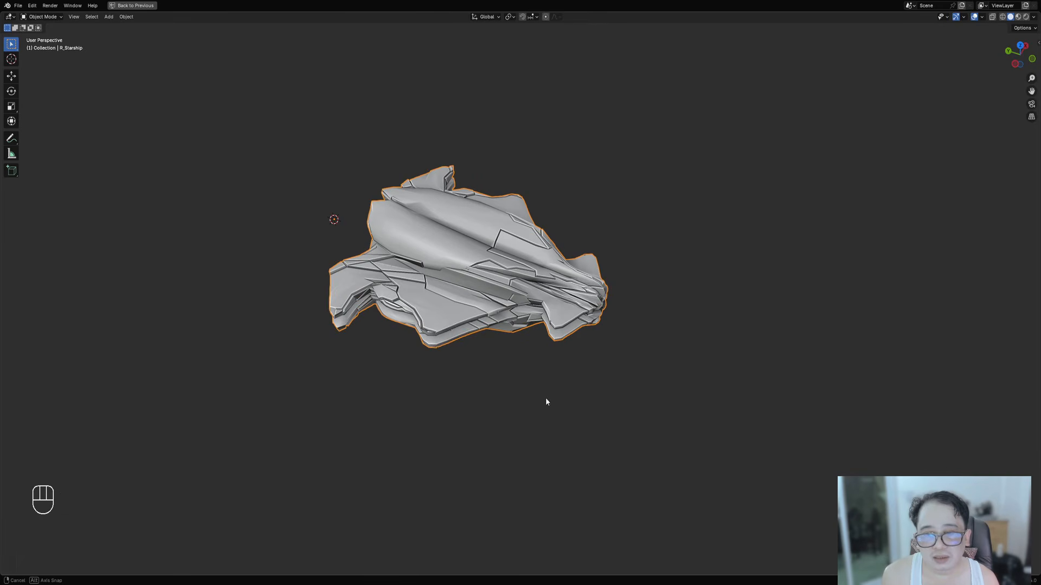
# - Bring the ship's hull settings back up beside the model and set Post Subd to 1
pyautogui.moveTo(546, 402); pyautogui.dragTo(653, 274, button='middle')
pyautogui.press('F9')
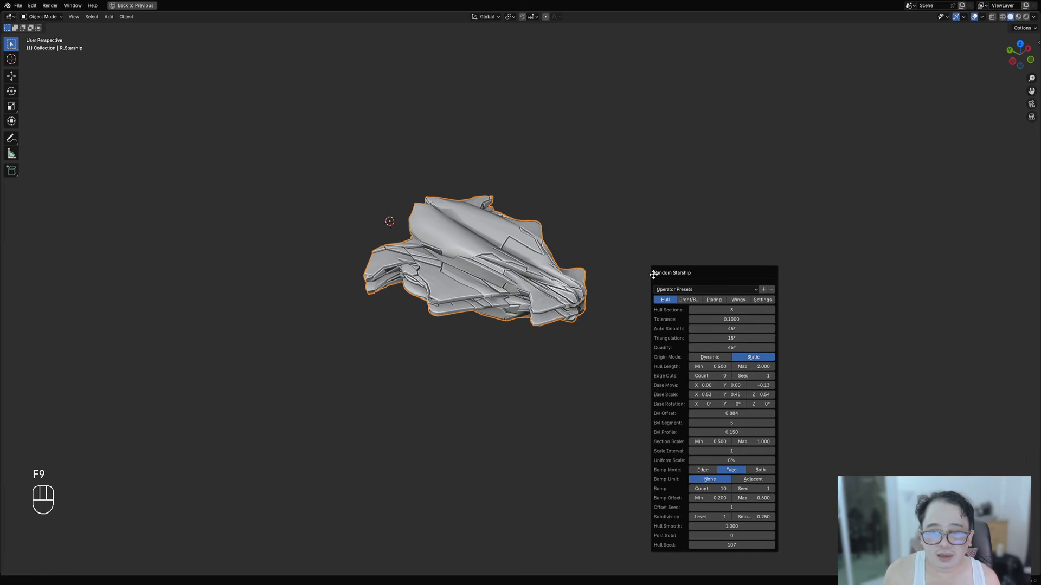
pyautogui.moveTo(702, 272); pyautogui.dragTo(712, 174)
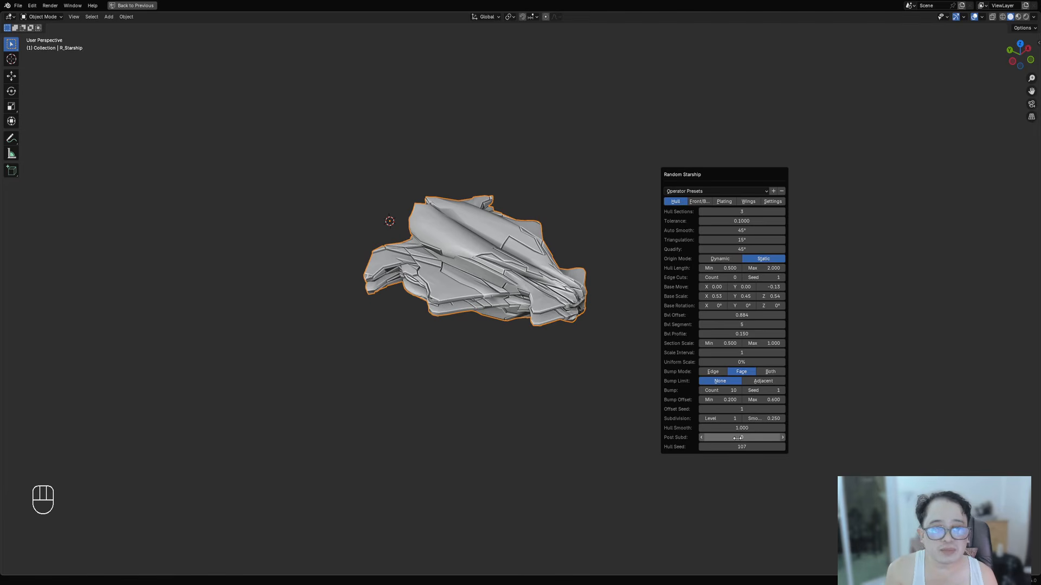
pyautogui.press('ctrl')
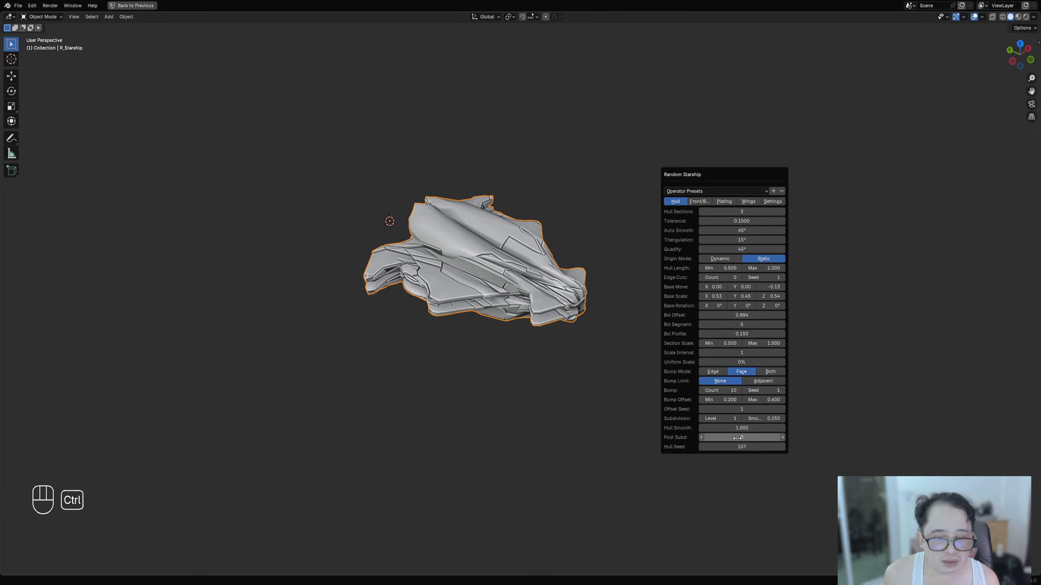
pyautogui.moveTo(737, 437); pyautogui.dragTo(748, 437)
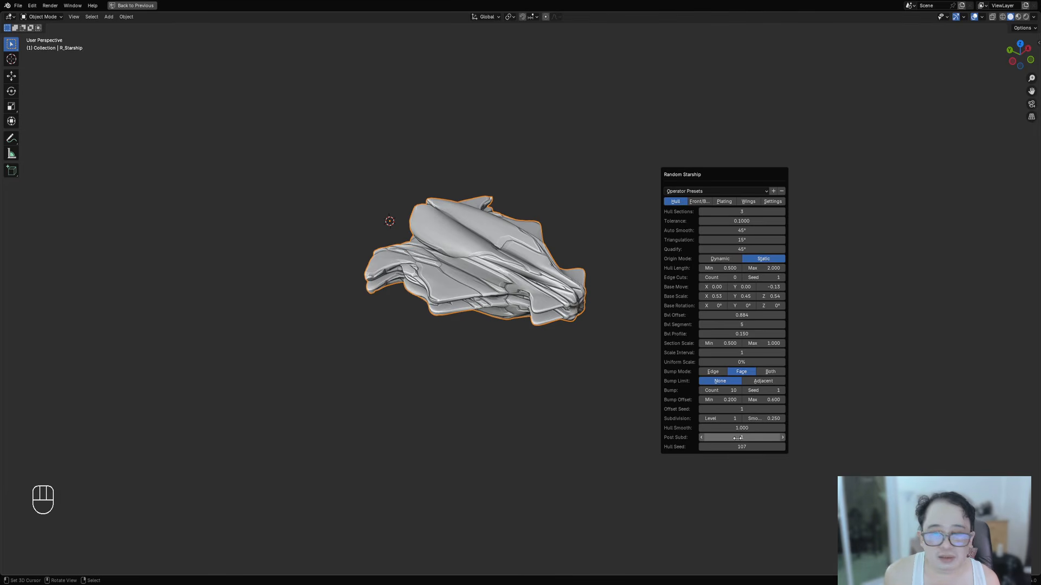
# - Raise the hull's Subdivision Level to 2
pyautogui.moveTo(635, 261); pyautogui.dragTo(662, 264, button='middle')
pyautogui.press('F9')
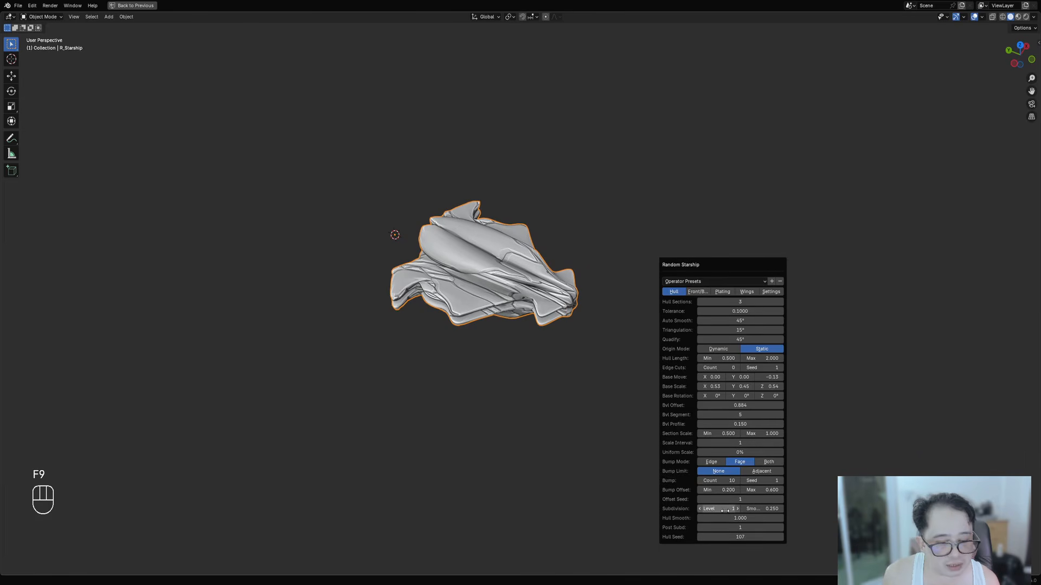
pyautogui.keyDown('ctrl'); pyautogui.scroll(1, 725, 510); pyautogui.keyUp('ctrl')
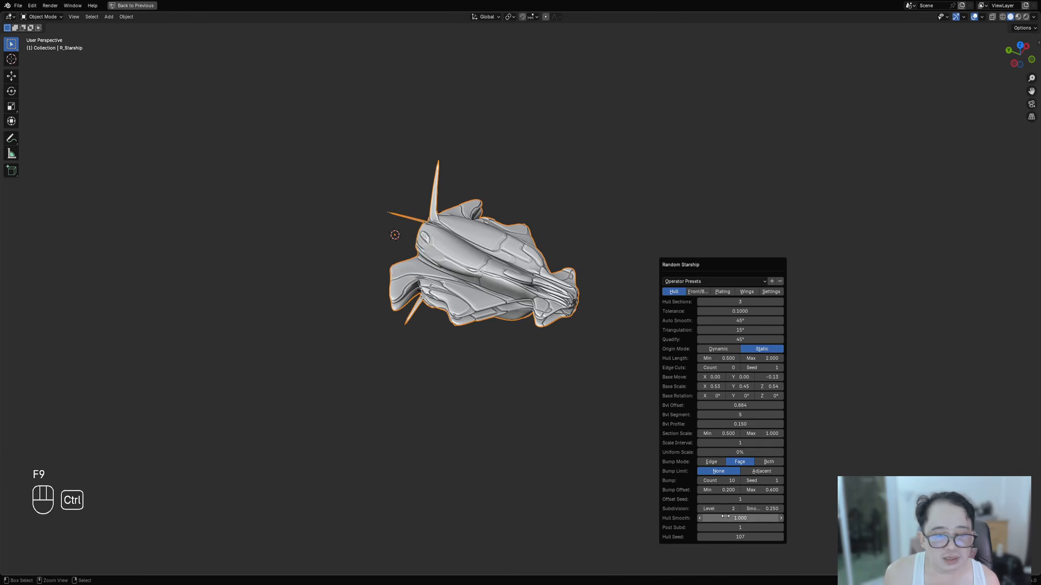
# - In the wing settings, set the small wings' Tolerance to 0.5
pyautogui.moveTo(494, 524); pyautogui.dragTo(545, 347, button='middle')
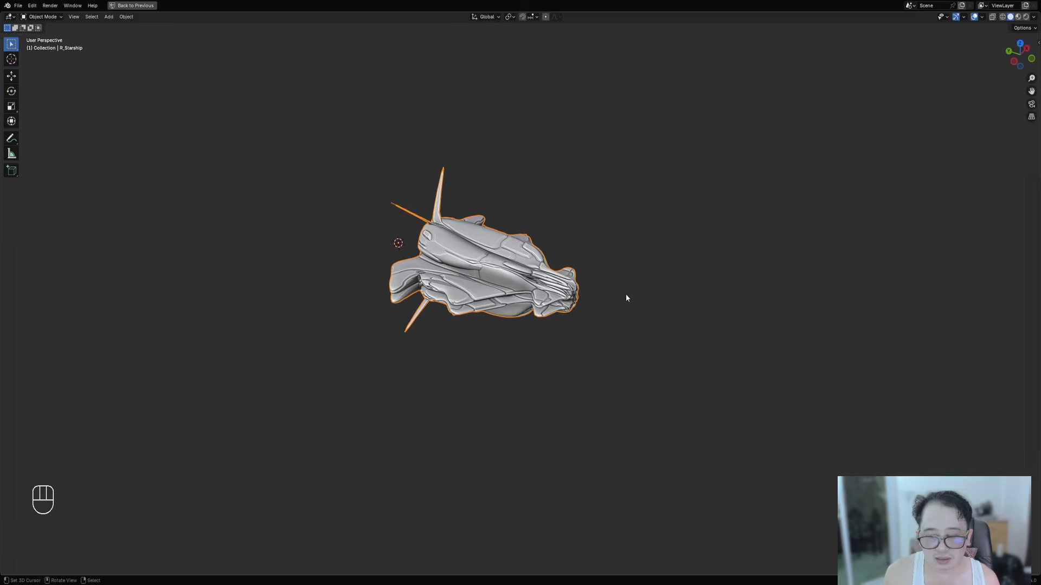
pyautogui.press('F9')
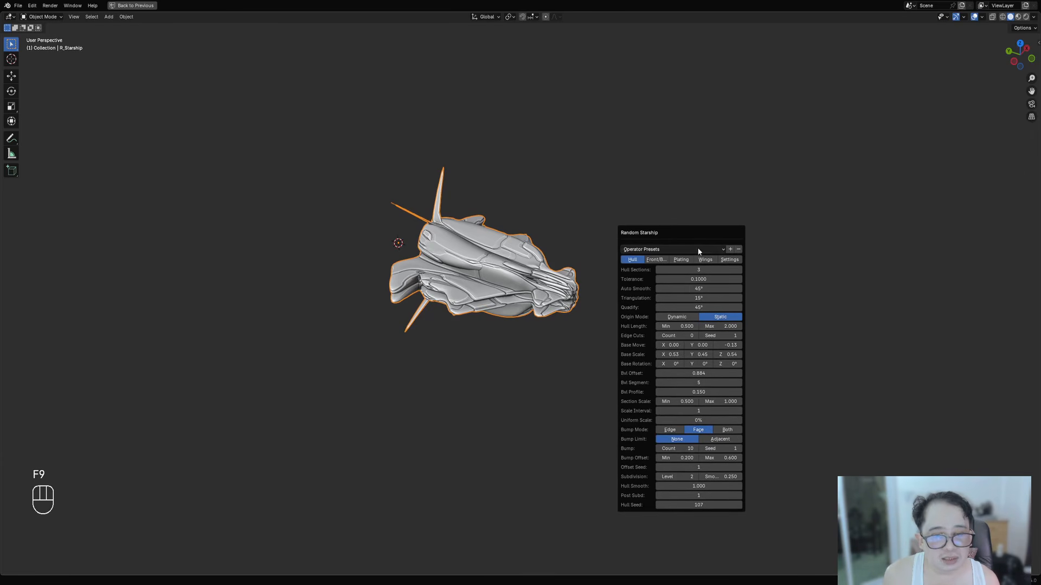
pyautogui.click(705, 260)
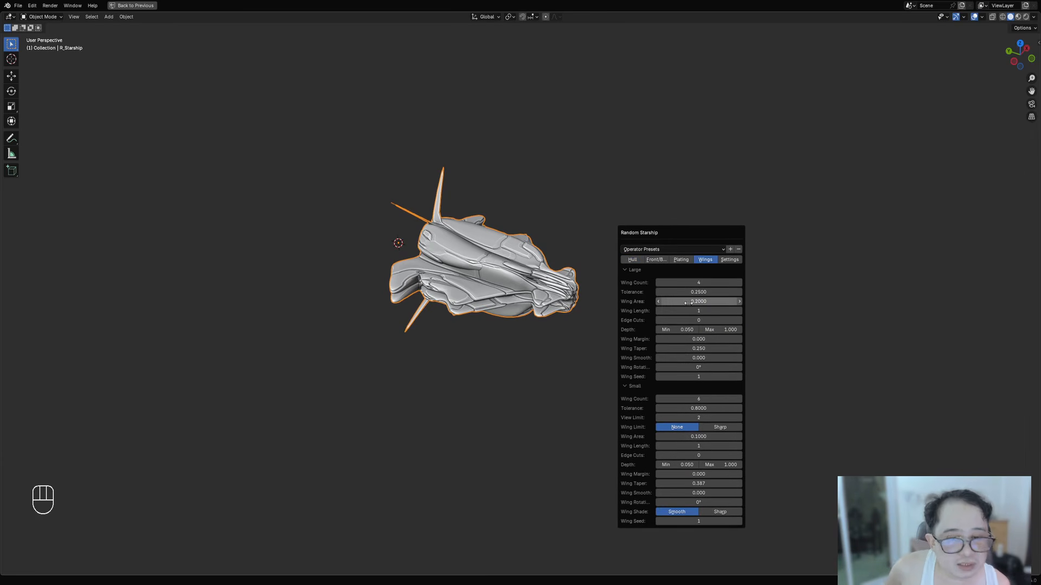
pyautogui.click(699, 409)
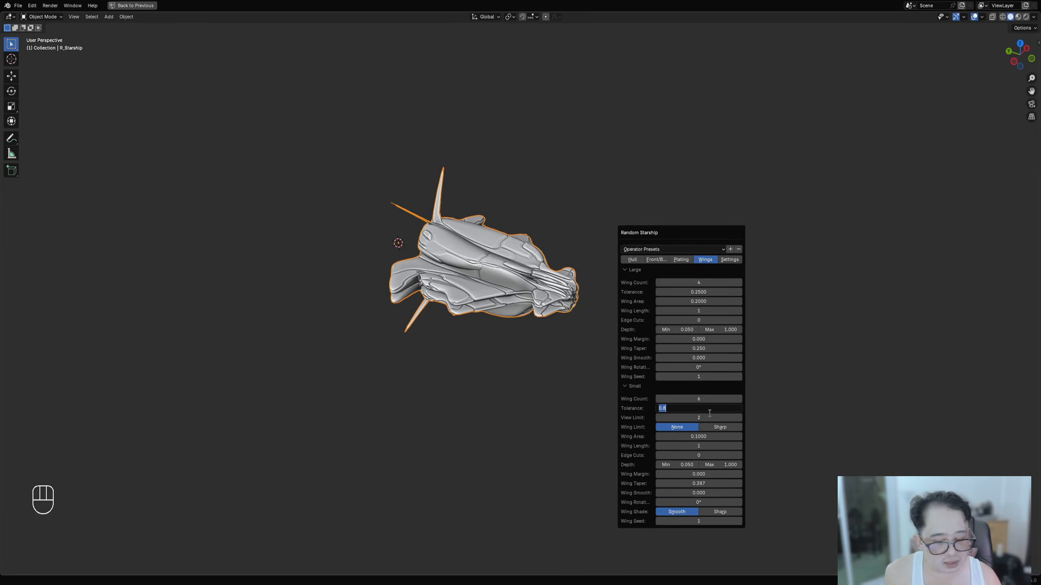
pyautogui.write('.5')
pyautogui.press('Return')
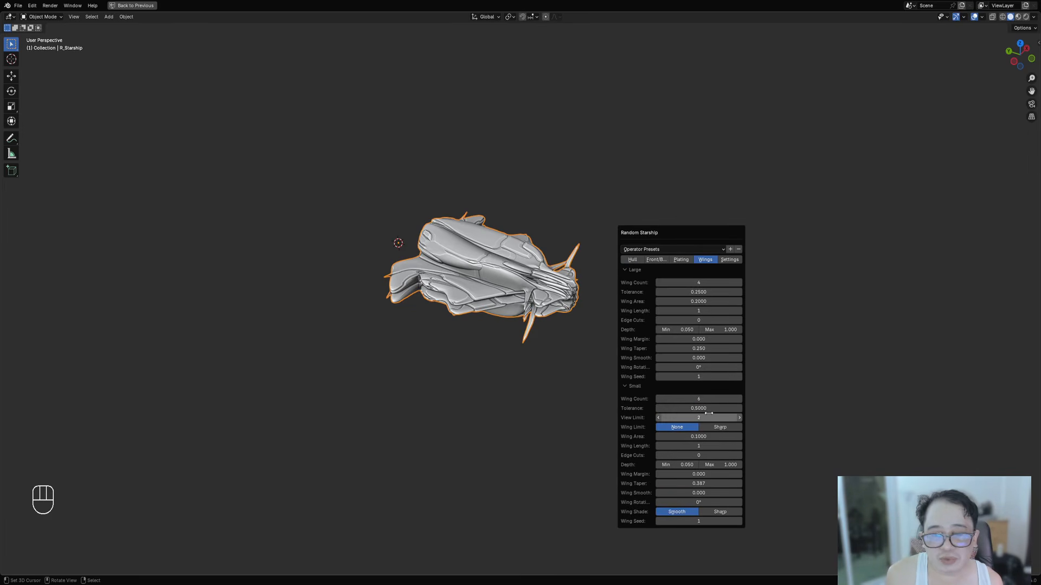
# - Set the small wings' Wing Seed to 2 and their Wing Count to 2
pyautogui.moveTo(422, 329); pyautogui.dragTo(620, 262, button='middle')
pyautogui.press('F9')
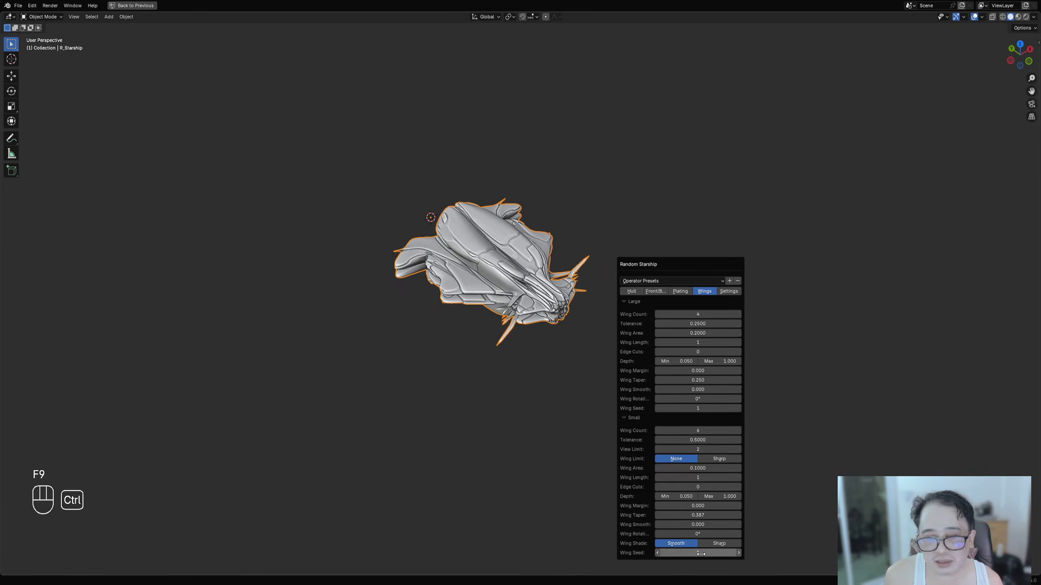
pyautogui.keyDown('ctrl'); pyautogui.scroll(1, 701, 554); pyautogui.keyUp('ctrl')
pyautogui.moveTo(596, 412); pyautogui.dragTo(555, 411, button='middle')
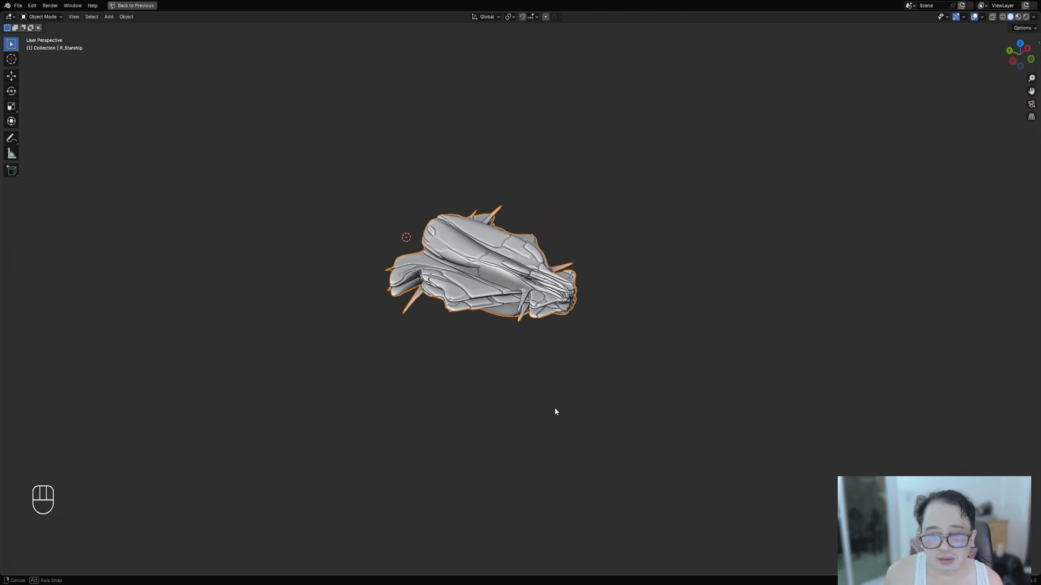
pyautogui.press('F9')
pyautogui.click(691, 446)
pyautogui.write('2')
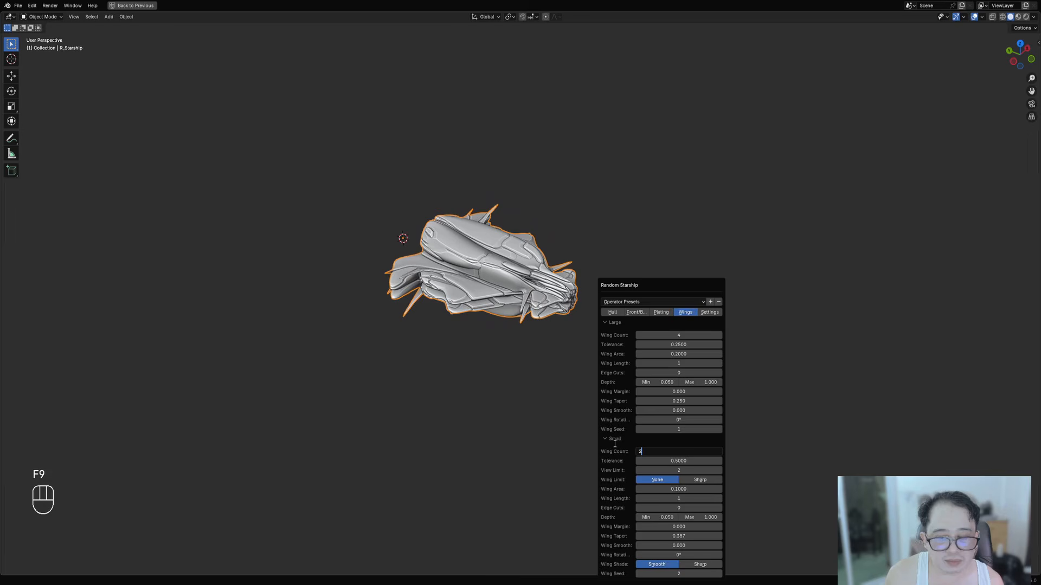
pyautogui.press('Return')
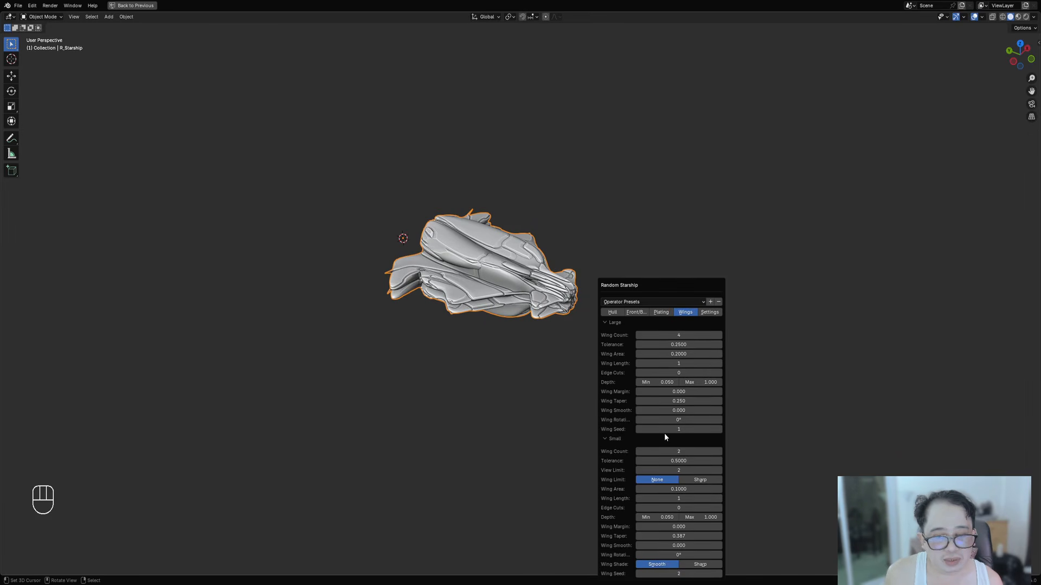
# - Try a Wing Seed of 2 on the large wings and return it to 1
pyautogui.press('ctrl')
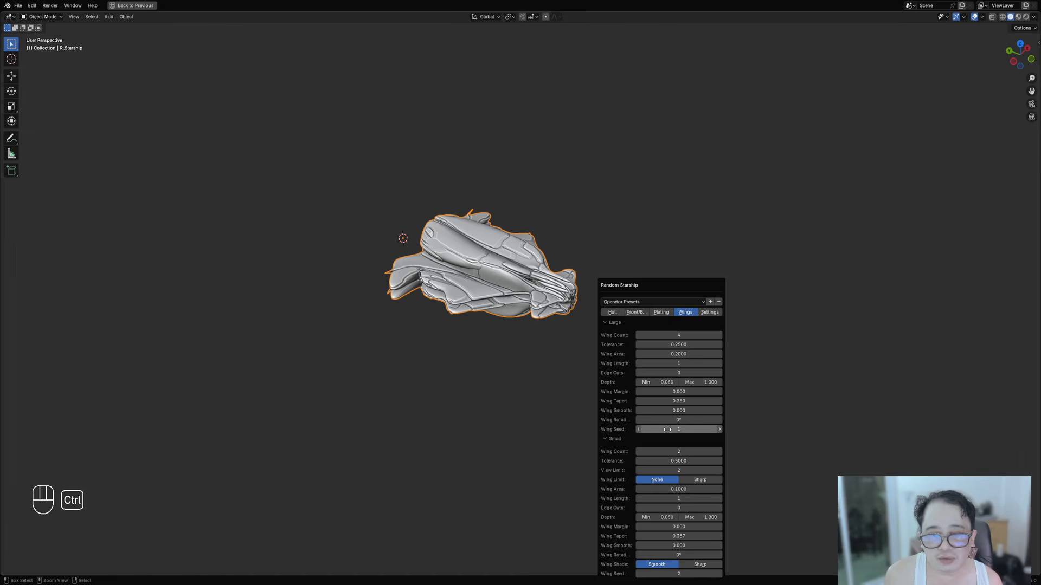
pyautogui.keyDown('ctrl'); pyautogui.scroll(1, 667, 429); pyautogui.keyUp('ctrl')
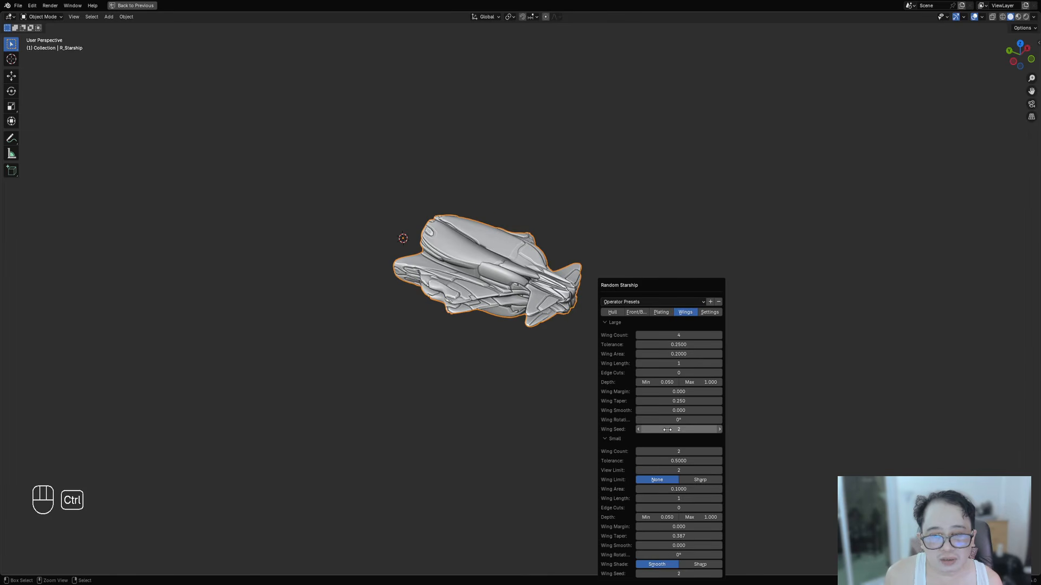
pyautogui.keyDown('ctrl'); pyautogui.scroll(-1, 667, 429); pyautogui.keyUp('ctrl')
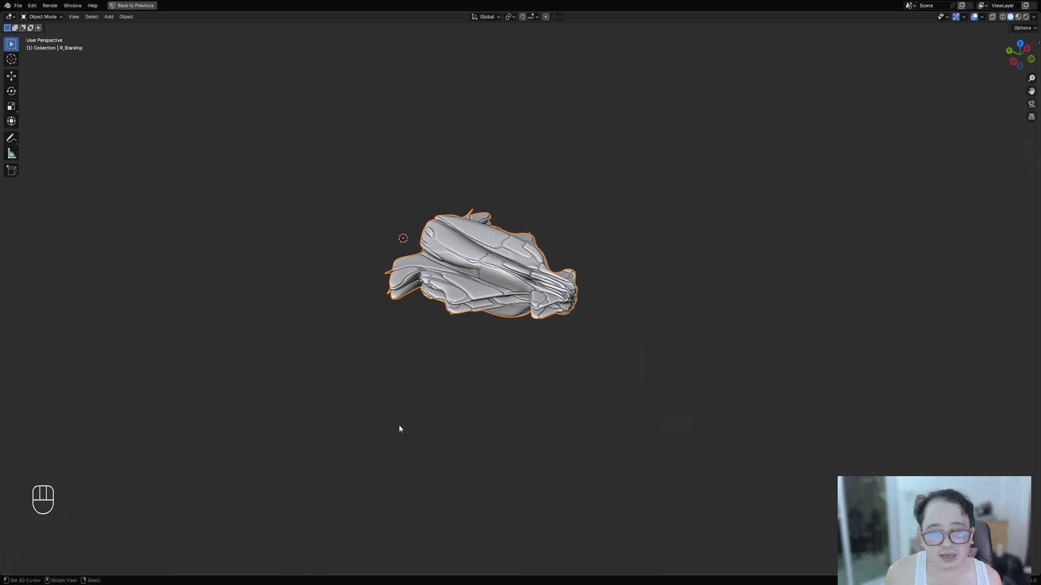
# - In front view, sketch annotation arrows running outward, diagonally and upward from the starship to illustrate wing directions, and erase them
pyautogui.press('KP_1')
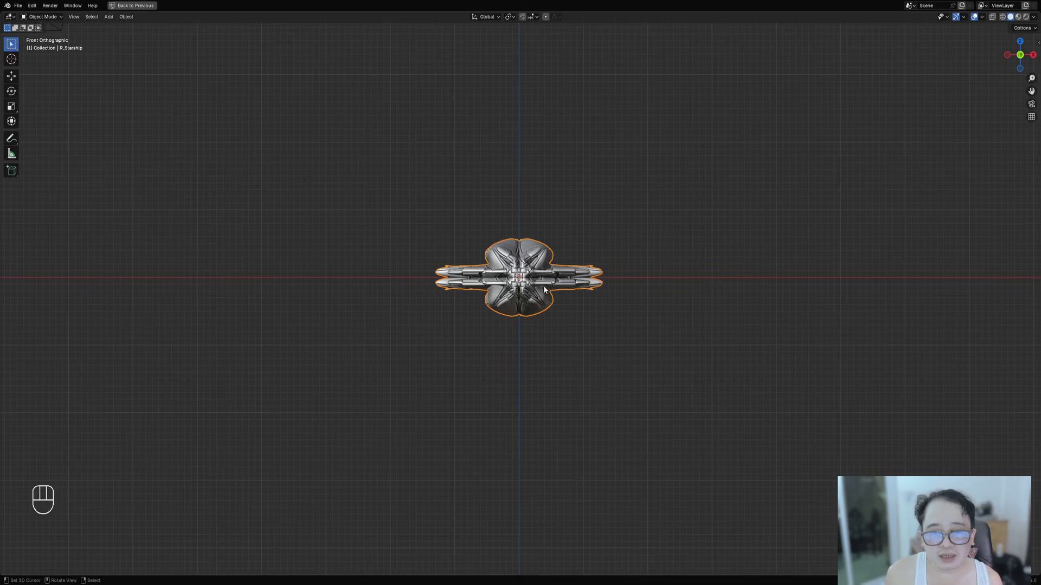
pyautogui.press('d')
pyautogui.moveTo(557, 276)
pyautogui.mouseDown()
pyautogui.moveTo(675, 281)
pyautogui.moveTo(630, 294)
pyautogui.moveTo(605, 258)
pyautogui.mouseUp()
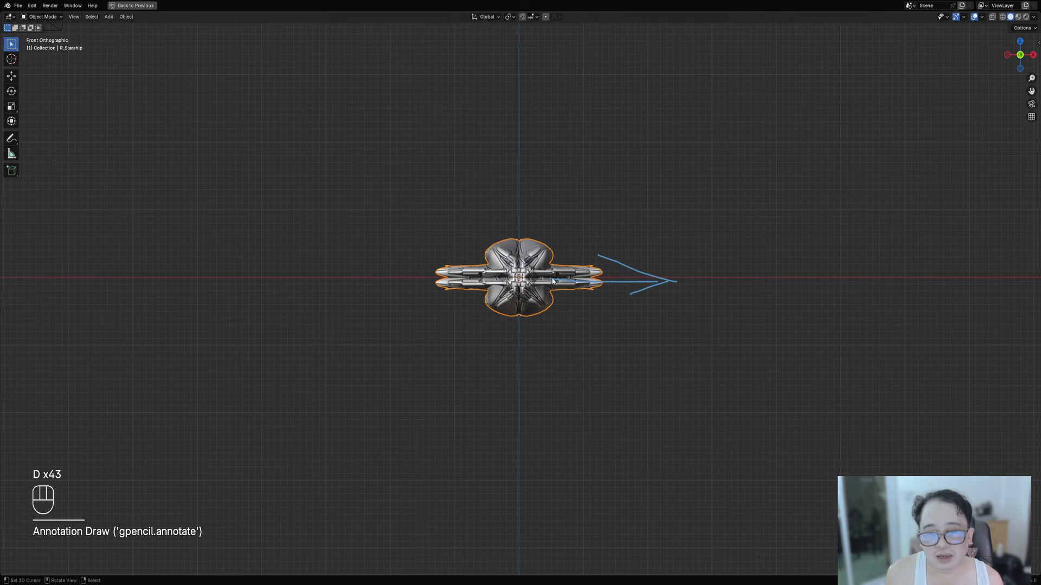
pyautogui.moveTo(553, 278)
pyautogui.mouseDown()
pyautogui.moveTo(619, 242)
pyautogui.moveTo(596, 250)
pyautogui.moveTo(607, 265)
pyautogui.moveTo(583, 221)
pyautogui.moveTo(588, 252)
pyautogui.moveTo(557, 222)
pyautogui.mouseUp()
pyautogui.moveTo(545, 265); pyautogui.dragTo(551, 220)
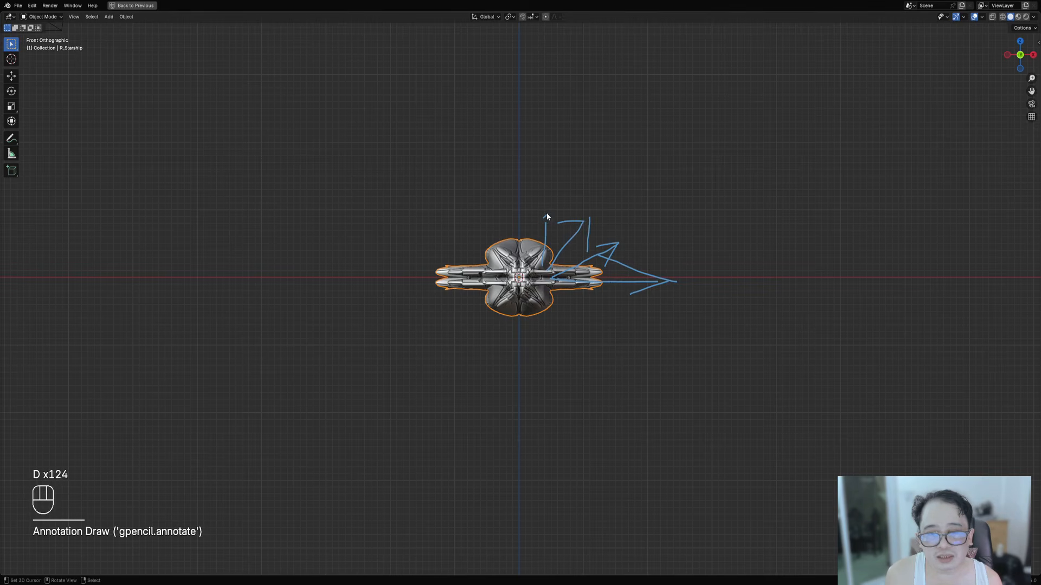
pyautogui.moveTo(553, 226)
pyautogui.mouseDown(button='right')
pyautogui.moveTo(594, 226)
pyautogui.moveTo(609, 272)
pyautogui.moveTo(661, 279)
pyautogui.mouseUp(button='right')
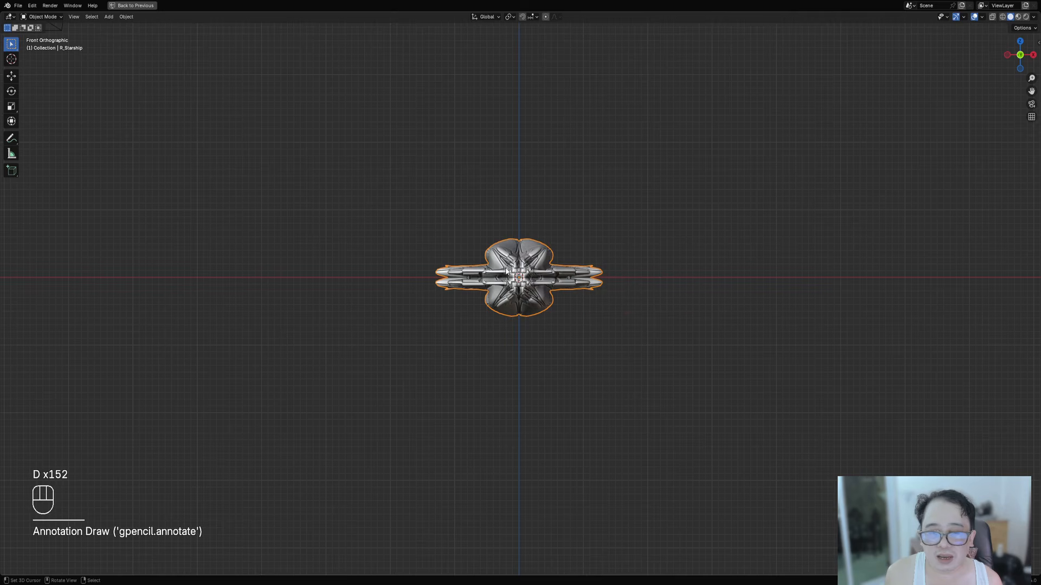
# - Examine the starship's wing, hull and plating settings
pyautogui.moveTo(661, 279)
pyautogui.mouseDown(button='middle')
pyautogui.moveTo(554, 301)
pyautogui.moveTo(559, 310)
pyautogui.mouseUp(button='middle')
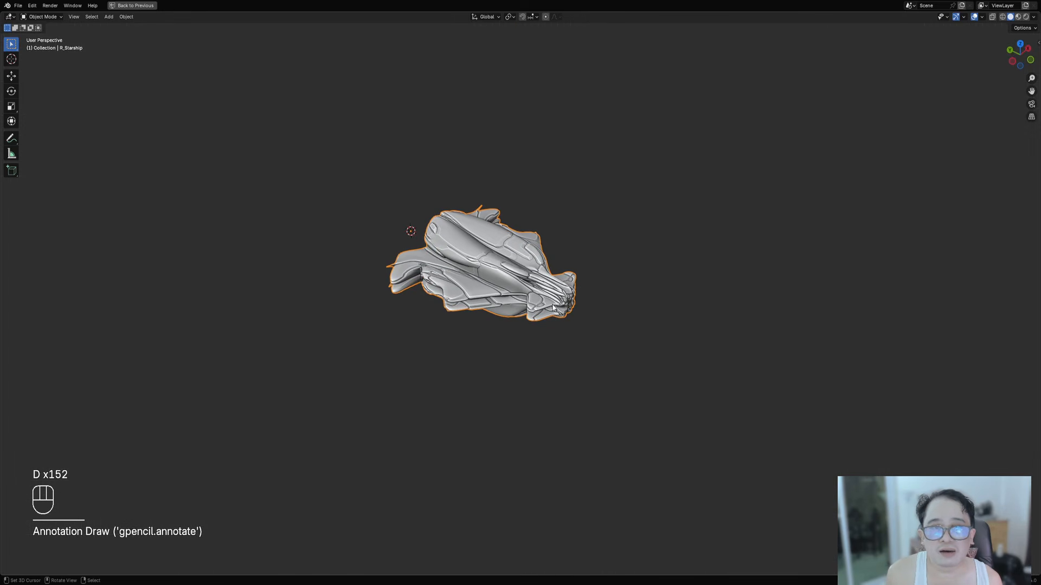
pyautogui.scroll(1, 590, 249)
pyautogui.press('F9')
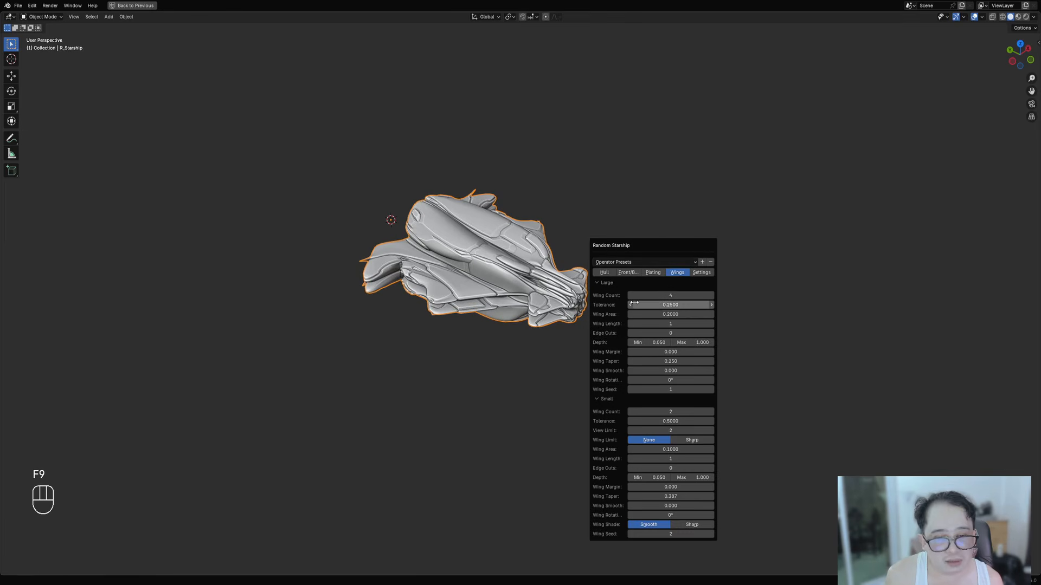
pyautogui.moveTo(596, 293); pyautogui.dragTo(572, 287, button='middle')
pyautogui.press('F9')
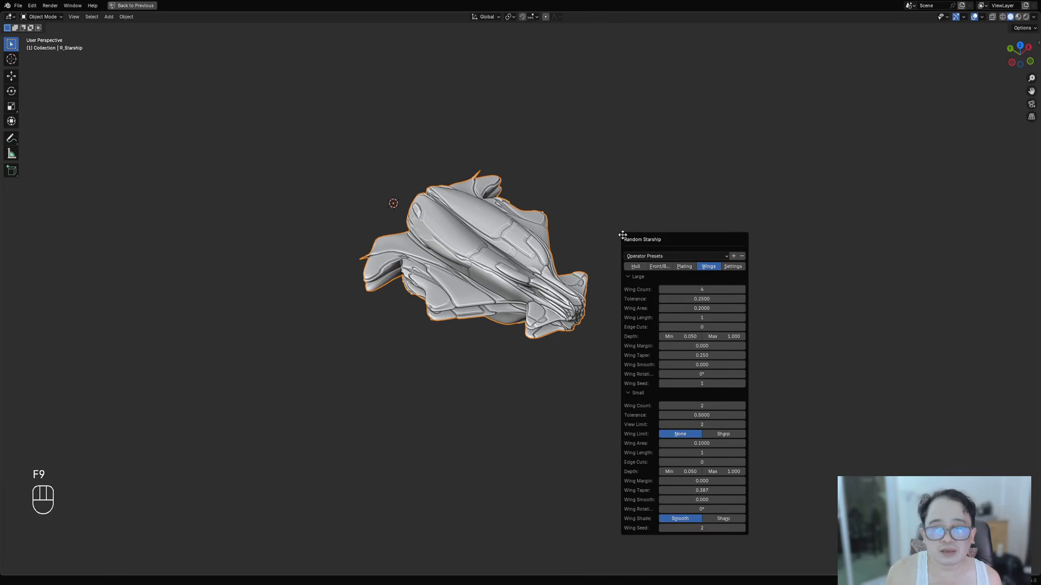
pyautogui.click(635, 267)
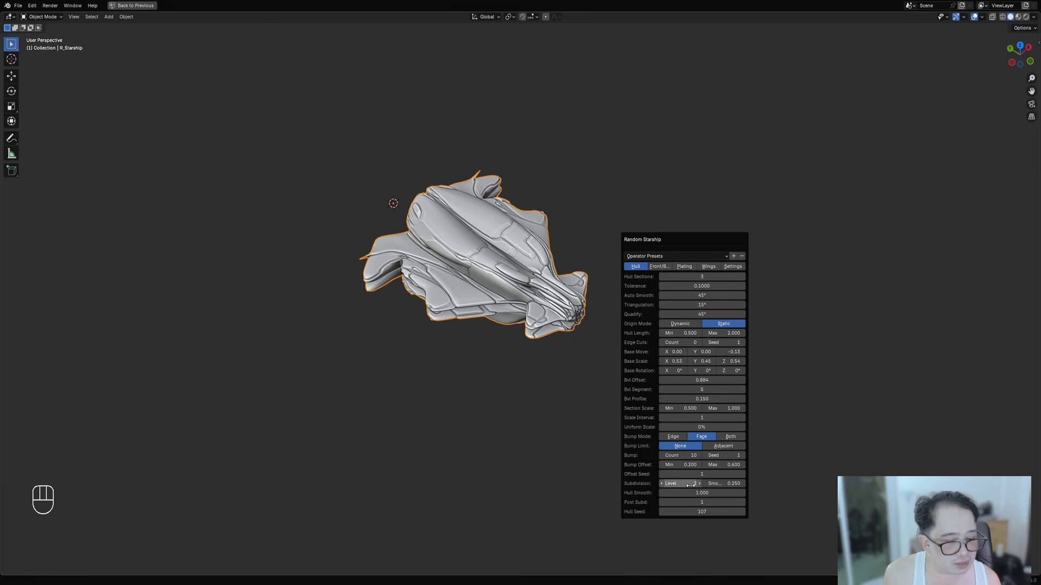
pyautogui.moveTo(649, 231); pyautogui.dragTo(651, 234, button='middle')
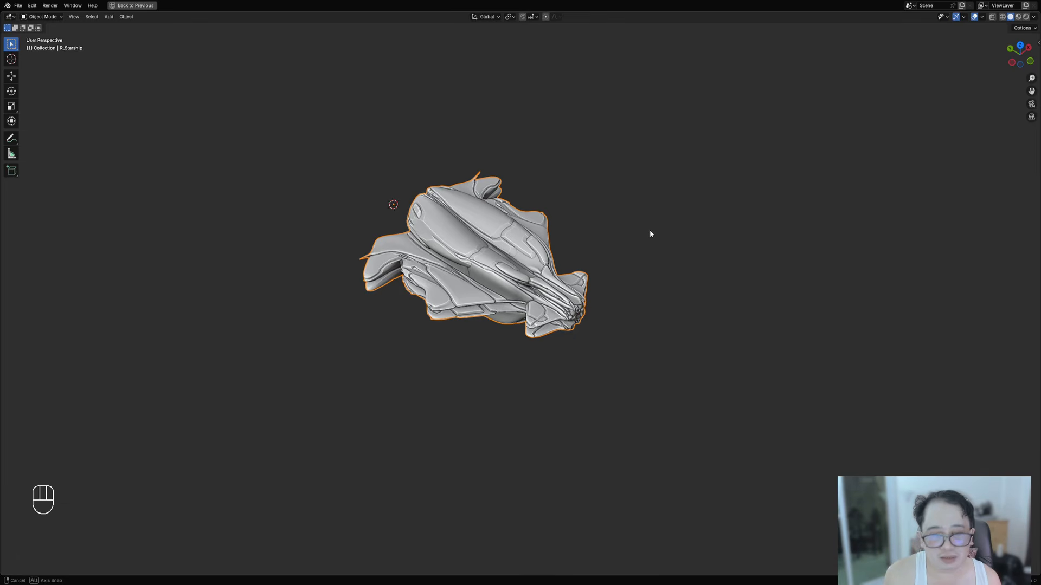
pyautogui.press('F9')
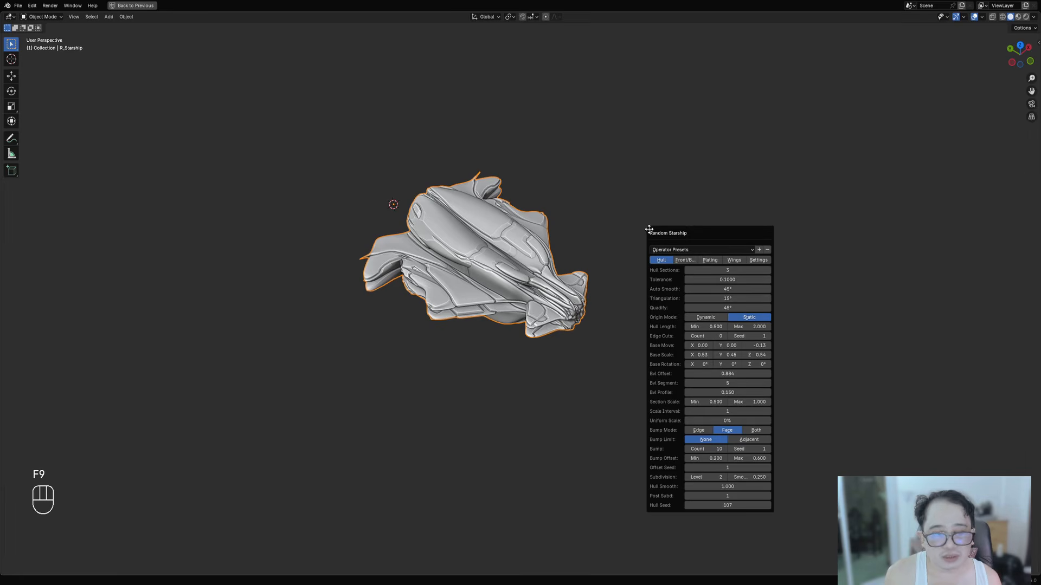
pyautogui.click(714, 260)
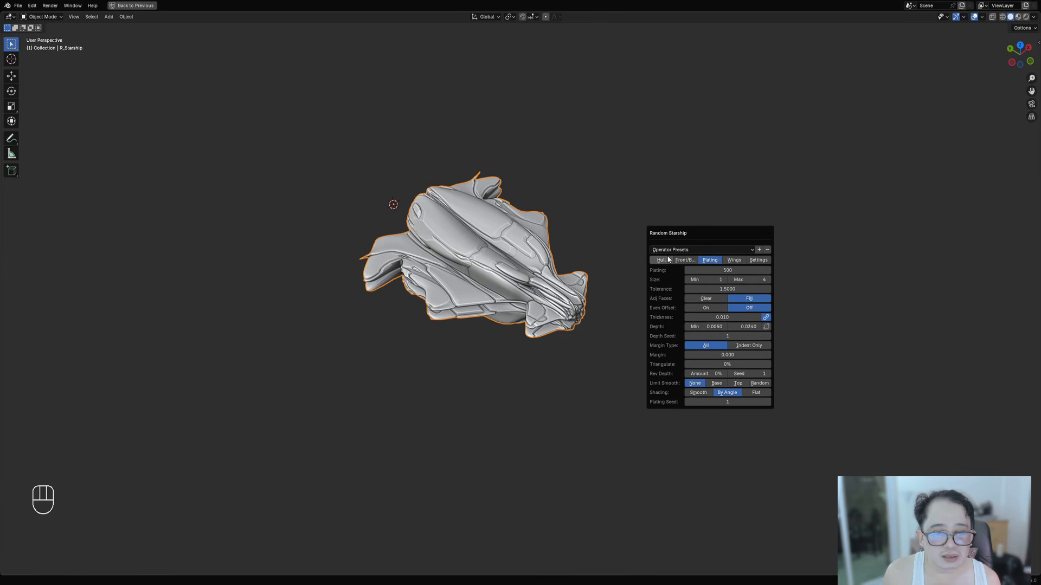
pyautogui.click(668, 259)
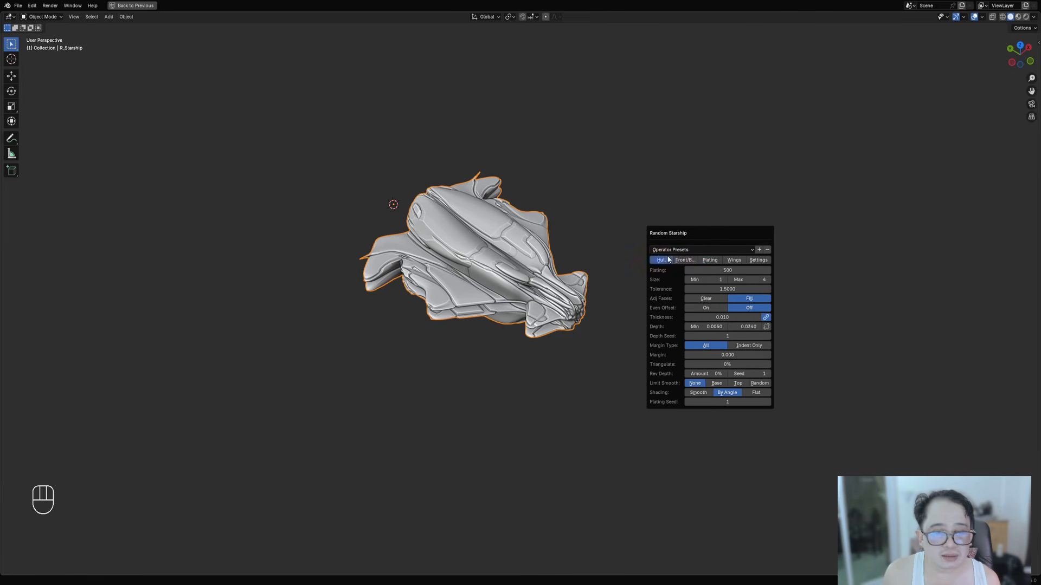
pyautogui.click(707, 261)
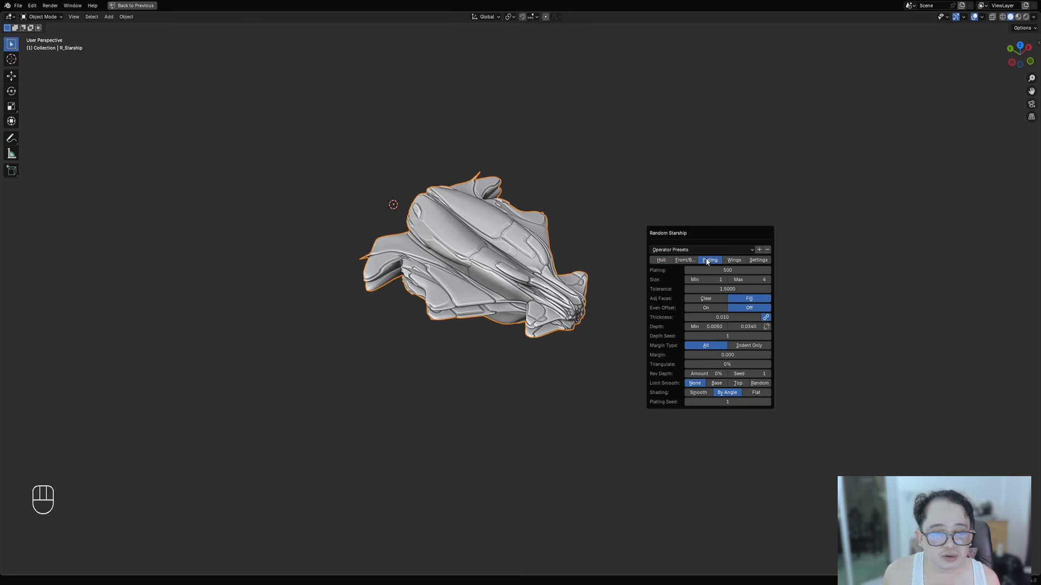
# - Compare hull Subdivision Levels 1 and 0 and set the level to 0
pyautogui.click(654, 263)
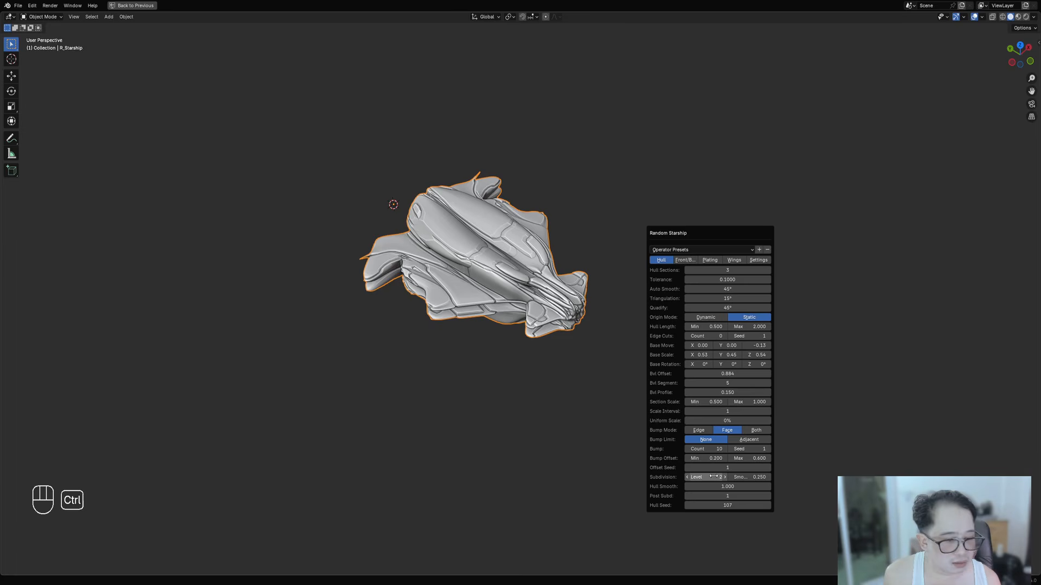
pyautogui.keyDown('ctrl'); pyautogui.scroll(-1, 713, 477); pyautogui.keyUp('ctrl')
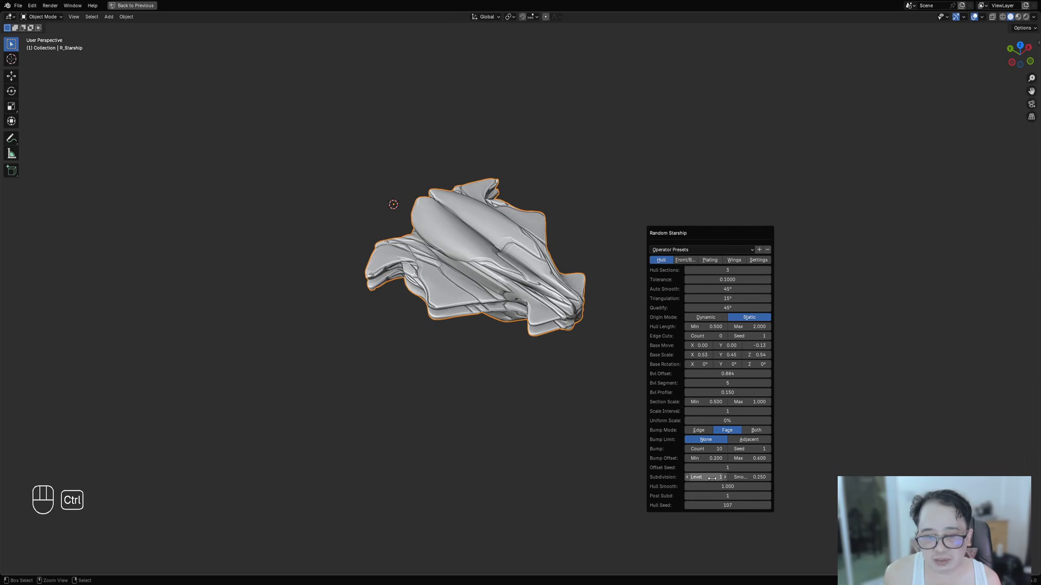
pyautogui.keyDown('ctrl'); pyautogui.scroll(-1, 711, 477); pyautogui.keyUp('ctrl')
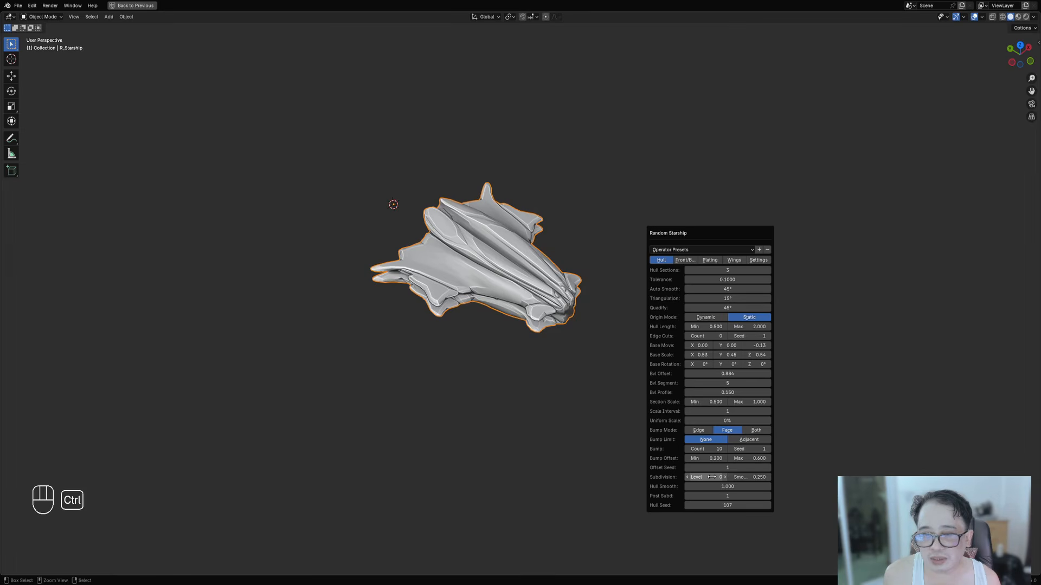
pyautogui.keyDown('ctrl'); pyautogui.scroll(1, 712, 477); pyautogui.keyUp('ctrl')
pyautogui.keyDown('ctrl'); pyautogui.scroll(-1, 712, 477); pyautogui.keyUp('ctrl')
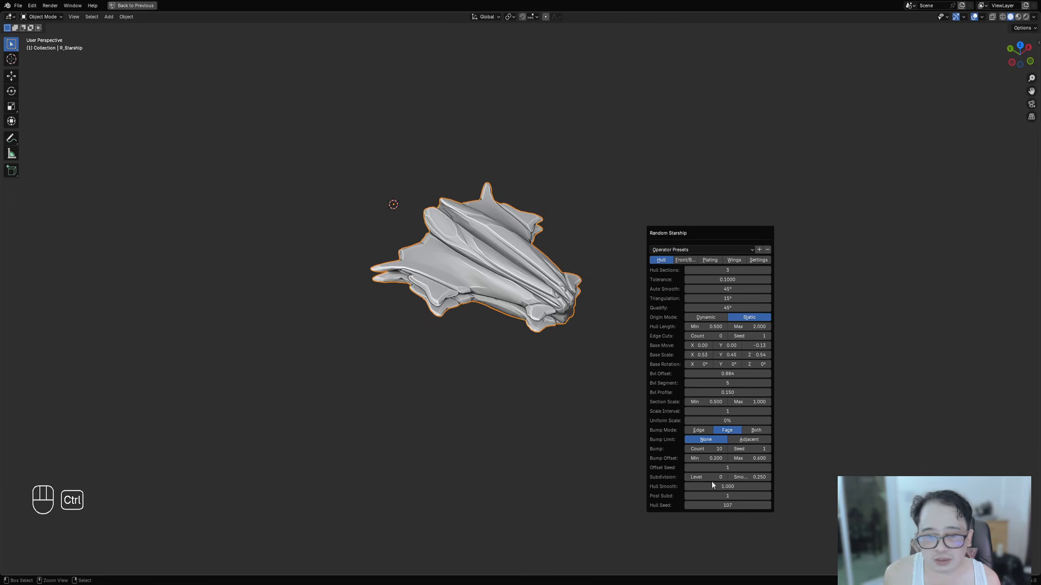
pyautogui.keyDown('ctrl'); pyautogui.scroll(1, 712, 477); pyautogui.keyUp('ctrl')
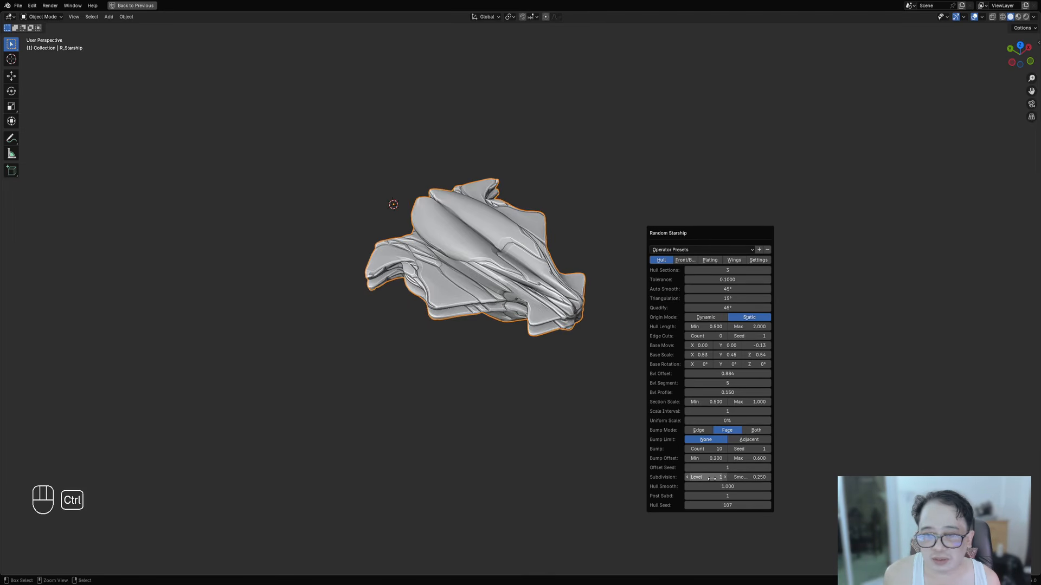
pyautogui.keyDown('ctrl'); pyautogui.scroll(-1, 711, 477); pyautogui.keyUp('ctrl')
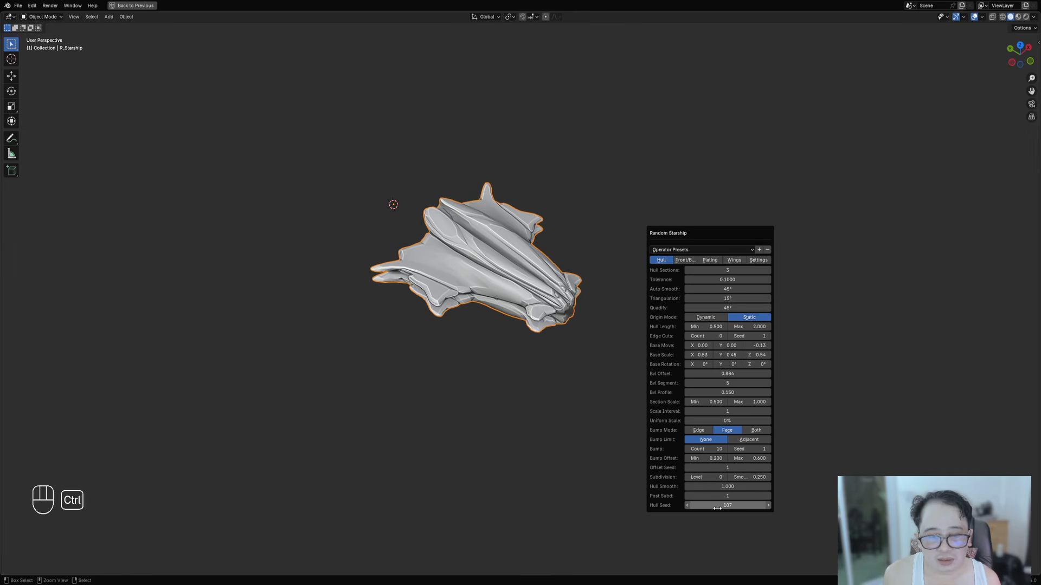
# - Try several hull seeds and set the Hull Seed to 109
pyautogui.keyDown('ctrl'); pyautogui.scroll(1, 717, 505); pyautogui.keyUp('ctrl')
pyautogui.keyDown('ctrl'); pyautogui.scroll(1, 717, 507); pyautogui.keyUp('ctrl')
pyautogui.keyDown('ctrl'); pyautogui.scroll(-2, 717, 508); pyautogui.keyUp('ctrl')
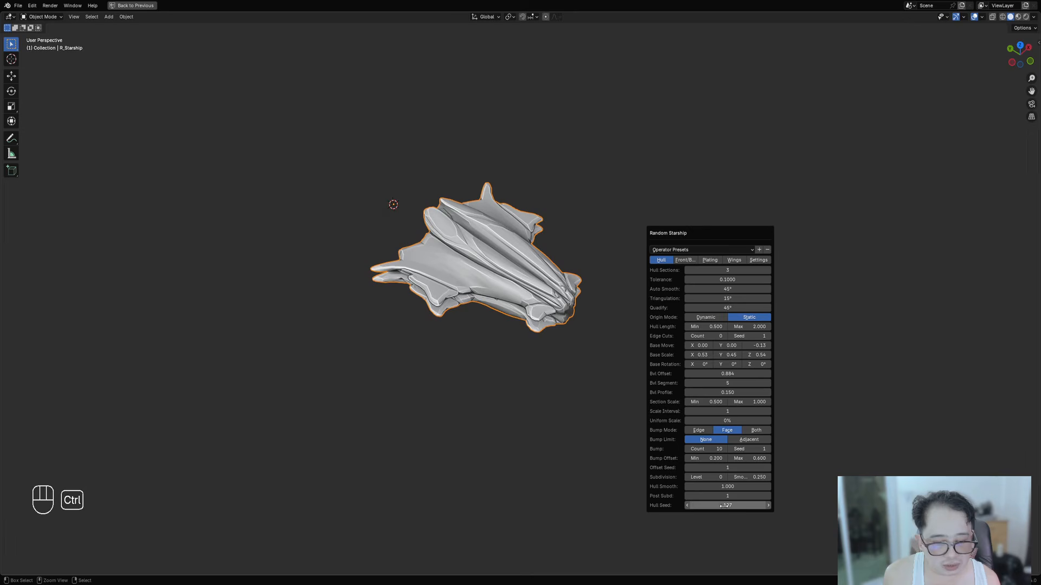
pyautogui.keyDown('ctrl'); pyautogui.scroll(2, 721, 507); pyautogui.keyUp('ctrl')
pyautogui.keyDown('ctrl'); pyautogui.scroll(-2, 724, 505); pyautogui.keyUp('ctrl')
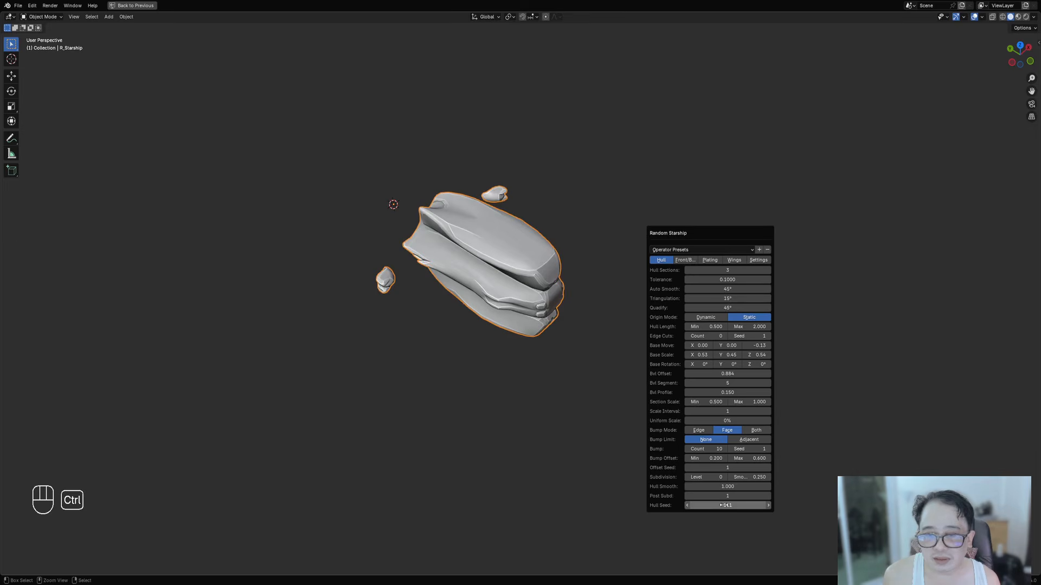
pyautogui.keyDown('ctrl'); pyautogui.scroll(2, 724, 506); pyautogui.keyUp('ctrl')
# - In the plating settings, set the maximum Size to 3 and the Tolerance to 0.8
pyautogui.moveTo(250, 568); pyautogui.dragTo(686, 296, button='middle')
pyautogui.press('F9')
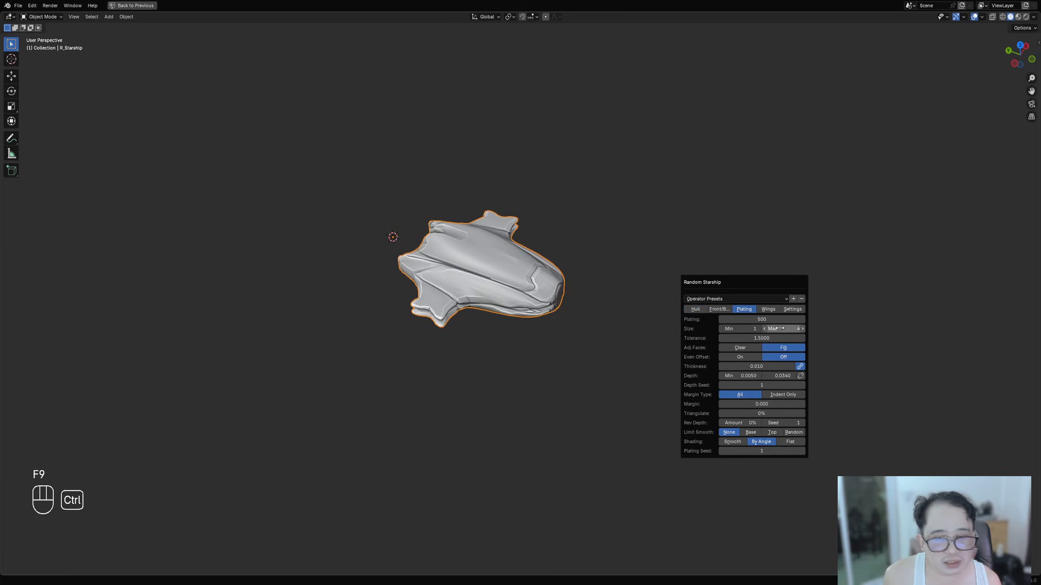
pyautogui.keyDown('ctrl'); pyautogui.scroll(-1, 780, 328); pyautogui.keyUp('ctrl')
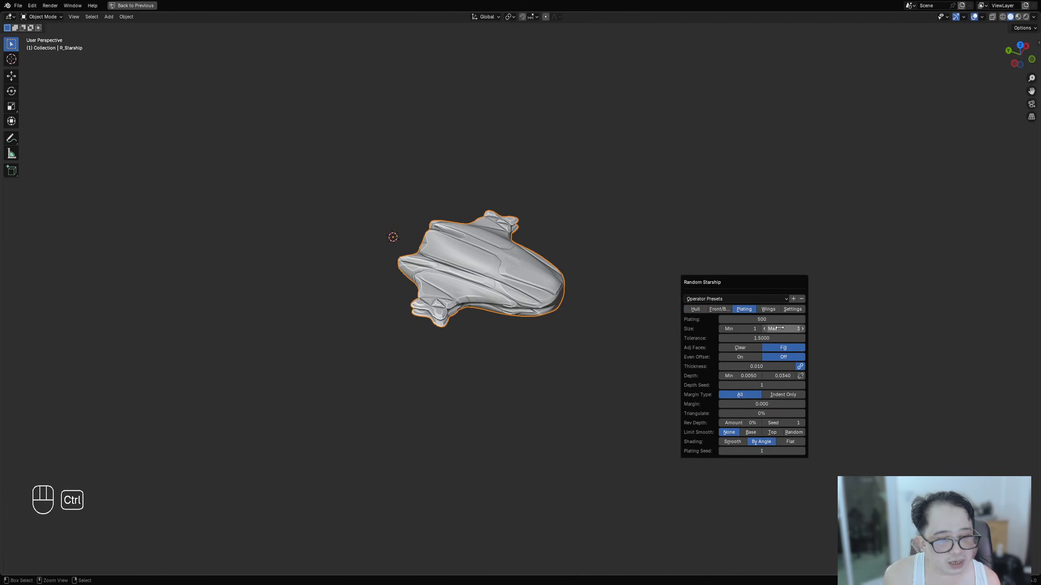
pyautogui.click(760, 337)
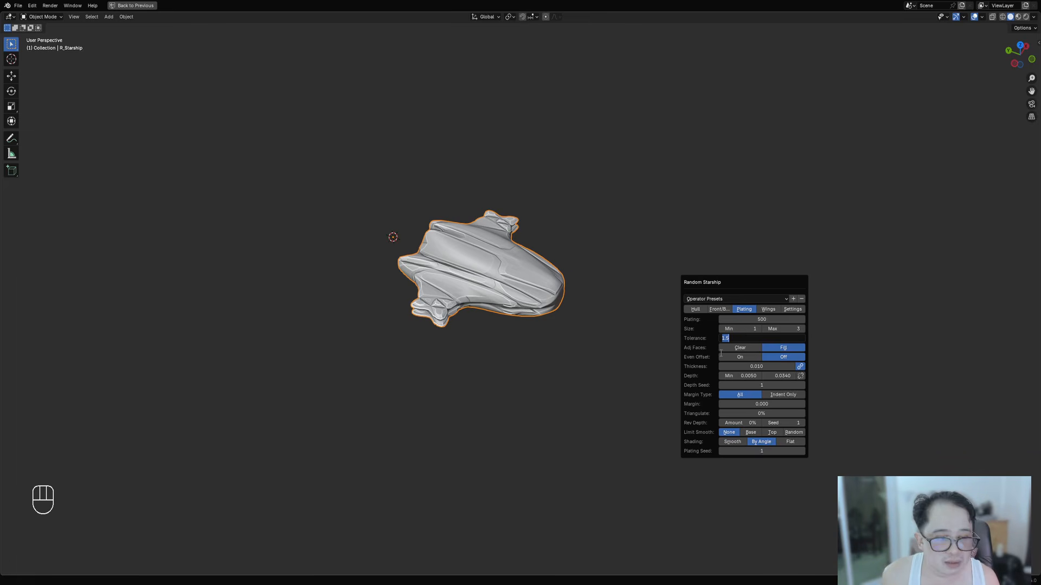
pyautogui.press('BackSpace')
pyautogui.write('.8')
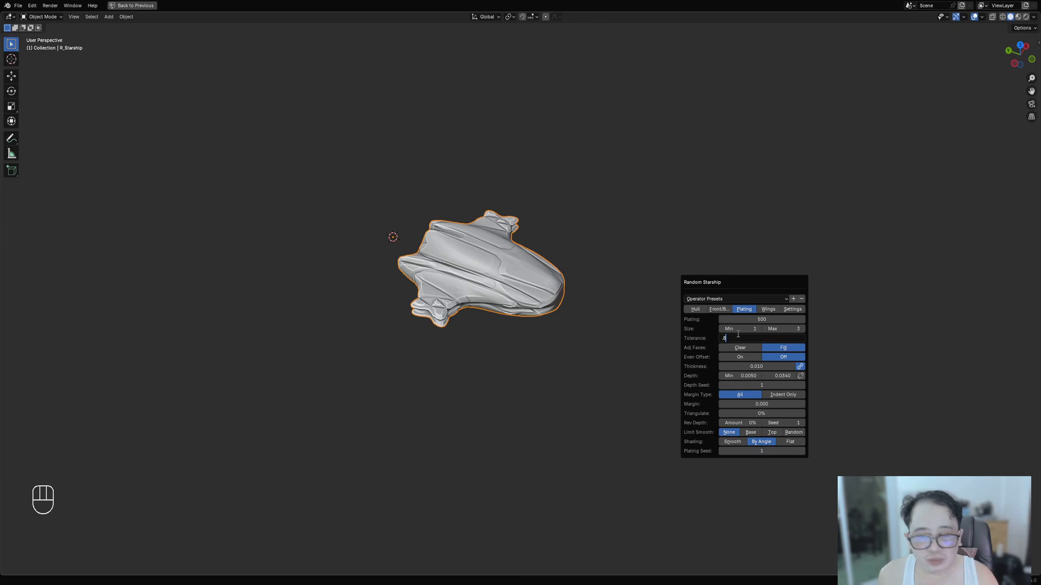
pyautogui.press('Return')
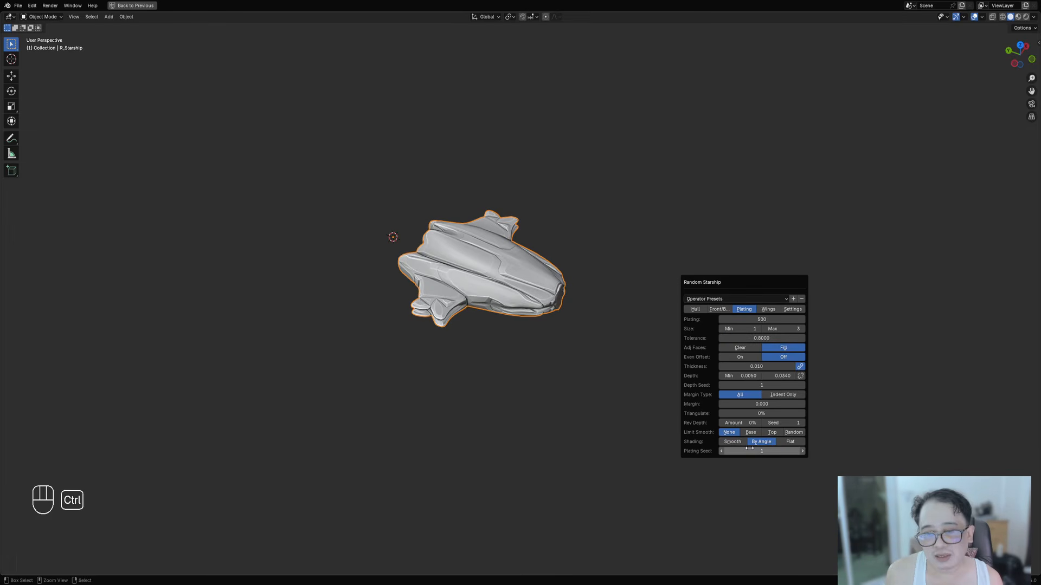
# - Set the Plating Seed to 5 and the maximum plating Depth to 0.044
pyautogui.keyDown('ctrl'); pyautogui.scroll(4, 749, 447); pyautogui.keyUp('ctrl')
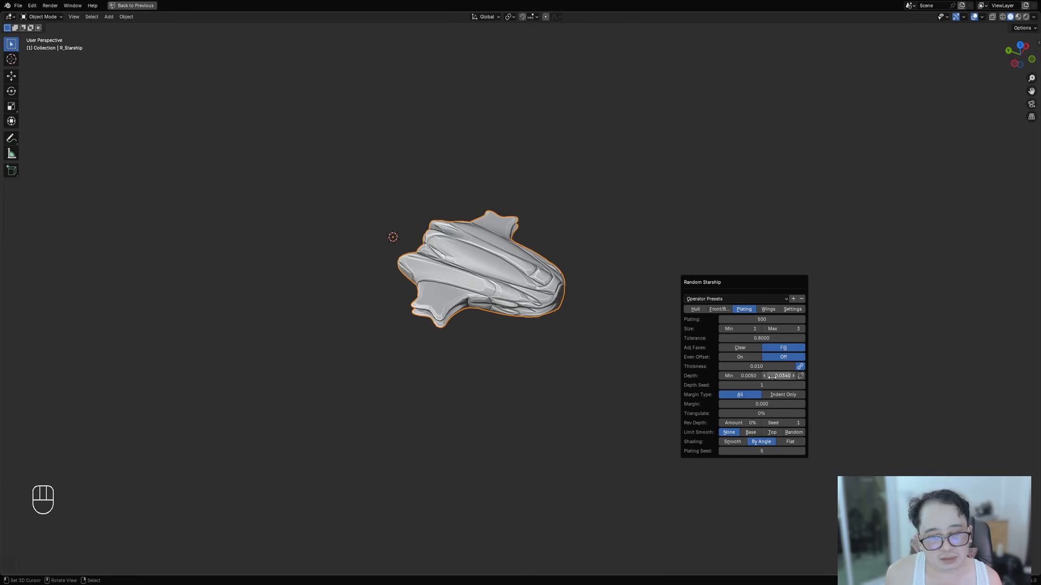
pyautogui.moveTo(771, 377); pyautogui.dragTo(776, 375)
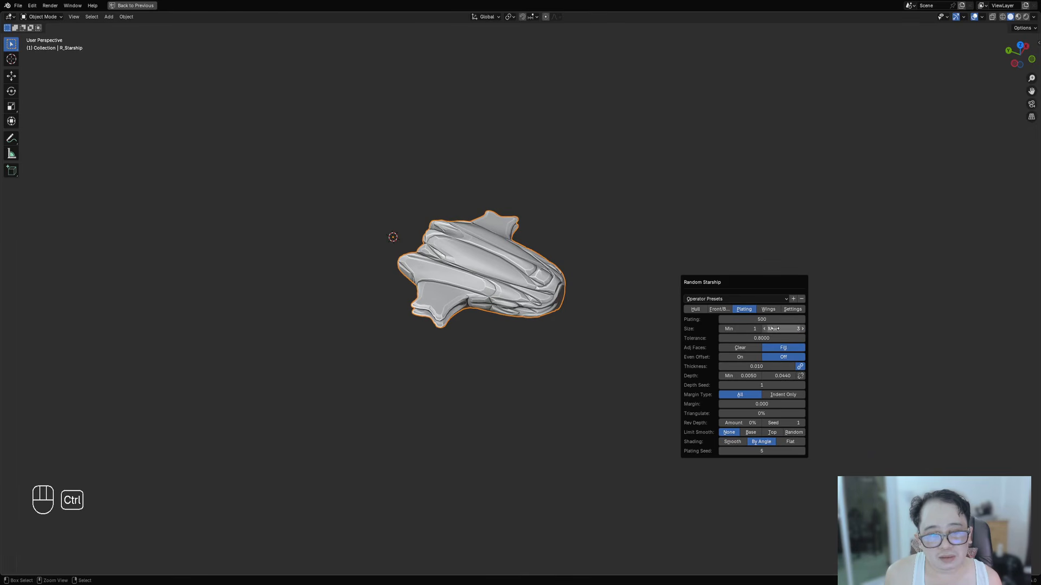
pyautogui.keyDown('ctrl'); pyautogui.scroll(-1, 774, 329); pyautogui.keyUp('ctrl')
pyautogui.keyDown('ctrl'); pyautogui.scroll(1, 774, 328); pyautogui.keyUp('ctrl')
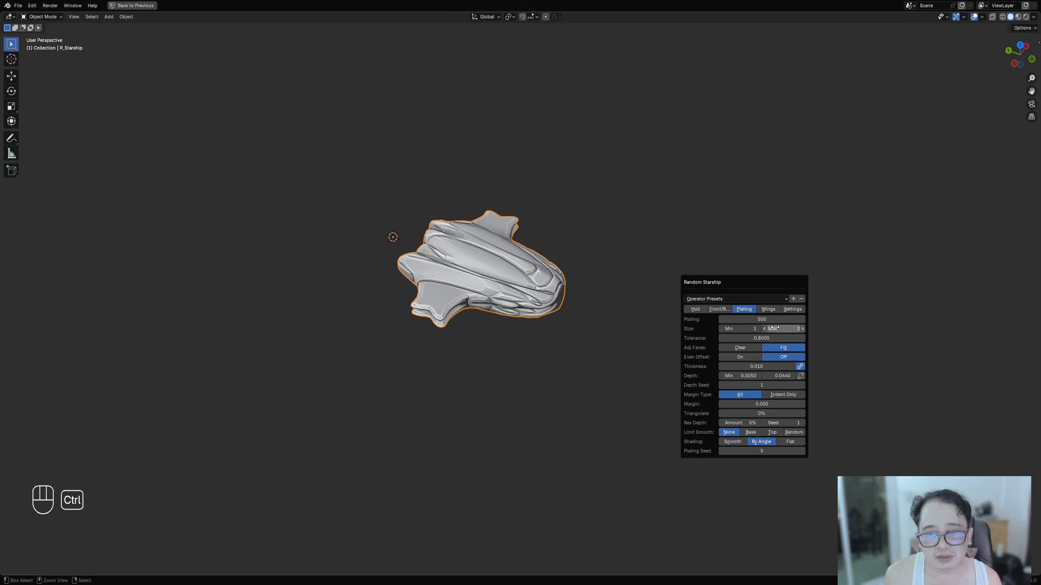
# - In the hull settings, set Post Subd to 0 and the Hull Seed to 115
pyautogui.click(697, 309)
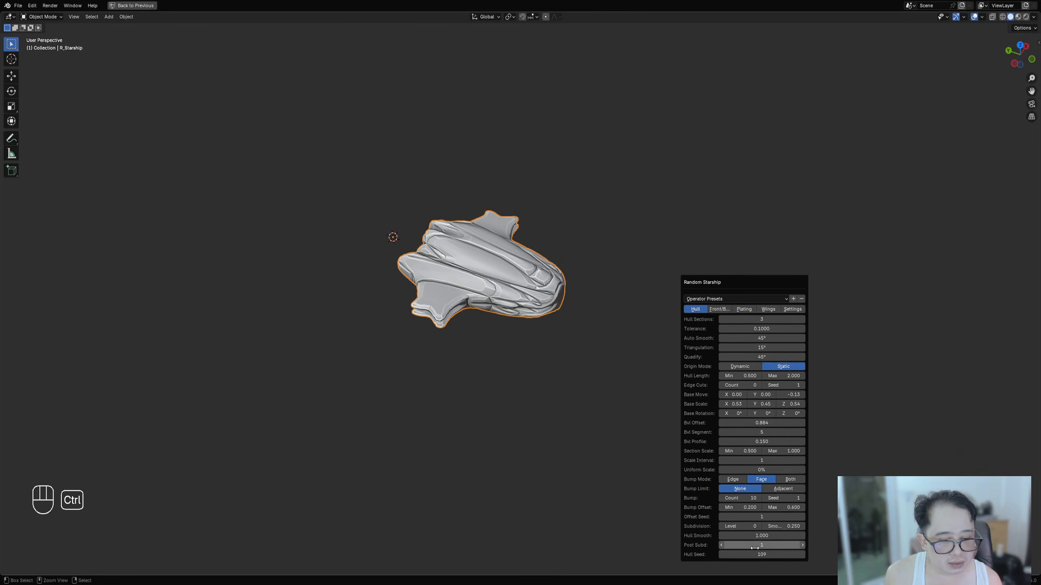
pyautogui.keyDown('ctrl'); pyautogui.scroll(-1, 756, 546); pyautogui.keyUp('ctrl')
pyautogui.keyDown('ctrl'); pyautogui.scroll(1, 758, 555); pyautogui.keyUp('ctrl')
pyautogui.keyDown('ctrl'); pyautogui.scroll(5, 759, 554); pyautogui.keyUp('ctrl')
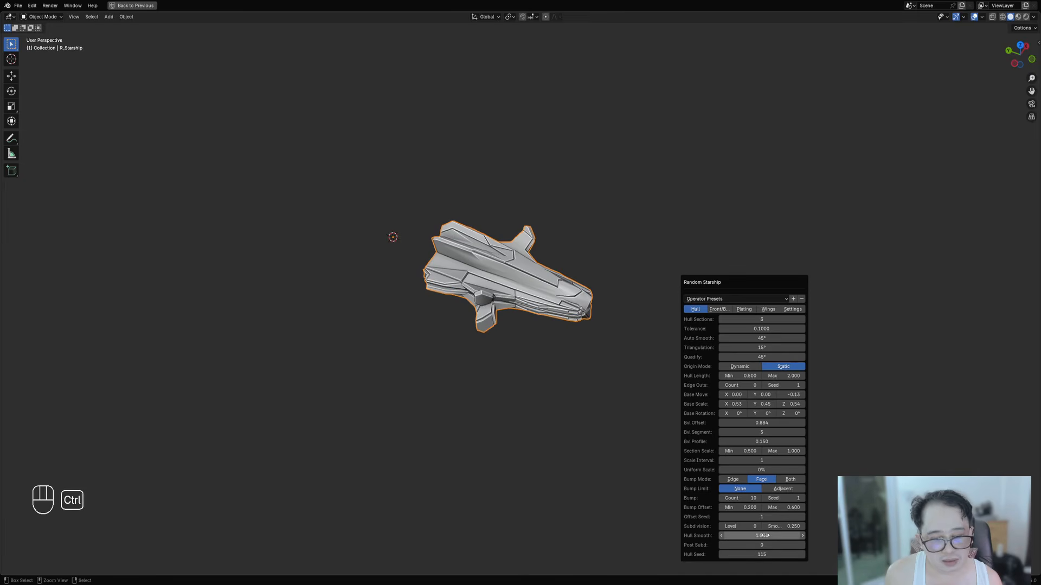
pyautogui.keyDown('ctrl'); pyautogui.scroll(1, 756, 536); pyautogui.keyUp('ctrl')
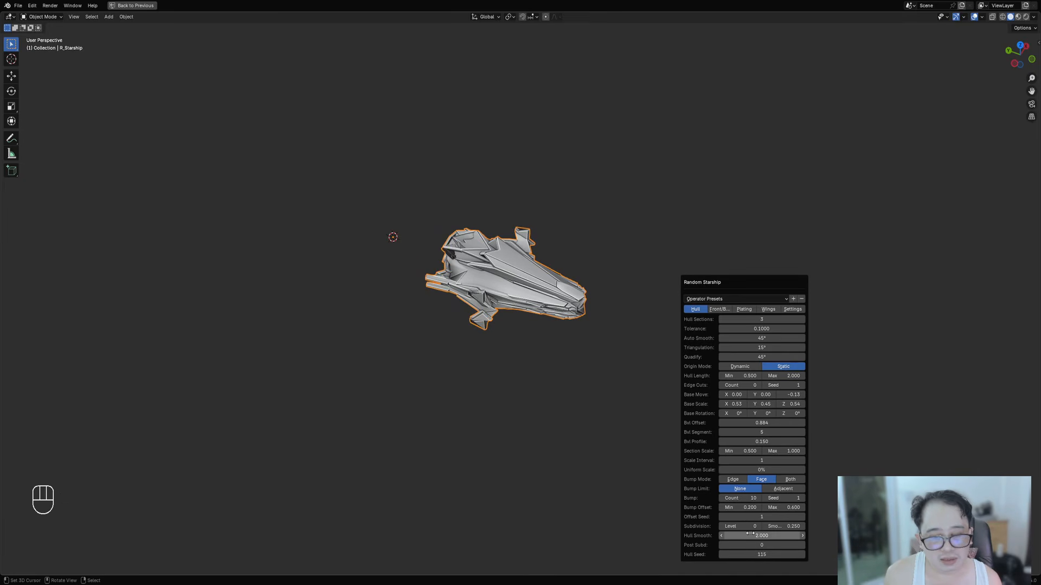
pyautogui.keyDown('ctrl'); pyautogui.scroll(-1, 759, 535); pyautogui.keyUp('ctrl')
# - Set the hull's Subdivision smoothing to 0.5 and the Hull Seed to 116
pyautogui.click(784, 526)
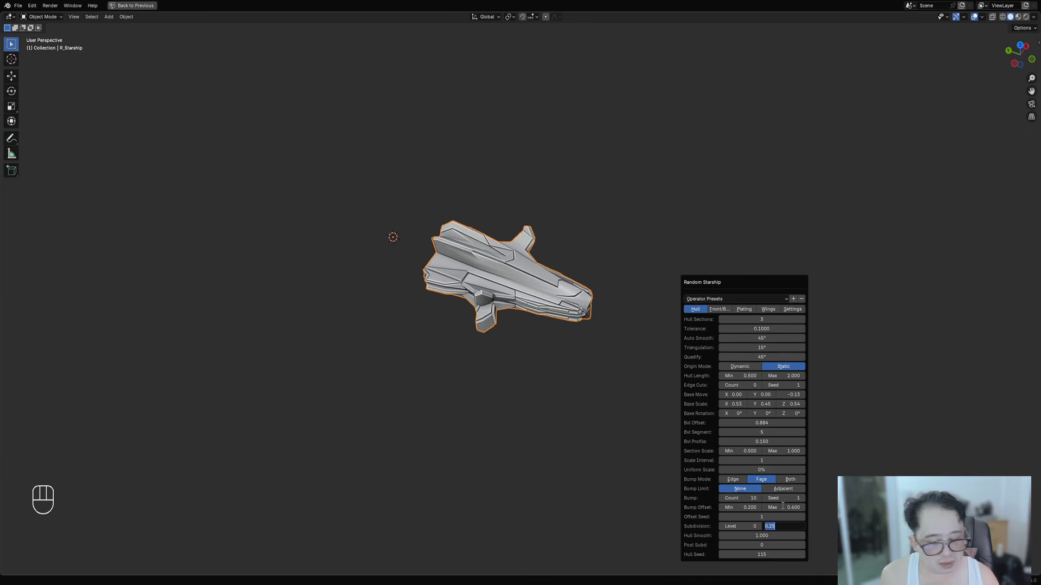
pyautogui.write('0.5')
pyautogui.press('Return')
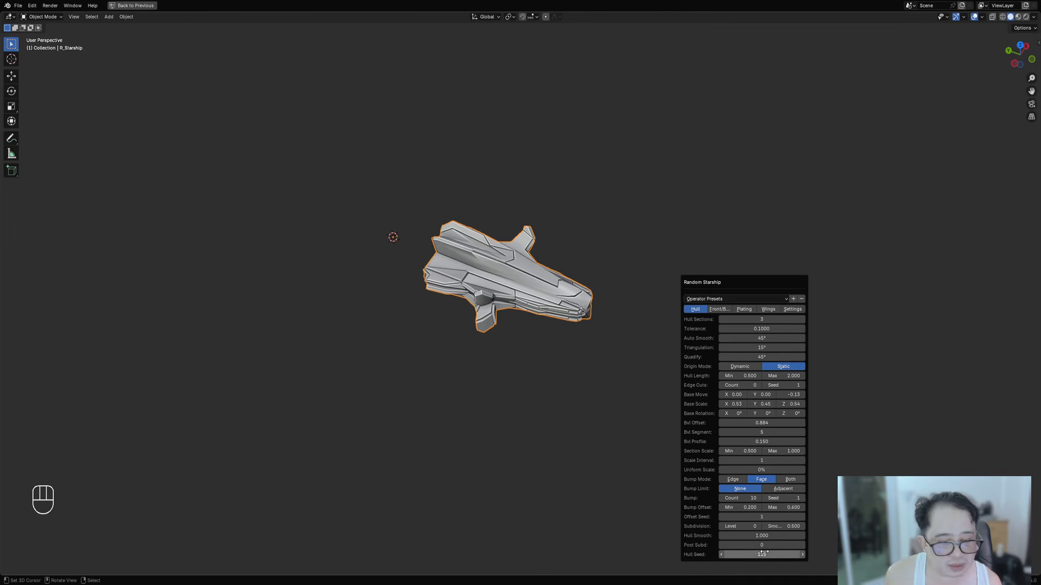
pyautogui.keyDown('ctrl'); pyautogui.scroll(1, 763, 554); pyautogui.keyUp('ctrl')
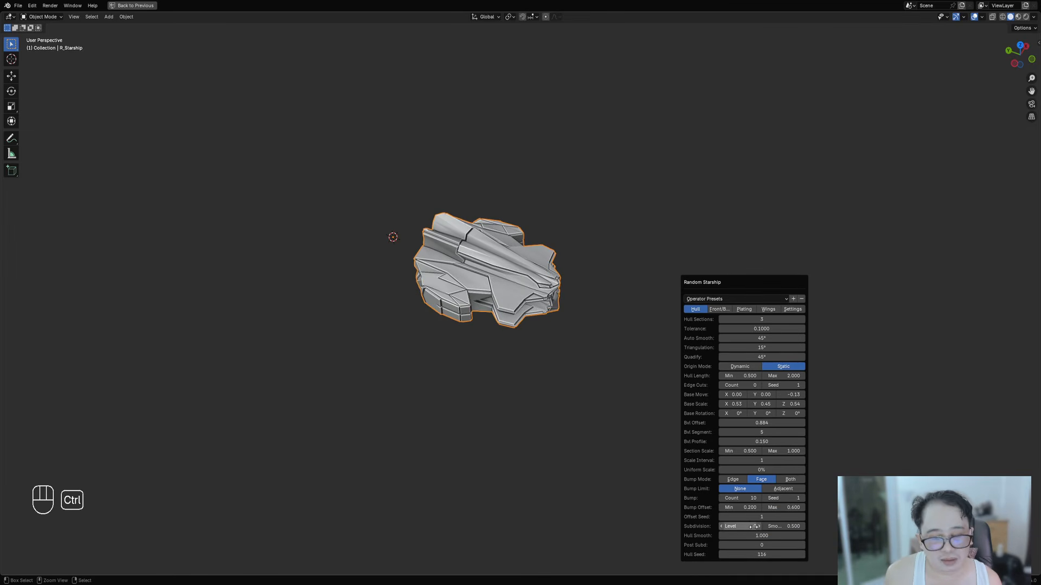
# - Step the Hull Seed up to 127 to generate a different starship shape
pyautogui.keyDown('ctrl'); pyautogui.scroll(3, 754, 552); pyautogui.keyUp('ctrl')
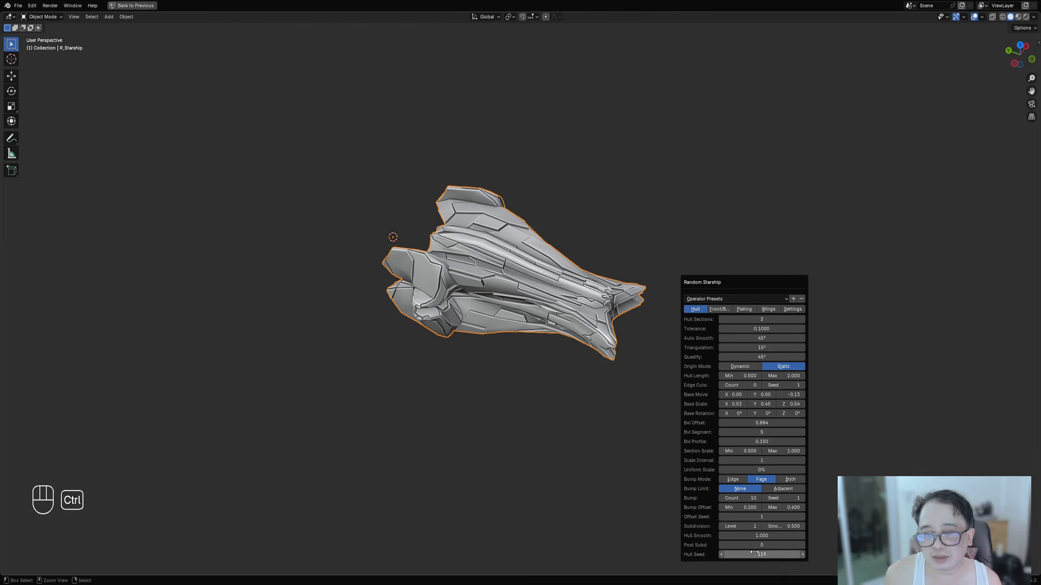
pyautogui.keyDown('ctrl'); pyautogui.scroll(8, 754, 553); pyautogui.keyUp('ctrl')
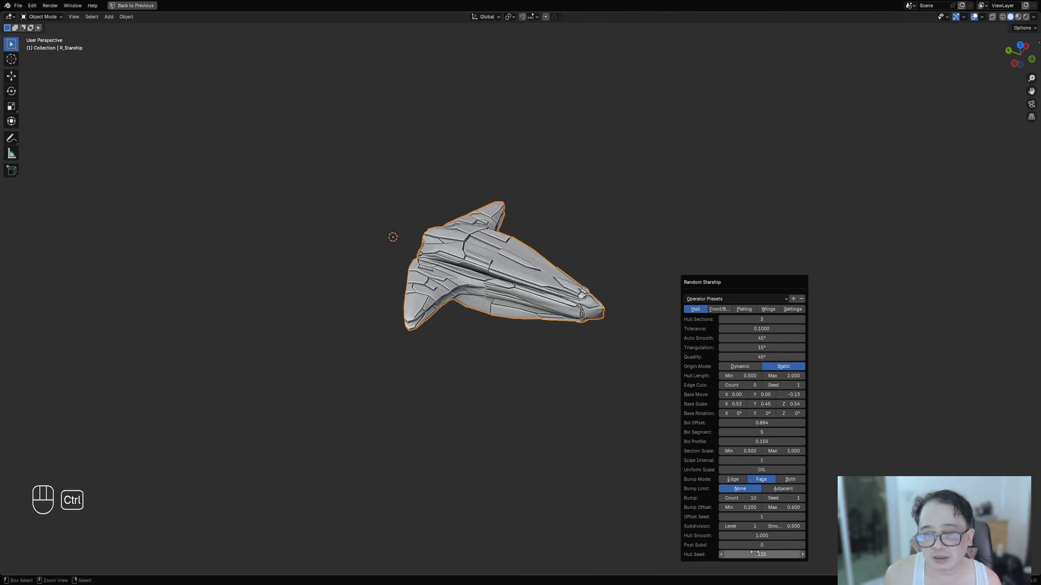
pyautogui.keyDown('ctrl'); pyautogui.scroll(2, 754, 553); pyautogui.keyUp('ctrl')
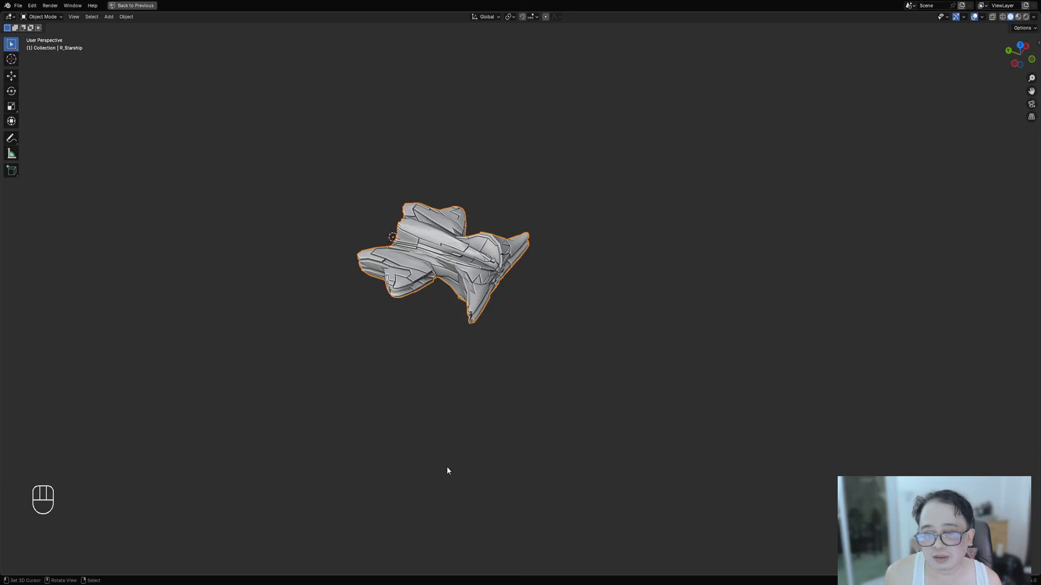
pyautogui.moveTo(446, 467); pyautogui.dragTo(581, 303, button='middle')
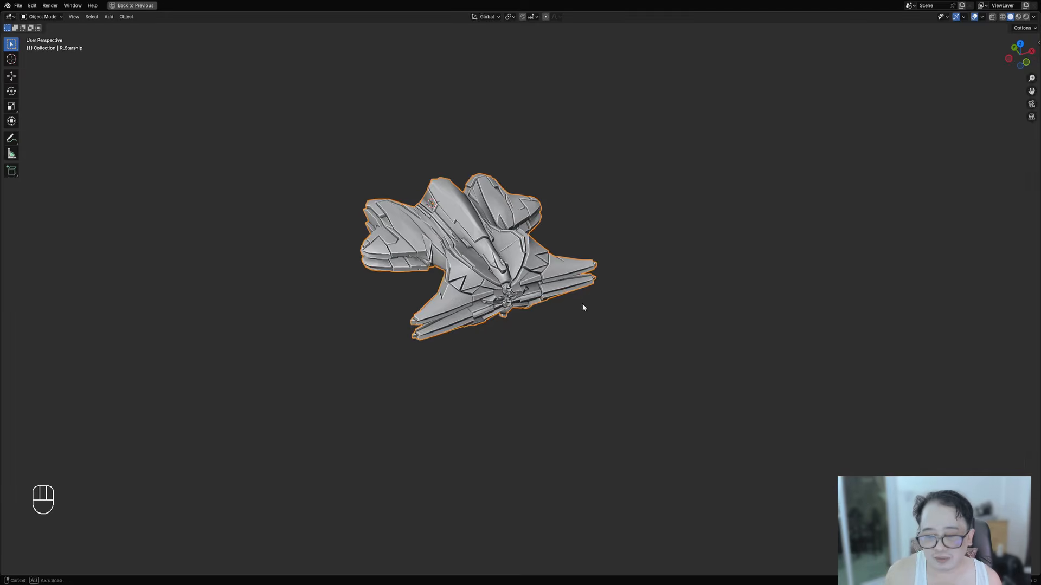
pyautogui.press('F9')
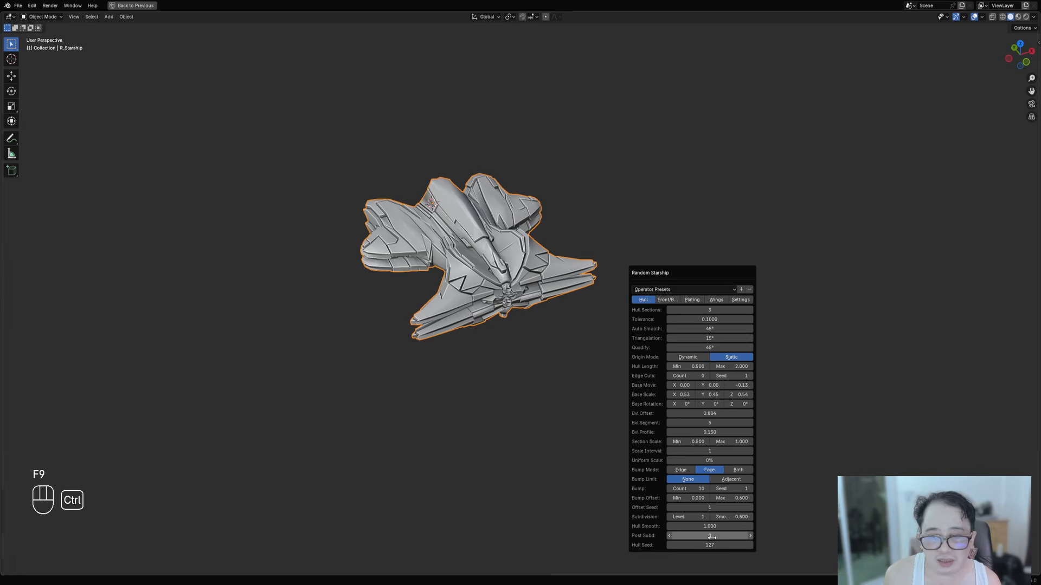
pyautogui.keyDown('ctrl'); pyautogui.scroll(1, 711, 536); pyautogui.keyUp('ctrl')
pyautogui.keyDown('ctrl'); pyautogui.scroll(-1, 712, 537); pyautogui.keyUp('ctrl')
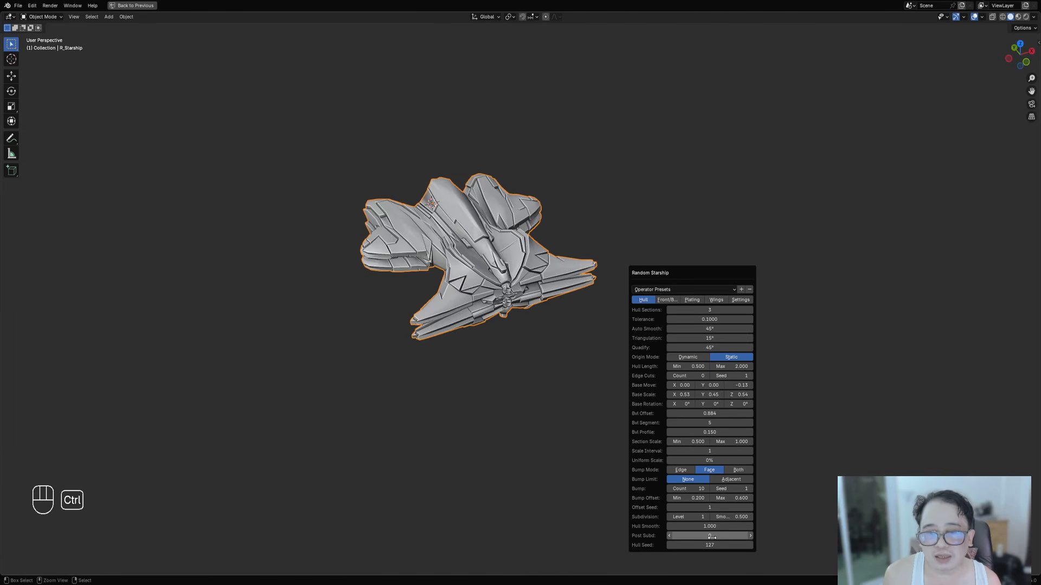
# - In the plating settings, set Limit Smooth to Random
pyautogui.moveTo(638, 242); pyautogui.dragTo(651, 271, button='middle')
pyautogui.keyDown('shift'); pyautogui.moveTo(651, 271); pyautogui.dragTo(652, 289, button='middle'); pyautogui.keyUp('shift')
pyautogui.scroll(2, 616, 251)
pyautogui.press('F9')
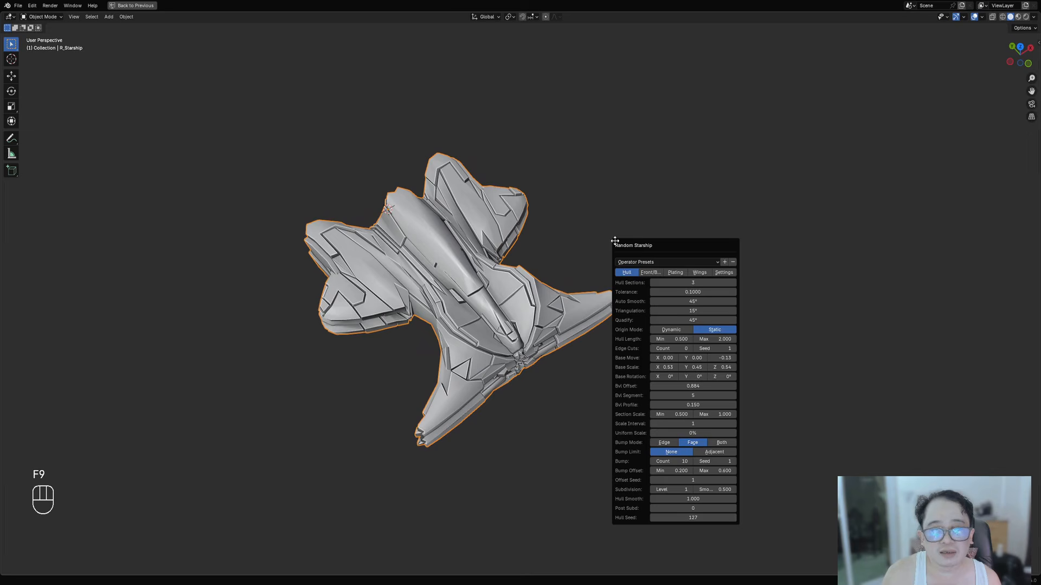
pyautogui.moveTo(643, 246); pyautogui.dragTo(637, 138)
pyautogui.click(657, 152)
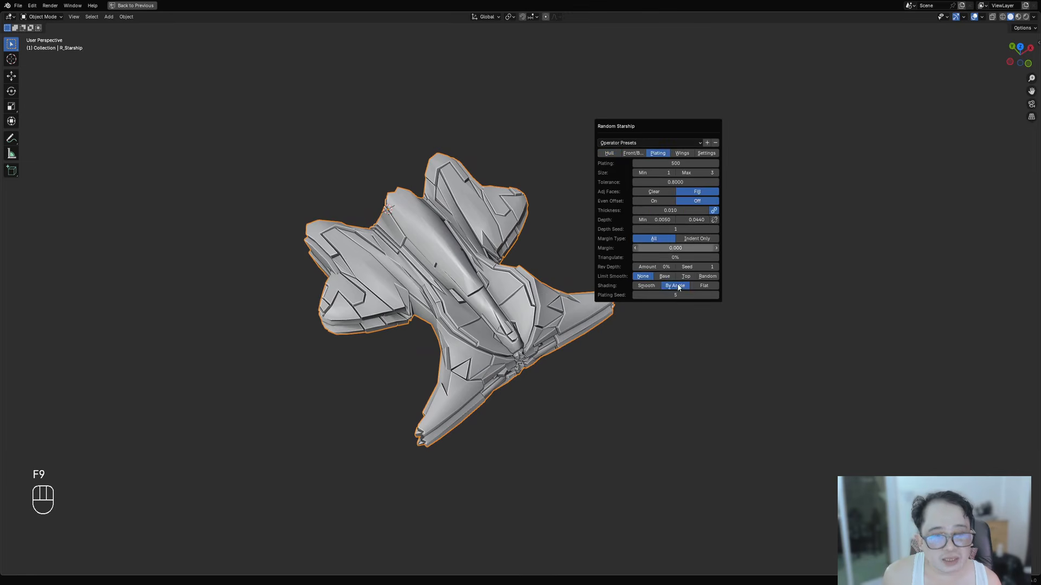
pyautogui.moveTo(626, 175); pyautogui.dragTo(632, 166, button='middle')
pyautogui.press('F9')
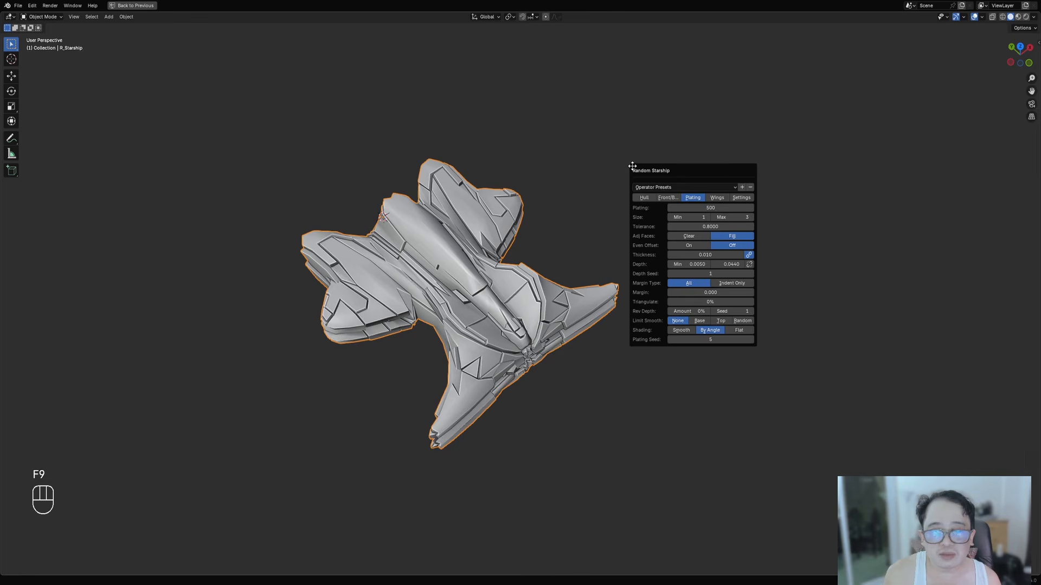
pyautogui.click(737, 321)
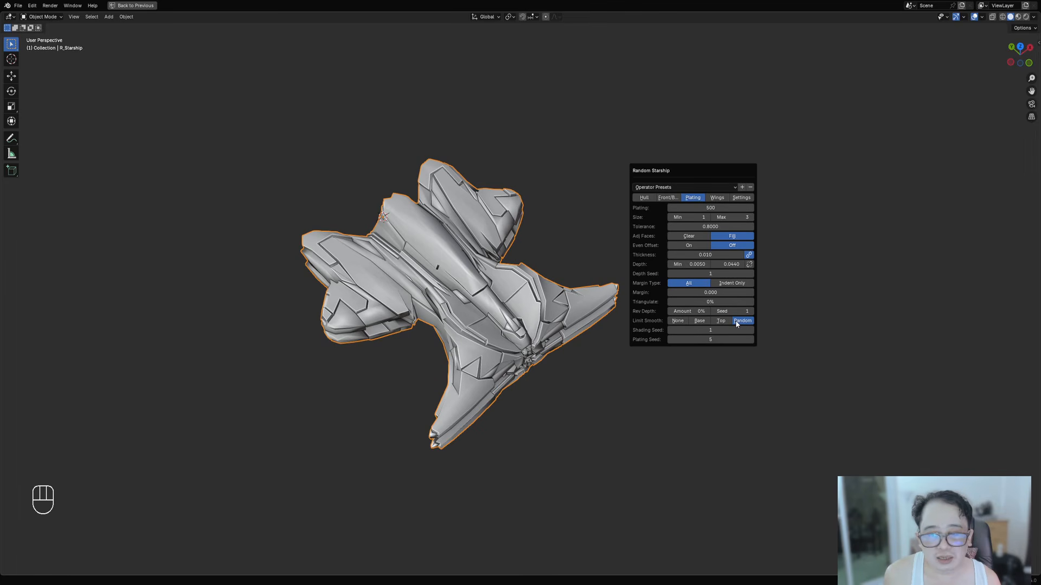
# - Step the plating's Shading Seed through successive variations up to 23
pyautogui.keyDown('ctrl'); pyautogui.scroll(1, 714, 330); pyautogui.keyUp('ctrl')
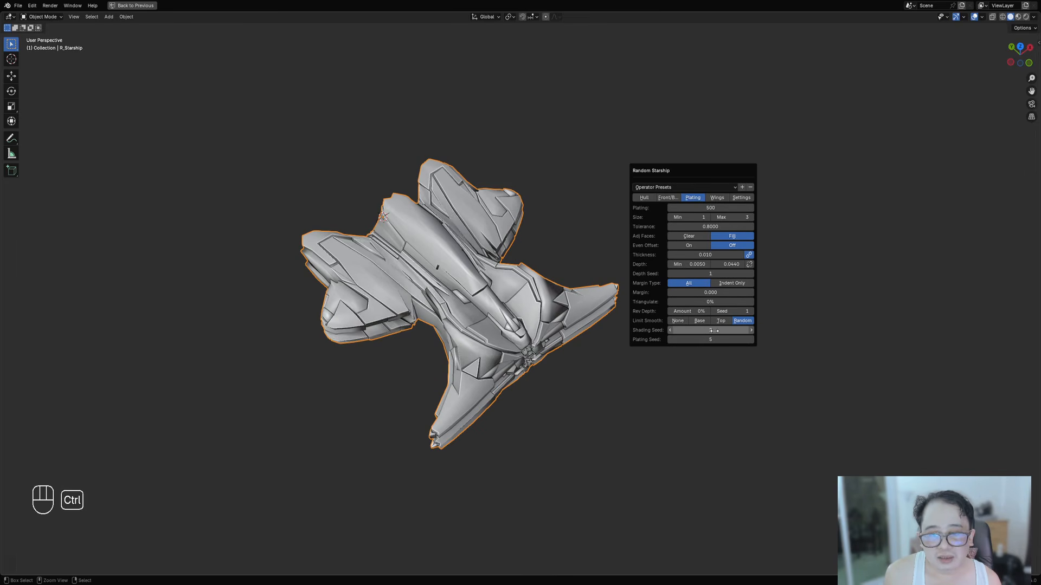
pyautogui.keyDown('ctrl'); pyautogui.scroll(1, 714, 331); pyautogui.keyUp('ctrl')
pyautogui.keyDown('ctrl'); pyautogui.scroll(5, 714, 330); pyautogui.keyUp('ctrl')
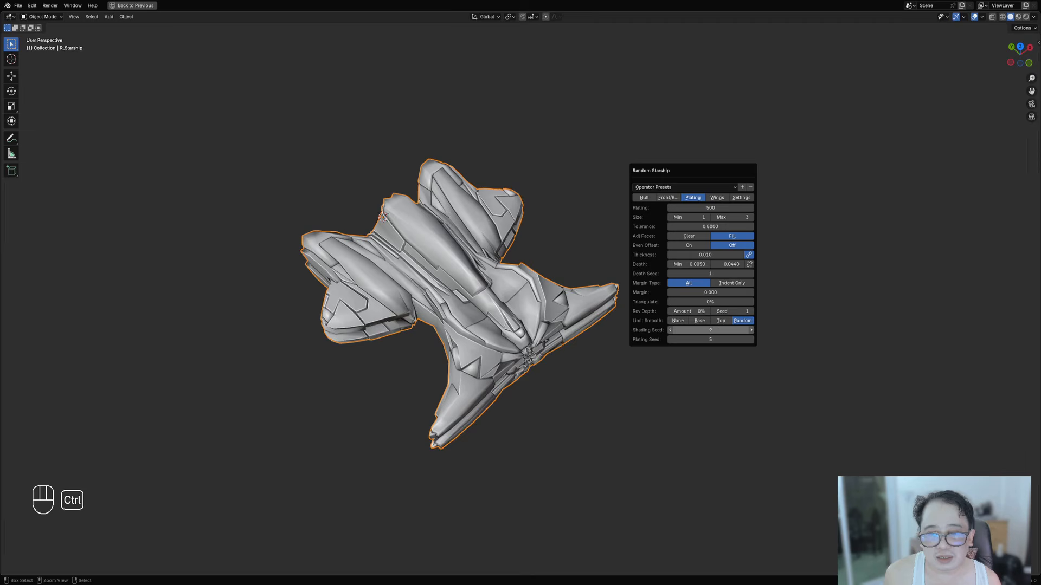
pyautogui.keyDown('ctrl'); pyautogui.scroll(1, 714, 330); pyautogui.keyUp('ctrl')
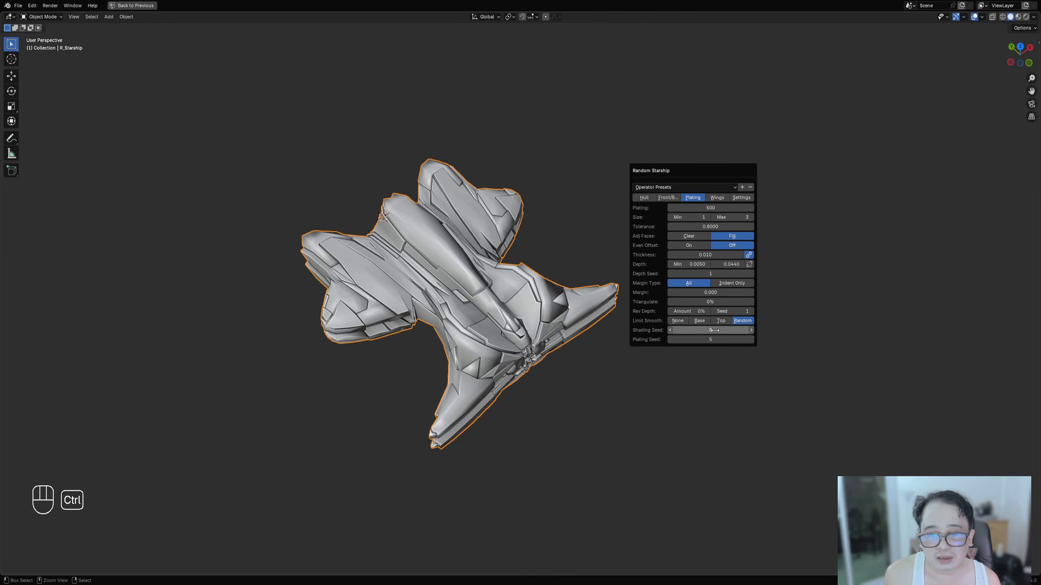
pyautogui.keyDown('ctrl'); pyautogui.scroll(1, 714, 330); pyautogui.keyUp('ctrl')
pyautogui.keyDown('ctrl'); pyautogui.scroll(1, 714, 331); pyautogui.keyUp('ctrl')
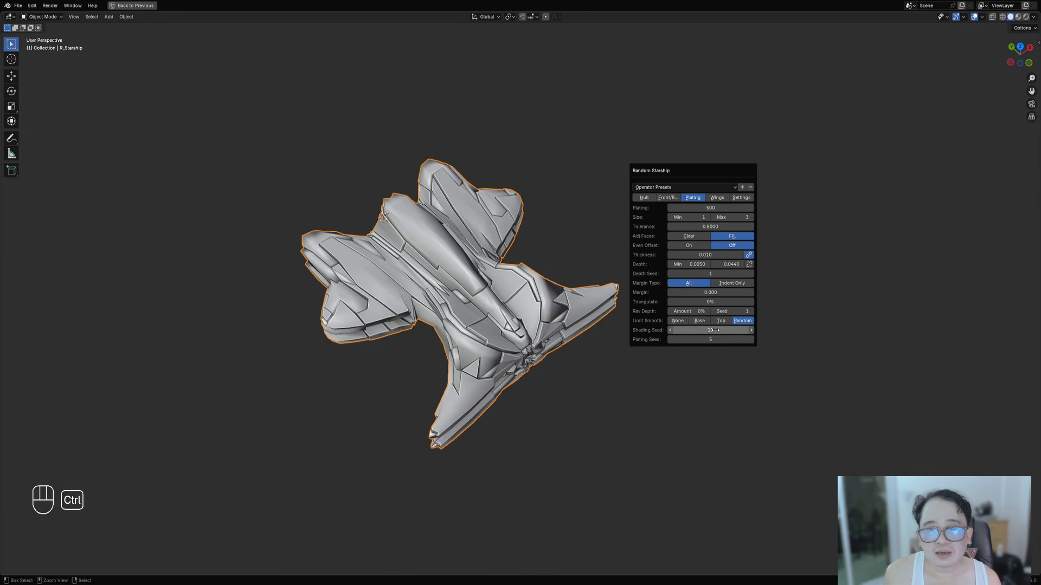
pyautogui.keyDown('ctrl'); pyautogui.scroll(1, 714, 331); pyautogui.keyUp('ctrl')
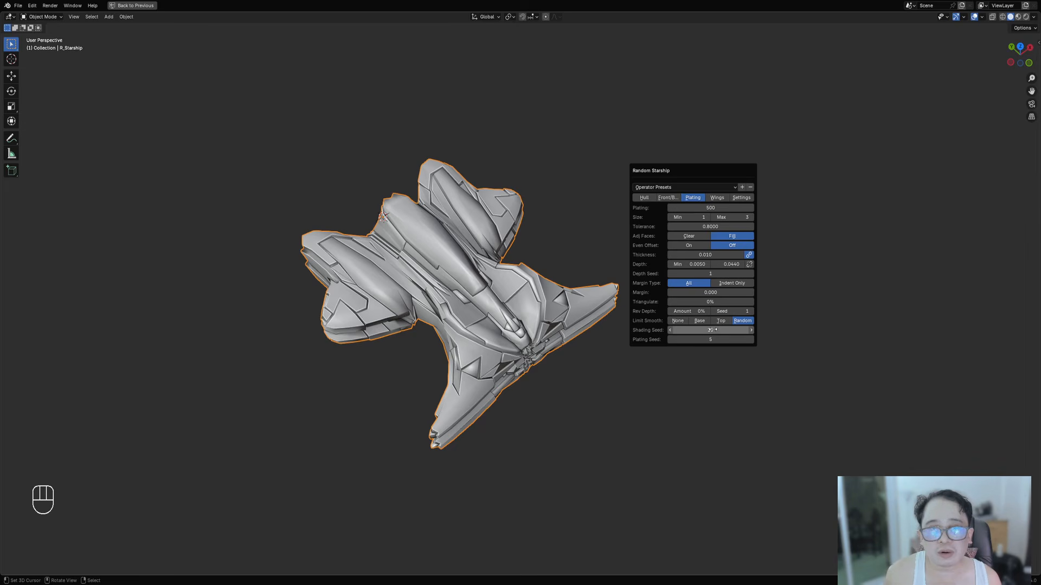
pyautogui.keyDown('ctrl'); pyautogui.scroll(4, 714, 331); pyautogui.keyUp('ctrl')
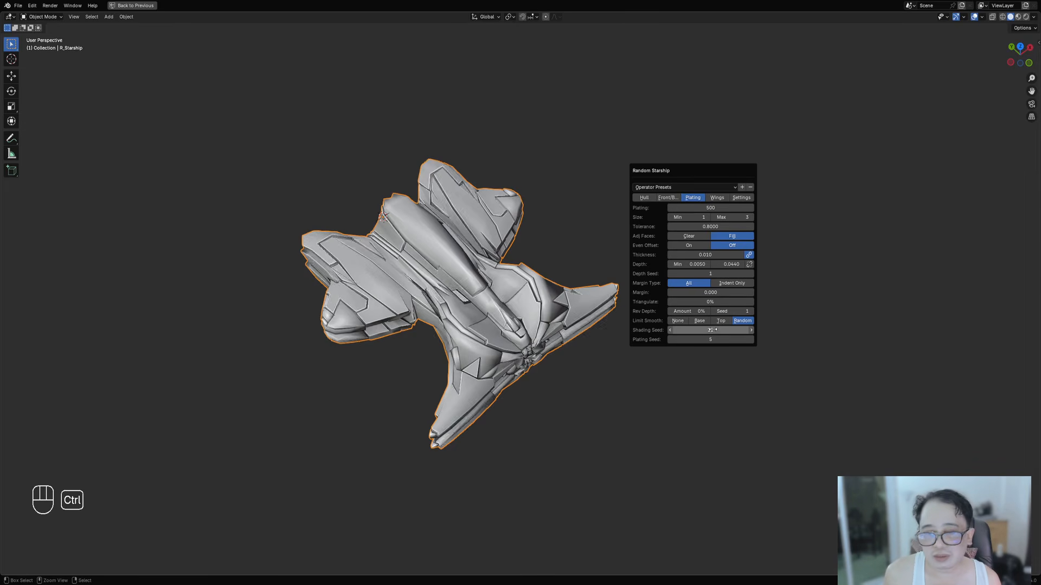
pyautogui.keyDown('ctrl'); pyautogui.scroll(4, 714, 329); pyautogui.keyUp('ctrl')
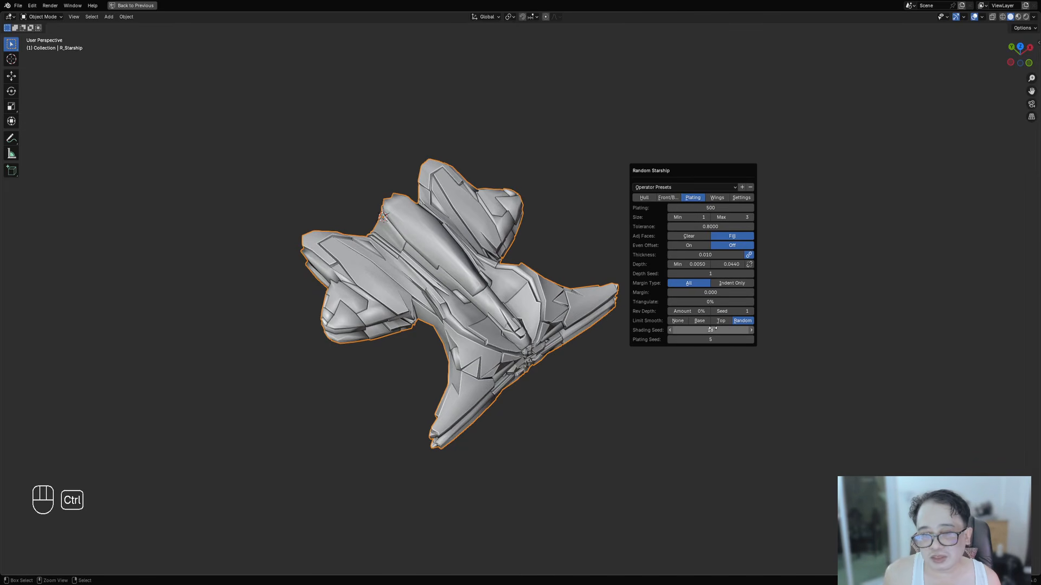
pyautogui.keyDown('ctrl'); pyautogui.scroll(1, 715, 329); pyautogui.keyUp('ctrl')
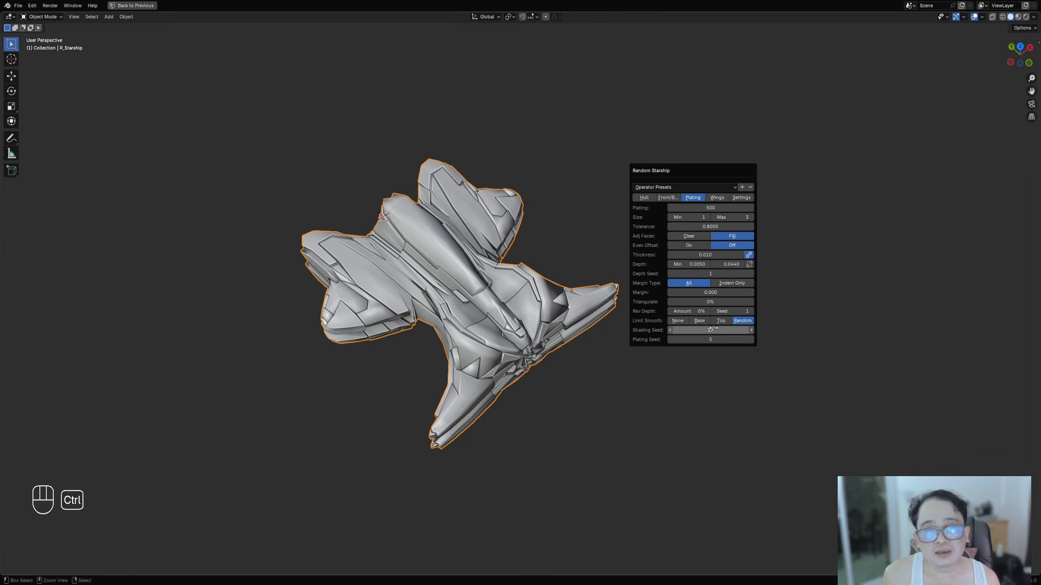
pyautogui.keyDown('ctrl'); pyautogui.scroll(5, 713, 329); pyautogui.keyUp('ctrl')
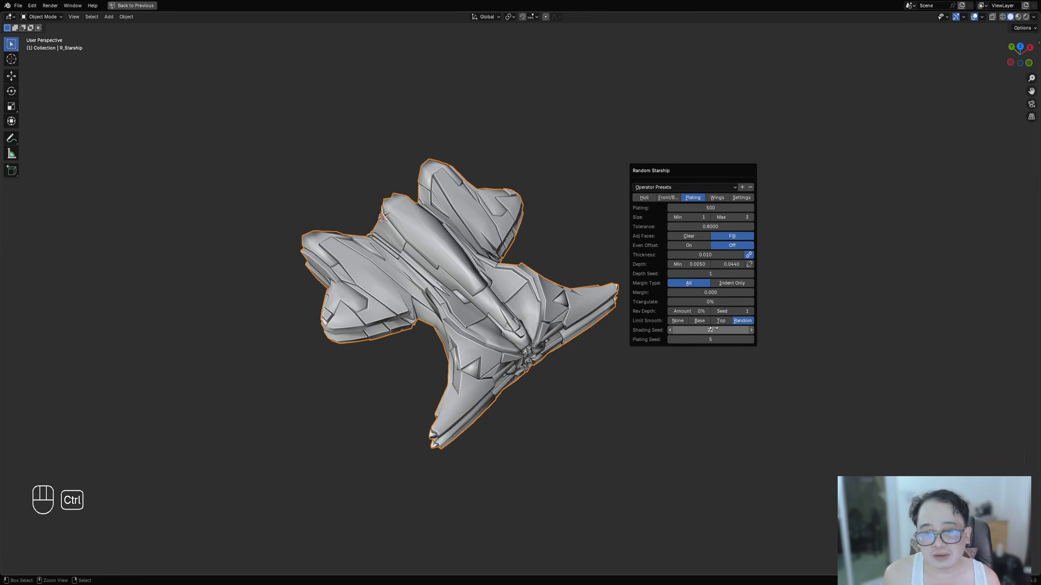
pyautogui.keyDown('ctrl'); pyautogui.scroll(4, 714, 329); pyautogui.keyUp('ctrl')
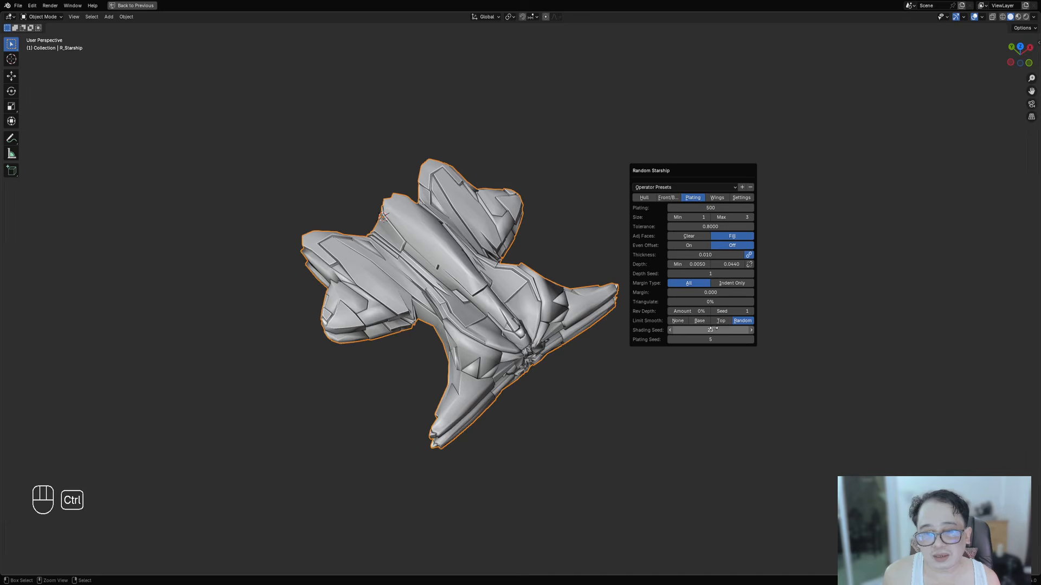
pyautogui.keyDown('ctrl'); pyautogui.scroll(1, 714, 329); pyautogui.keyUp('ctrl')
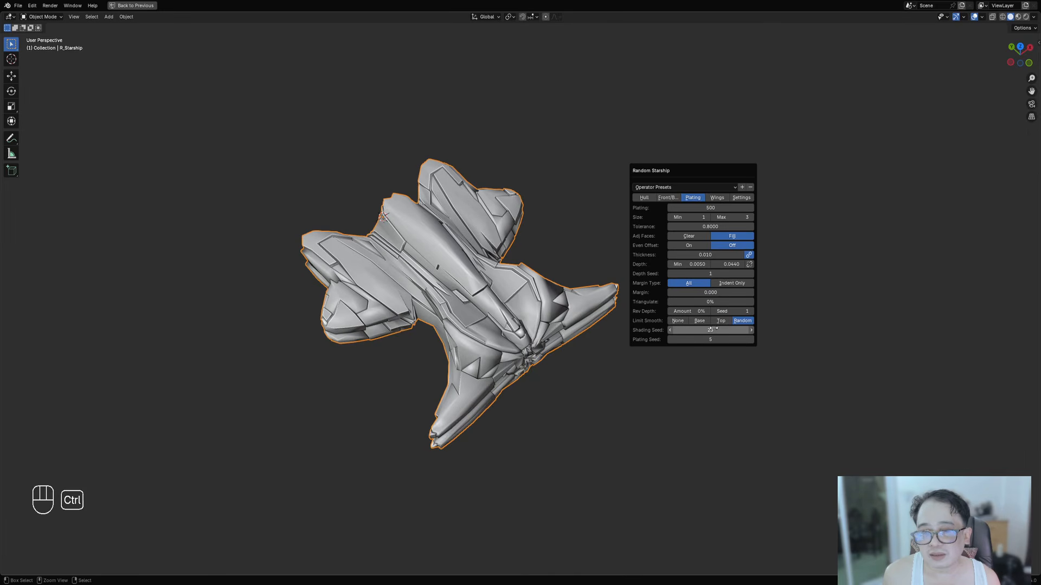
# - Set the plating's Triangulate amount to 10% and inspect the starship
pyautogui.moveTo(520, 353); pyautogui.dragTo(675, 324, button='middle')
pyautogui.press('F9')
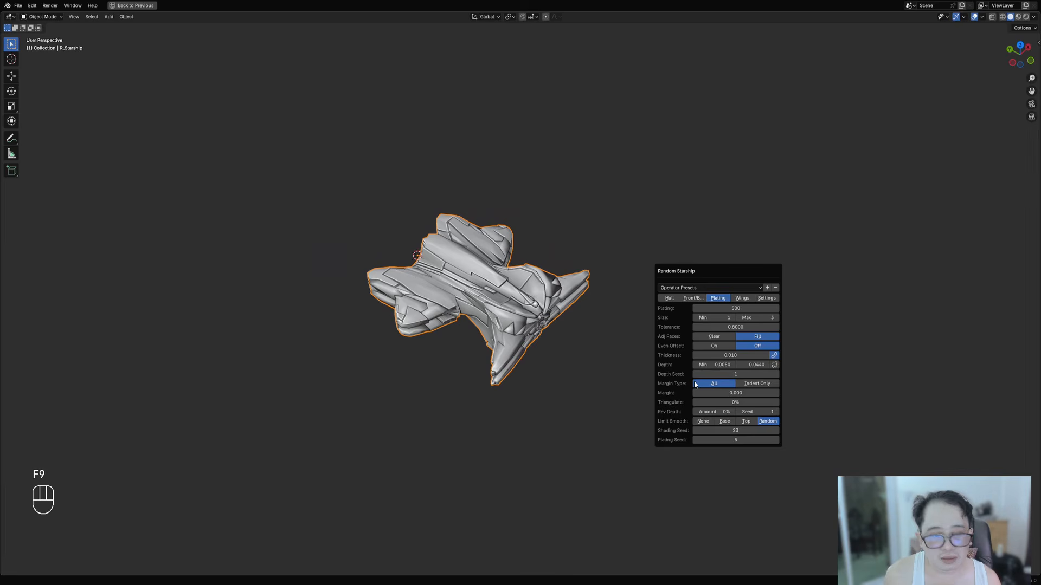
pyautogui.click(724, 402)
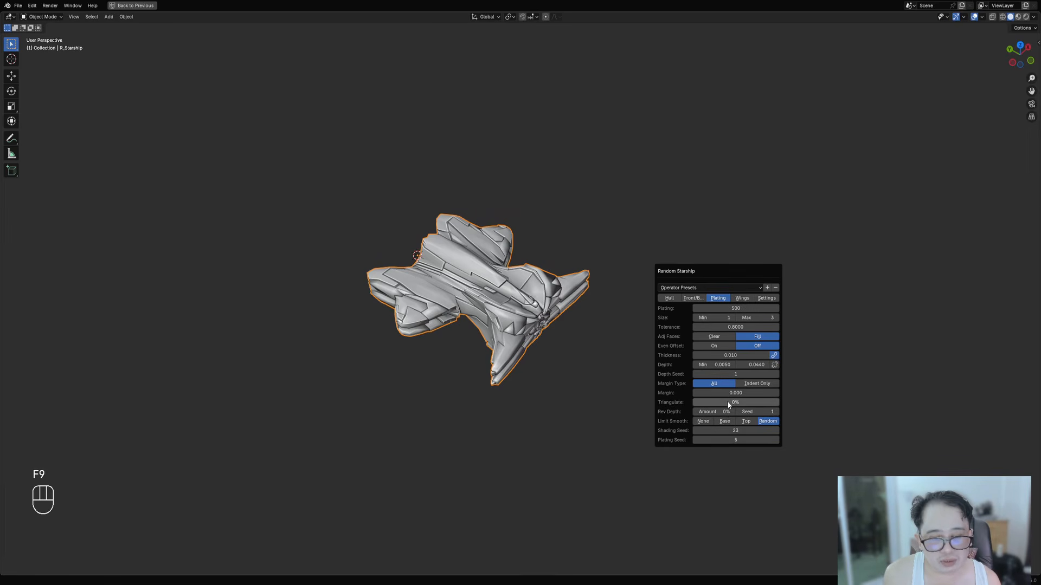
pyautogui.write('10')
pyautogui.press('Return')
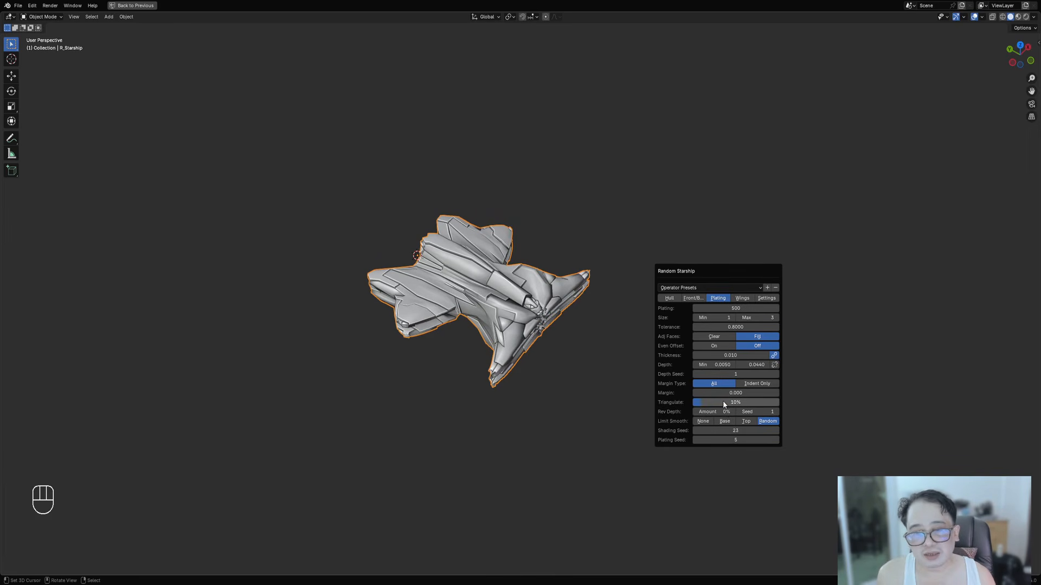
pyautogui.moveTo(613, 382); pyautogui.dragTo(638, 320, button='middle')
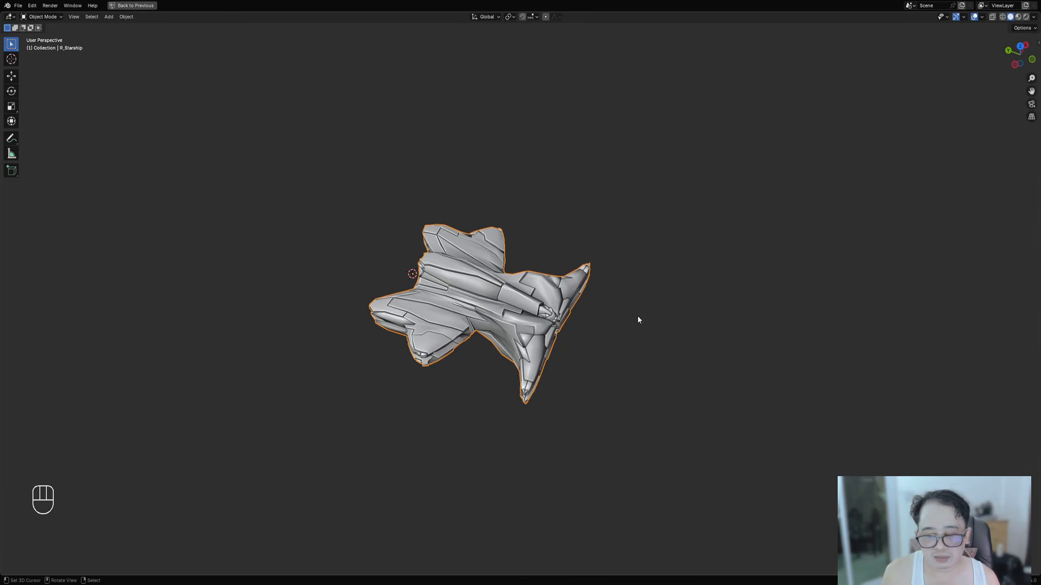
# - Reset the plating's Triangulate amount to 0%
pyautogui.press('F9')
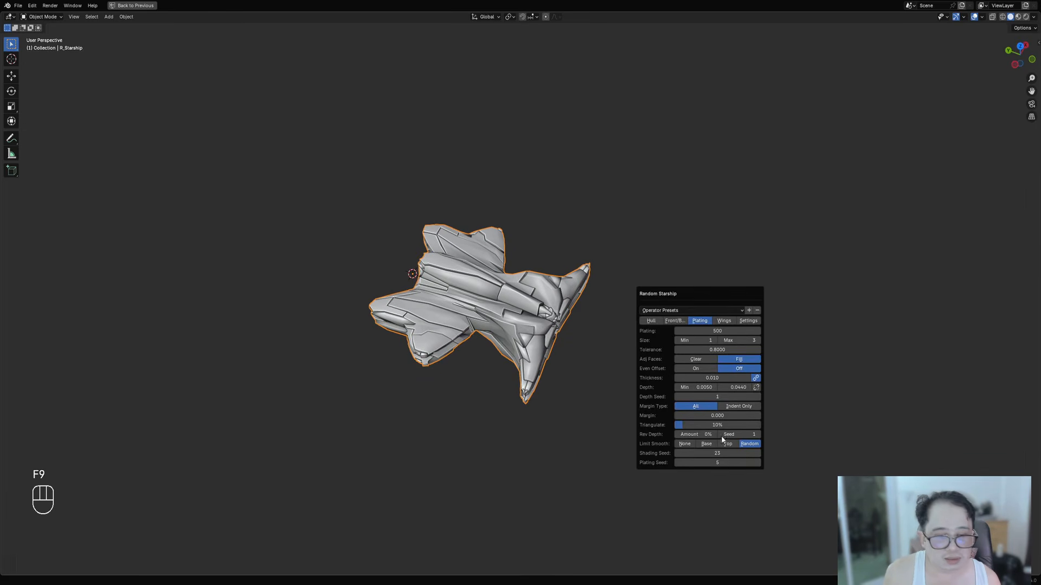
pyautogui.click(715, 425)
pyautogui.write('0')
pyautogui.press('Return')
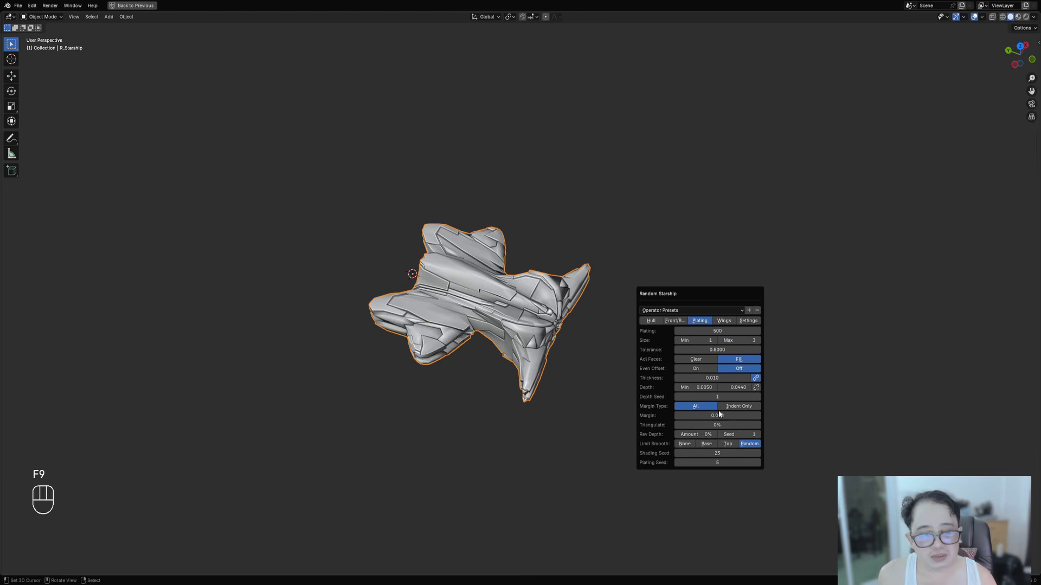
# - Display the starship in wireframe and compare the hull at Subdivision Level 0 and Level 1, keeping Level 1
pyautogui.click(652, 320)
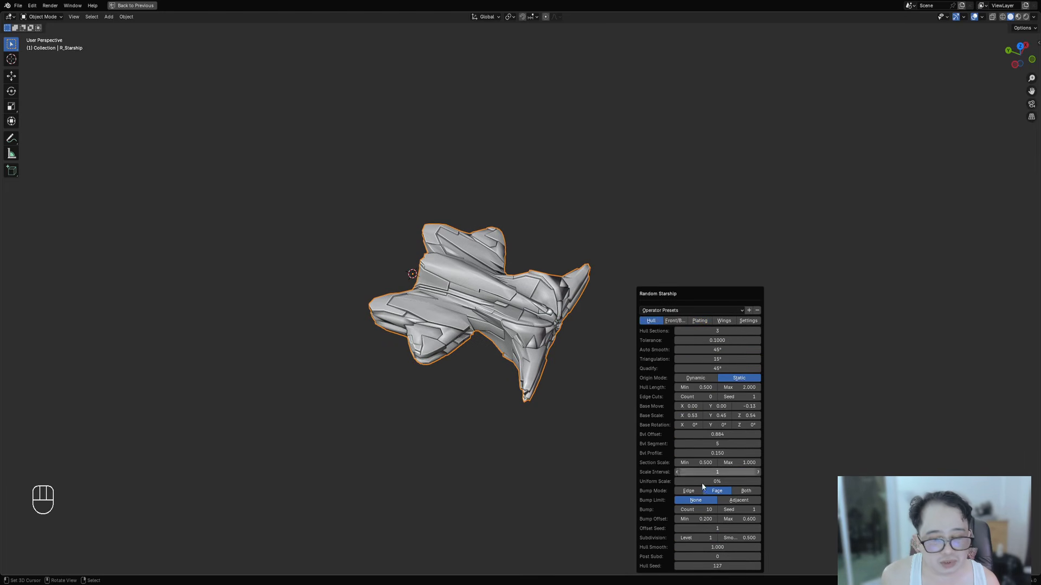
pyautogui.hotkey('shift', 'z')
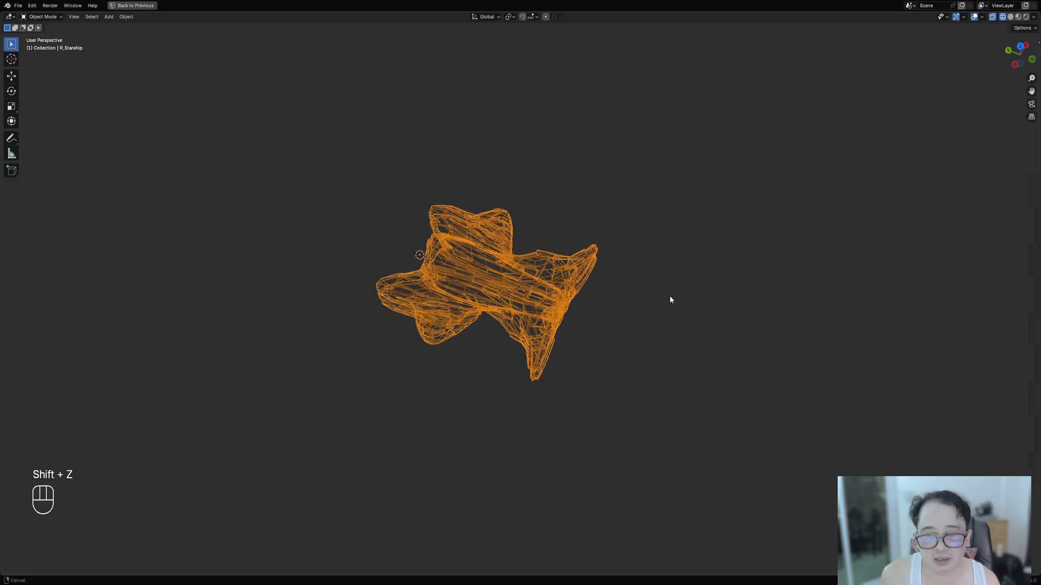
pyautogui.scroll(4, 668, 295)
pyautogui.scroll(-1, 652, 278)
pyautogui.moveTo(651, 280); pyautogui.dragTo(659, 287, button='middle')
pyautogui.press('F9')
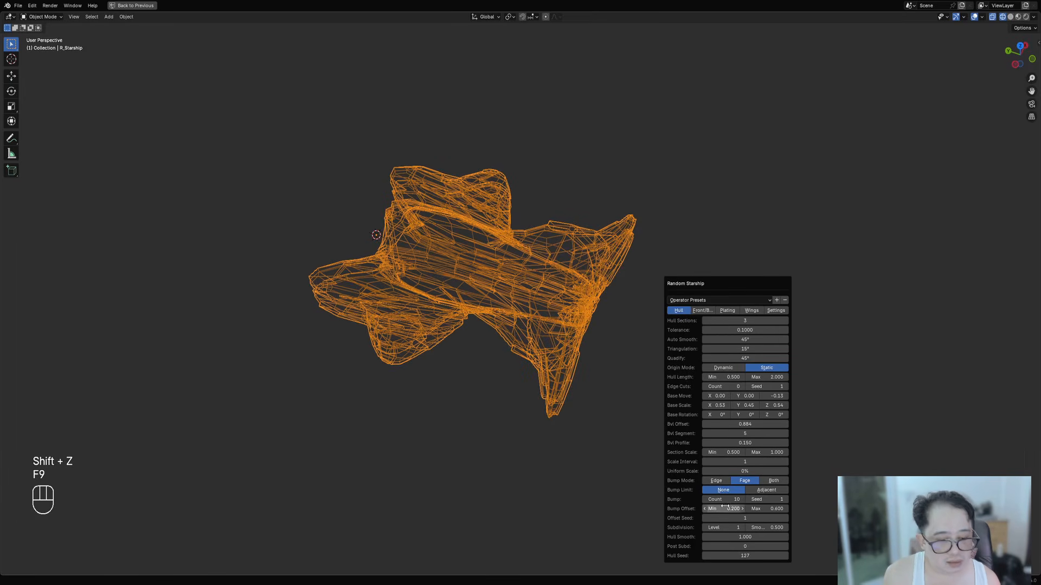
pyautogui.keyDown('ctrl'); pyautogui.scroll(-1, 733, 528); pyautogui.keyUp('ctrl')
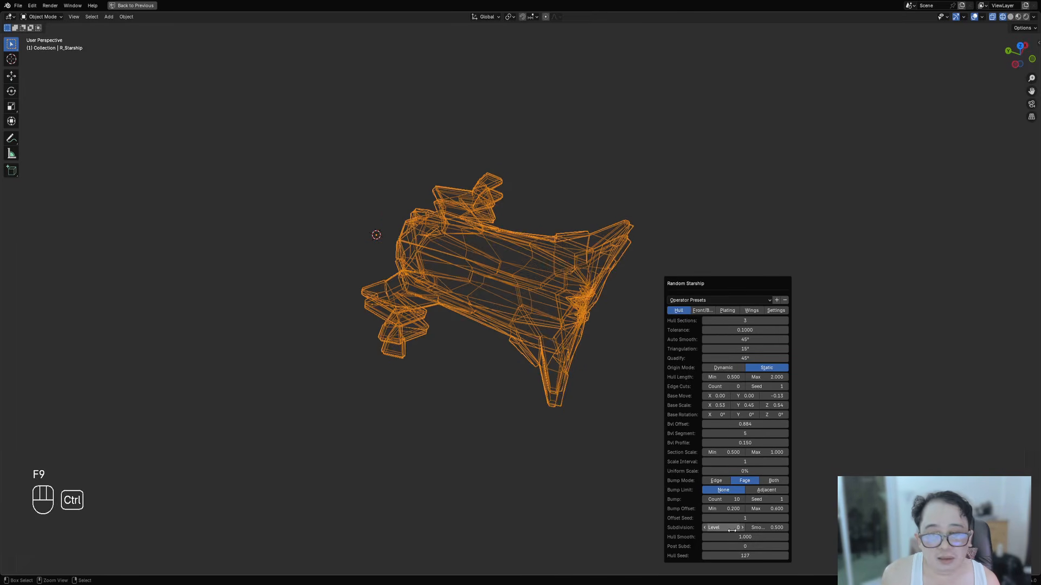
pyautogui.keyDown('ctrl'); pyautogui.scroll(1, 733, 528); pyautogui.keyUp('ctrl')
# - Examine the wireframe from the left orthographic view alongside the hull and plating settings
pyautogui.moveTo(590, 400); pyautogui.dragTo(679, 269, button='middle')
pyautogui.scroll(2, 679, 269)
pyautogui.press('F9')
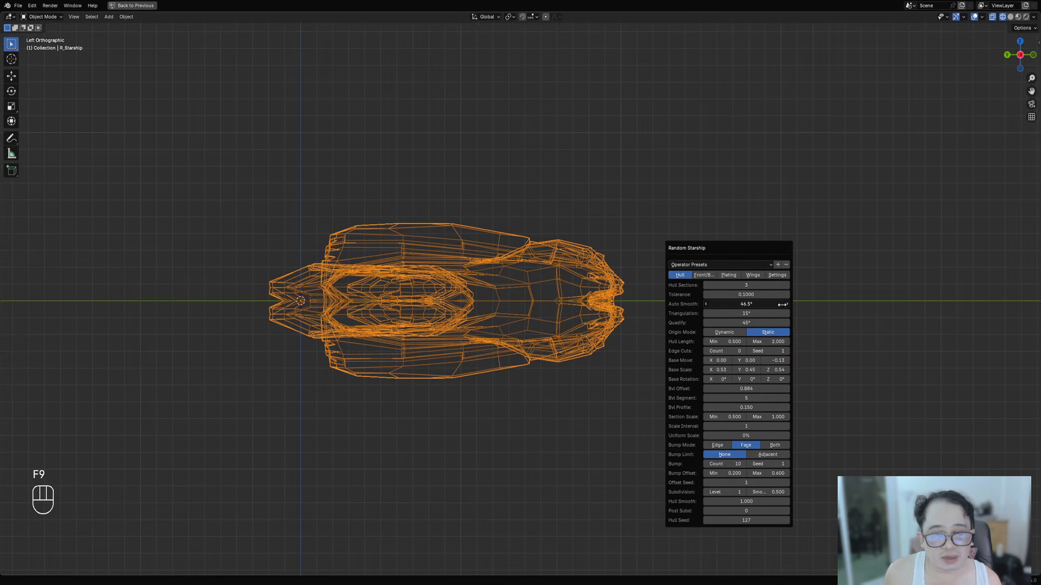
pyautogui.click(729, 274)
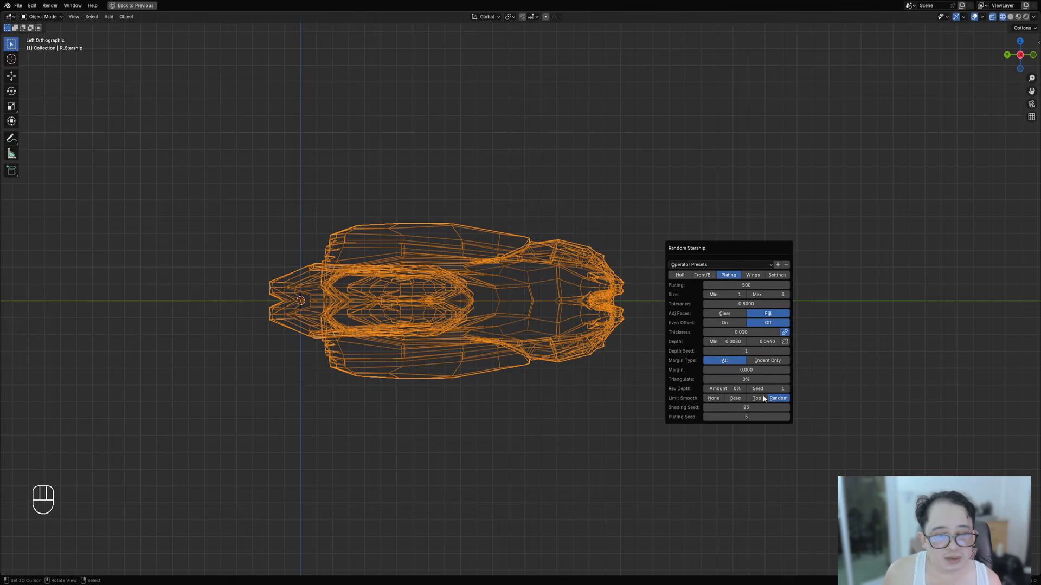
pyautogui.click(679, 275)
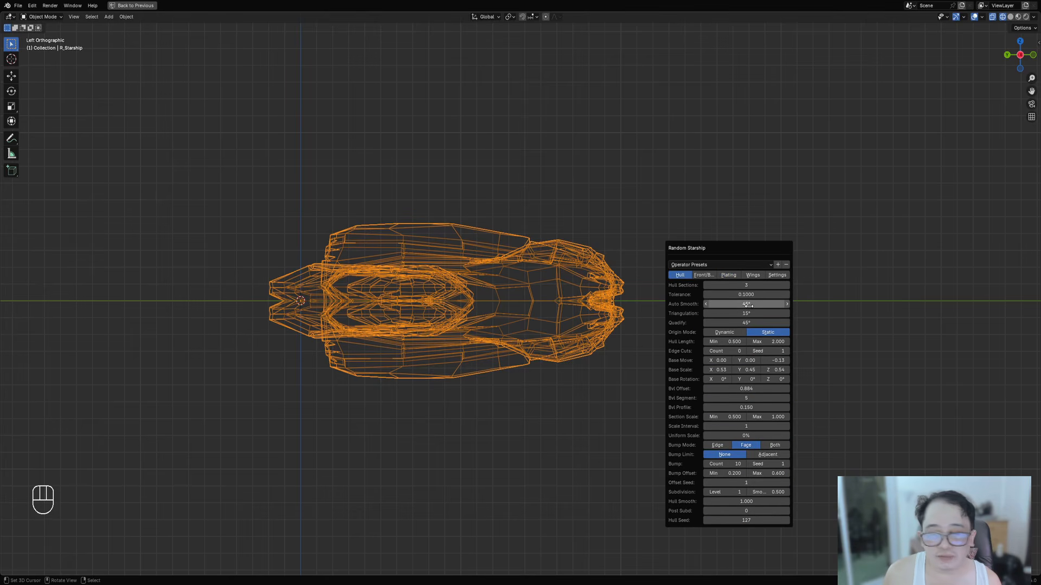
pyautogui.click(733, 275)
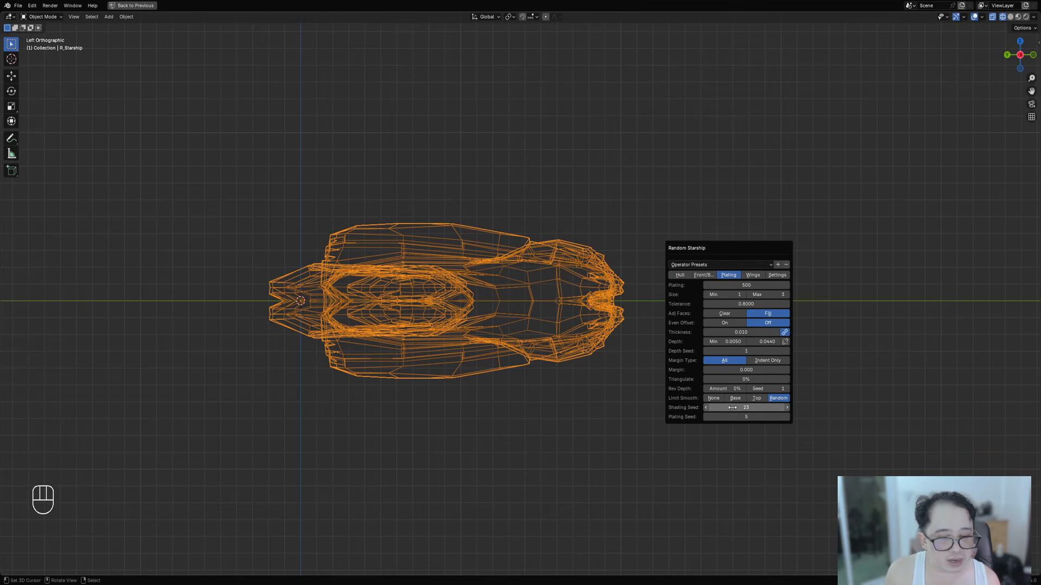
# - Set the hull's Triangulation angle to 30° in the hull settings
pyautogui.click(680, 276)
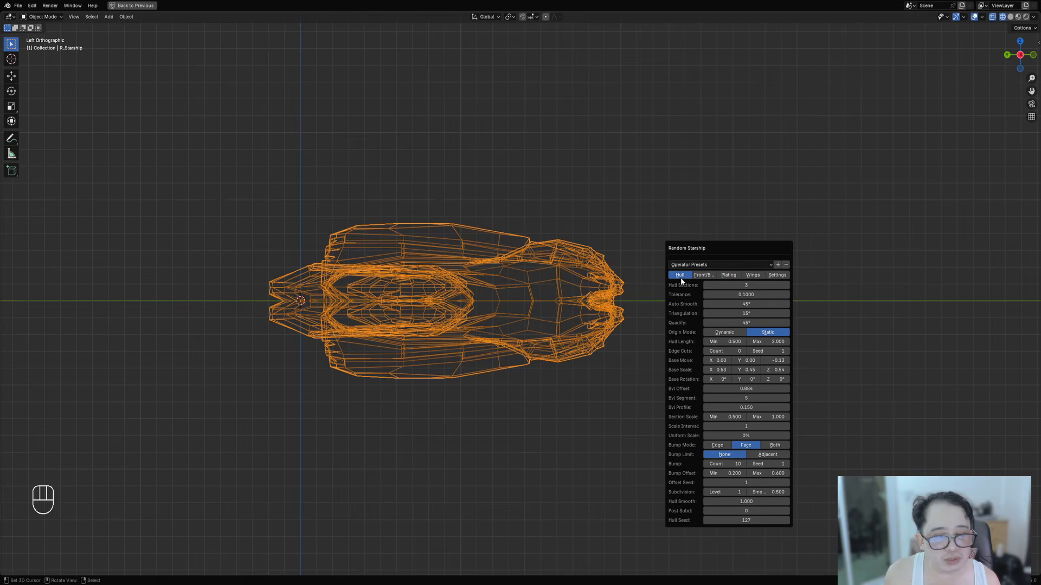
pyautogui.click(724, 305)
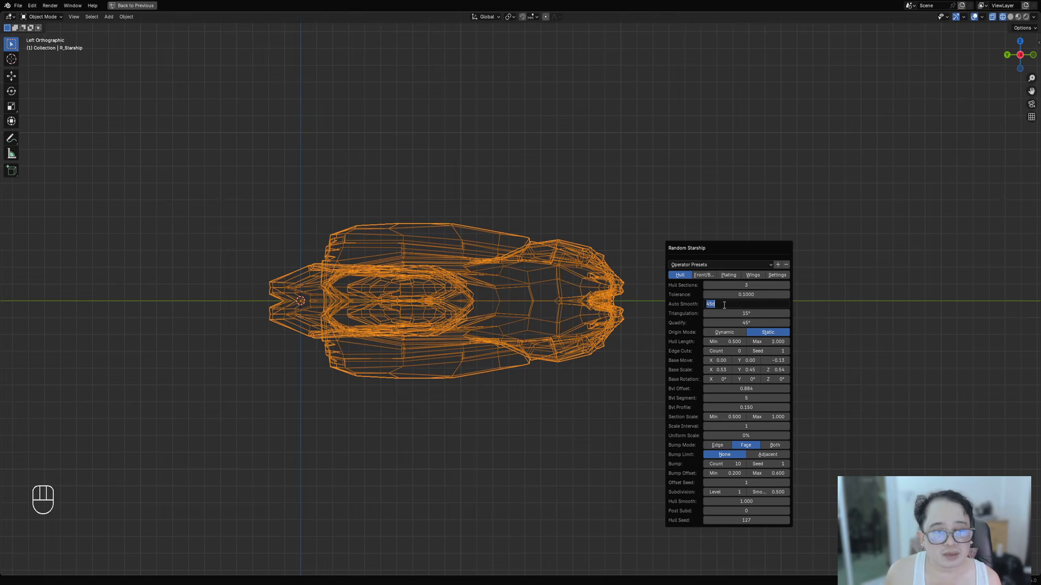
pyautogui.press('Escape')
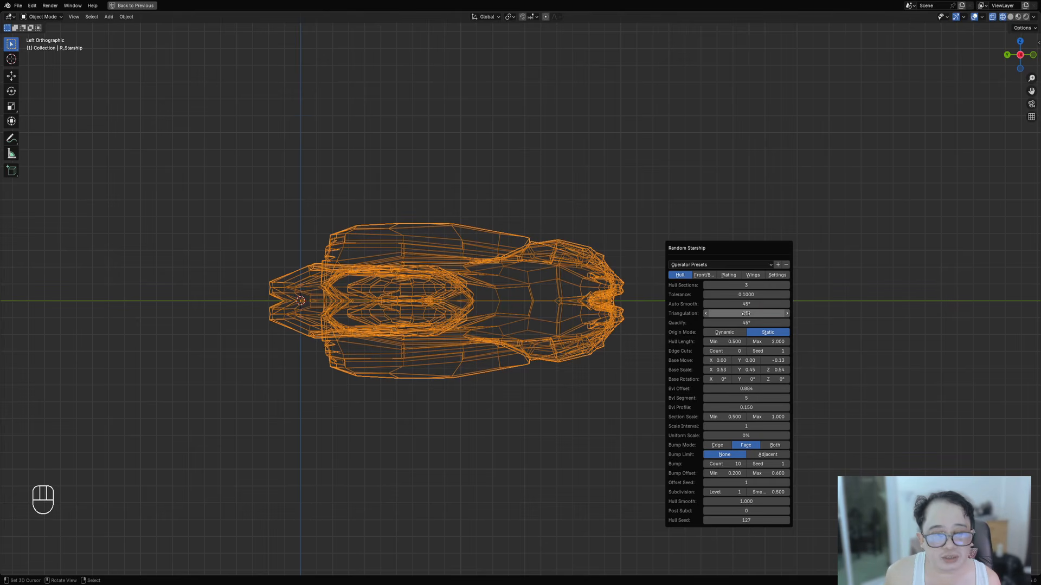
pyautogui.moveTo(625, 241); pyautogui.dragTo(643, 279, button='middle')
pyautogui.press('F9')
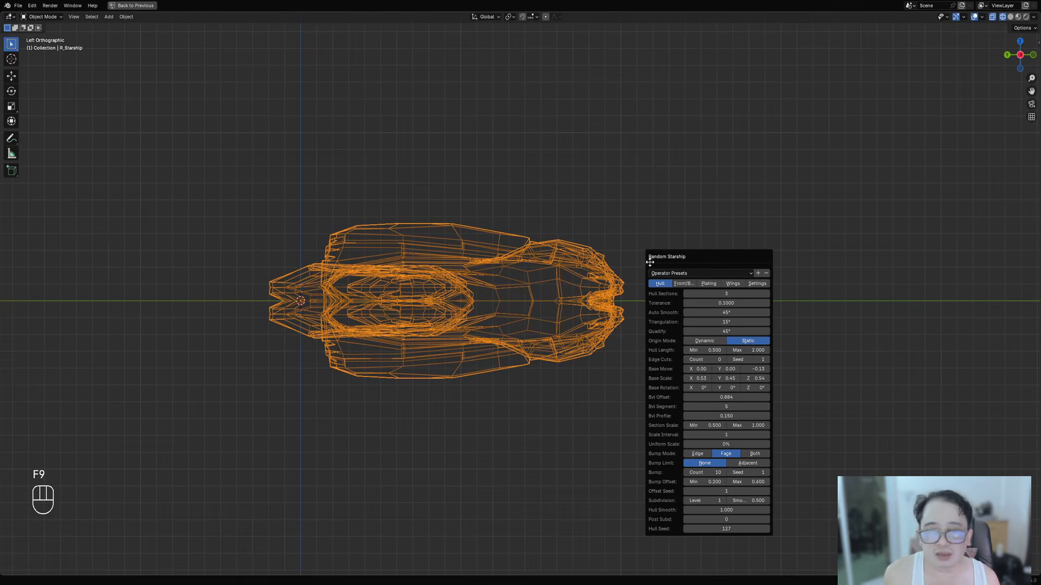
pyautogui.doubleClick(725, 322)
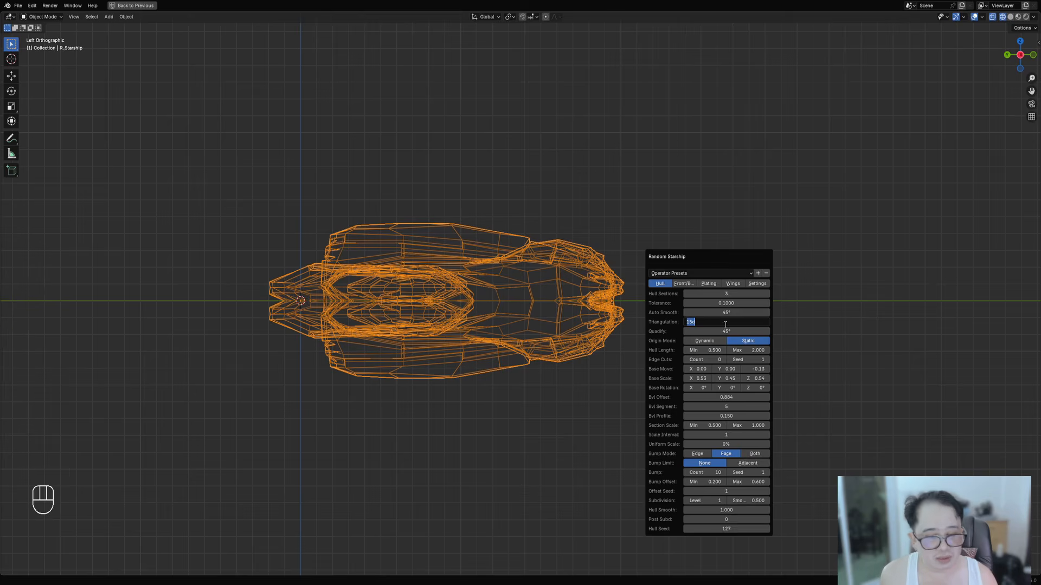
pyautogui.write('15')
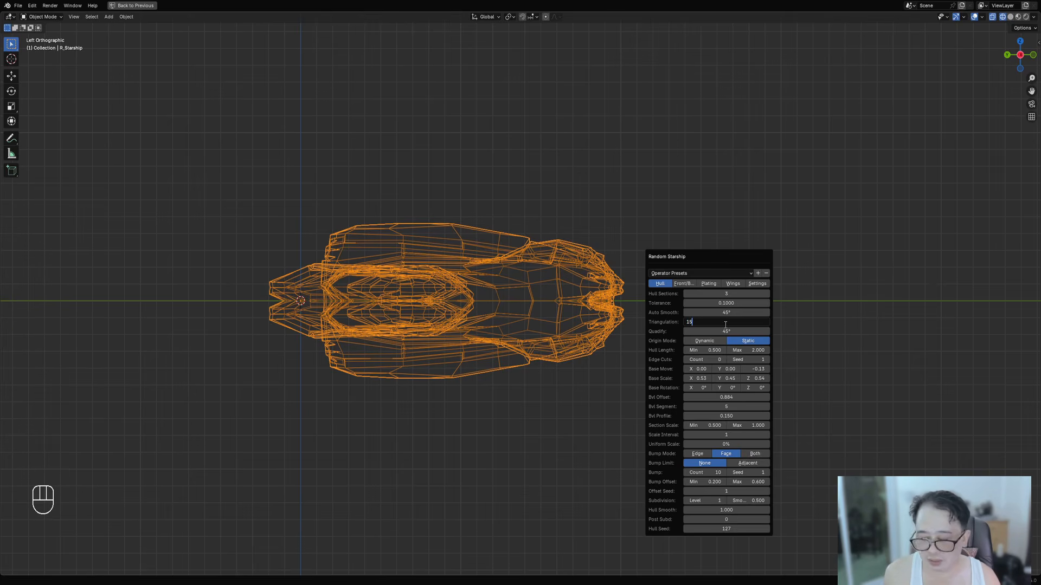
pyautogui.hotkey('ctrl', 'a')
pyautogui.write('30')
pyautogui.press('Return')
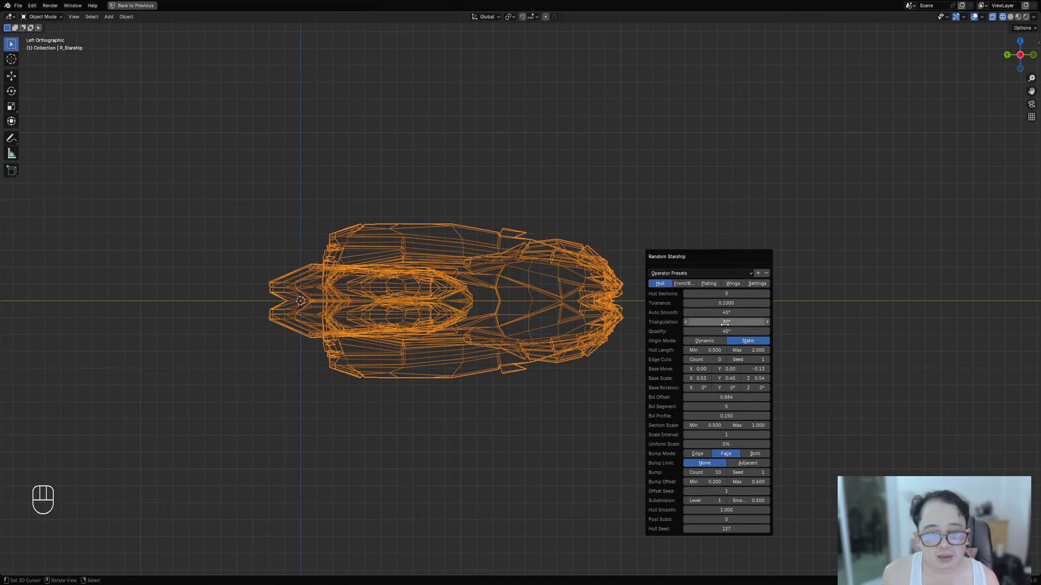
# - Set the hull's Quadify angle to 0° and inspect the wireframe from the top orthographic view
pyautogui.click(725, 331)
pyautogui.write('0')
pyautogui.press('Return')
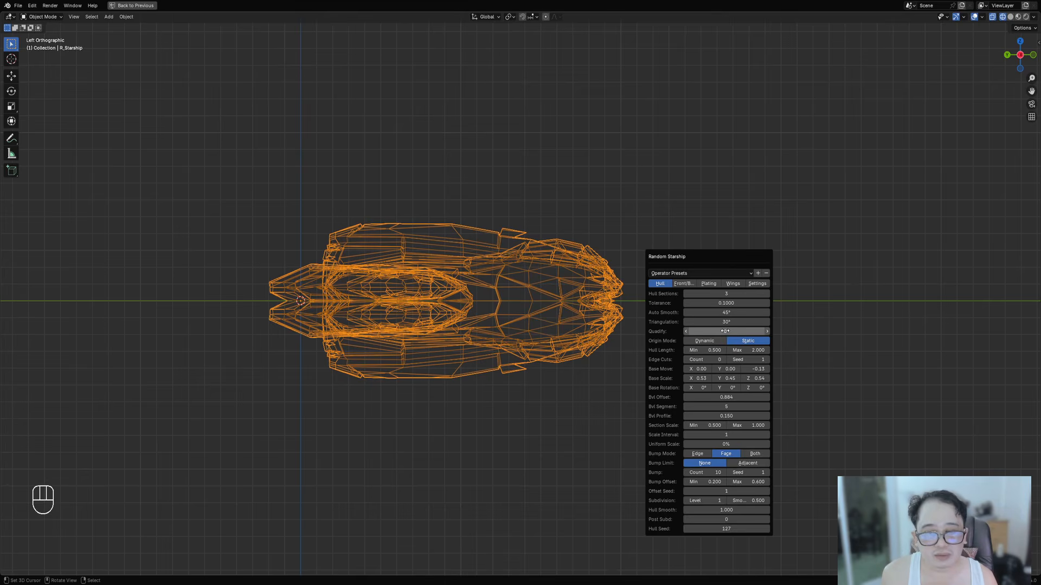
pyautogui.moveTo(725, 331); pyautogui.dragTo(585, 310, button='middle')
pyautogui.press('ctrl+KP_3')
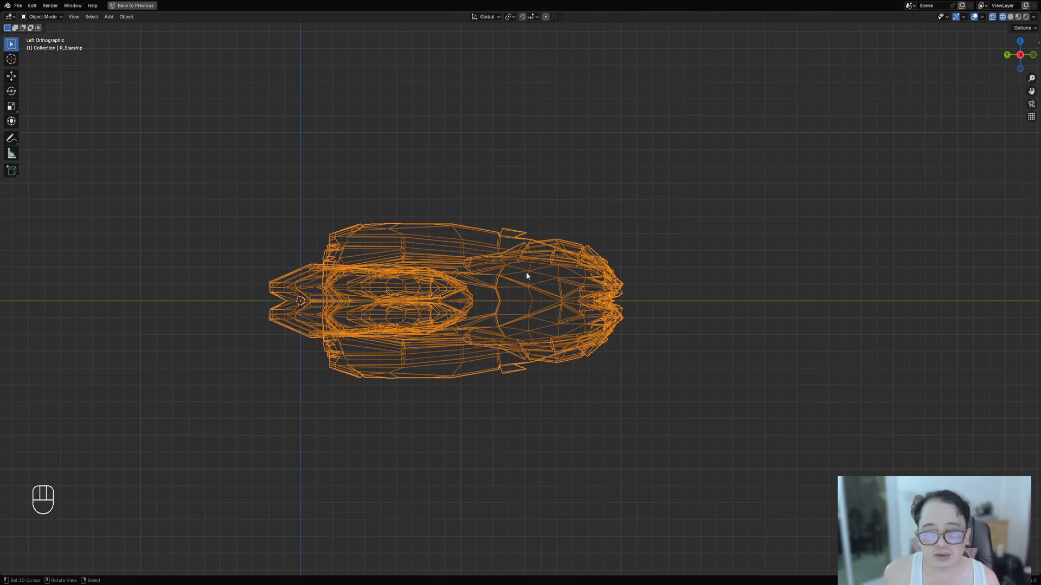
pyautogui.moveTo(542, 272); pyautogui.dragTo(450, 377, button='middle')
# - Set the hull's Triangulation angle to 5° while viewing the wireframe from above
pyautogui.press('F9')
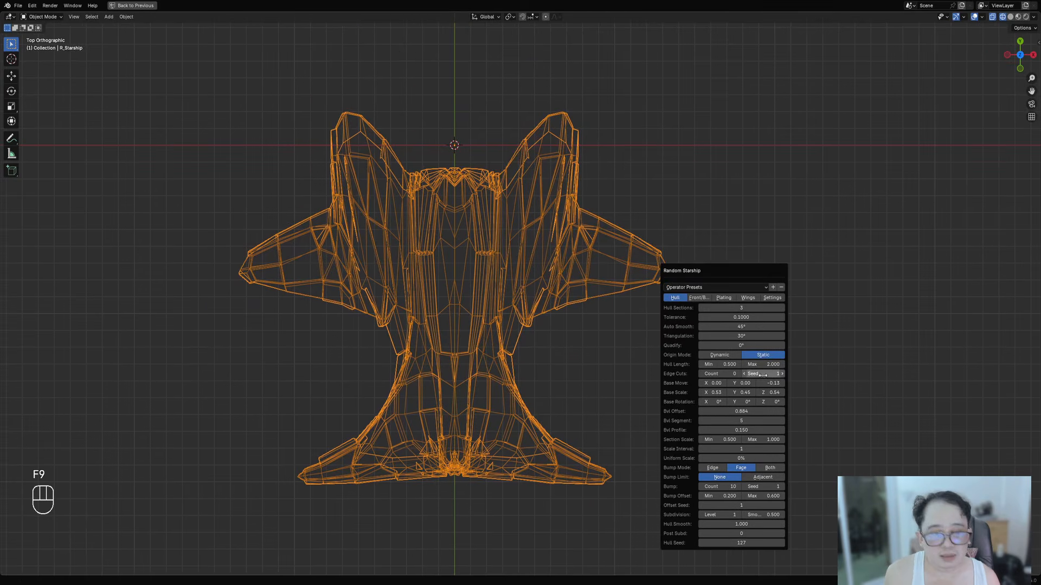
pyautogui.click(741, 336)
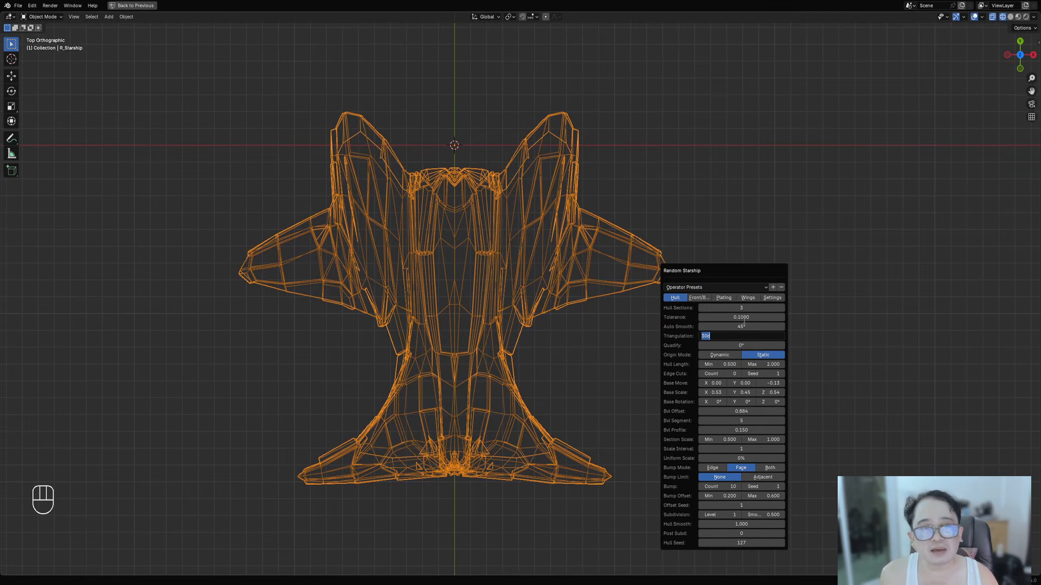
pyautogui.write('5')
pyautogui.press('Return')
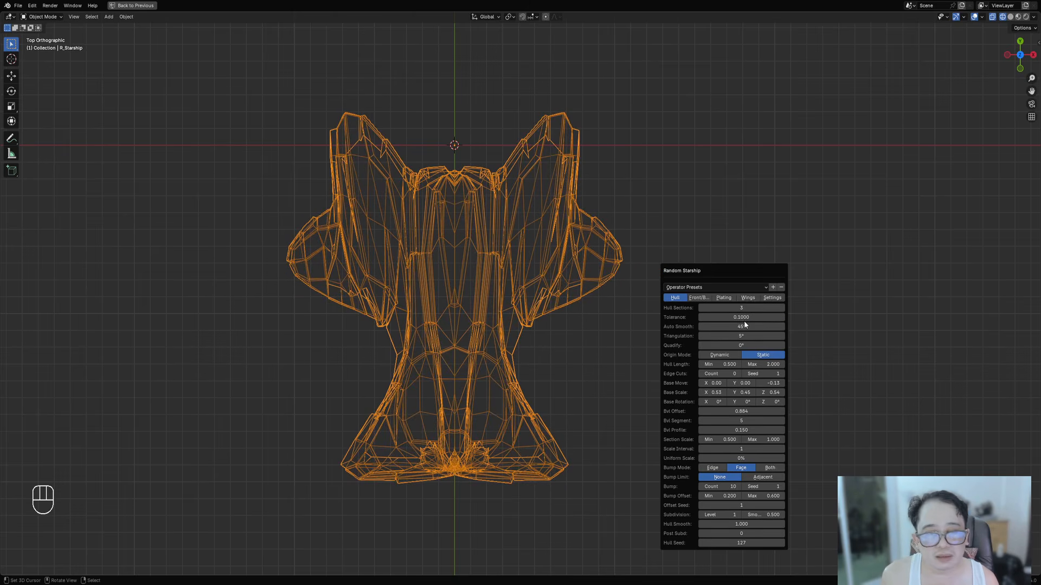
# - Set the hull's Triangulation angle to 90° and return to solid shading in a perspective view
pyautogui.click(738, 336)
pyautogui.write('50')
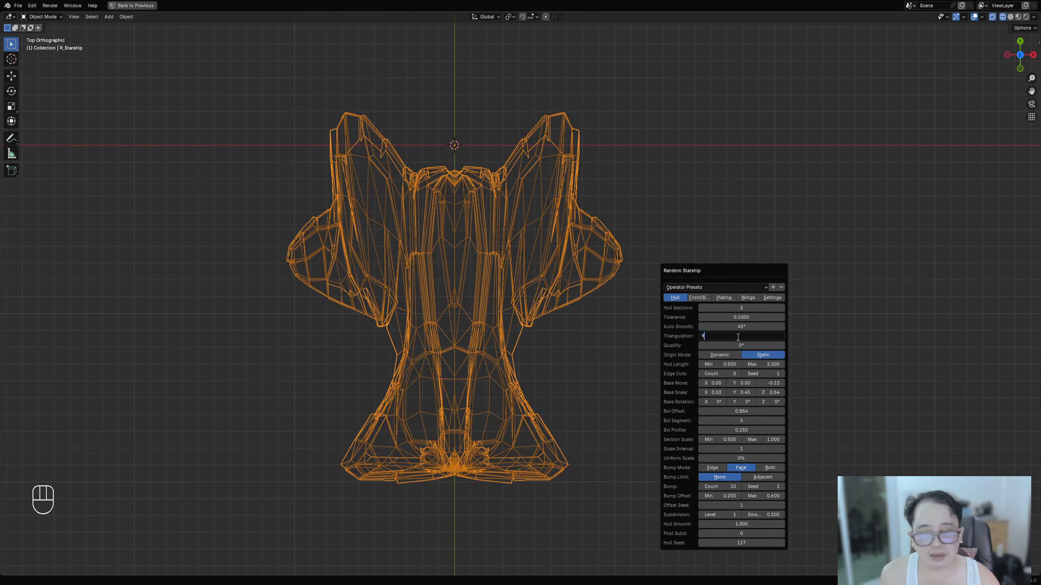
pyautogui.press('Return')
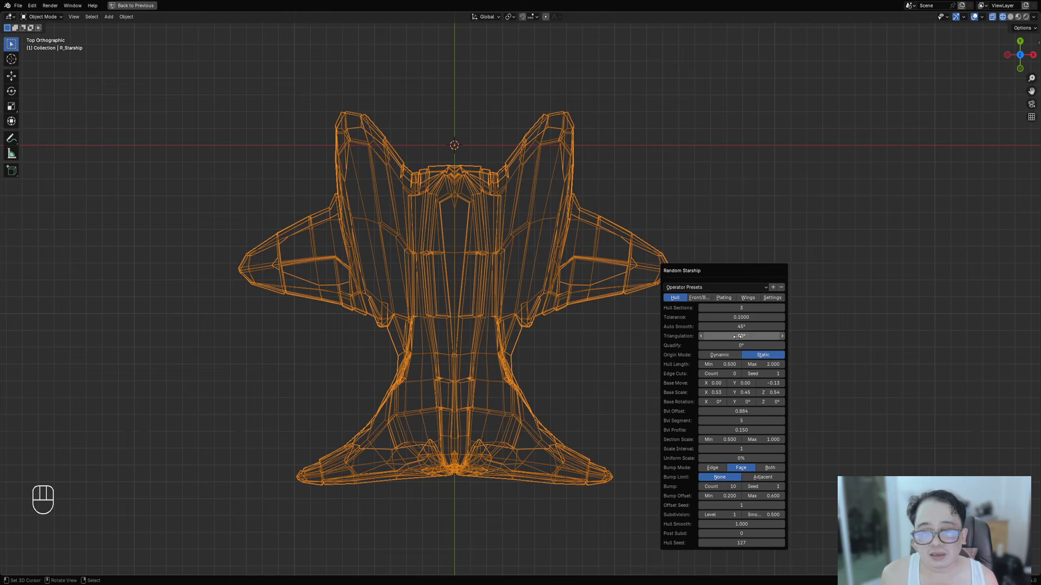
pyautogui.moveTo(508, 379)
pyautogui.mouseDown(button='middle')
pyautogui.moveTo(477, 330)
pyautogui.moveTo(739, 293)
pyautogui.moveTo(721, 316)
pyautogui.moveTo(640, 312)
pyautogui.moveTo(629, 332)
pyautogui.moveTo(637, 242)
pyautogui.mouseUp(button='middle')
pyautogui.hotkey('shift', 'z')
pyautogui.press('F9')
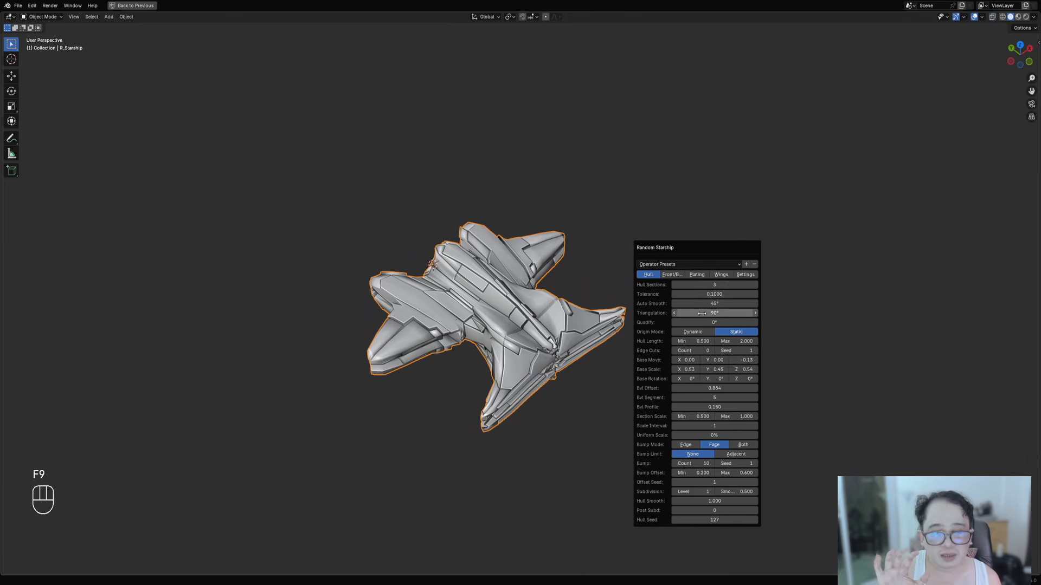
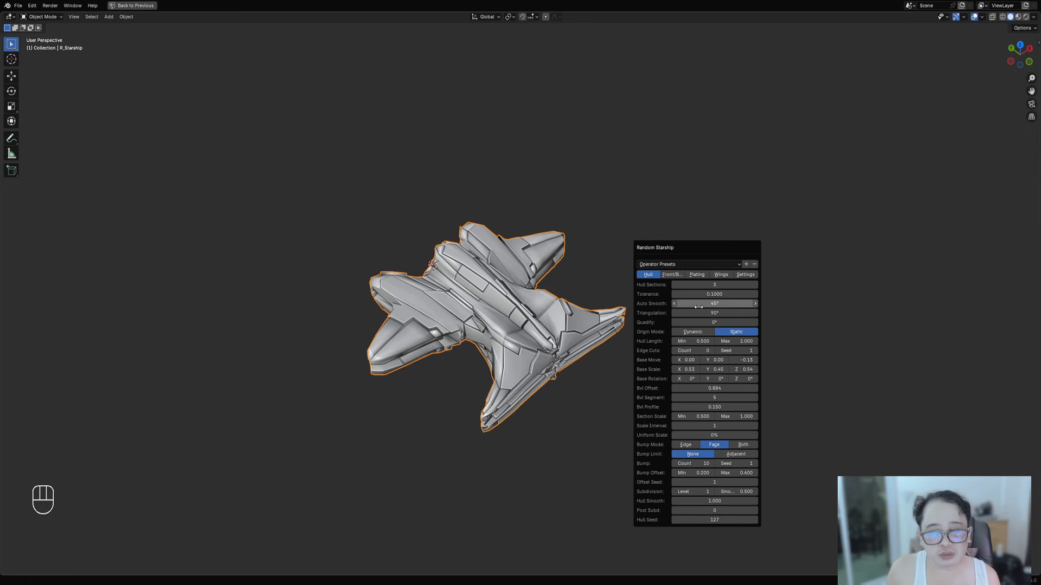
# - Keep the hull's Triangulation angle at 90° and set its Quadify angle to 30°
pyautogui.click(710, 313)
pyautogui.write('90')
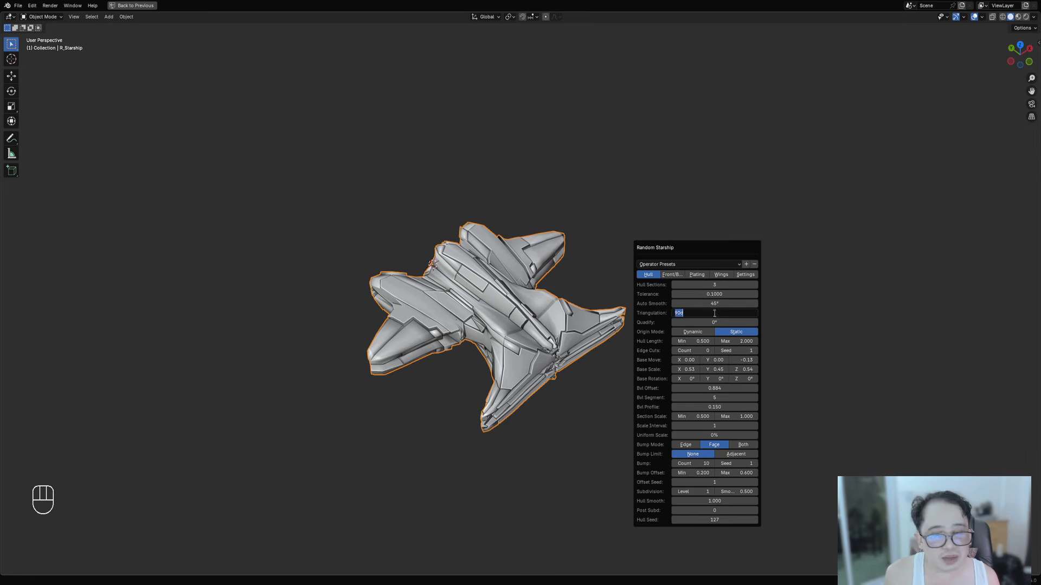
pyautogui.press('Return')
pyautogui.click(715, 320)
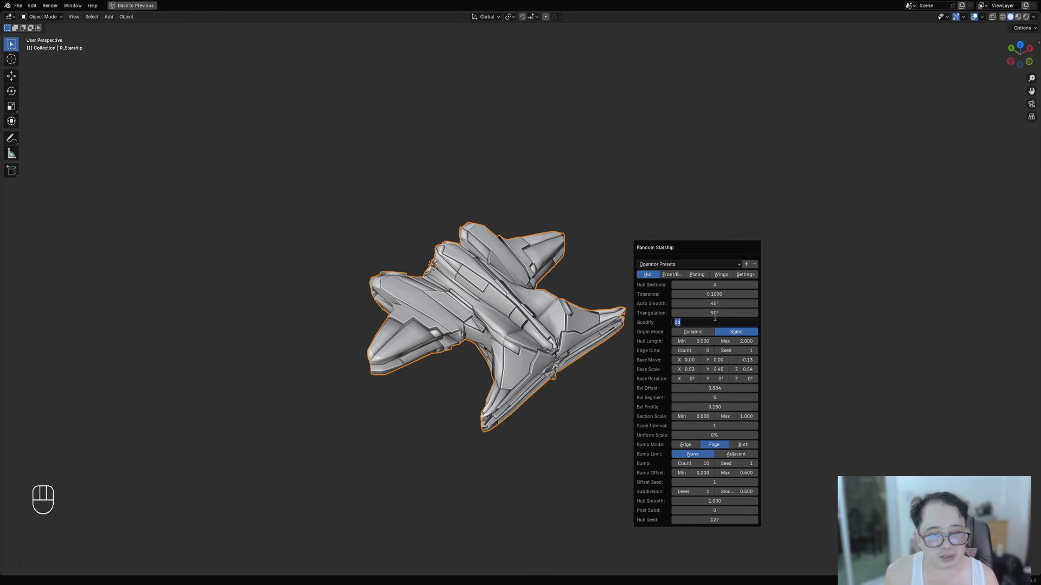
pyautogui.write('3')
pyautogui.press('Return')
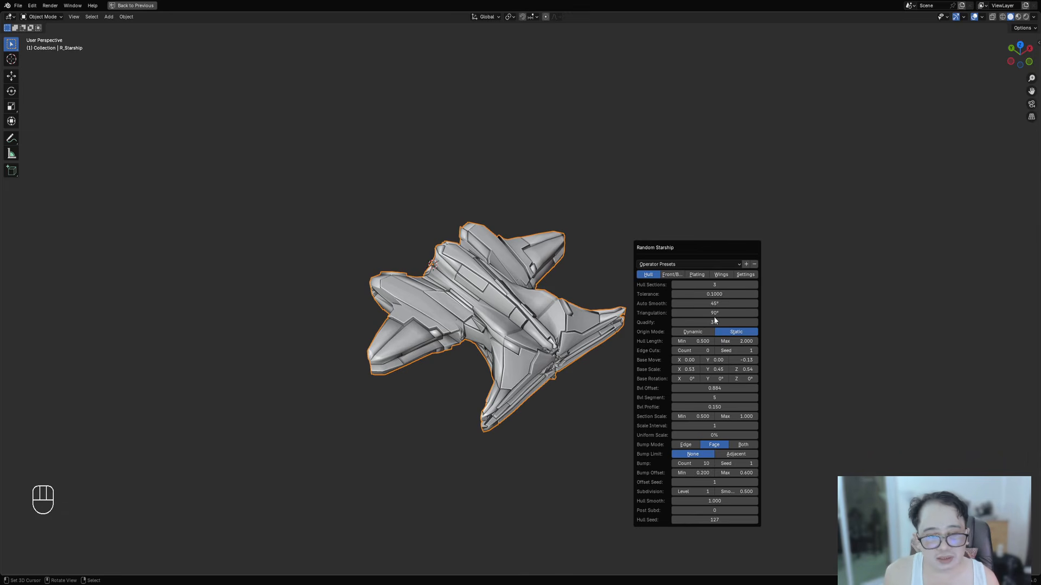
# - Set the hull's Quadify angle to 45° in the top wireframe view and return to solid shading in perspective
pyautogui.hotkey('shift', 'z')
pyautogui.moveTo(785, 204); pyautogui.dragTo(447, 394, button='middle')
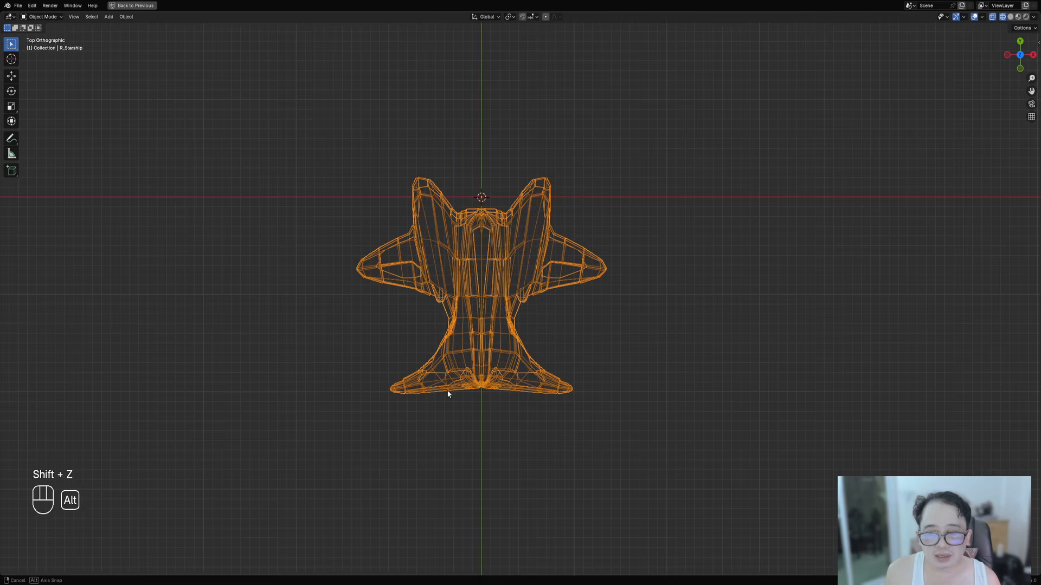
pyautogui.scroll(2, 616, 334)
pyautogui.press('F9')
pyautogui.click(704, 368)
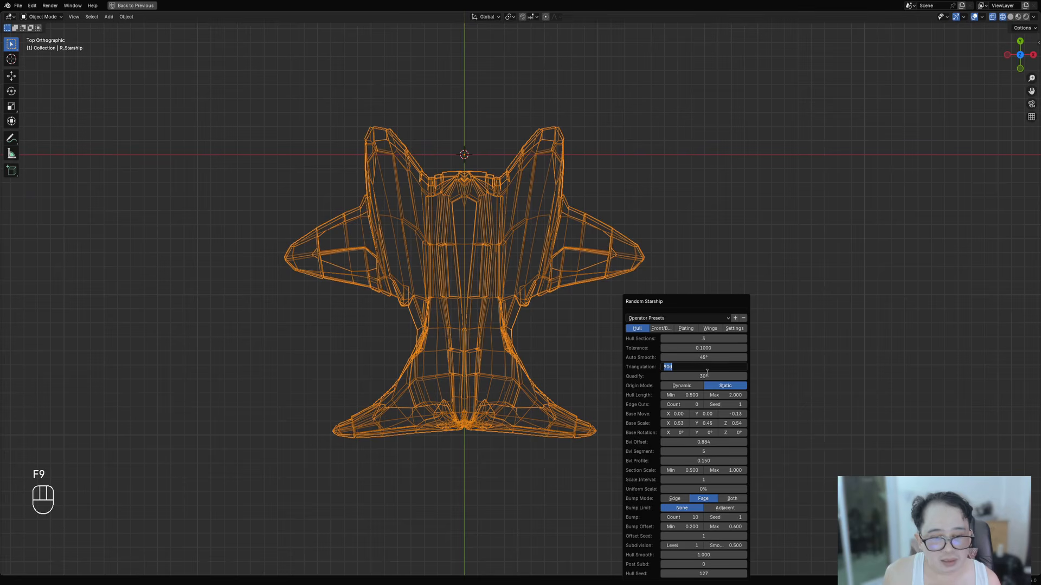
pyautogui.press('Tab')
pyautogui.write('45')
pyautogui.press('Return')
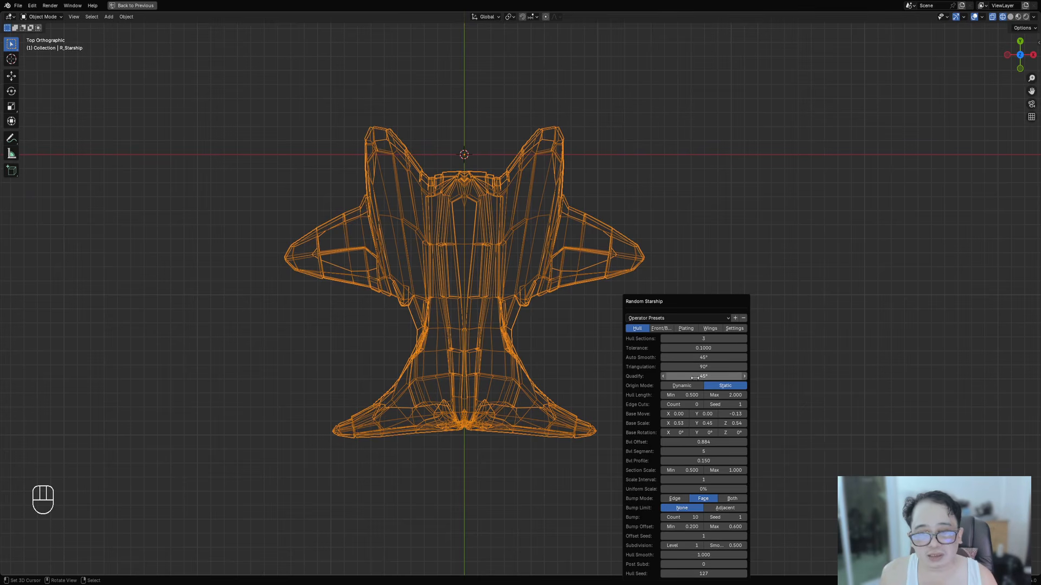
pyautogui.moveTo(320, 446)
pyautogui.mouseDown(button='middle')
pyautogui.moveTo(568, 317)
pyautogui.moveTo(578, 336)
pyautogui.moveTo(632, 341)
pyautogui.moveTo(618, 265)
pyautogui.moveTo(601, 299)
pyautogui.moveTo(618, 336)
pyautogui.mouseUp(button='middle')
pyautogui.hotkey('shift', 'z')
pyautogui.scroll(3, 618, 337)
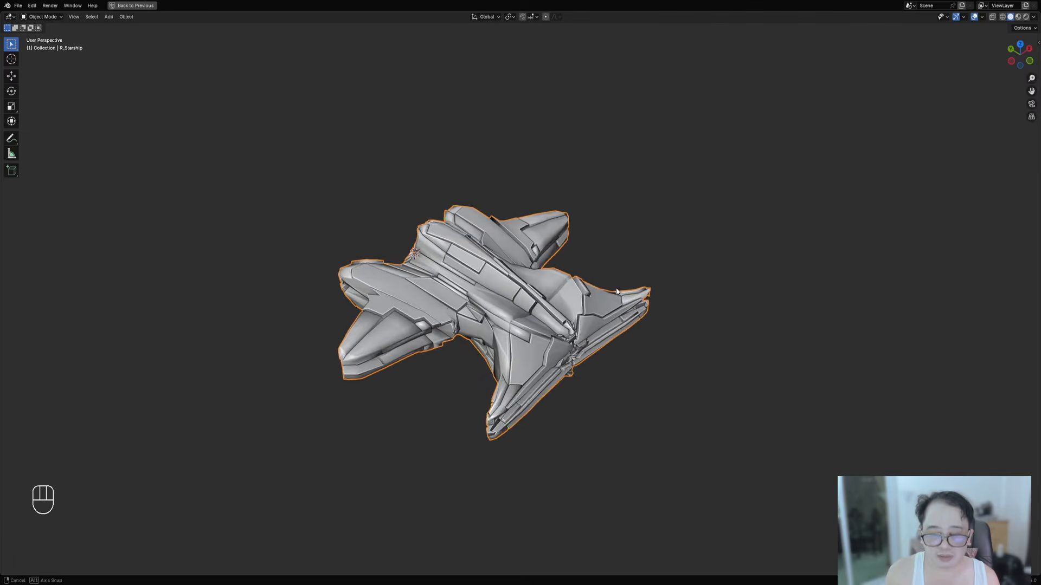
# - Raise the Hull Seed to 131 and inspect the starship from the top and in perspective
pyautogui.press('F9')
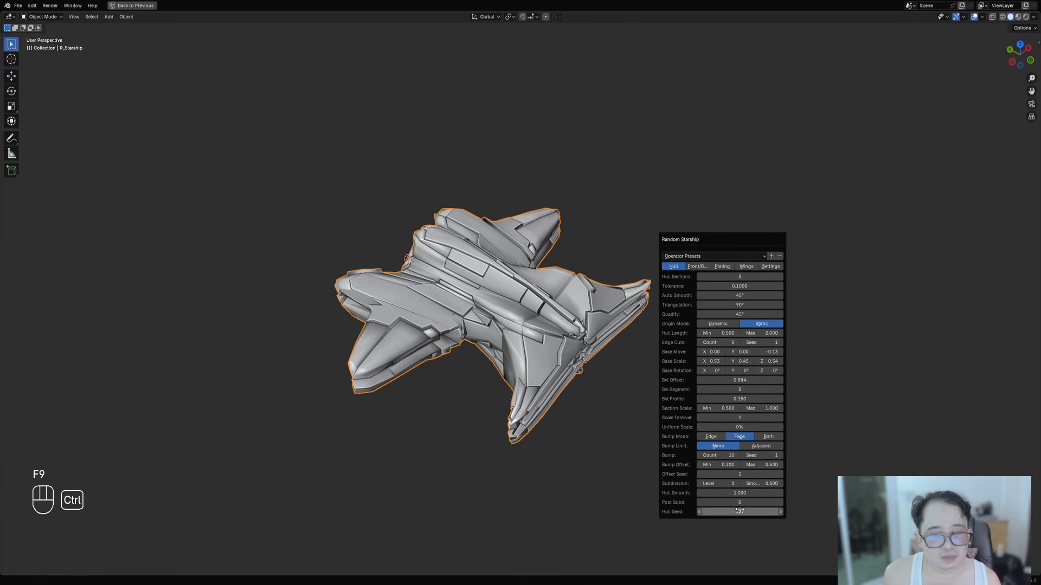
pyautogui.keyDown('ctrl'); pyautogui.scroll(1, 739, 511); pyautogui.keyUp('ctrl')
pyautogui.keyDown('ctrl'); pyautogui.scroll(3, 739, 512); pyautogui.keyUp('ctrl')
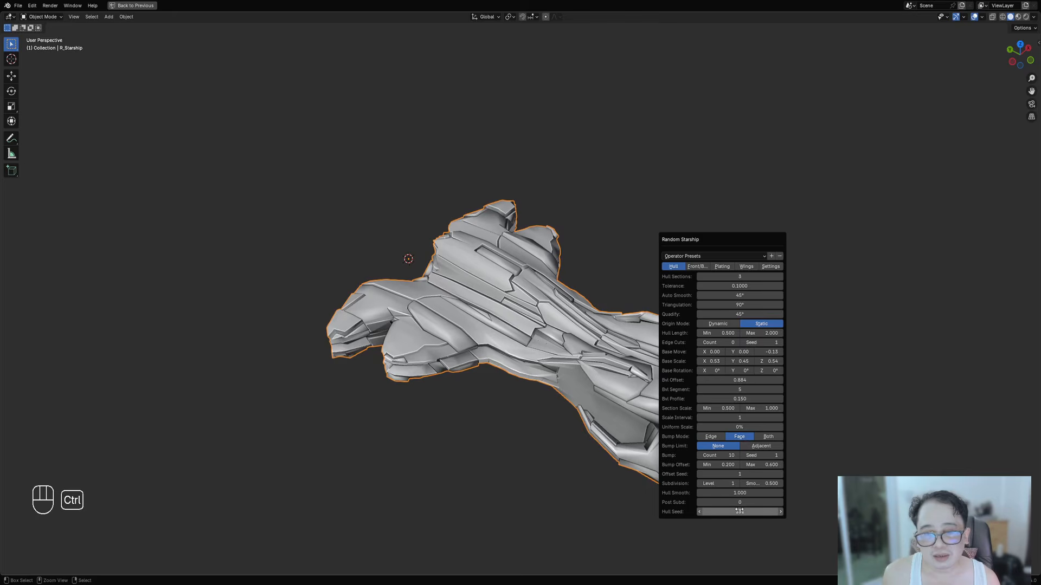
pyautogui.keyDown('ctrl'); pyautogui.moveTo(665, 503); pyautogui.dragTo(547, 227, button='middle'); pyautogui.keyUp('ctrl')
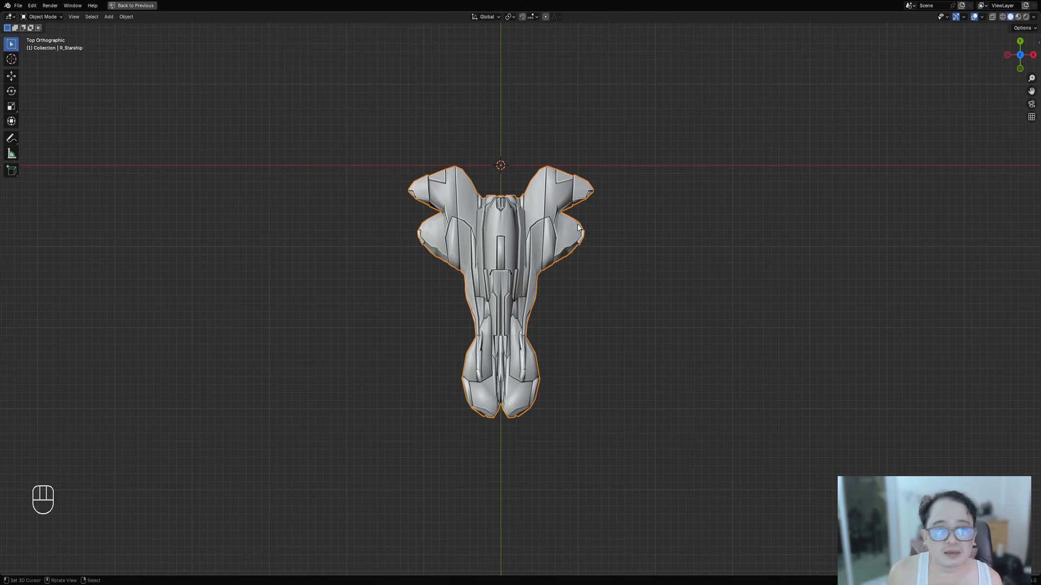
pyautogui.moveTo(578, 244); pyautogui.dragTo(644, 233, button='middle')
# - Browse further hull variations, settle on Hull Seed 140, and inspect the starship from another angle
pyautogui.press('F9')
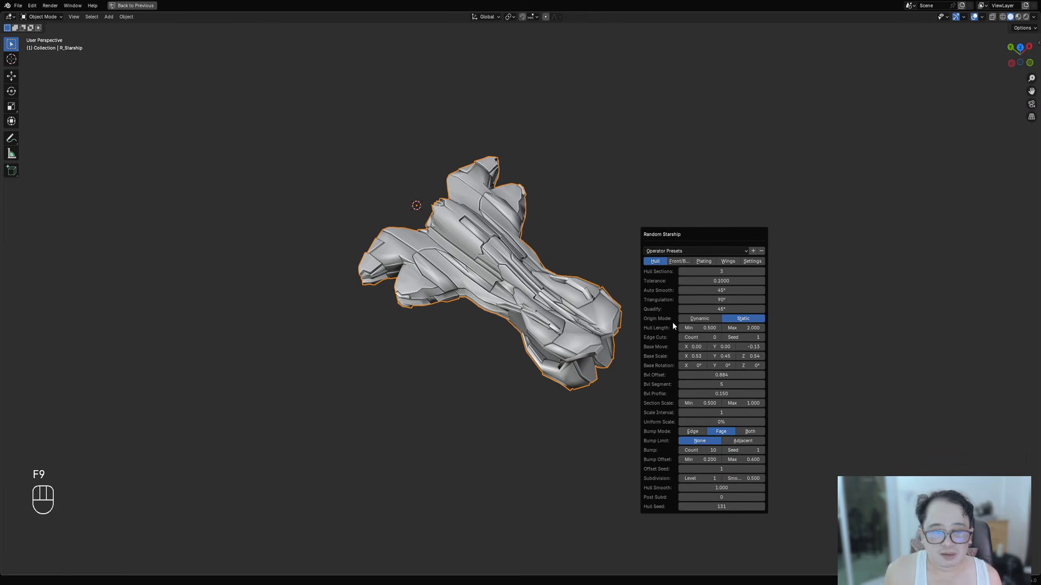
pyautogui.keyDown('ctrl'); pyautogui.scroll(1, 705, 506); pyautogui.keyUp('ctrl')
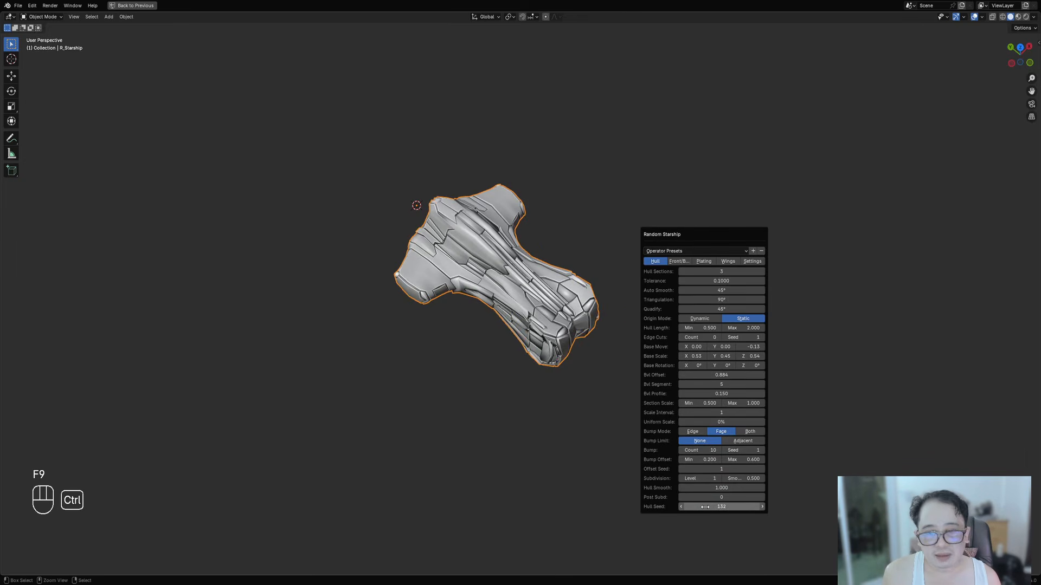
pyautogui.keyDown('ctrl'); pyautogui.scroll(4, 704, 507); pyautogui.keyUp('ctrl')
pyautogui.keyDown('ctrl'); pyautogui.scroll(4, 705, 507); pyautogui.keyUp('ctrl')
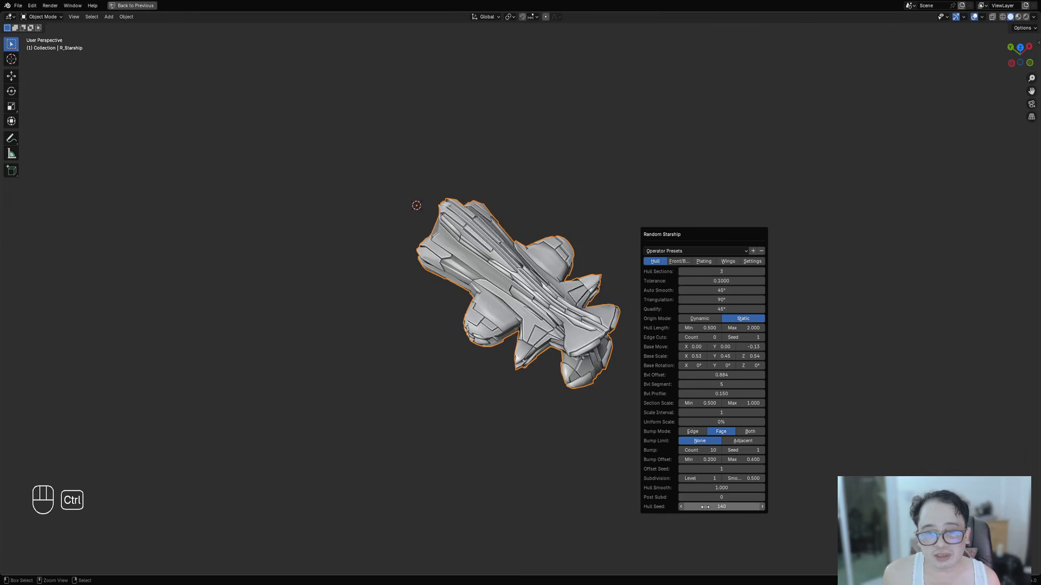
pyautogui.keyDown('ctrl'); pyautogui.scroll(2, 704, 507); pyautogui.keyUp('ctrl')
pyautogui.keyDown('ctrl'); pyautogui.scroll(-2, 704, 507); pyautogui.keyUp('ctrl')
pyautogui.moveTo(607, 336); pyautogui.dragTo(680, 262, button='middle')
# - Browse more hull variations up to seed 148 and settle on Hull Seed 147
pyautogui.press('F9')
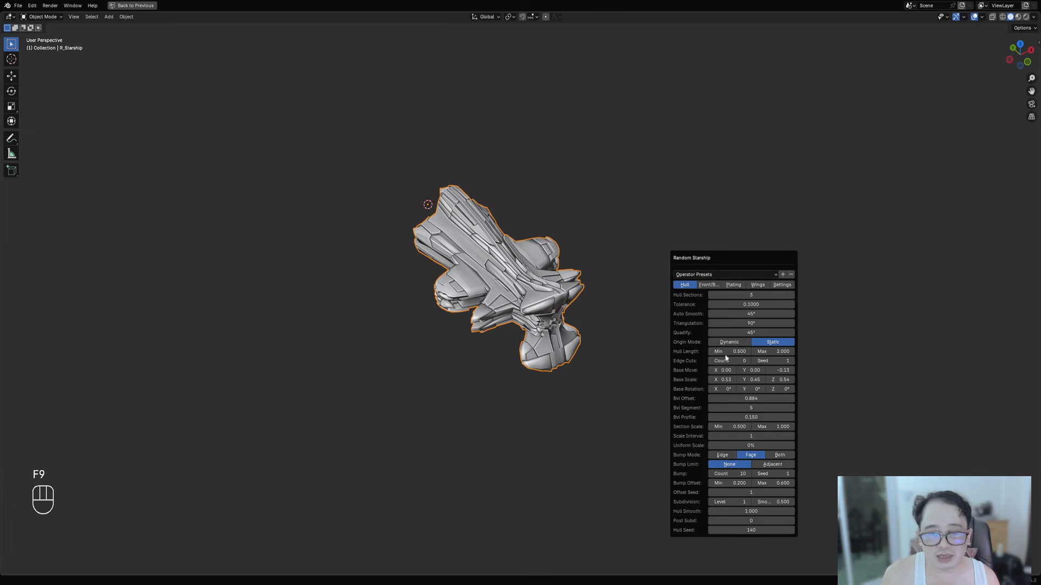
pyautogui.keyDown('ctrl'); pyautogui.scroll(2, 751, 530); pyautogui.keyUp('ctrl')
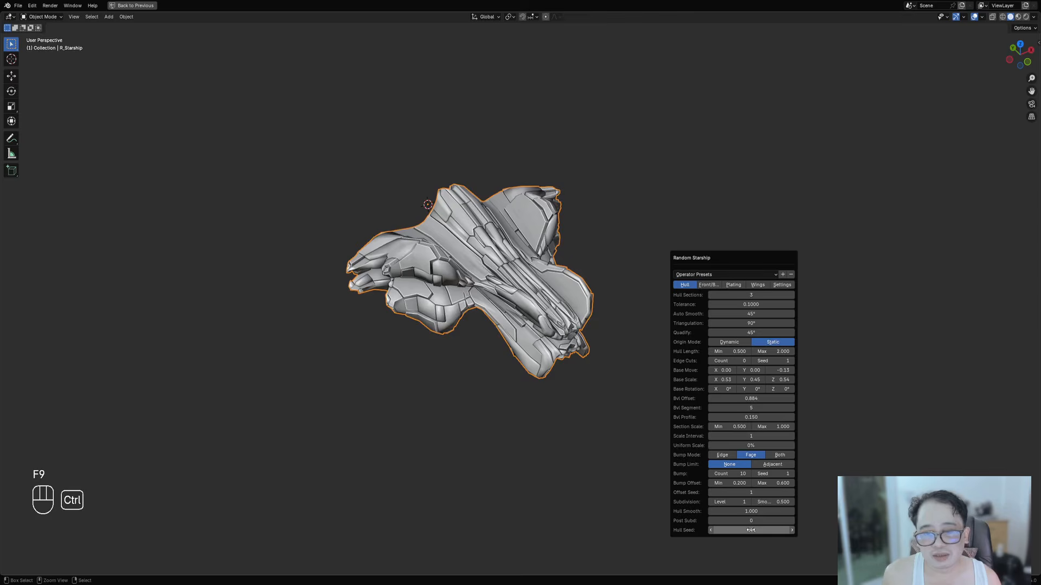
pyautogui.keyDown('ctrl'); pyautogui.scroll(2, 750, 530); pyautogui.keyUp('ctrl')
pyautogui.keyDown('ctrl'); pyautogui.scroll(1, 751, 531); pyautogui.keyUp('ctrl')
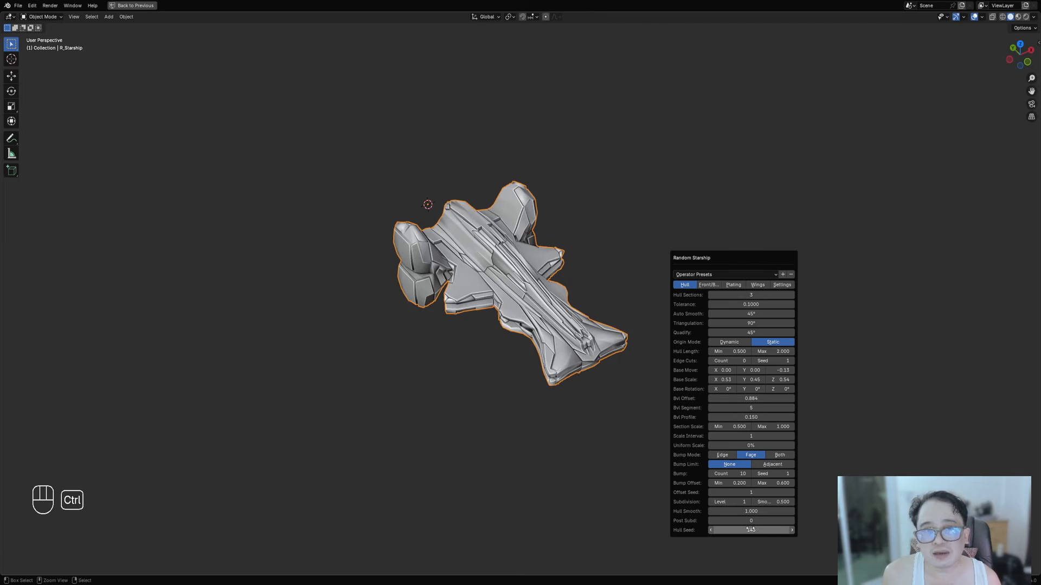
pyautogui.keyDown('ctrl'); pyautogui.scroll(1, 751, 530); pyautogui.keyUp('ctrl')
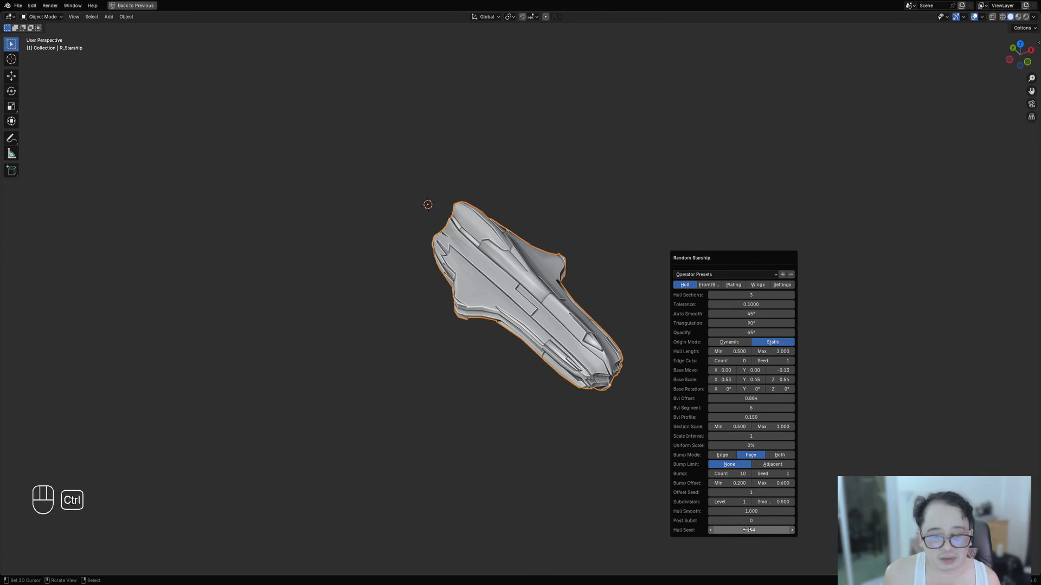
pyautogui.keyDown('ctrl'); pyautogui.scroll(4, 748, 530); pyautogui.keyUp('ctrl')
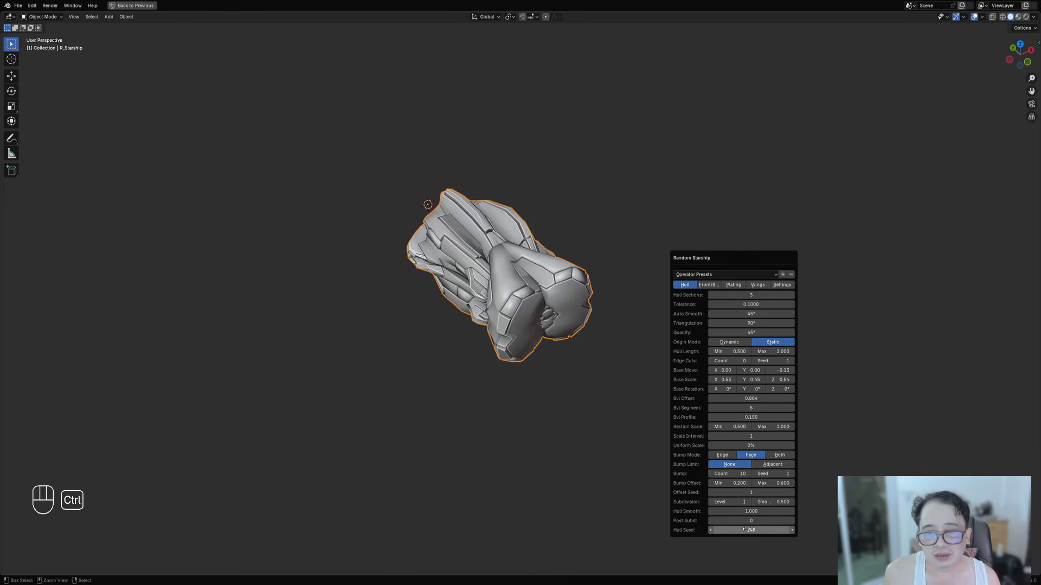
pyautogui.keyDown('ctrl'); pyautogui.scroll(-1, 747, 530); pyautogui.keyUp('ctrl')
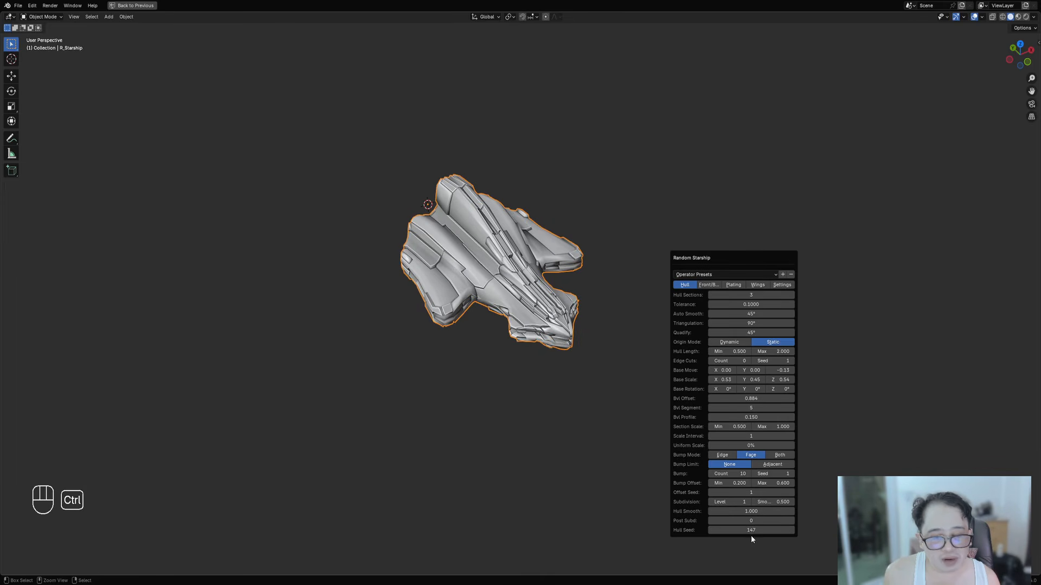
# - Browse further hull variations, settle on Hull Seed 155, and inspect the starship from the side
pyautogui.moveTo(710, 257); pyautogui.dragTo(688, 150)
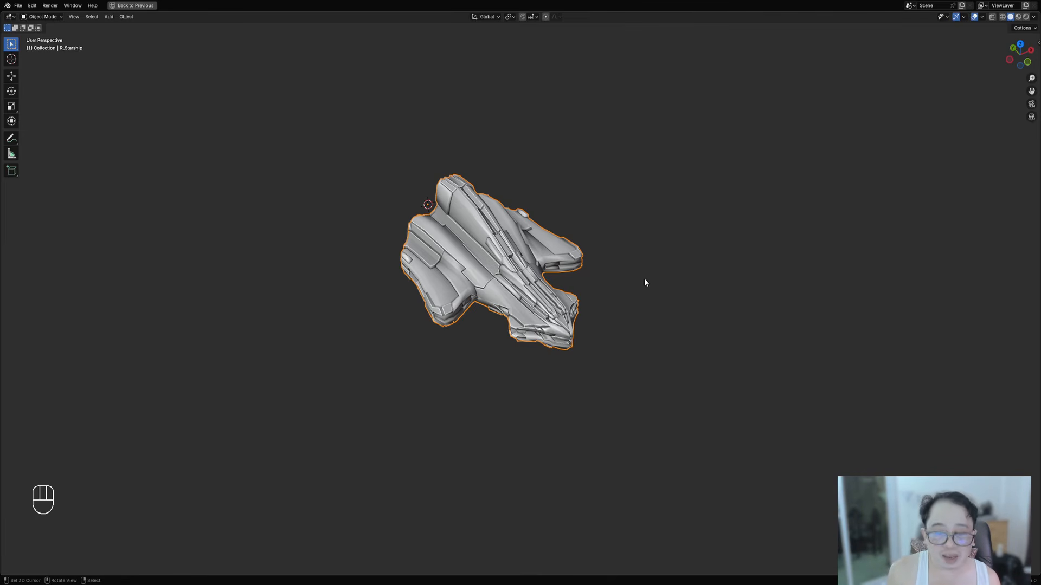
pyautogui.press('F9')
pyautogui.moveTo(669, 257); pyautogui.dragTo(662, 171)
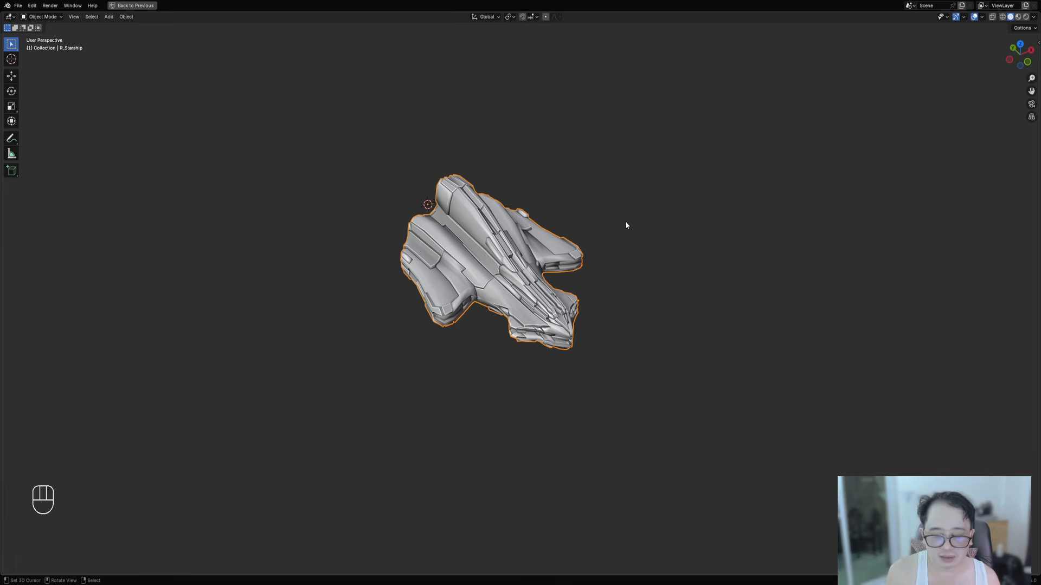
pyautogui.press('F9')
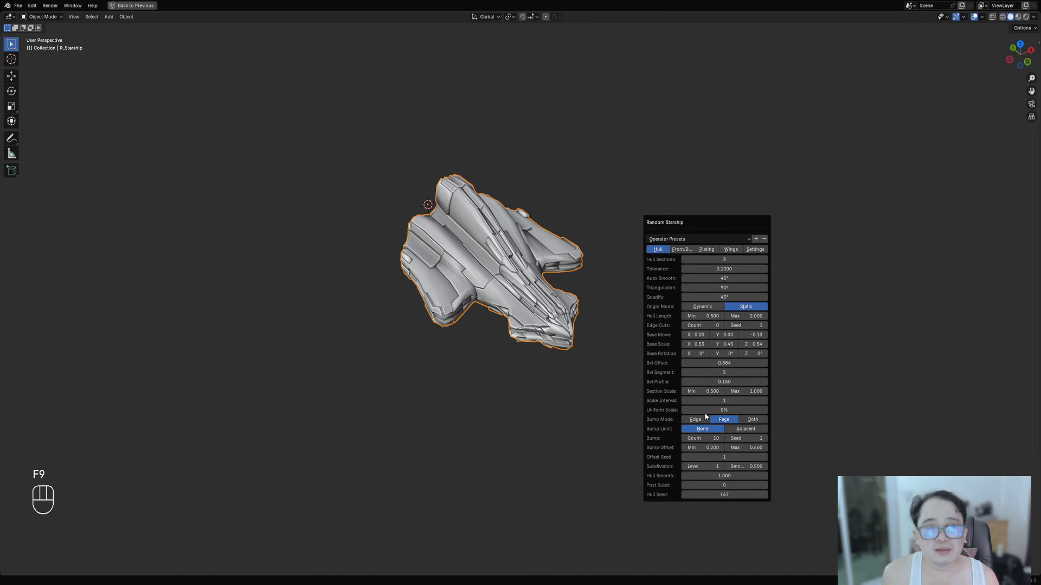
pyautogui.moveTo(678, 226); pyautogui.dragTo(685, 174)
pyautogui.keyDown('ctrl'); pyautogui.scroll(1, 735, 448); pyautogui.keyUp('ctrl')
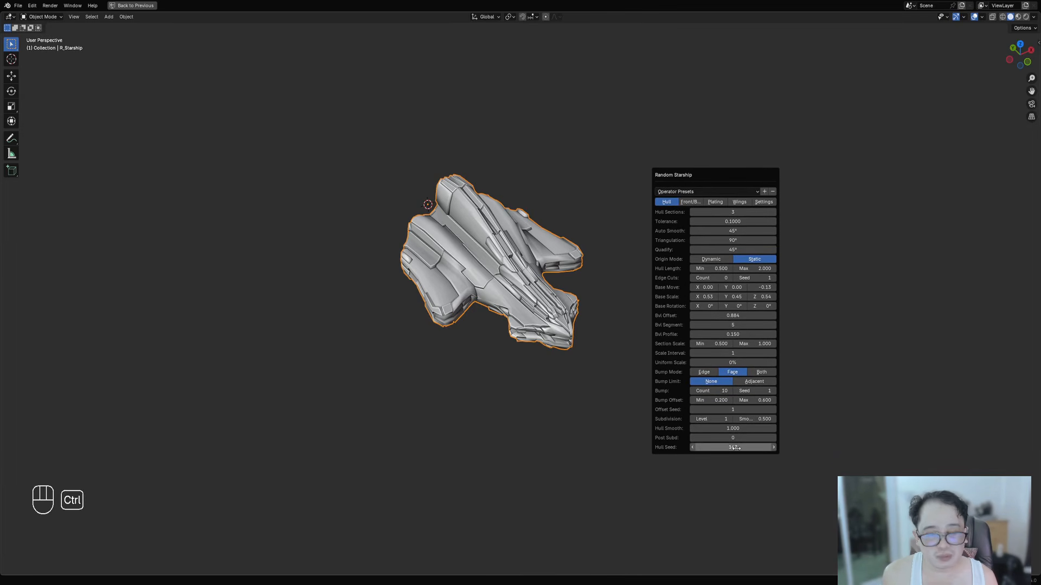
pyautogui.keyDown('ctrl'); pyautogui.scroll(4, 734, 447); pyautogui.keyUp('ctrl')
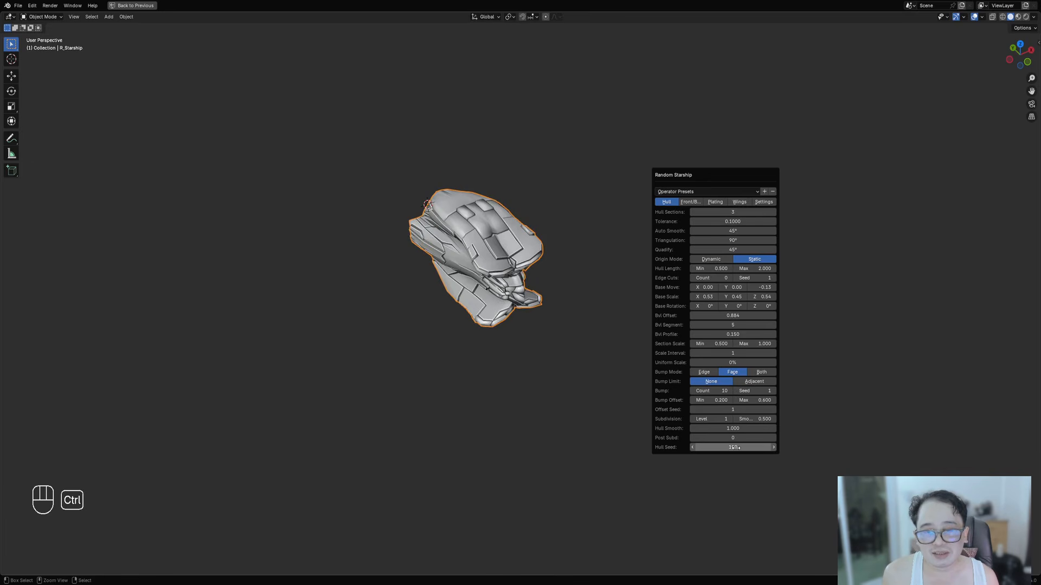
pyautogui.keyDown('ctrl'); pyautogui.scroll(1, 734, 447); pyautogui.keyUp('ctrl')
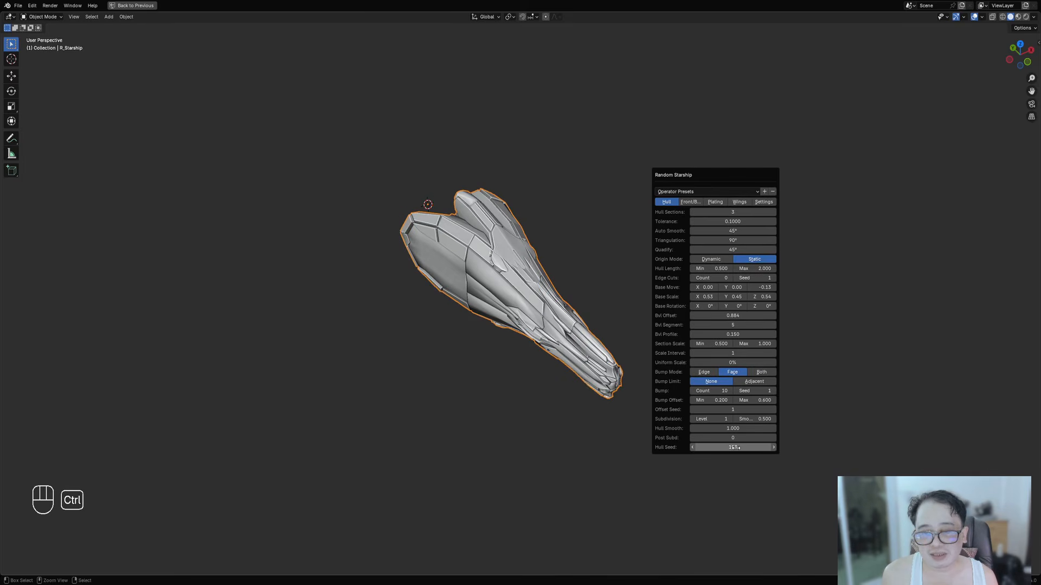
pyautogui.keyDown('ctrl'); pyautogui.scroll(1, 735, 448); pyautogui.keyUp('ctrl')
pyautogui.keyDown('ctrl'); pyautogui.scroll(3, 734, 448); pyautogui.keyUp('ctrl')
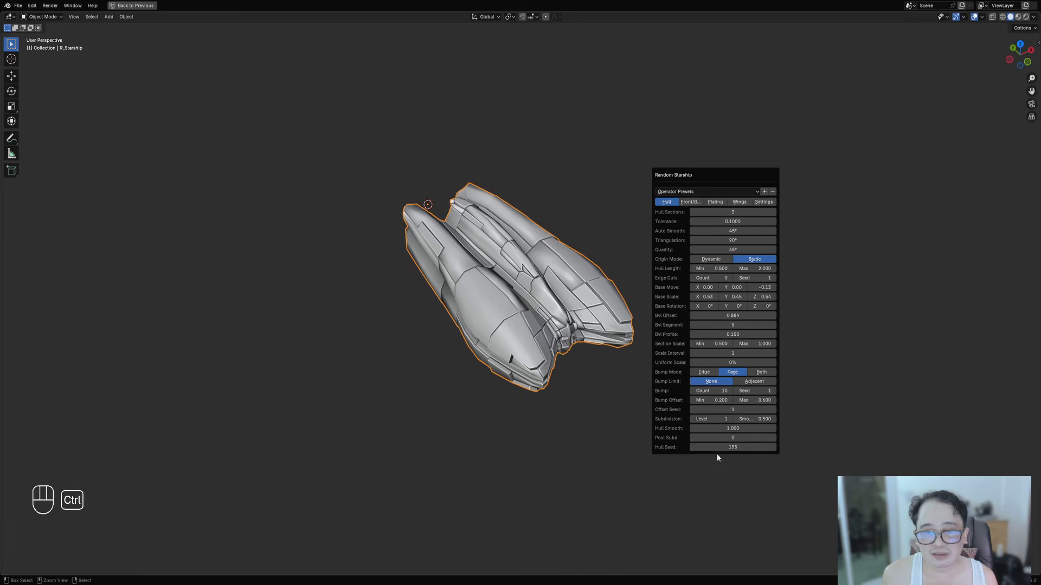
pyautogui.moveTo(527, 371); pyautogui.dragTo(559, 322, button='middle')
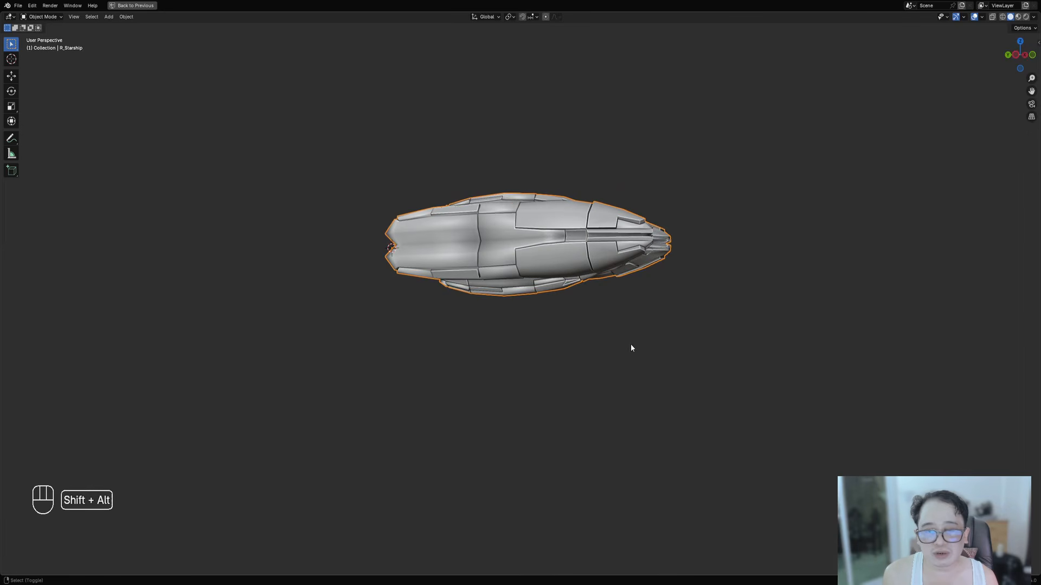
# - Hide the viewport overlays, then raise the Hull Seed to 156 and view the starship from several angles
pyautogui.hotkey('shift', 'alt', 'z')
pyautogui.moveTo(630, 349); pyautogui.dragTo(645, 300, button='middle')
pyautogui.press('F9')
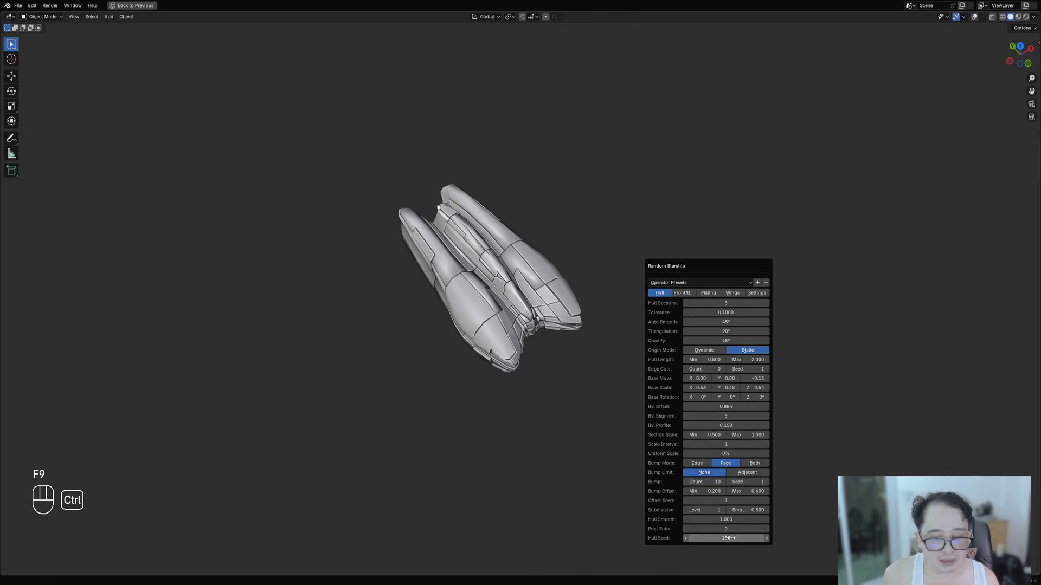
pyautogui.keyDown('ctrl'); pyautogui.scroll(1, 732, 538); pyautogui.keyUp('ctrl')
pyautogui.moveTo(483, 443); pyautogui.dragTo(629, 261, button='middle')
pyautogui.press('F9')
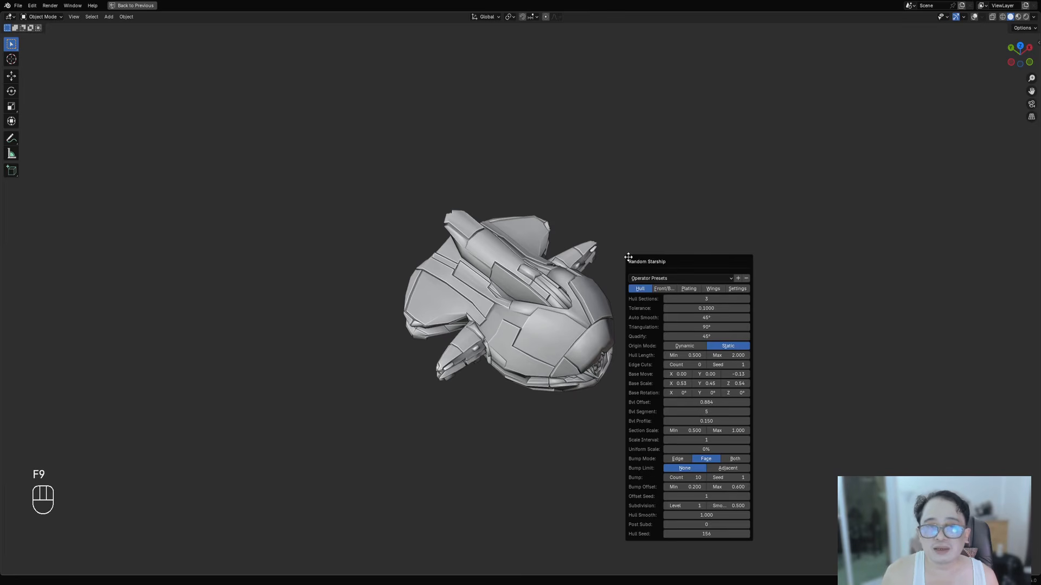
pyautogui.moveTo(653, 263); pyautogui.dragTo(656, 210)
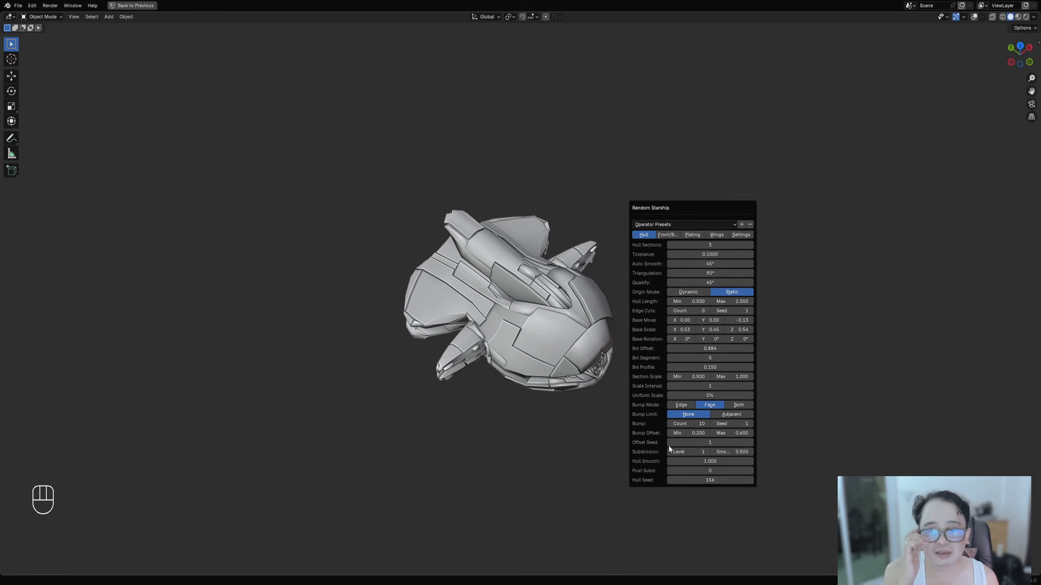
pyautogui.moveTo(537, 386); pyautogui.dragTo(648, 360, button='middle')
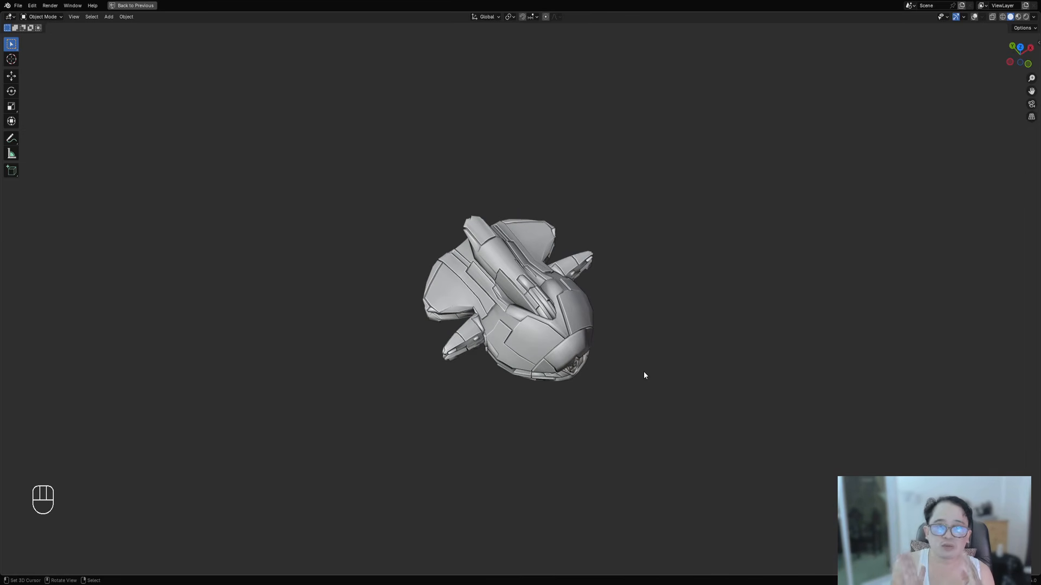
# - Raise the Hull Seed to 157 and view the new starship in perspective
pyautogui.press('F9')
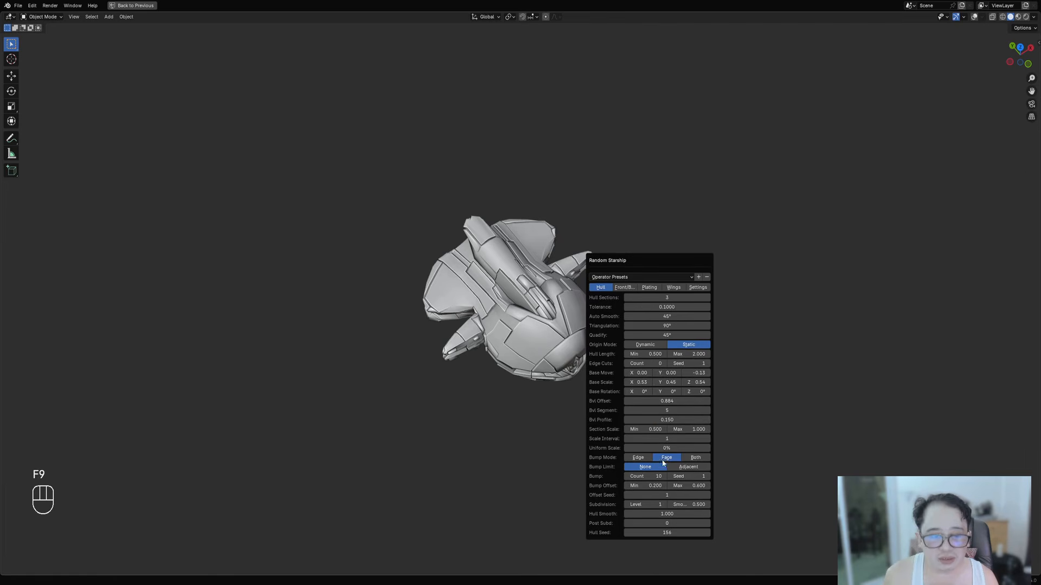
pyautogui.keyDown('ctrl'); pyautogui.scroll(1, 666, 532); pyautogui.keyUp('ctrl')
pyautogui.moveTo(371, 518); pyautogui.dragTo(716, 227, button='middle')
# - Raise the Hull Seed to 158 and inspect the starship up close from several angles
pyautogui.press('F9')
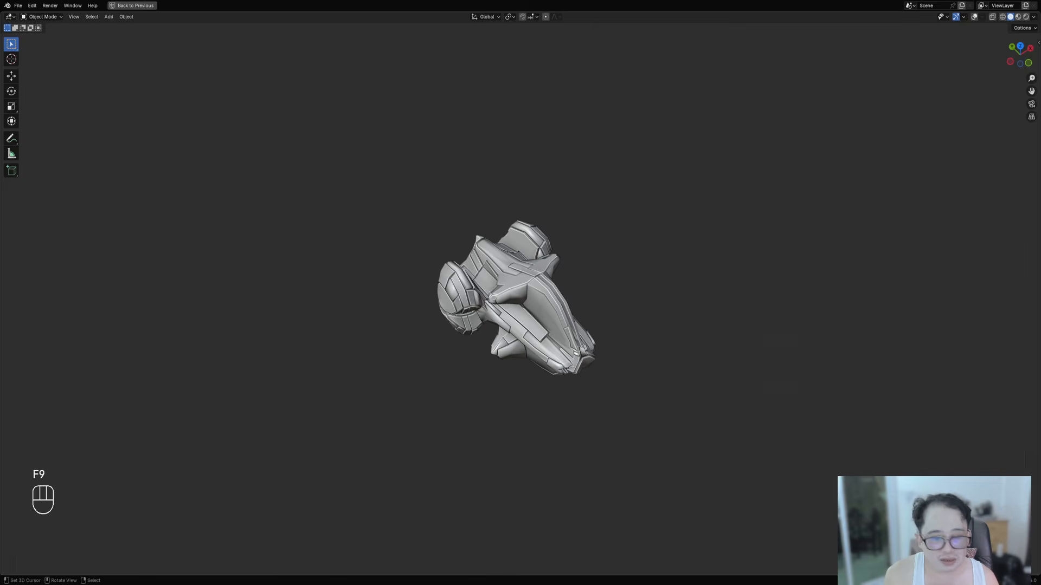
pyautogui.press('F9')
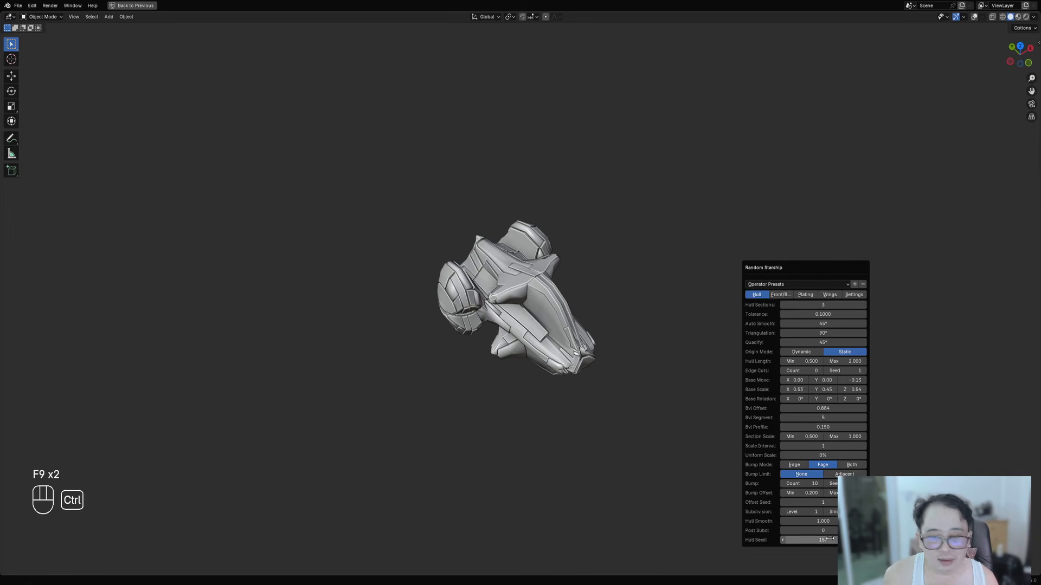
pyautogui.keyDown('ctrl'); pyautogui.scroll(1, 830, 539); pyautogui.keyUp('ctrl')
pyautogui.moveTo(617, 416)
pyautogui.mouseDown(button='middle')
pyautogui.moveTo(635, 382)
pyautogui.moveTo(630, 413)
pyautogui.moveTo(600, 422)
pyautogui.mouseUp(button='middle')
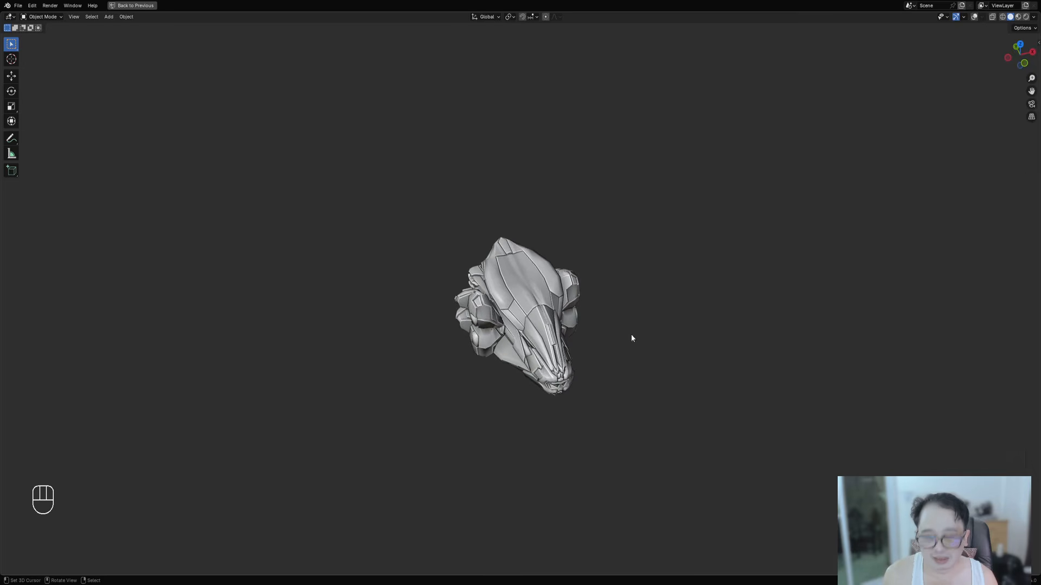
pyautogui.scroll(1, 632, 310)
pyautogui.moveTo(632, 306); pyautogui.dragTo(608, 282, button='middle')
pyautogui.press('F9')
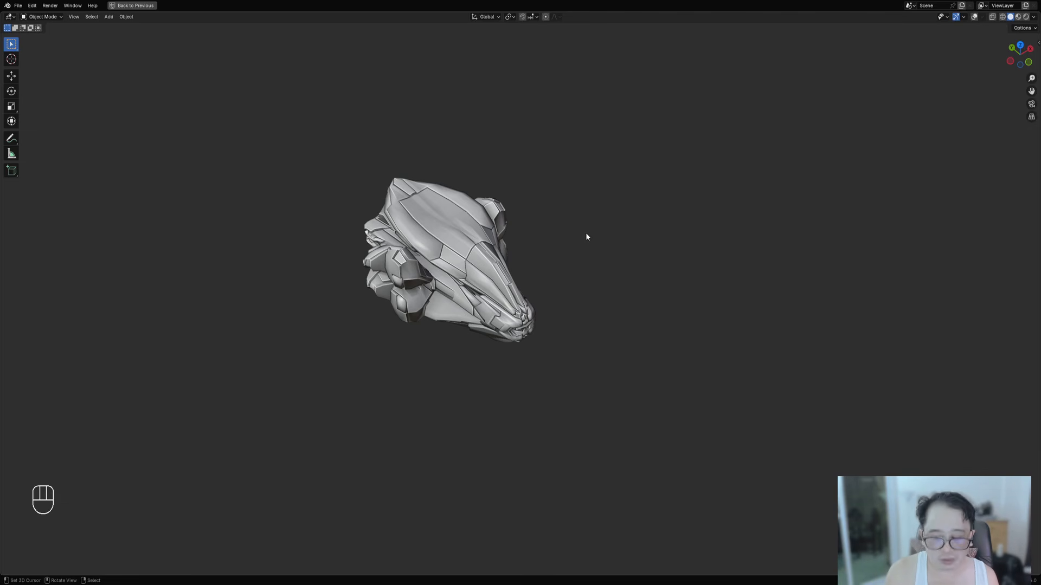
pyautogui.moveTo(586, 234); pyautogui.dragTo(612, 233, button='middle')
pyautogui.press('F9')
pyautogui.press('F9')
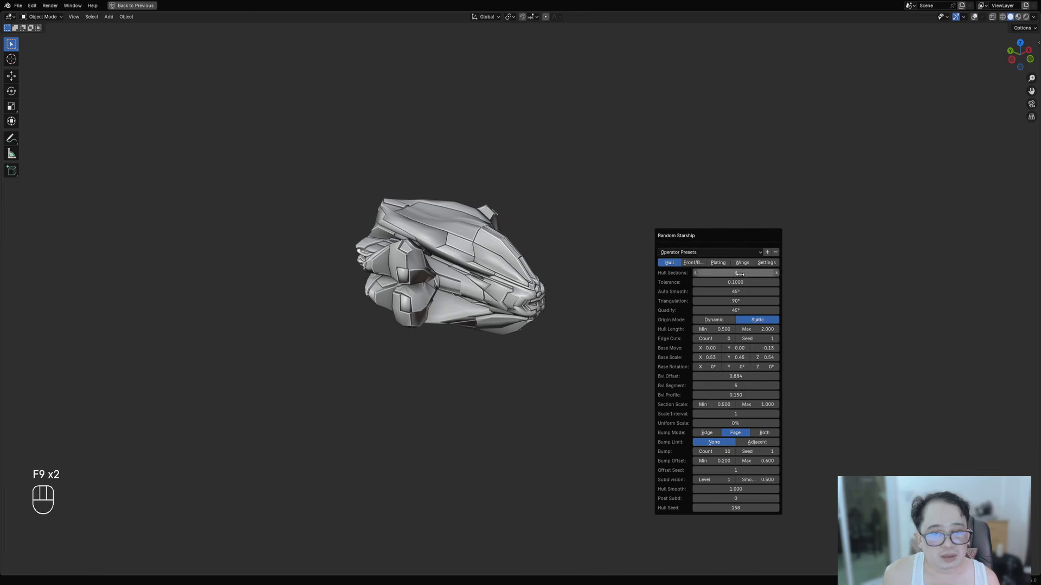
# - Try the next hull variations, settle on Hull Seed 159, and inspect the starship from another angle
pyautogui.moveTo(721, 232); pyautogui.dragTo(730, 150)
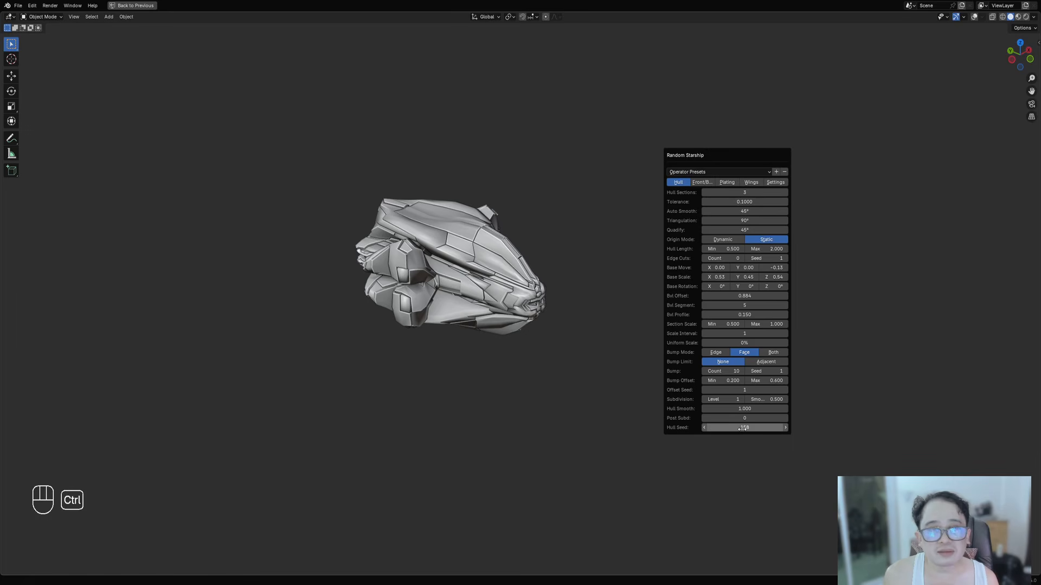
pyautogui.keyDown('ctrl'); pyautogui.scroll(2, 743, 428); pyautogui.keyUp('ctrl')
pyautogui.keyDown('ctrl'); pyautogui.scroll(-1, 743, 428); pyautogui.keyUp('ctrl')
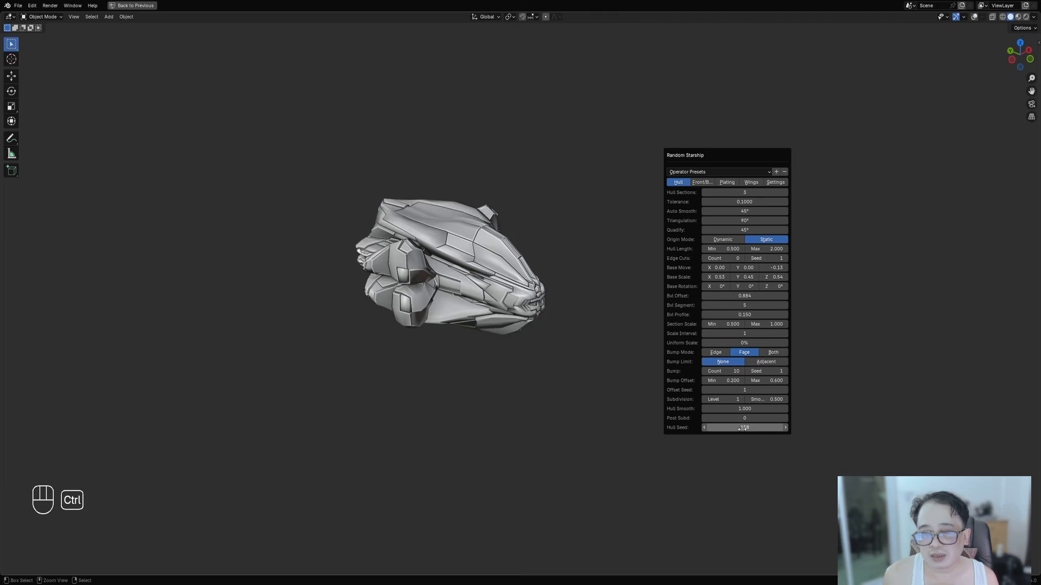
pyautogui.moveTo(488, 353); pyautogui.dragTo(685, 300, button='middle')
# - Raise the Hull Seed to 160 and view the starship from a higher angle
pyautogui.press('F9')
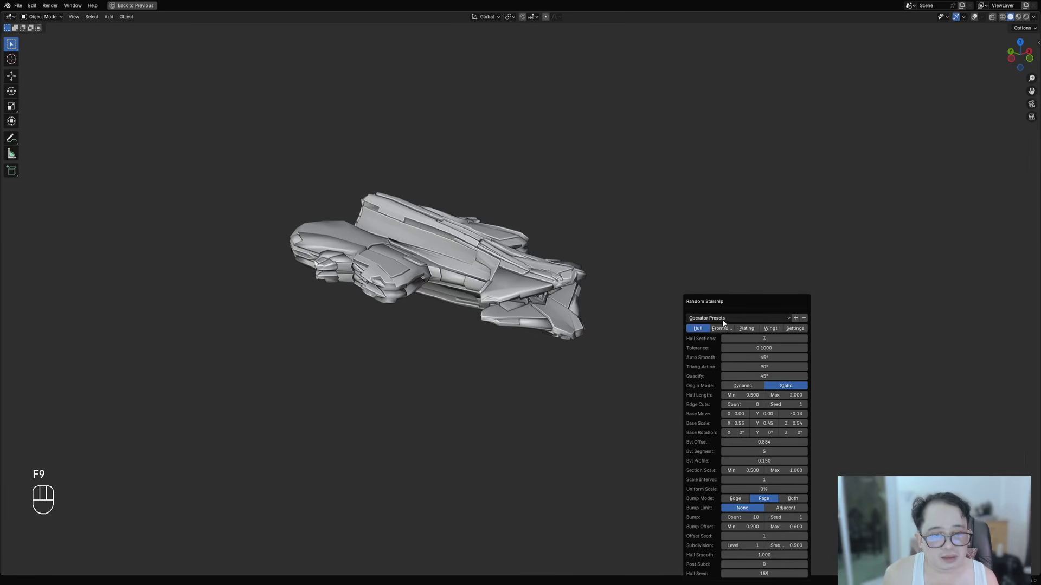
pyautogui.moveTo(721, 302); pyautogui.dragTo(712, 179)
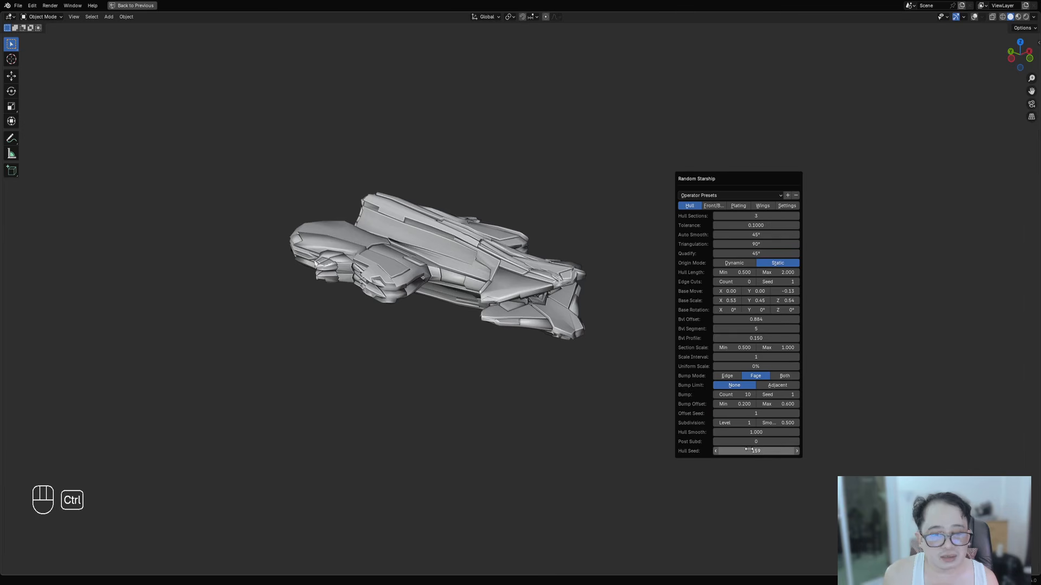
pyautogui.moveTo(624, 379); pyautogui.dragTo(672, 242, button='middle')
# - Browse the hull variations beyond seed 160 and settle on Hull Seed 162
pyautogui.press('F9')
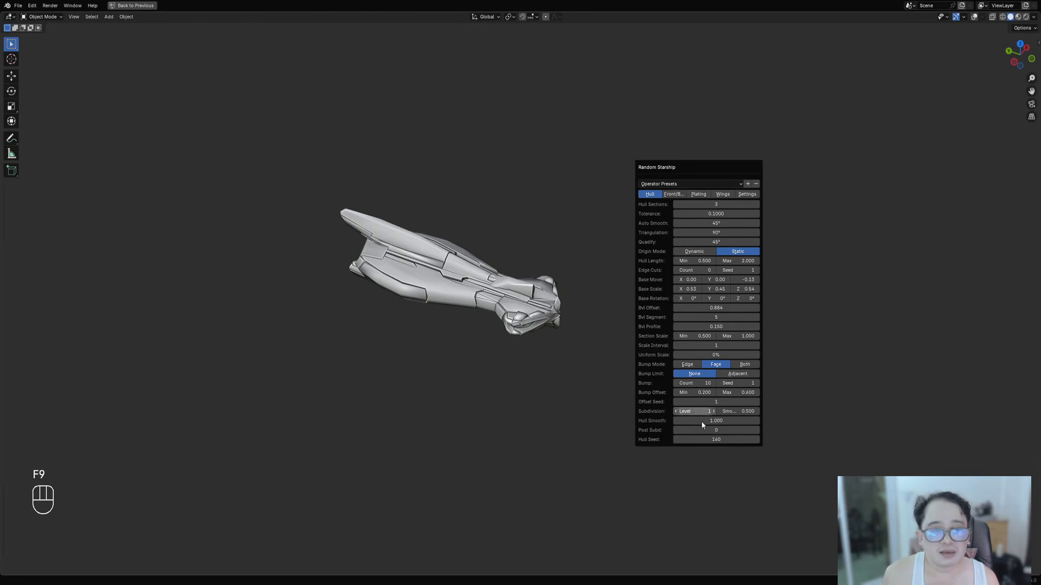
pyautogui.keyDown('ctrl'); pyautogui.scroll(2, 709, 441); pyautogui.keyUp('ctrl')
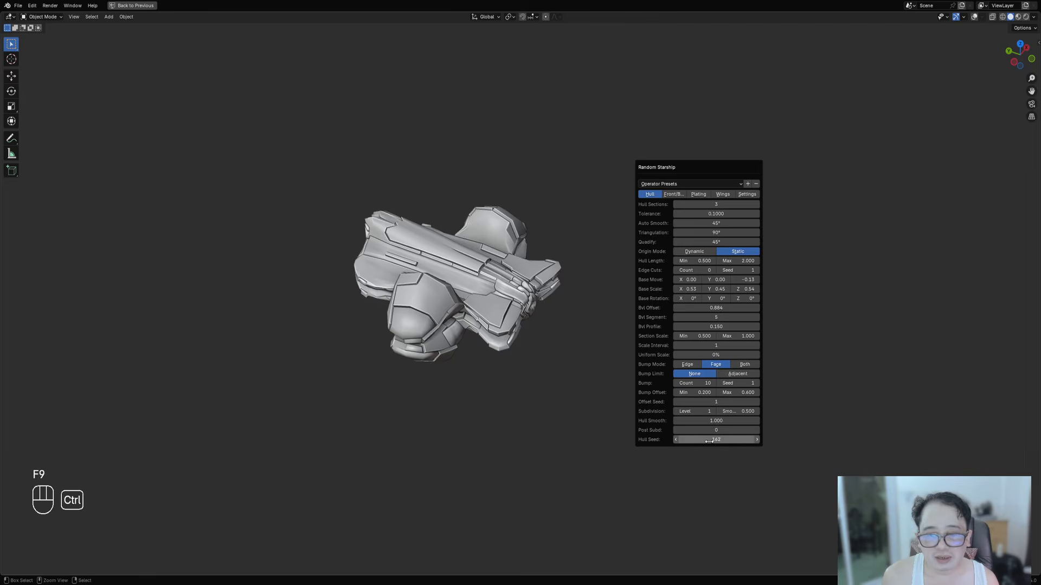
pyautogui.keyDown('ctrl'); pyautogui.scroll(4, 709, 441); pyautogui.keyUp('ctrl')
pyautogui.keyDown('ctrl'); pyautogui.scroll(-3, 709, 441); pyautogui.keyUp('ctrl')
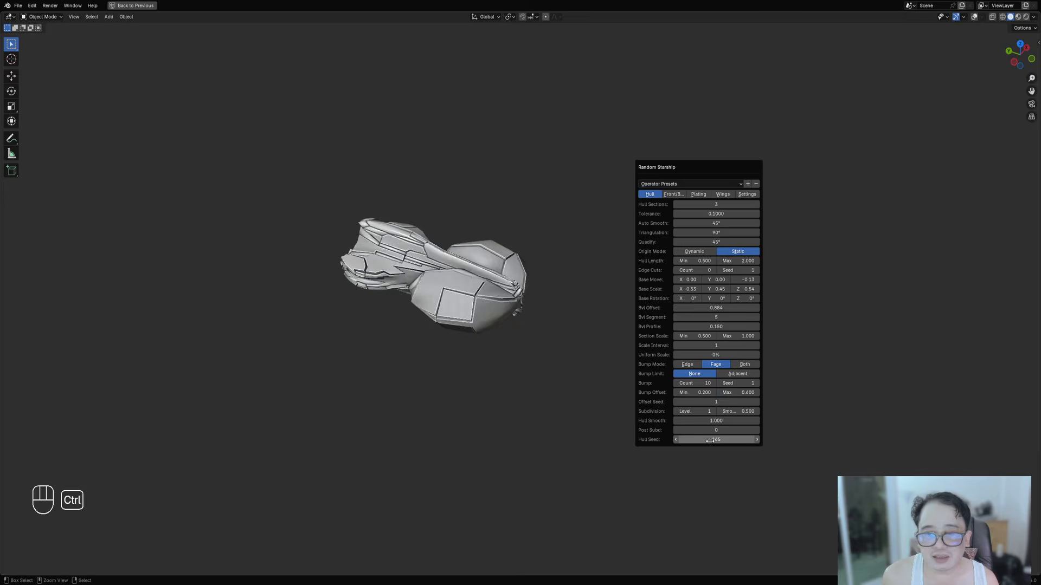
pyautogui.keyDown('ctrl'); pyautogui.scroll(-1, 709, 441); pyautogui.keyUp('ctrl')
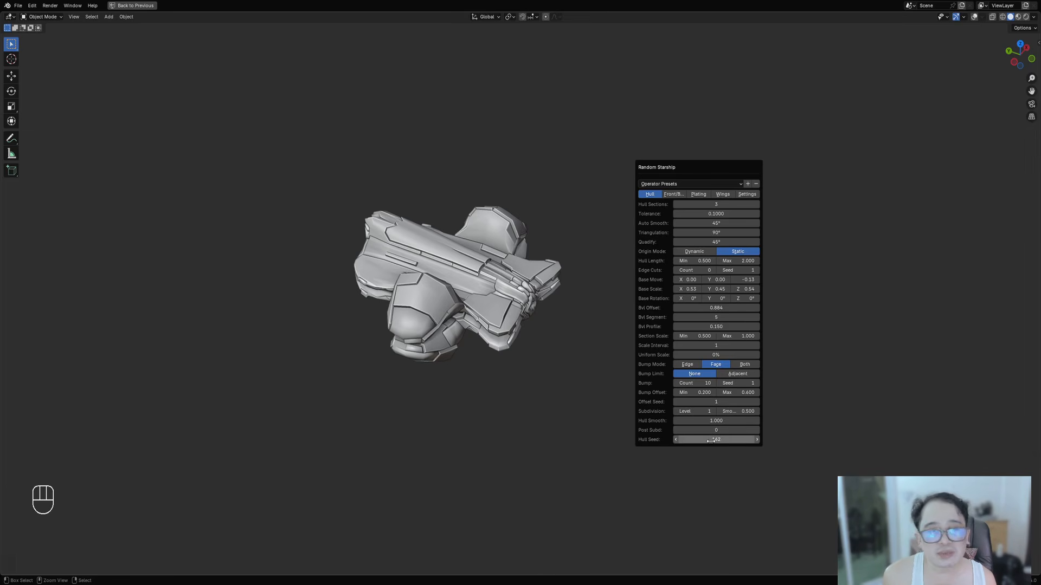
# - Browse hull variations by raising the Hull Seed to 187
pyautogui.keyDown('ctrl'); pyautogui.scroll(4, 710, 440); pyautogui.keyUp('ctrl')
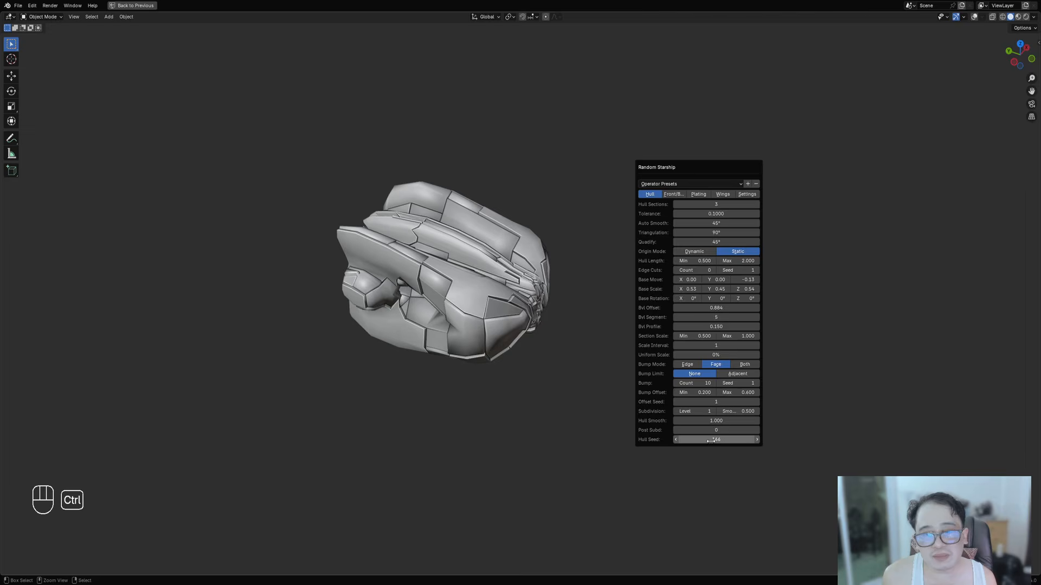
pyautogui.keyDown('ctrl'); pyautogui.scroll(3, 710, 441); pyautogui.keyUp('ctrl')
pyautogui.keyDown('ctrl'); pyautogui.scroll(10, 710, 441); pyautogui.keyUp('ctrl')
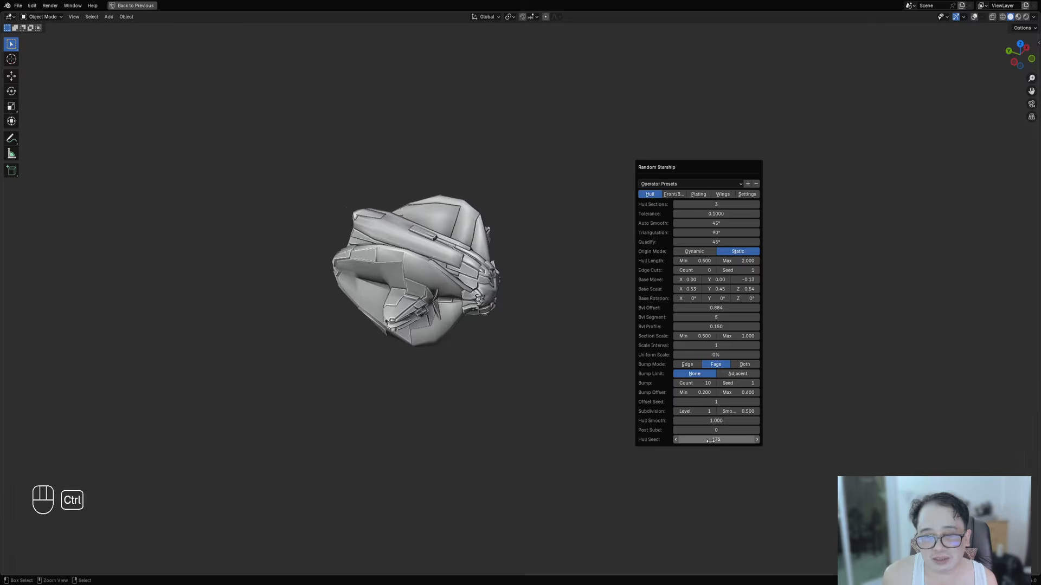
pyautogui.keyDown('ctrl'); pyautogui.scroll(4, 710, 441); pyautogui.keyUp('ctrl')
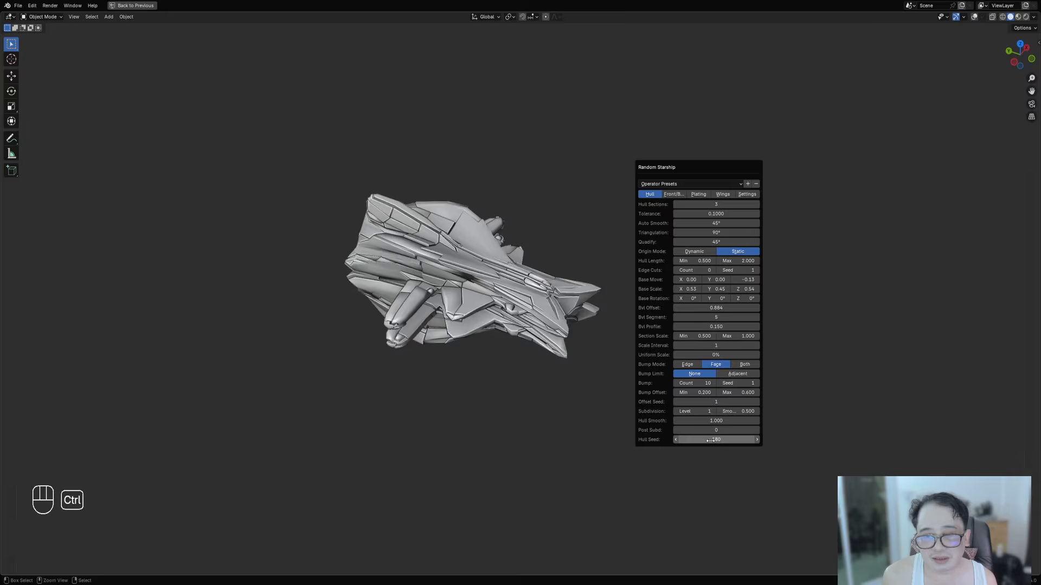
pyautogui.keyDown('ctrl'); pyautogui.scroll(9, 710, 441); pyautogui.keyUp('ctrl')
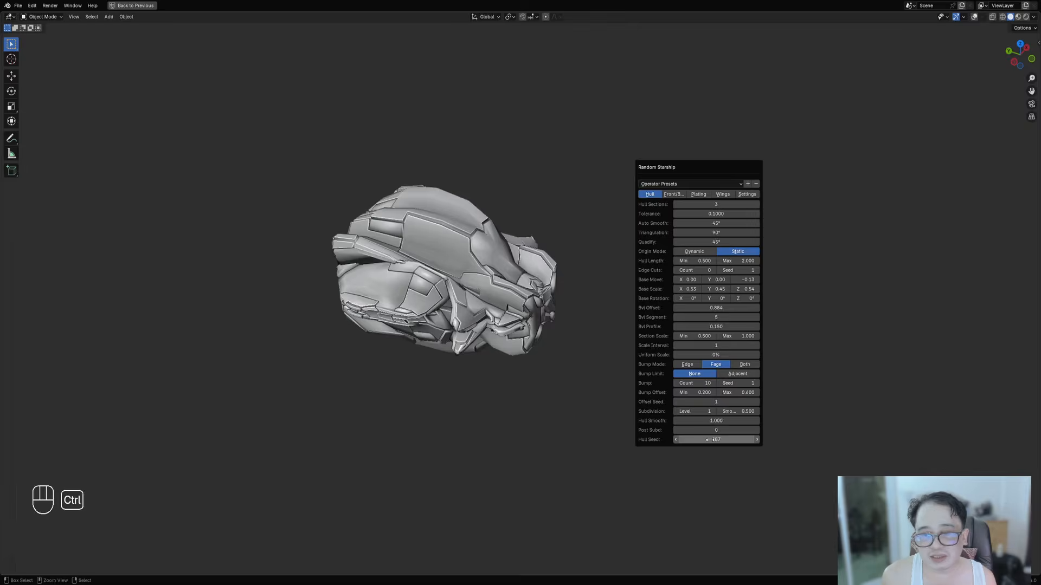
# - Compare the hull variations between seeds 189 and 192, and raise the Hull Seed to 198
pyautogui.keyDown('ctrl'); pyautogui.scroll(-1, 710, 440); pyautogui.keyUp('ctrl')
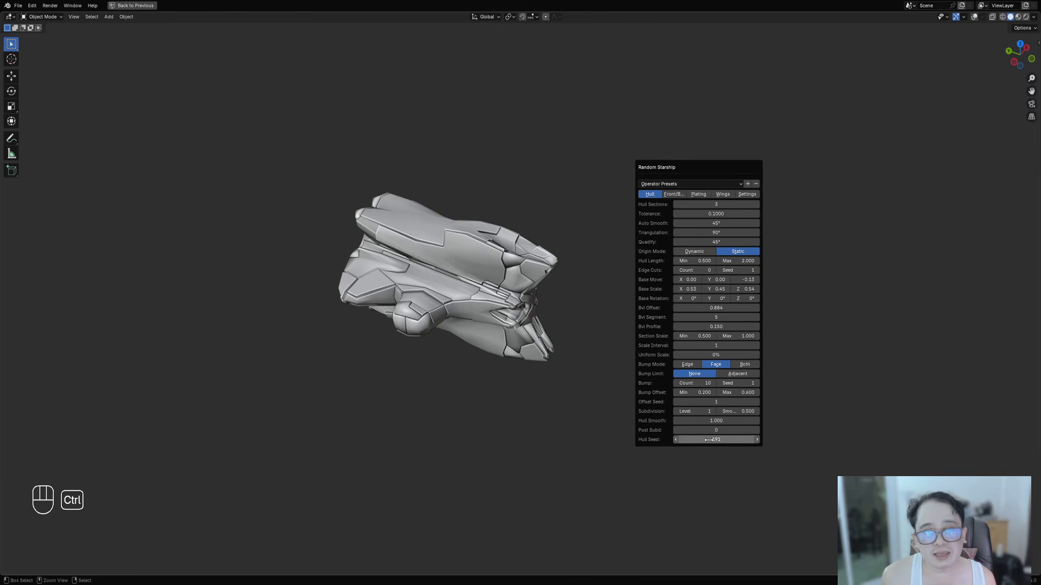
pyautogui.keyDown('ctrl'); pyautogui.scroll(1, 709, 440); pyautogui.keyUp('ctrl')
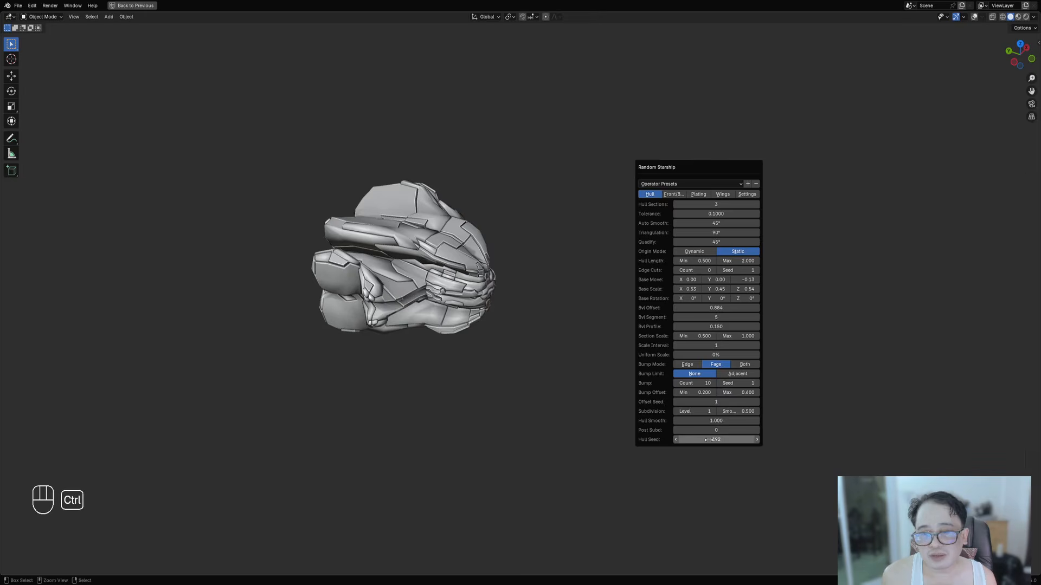
pyautogui.keyDown('ctrl'); pyautogui.scroll(-1, 709, 440); pyautogui.keyUp('ctrl')
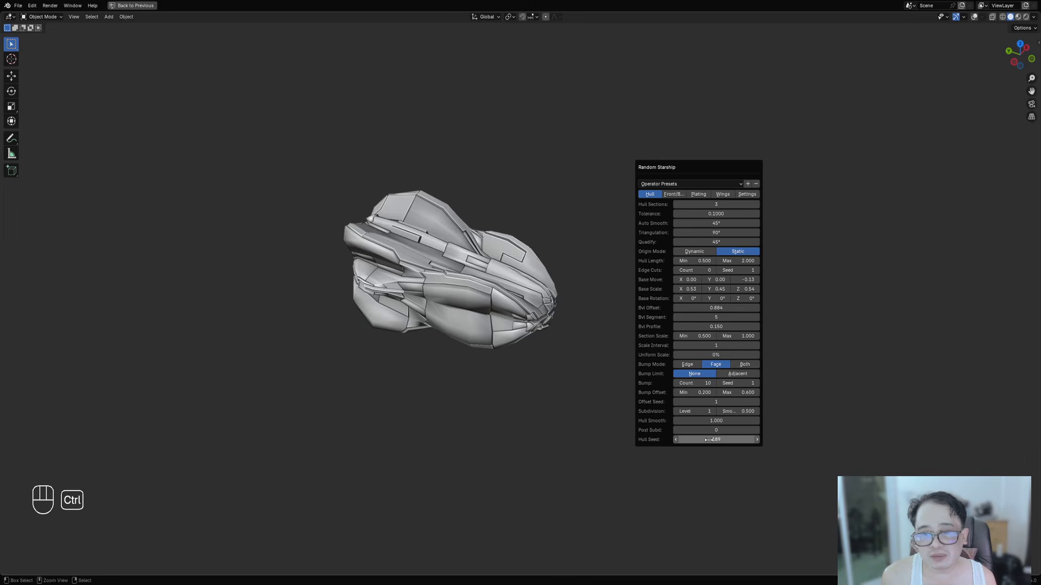
pyautogui.keyDown('ctrl'); pyautogui.scroll(3, 708, 440); pyautogui.keyUp('ctrl')
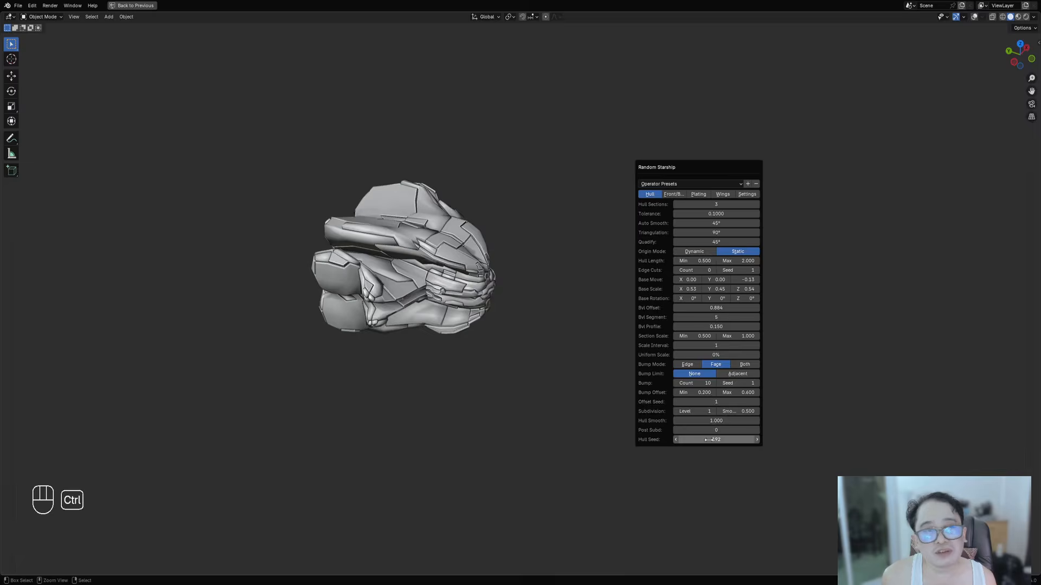
pyautogui.keyDown('ctrl'); pyautogui.scroll(7, 709, 441); pyautogui.keyUp('ctrl')
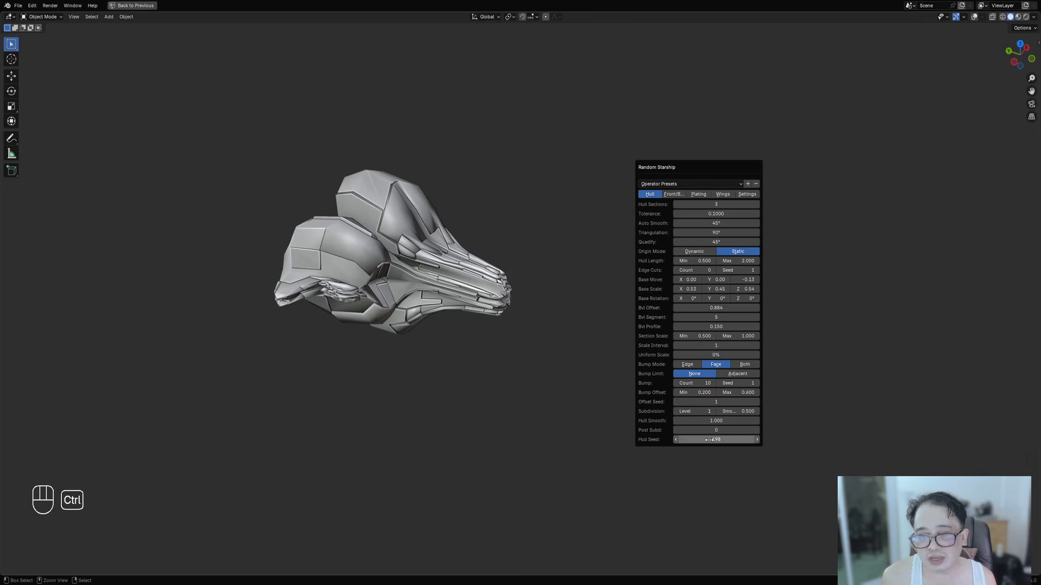
# - Browse hull variations by raising the Hull Seed to 229, rechecking the ship at seed 207 along the way
pyautogui.keyDown('ctrl'); pyautogui.scroll(2, 709, 440); pyautogui.keyUp('ctrl')
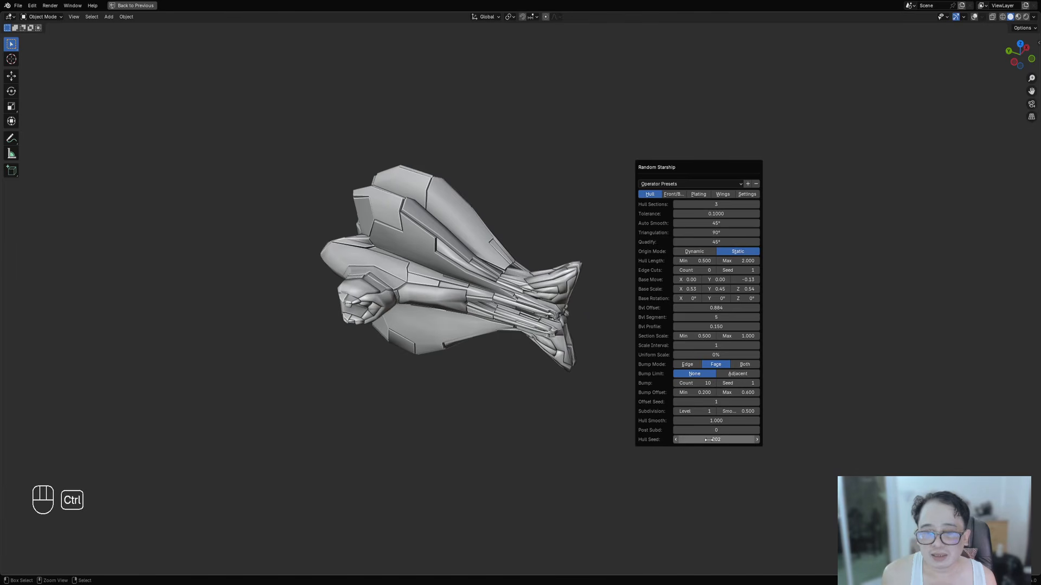
pyautogui.keyDown('ctrl'); pyautogui.scroll(5, 708, 440); pyautogui.keyUp('ctrl')
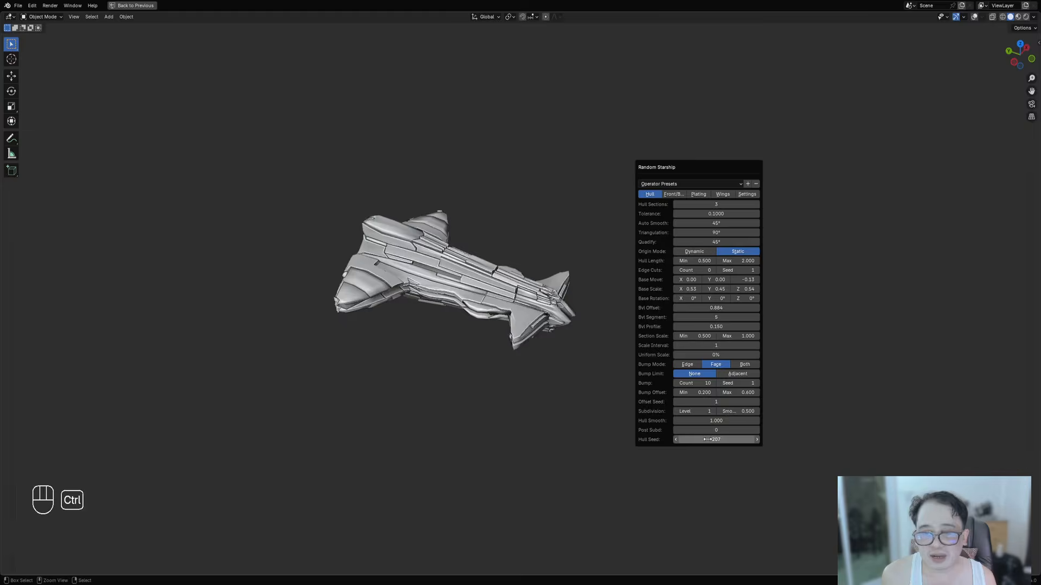
pyautogui.keyDown('ctrl'); pyautogui.scroll(3, 708, 440); pyautogui.keyUp('ctrl')
pyautogui.keyDown('ctrl'); pyautogui.scroll(-3, 708, 440); pyautogui.keyUp('ctrl')
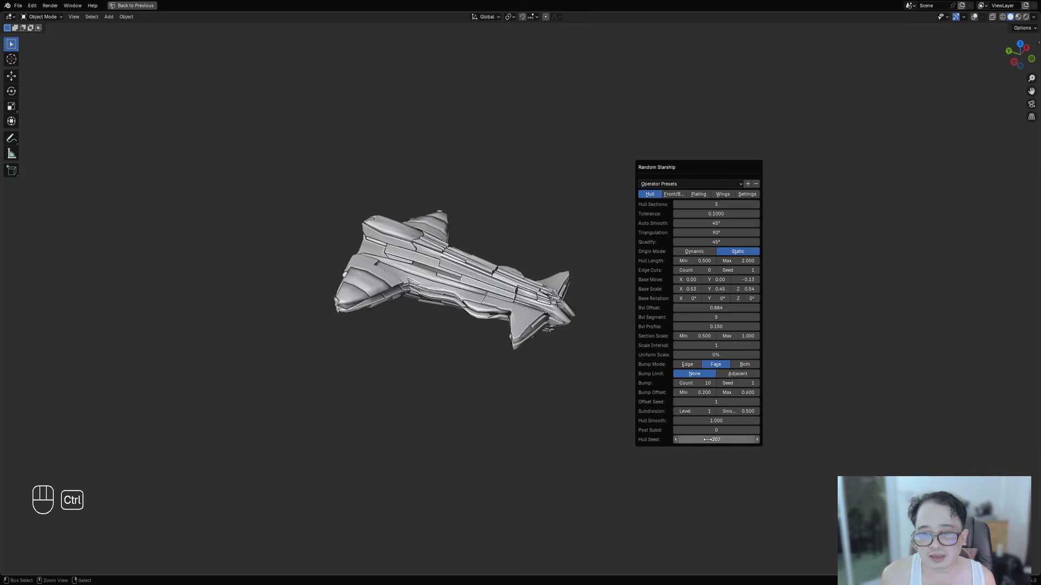
pyautogui.keyDown('ctrl'); pyautogui.scroll(8, 708, 440); pyautogui.keyUp('ctrl')
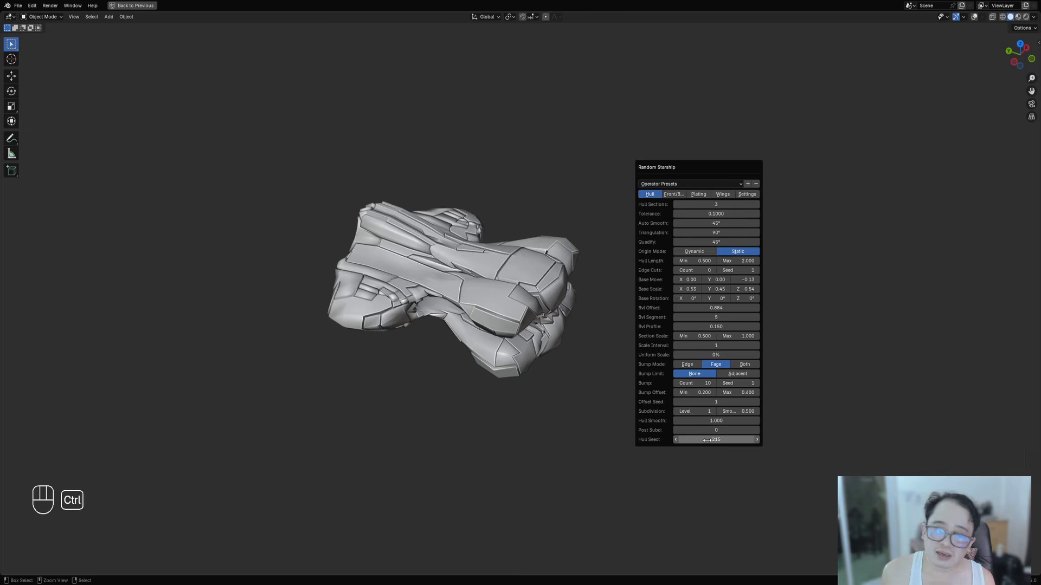
pyautogui.keyDown('ctrl'); pyautogui.scroll(4, 708, 440); pyautogui.keyUp('ctrl')
pyautogui.keyDown('ctrl'); pyautogui.scroll(5, 707, 440); pyautogui.keyUp('ctrl')
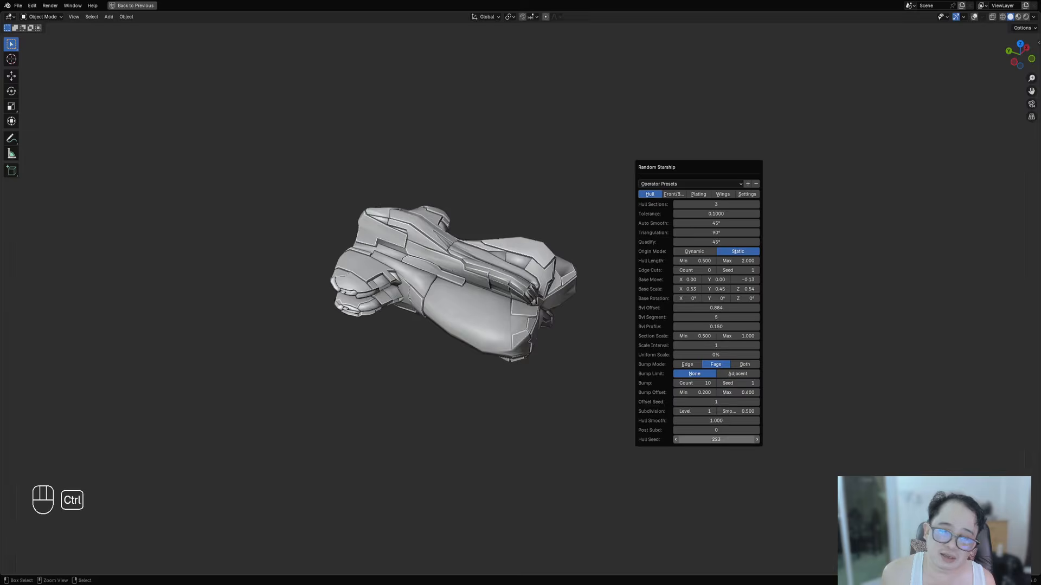
pyautogui.keyDown('ctrl'); pyautogui.scroll(5, 706, 440); pyautogui.keyUp('ctrl')
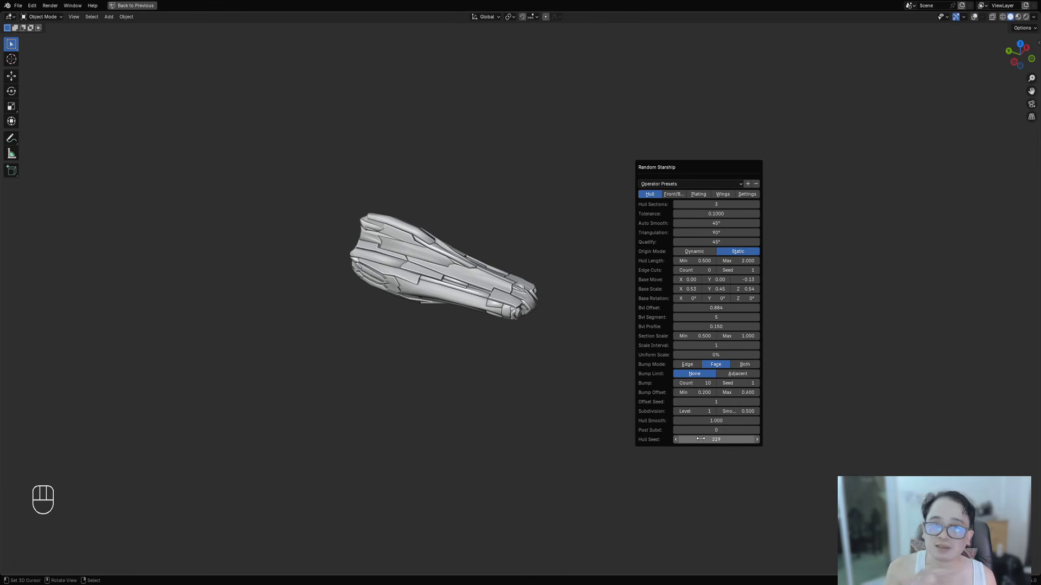
# - Step through the hull variations of seeds 230, 231 and 232, and raise the Hull Seed to 248
pyautogui.keyDown('ctrl'); pyautogui.scroll(1, 701, 437); pyautogui.keyUp('ctrl')
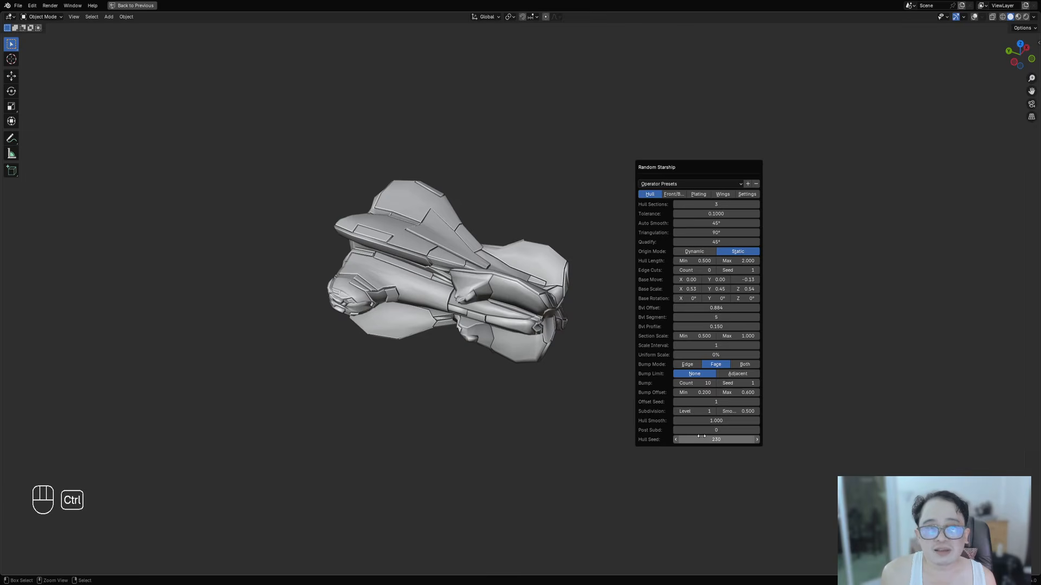
pyautogui.keyDown('ctrl'); pyautogui.scroll(1, 701, 437); pyautogui.keyUp('ctrl')
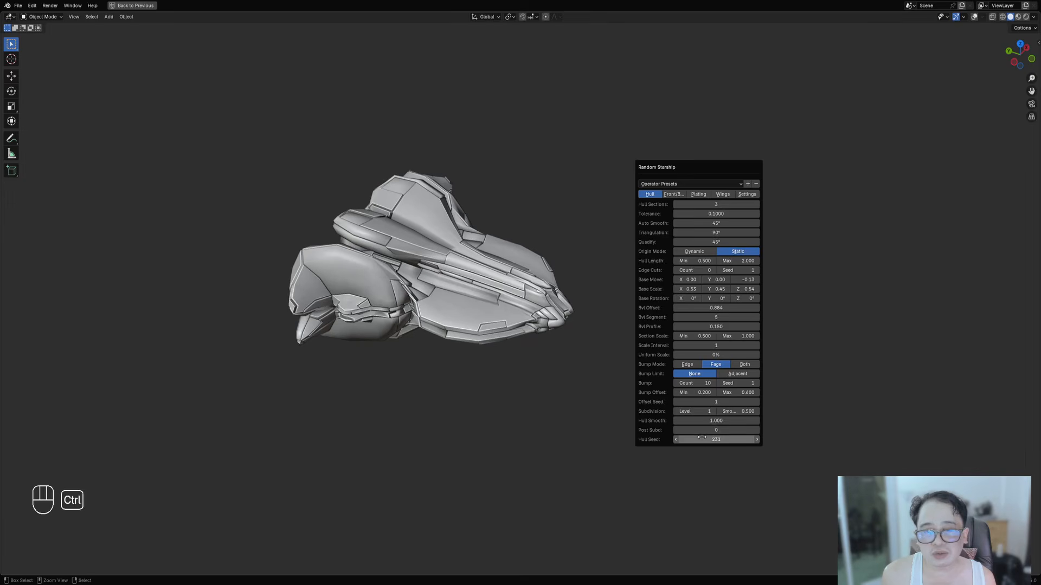
pyautogui.keyDown('ctrl'); pyautogui.scroll(1, 701, 437); pyautogui.keyUp('ctrl')
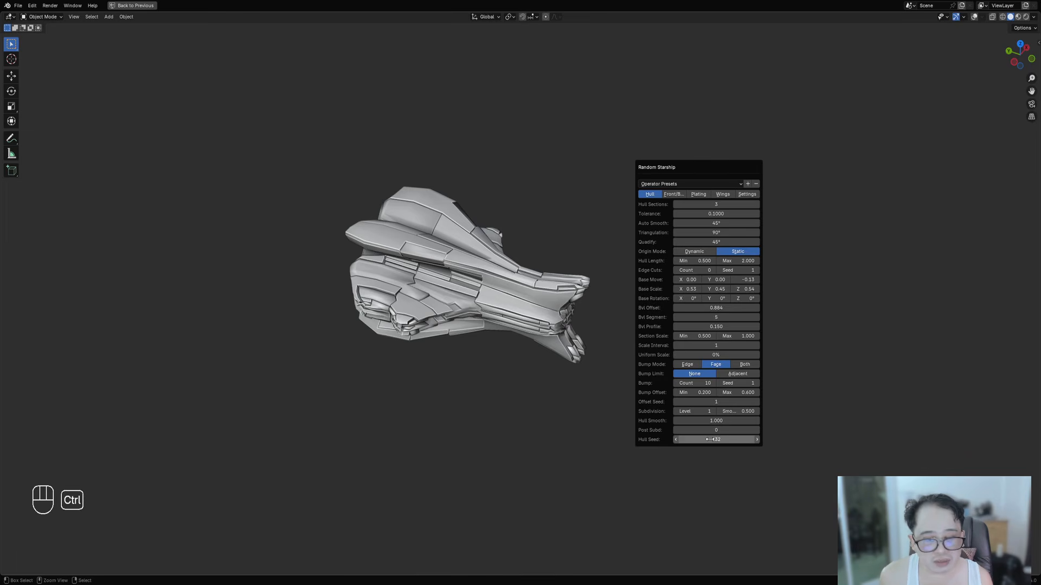
pyautogui.keyDown('ctrl'); pyautogui.scroll(4, 710, 440); pyautogui.keyUp('ctrl')
pyautogui.keyDown('ctrl'); pyautogui.scroll(5, 710, 439); pyautogui.keyUp('ctrl')
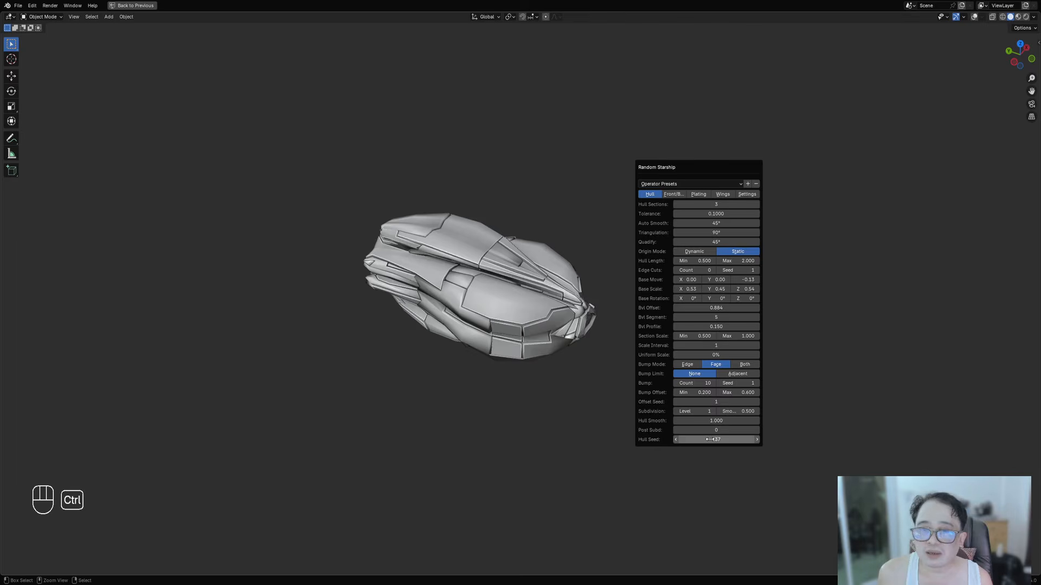
pyautogui.keyDown('ctrl'); pyautogui.scroll(5, 710, 440); pyautogui.keyUp('ctrl')
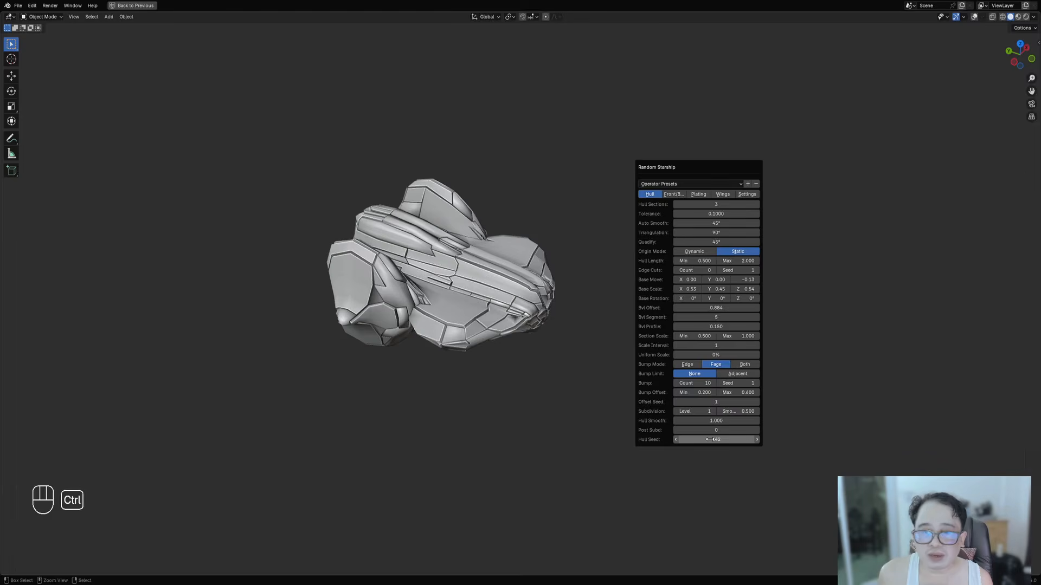
pyautogui.keyDown('ctrl'); pyautogui.scroll(2, 710, 440); pyautogui.keyUp('ctrl')
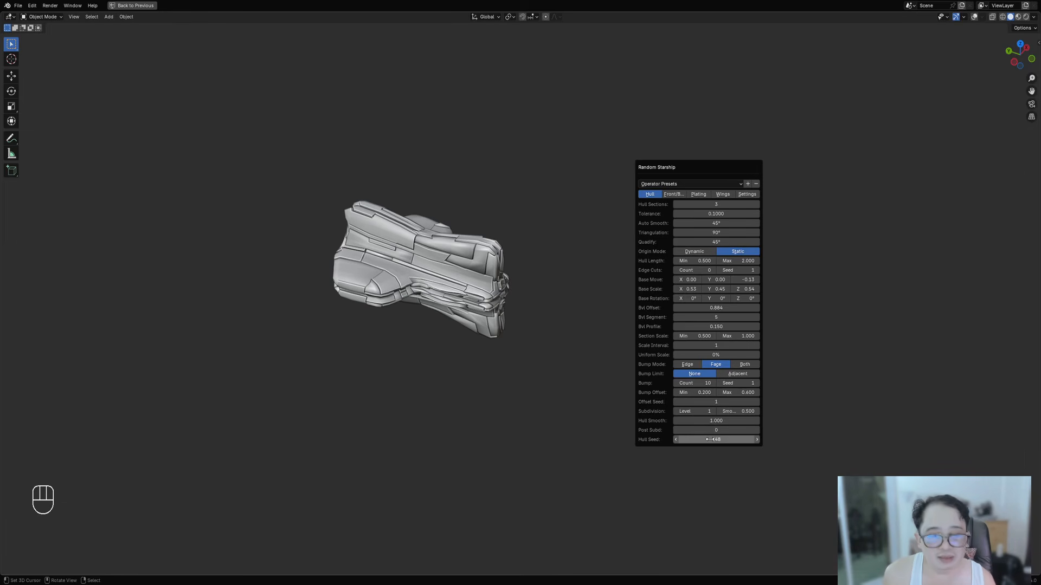
# - Browse further hull variations by raising the Hull Seed to 279
pyautogui.keyDown('ctrl'); pyautogui.scroll(5, 709, 439); pyautogui.keyUp('ctrl')
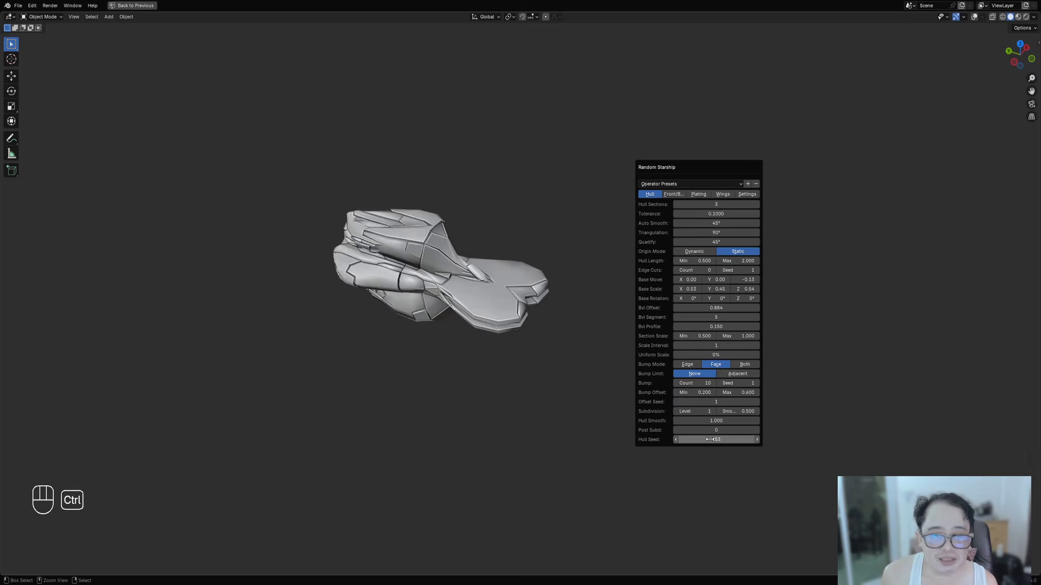
pyautogui.keyDown('ctrl'); pyautogui.scroll(6, 709, 439); pyautogui.keyUp('ctrl')
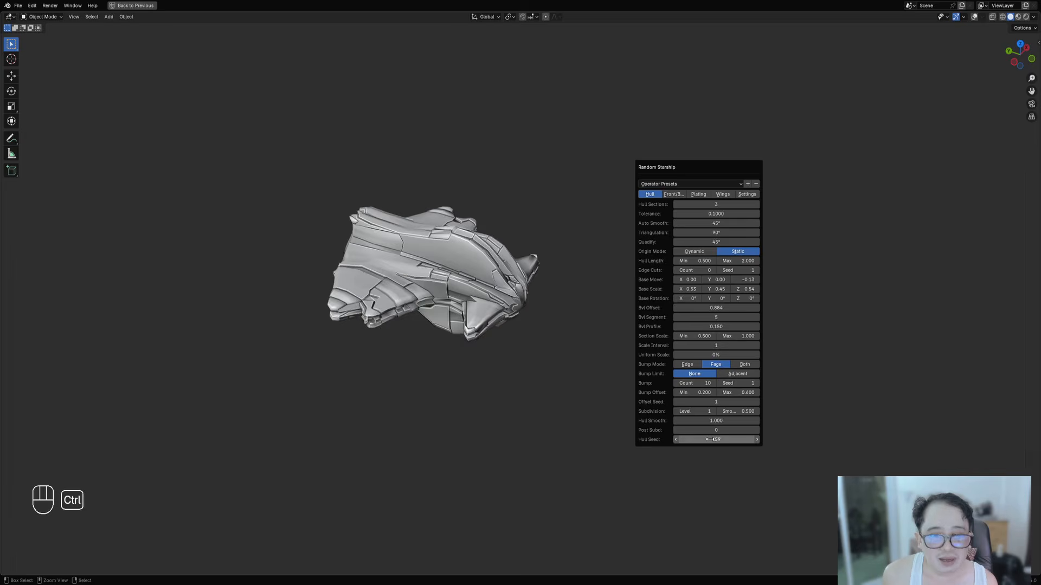
pyautogui.keyDown('ctrl'); pyautogui.scroll(6, 710, 439); pyautogui.keyUp('ctrl')
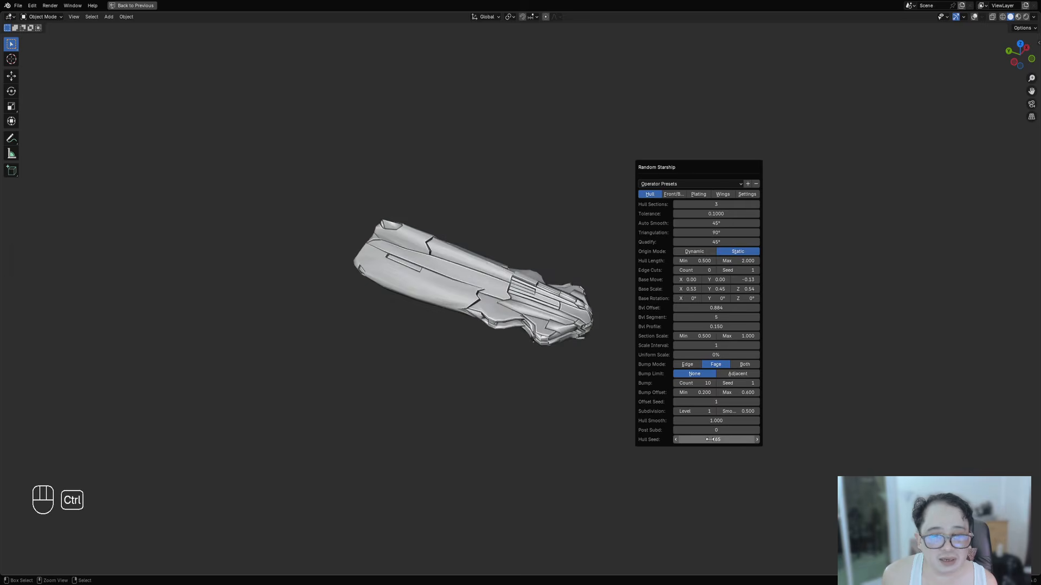
pyautogui.keyDown('ctrl'); pyautogui.scroll(5, 710, 440); pyautogui.keyUp('ctrl')
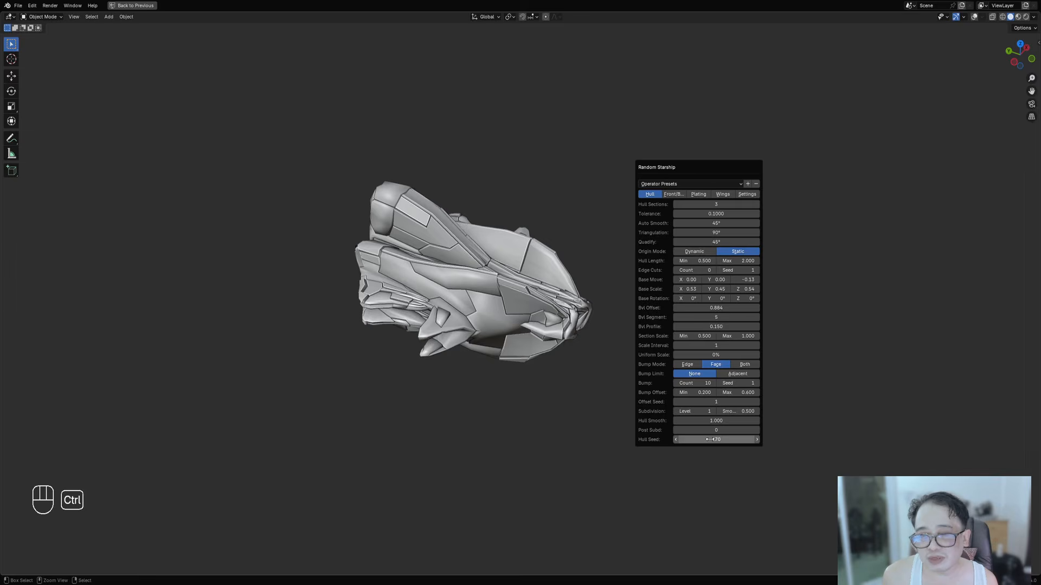
pyautogui.keyDown('ctrl'); pyautogui.scroll(4, 709, 440); pyautogui.keyUp('ctrl')
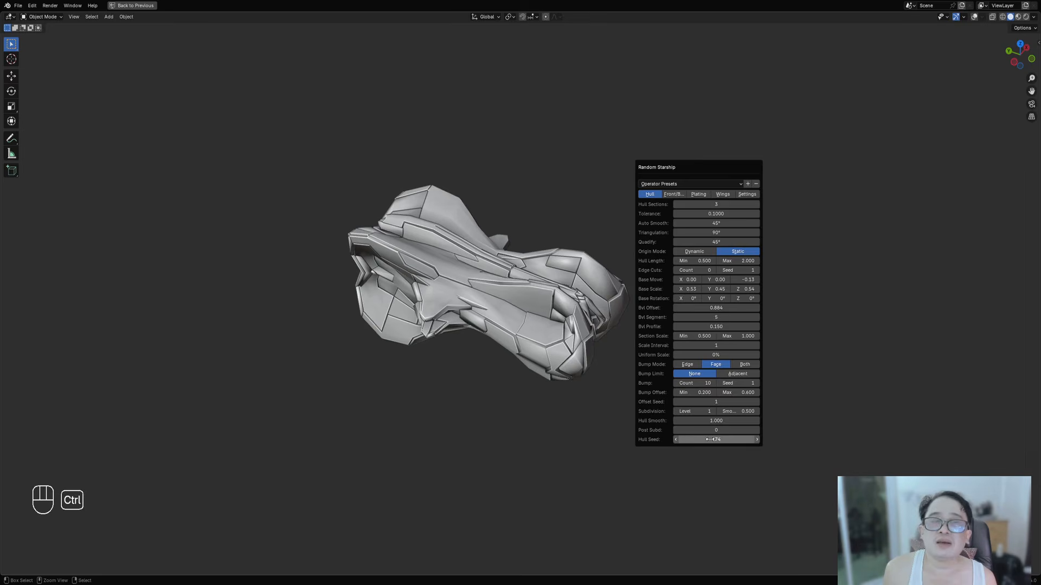
pyautogui.keyDown('ctrl'); pyautogui.scroll(1, 709, 440); pyautogui.keyUp('ctrl')
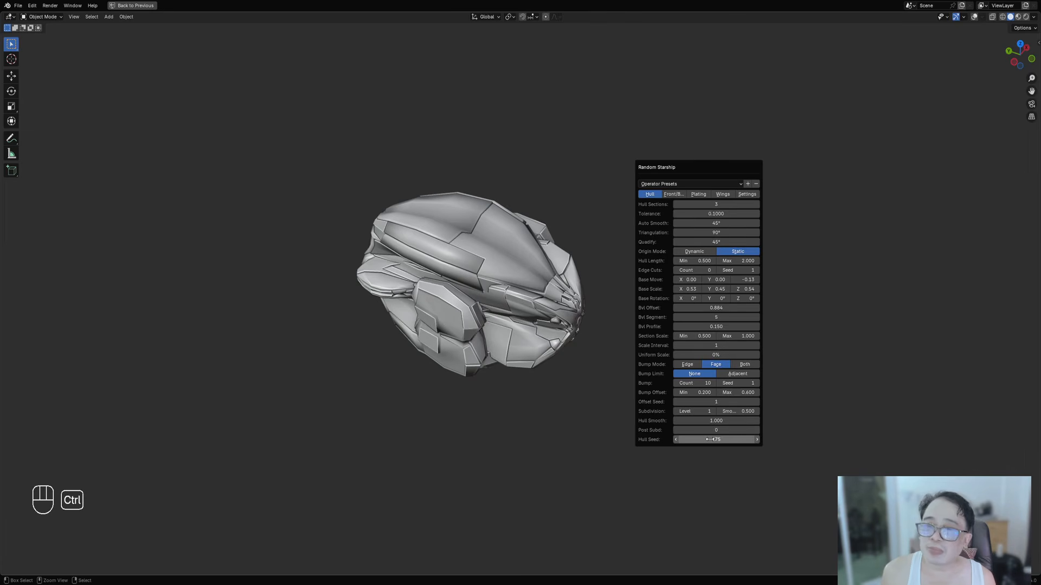
pyautogui.keyDown('ctrl'); pyautogui.scroll(2, 710, 439); pyautogui.keyUp('ctrl')
pyautogui.keyDown('ctrl'); pyautogui.scroll(2, 709, 440); pyautogui.keyUp('ctrl')
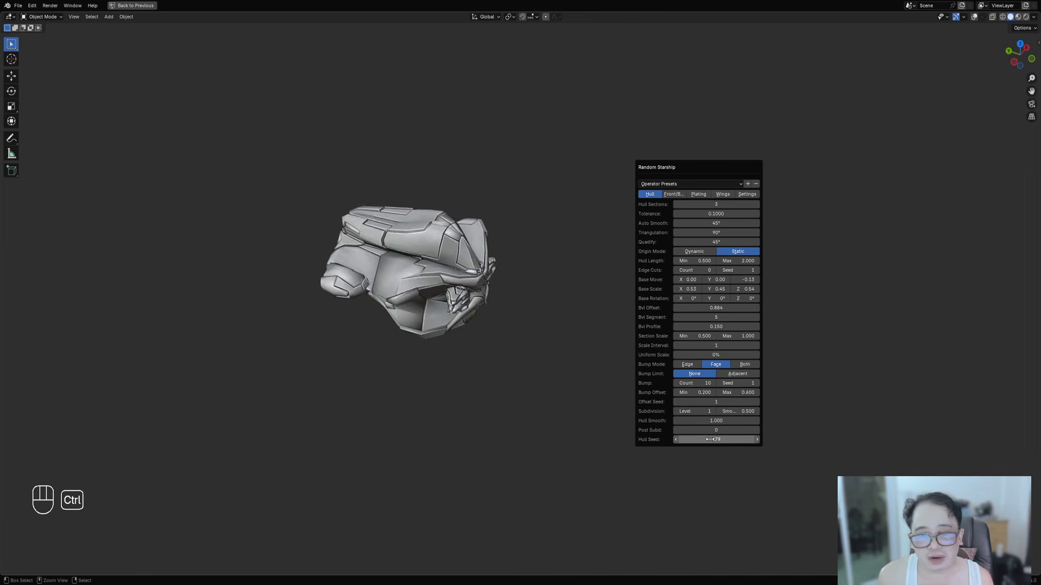
# - Raise the Hull Seed past 284 and settle on the hull variation of seed 293
pyautogui.keyDown('ctrl'); pyautogui.scroll(5, 710, 439); pyautogui.keyUp('ctrl')
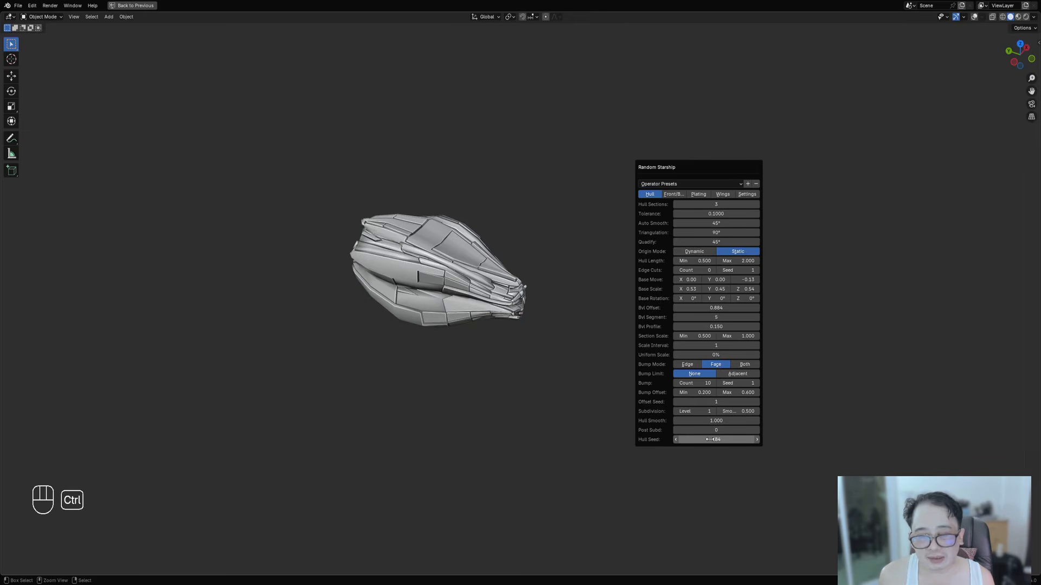
pyautogui.keyDown('ctrl'); pyautogui.scroll(3, 710, 440); pyautogui.keyUp('ctrl')
pyautogui.keyDown('ctrl'); pyautogui.scroll(5, 709, 440); pyautogui.keyUp('ctrl')
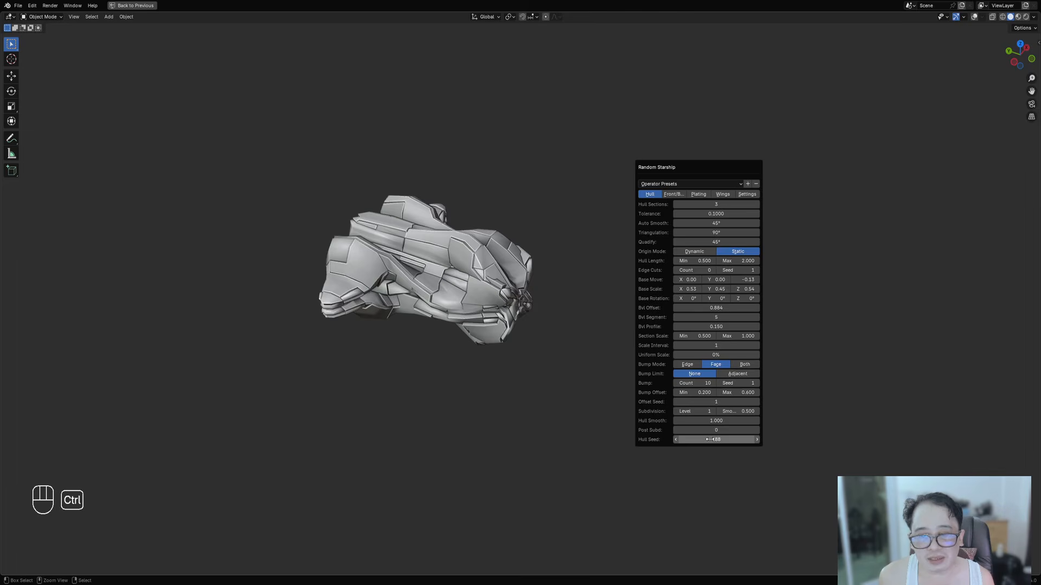
pyautogui.keyDown('ctrl'); pyautogui.scroll(2, 710, 440); pyautogui.keyUp('ctrl')
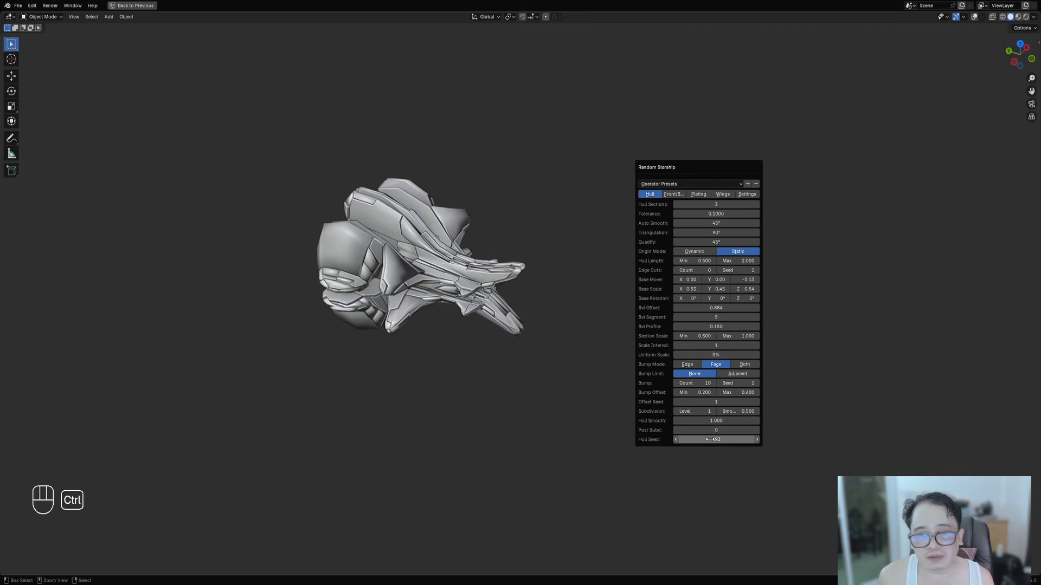
pyautogui.keyDown('ctrl'); pyautogui.scroll(-2, 709, 440); pyautogui.keyUp('ctrl')
pyautogui.keyDown('ctrl'); pyautogui.scroll(1, 710, 439); pyautogui.keyUp('ctrl')
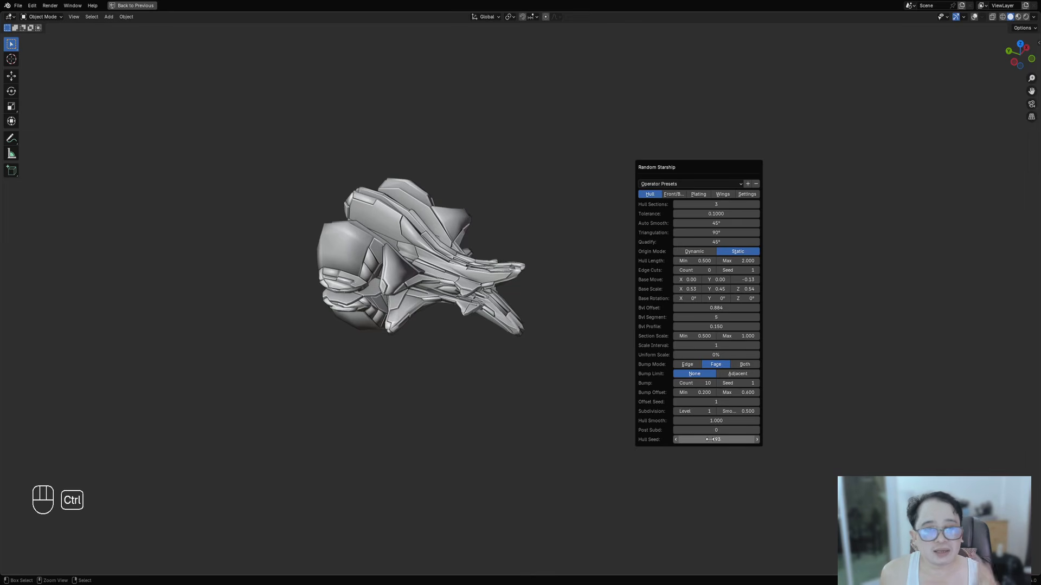
# - Try Post Subd 1 on the starship, inspect its smoothed surface up close and from afar, and restore Post Subd to 0
pyautogui.moveTo(562, 280); pyautogui.dragTo(576, 297, button='middle')
pyautogui.scroll(3, 576, 298)
pyautogui.press('F9')
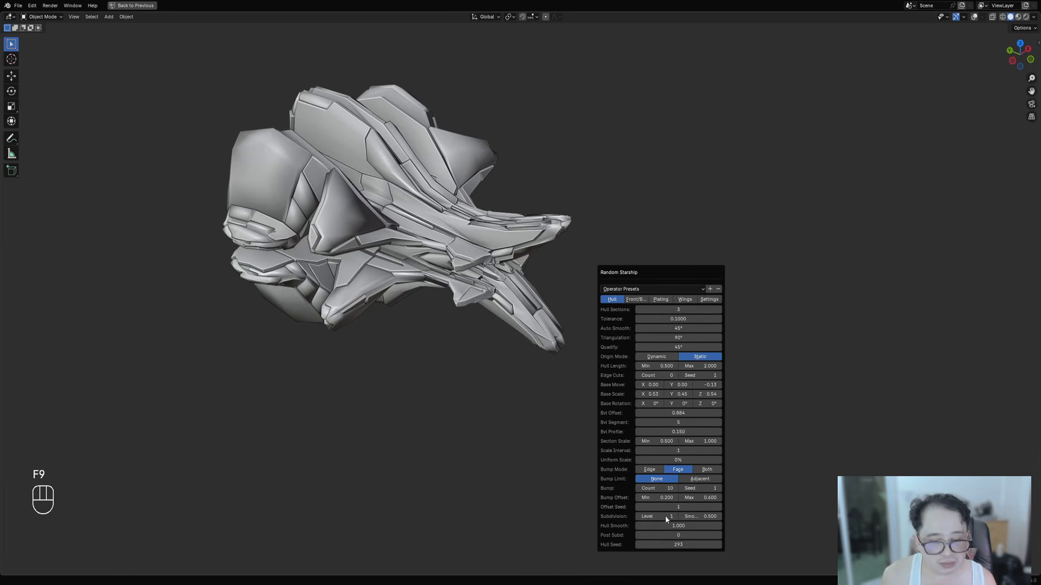
pyautogui.keyDown('ctrl'); pyautogui.scroll(1, 671, 535); pyautogui.keyUp('ctrl')
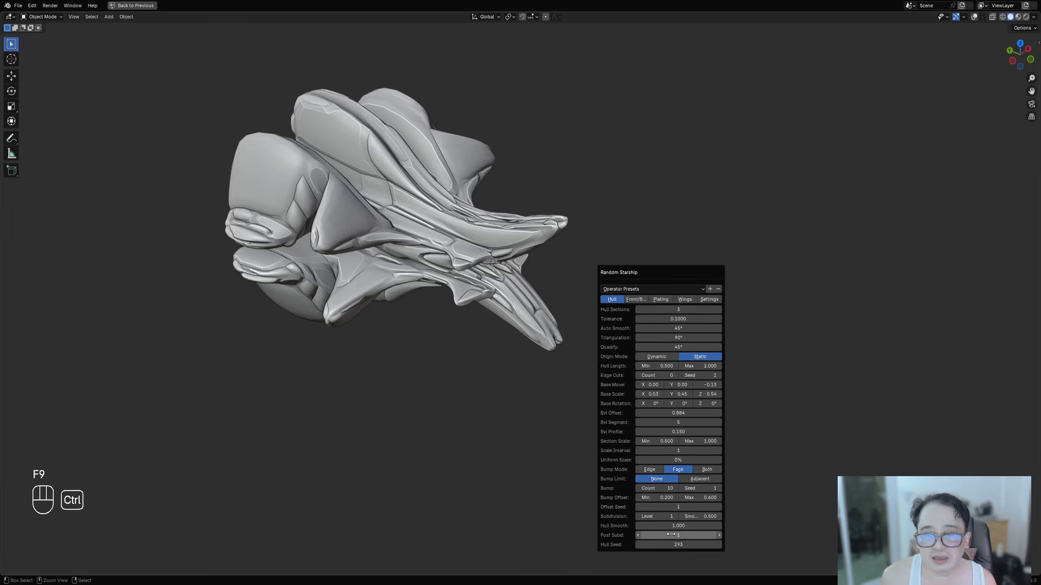
pyautogui.scroll(-4, 527, 306)
pyautogui.moveTo(528, 268); pyautogui.dragTo(560, 260, button='middle')
pyautogui.press('F9')
pyautogui.keyDown('ctrl'); pyautogui.scroll(-1, 709, 526); pyautogui.keyUp('ctrl')
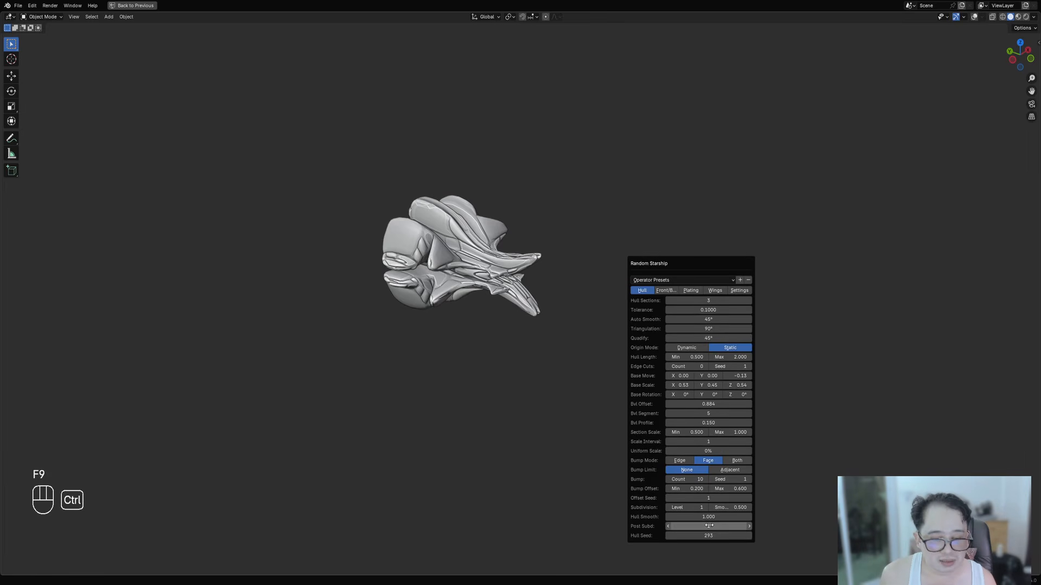
# - Browse bump variations by raising the Bump Seed past 20, and set the Bump Seed back to 1
pyautogui.keyDown('ctrl'); pyautogui.scroll(1, 736, 481); pyautogui.keyUp('ctrl')
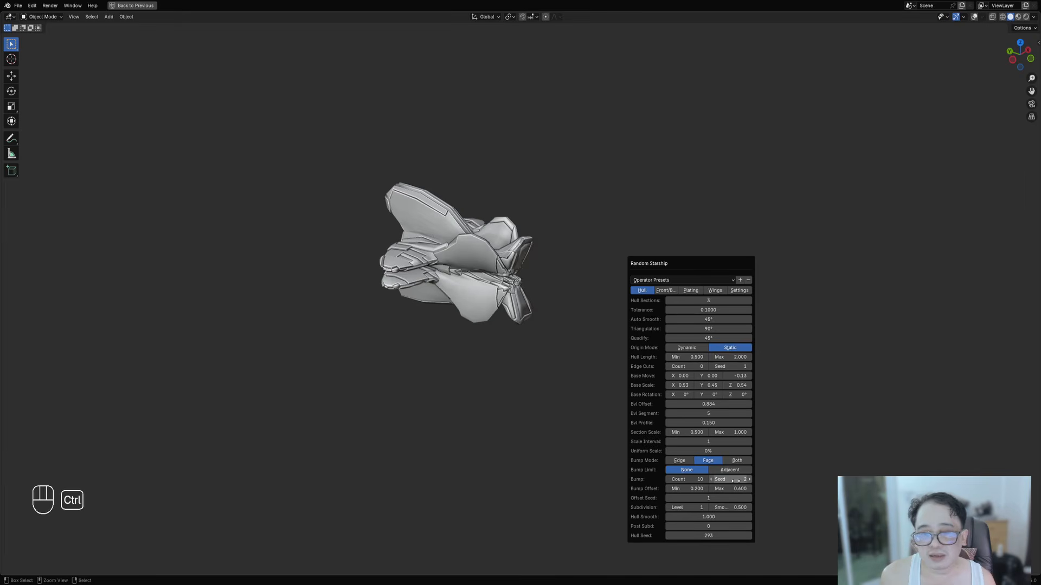
pyautogui.keyDown('ctrl'); pyautogui.scroll(2, 735, 480); pyautogui.keyUp('ctrl')
pyautogui.keyDown('ctrl'); pyautogui.scroll(3, 736, 480); pyautogui.keyUp('ctrl')
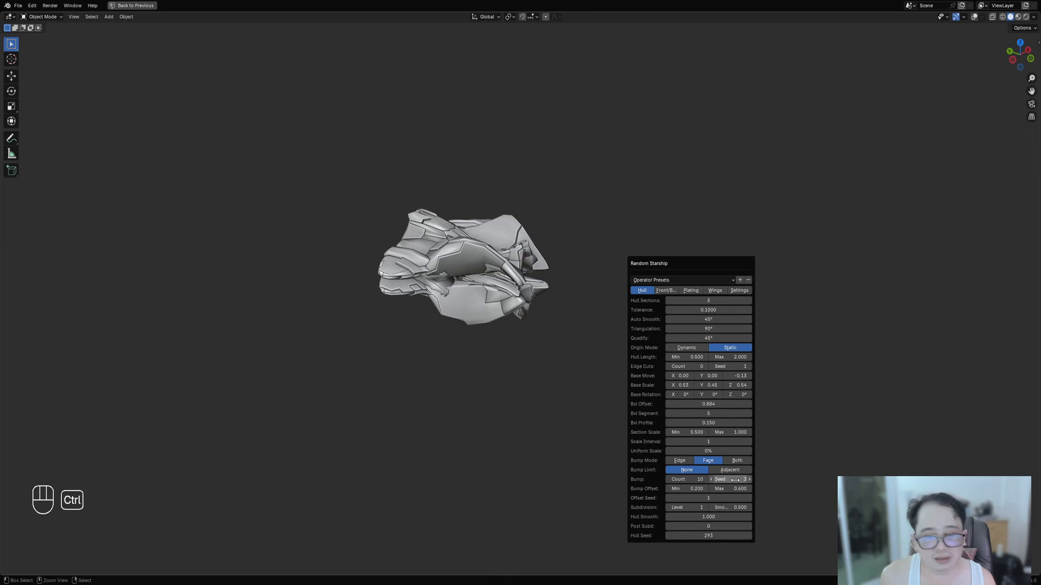
pyautogui.keyDown('ctrl'); pyautogui.scroll(4, 735, 481); pyautogui.keyUp('ctrl')
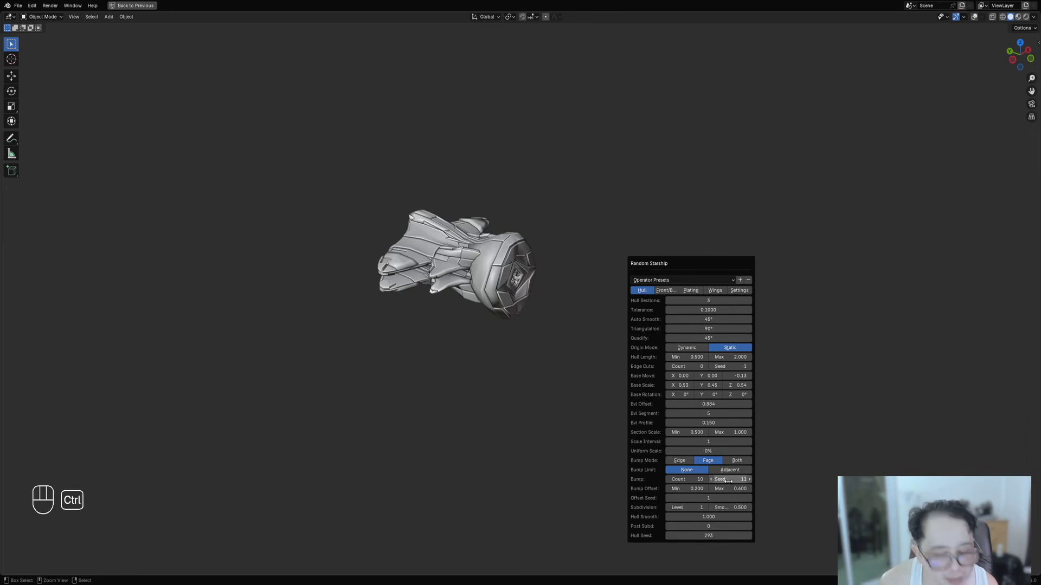
pyautogui.keyDown('ctrl'); pyautogui.scroll(9, 728, 480); pyautogui.keyUp('ctrl')
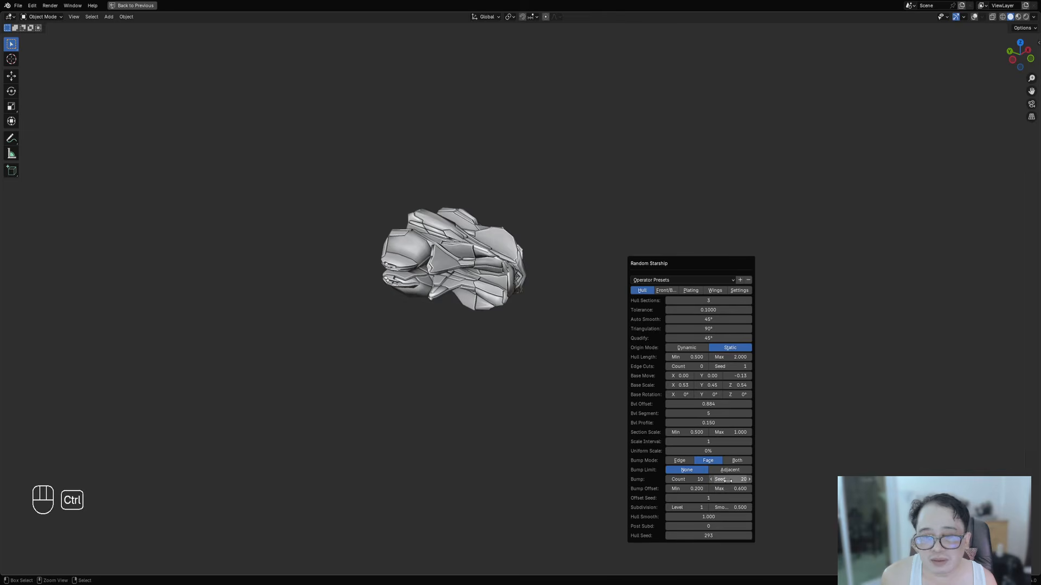
pyautogui.keyDown('ctrl'); pyautogui.scroll(4, 728, 481); pyautogui.keyUp('ctrl')
pyautogui.click(728, 481)
pyautogui.write('1')
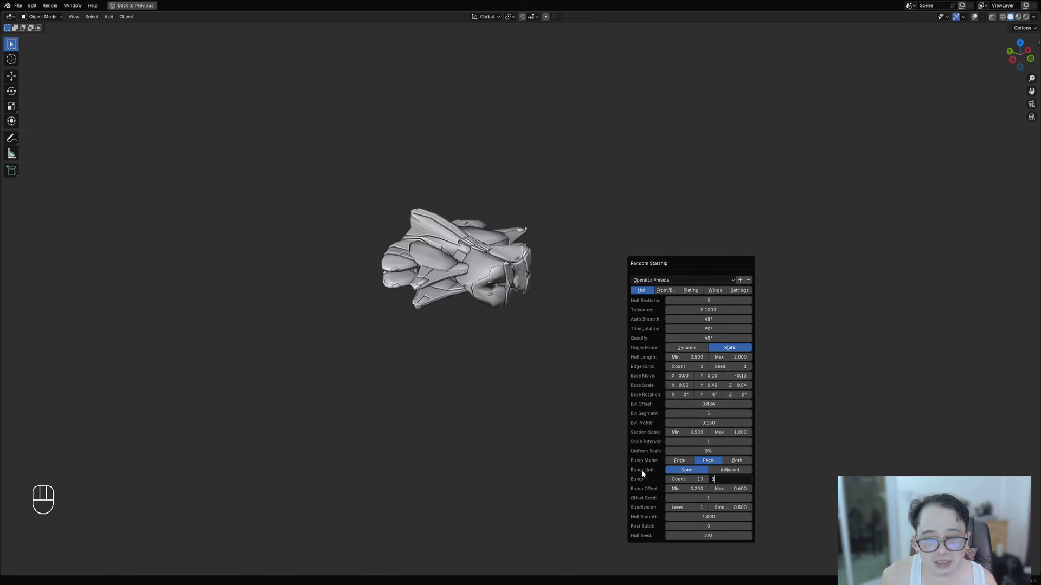
# - Set the starship's bump seed to 1 and advance the hull seed to 298
pyautogui.press('Return')
pyautogui.keyDown('ctrl'); pyautogui.scroll(2, 693, 535); pyautogui.keyUp('ctrl')
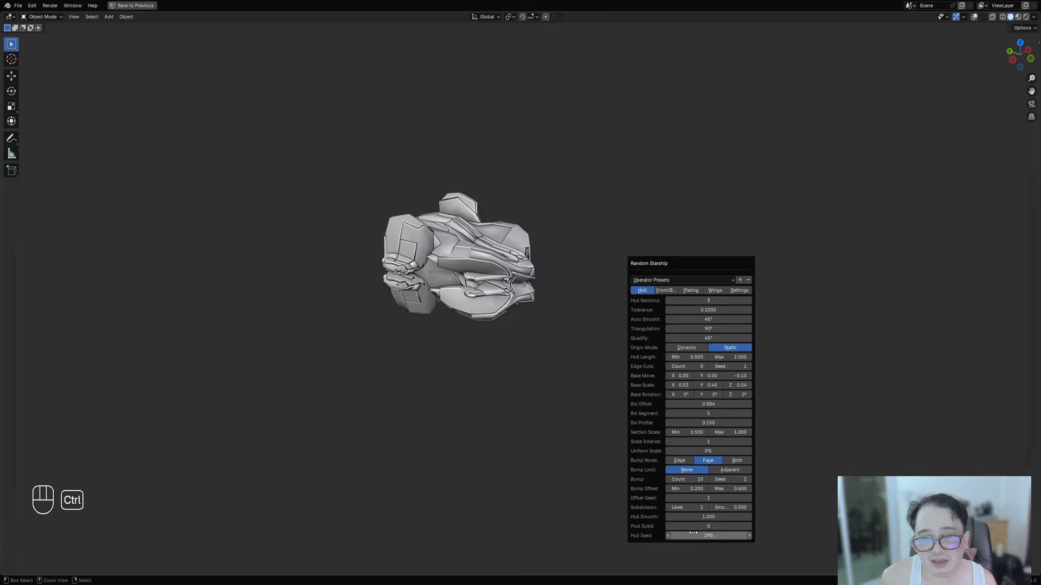
pyautogui.keyDown('ctrl'); pyautogui.scroll(3, 694, 534); pyautogui.keyUp('ctrl')
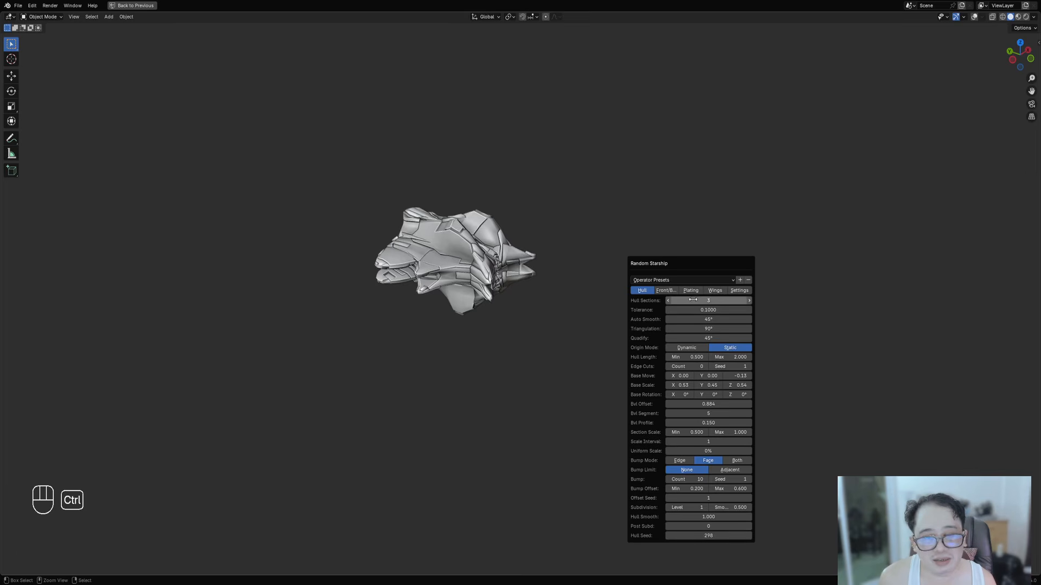
# - Raise the hull sections to 6 and set the base move Z value to -0.22
pyautogui.keyDown('ctrl'); pyautogui.scroll(2, 693, 301); pyautogui.keyUp('ctrl')
pyautogui.keyDown('ctrl'); pyautogui.scroll(1, 693, 300); pyautogui.keyUp('ctrl')
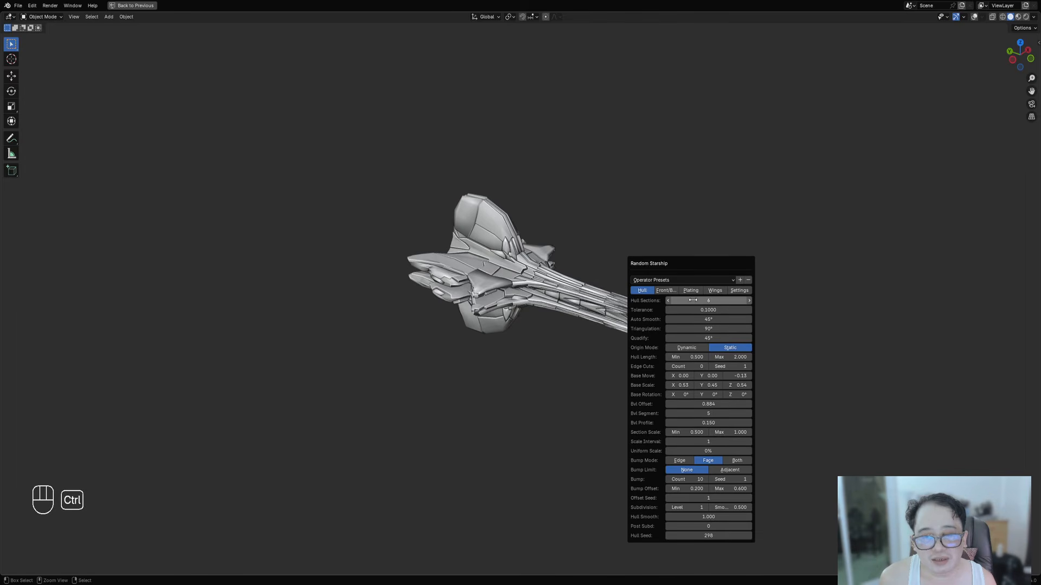
pyautogui.moveTo(694, 300); pyautogui.dragTo(623, 320, button='middle')
pyautogui.press('F9')
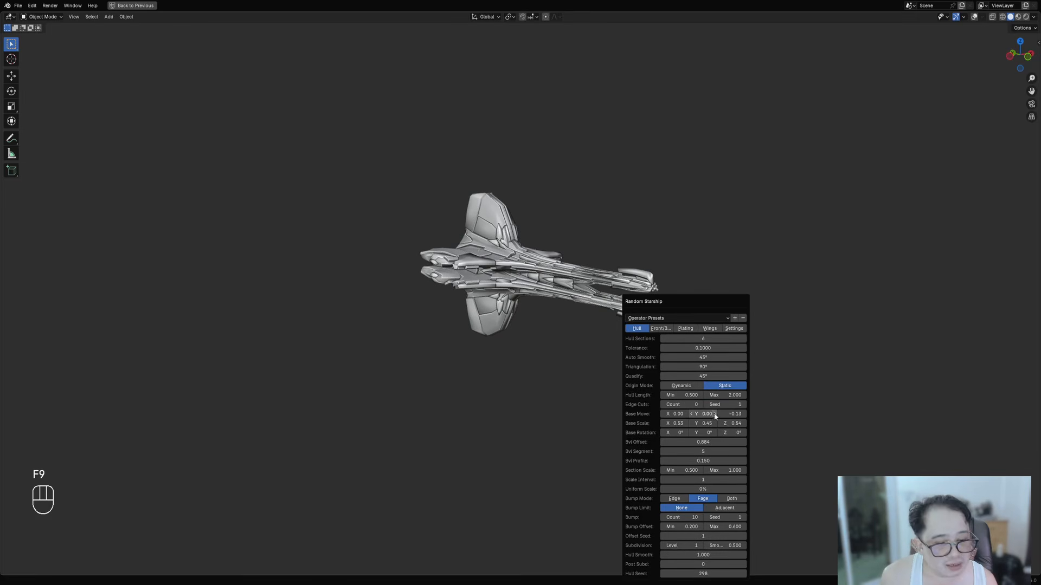
pyautogui.moveTo(706, 424); pyautogui.dragTo(729, 420)
pyautogui.moveTo(730, 420)
pyautogui.mouseDown()
pyautogui.moveTo(716, 423)
pyautogui.moveTo(729, 414)
pyautogui.mouseUp()
# - Reopen the Random Starship settings and advance the hull seed to 317
pyautogui.moveTo(587, 352); pyautogui.dragTo(613, 301, button='middle')
pyautogui.press('F9')
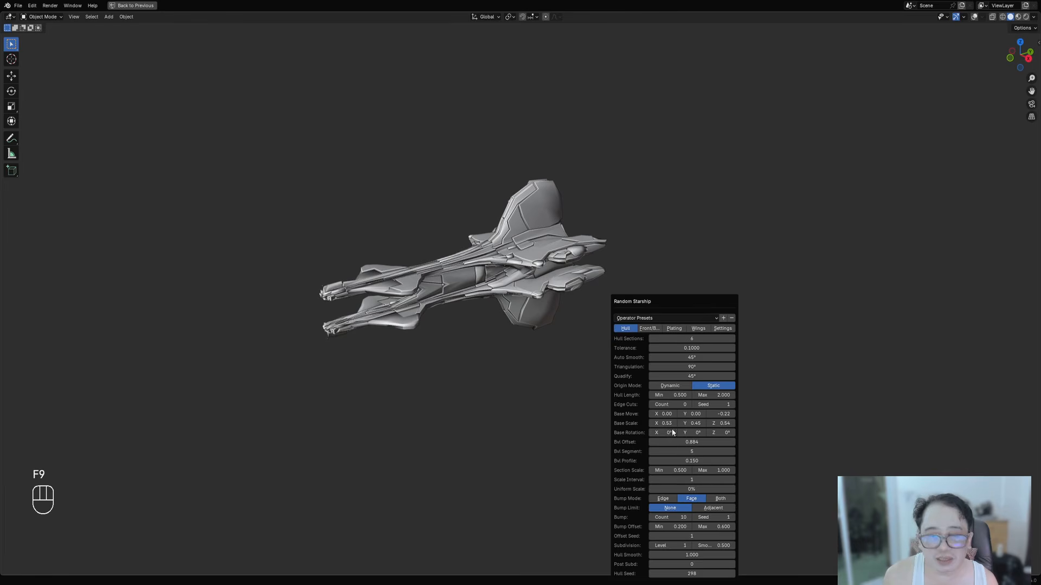
pyautogui.keyDown('ctrl'); pyautogui.scroll(1, 683, 574); pyautogui.keyUp('ctrl')
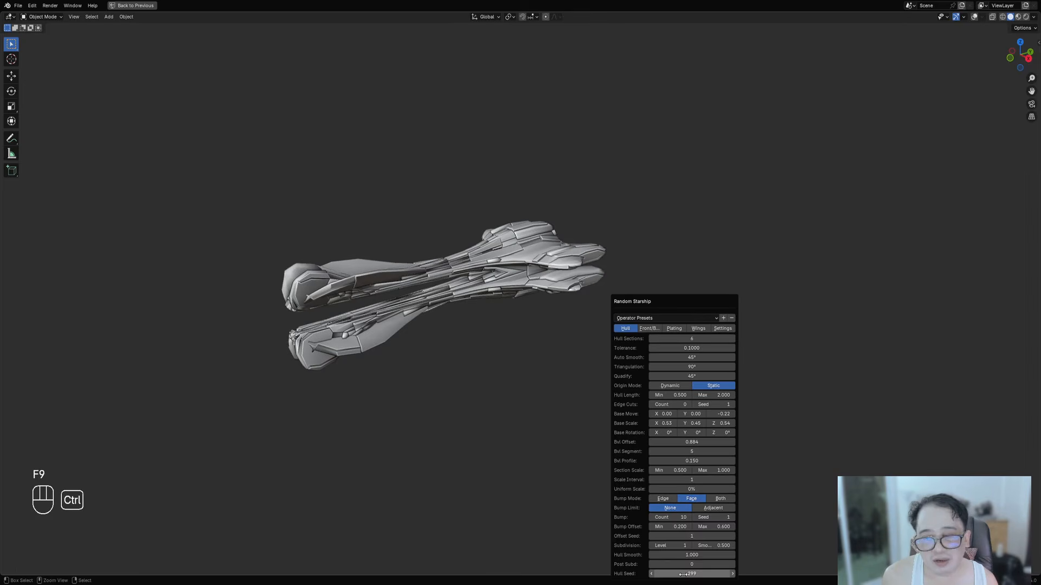
pyautogui.keyDown('ctrl'); pyautogui.scroll(6, 683, 574); pyautogui.keyUp('ctrl')
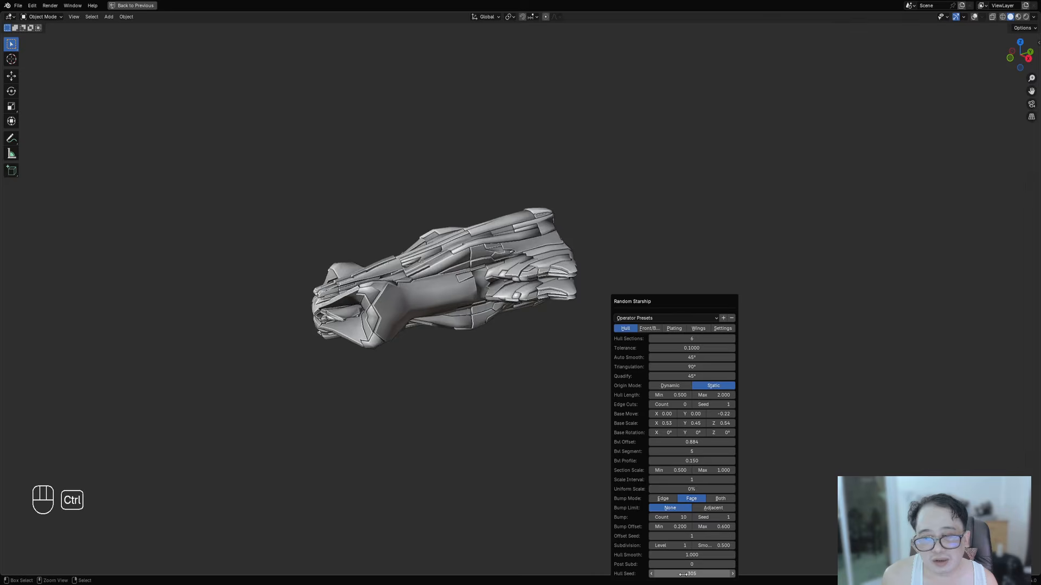
pyautogui.keyDown('ctrl'); pyautogui.scroll(5, 683, 574); pyautogui.keyUp('ctrl')
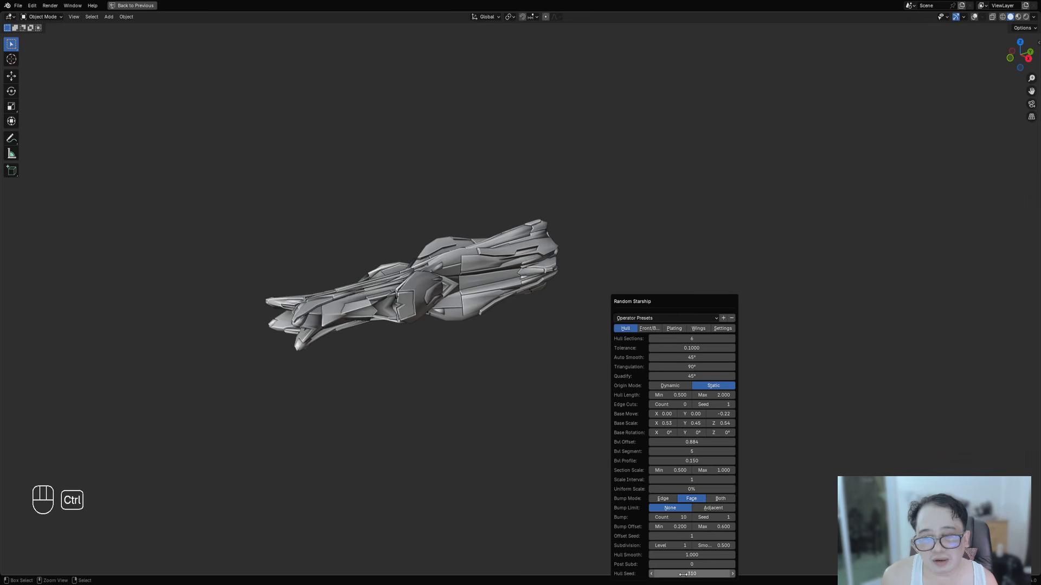
pyautogui.keyDown('ctrl'); pyautogui.scroll(6, 683, 574); pyautogui.keyUp('ctrl')
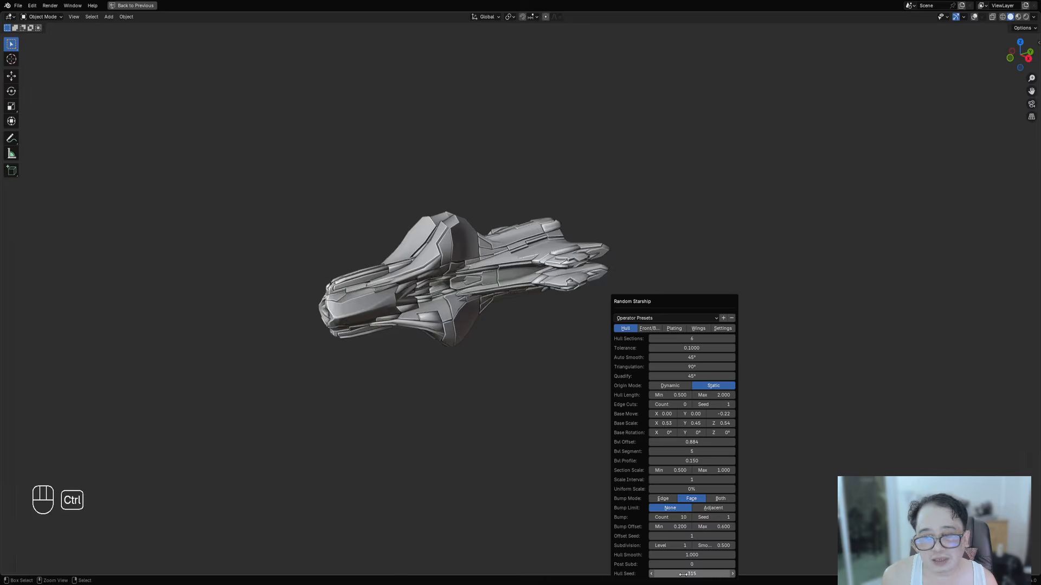
pyautogui.keyDown('ctrl'); pyautogui.scroll(1, 683, 574); pyautogui.keyUp('ctrl')
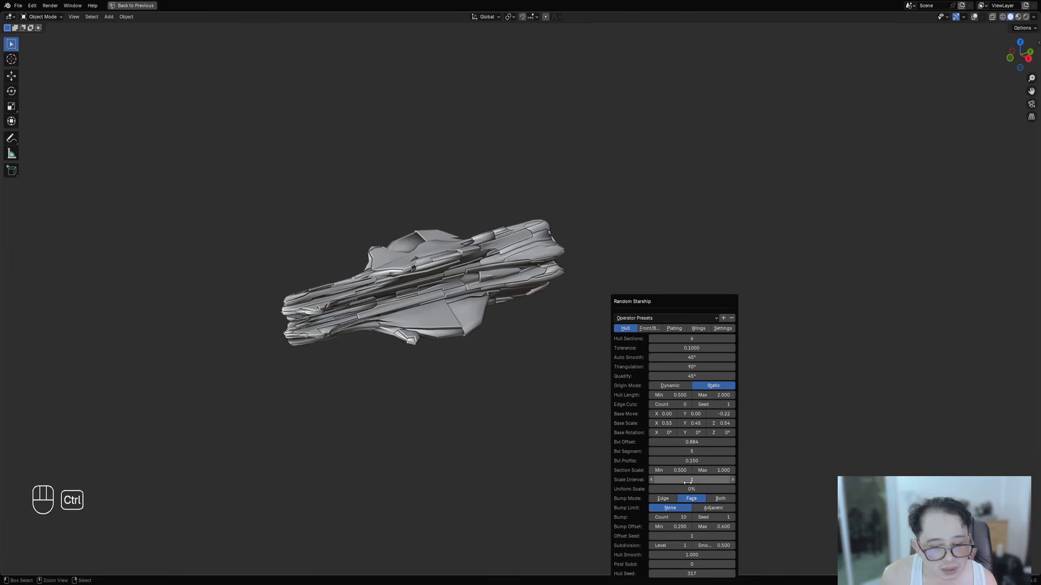
# - Set the scale interval to 2 and advance the hull seed several more variations
pyautogui.keyDown('ctrl'); pyautogui.scroll(1, 686, 479); pyautogui.keyUp('ctrl')
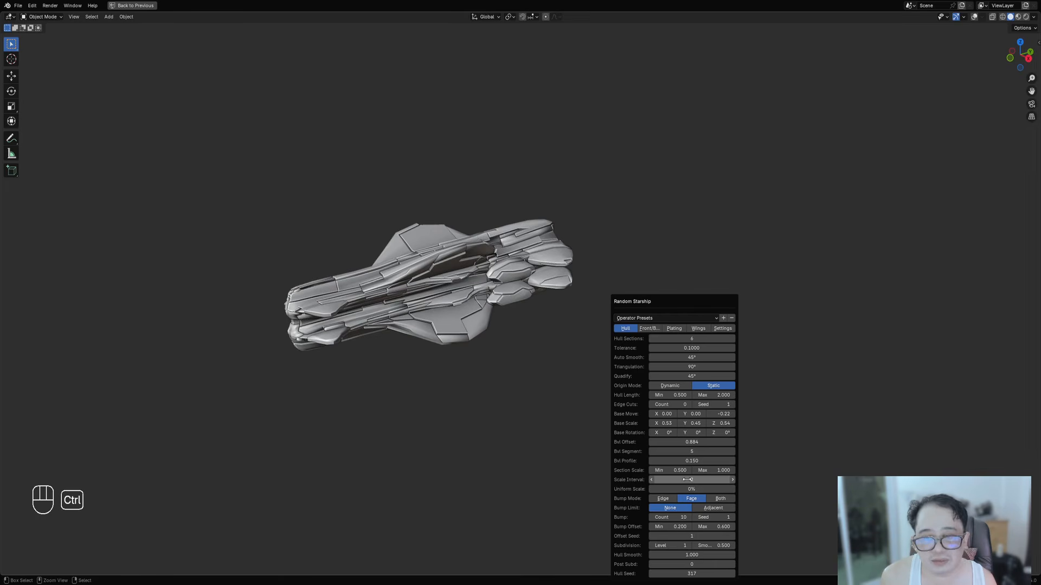
pyautogui.keyDown('ctrl'); pyautogui.scroll(3, 693, 574); pyautogui.keyUp('ctrl')
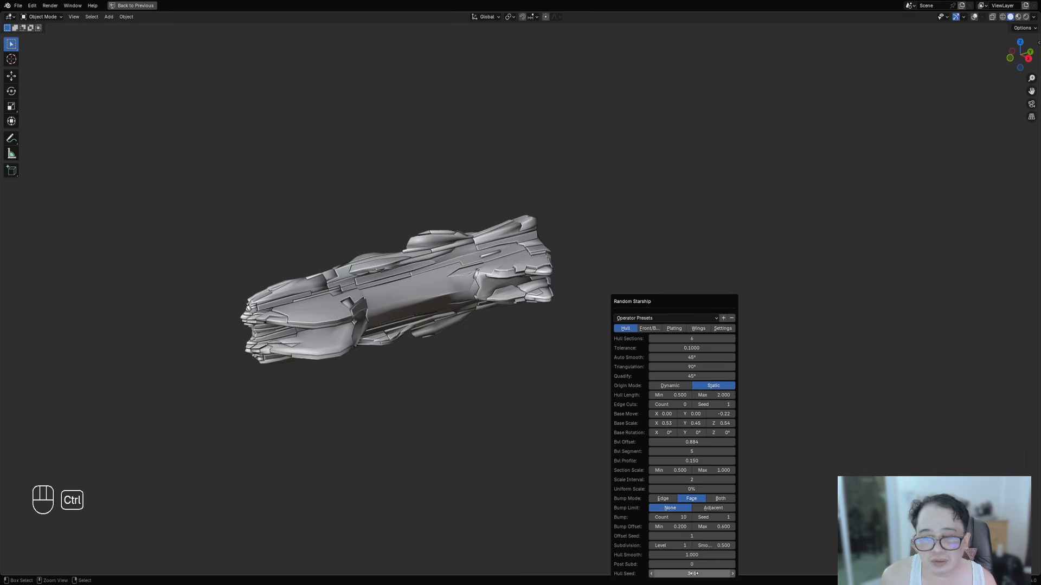
pyautogui.keyDown('ctrl'); pyautogui.scroll(2, 693, 574); pyautogui.keyUp('ctrl')
pyautogui.keyDown('ctrl'); pyautogui.scroll(1, 692, 574); pyautogui.keyUp('ctrl')
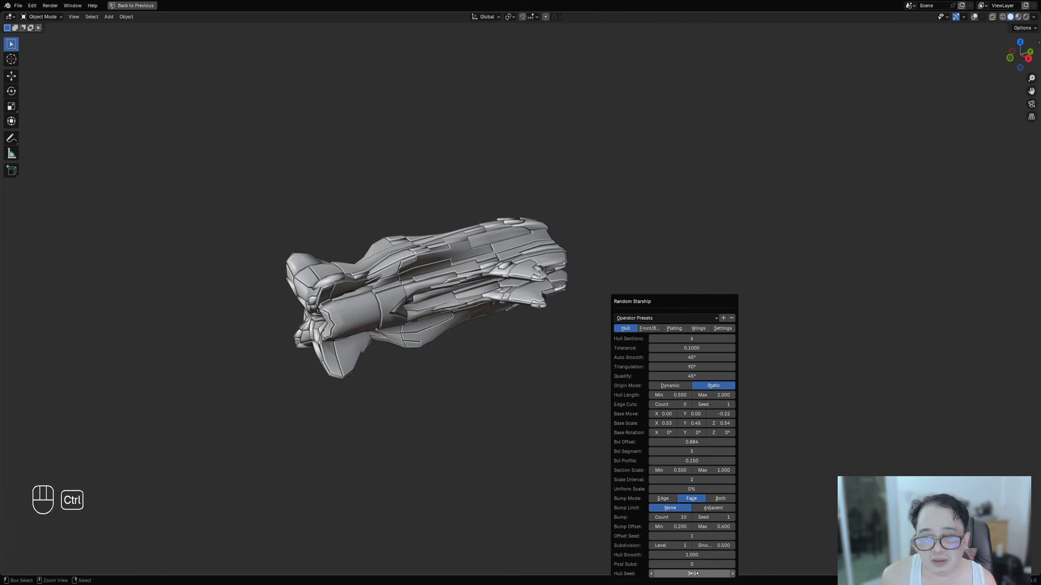
# - Select the generated starship, enter Edit Mode with viewport overlays shown, and leave no faces selected
pyautogui.moveTo(453, 347); pyautogui.dragTo(588, 255, button='middle')
pyautogui.scroll(5, 612, 260)
pyautogui.scroll(-3, 593, 261)
pyautogui.click(538, 301)
pyautogui.press('Tab')
pyautogui.hotkey('shift', 'alt', 'z')
pyautogui.press('a')
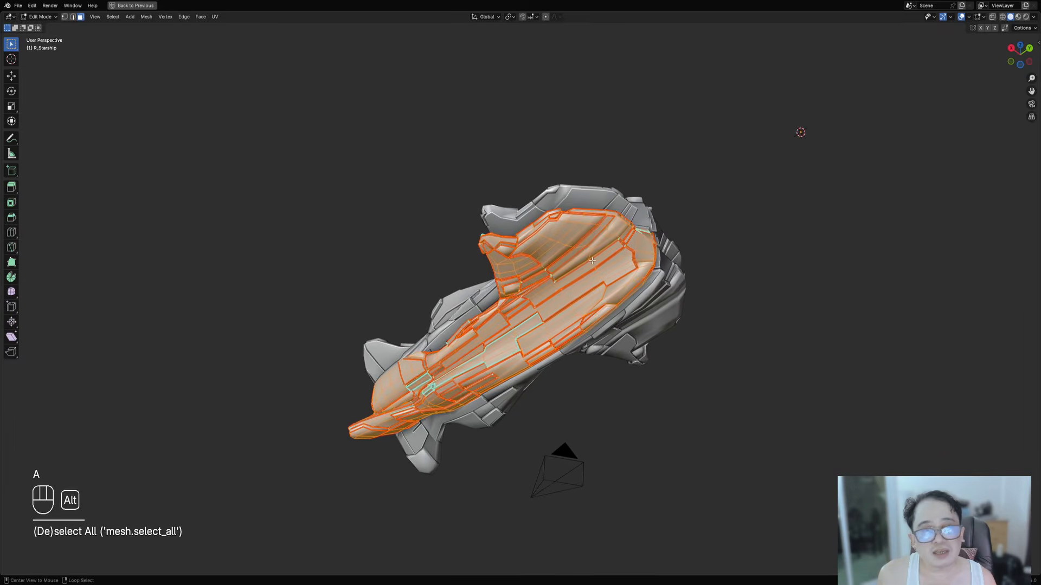
pyautogui.hotkey('alt', 'a')
# - Examine the marked seams and sharp edges between the panels of the starship mesh
pyautogui.scroll(5, 589, 255)
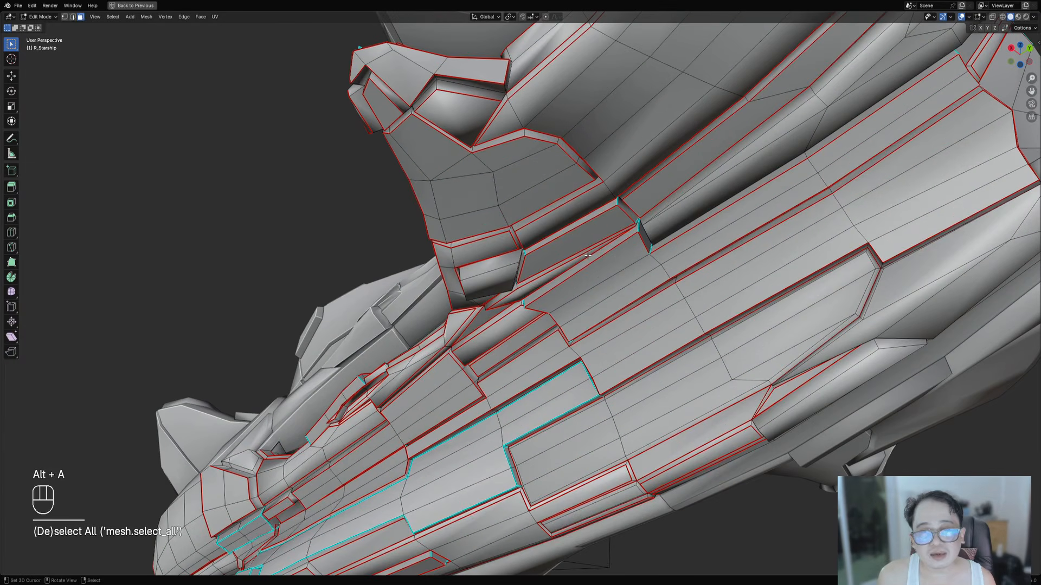
pyautogui.scroll(-10, 586, 255)
pyautogui.moveTo(586, 254); pyautogui.dragTo(604, 392, button='middle')
pyautogui.scroll(5, 602, 283)
pyautogui.scroll(-5, 602, 284)
pyautogui.press('Tab')
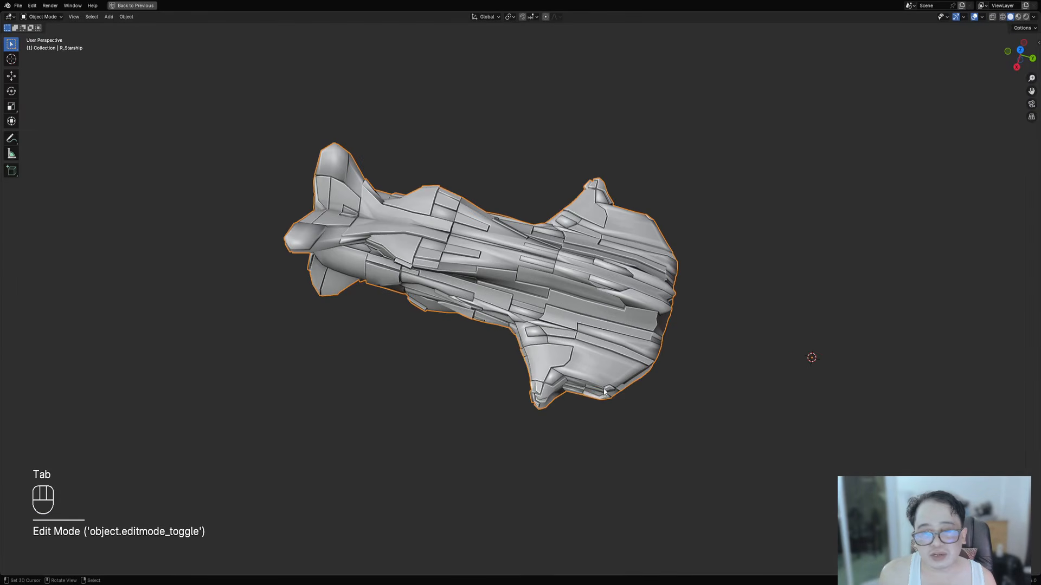
pyautogui.moveTo(511, 285); pyautogui.dragTo(515, 384, button='middle')
pyautogui.press('Tab')
pyautogui.scroll(2, 518, 342)
# - Restore the split layout, enlarge the lower area and change it to the UV Editor
pyautogui.hotkey('ctrl', 'space')
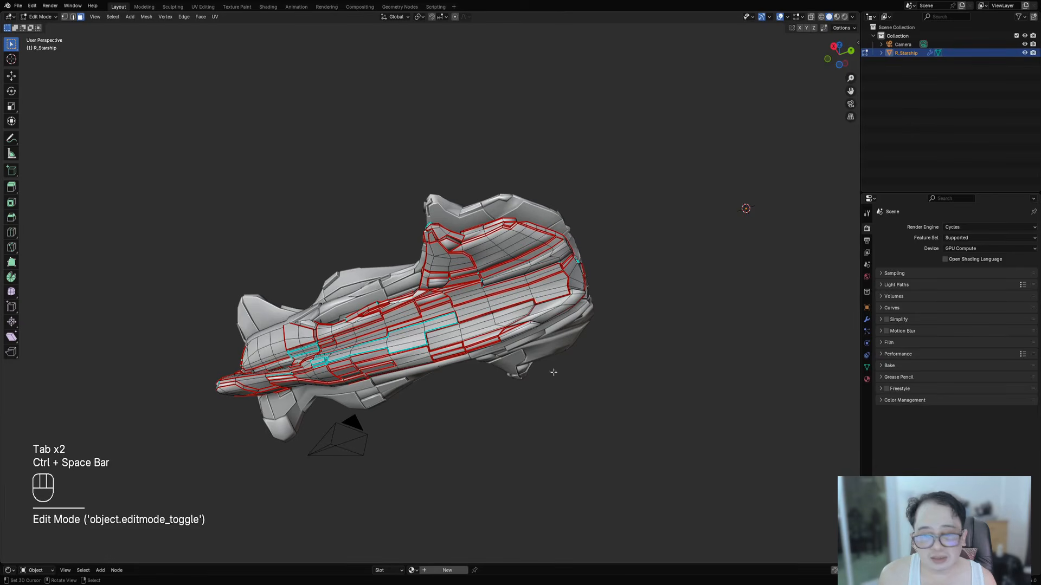
pyautogui.moveTo(582, 564); pyautogui.dragTo(585, 361)
pyautogui.press('n')
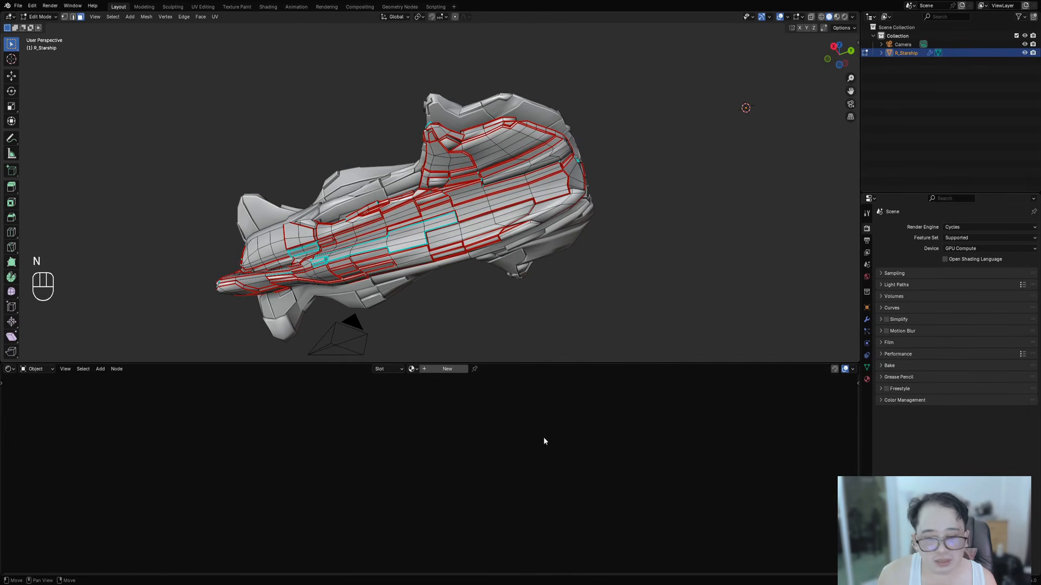
pyautogui.click(9, 370)
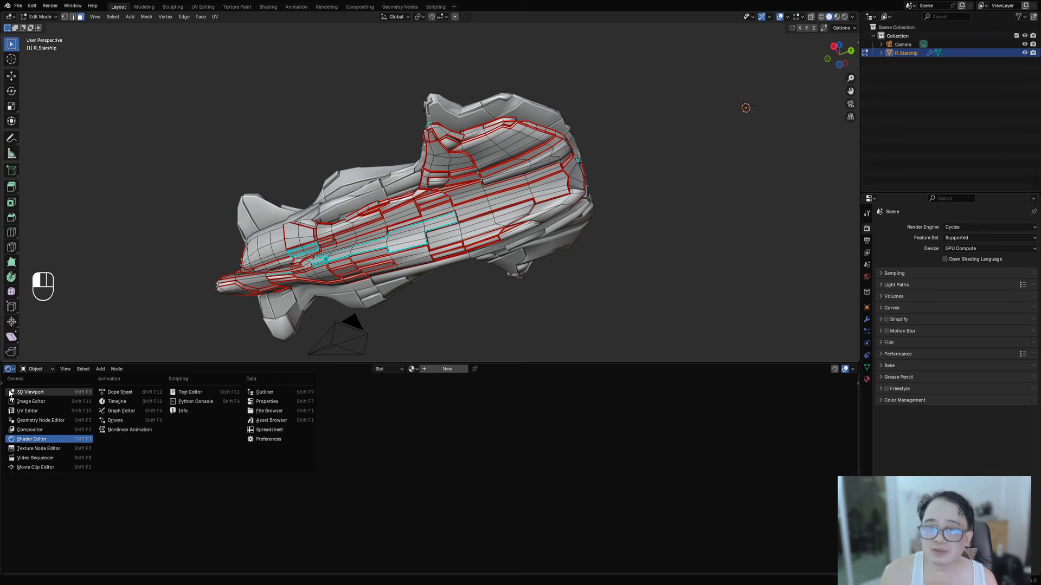
pyautogui.click(33, 411)
# - Select all faces of the starship mesh and unwrap them with Unwrap Angle Based
pyautogui.press('a')
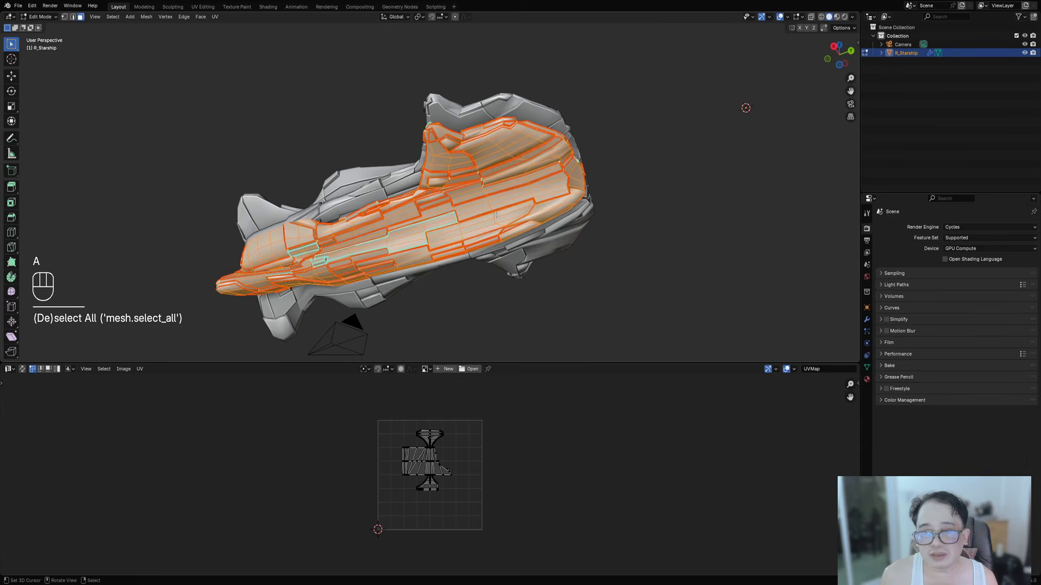
pyautogui.press('u')
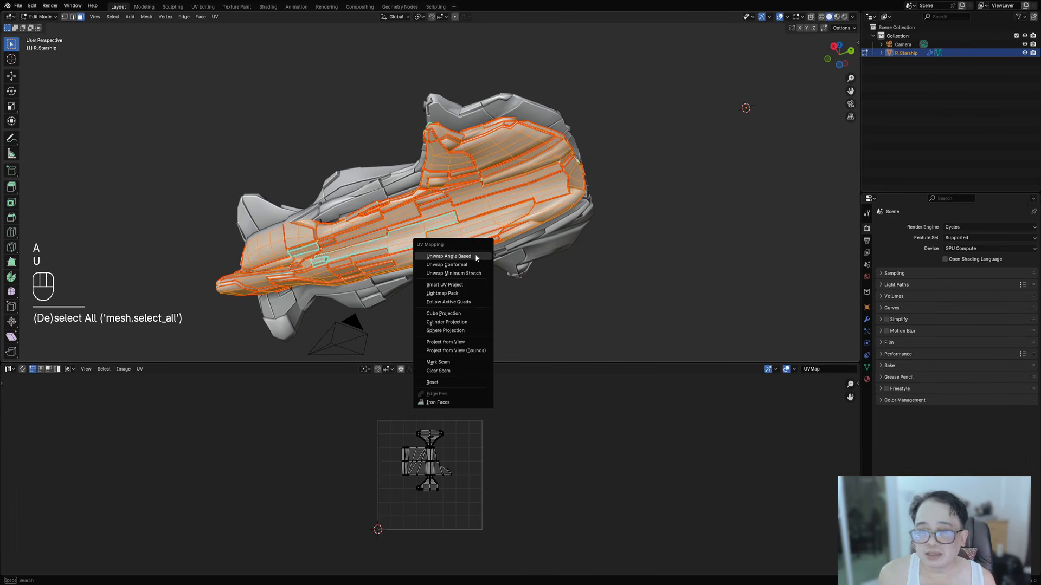
pyautogui.click(476, 257)
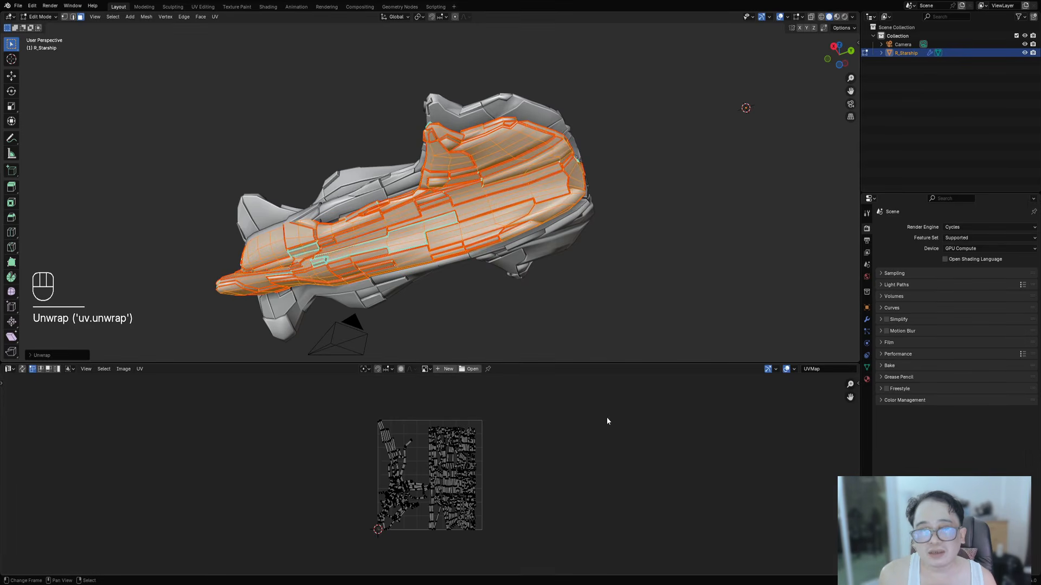
# - Maximize the UV Editor and select all UV islands to view the unwrapped layout
pyautogui.scroll(8, 607, 421)
pyautogui.hotkey('ctrl', 'space')
pyautogui.scroll(1, 587, 367)
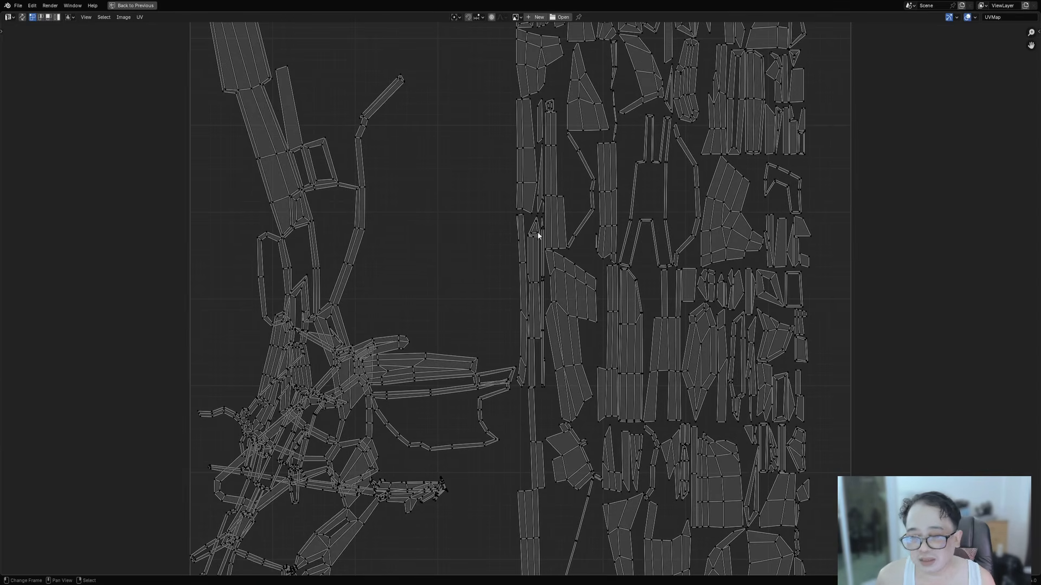
pyautogui.scroll(-3, 539, 235)
pyautogui.moveTo(540, 239); pyautogui.dragTo(553, 375, button='middle')
pyautogui.scroll(5, 554, 375)
pyautogui.press('a')
pyautogui.scroll(-2, 759, 369)
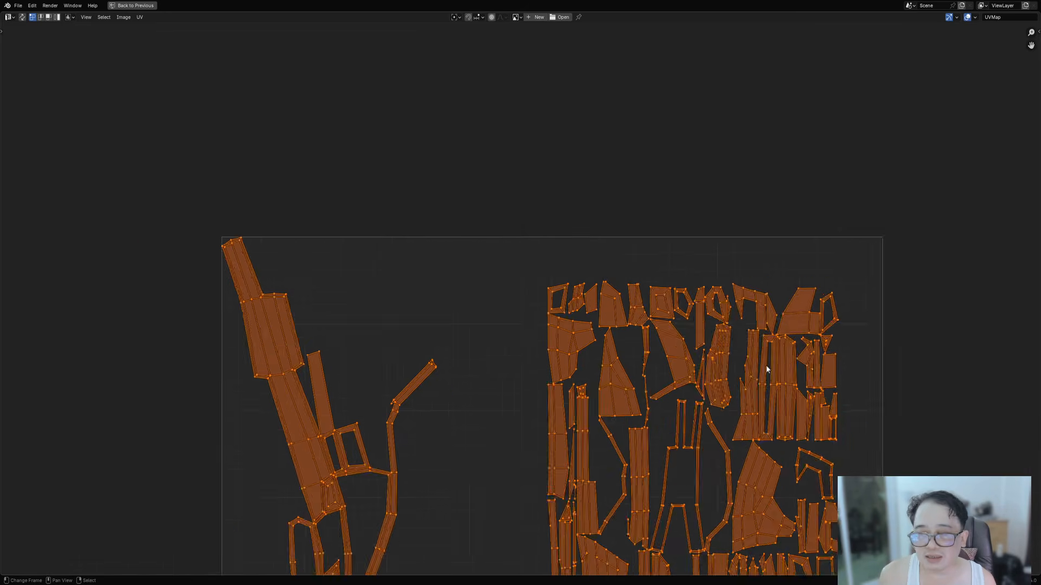
# - Examine the separate panel islands and the large tangled island for gaps and overlaps in the UV layout
pyautogui.moveTo(858, 374); pyautogui.dragTo(672, 339, button='middle')
pyautogui.scroll(4, 672, 339)
pyautogui.scroll(1, 477, 311)
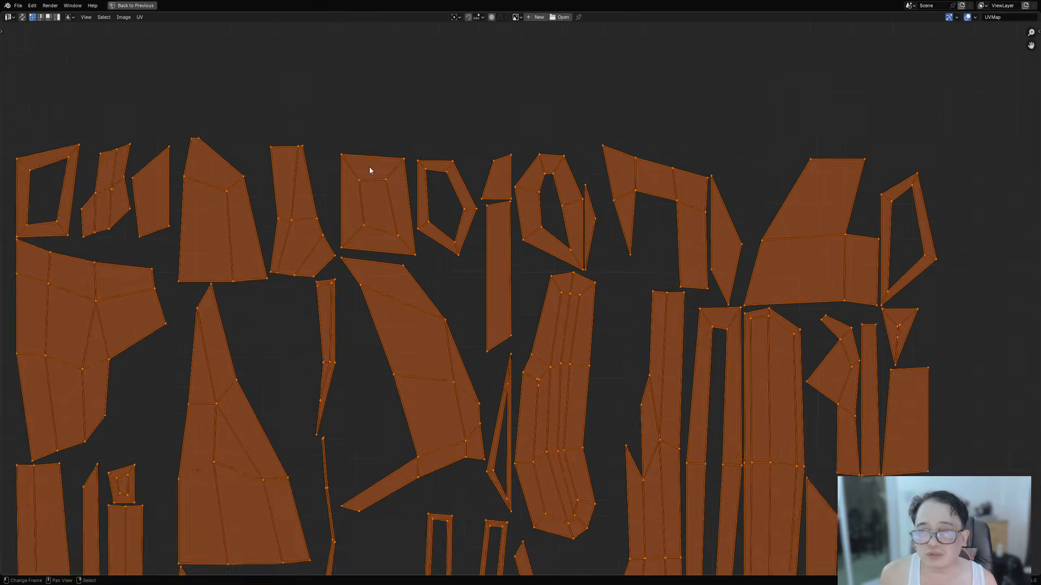
pyautogui.scroll(1, 379, 171)
pyautogui.moveTo(803, 227); pyautogui.dragTo(460, 248, button='middle')
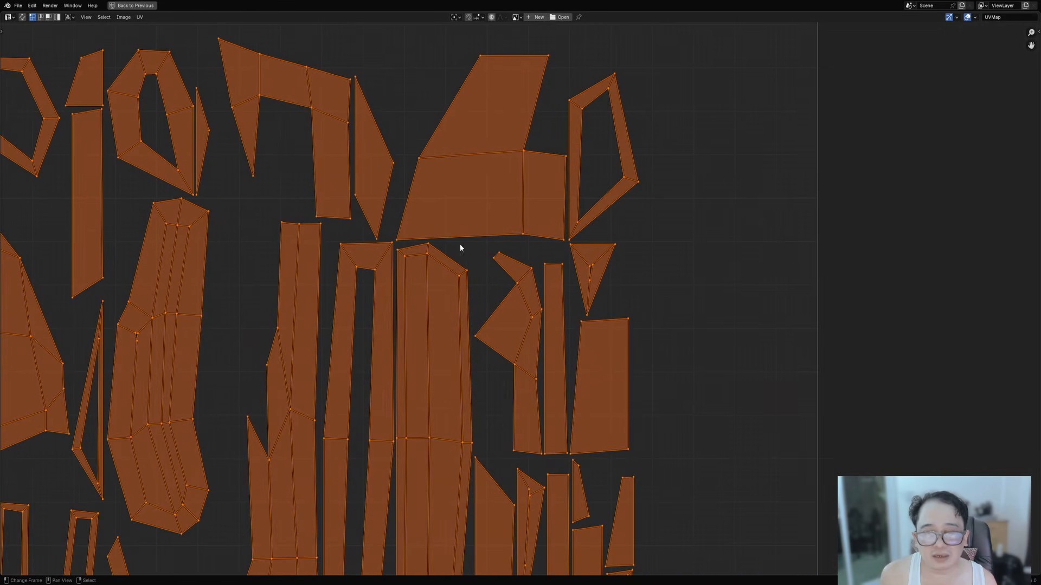
pyautogui.scroll(-5, 512, 330)
pyautogui.scroll(5, 498, 333)
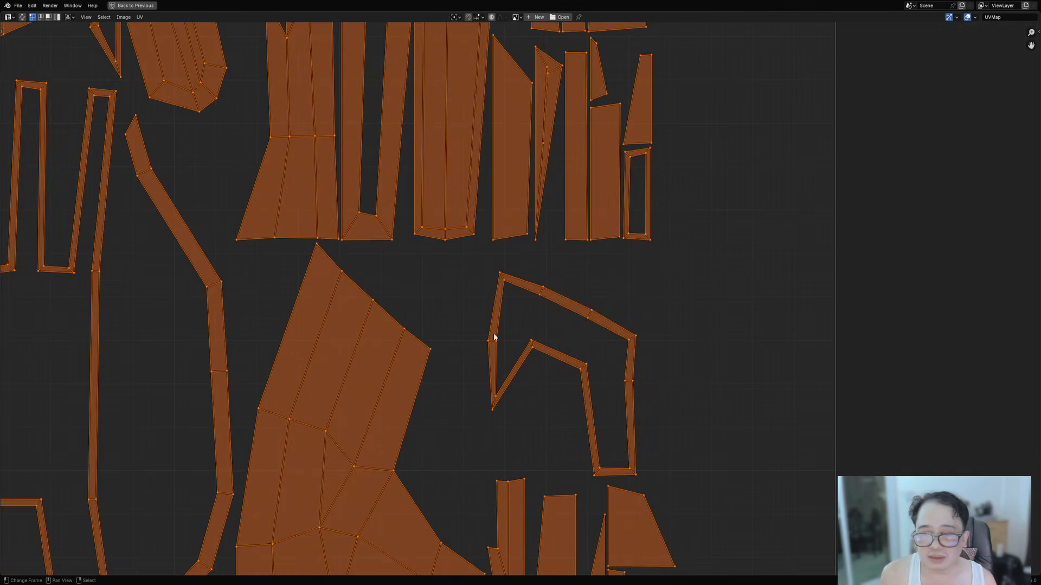
pyautogui.scroll(4, 606, 358)
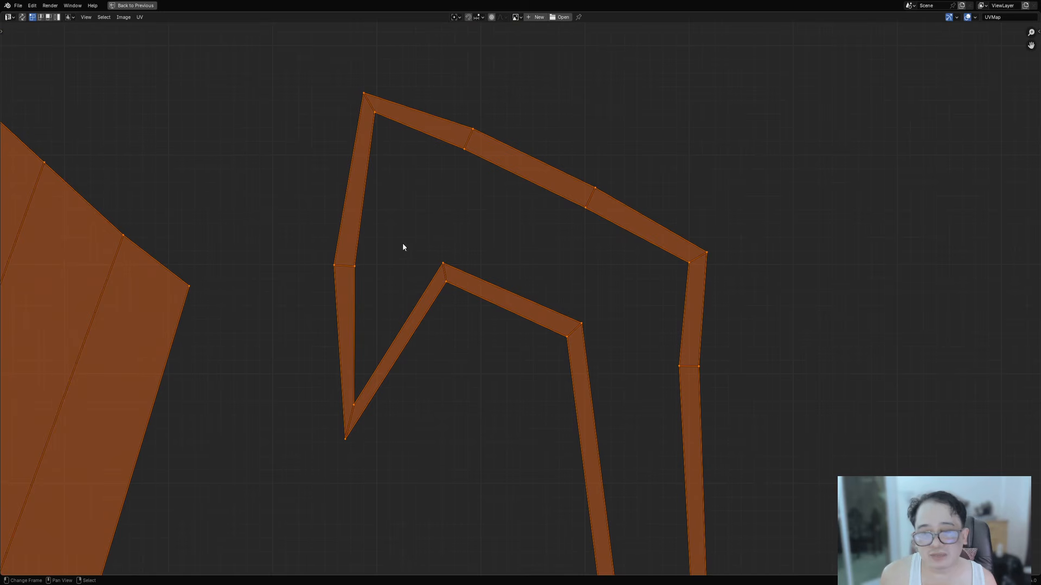
pyautogui.scroll(-4, 753, 360)
pyautogui.scroll(-2, 397, 483)
pyautogui.moveTo(397, 482); pyautogui.dragTo(594, 355, button='middle')
pyautogui.scroll(6, 634, 350)
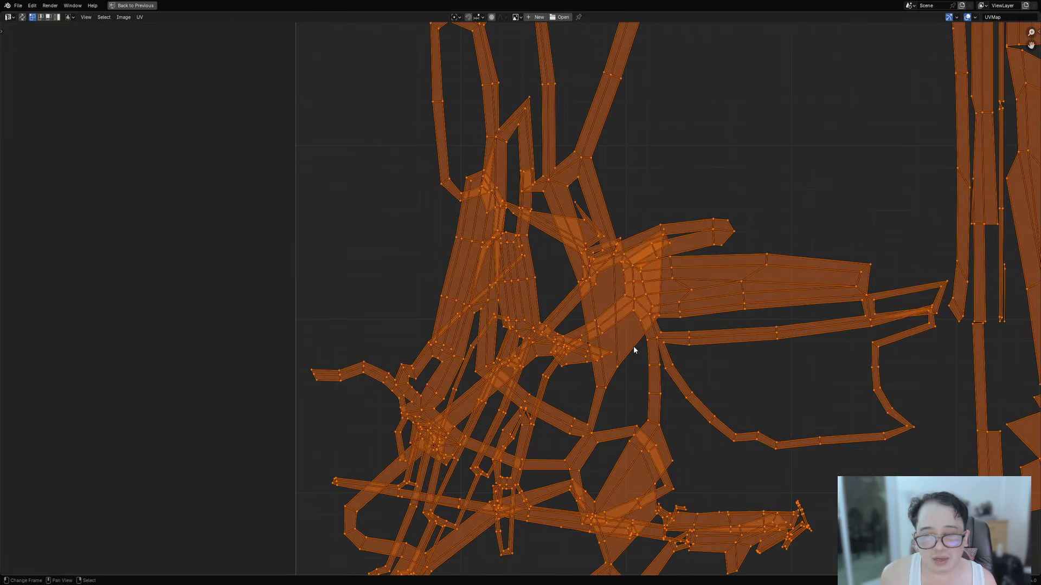
# - Clear the UV selection and select a vertex on the long narrow strip of the tangled UV island
pyautogui.hotkey('alt', 'a')
pyautogui.scroll(-5, 633, 347)
pyautogui.scroll(-2, 511, 457)
pyautogui.hotkey('ctrl', 'space')
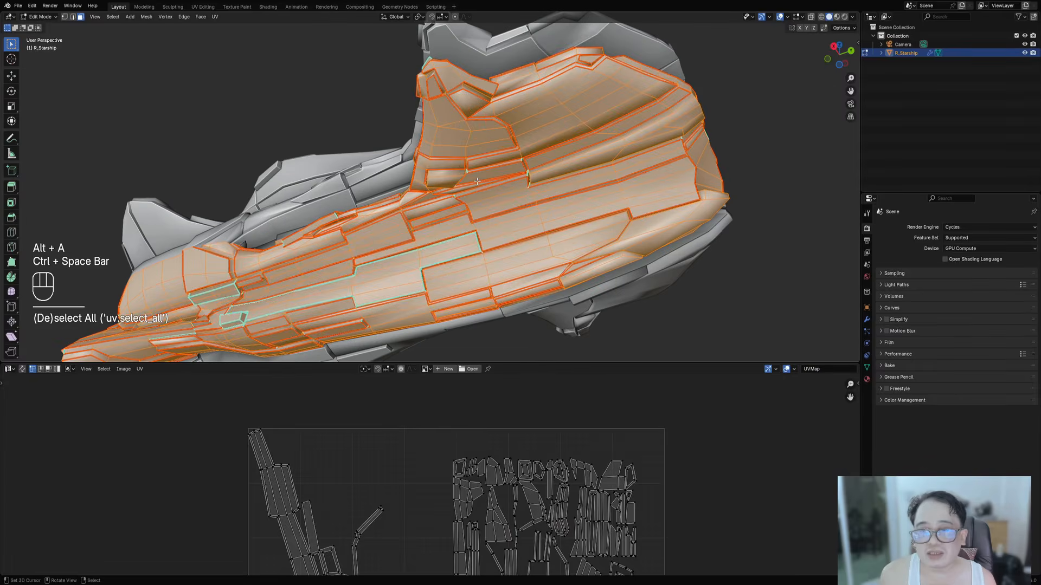
pyautogui.moveTo(476, 183)
pyautogui.mouseDown(button='middle')
pyautogui.moveTo(499, 146)
pyautogui.moveTo(466, 195)
pyautogui.mouseUp(button='middle')
pyautogui.hotkey('ctrl', 'space')
pyautogui.scroll(6, 464, 313)
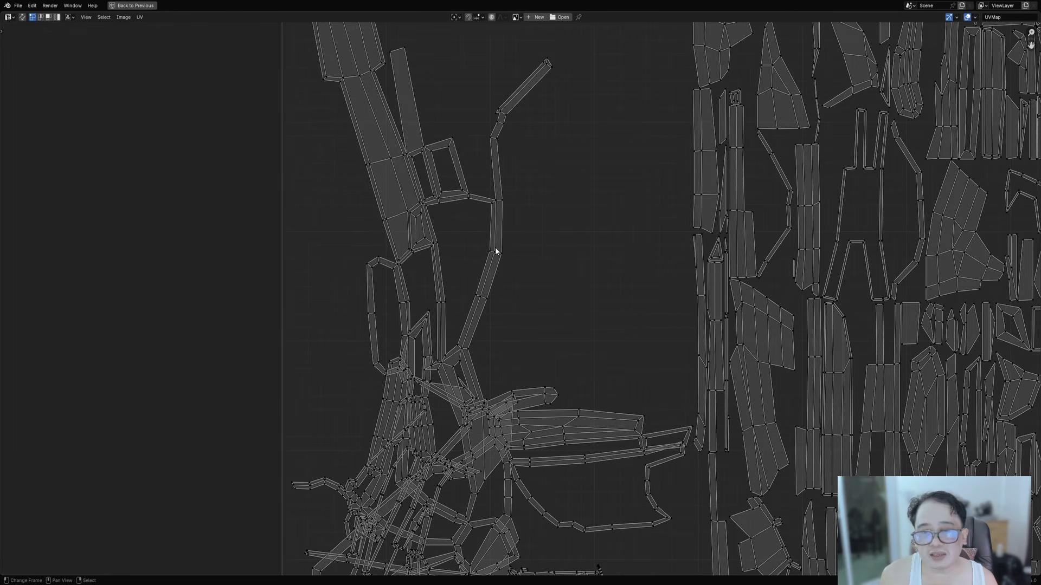
pyautogui.click(496, 248)
pyautogui.scroll(-3, 528, 219)
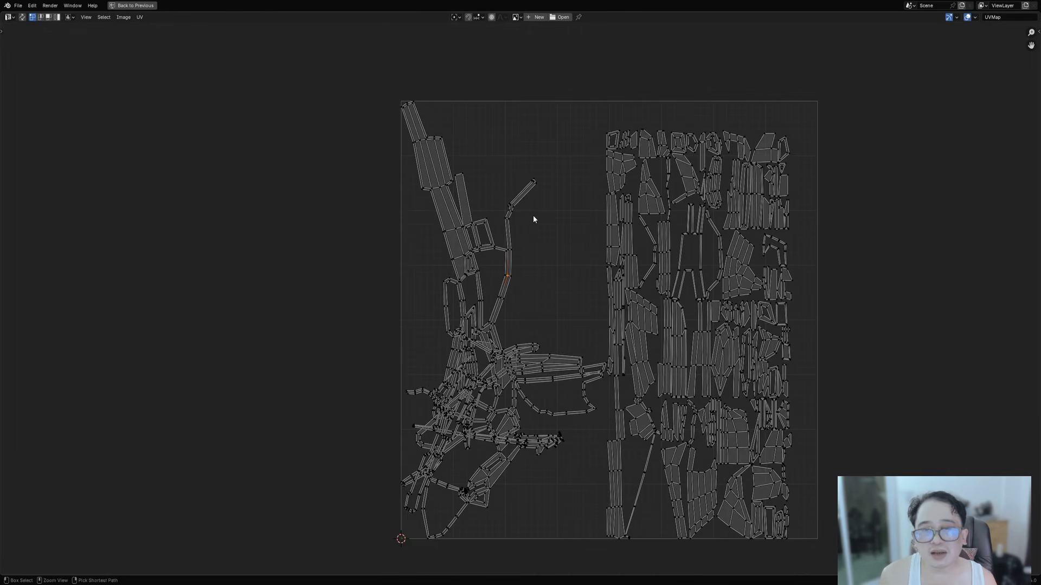
# - Restore the split layout, deselect all mesh faces in face select mode and examine the seams along the hull's side
pyautogui.hotkey('ctrl', 'space')
pyautogui.moveTo(532, 216); pyautogui.dragTo(323, 289, button='middle')
pyautogui.scroll(4, 489, 243)
pyautogui.hotkey('alt', 'a')
pyautogui.press('3')
pyautogui.scroll(3, 472, 260)
pyautogui.scroll(2, 422, 226)
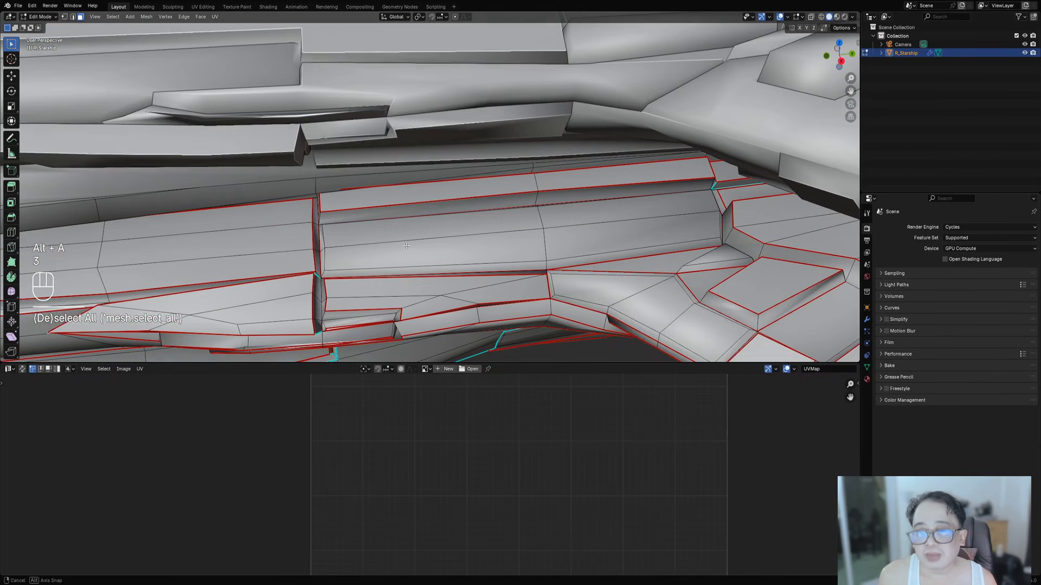
pyautogui.scroll(-5, 322, 287)
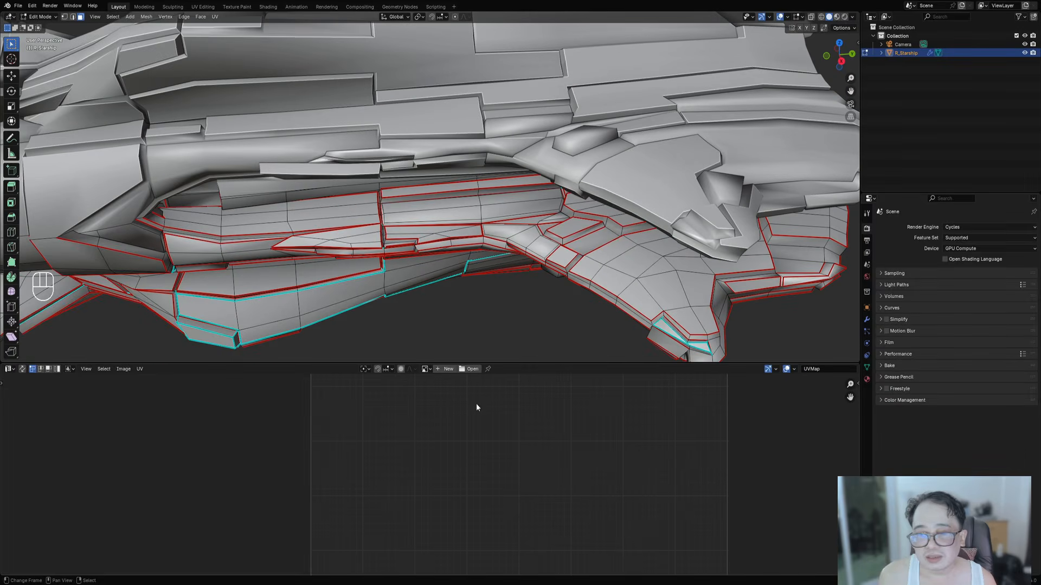
# - Select all mesh faces and show their full UV layout in the maximized UV Editor in edge selection mode
pyautogui.press('a')
pyautogui.hotkey('ctrl', 'space')
pyautogui.scroll(4, 502, 299)
pyautogui.press('2')
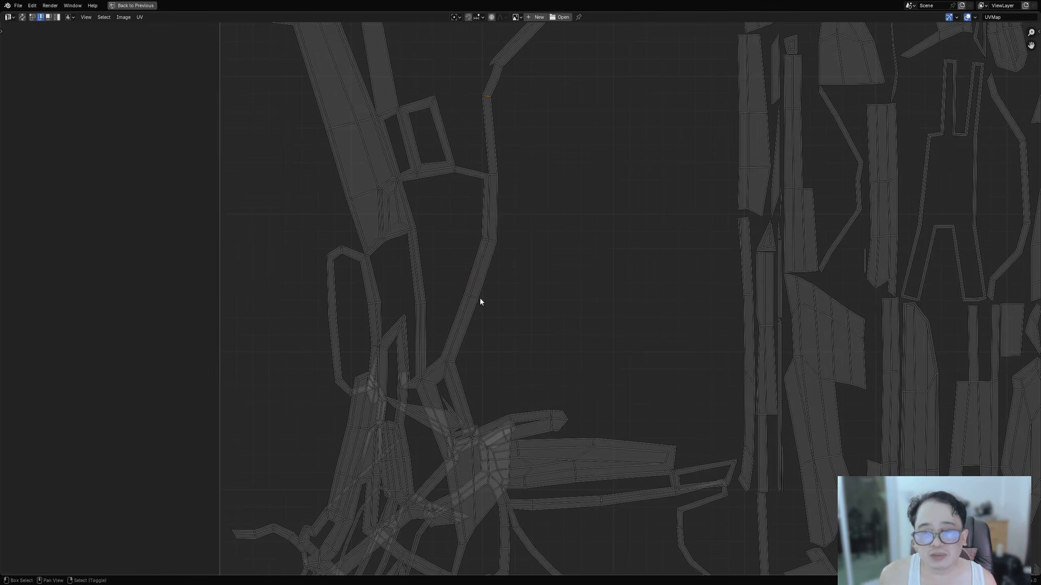
pyautogui.scroll(-7, 474, 297)
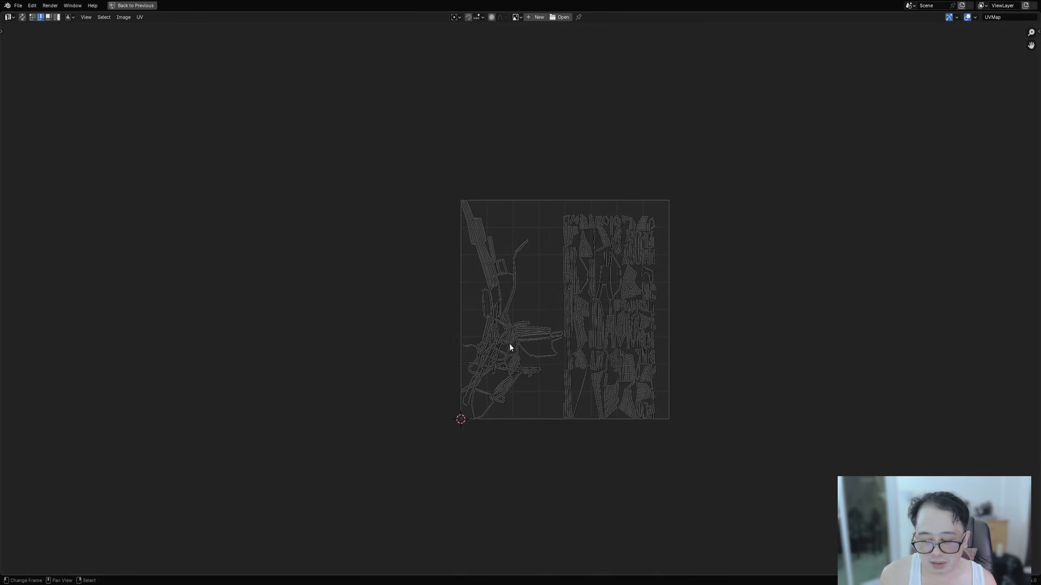
# - Select the entire linked tangled UV island, try moving it, and clear the UV selection before restoring the split layout
pyautogui.press('l')
pyautogui.press('g')
pyautogui.rightClick(436, 279)
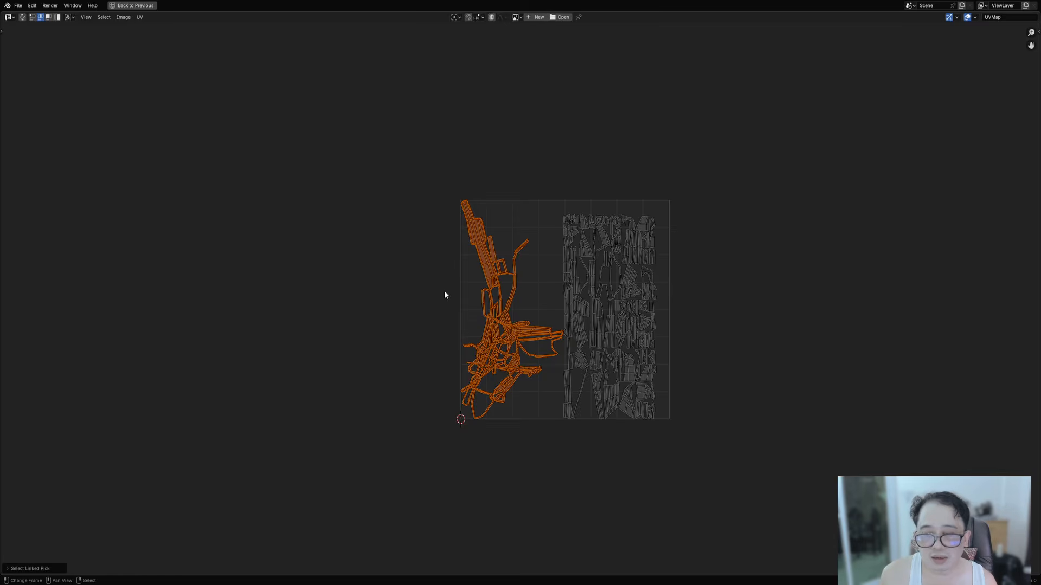
pyautogui.scroll(5, 515, 314)
pyautogui.hotkey('alt', 'a')
pyautogui.scroll(-7, 587, 212)
pyautogui.scroll(4, 620, 267)
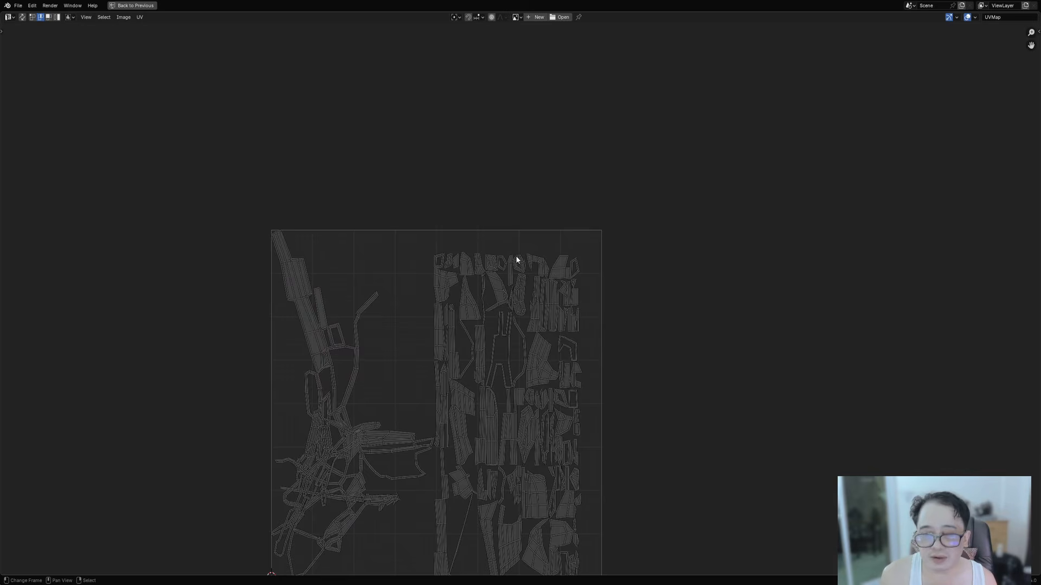
pyautogui.hotkey('ctrl', 'space')
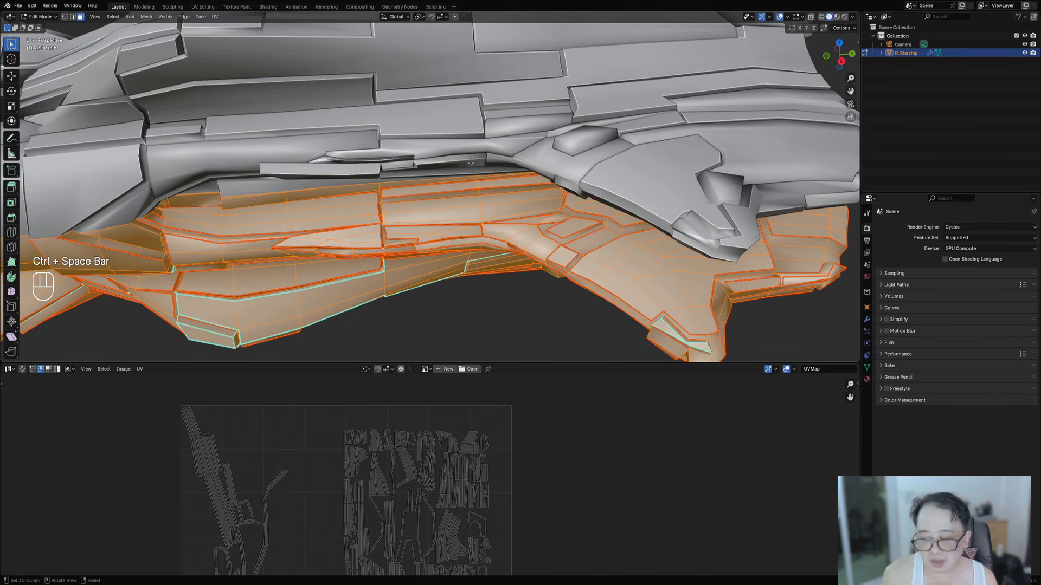
# - Unwrap the selected starship faces with the Angle Based method and check the resulting UV islands
pyautogui.press('u')
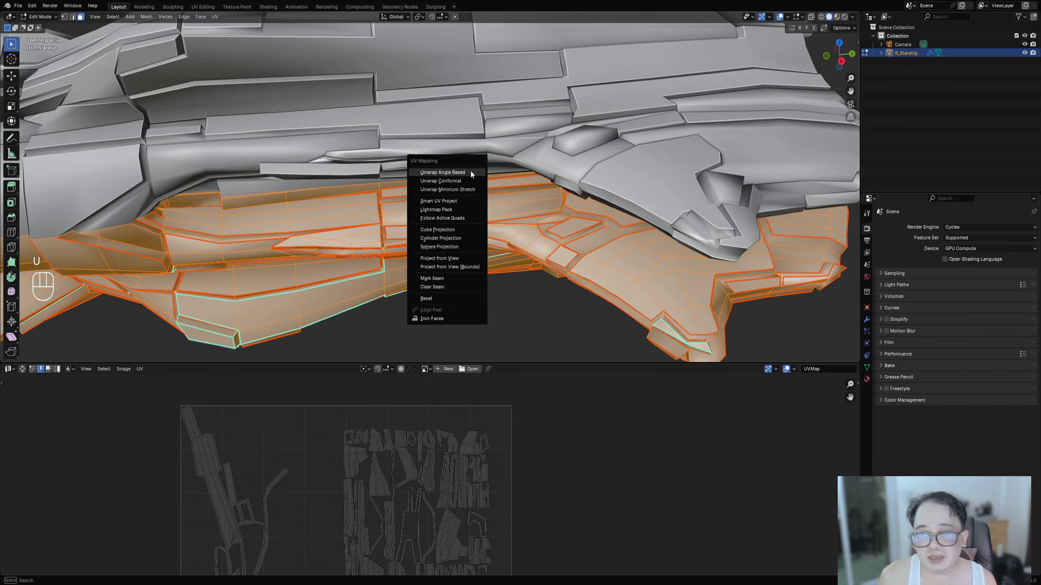
pyautogui.click(470, 172)
pyautogui.scroll(5, 476, 436)
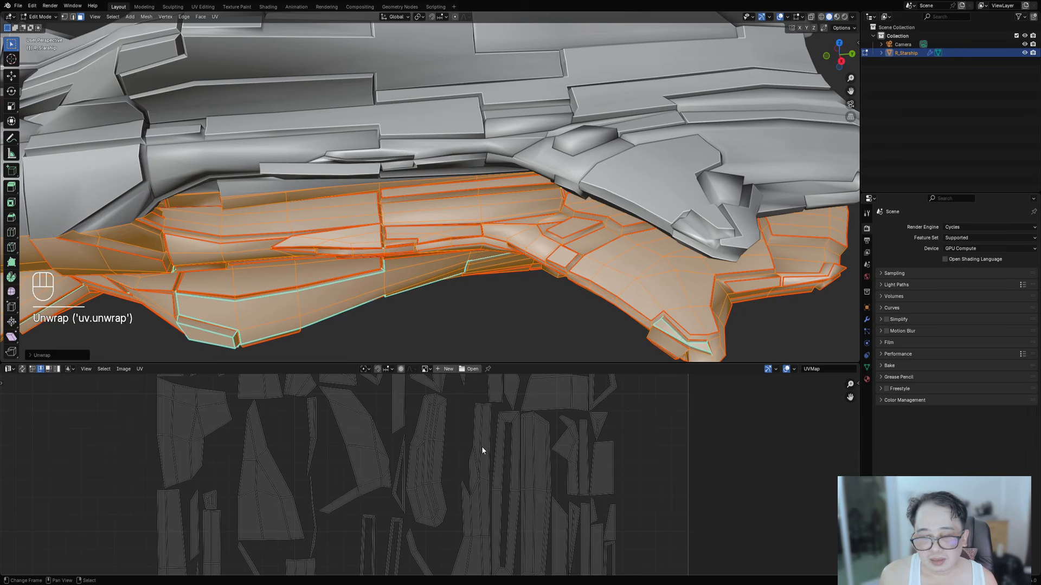
pyautogui.scroll(-5, 383, 482)
pyautogui.moveTo(333, 487); pyautogui.dragTo(428, 397, button='middle')
# - Apply Cube Projection to the selected starship faces
pyautogui.scroll(-4, 519, 78)
pyautogui.scroll(-1, 519, 79)
pyautogui.scroll(3, 504, 198)
pyautogui.press('u')
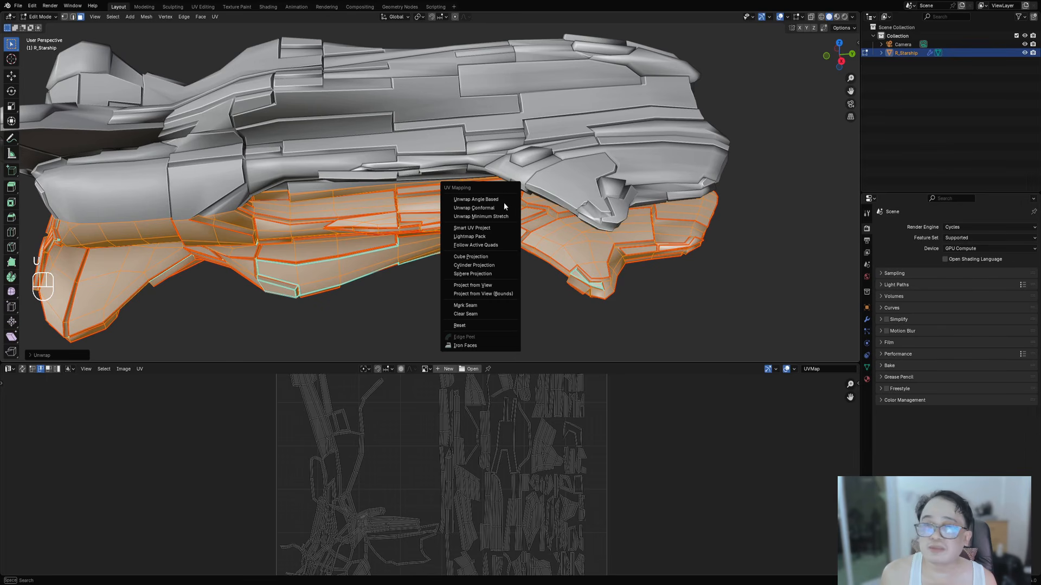
pyautogui.click(503, 257)
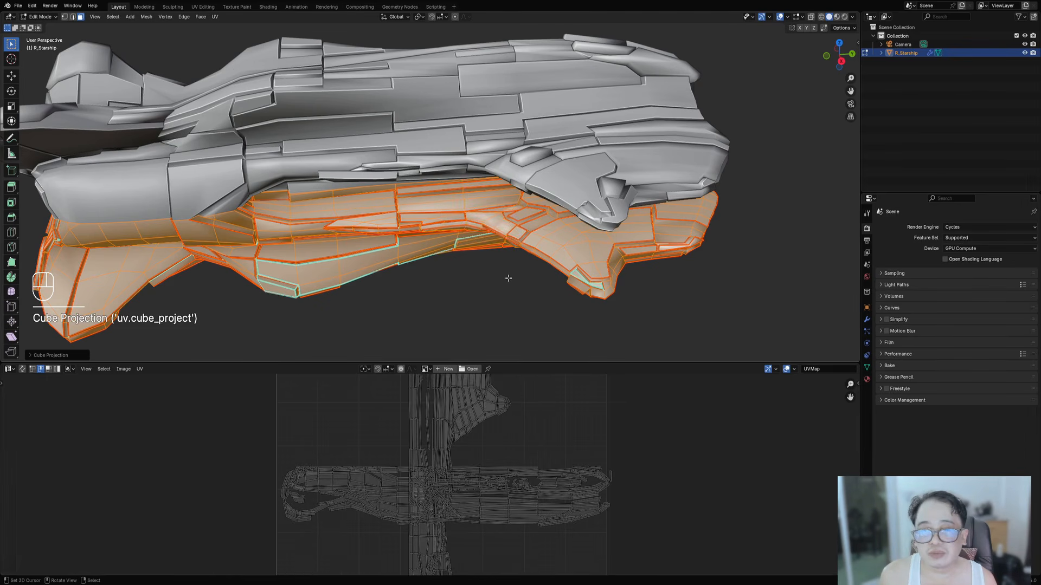
# - Sketch box-shaped annotation lines around the starship in the back view to illustrate the projection, and erase them
pyautogui.scroll(-3, 516, 278)
pyautogui.moveTo(524, 278); pyautogui.dragTo(577, 256, button='middle')
pyautogui.scroll(-4, 578, 251)
pyautogui.moveTo(651, 233); pyautogui.dragTo(580, 233, button='middle')
pyautogui.press('d')
pyautogui.moveTo(351, 111); pyautogui.dragTo(356, 237)
pyautogui.moveTo(353, 115)
pyautogui.mouseDown()
pyautogui.moveTo(505, 114)
pyautogui.moveTo(535, 261)
pyautogui.moveTo(365, 252)
pyautogui.mouseUp()
pyautogui.moveTo(520, 122); pyautogui.dragTo(416, 202, button='right')
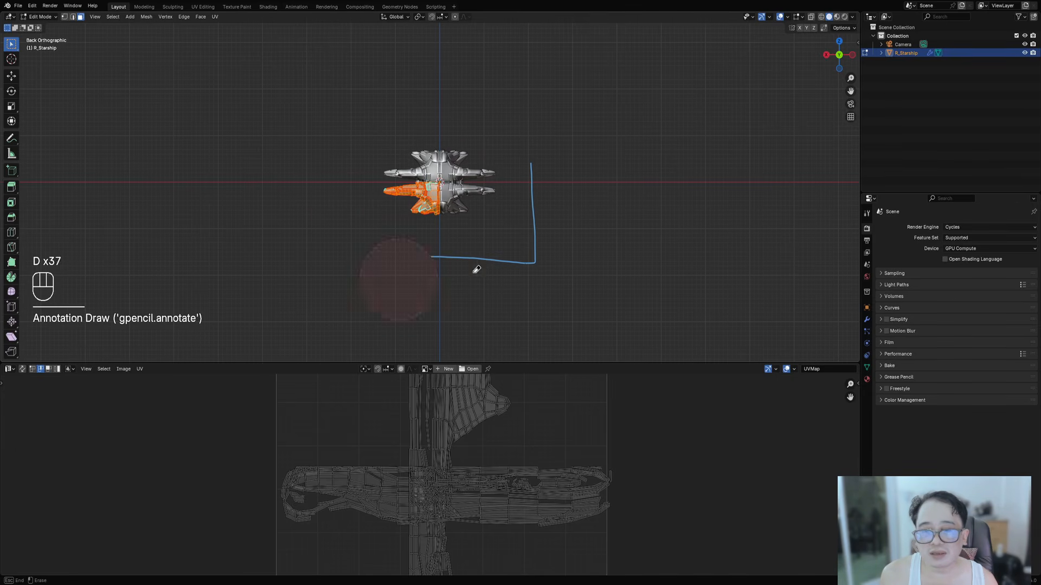
pyautogui.moveTo(476, 269); pyautogui.dragTo(464, 158, button='right')
# - Draw annotation lines framing the starship in the right side view and erase them
pyautogui.moveTo(312, 267); pyautogui.dragTo(409, 265, button='middle')
pyautogui.press('d')
pyautogui.moveTo(322, 115)
pyautogui.mouseDown()
pyautogui.moveTo(358, 114)
pyautogui.moveTo(593, 274)
pyautogui.moveTo(292, 249)
pyautogui.moveTo(292, 117)
pyautogui.moveTo(321, 267)
pyautogui.mouseUp()
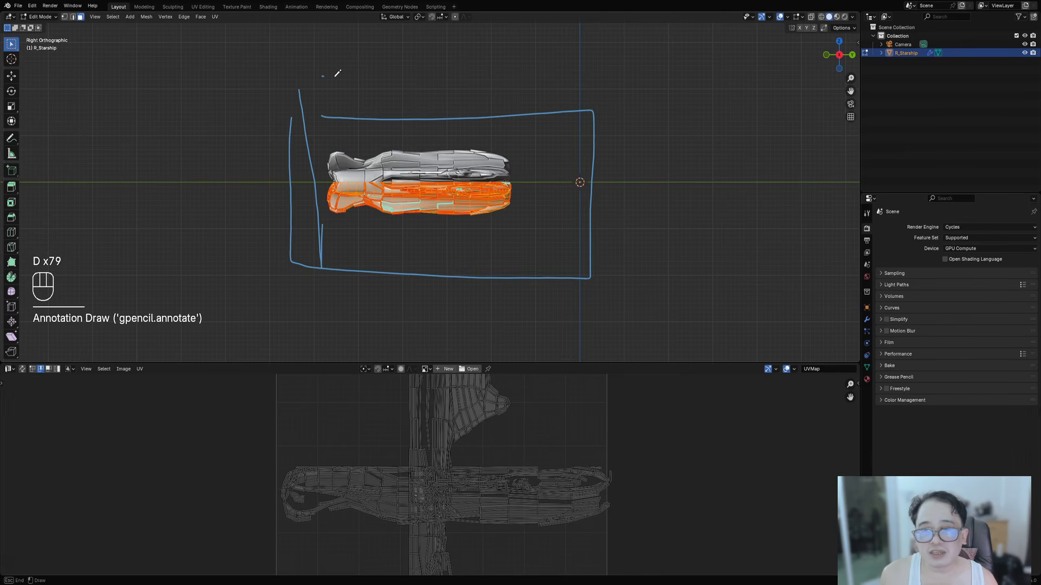
pyautogui.moveTo(335, 75); pyautogui.dragTo(541, 270)
pyautogui.moveTo(636, 253)
pyautogui.mouseDown(button='right')
pyautogui.moveTo(99, 175)
pyautogui.moveTo(222, 186)
pyautogui.moveTo(332, 297)
pyautogui.mouseUp(button='right')
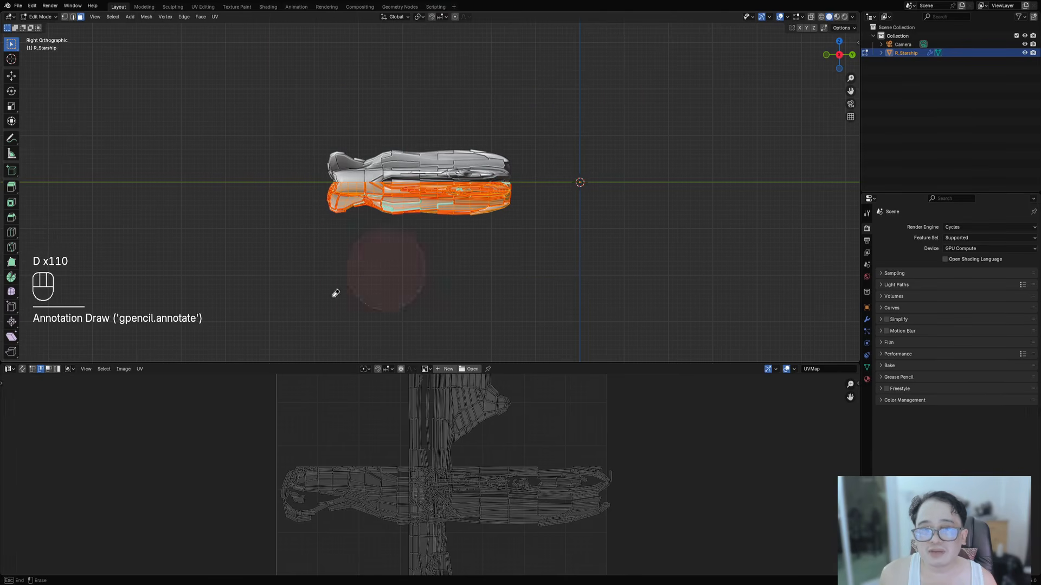
# - Replace the cube projection with an Angle Based unwrap of the selected starship faces
pyautogui.moveTo(314, 302); pyautogui.dragTo(490, 174, button='middle')
pyautogui.press('Tab')
pyautogui.press('Tab')
pyautogui.press('u')
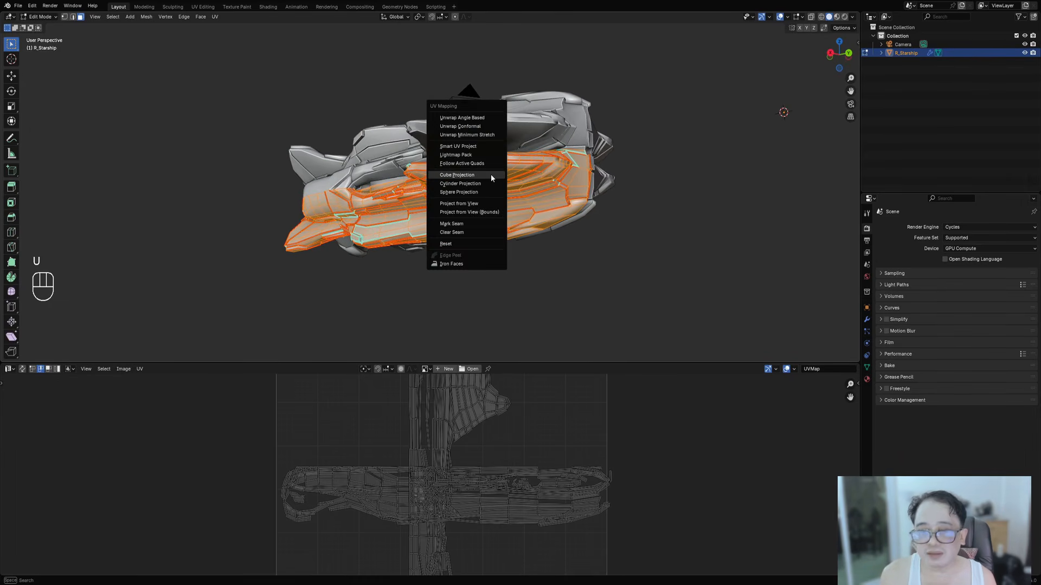
pyautogui.click(485, 117)
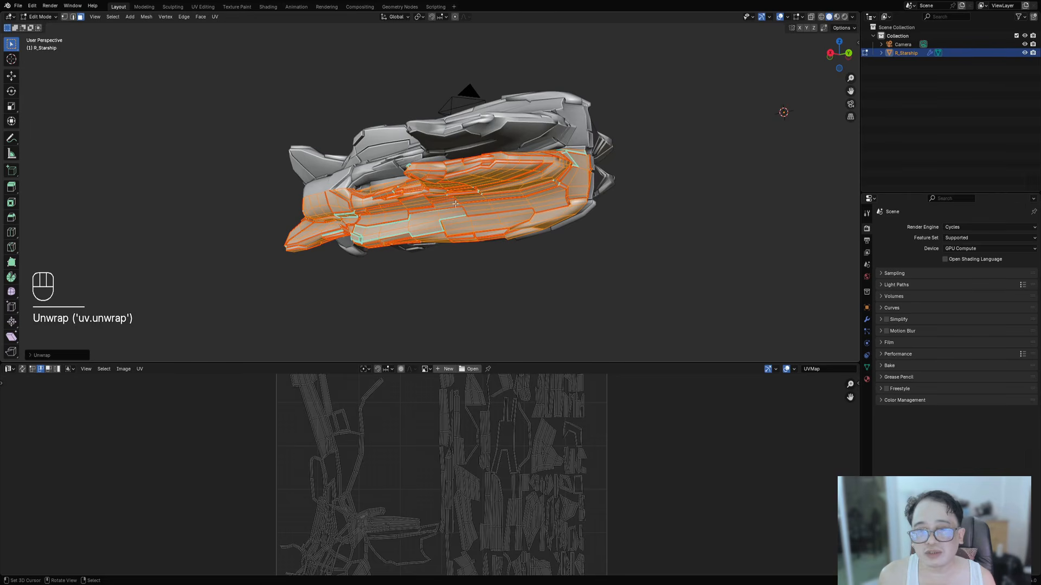
pyautogui.moveTo(456, 218); pyautogui.dragTo(472, 206, button='middle')
pyautogui.scroll(1, 473, 206)
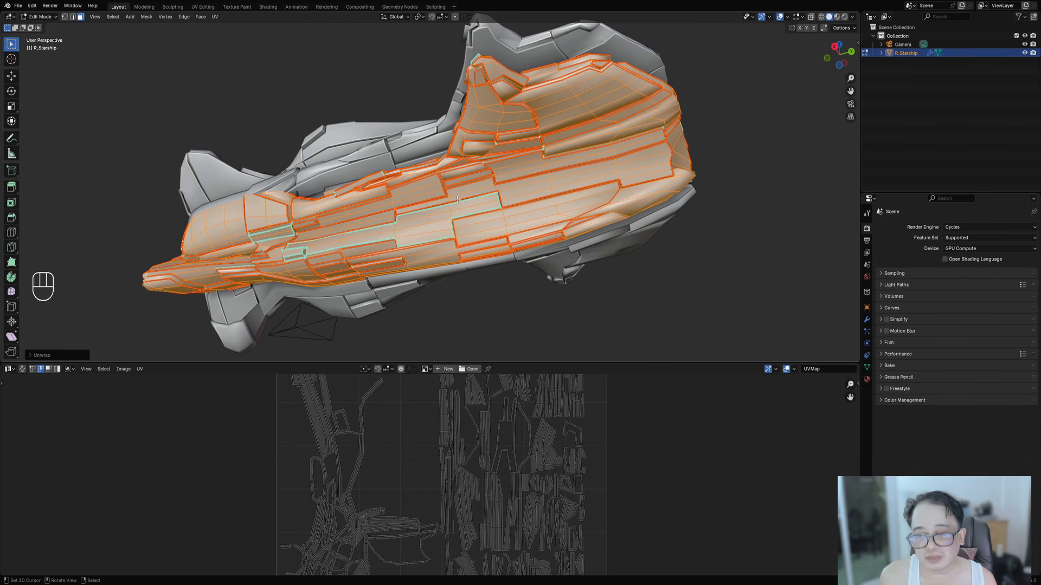
# - Select all UV islands in the maximized UV Editor, inspect the layout and restore the split view
pyautogui.hotkey('ctrl', 'space')
pyautogui.press('a')
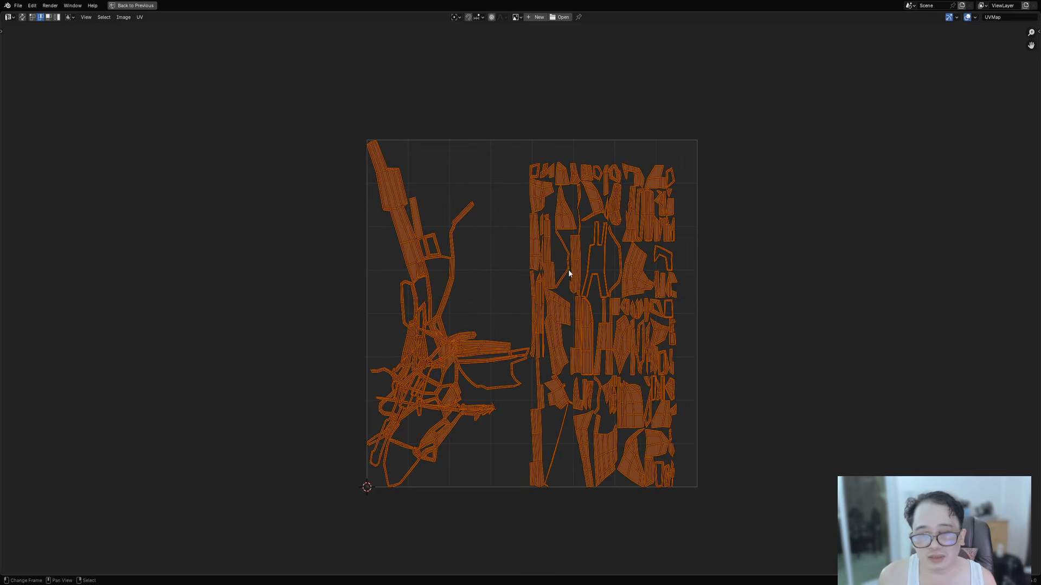
pyautogui.scroll(4, 586, 278)
pyautogui.scroll(-5, 546, 211)
pyautogui.hotkey('ctrl', 'space')
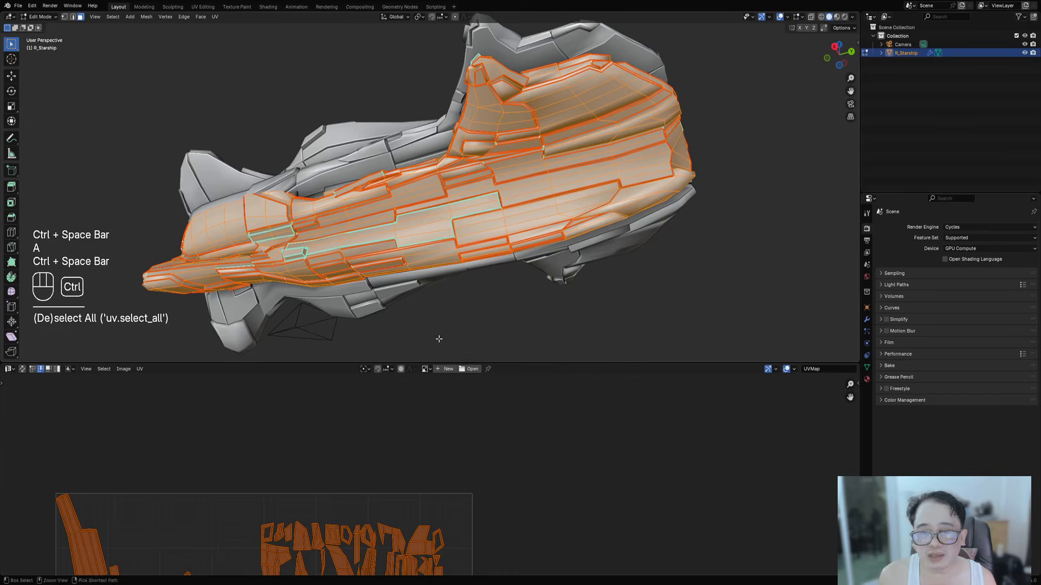
# - Enlarge the UV Editor area and reselect all mesh faces to show their UV islands centred in it
pyautogui.scroll(-4, 434, 283)
pyautogui.hotkey('alt', 'a')
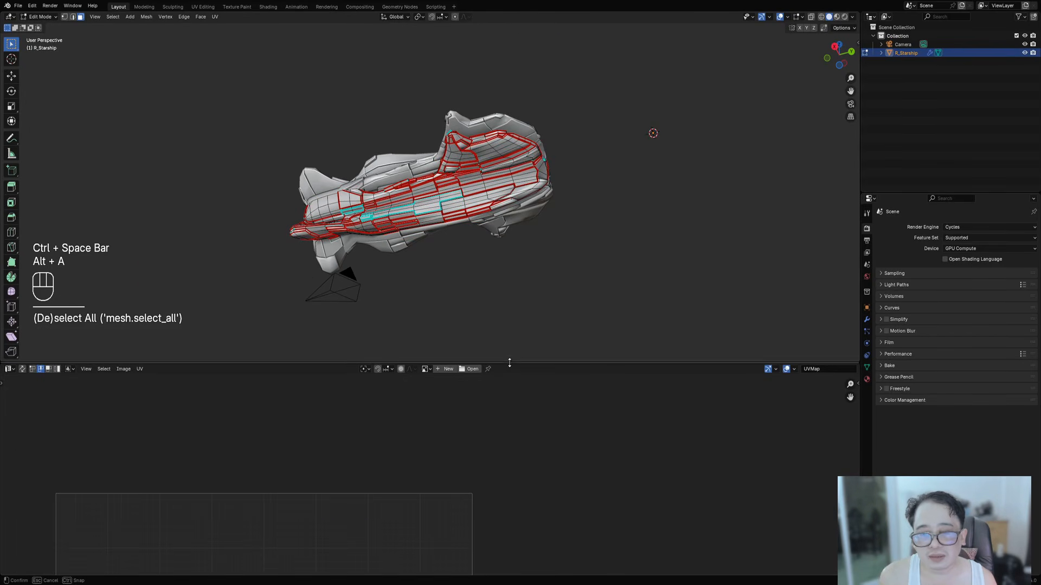
pyautogui.moveTo(510, 363); pyautogui.dragTo(506, 334)
pyautogui.press('a')
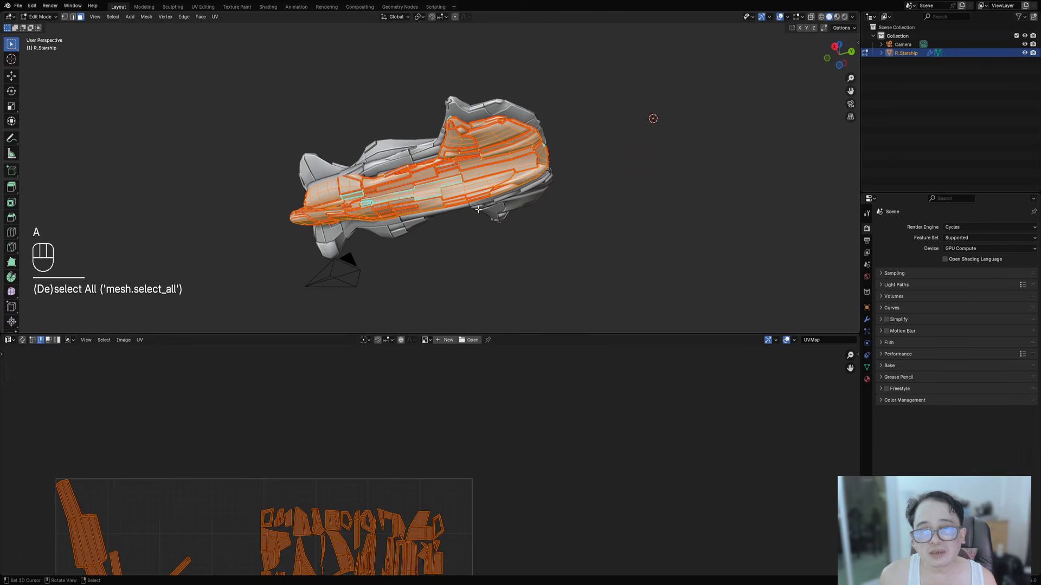
pyautogui.scroll(-5, 428, 458)
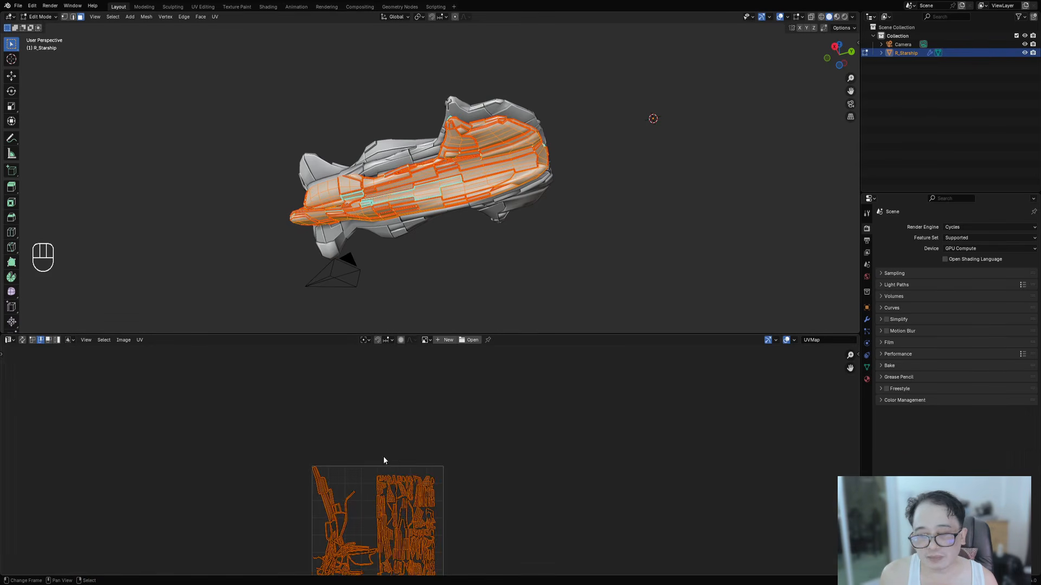
pyautogui.moveTo(385, 460); pyautogui.dragTo(495, 330, button='middle')
pyautogui.scroll(1, 460, 385)
pyautogui.moveTo(551, 481); pyautogui.dragTo(503, 550, button='middle')
pyautogui.scroll(3, 491, 494)
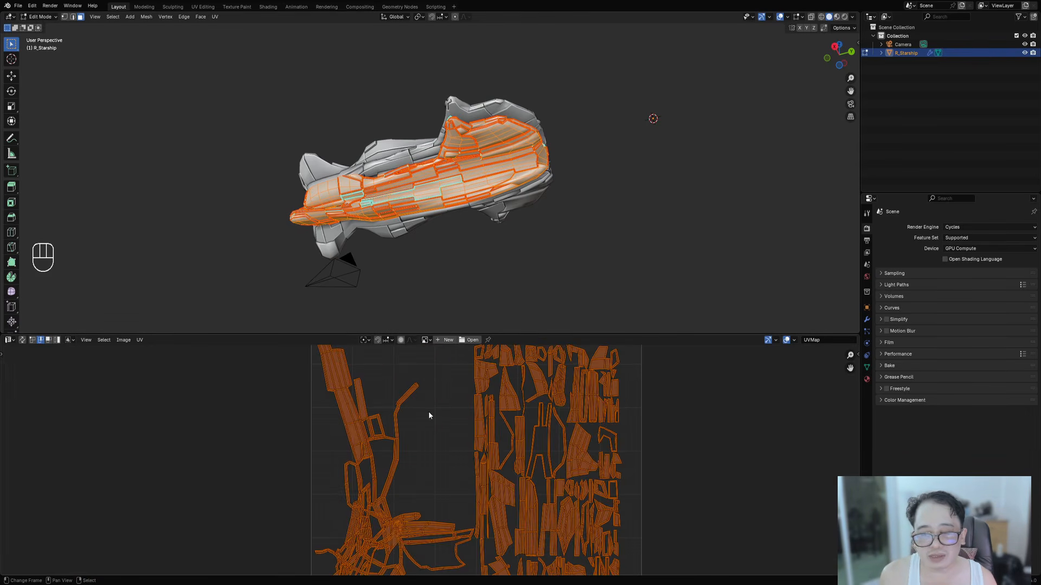
# - Compare the selected half of the starship with its tangled and separate UV islands in the maximized UV Editor
pyautogui.moveTo(439, 159); pyautogui.dragTo(477, 169, button='middle')
pyautogui.press('Tab')
pyautogui.press('Tab')
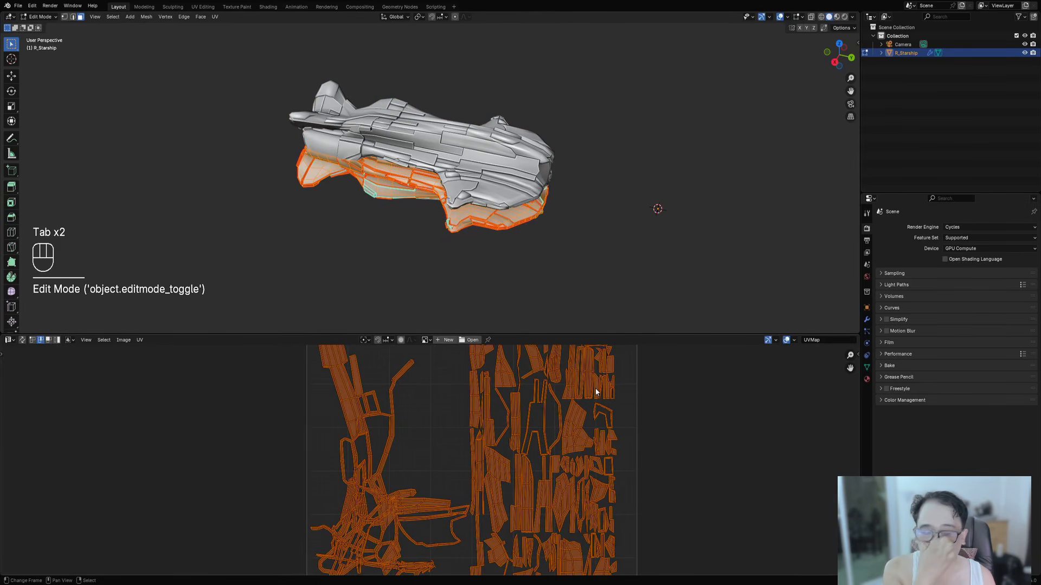
pyautogui.moveTo(576, 335); pyautogui.dragTo(576, 334)
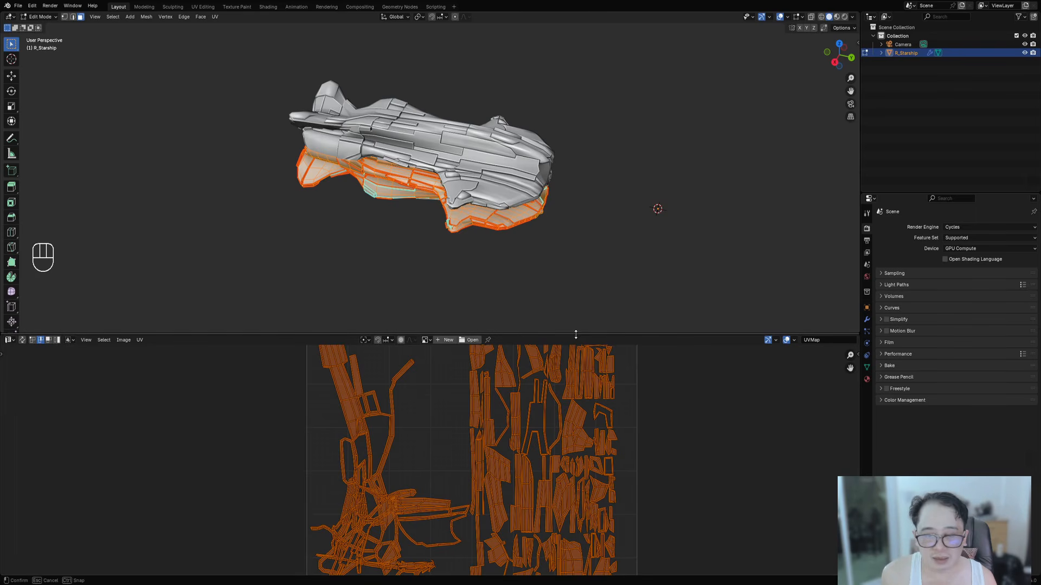
pyautogui.hotkey('ctrl', 'space')
pyautogui.scroll(3, 564, 281)
pyautogui.scroll(-4, 564, 289)
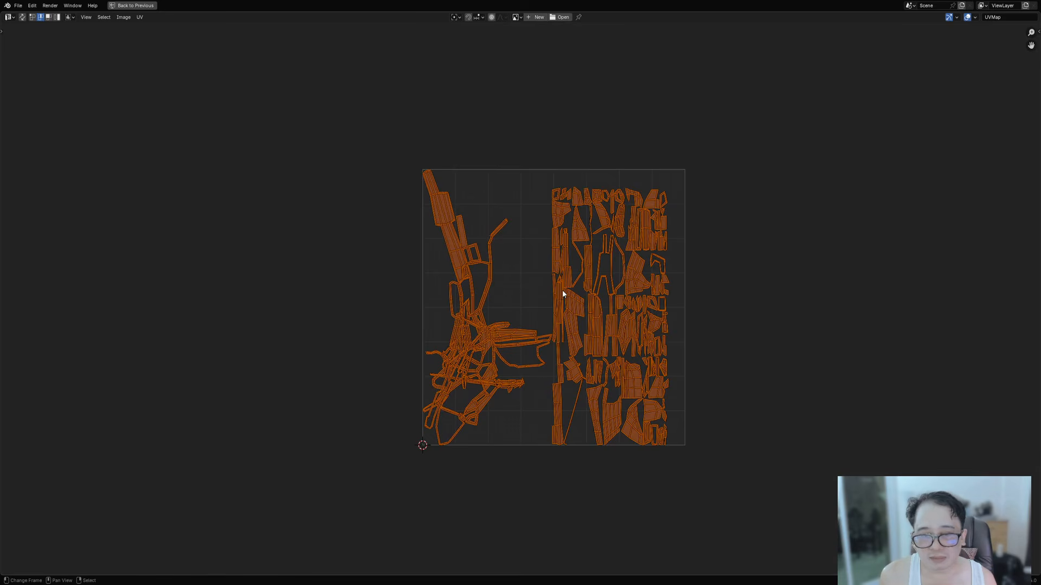
pyautogui.scroll(2, 596, 293)
pyautogui.moveTo(632, 297); pyautogui.dragTo(567, 342, button='middle')
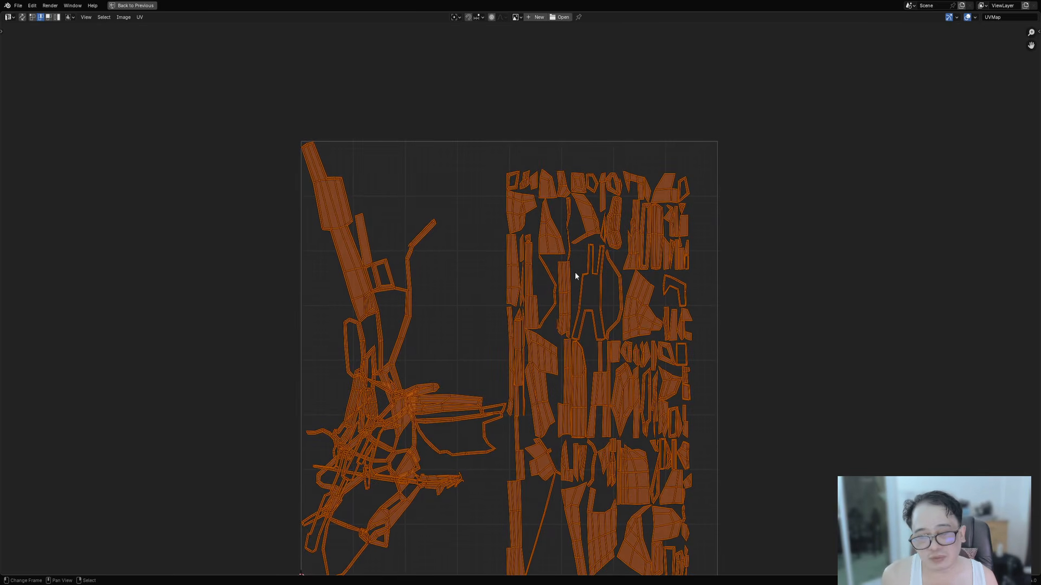
pyautogui.hotkey('ctrl', 'space')
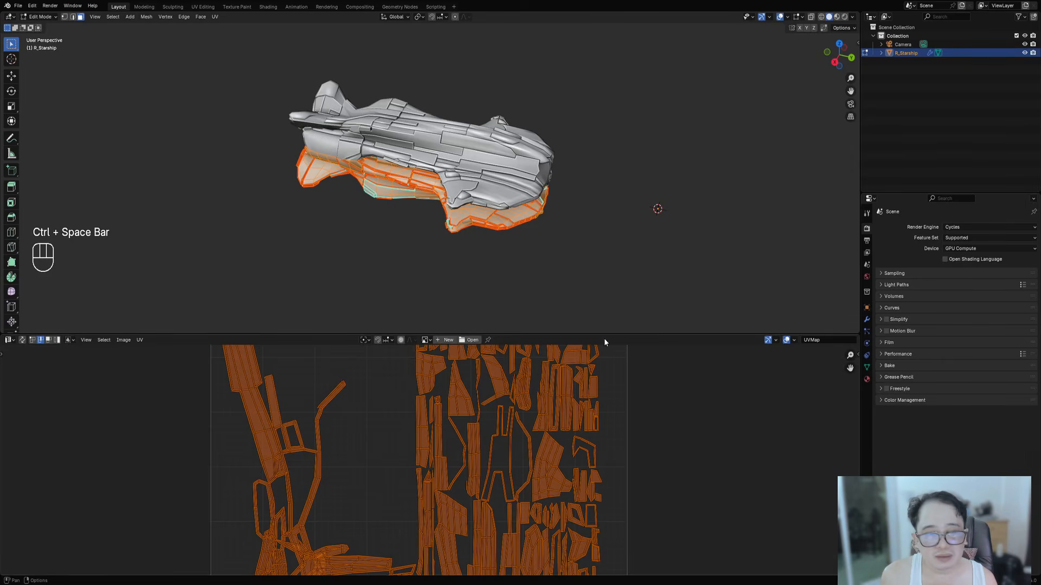
# - Enlarge the 3D viewport by shrinking the UV Editor to its header, keeping the starship in Edit Mode
pyautogui.moveTo(604, 340); pyautogui.dragTo(594, 565)
pyautogui.moveTo(572, 389); pyautogui.dragTo(529, 364, button='middle')
pyautogui.press('Tab')
pyautogui.press('Tab')
pyautogui.hotkey('ctrl', 'space')
pyautogui.hotkey('ctrl', 'space')
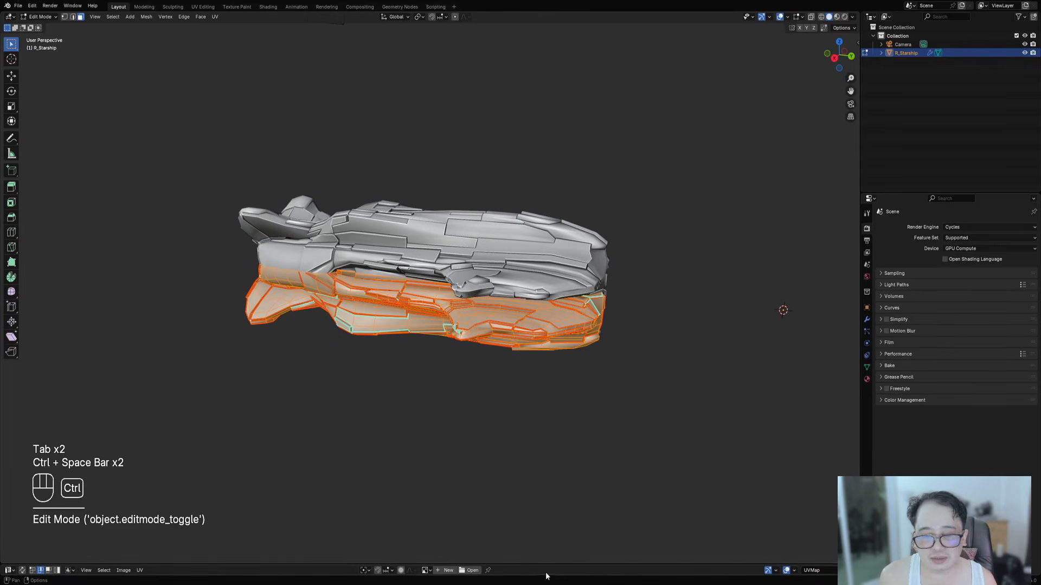
# - Apply Cube Projection to all selected UVs in the maximized UV Editor and restore the split layout
pyautogui.hotkey('ctrl', 'space')
pyautogui.scroll(-2, 509, 351)
pyautogui.press('u')
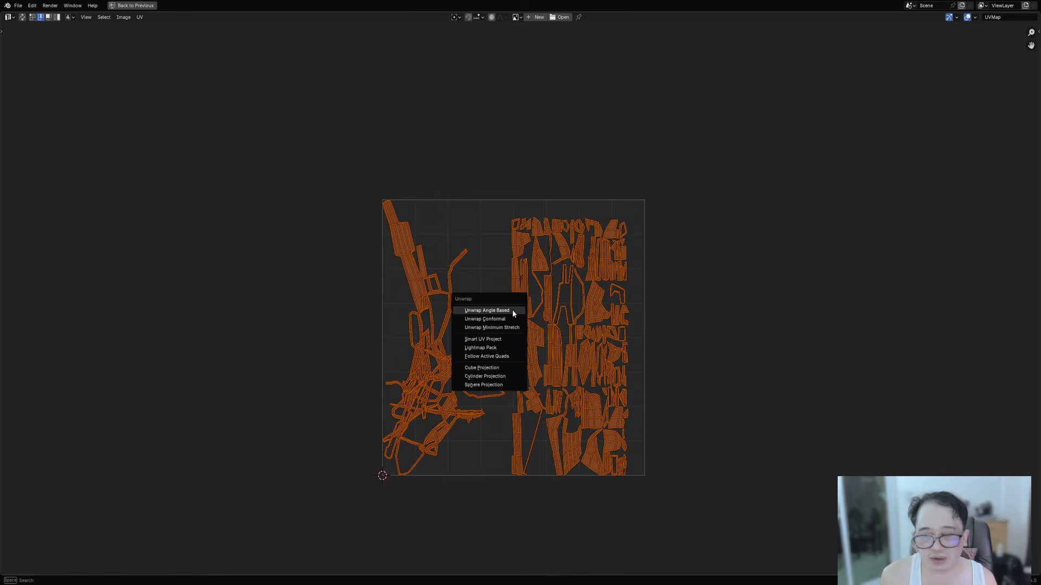
pyautogui.click(501, 372)
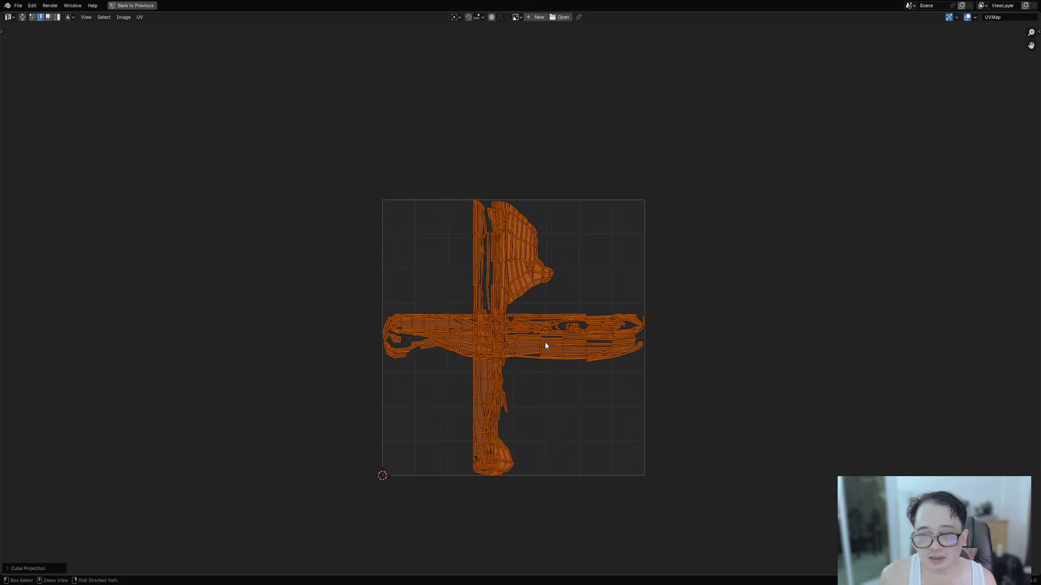
pyautogui.hotkey('ctrl', 'space')
# - Return the starship to Object Mode and append the Random Flow materials to the file
pyautogui.press('Tab')
pyautogui.moveTo(547, 363); pyautogui.dragTo(511, 295, button='middle')
pyautogui.hotkey('shift', 'q')
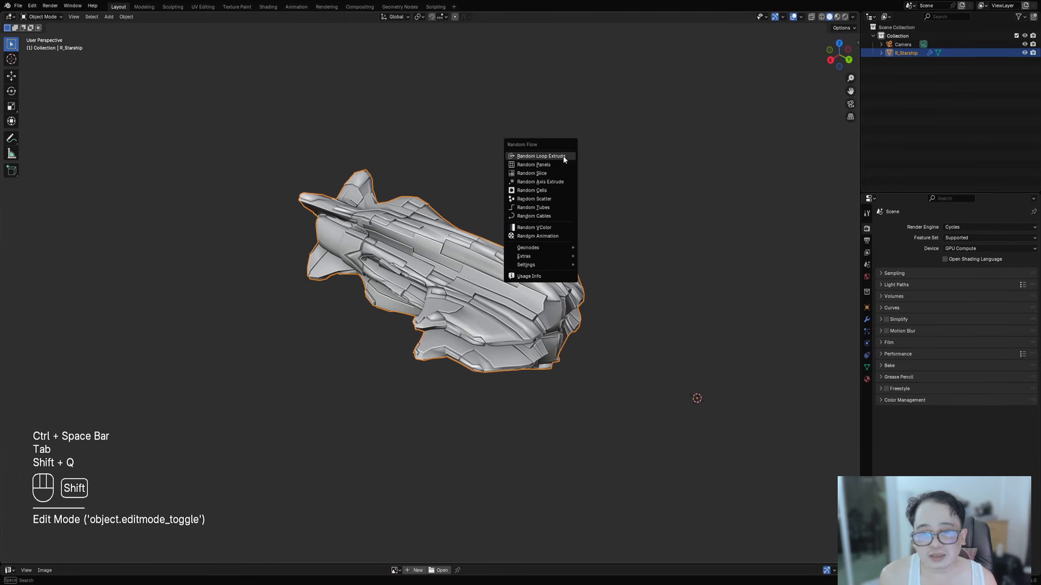
pyautogui.moveTo(540, 248)
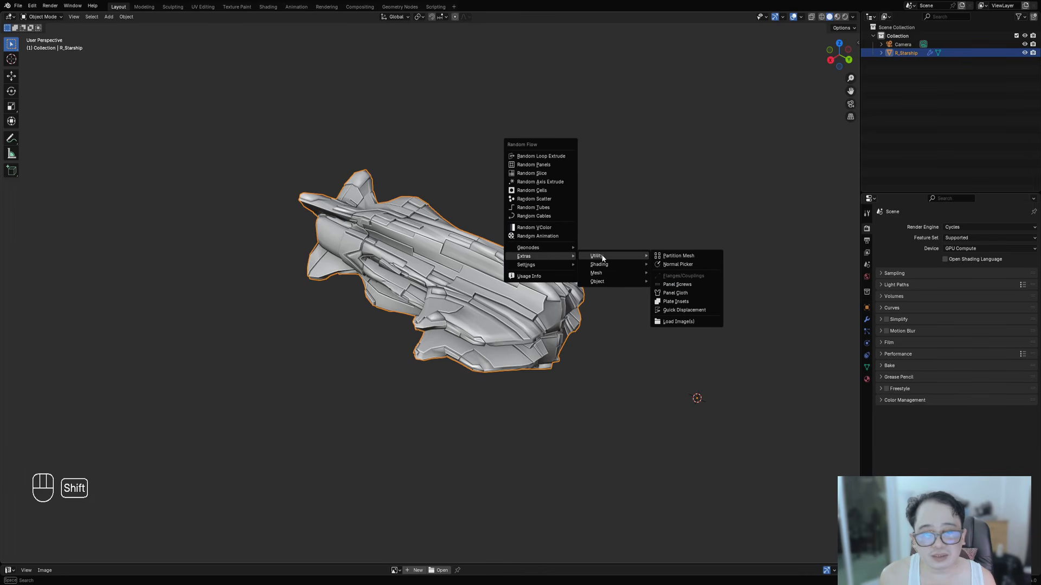
pyautogui.moveTo(608, 266)
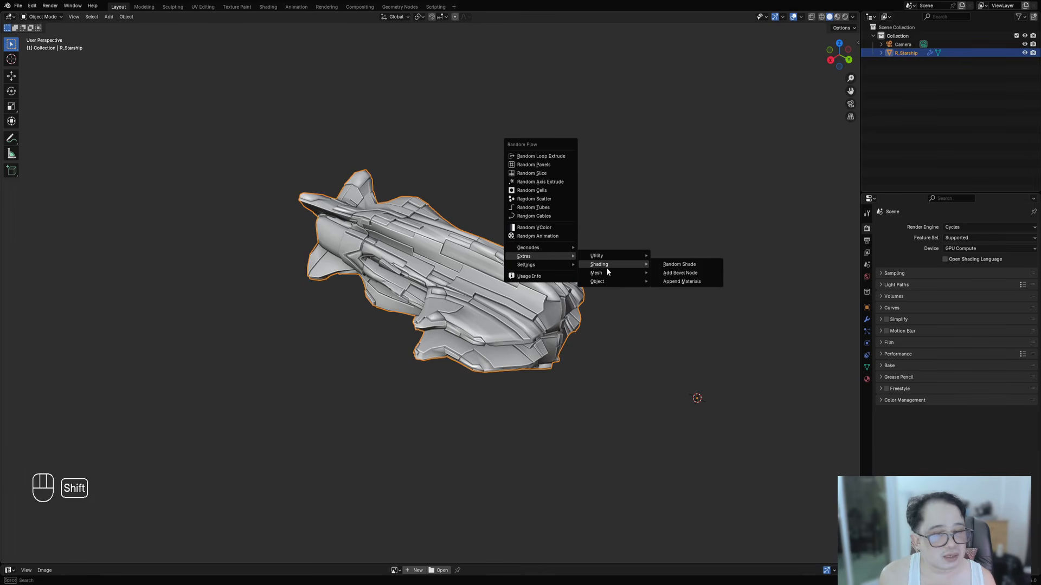
pyautogui.click(688, 282)
# - Assign the rflow_panel_hard_uv material to the starship through Creative Flow's Assign Material
pyautogui.scroll(-3, 568, 304)
pyautogui.click(464, 290)
pyautogui.scroll(3, 548, 355)
pyautogui.hotkey('ctrl', 'shift', 'x')
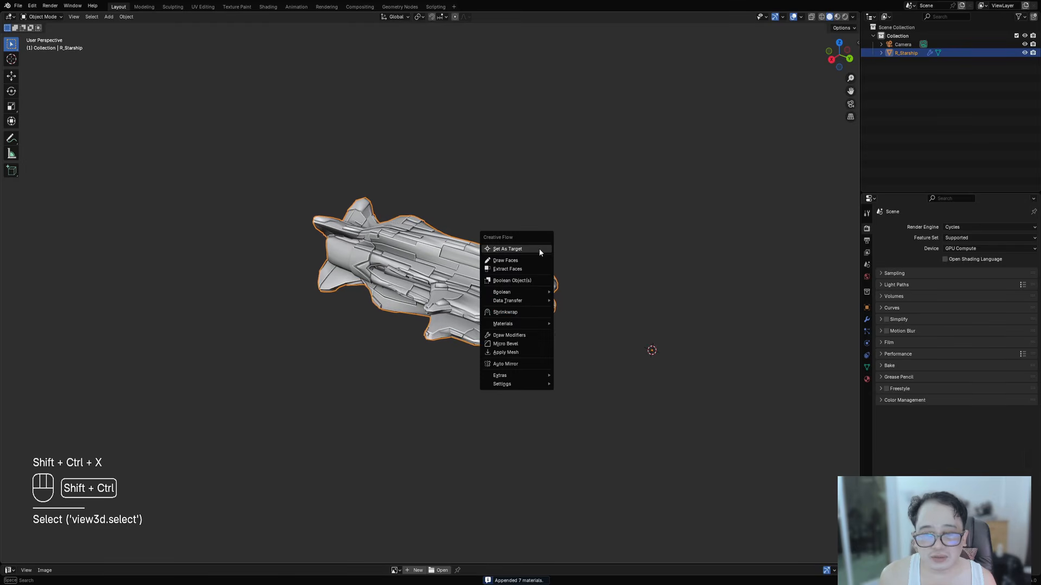
pyautogui.moveTo(536, 324)
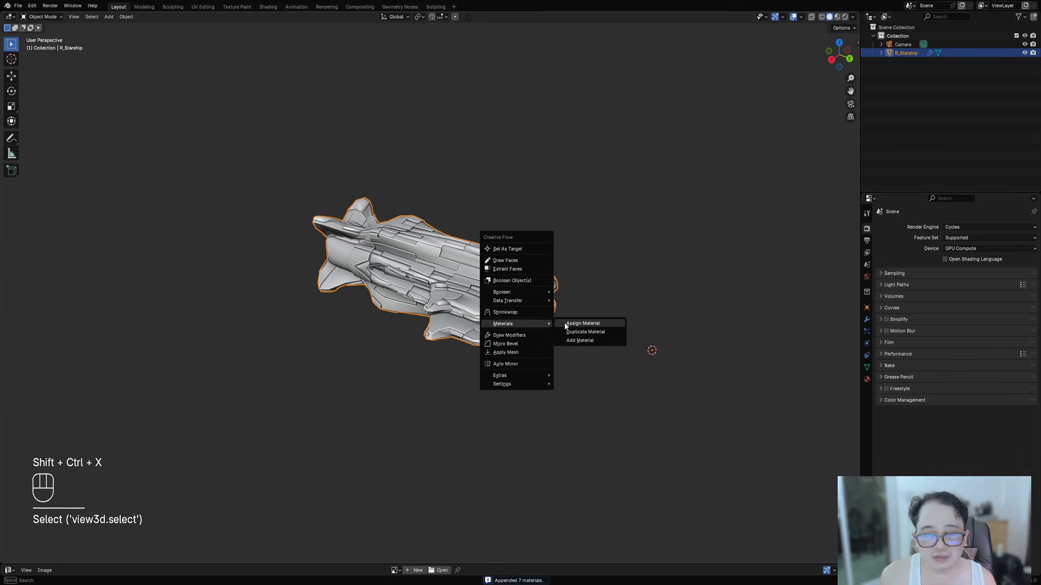
pyautogui.click(576, 325)
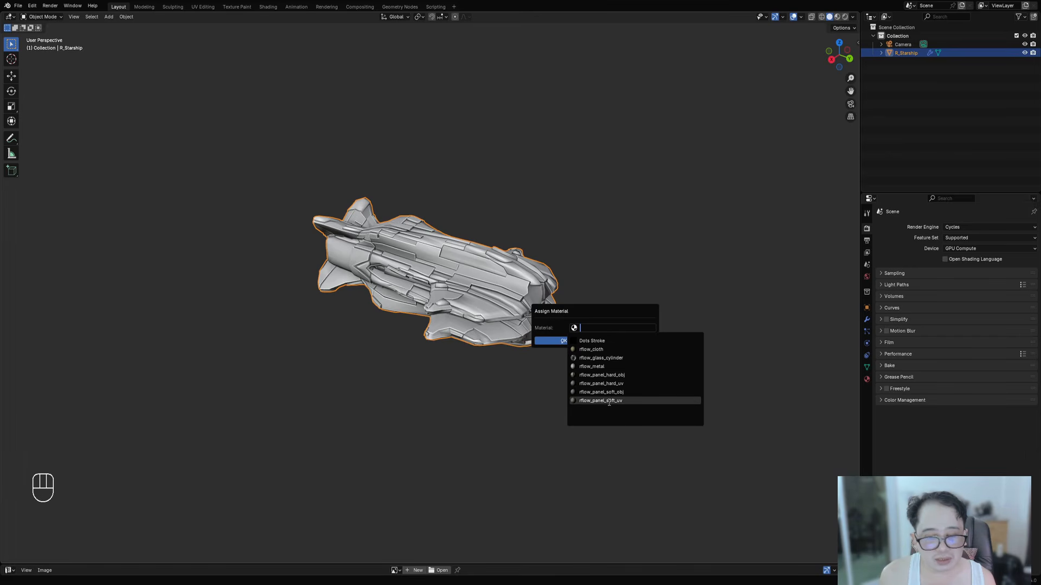
pyautogui.click(630, 383)
pyautogui.click(645, 342)
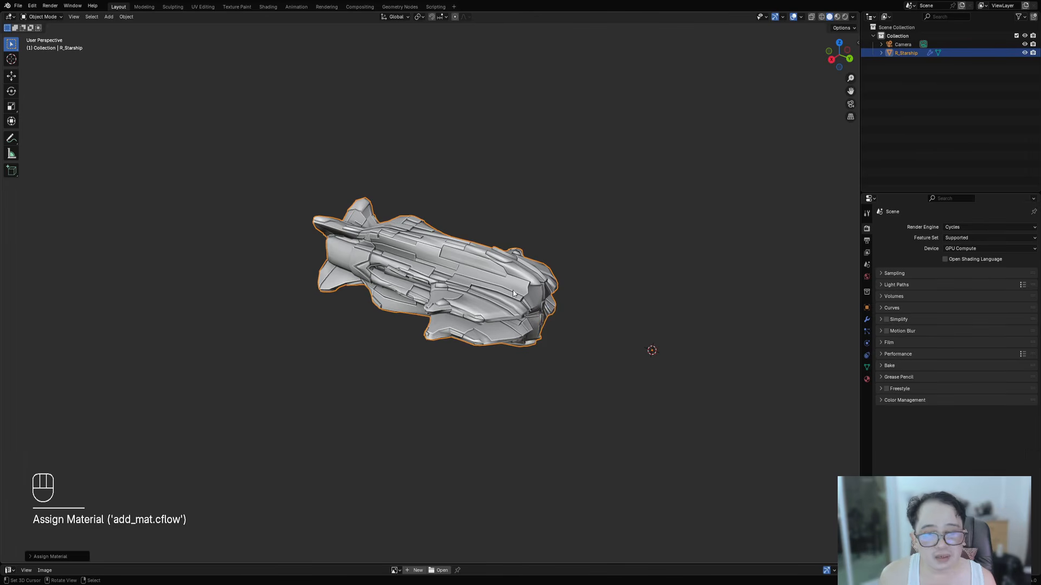
# - Switch the 3D viewport to rendered shading and view the panel material from both sides of the starship
pyautogui.scroll(4, 513, 289)
pyautogui.press('z')
pyautogui.click(541, 264)
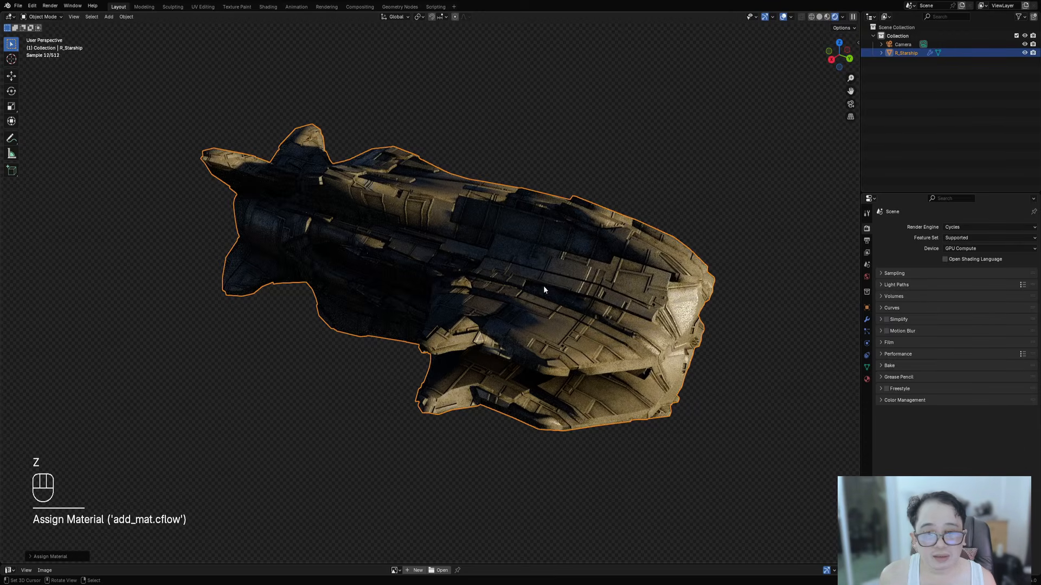
pyautogui.moveTo(543, 285); pyautogui.dragTo(602, 341, button='middle')
pyautogui.scroll(-3, 681, 333)
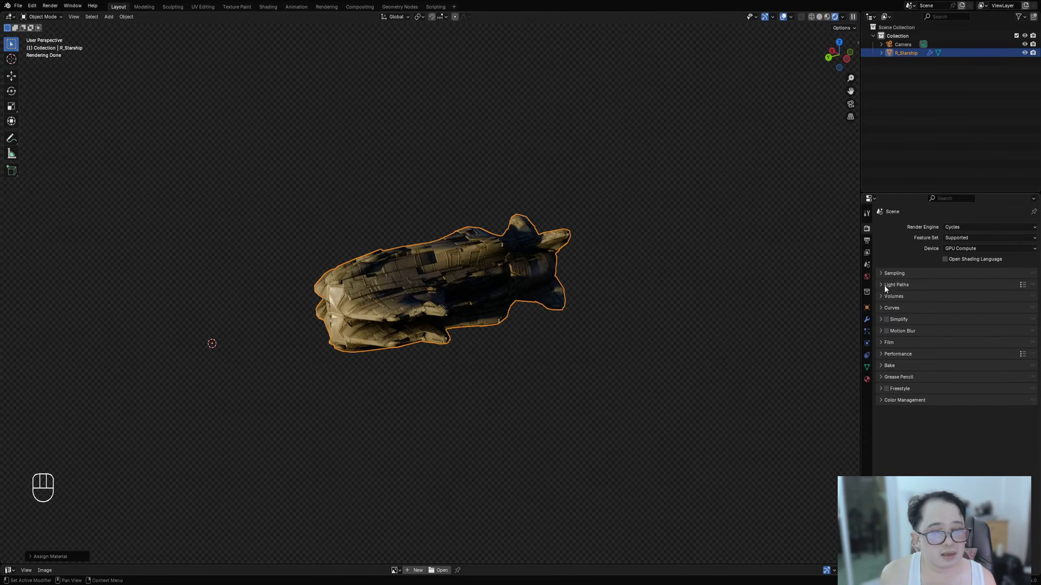
# - Randomize the world HDRI until the scene is lit by Lenong 3
pyautogui.click(867, 276)
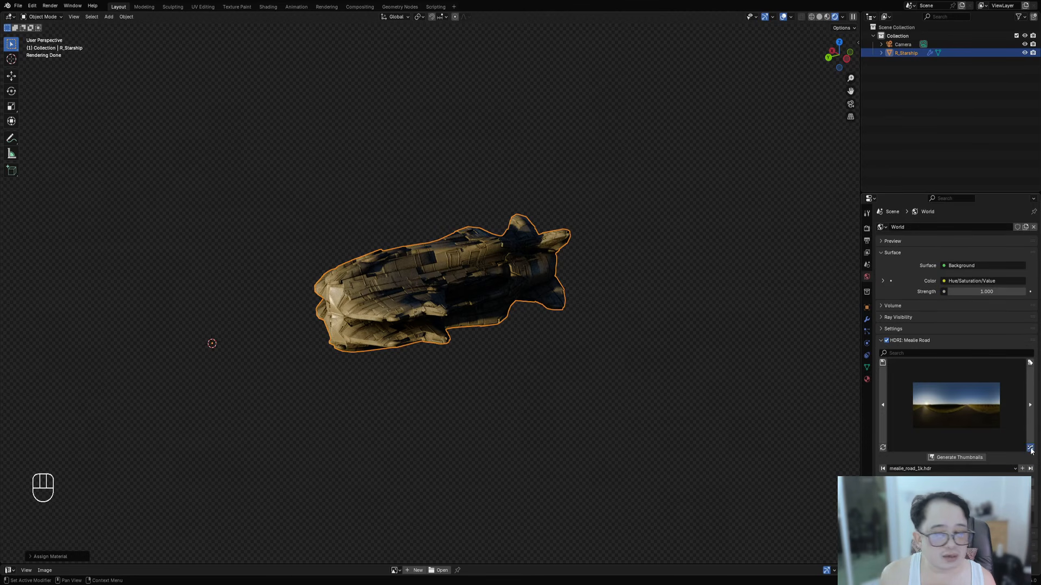
pyautogui.click(1030, 448)
pyautogui.click(1030, 449)
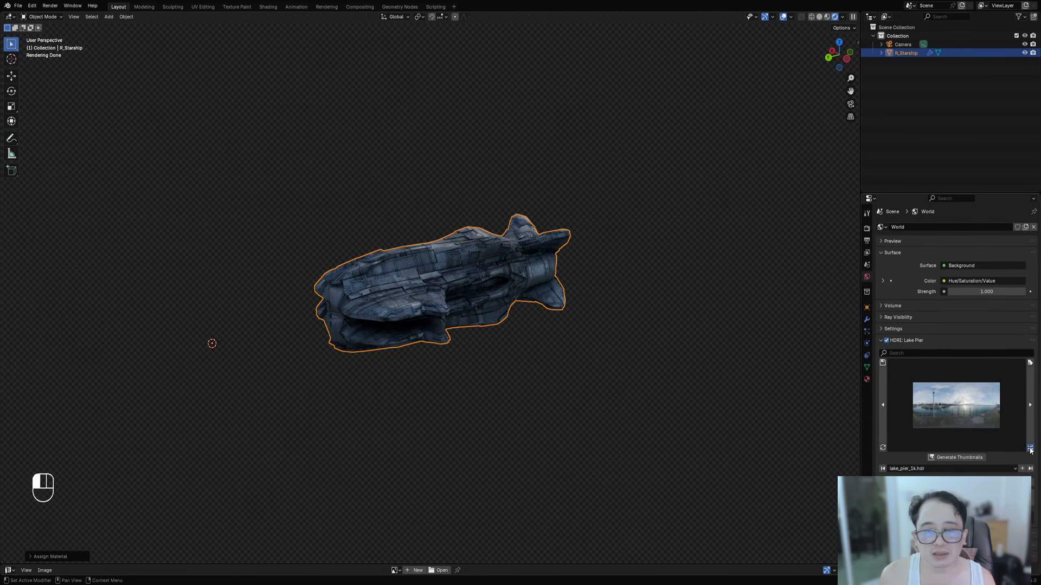
pyautogui.click(1030, 448)
pyautogui.click(1030, 448)
pyautogui.moveTo(491, 380); pyautogui.dragTo(607, 389, button='middle')
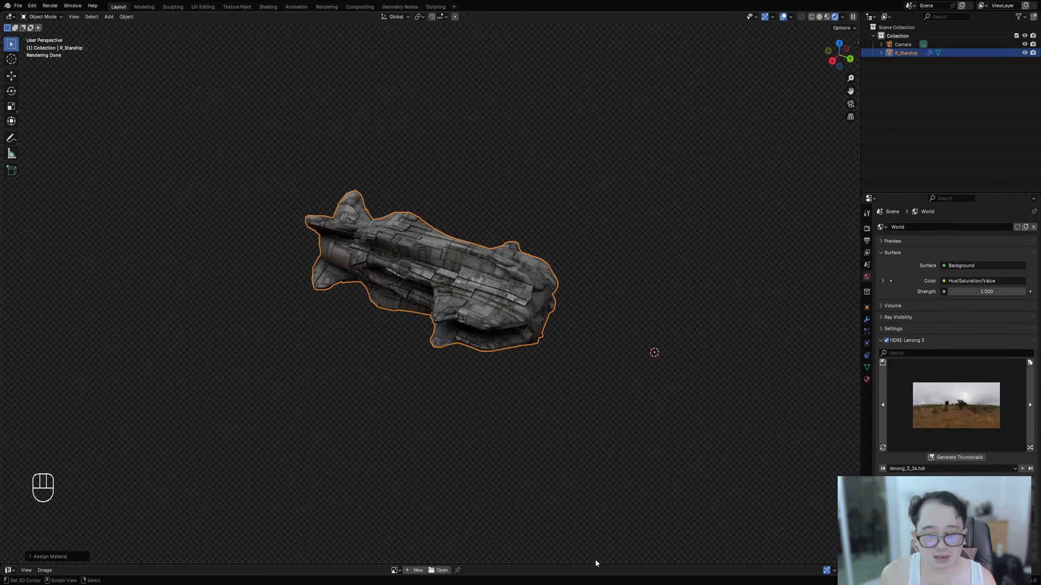
# - Enlarge the collapsed image editor area below the viewport and turn it into the Shader Editor
pyautogui.moveTo(594, 564); pyautogui.dragTo(325, 343)
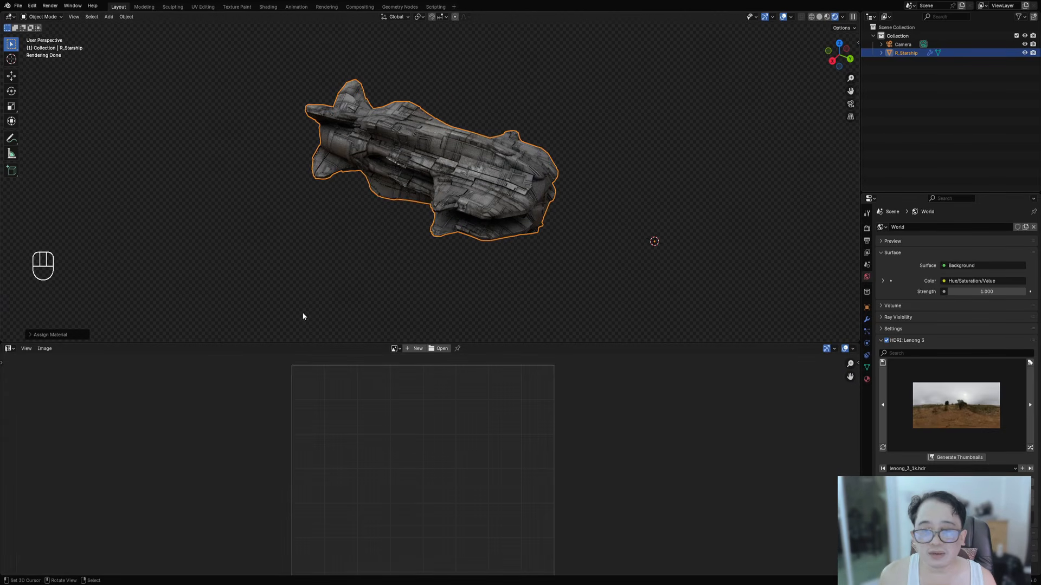
pyautogui.click(7, 348)
pyautogui.click(32, 412)
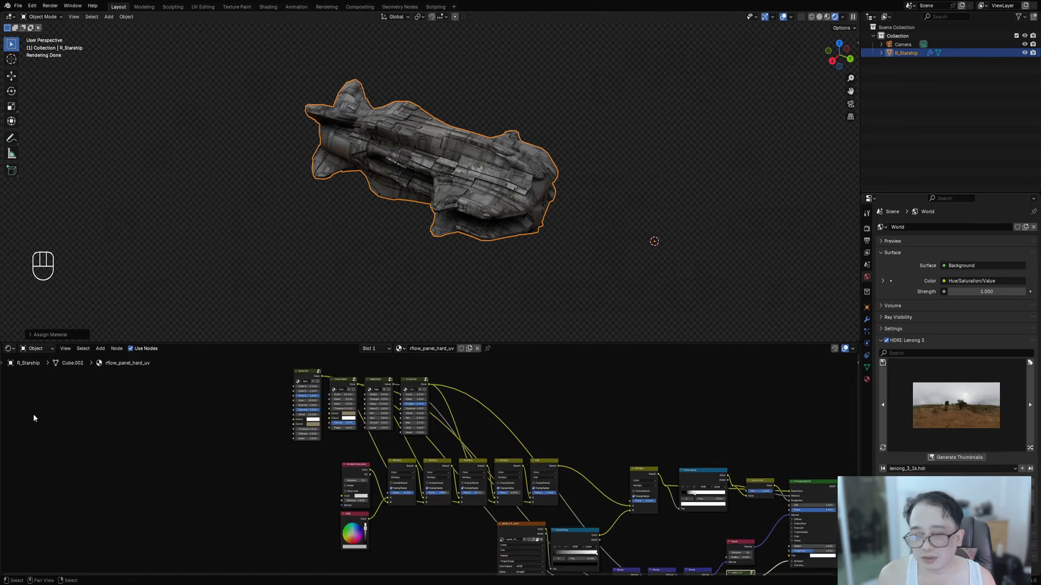
# - Set the Mapping node's X, Y and Z scale to 2.120 to tile the starship's panel texture more densely
pyautogui.scroll(-4, 572, 462)
pyautogui.scroll(2, 572, 461)
pyautogui.scroll(5, 450, 515)
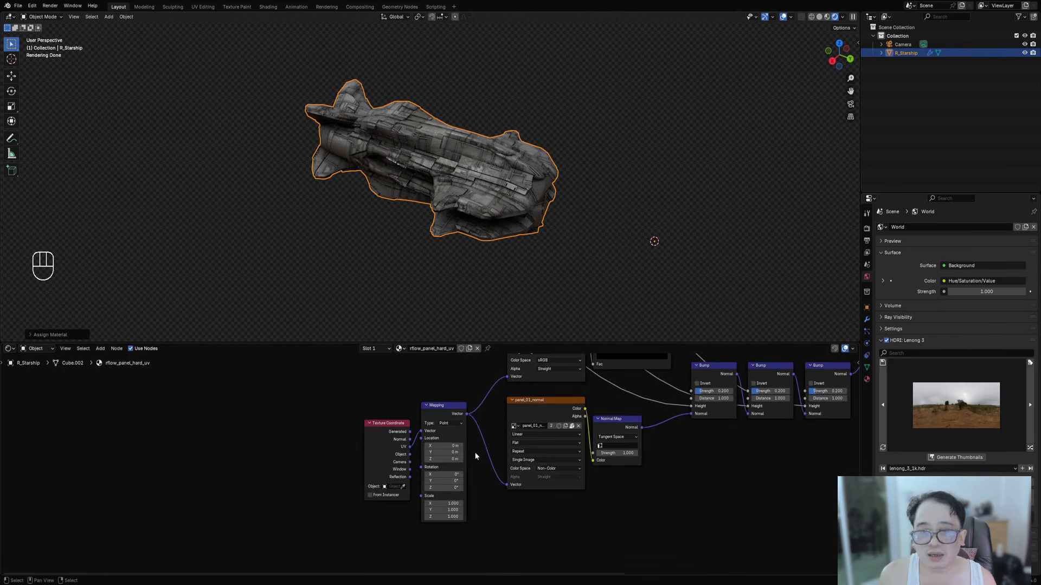
pyautogui.moveTo(450, 518); pyautogui.dragTo(505, 537)
pyautogui.moveTo(539, 187); pyautogui.dragTo(589, 243, button='middle')
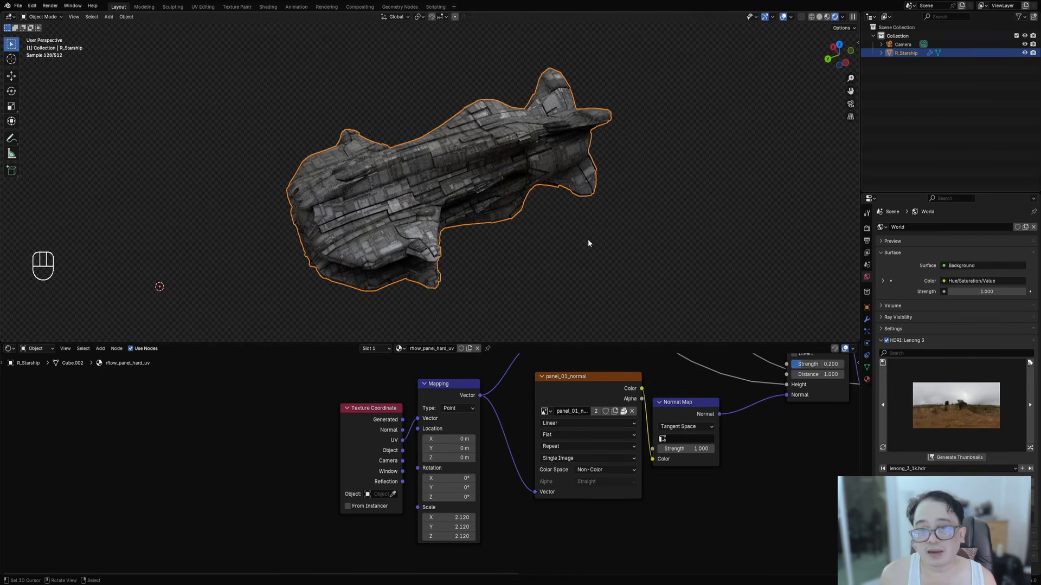
pyautogui.moveTo(523, 215); pyautogui.dragTo(412, 430, button='middle')
pyautogui.scroll(-2, 533, 447)
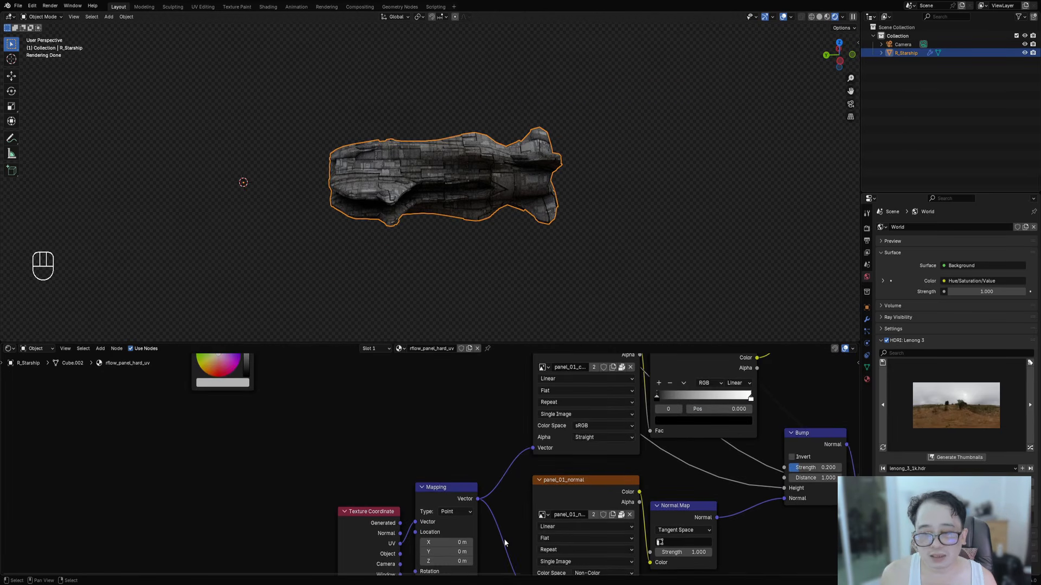
# - Switch the viewport back to solid shading and save the file as spaceship_demo.blend
pyautogui.moveTo(458, 295)
pyautogui.mouseDown(button='middle')
pyautogui.moveTo(461, 264)
pyautogui.moveTo(485, 270)
pyautogui.moveTo(470, 244)
pyautogui.mouseUp(button='middle')
pyautogui.press('z')
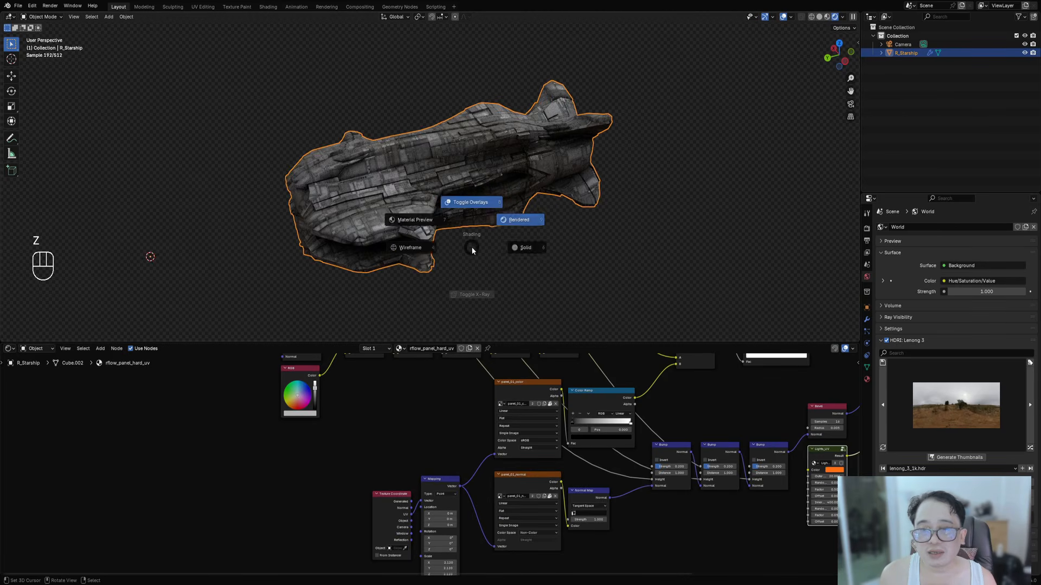
pyautogui.click(522, 246)
pyautogui.hotkey('ctrl', 's')
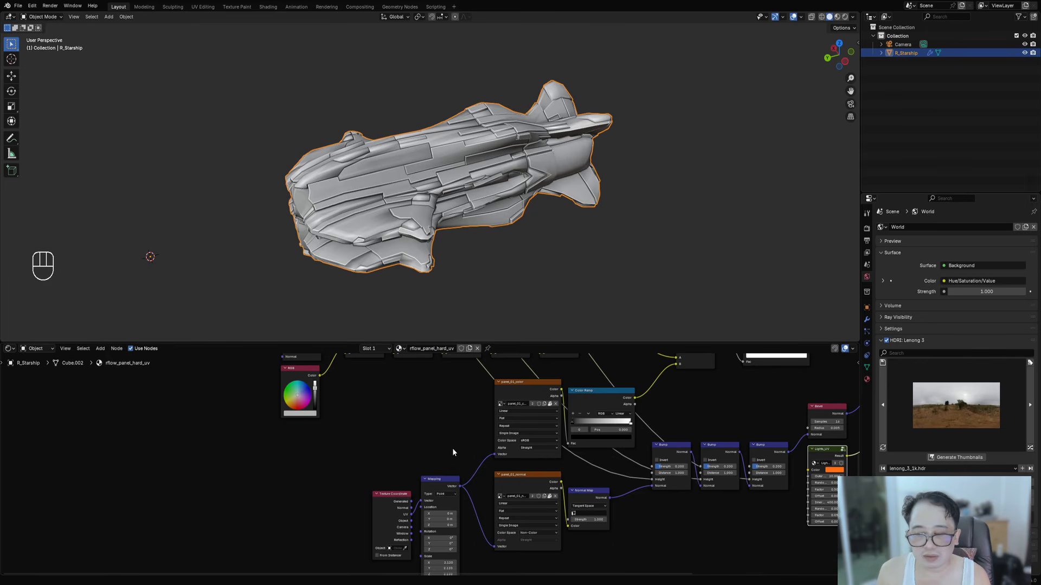
pyautogui.hotkey('ctrl', 's')
pyautogui.moveTo(500, 34); pyautogui.dragTo(512, 154, button='middle')
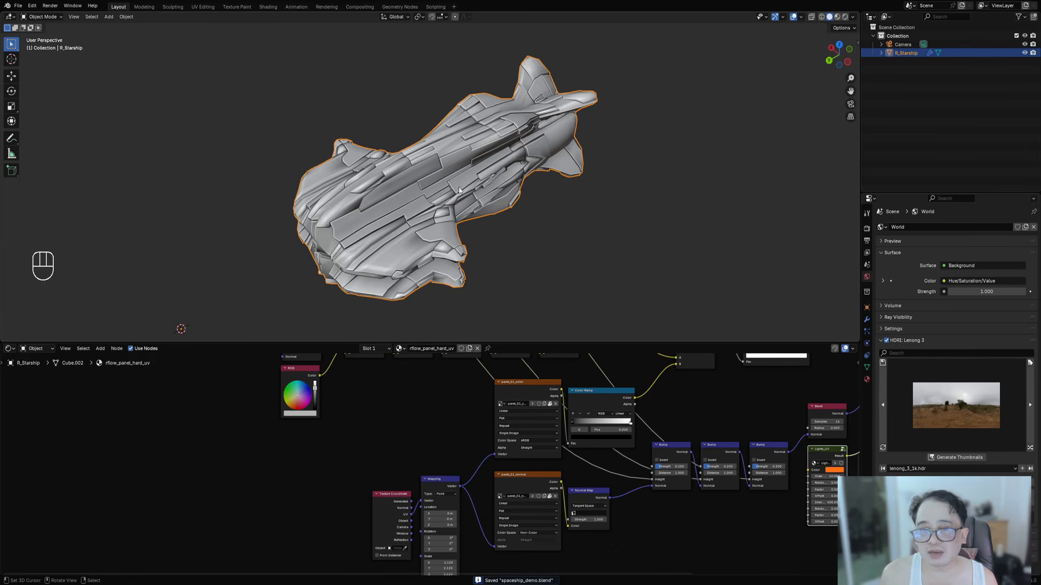
# - Run Random VColor on the starship with the "no saturation value 3" preset and the limit set to Sharp
pyautogui.hotkey('shift', 'ctrl', 'x')
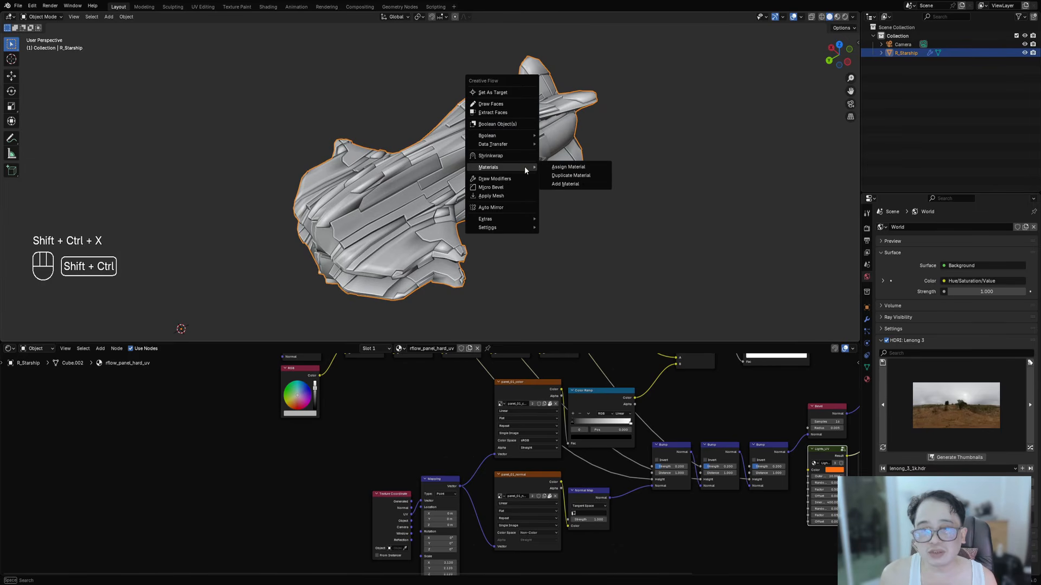
pyautogui.hotkey('shift', 'q')
pyautogui.click(594, 112)
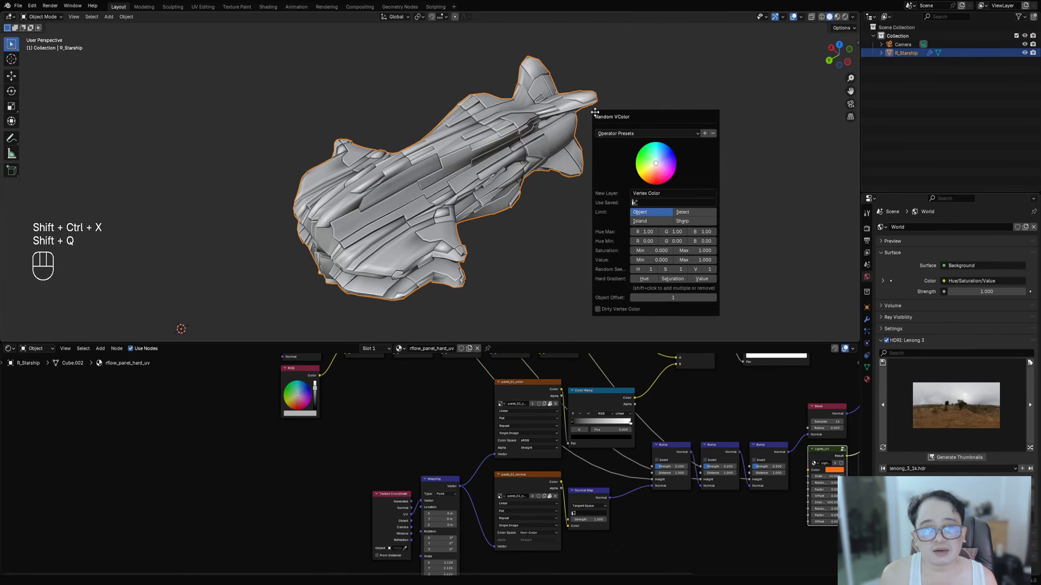
pyautogui.click(622, 133)
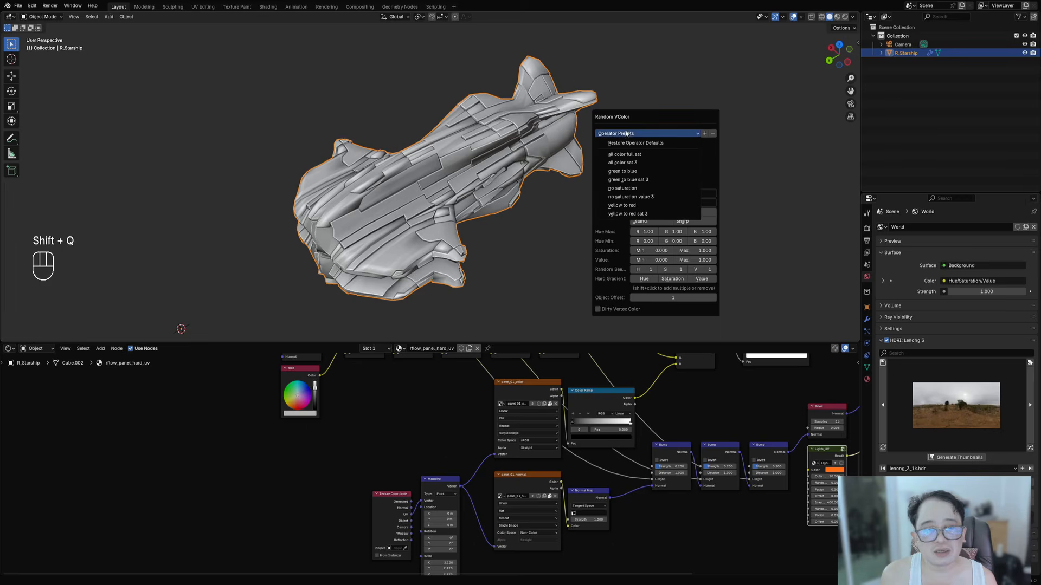
pyautogui.click(645, 197)
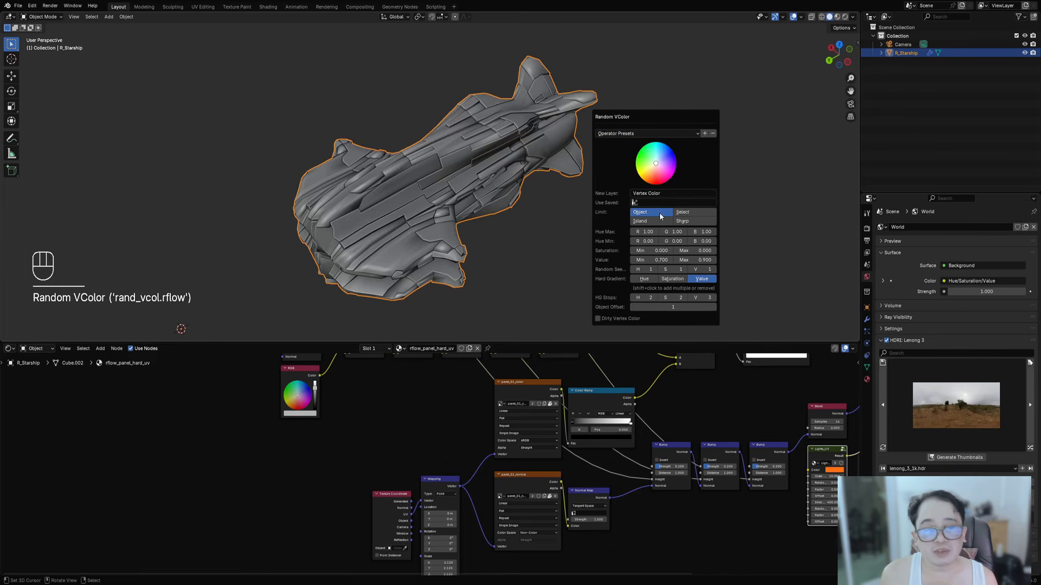
pyautogui.click(683, 221)
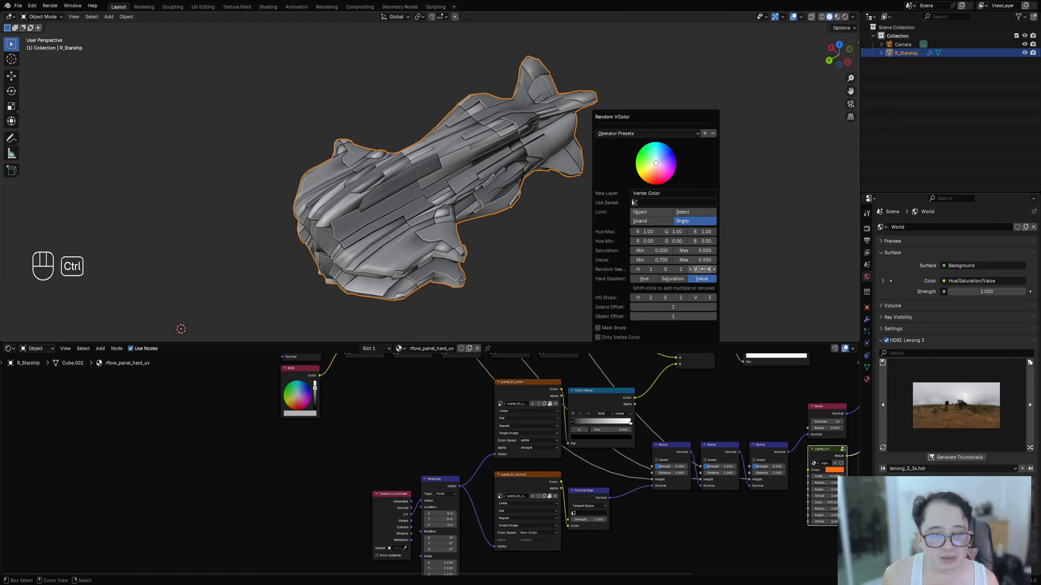
# - Raise the Random VColor seed for value to about 13 and accept the vertex colors
pyautogui.keyDown('ctrl'); pyautogui.scroll(3, 704, 270); pyautogui.keyUp('ctrl')
pyautogui.keyDown('ctrl'); pyautogui.scroll(3, 704, 270); pyautogui.keyUp('ctrl')
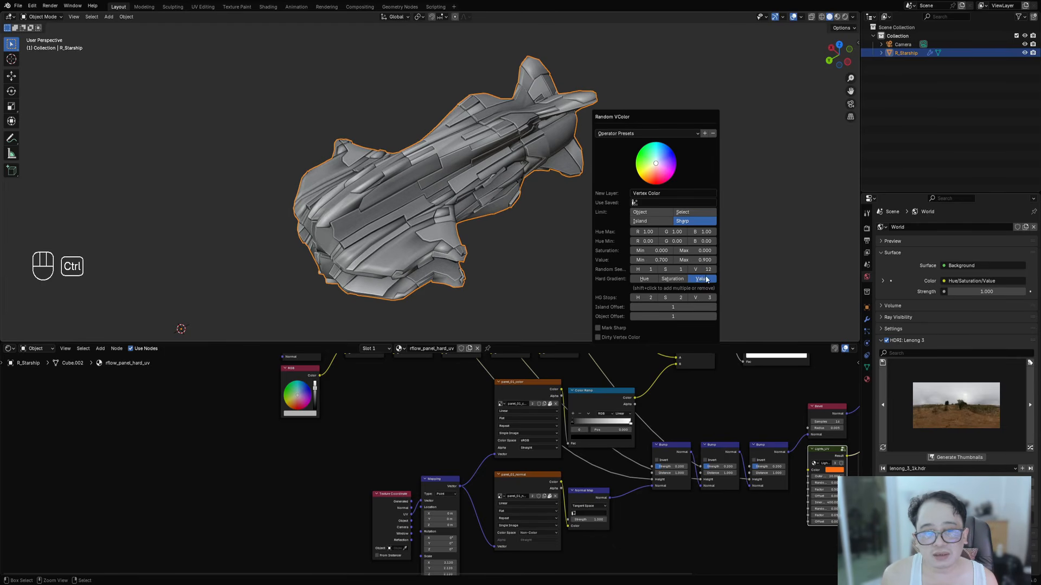
pyautogui.keyDown('ctrl'); pyautogui.scroll(1, 704, 269); pyautogui.keyUp('ctrl')
pyautogui.keyDown('ctrl'); pyautogui.scroll(-1, 704, 269); pyautogui.keyUp('ctrl')
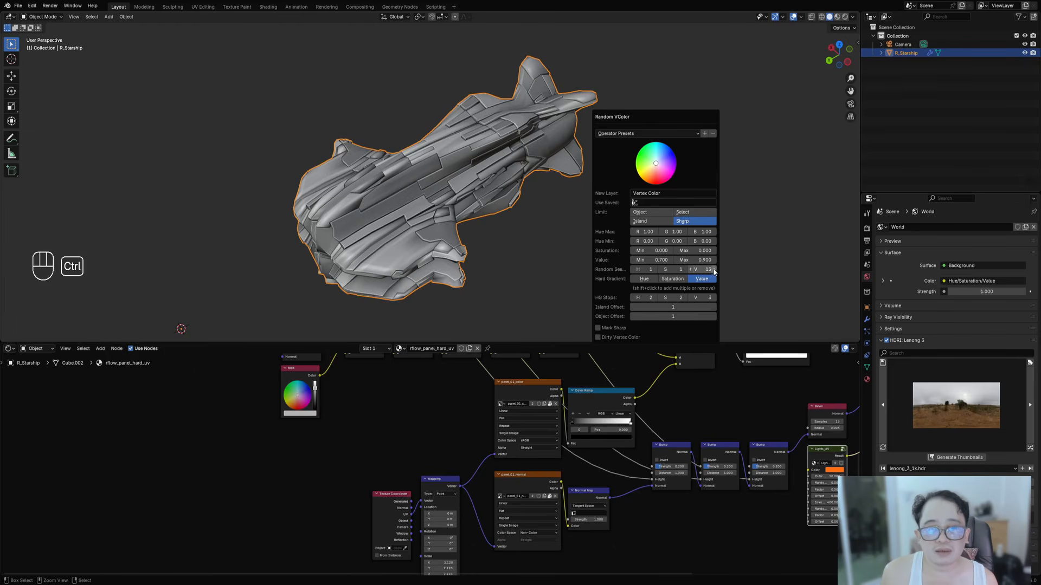
pyautogui.keyDown('ctrl'); pyautogui.scroll(1, 706, 269); pyautogui.keyUp('ctrl')
pyautogui.moveTo(624, 233); pyautogui.dragTo(542, 200, button='middle')
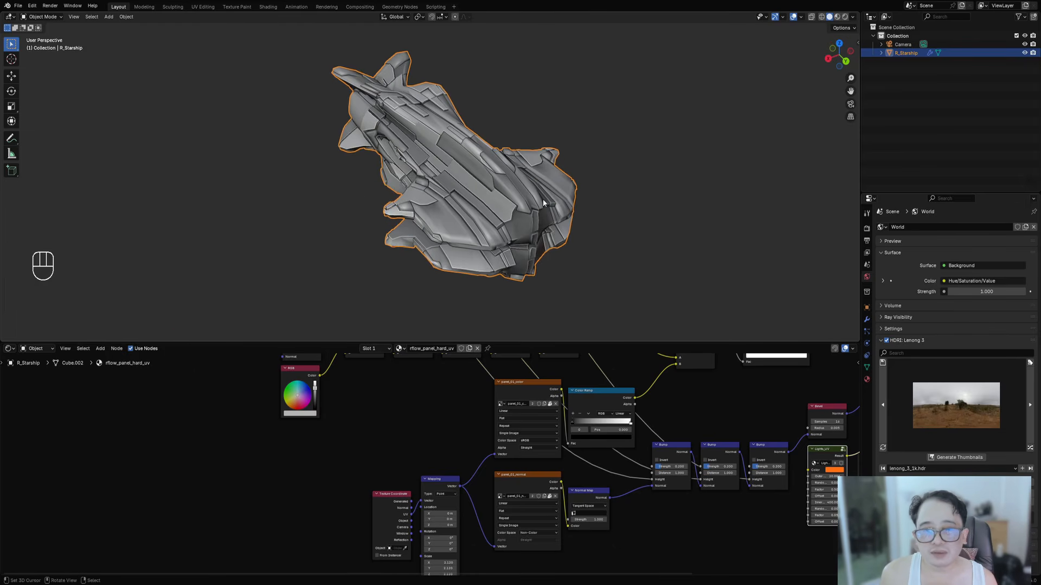
# - Delete the RGB node feeding the first Multiply node of the panel material
pyautogui.press('Home')
pyautogui.scroll(2, 455, 419)
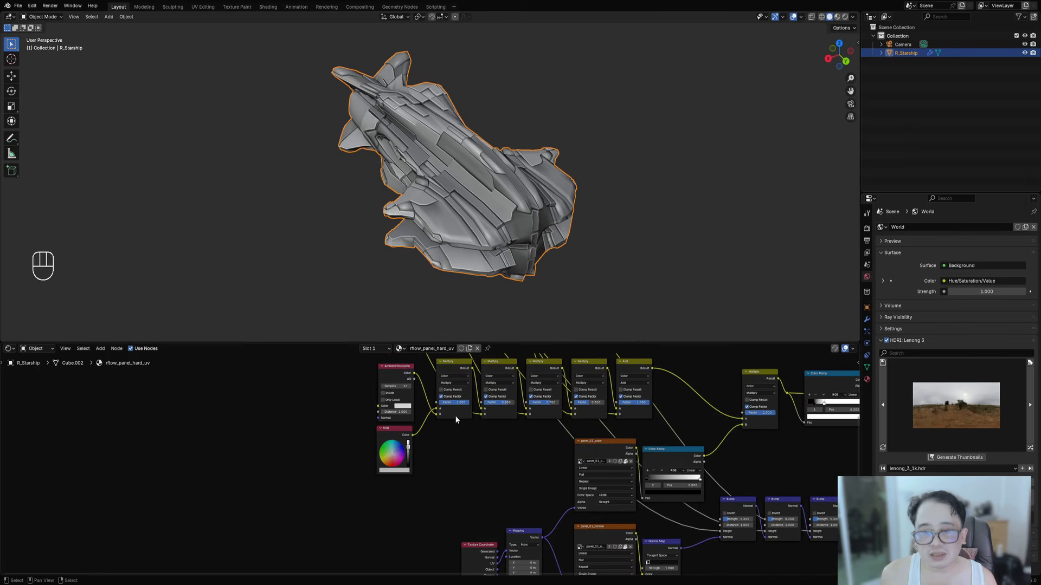
pyautogui.click(383, 432)
pyautogui.press('x')
# - Add an Attribute node for Vertex Color and link its Color output to input A of the first Multiply node
pyautogui.scroll(2, 386, 434)
pyautogui.hotkey('shift', 'a')
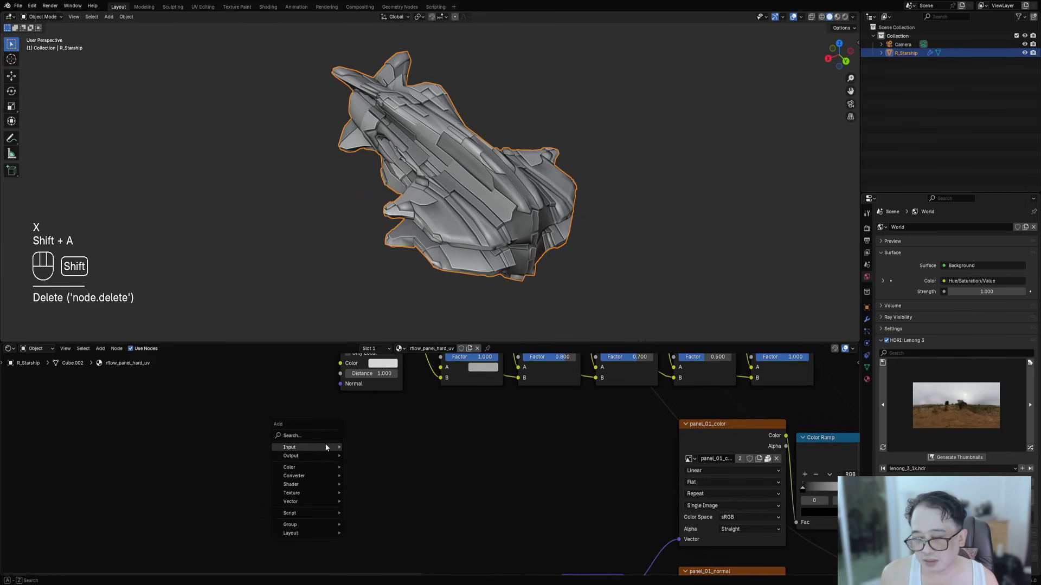
pyautogui.moveTo(327, 447)
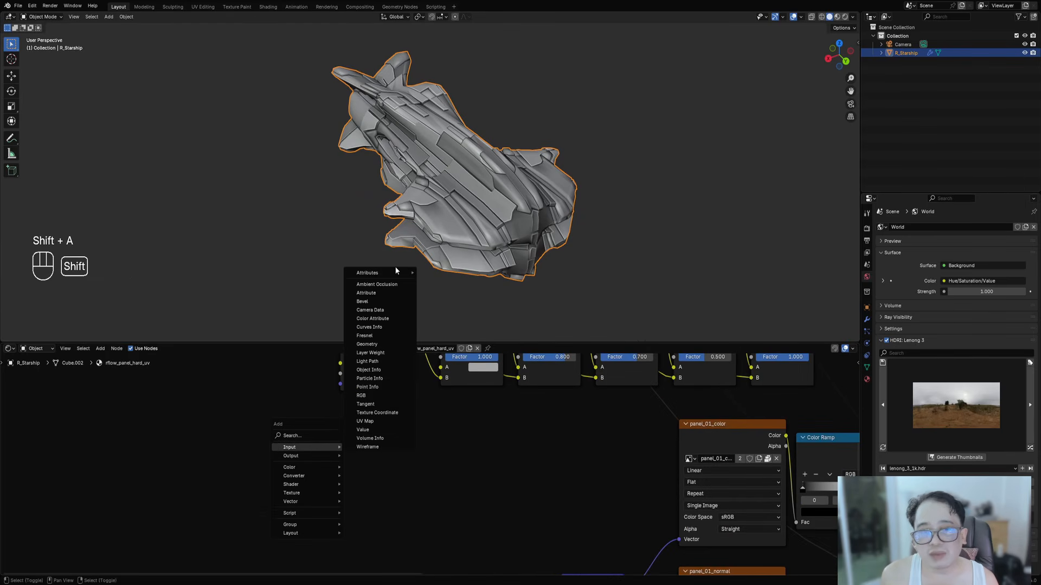
pyautogui.moveTo(386, 272)
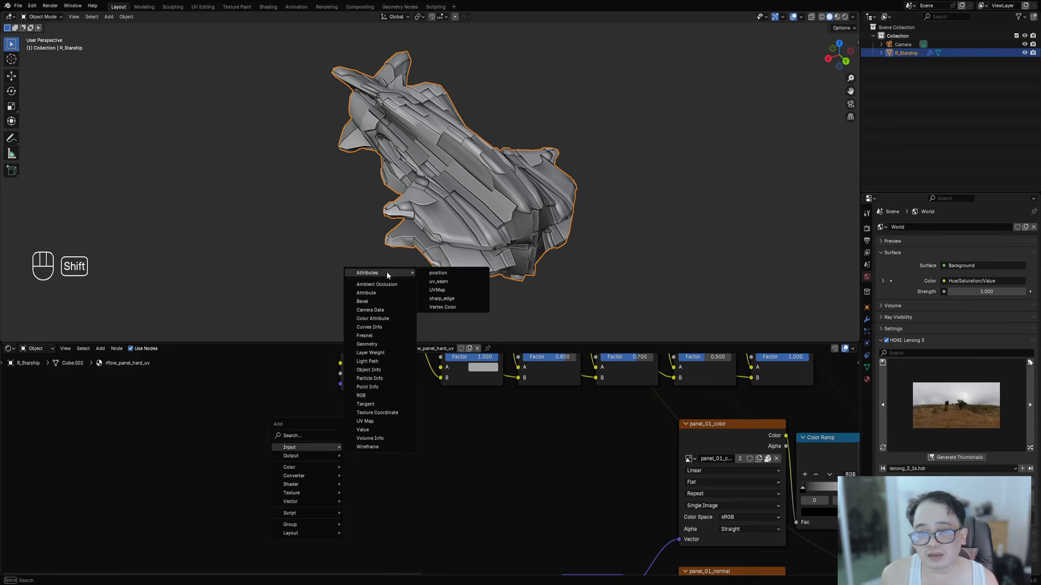
pyautogui.click(446, 307)
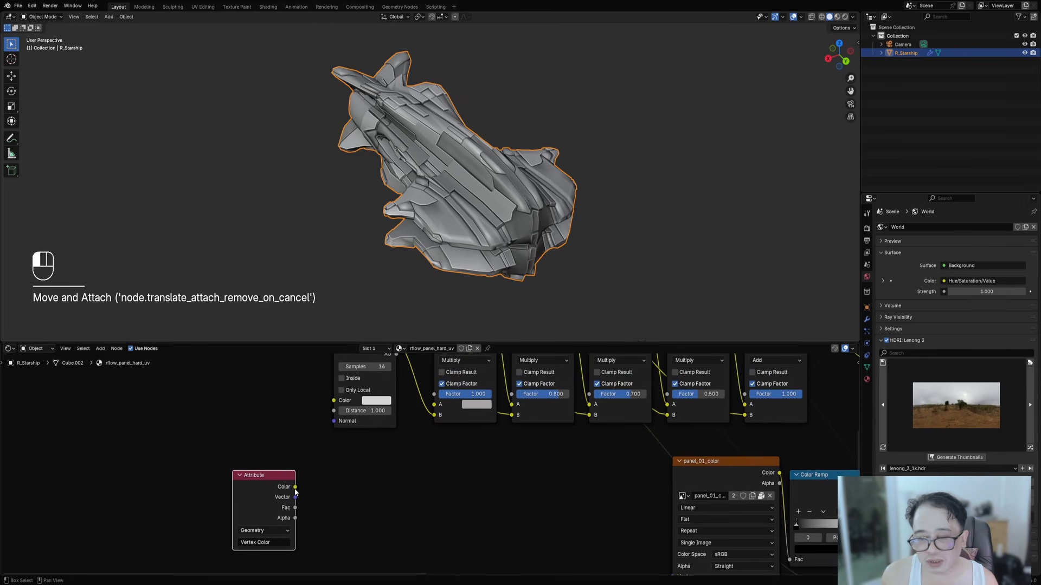
pyautogui.moveTo(295, 487); pyautogui.dragTo(432, 411)
# - Switch the viewport to rendered shading and hide the overlays to see the starship with its vertex colors
pyautogui.press('z')
pyautogui.click(494, 223)
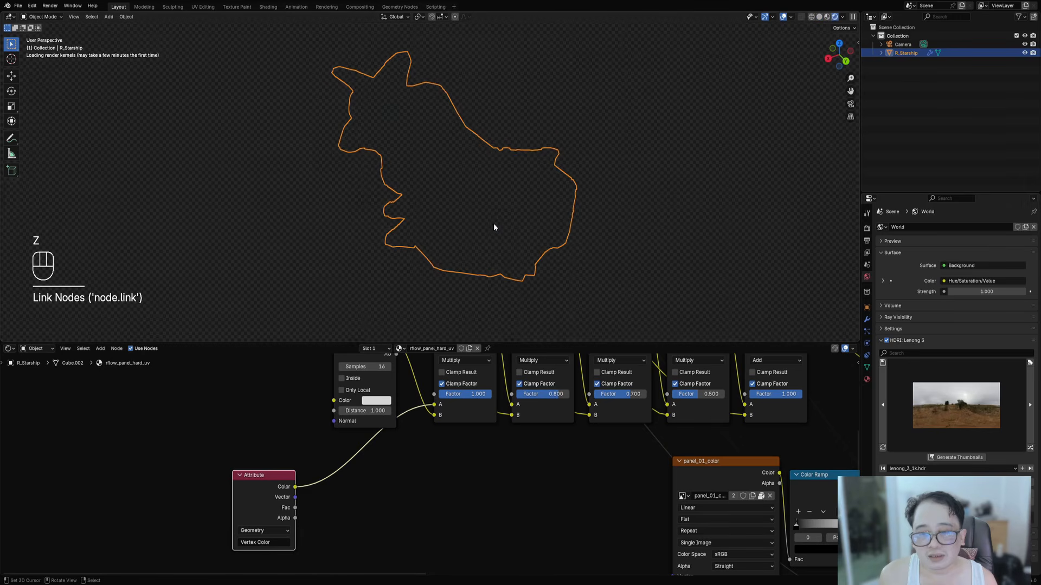
pyautogui.moveTo(475, 218); pyautogui.dragTo(535, 199, button='middle')
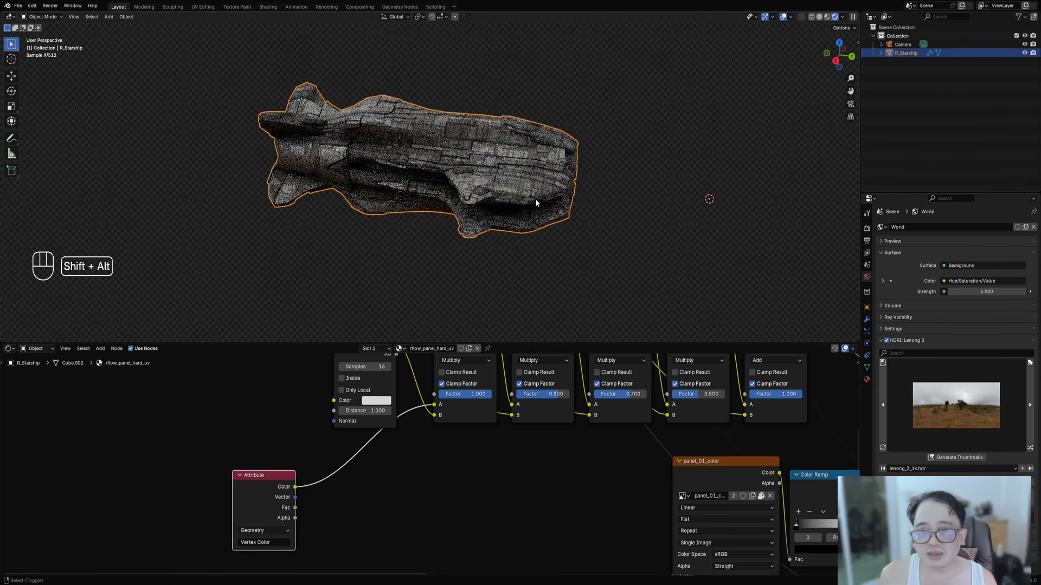
pyautogui.hotkey('shift', 'alt', 'z')
# - Duplicate the first Multiply node, insert the copy after the Vertex Color attribute and set its blending mode to Overlay
pyautogui.scroll(-1, 491, 359)
pyautogui.moveTo(472, 428); pyautogui.dragTo(473, 447, button='middle')
pyautogui.click(462, 370)
pyautogui.hotkey('shift', 'd')
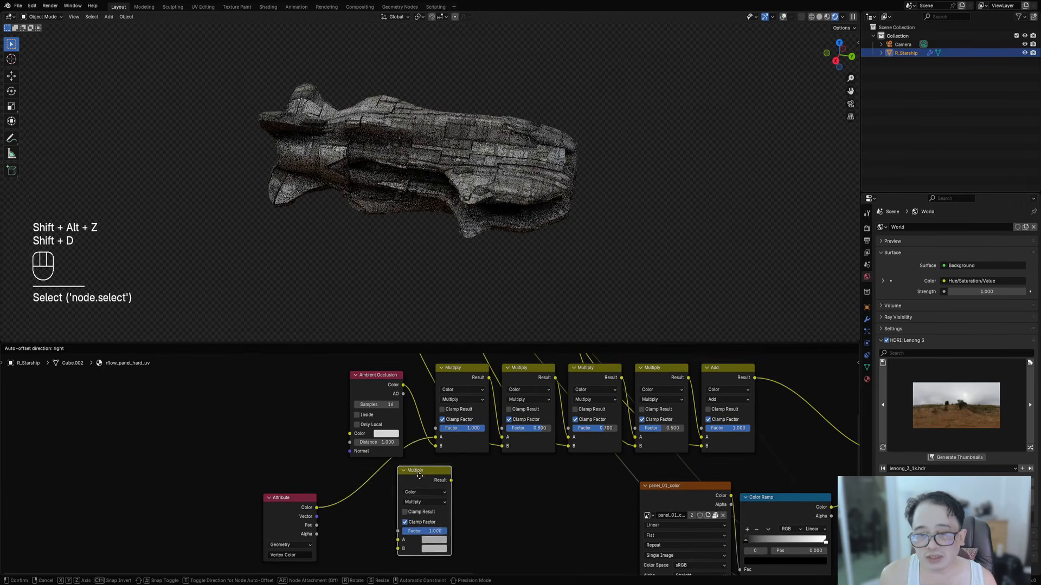
pyautogui.click(468, 454)
pyautogui.scroll(1, 468, 454)
pyautogui.click(451, 456)
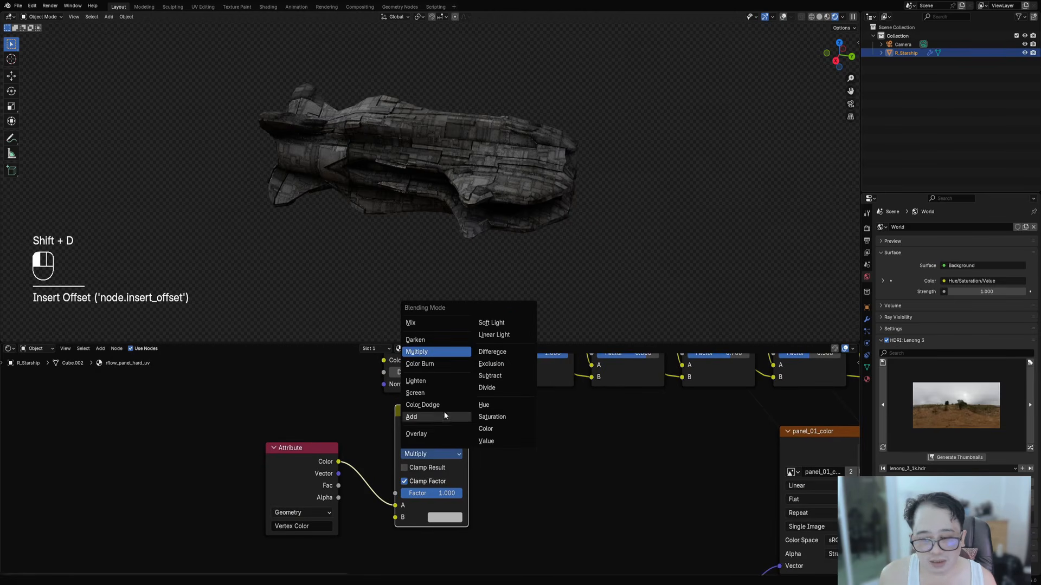
pyautogui.click(425, 434)
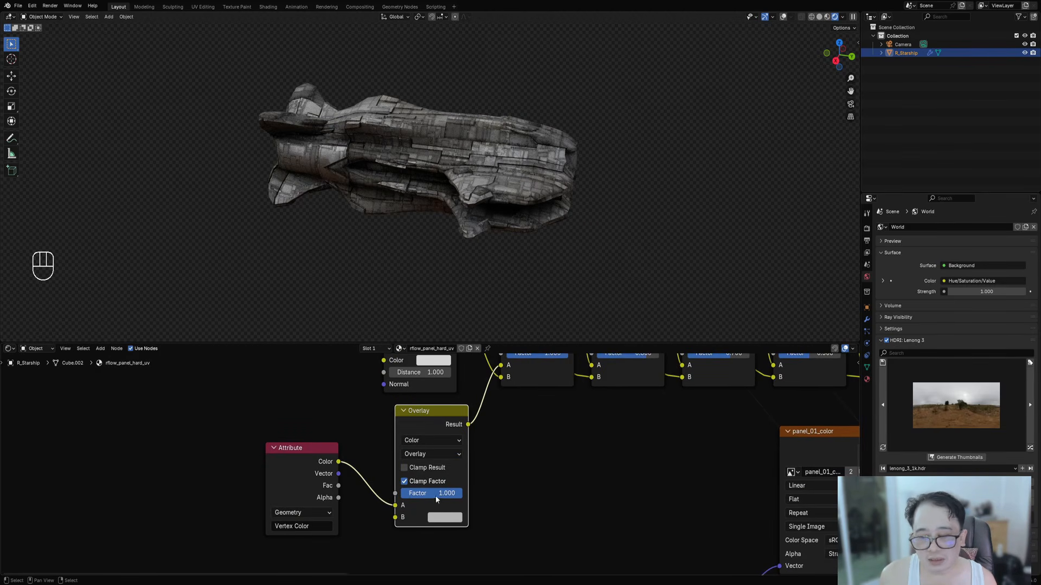
# - Adjust the brightness of the Overlay node's B color, ending on a light gray
pyautogui.moveTo(436, 497)
pyautogui.mouseDown()
pyautogui.moveTo(399, 498)
pyautogui.moveTo(440, 498)
pyautogui.mouseUp()
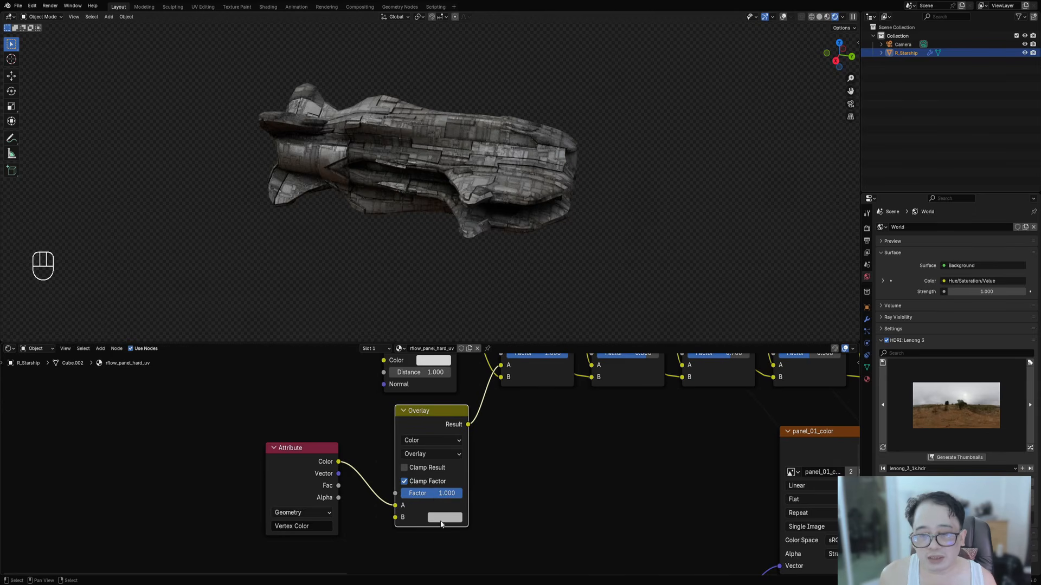
pyautogui.click(442, 517)
pyautogui.moveTo(523, 368)
pyautogui.mouseDown()
pyautogui.moveTo(523, 396)
pyautogui.moveTo(523, 361)
pyautogui.moveTo(523, 373)
pyautogui.mouseUp()
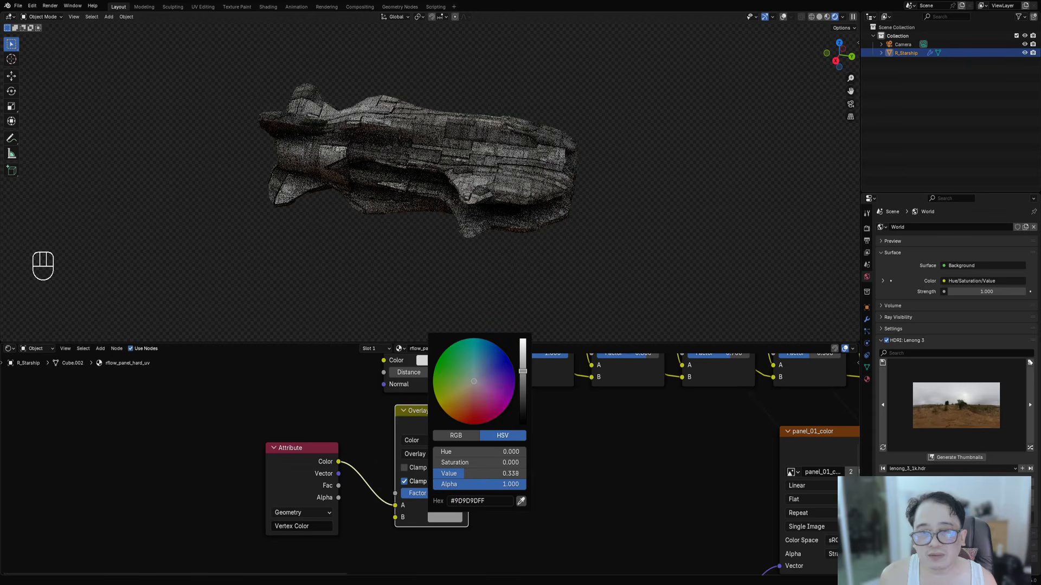
pyautogui.scroll(-1, 418, 504)
pyautogui.moveTo(558, 178); pyautogui.dragTo(422, 186, button='middle')
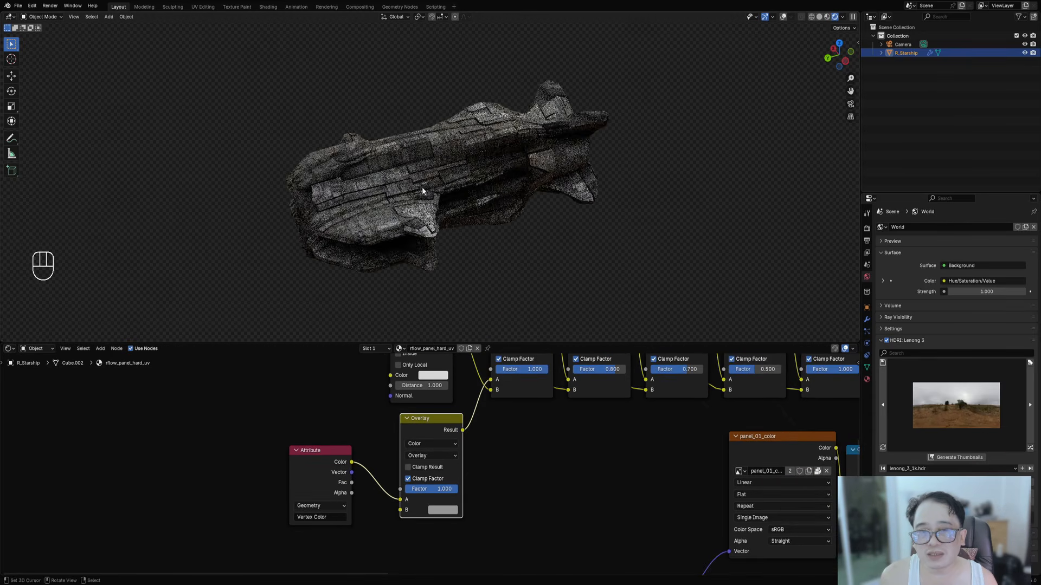
pyautogui.click(451, 511)
pyautogui.moveTo(510, 386); pyautogui.dragTo(509, 374)
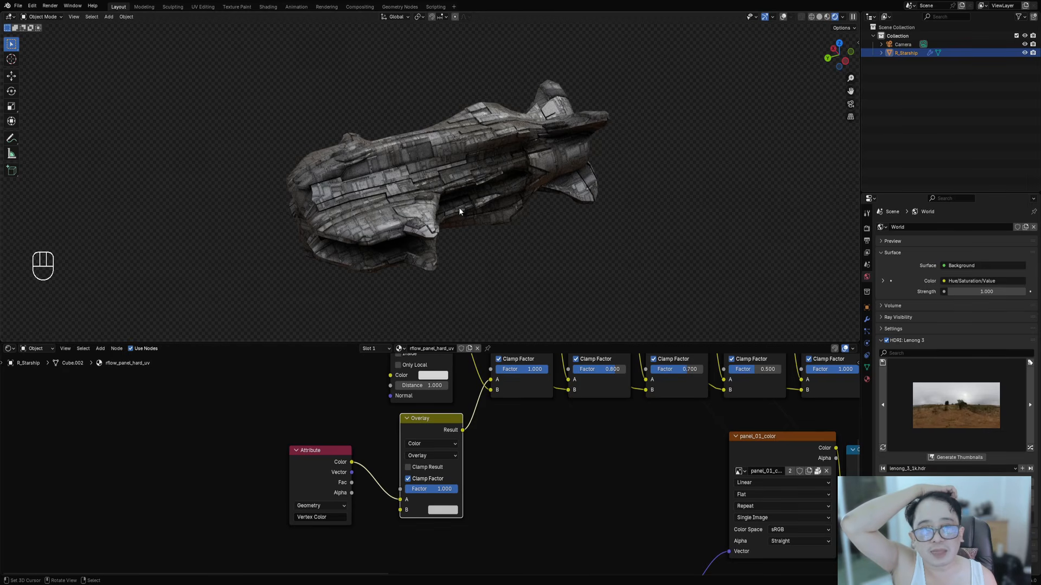
# - Set the Radius of the Bevel node feeding the shader's Normal input to 0.025
pyautogui.scroll(-7, 669, 462)
pyautogui.moveTo(669, 462); pyautogui.dragTo(329, 460, button='middle')
pyautogui.scroll(6, 603, 472)
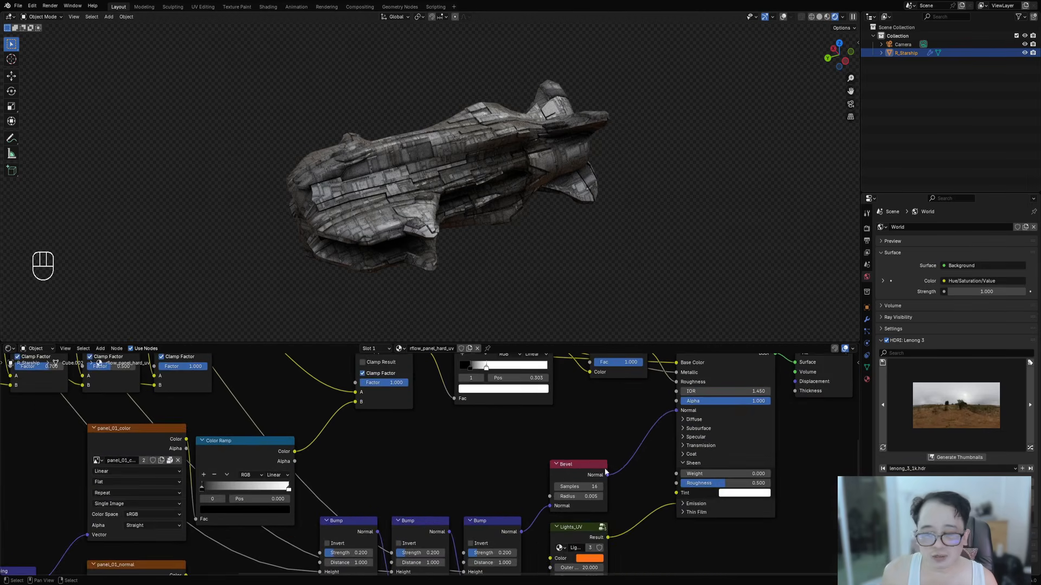
pyautogui.moveTo(604, 469); pyautogui.dragTo(510, 432, button='middle')
pyautogui.scroll(1, 510, 431)
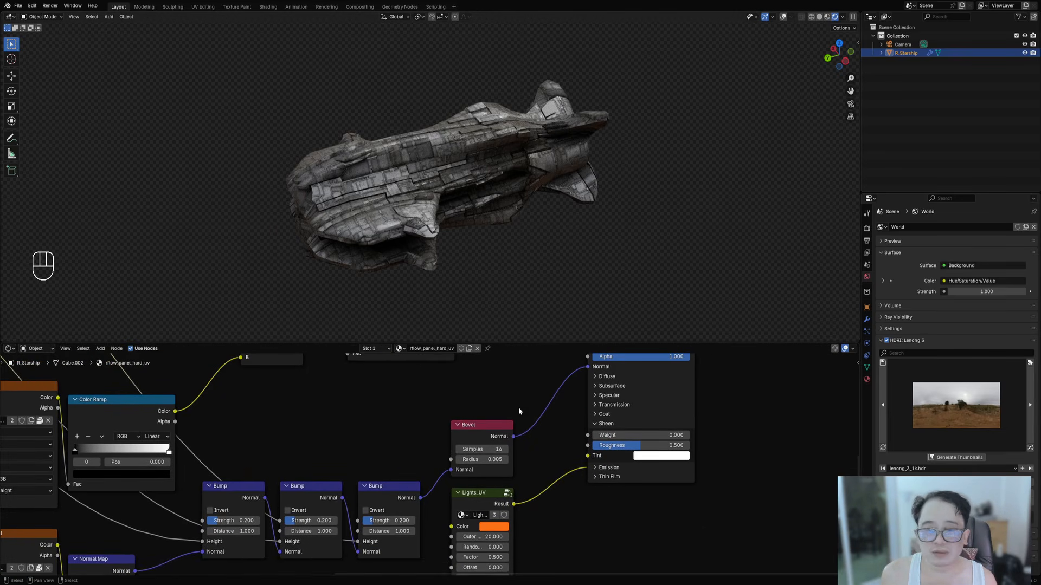
pyautogui.scroll(7, 544, 471)
pyautogui.moveTo(546, 482); pyautogui.dragTo(486, 460, button='middle')
pyautogui.scroll(1, 486, 459)
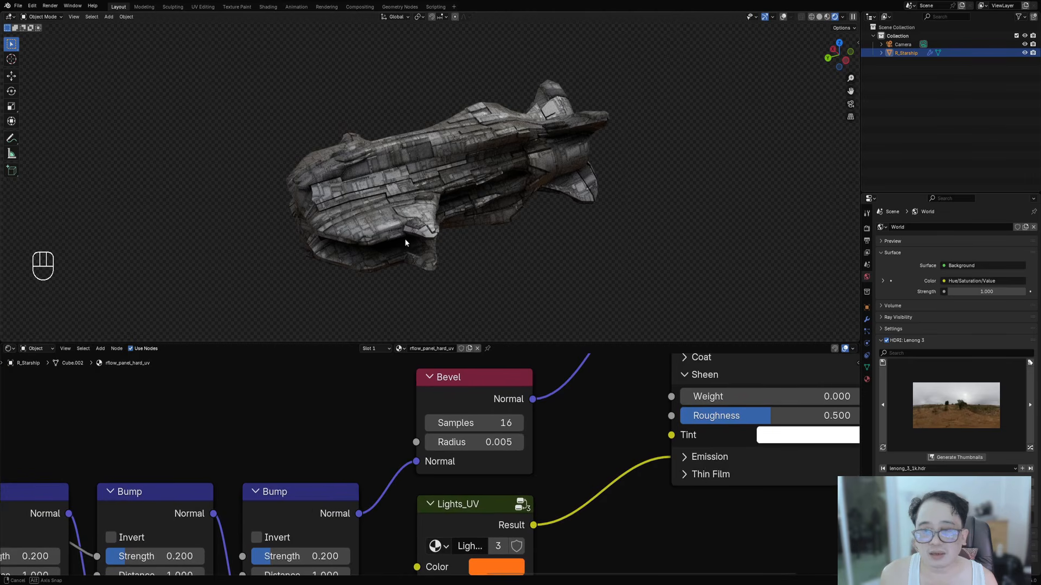
pyautogui.moveTo(403, 238); pyautogui.dragTo(431, 238, button='middle')
pyautogui.scroll(1, 430, 241)
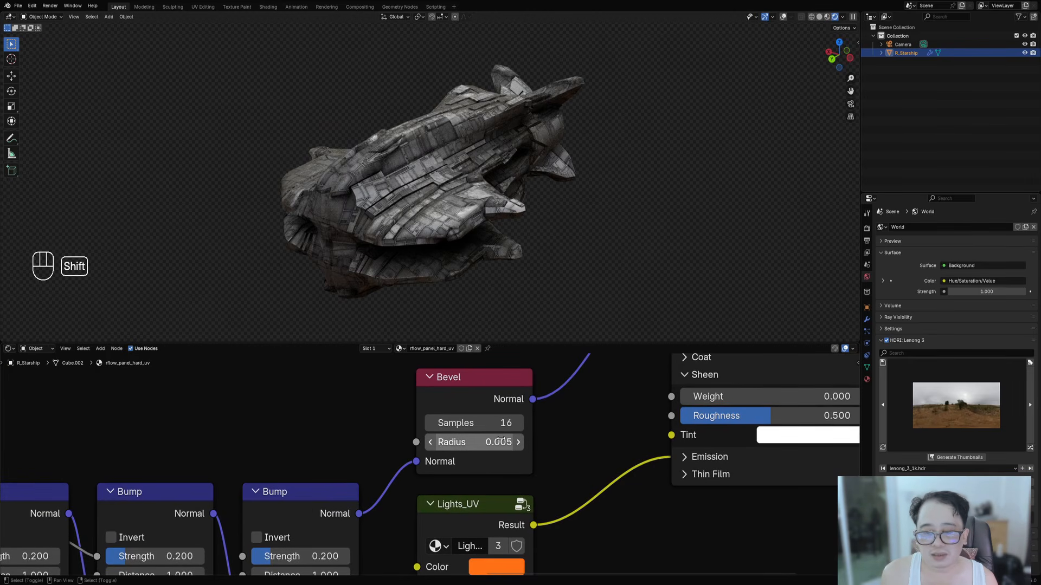
pyautogui.keyDown('shift'); pyautogui.moveTo(500, 440); pyautogui.dragTo(513, 440); pyautogui.keyUp('shift')
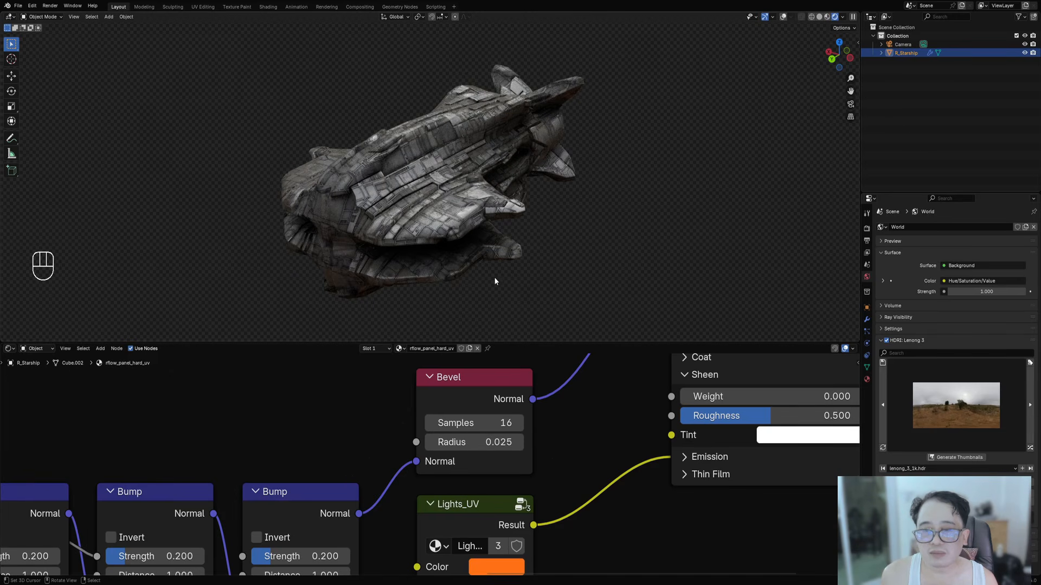
# - Reduce the Bevel node's Radius to 0.01
pyautogui.moveTo(478, 189); pyautogui.dragTo(557, 249, button='middle')
pyautogui.click(456, 442)
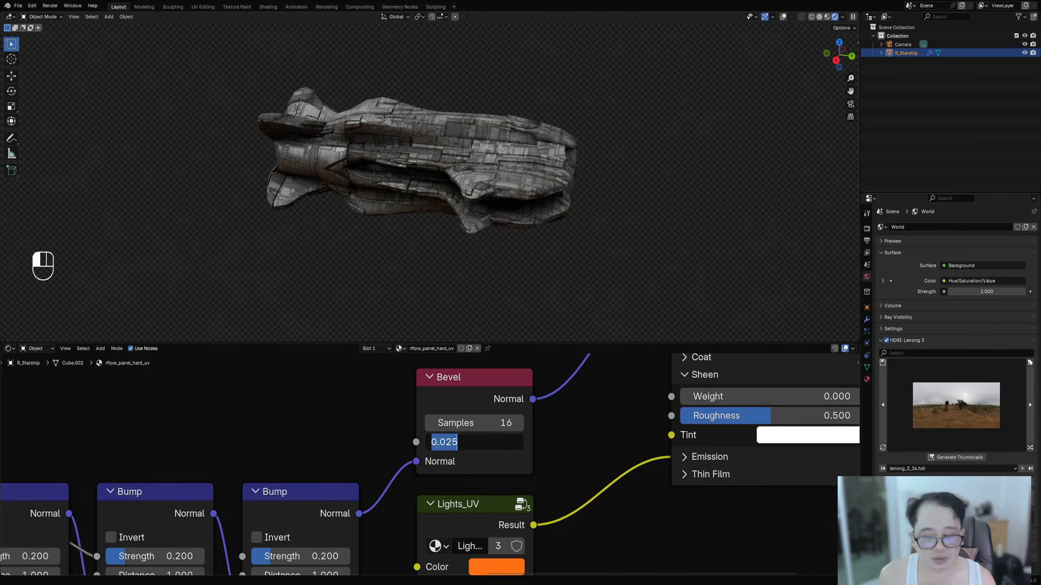
pyautogui.press('BackSpace')
pyautogui.write('.01')
pyautogui.press('Return')
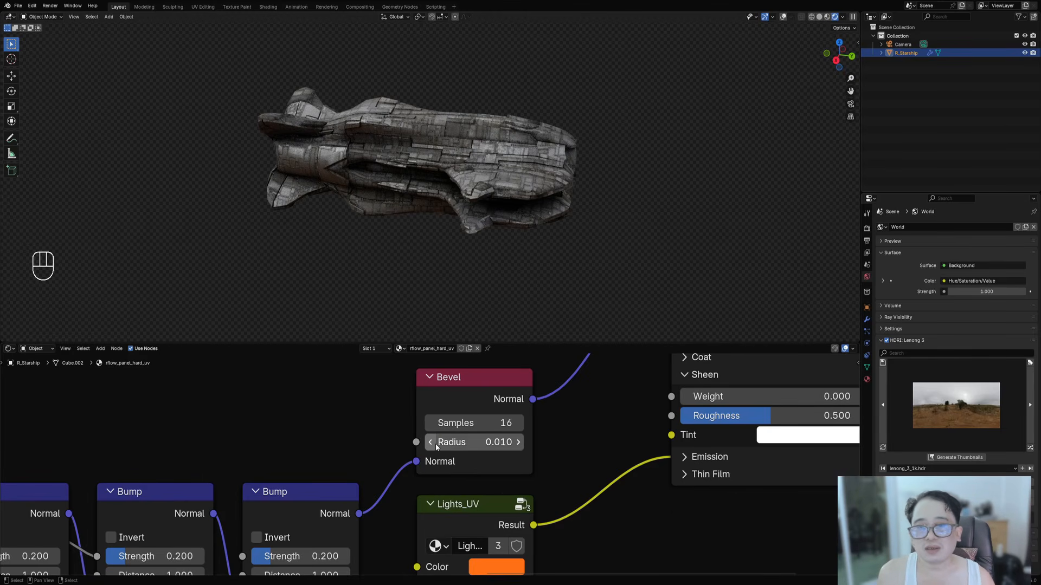
# - Set the Bevel node's Radius to 0.02 and inspect the softened panel edges around the starship
pyautogui.click(470, 442)
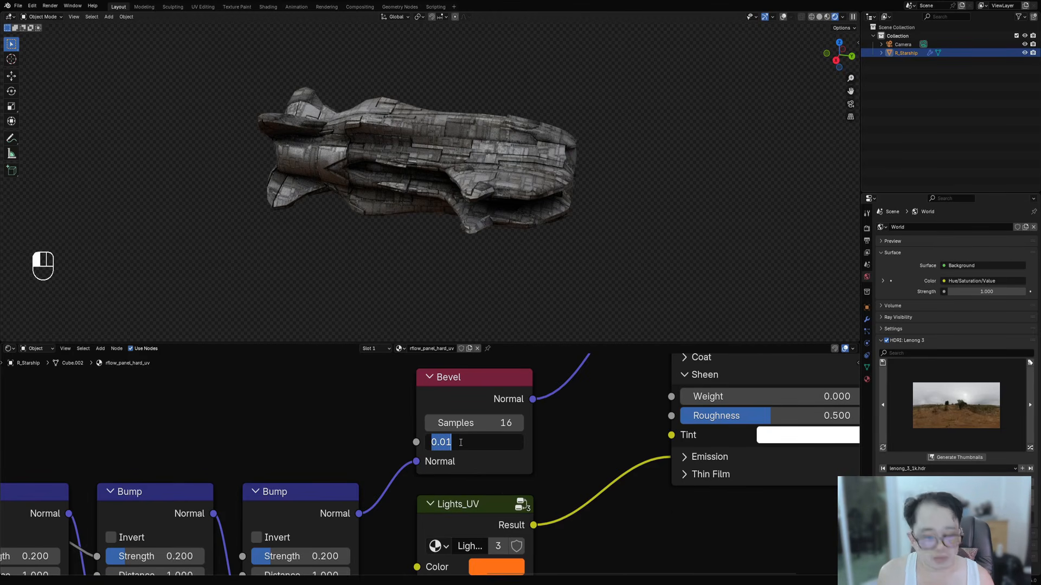
pyautogui.write('.02')
pyautogui.press('Return')
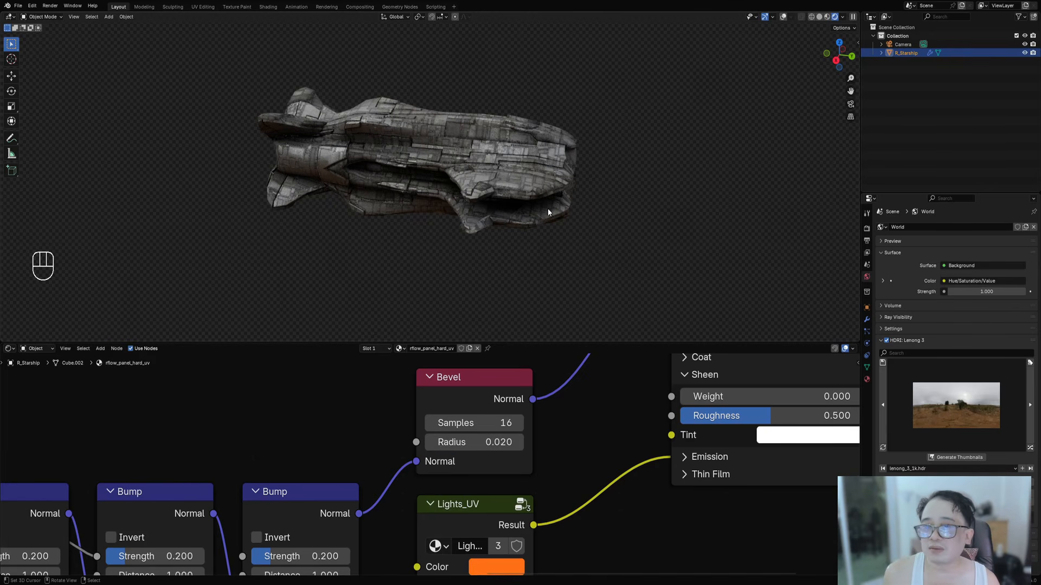
pyautogui.moveTo(548, 209); pyautogui.dragTo(533, 216, button='middle')
pyautogui.moveTo(517, 263); pyautogui.dragTo(518, 313, button='middle')
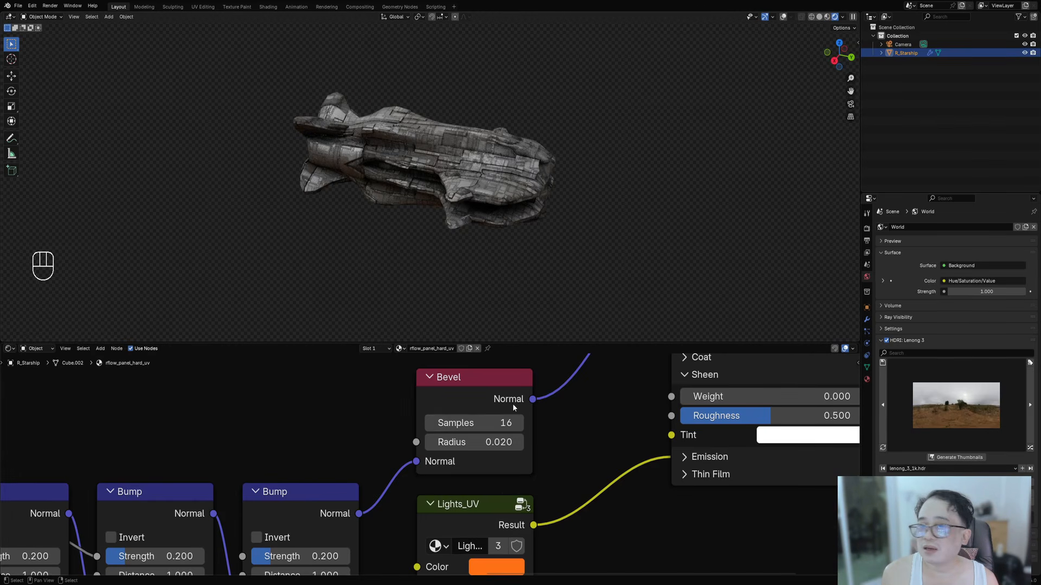
pyautogui.moveTo(514, 406); pyautogui.dragTo(333, 120, button='middle')
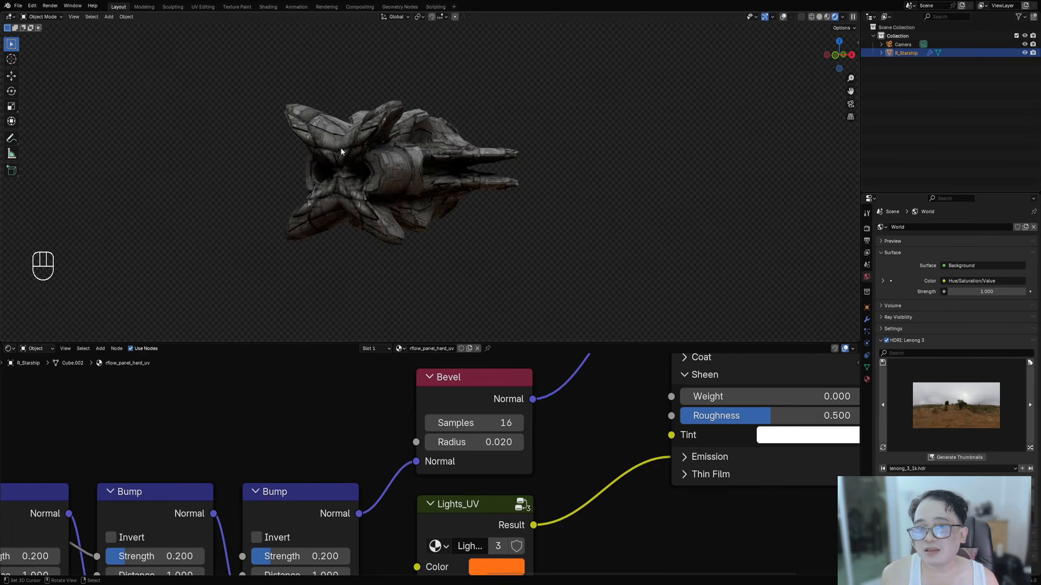
pyautogui.moveTo(338, 161); pyautogui.dragTo(348, 184, button='middle')
pyautogui.moveTo(453, 170); pyautogui.dragTo(600, 221, button='middle')
# - Expand the Emission settings of the main shader node and set the emission Strength to 10
pyautogui.scroll(-4, 546, 490)
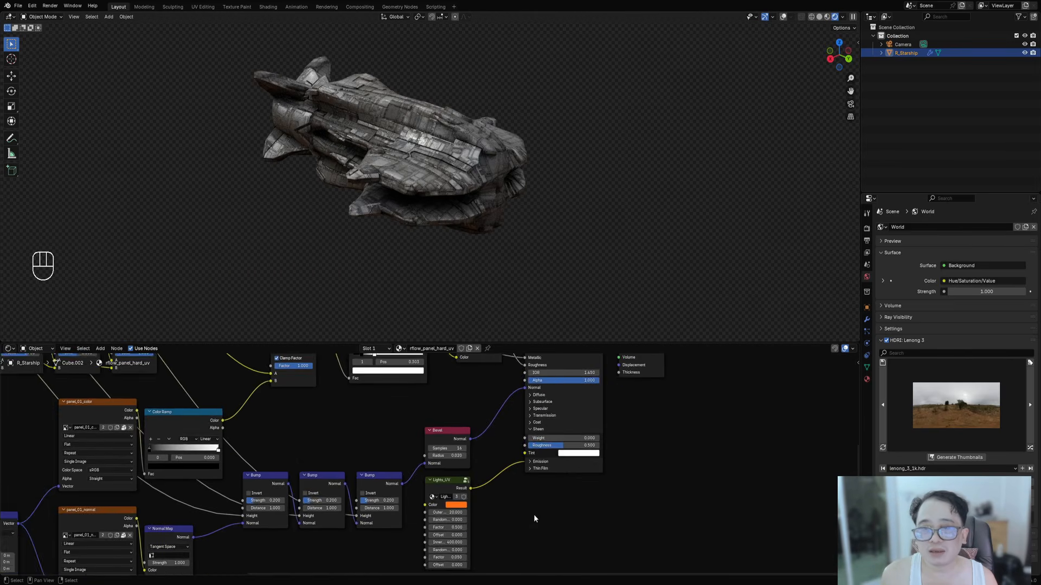
pyautogui.scroll(3, 533, 515)
pyautogui.click(550, 420)
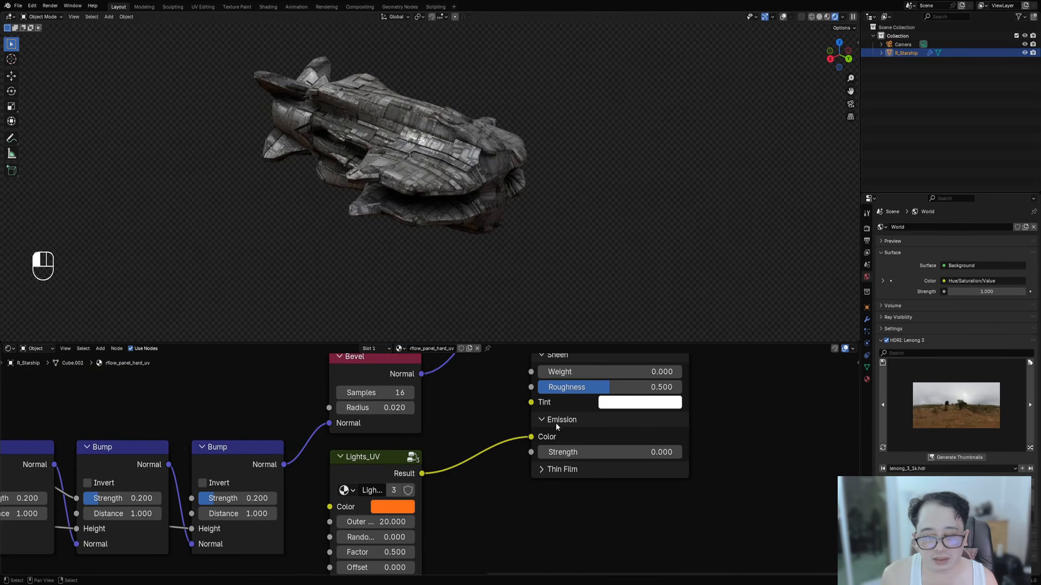
pyautogui.doubleClick(539, 453)
pyautogui.write('10')
pyautogui.press('Return')
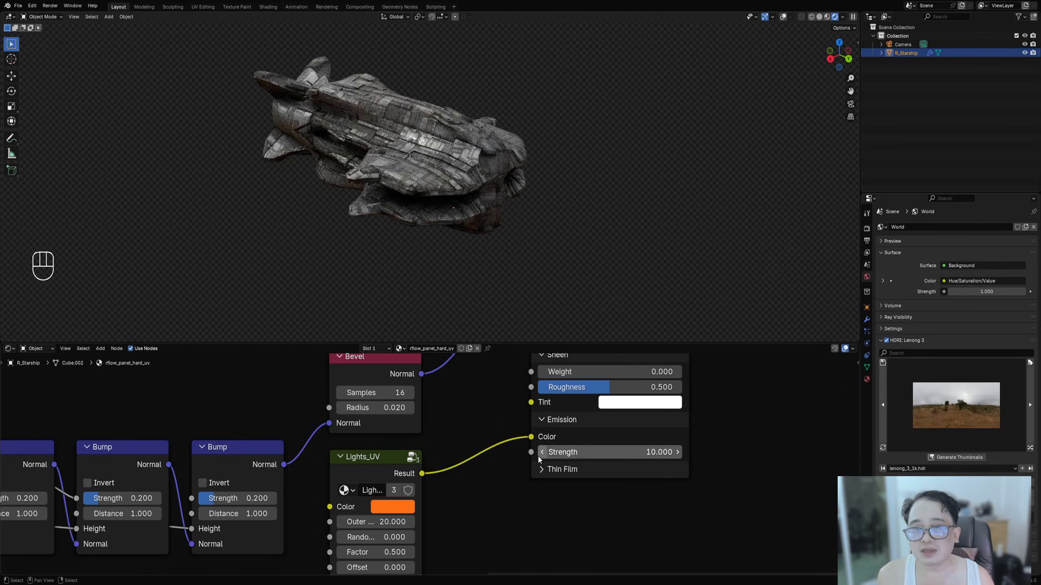
# - Set the inner Factor of the Lights_UV node group to 0.04
pyautogui.moveTo(514, 266); pyautogui.dragTo(520, 283, button='middle')
pyautogui.moveTo(404, 509); pyautogui.dragTo(507, 414, button='middle')
pyautogui.scroll(4, 507, 414)
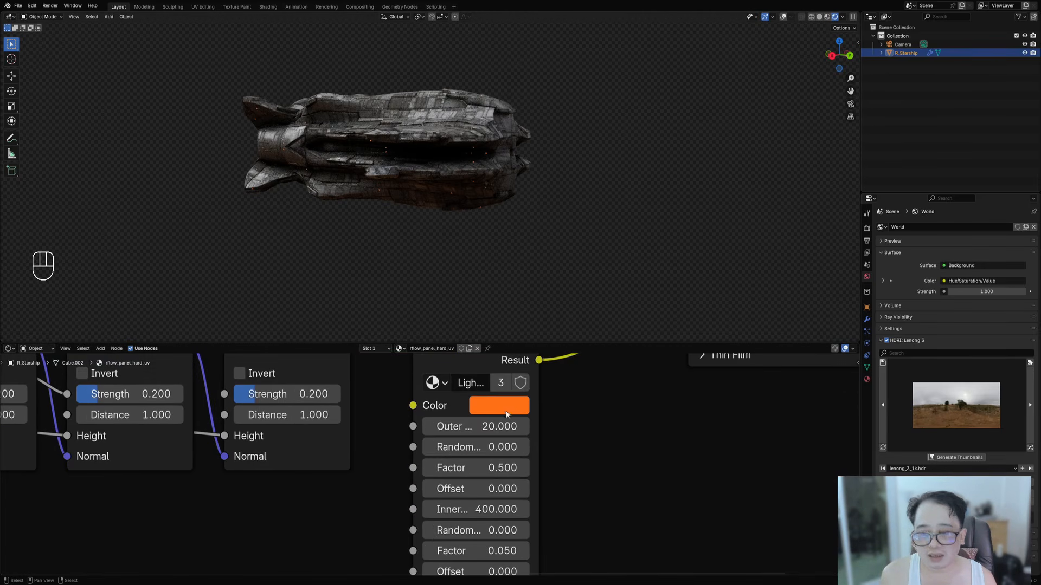
pyautogui.moveTo(491, 528); pyautogui.dragTo(479, 513, button='middle')
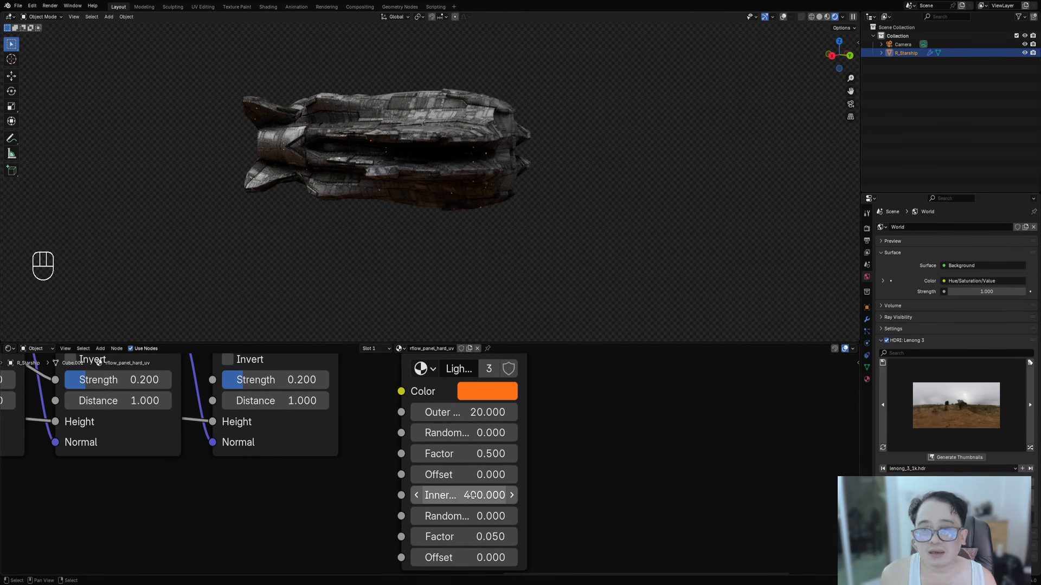
pyautogui.doubleClick(473, 496)
pyautogui.press('Escape')
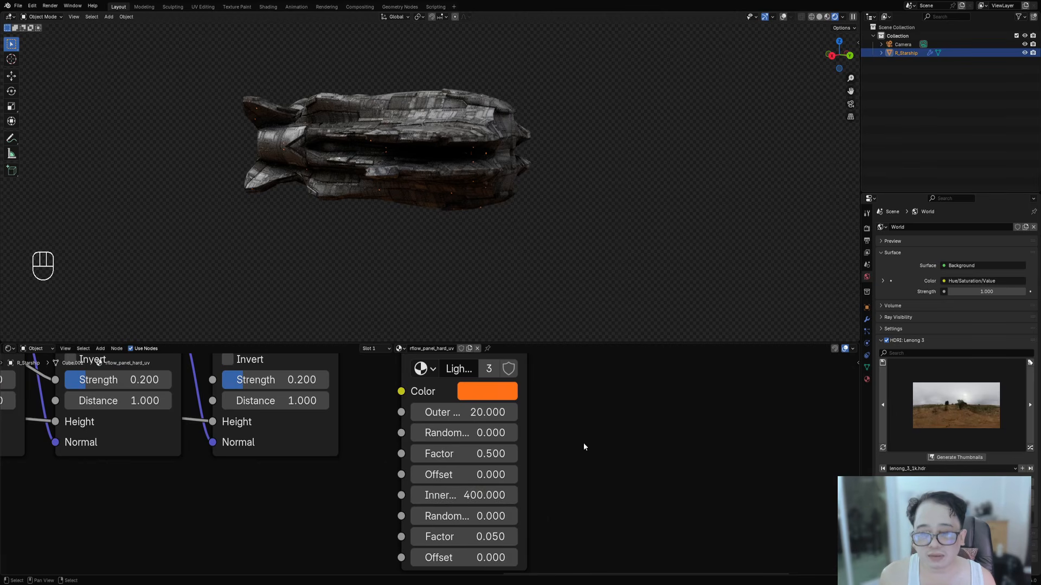
pyautogui.moveTo(515, 227); pyautogui.dragTo(548, 206, button='middle')
pyautogui.doubleClick(472, 537)
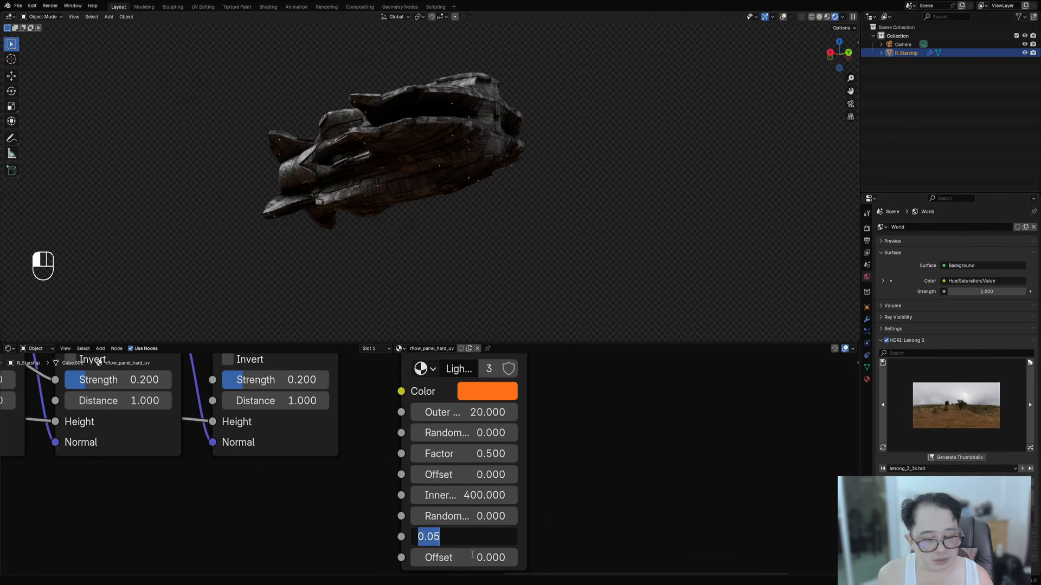
pyautogui.write('0.04')
pyautogui.press('Return')
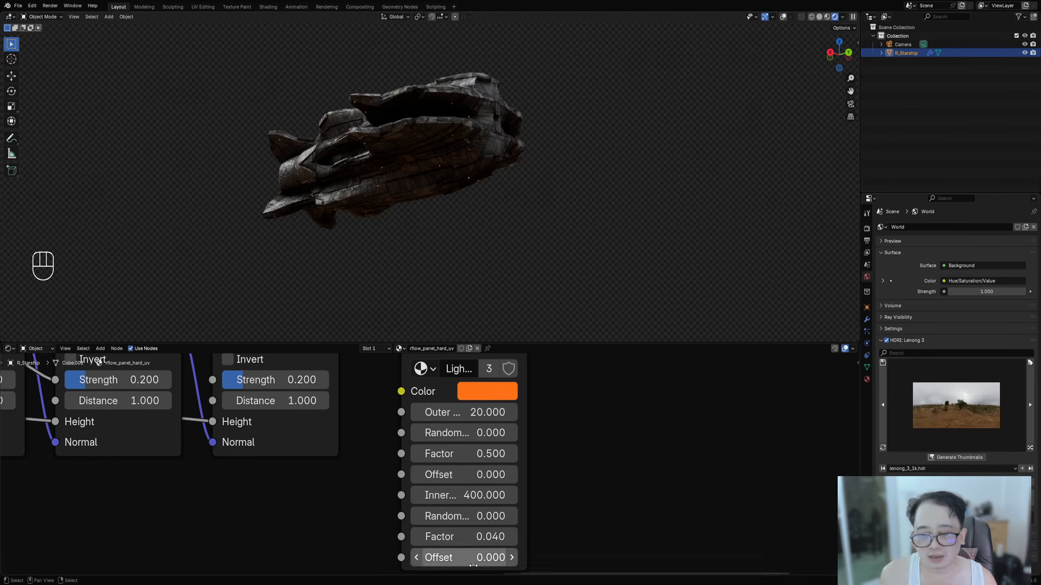
# - Set the inner Offset of the Lights_UV group to 0.3 and soften its light color to a pale orange
pyautogui.keyDown('ctrl'); pyautogui.scroll(2, 473, 557); pyautogui.keyUp('ctrl')
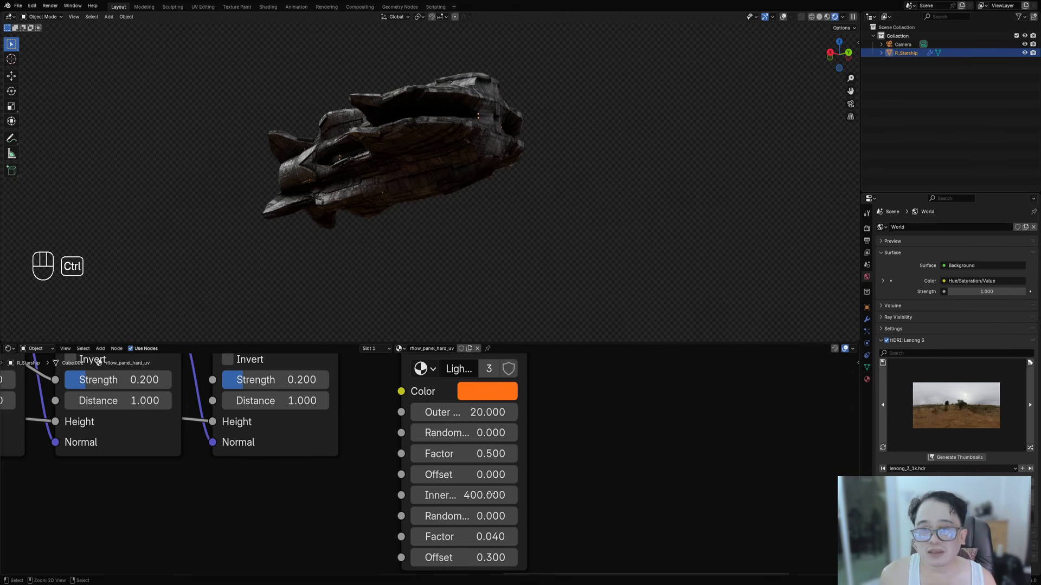
pyautogui.click(498, 391)
pyautogui.moveTo(532, 297); pyautogui.dragTo(486, 297)
pyautogui.moveTo(518, 117); pyautogui.dragTo(579, 218, button='middle')
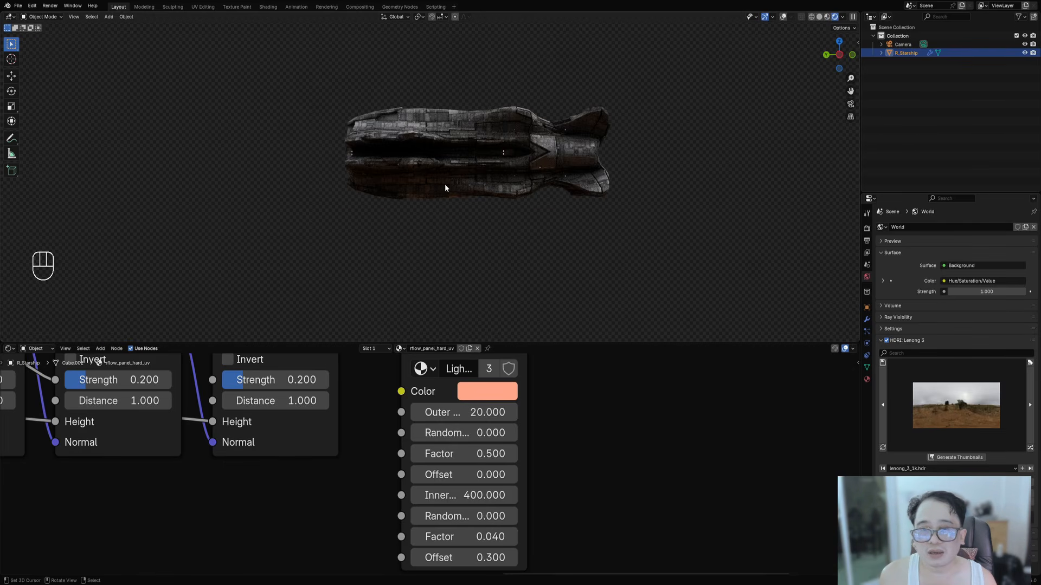
pyautogui.moveTo(445, 184)
pyautogui.mouseDown(button='middle')
pyautogui.moveTo(514, 176)
pyautogui.moveTo(434, 171)
pyautogui.mouseUp(button='middle')
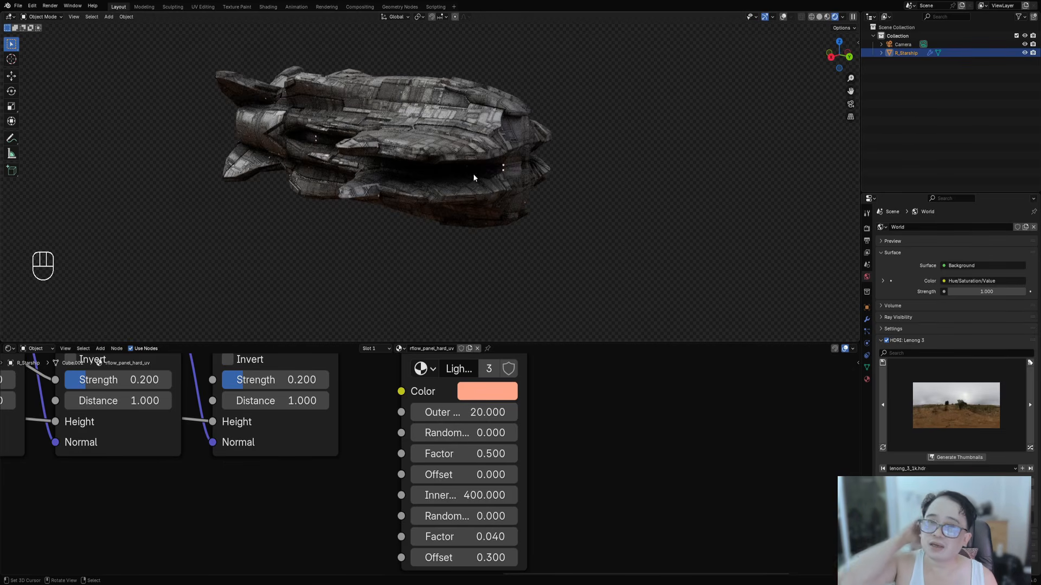
pyautogui.moveTo(479, 199); pyautogui.dragTo(528, 264, button='middle')
# - Switch the viewport to solid shading with overlays shown and clear the starship's existing face selection
pyautogui.press('z')
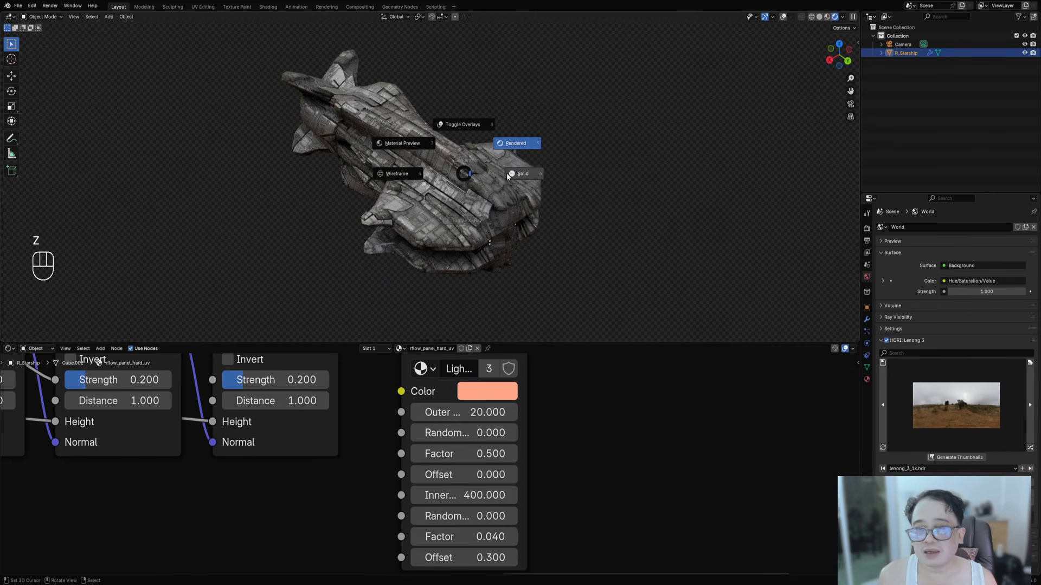
pyautogui.click(615, 177)
pyautogui.moveTo(616, 177)
pyautogui.mouseDown(button='middle')
pyautogui.moveTo(434, 175)
pyautogui.moveTo(370, 131)
pyautogui.moveTo(532, 145)
pyautogui.moveTo(480, 188)
pyautogui.mouseUp(button='middle')
pyautogui.scroll(3, 388, 178)
pyautogui.hotkey('shift', 'f')
pyautogui.hotkey('ctrl', 'shift', 'a')
pyautogui.hotkey('shift', 'f')
pyautogui.press('Tab')
pyautogui.hotkey('shift', 'alt', 'z')
pyautogui.hotkey('alt', 'a')
pyautogui.press('Tab')
# - Select a group of adjoining panels along the side of the starship's hull with the sharp-bounded Select Linked command
pyautogui.hotkey('shift', 'f')
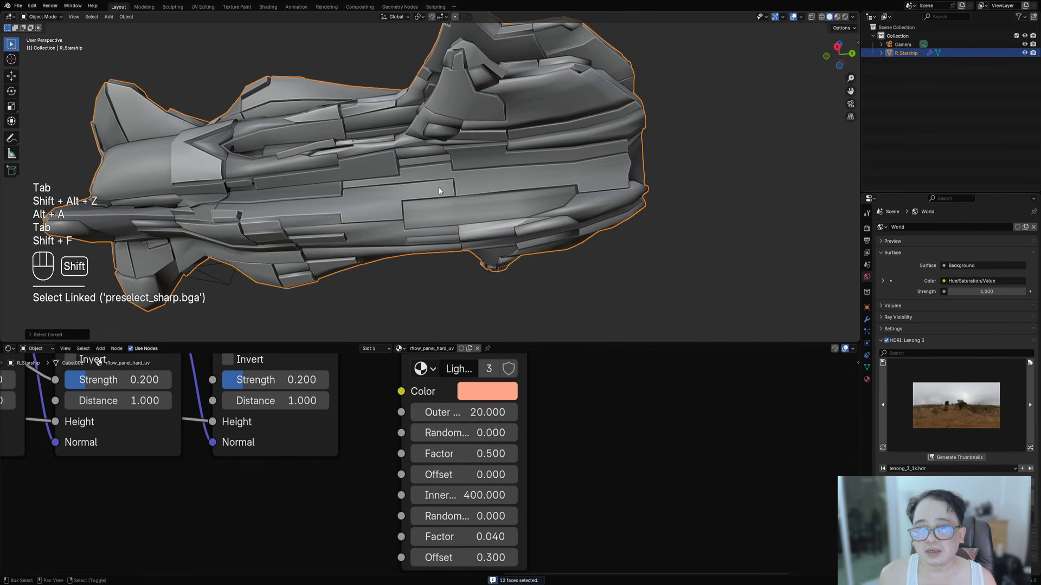
pyautogui.hotkey('shift', 'f')
pyautogui.hotkey('shift', 'f')
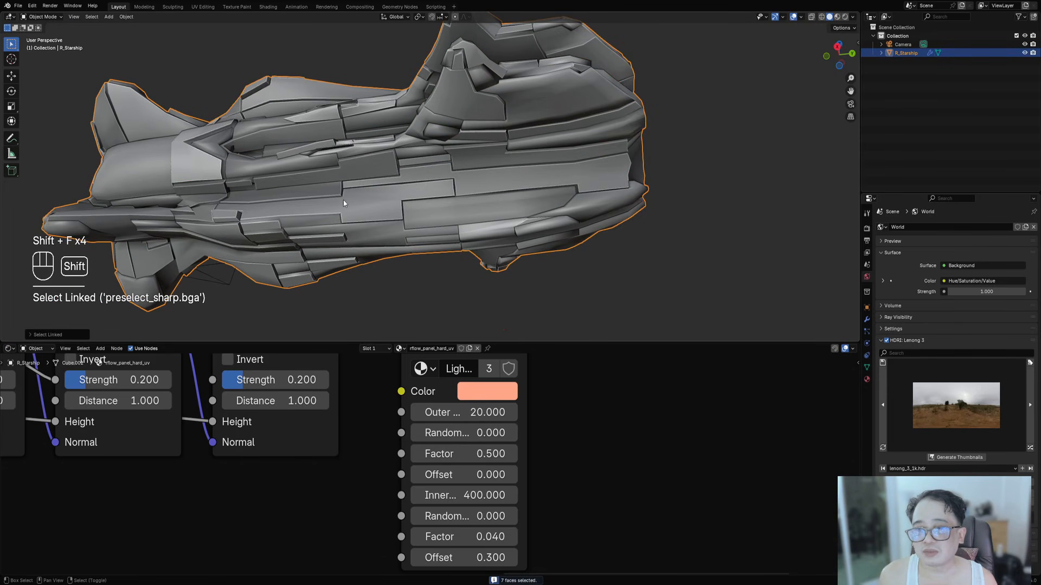
pyautogui.hotkey('shift', 'f')
pyautogui.hotkey('shift', 'f')
pyautogui.hotkey('shift', 'f')
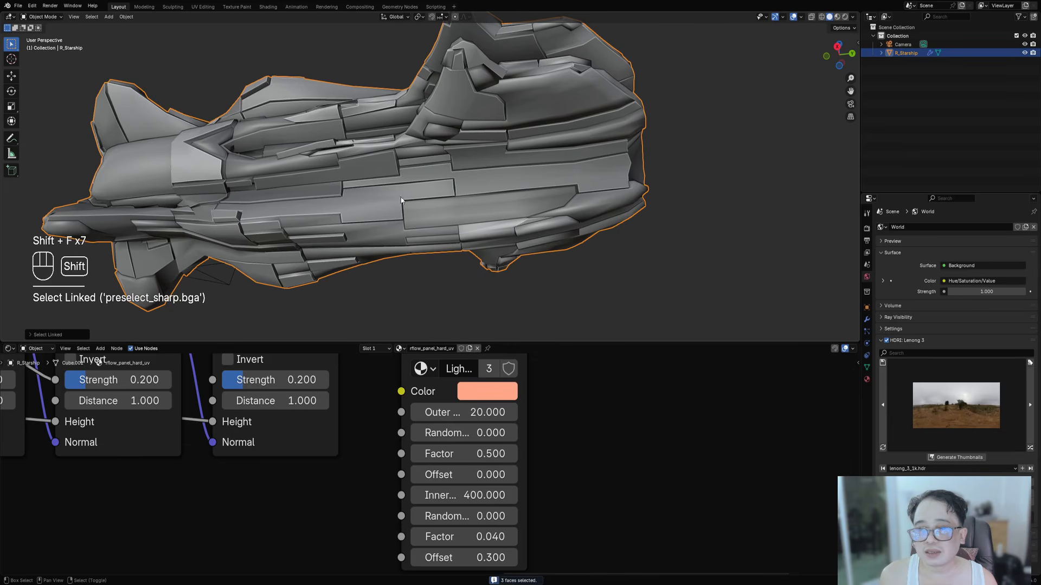
pyautogui.hotkey('shift', 'f')
pyautogui.hotkey('shift', 'f')
pyautogui.hotkey('shift', 'f')
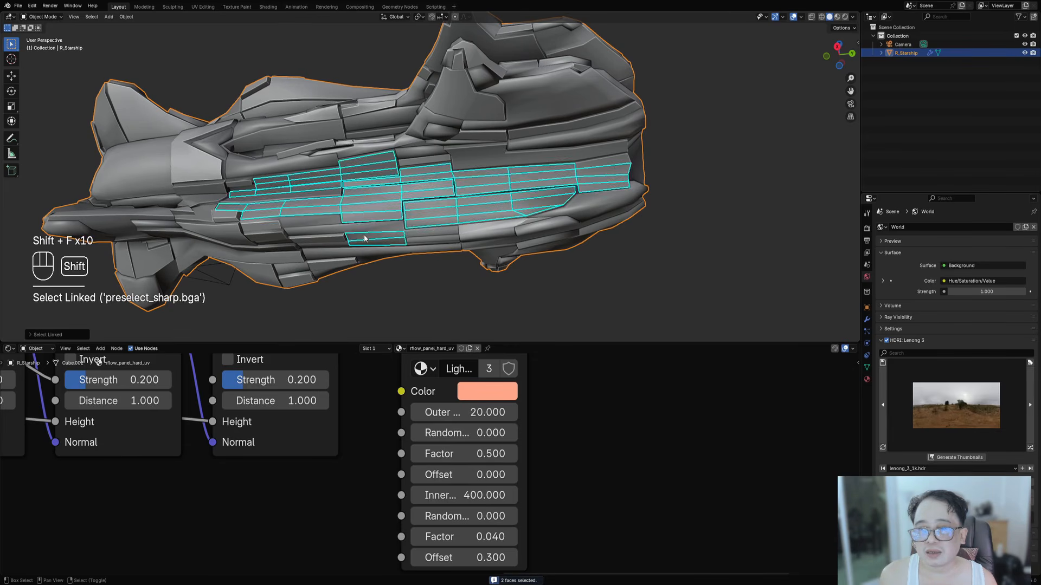
pyautogui.hotkey('shift', 'f')
pyautogui.hotkey('shift', 'f')
pyautogui.hotkey('shift', 'f')
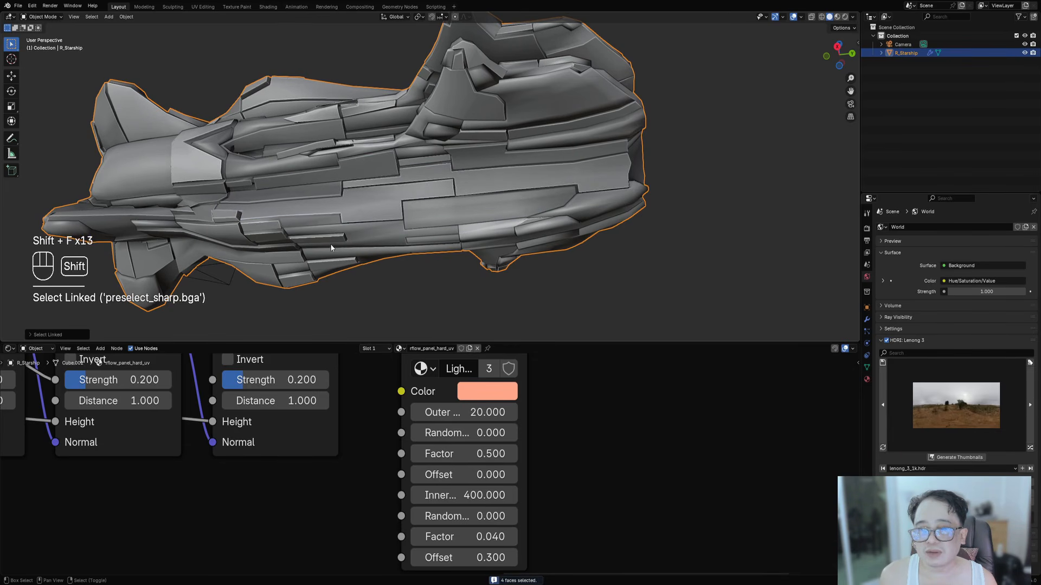
pyautogui.hotkey('shift', 'f')
pyautogui.hotkey('shift', 'f')
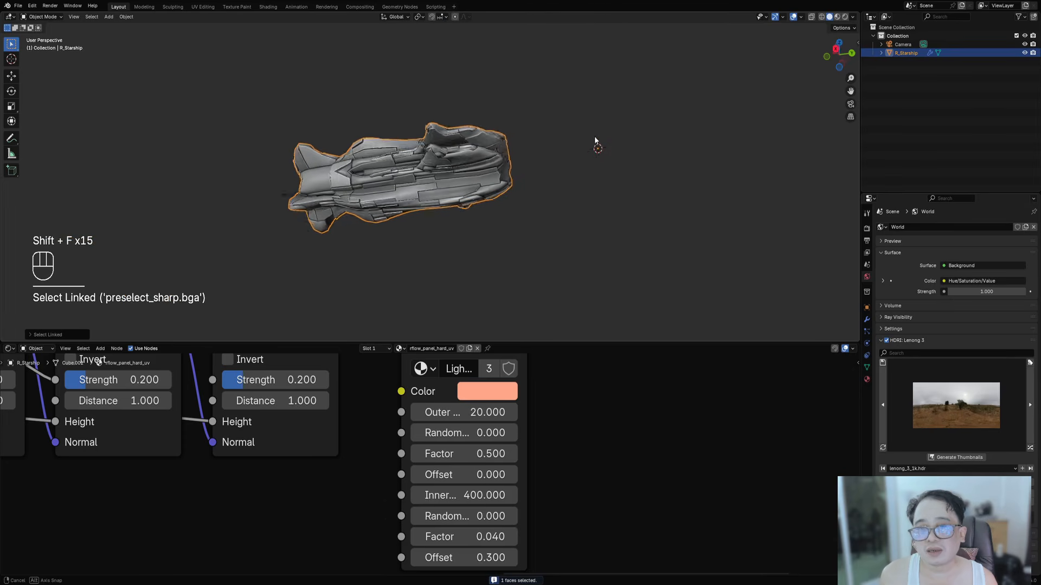
# - Run Random Cells on the starship using the "pool 100 indv depth" preset
pyautogui.hotkey('shift', 'q')
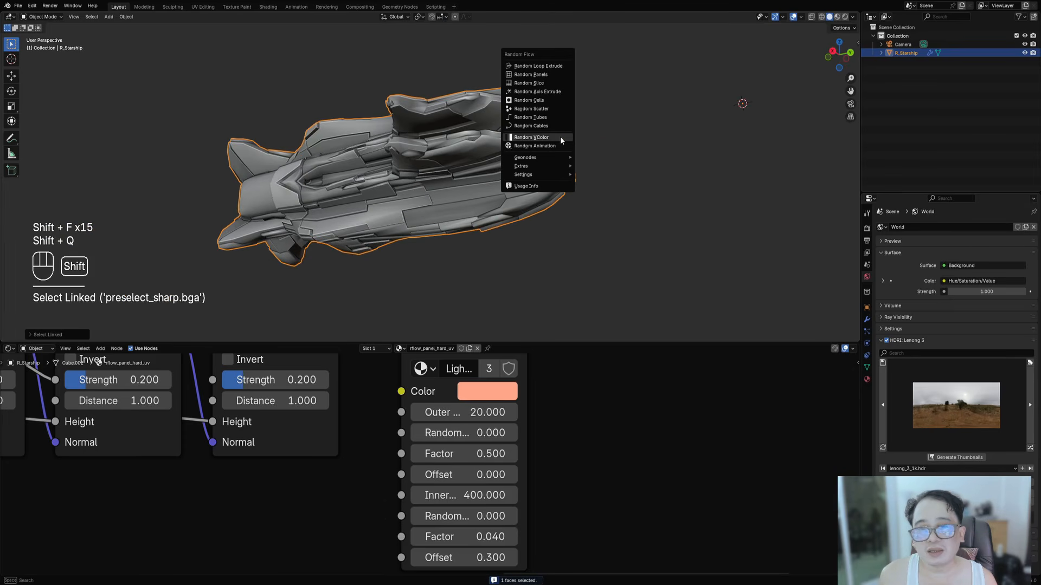
pyautogui.click(555, 100)
pyautogui.click(601, 120)
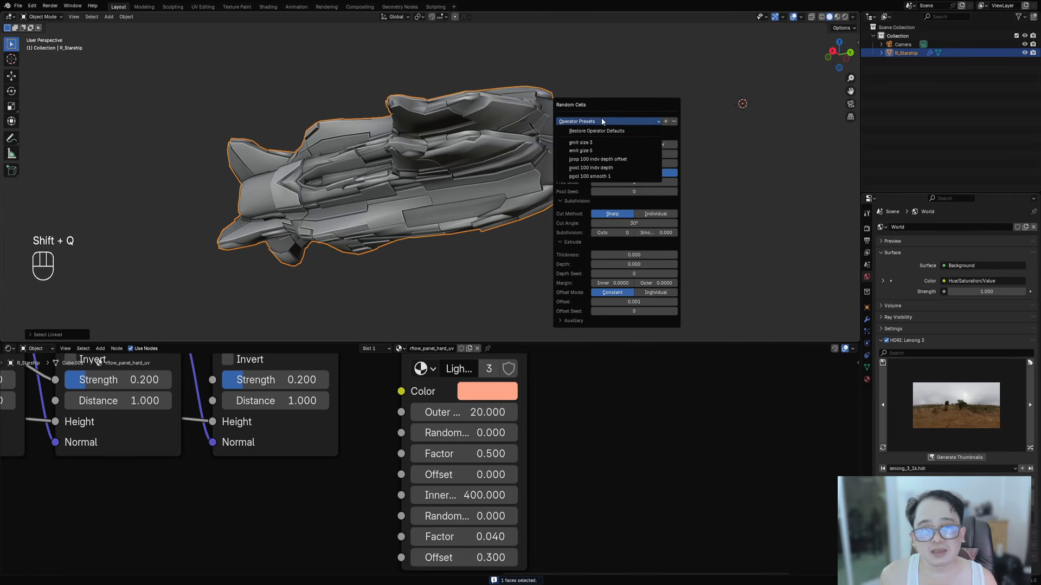
pyautogui.click(612, 166)
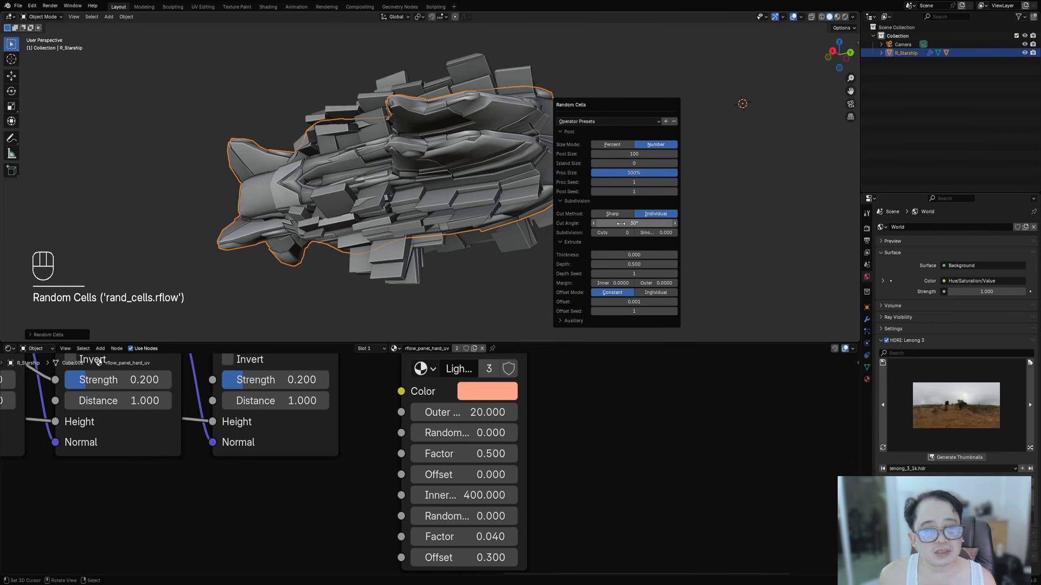
# - Set the Random Cells subdivision Cuts to 24 and the Pool Size to 5
pyautogui.keyDown('ctrl'); pyautogui.scroll(3, 622, 232); pyautogui.keyUp('ctrl')
pyautogui.keyDown('ctrl'); pyautogui.scroll(1, 621, 232); pyautogui.keyUp('ctrl')
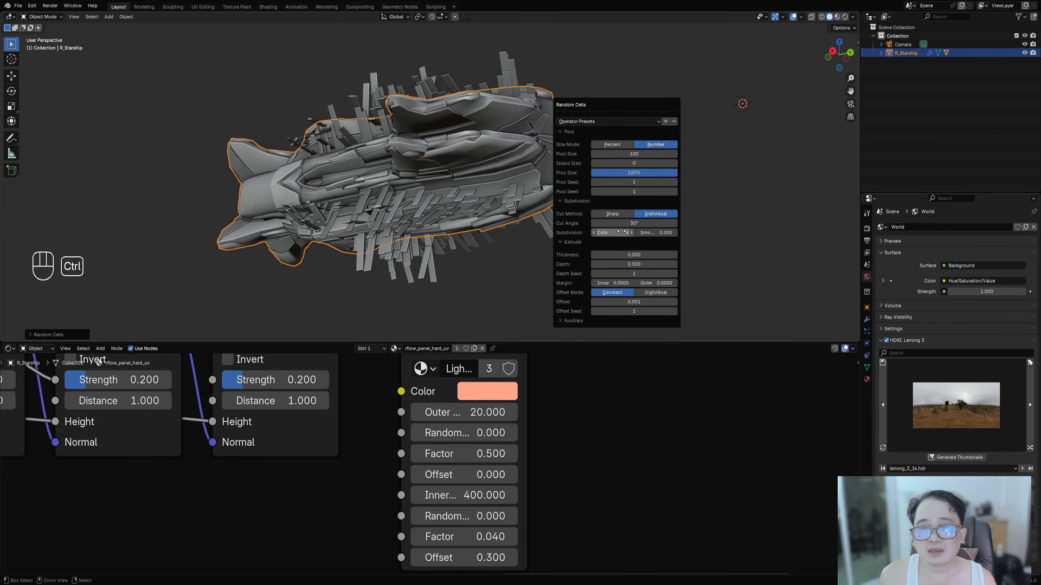
pyautogui.keyDown('ctrl'); pyautogui.scroll(-1, 621, 232); pyautogui.keyUp('ctrl')
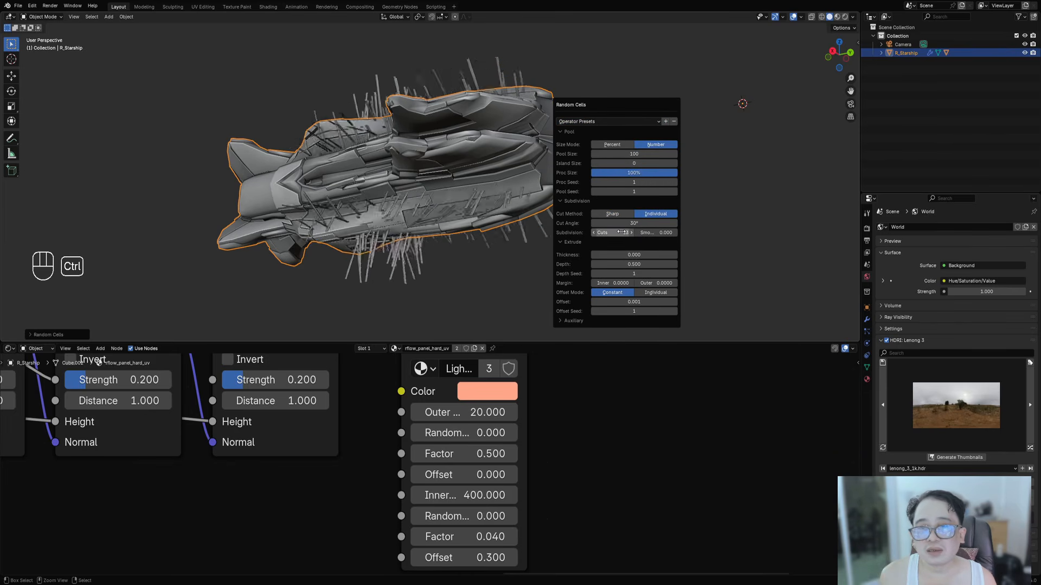
pyautogui.keyDown('ctrl'); pyautogui.scroll(2, 621, 232); pyautogui.keyUp('ctrl')
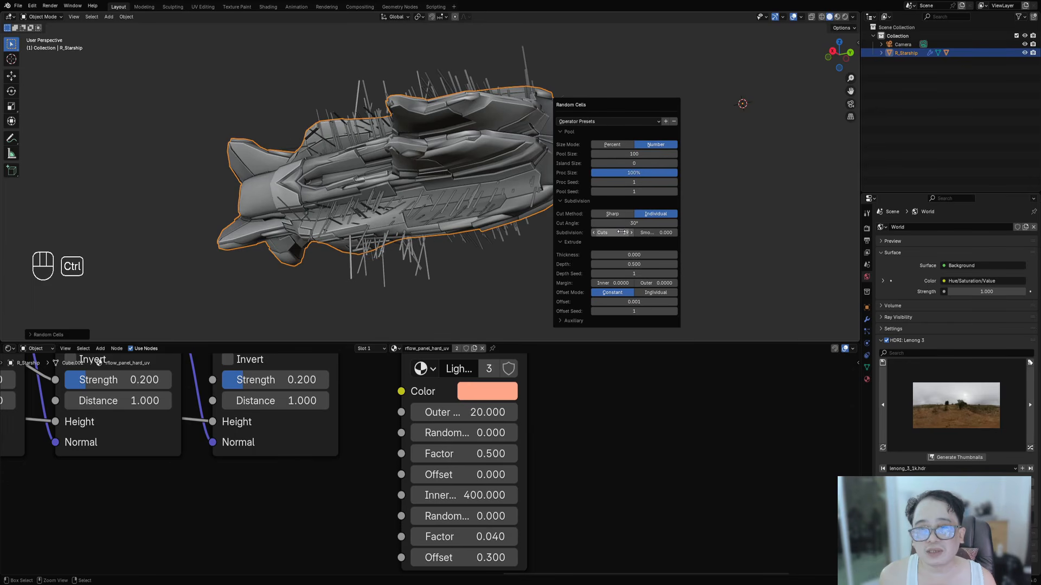
pyautogui.keyDown('ctrl'); pyautogui.scroll(2, 622, 232); pyautogui.keyUp('ctrl')
pyautogui.keyDown('ctrl'); pyautogui.scroll(13, 622, 232); pyautogui.keyUp('ctrl')
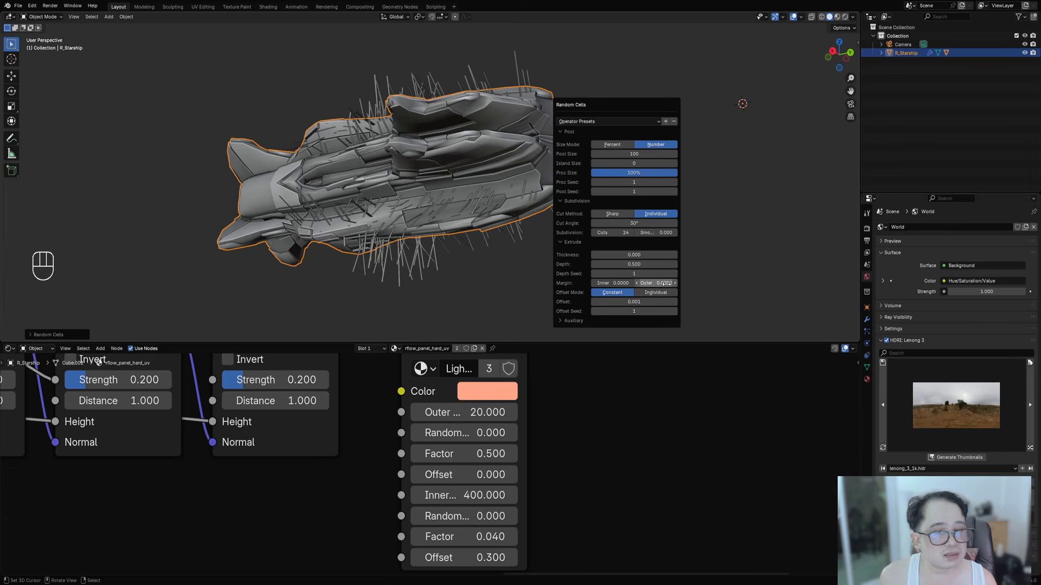
pyautogui.click(620, 155)
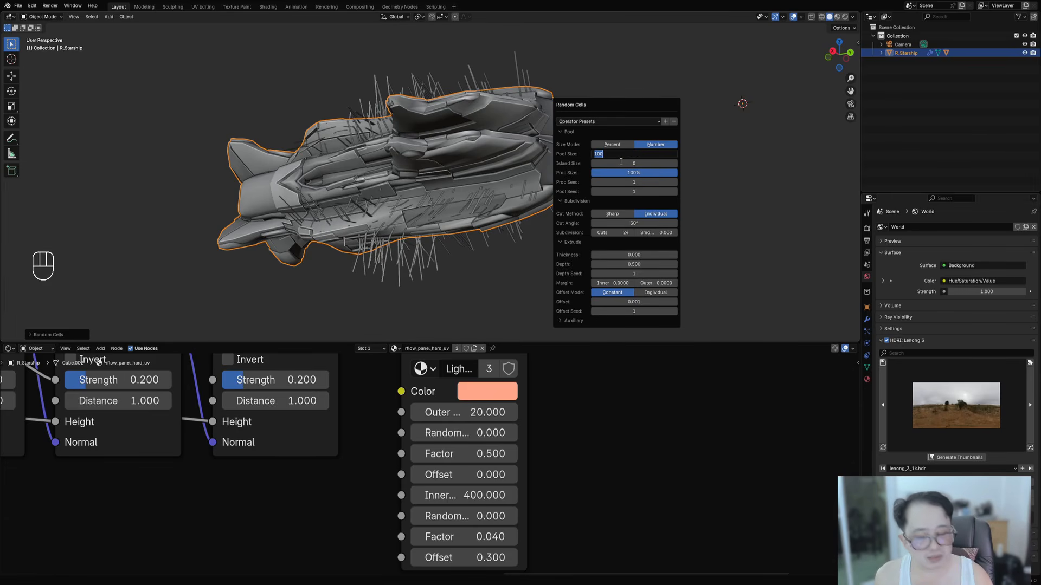
pyautogui.write('5')
pyautogui.press('Return')
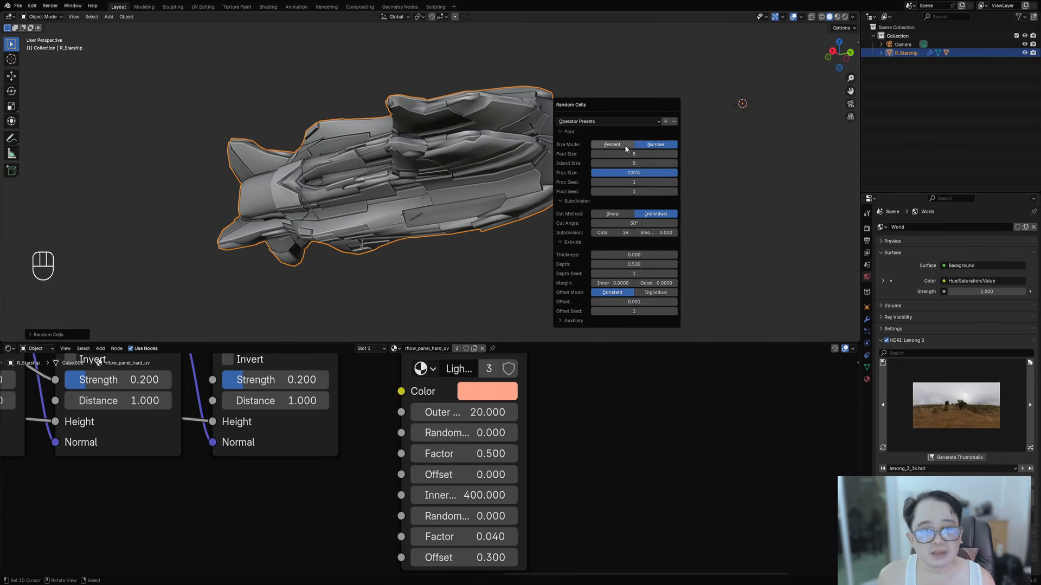
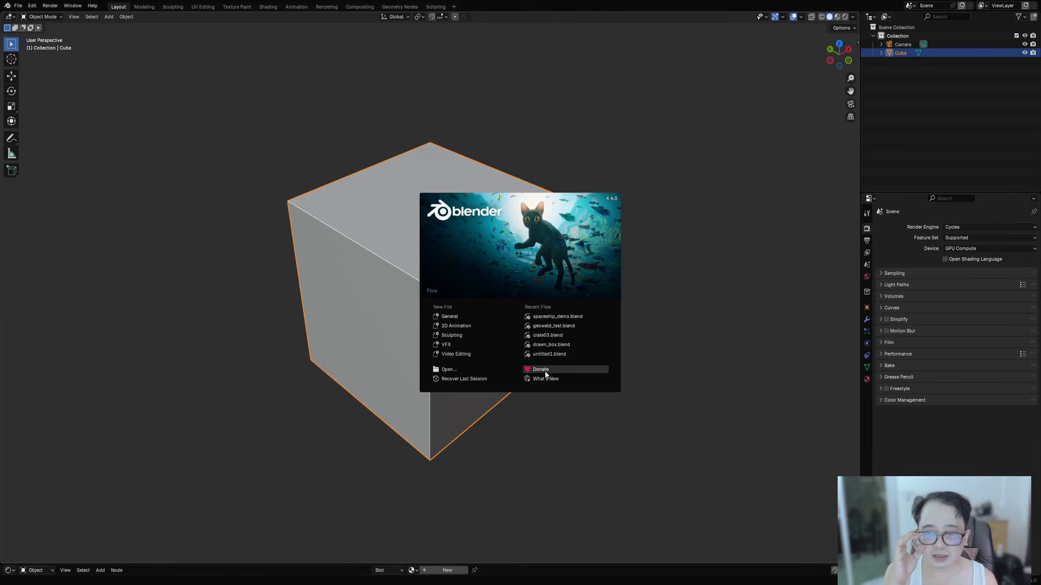
# - Recover the last session and open the recent file spaceship_demo.blend
pyautogui.click(502, 380)
pyautogui.moveTo(519, 343); pyautogui.dragTo(589, 317, button='middle')
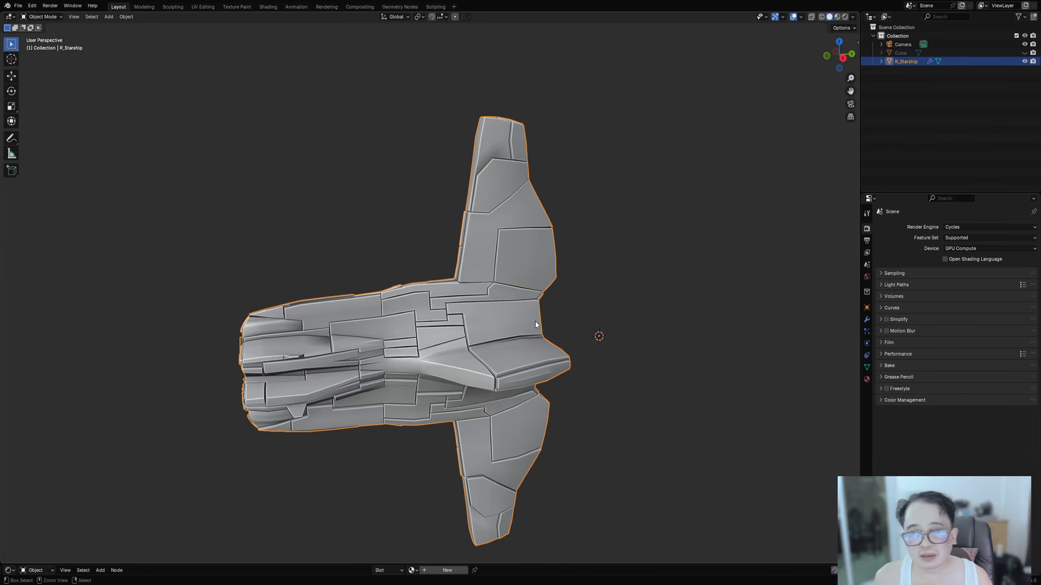
pyautogui.hotkey('ctrl', 'shift', 'o')
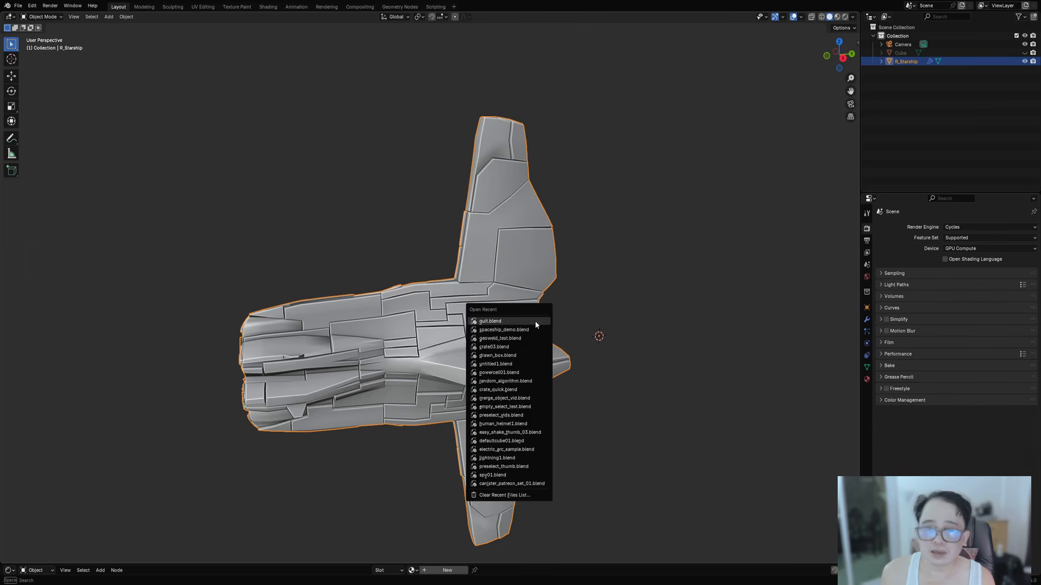
pyautogui.click(535, 326)
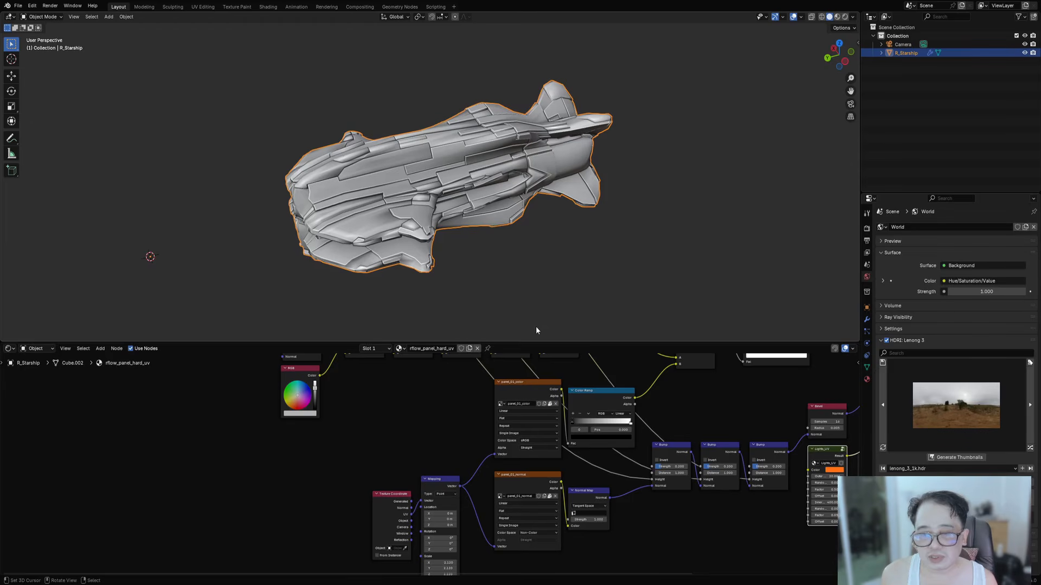
# - Switch the viewport to rendered shading, select the RGB node in the material and deselect the starship
pyautogui.moveTo(534, 327); pyautogui.dragTo(542, 211, button='middle')
pyautogui.scroll(-2, 369, 393)
pyautogui.scroll(2, 368, 397)
pyautogui.press('z')
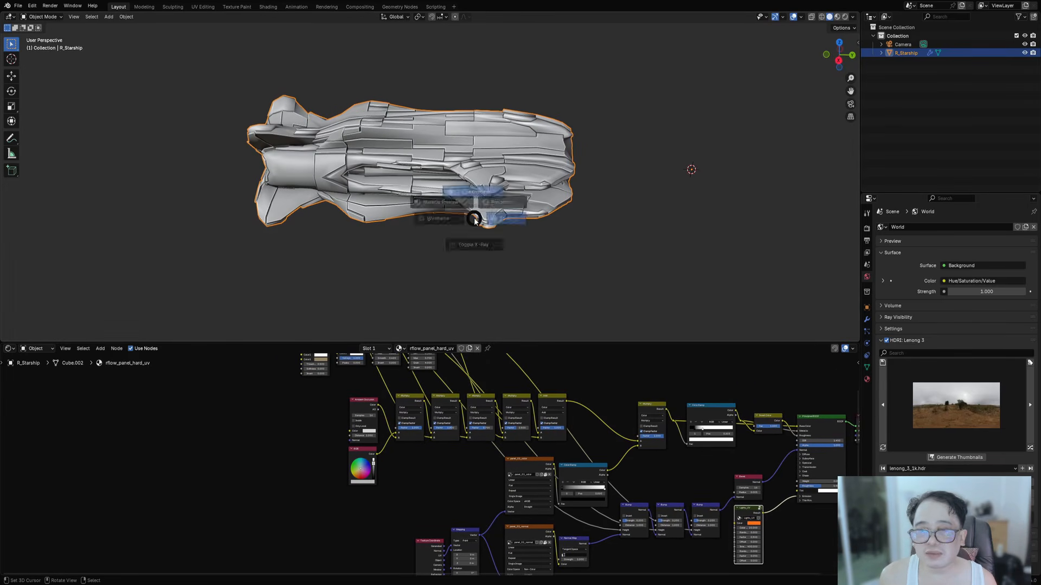
pyautogui.click(527, 190)
pyautogui.moveTo(527, 190); pyautogui.dragTo(487, 236, button='middle')
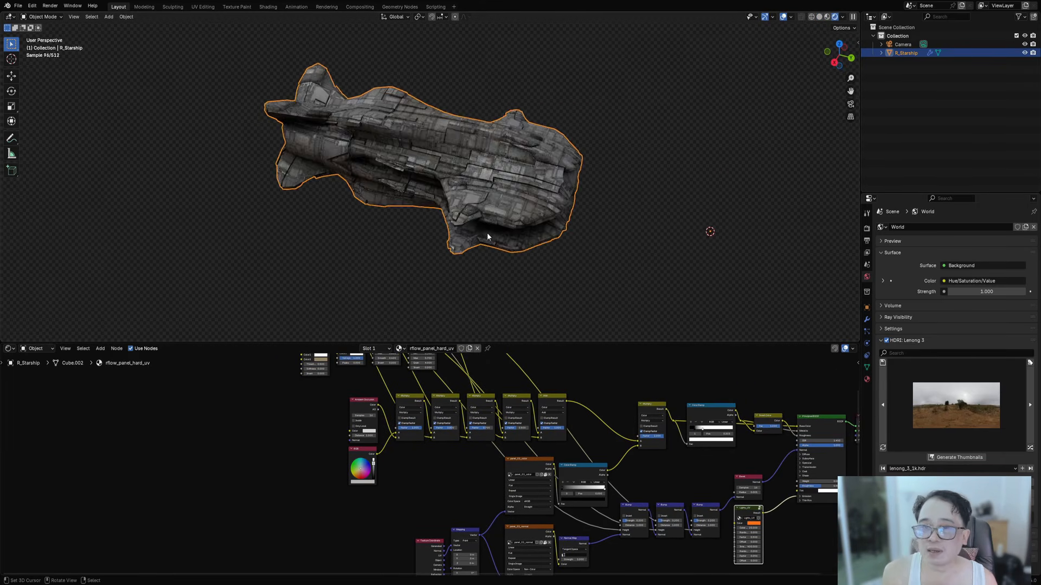
pyautogui.click(369, 453)
pyautogui.press('x')
pyautogui.click(422, 280)
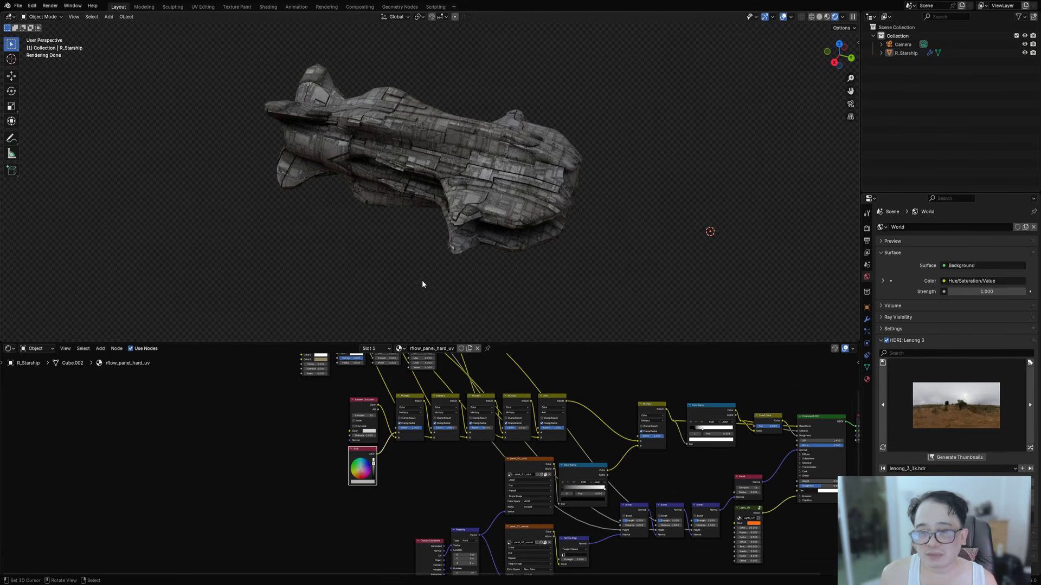
pyautogui.scroll(5, 462, 262)
pyautogui.scroll(-5, 470, 198)
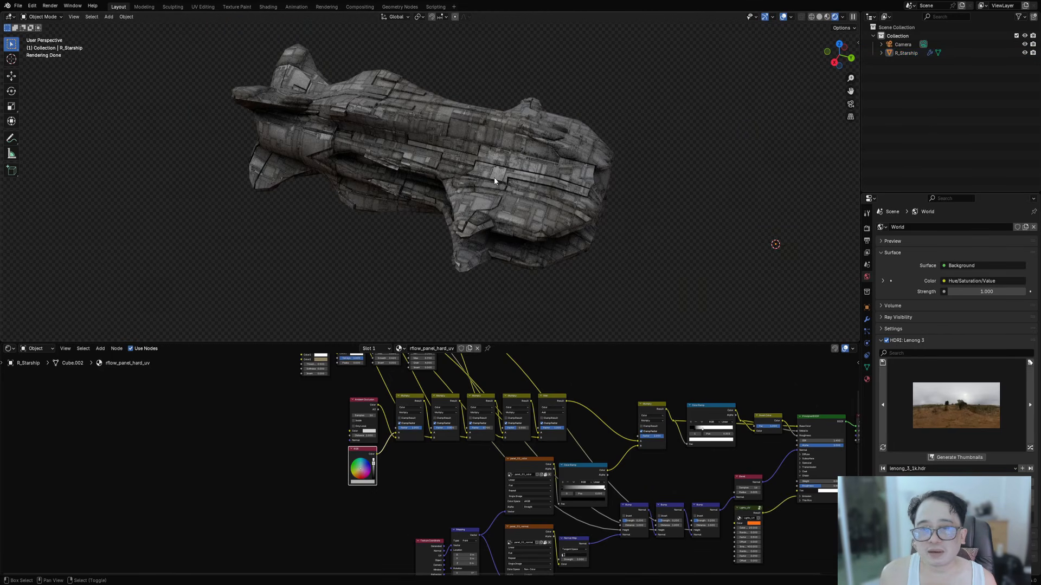
# - Expand the Emission settings of the shader node and set the emission Strength to 10
pyautogui.moveTo(514, 234); pyautogui.dragTo(517, 170, button='middle')
pyautogui.scroll(-3, 645, 456)
pyautogui.moveTo(688, 490); pyautogui.dragTo(489, 412, button='middle')
pyautogui.scroll(5, 490, 412)
pyautogui.scroll(3, 490, 411)
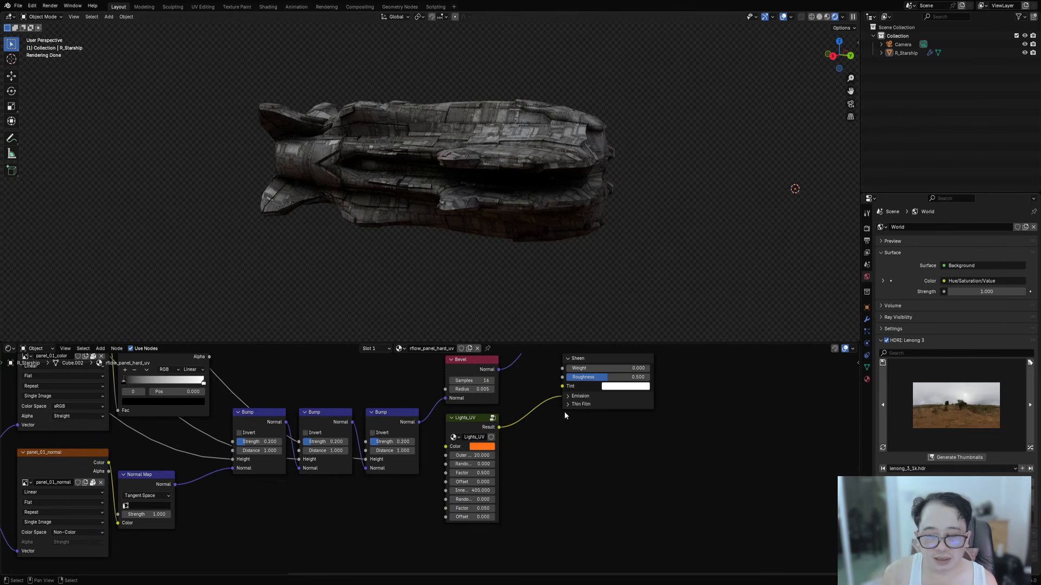
pyautogui.doubleClick(585, 414)
pyautogui.write('10')
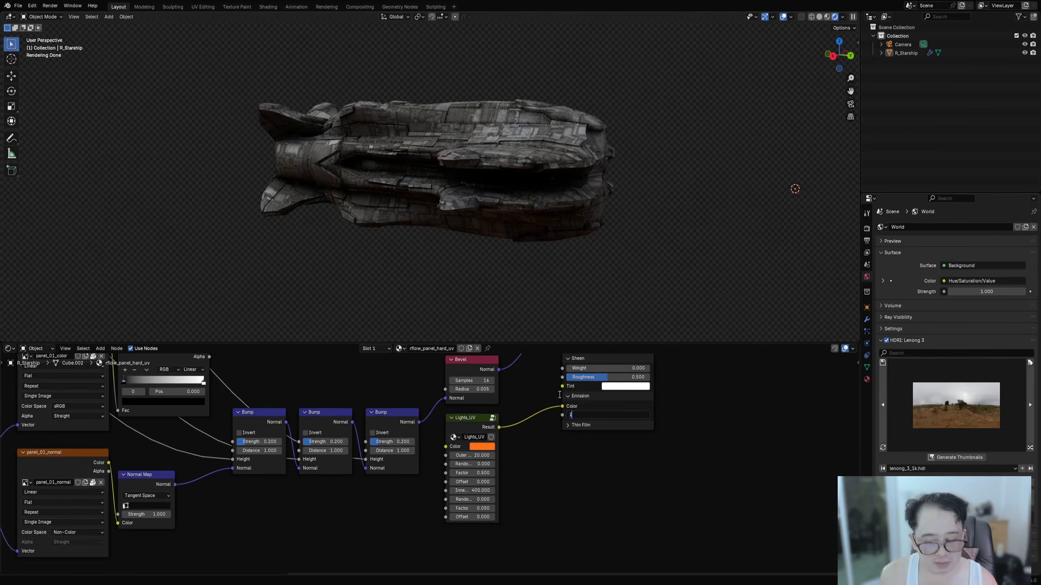
pyautogui.press('Return')
# - Reduce the saturation of the Lights_UV node's light color to a pale orange
pyautogui.scroll(2, 430, 463)
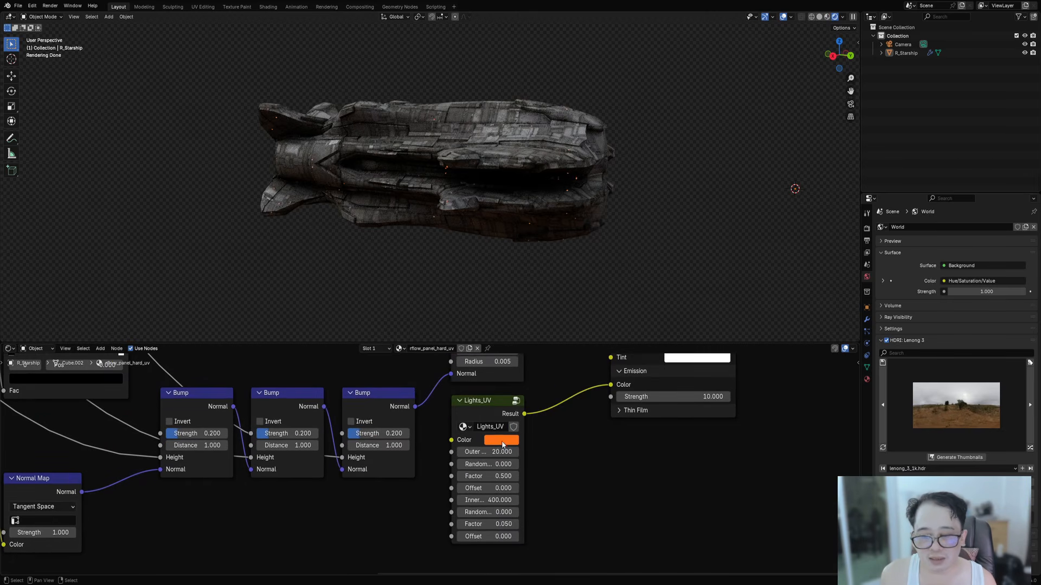
pyautogui.click(501, 440)
pyautogui.moveTo(533, 387); pyautogui.dragTo(514, 388)
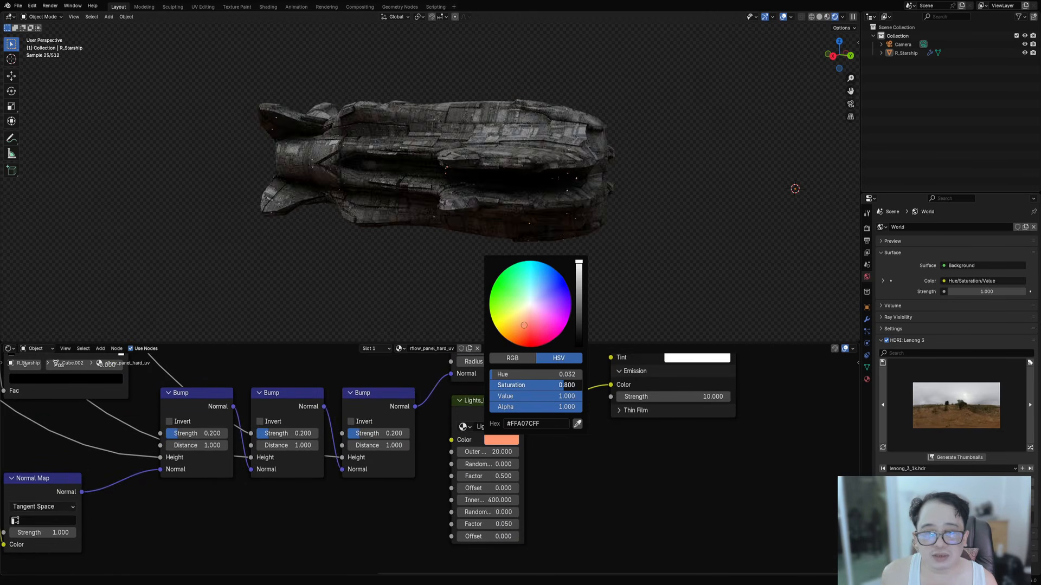
# - Set the inner Factor of the Lights_UV node to 0.04 and its inner Offset to 0.3
pyautogui.doubleClick(502, 523)
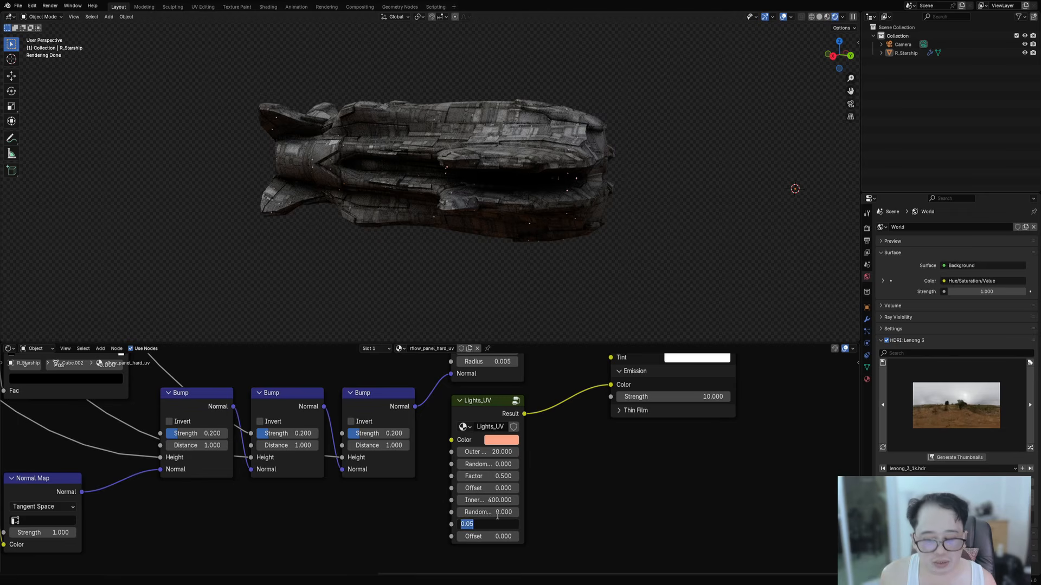
pyautogui.write('0.04')
pyautogui.press('Return')
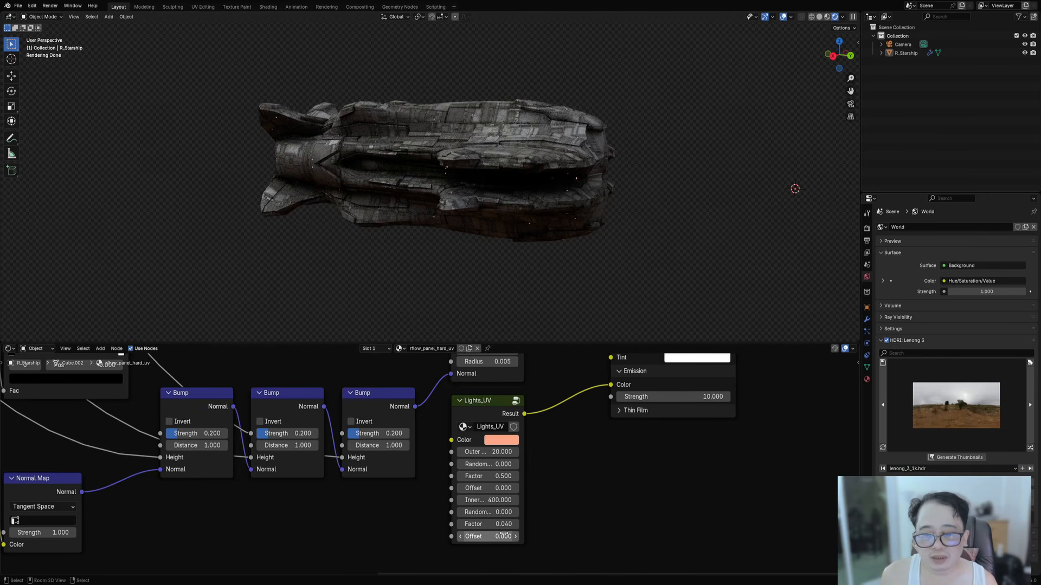
pyautogui.keyDown('ctrl'); pyautogui.scroll(1, 504, 535); pyautogui.keyUp('ctrl')
pyautogui.keyDown('ctrl'); pyautogui.scroll(2, 504, 535); pyautogui.keyUp('ctrl')
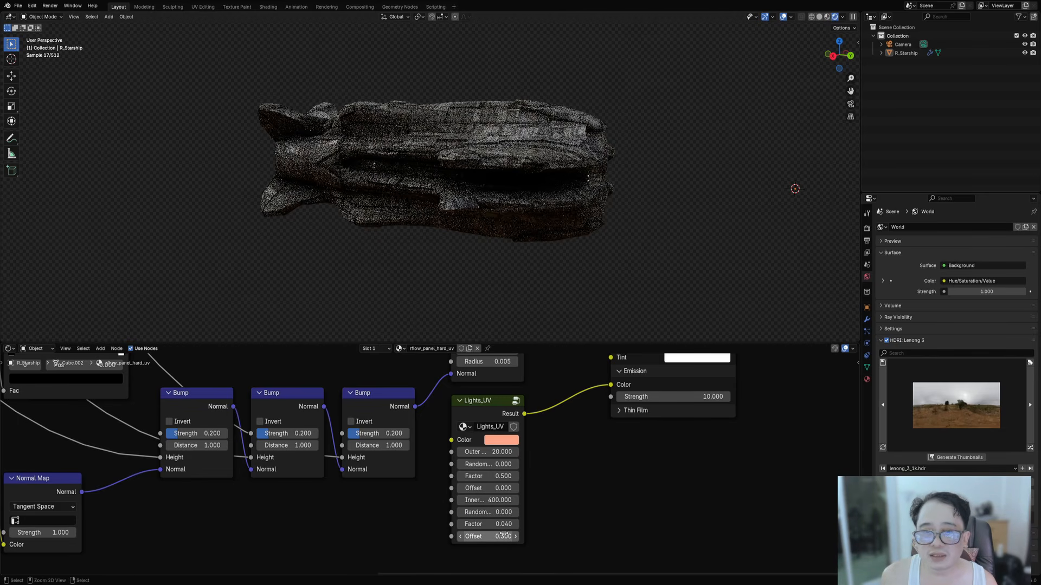
pyautogui.moveTo(650, 212); pyautogui.dragTo(547, 214, button='middle')
pyautogui.moveTo(449, 135); pyautogui.dragTo(510, 175, button='middle')
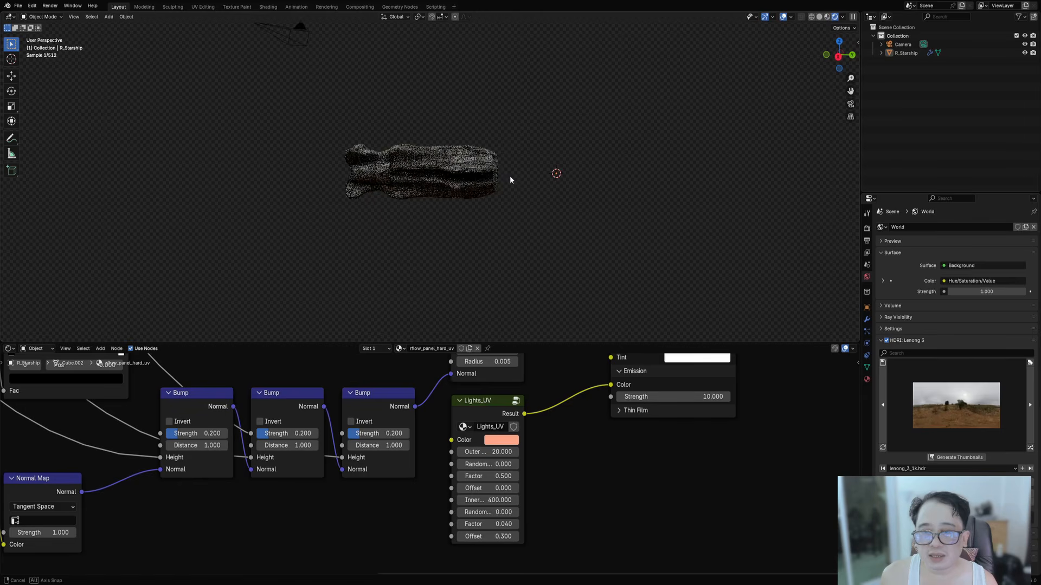
pyautogui.scroll(4, 510, 175)
pyautogui.moveTo(161, 470)
pyautogui.mouseDown(button='middle')
pyautogui.moveTo(610, 508)
pyautogui.moveTo(632, 579)
pyautogui.mouseUp(button='middle')
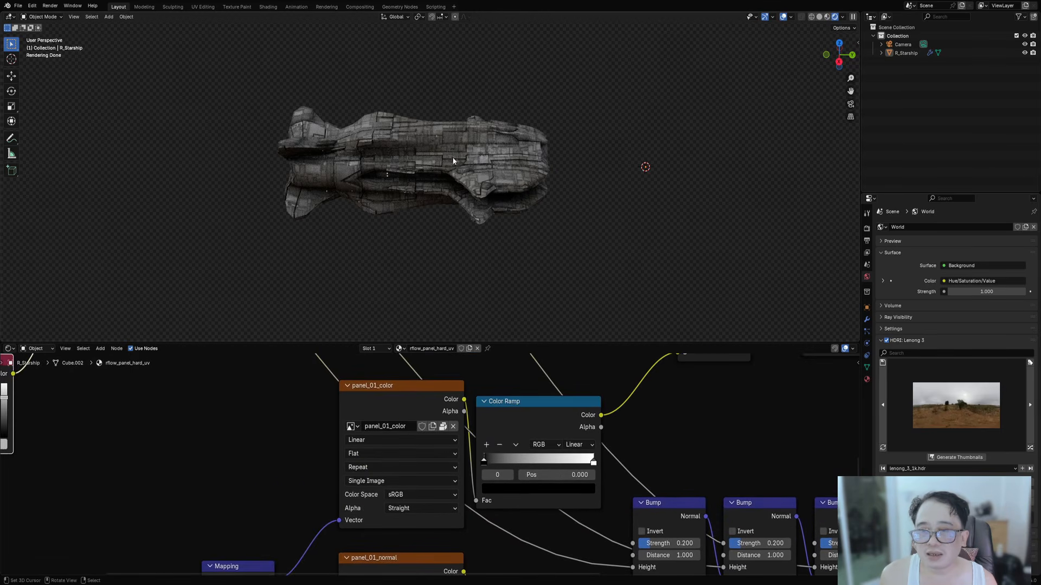
# - Switch the viewport back to solid shading and select the starship
pyautogui.moveTo(452, 158); pyautogui.dragTo(441, 141, button='middle')
pyautogui.press('z')
pyautogui.click(565, 131)
pyautogui.rightClick(487, 167)
# - Apply Random VColor to the starship with the preset using Value 0.7 to 0.9 and a Value hard gradient, limited to Sharp
pyautogui.hotkey('shift', 'q')
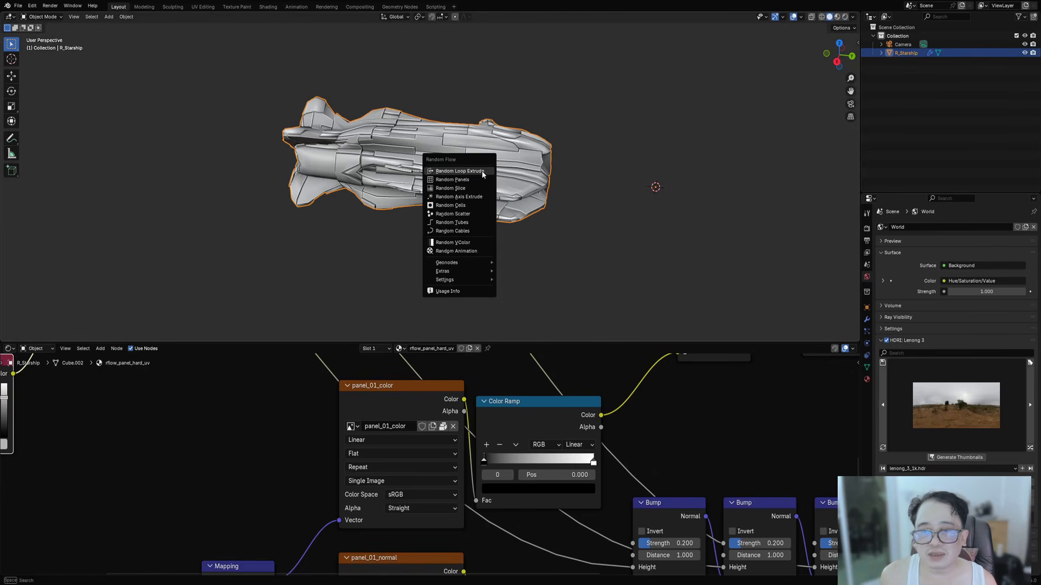
pyautogui.click(470, 244)
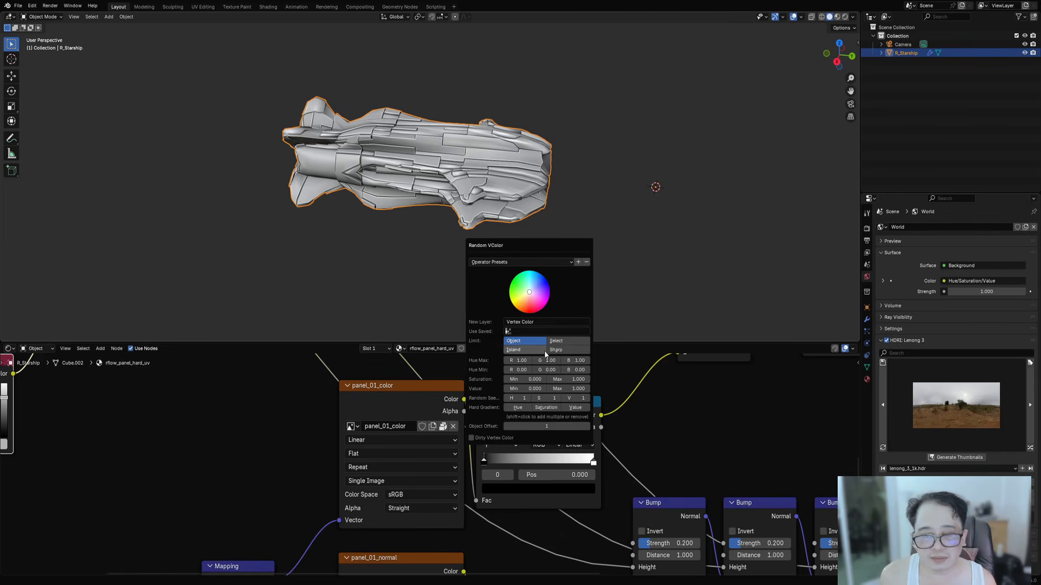
pyautogui.click(533, 263)
pyautogui.click(523, 325)
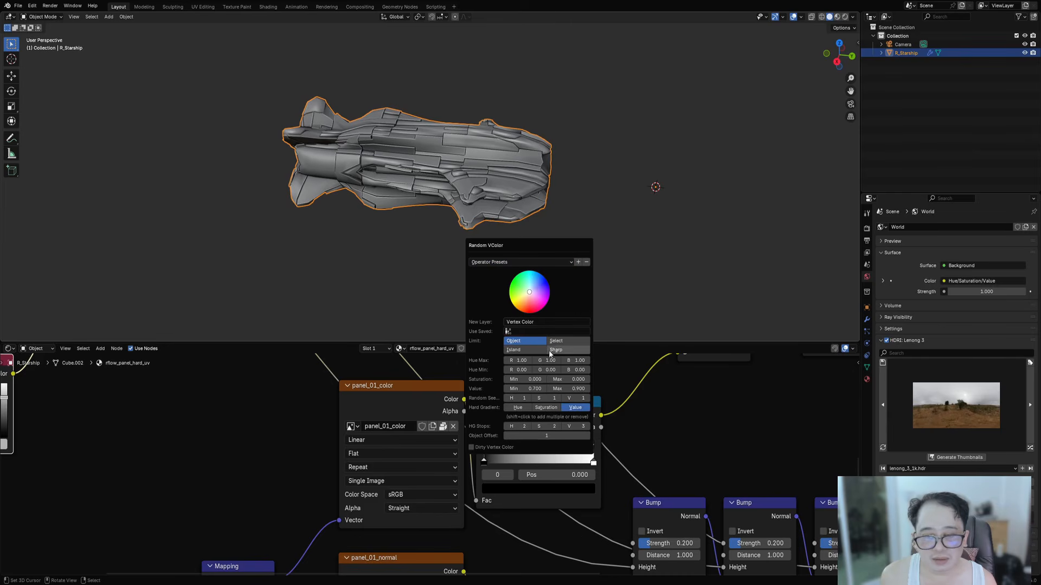
pyautogui.click(558, 352)
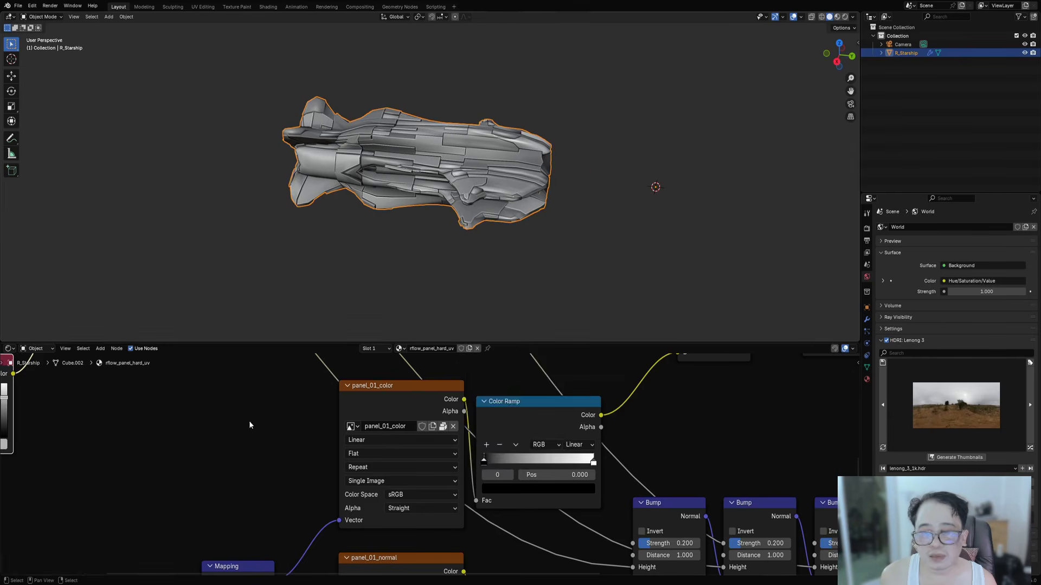
# - Delete the RGB node and place a Vertex Color attribute node below the Ambient Occlusion node
pyautogui.moveTo(88, 377); pyautogui.dragTo(545, 477, button='middle')
pyautogui.press('x')
pyautogui.hotkey('shift', 'a')
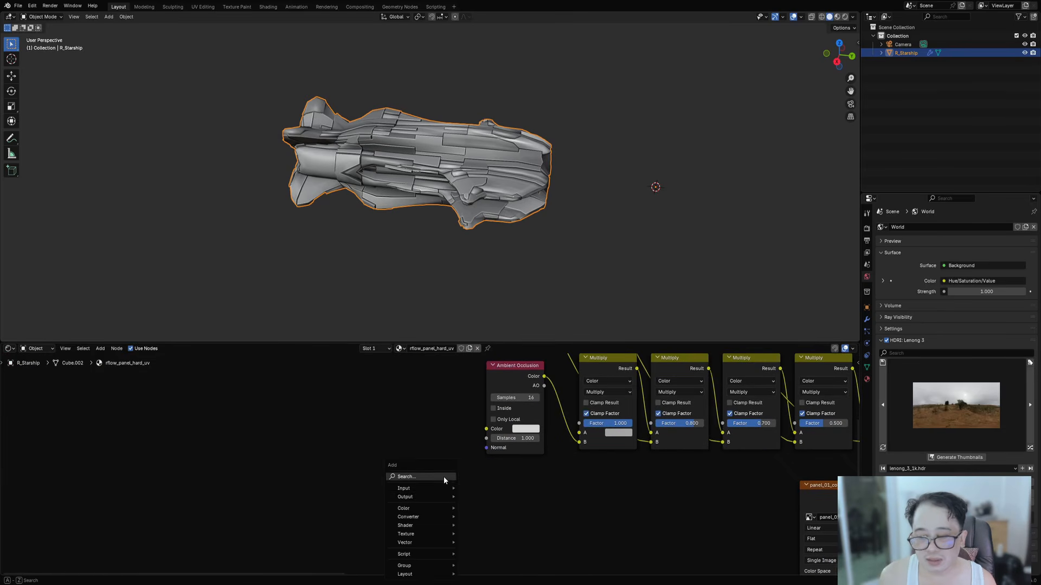
pyautogui.moveTo(408, 490)
pyautogui.moveTo(514, 312)
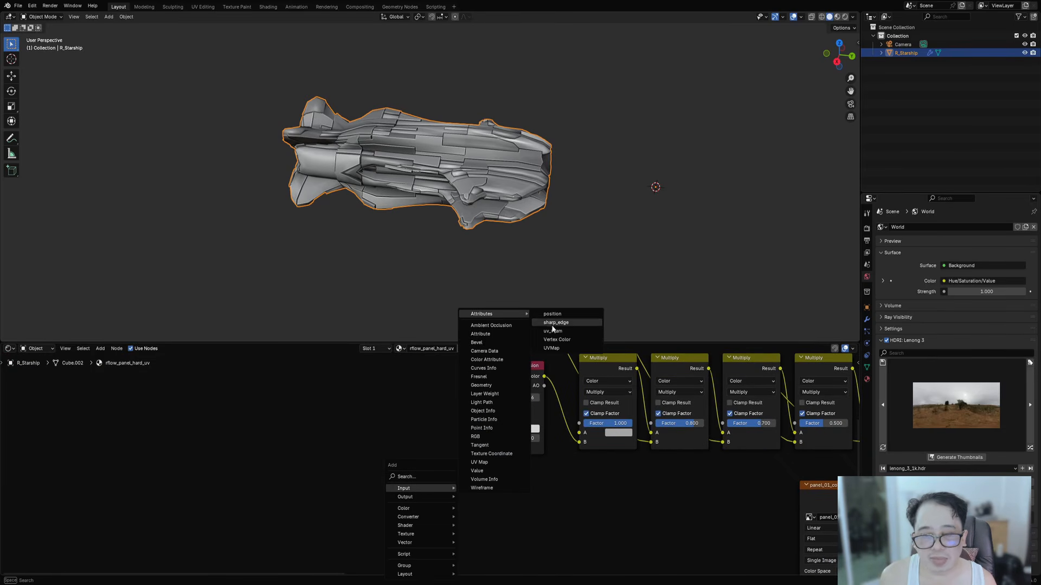
pyautogui.click(566, 348)
pyautogui.click(411, 499)
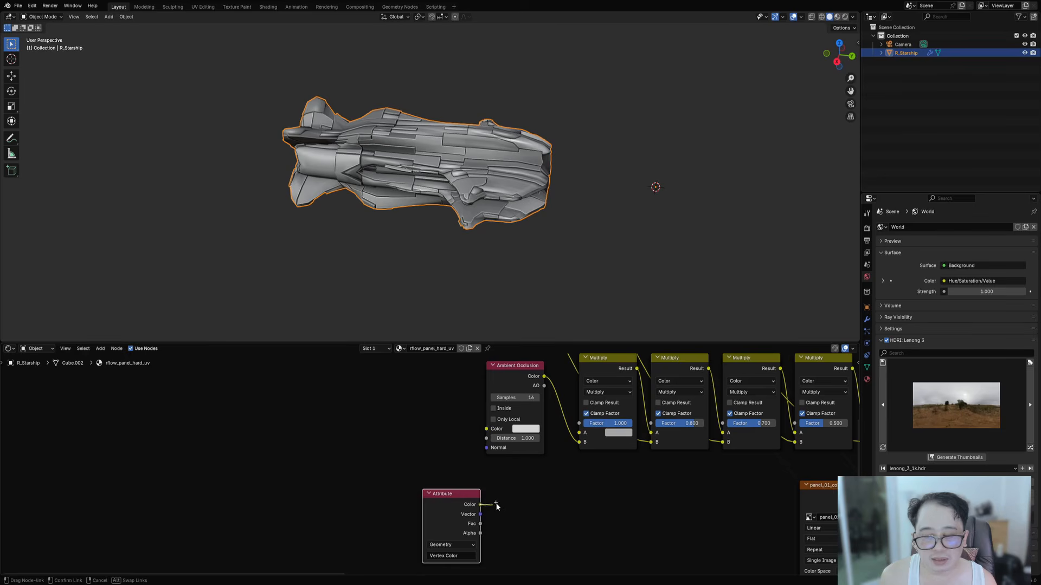
# - Connect the attribute's Color output to input A of the first Multiply node and switch the viewport to rendered shading
pyautogui.moveTo(480, 505); pyautogui.dragTo(579, 432)
pyautogui.moveTo(630, 458); pyautogui.dragTo(543, 465, button='middle')
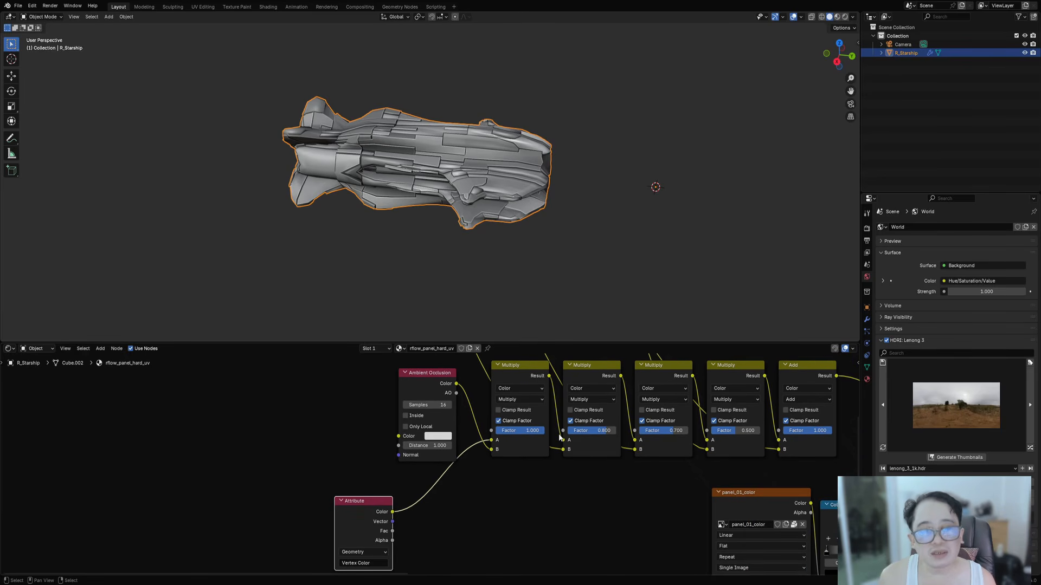
pyautogui.press('z')
pyautogui.click(548, 162)
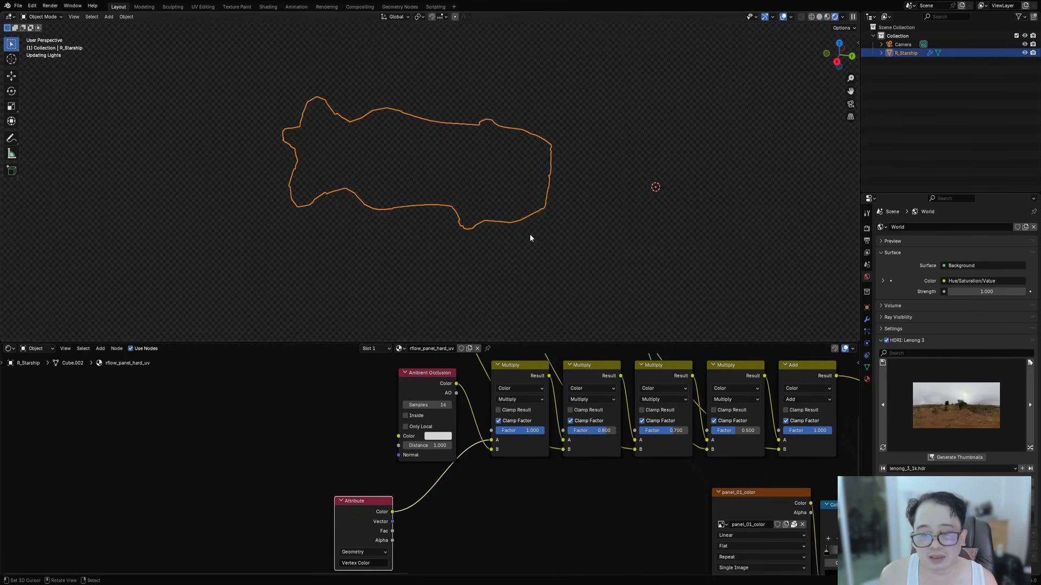
# - Duplicate the first Multiply node onto the Attribute's Color link, set the copy to Overlay, and open its B color
pyautogui.click(529, 366)
pyautogui.hotkey('shift', 'd')
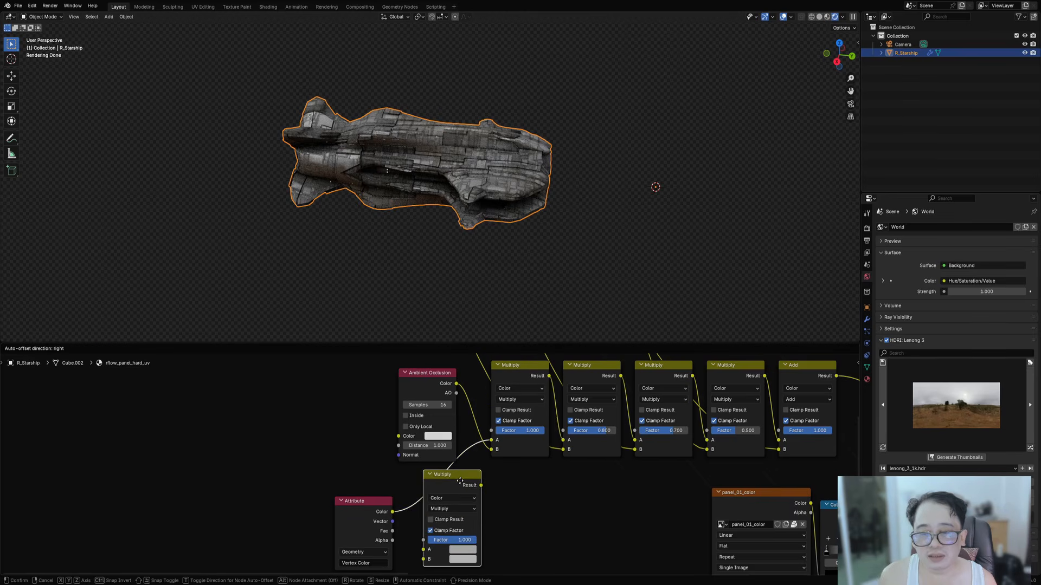
pyautogui.click(462, 533)
pyautogui.click(455, 509)
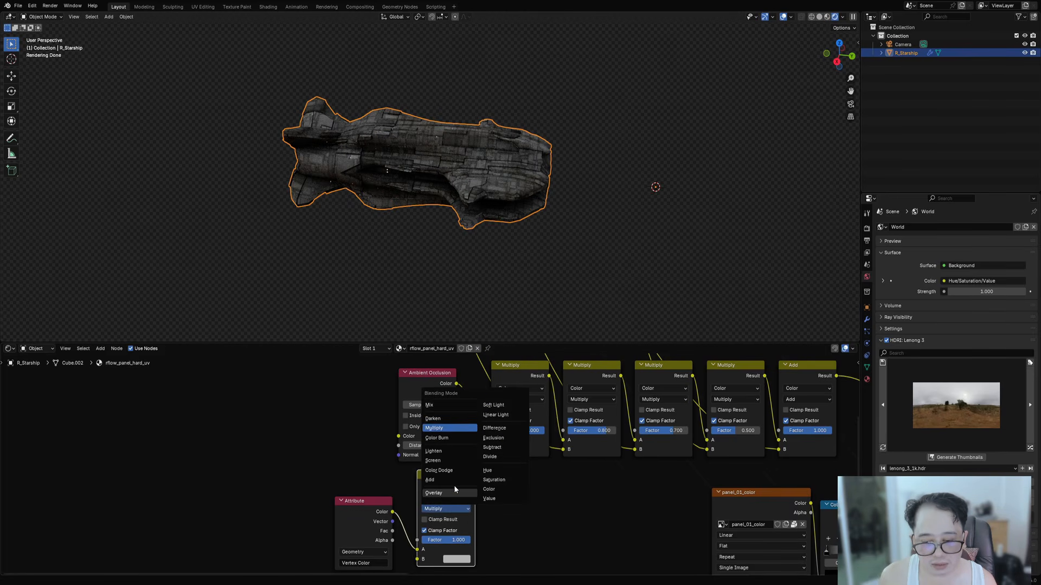
pyautogui.click(454, 490)
pyautogui.moveTo(479, 526); pyautogui.dragTo(468, 489, button='middle')
pyautogui.click(458, 523)
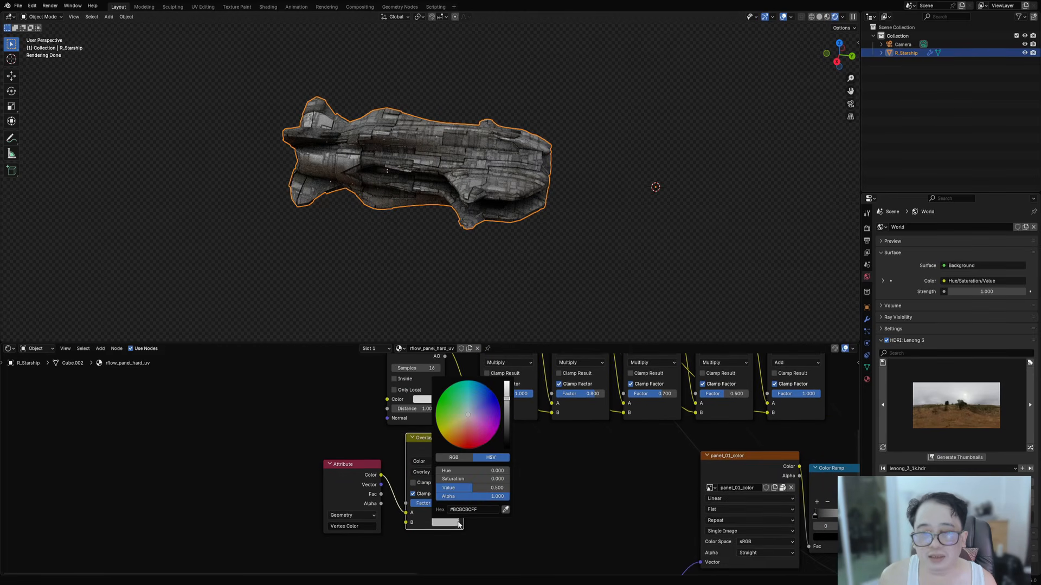
# - Move the white stop of the Color Ramp before the Invert Color node to position 0.514
pyautogui.scroll(-2, 739, 468)
pyautogui.click(740, 467)
pyautogui.moveTo(739, 468); pyautogui.dragTo(274, 521, button='middle')
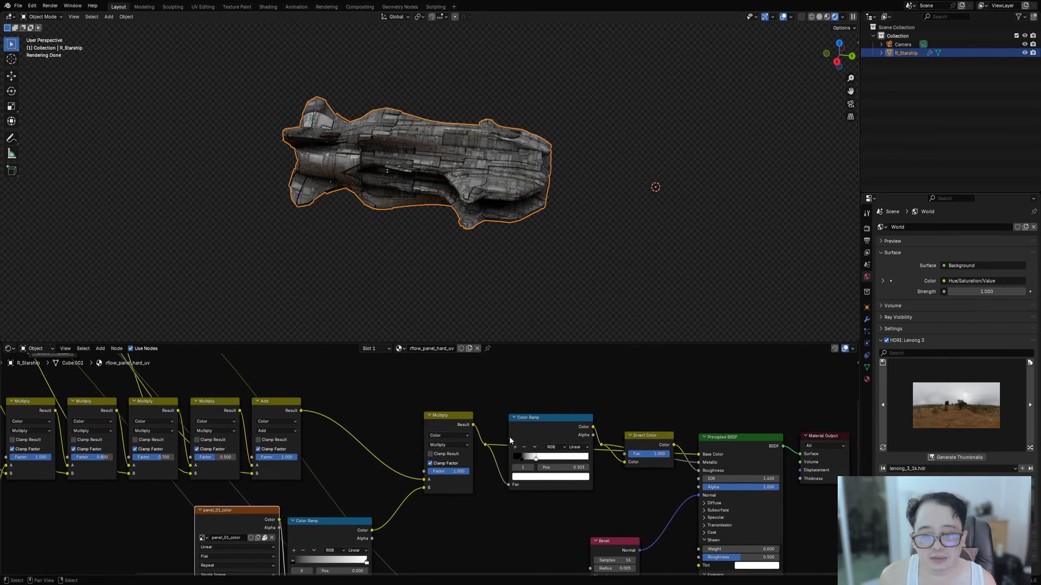
pyautogui.moveTo(536, 458)
pyautogui.mouseDown()
pyautogui.moveTo(566, 457)
pyautogui.moveTo(552, 458)
pyautogui.mouseUp()
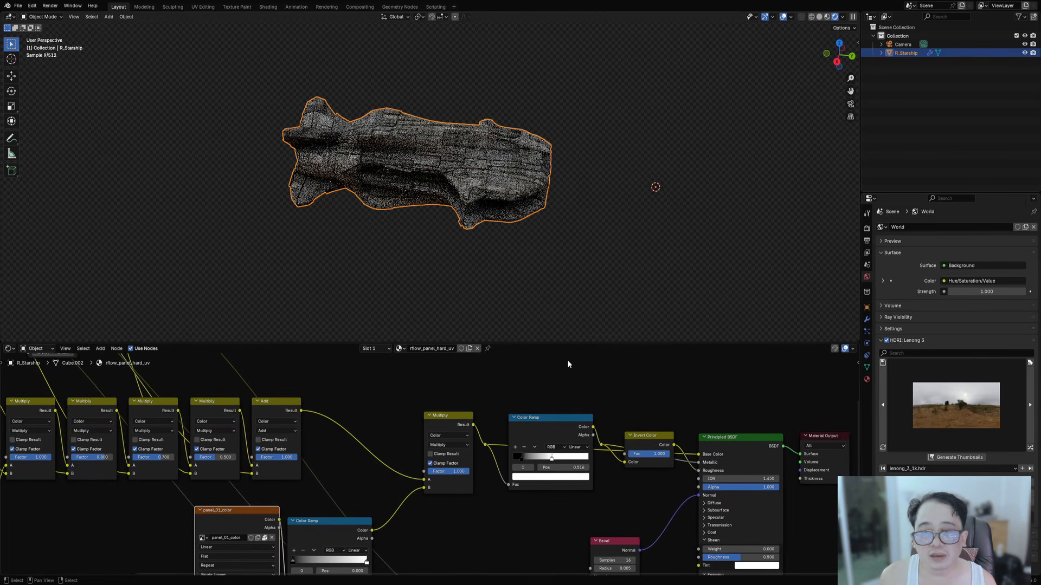
# - Hide the viewport overlays and cycle the world HDRI to Derelict Highway Noon
pyautogui.moveTo(572, 301); pyautogui.dragTo(441, 260, button='middle')
pyautogui.hotkey('shift', 'alt', 'z')
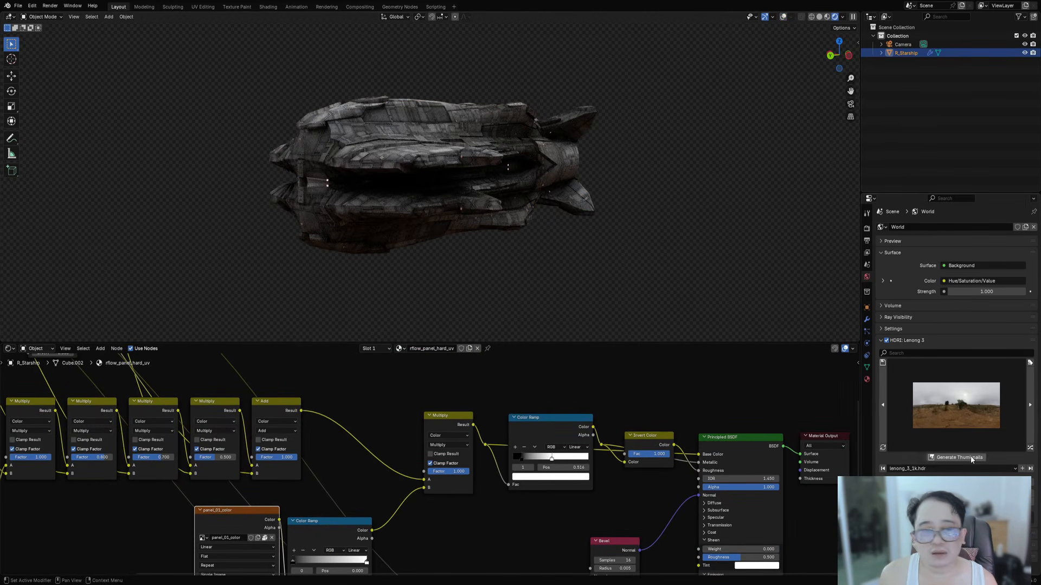
pyautogui.click(1030, 448)
pyautogui.click(1030, 449)
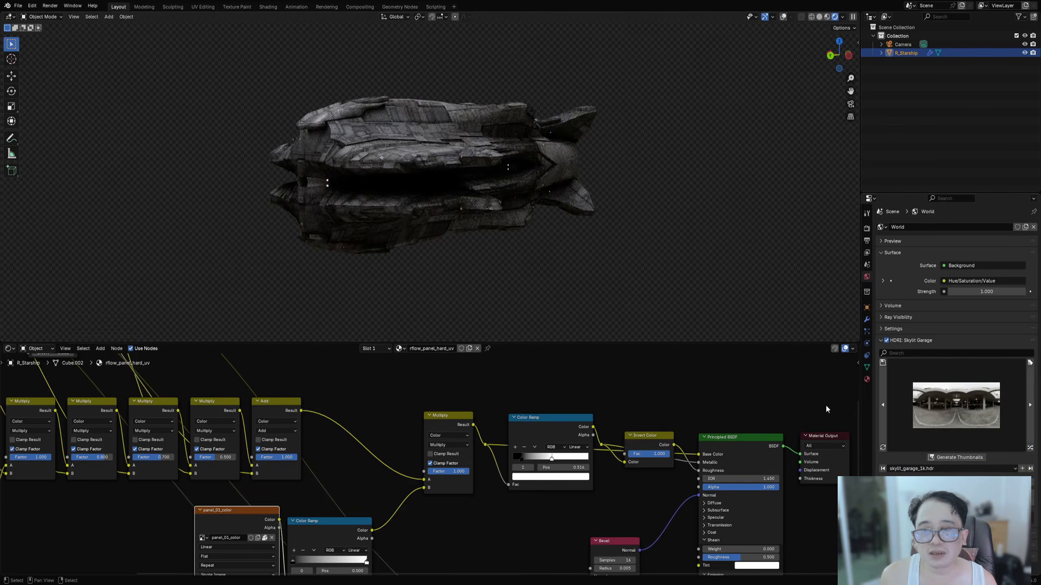
pyautogui.moveTo(420, 231); pyautogui.dragTo(581, 265, button='middle')
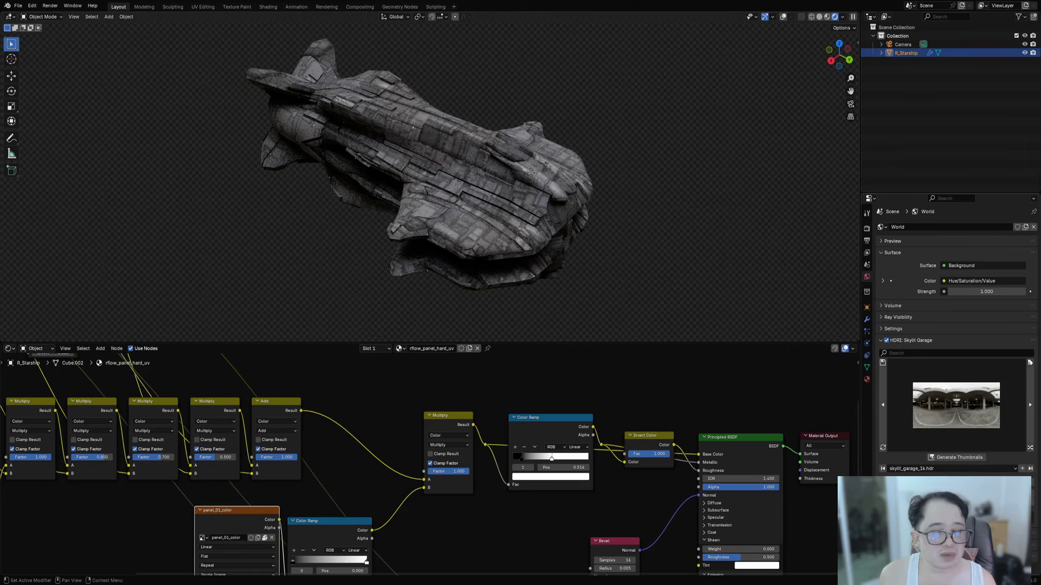
pyautogui.click(1030, 449)
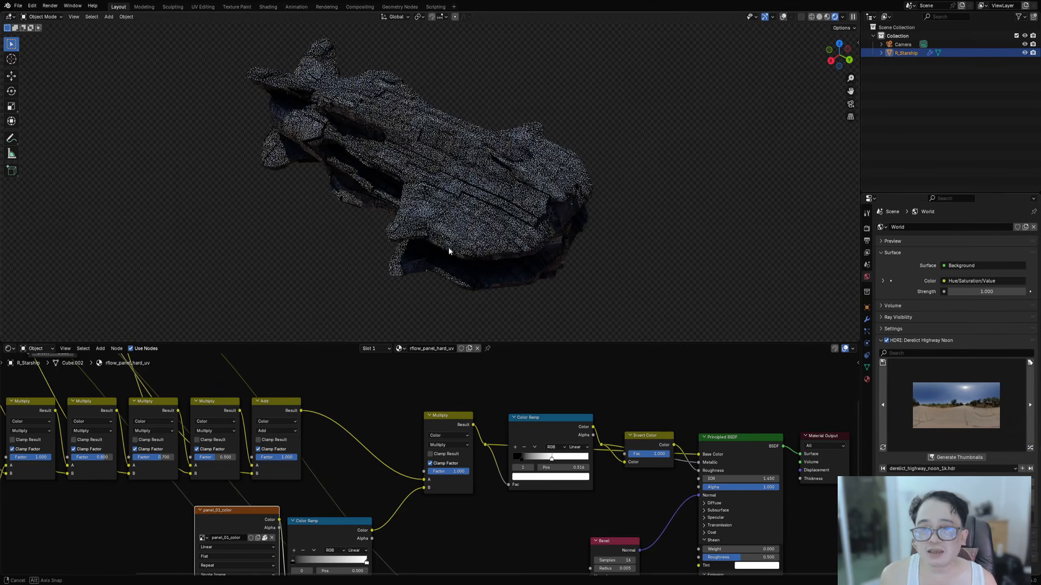
# - Switch the viewport back to solid shading and save the file
pyautogui.moveTo(448, 247)
pyautogui.mouseDown(button='middle')
pyautogui.moveTo(501, 268)
pyautogui.moveTo(484, 235)
pyautogui.moveTo(521, 177)
pyautogui.mouseUp(button='middle')
pyautogui.press('z')
pyautogui.click(543, 221)
pyautogui.hotkey('ctrl', 's')
# - In Edit Mode, clear the face selection, select the adjoining linked panels along the upper hull, and return to Object Mode
pyautogui.moveTo(423, 179); pyautogui.dragTo(427, 147, button='middle')
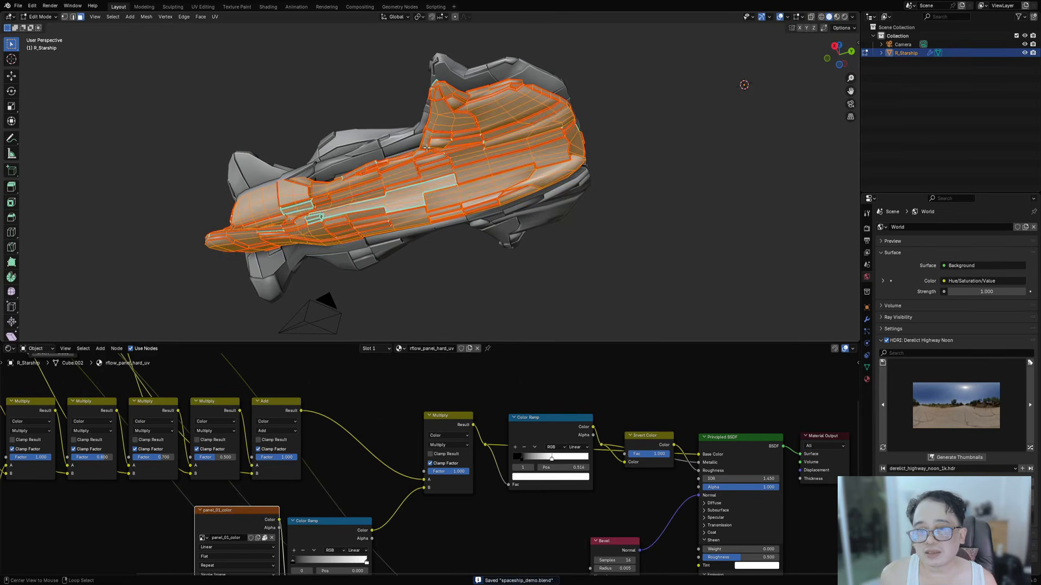
pyautogui.hotkey('alt', 'a')
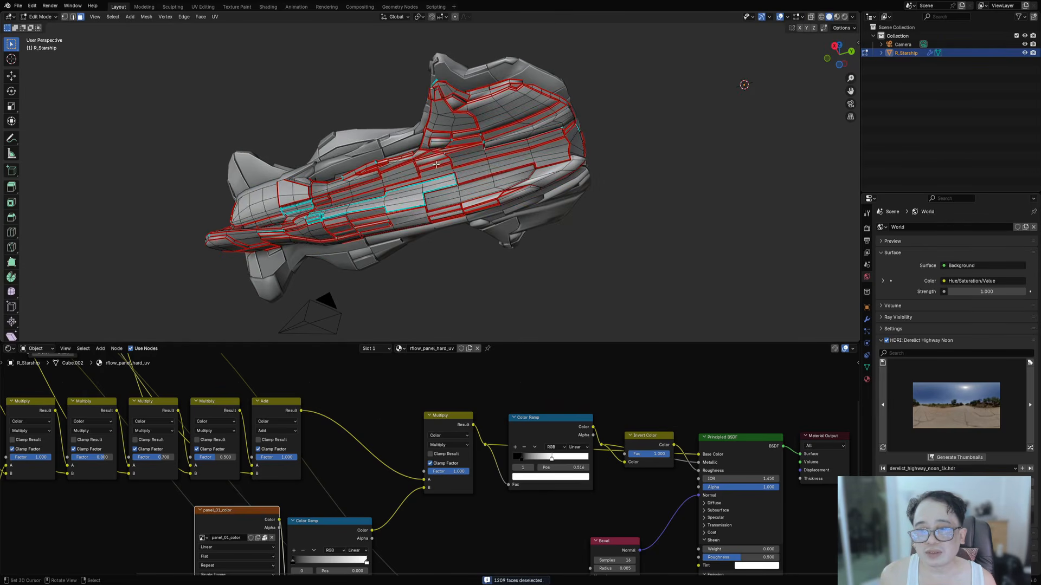
pyautogui.scroll(3, 382, 169)
pyautogui.press('l')
pyautogui.press('l')
pyautogui.press('l')
pyautogui.press('l')
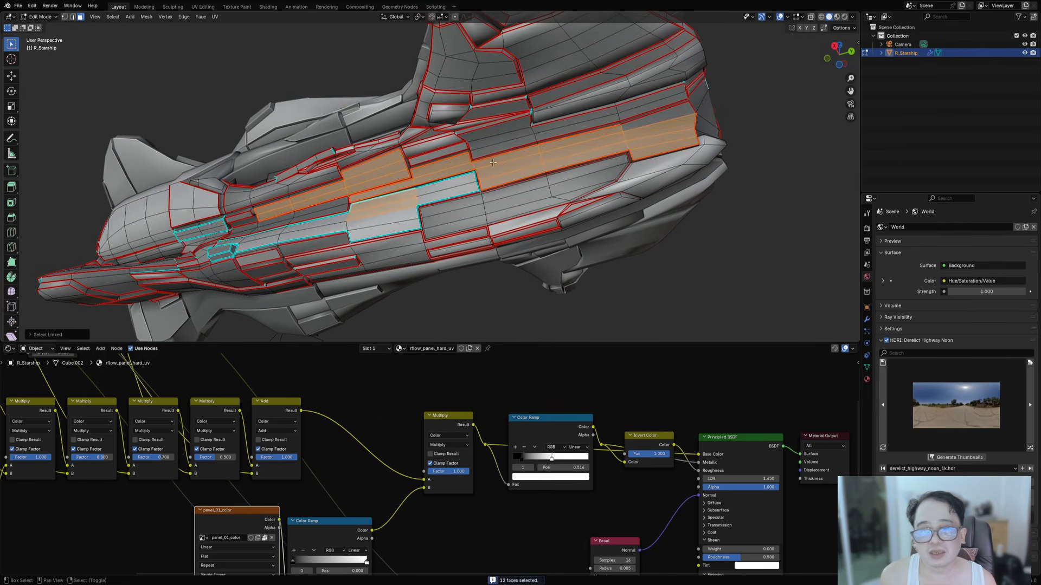
pyautogui.press('l')
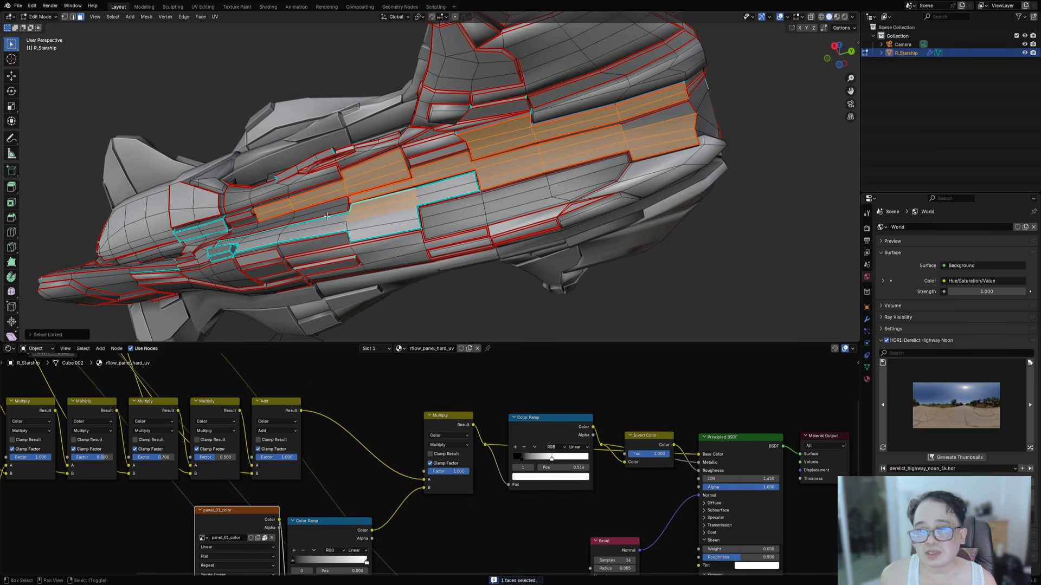
pyautogui.press('l')
pyautogui.press('l')
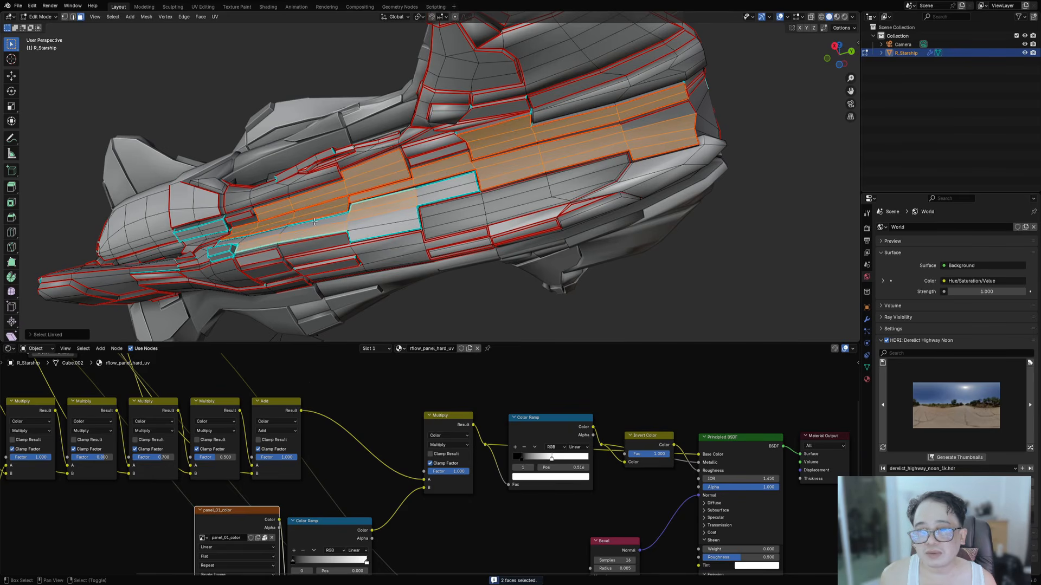
pyautogui.press('l')
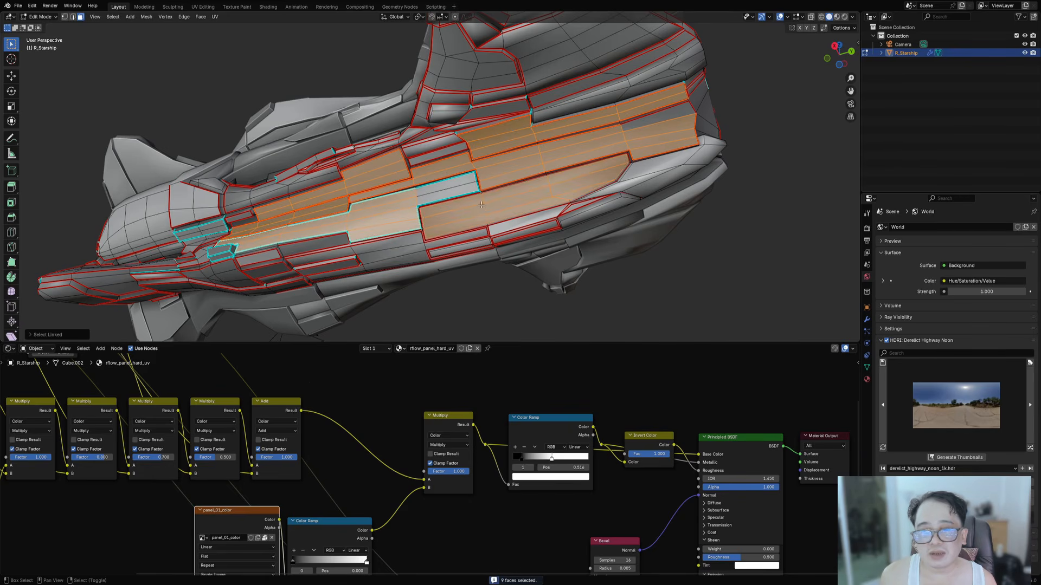
pyautogui.press('l')
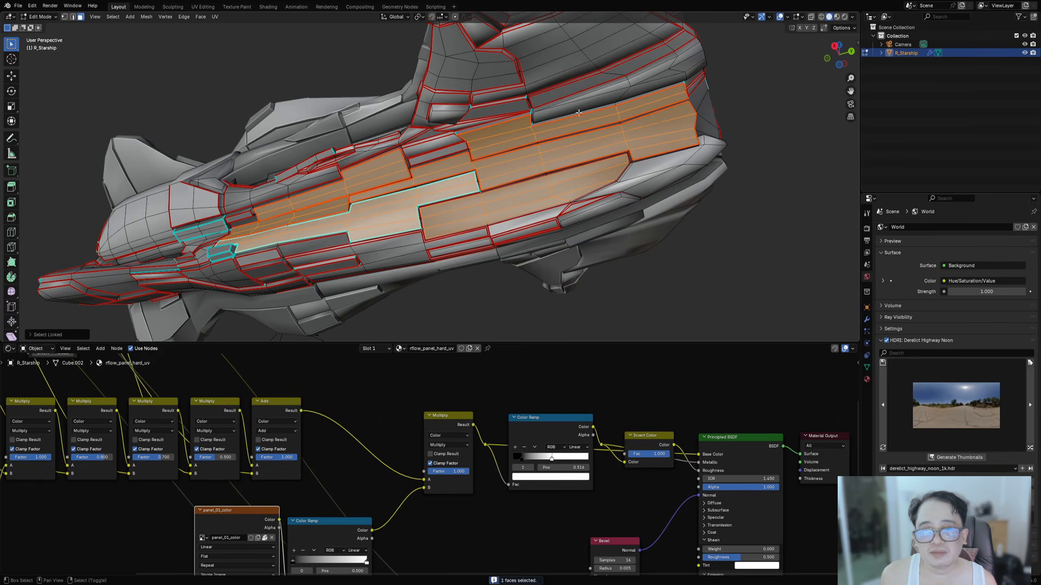
pyautogui.scroll(-5, 579, 113)
pyautogui.moveTo(637, 114); pyautogui.dragTo(574, 286, button='middle')
pyautogui.press('Tab')
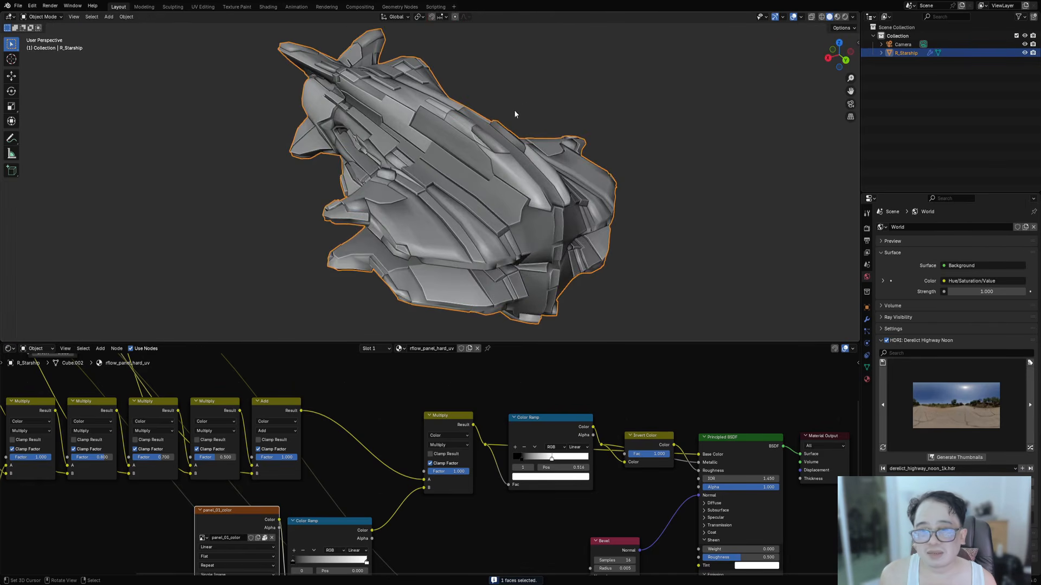
# - Run Random Cells on the starship with the preset "pool 100 indv depth"
pyautogui.moveTo(515, 114); pyautogui.dragTo(543, 99, button='middle')
pyautogui.hotkey('ctrl', 'alt', 'w')
pyautogui.click(515, 62)
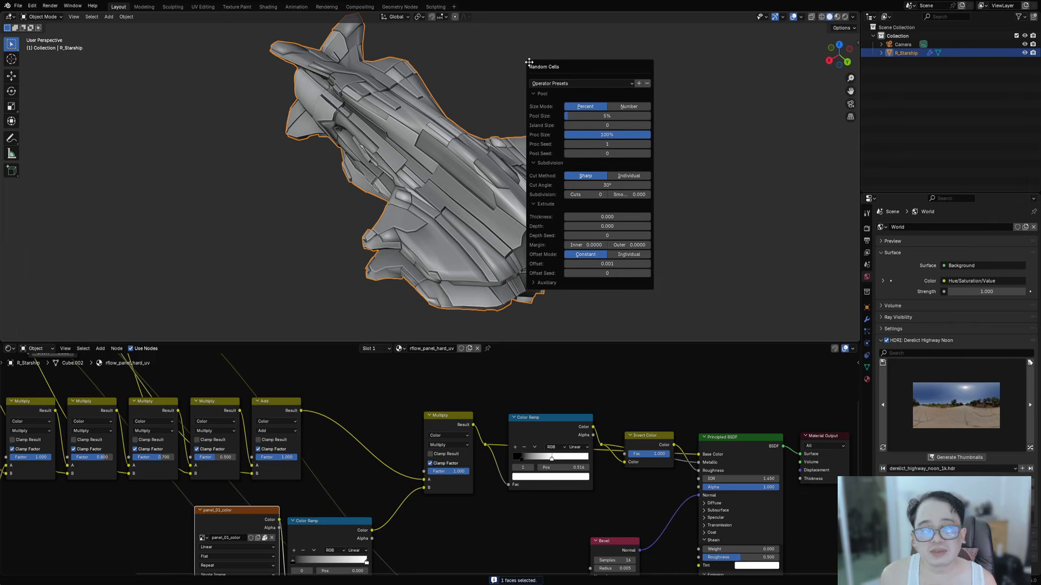
pyautogui.click(571, 93)
pyautogui.click(570, 84)
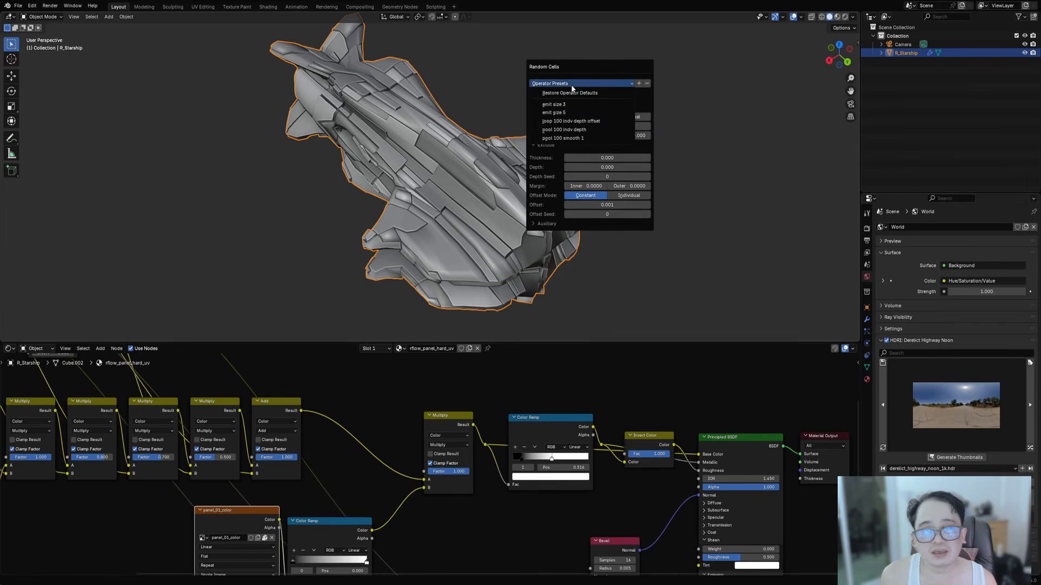
pyautogui.click(570, 130)
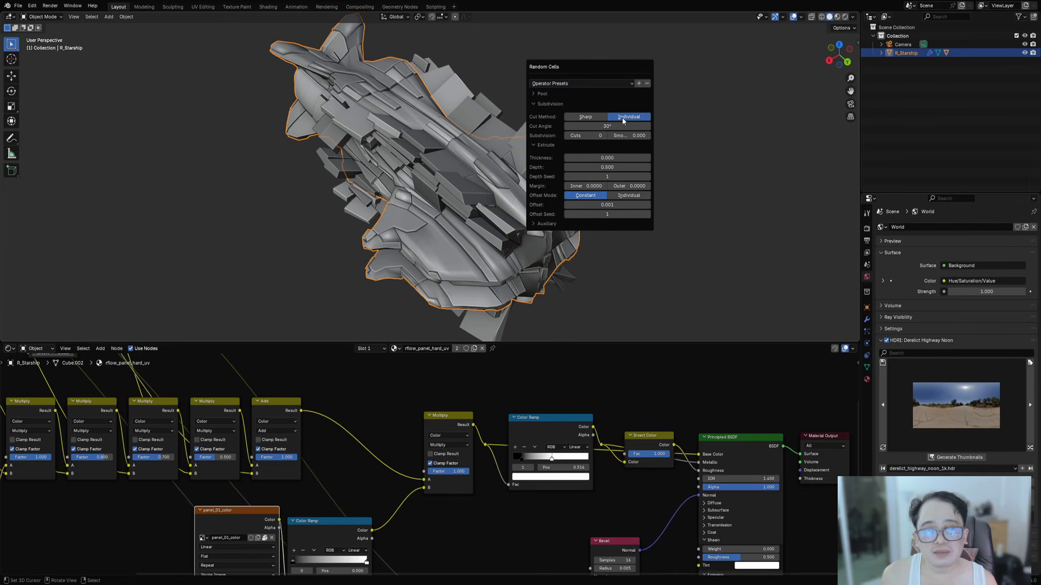
# - Set the Random Cells pool size to 10 and the subdivision cuts to 17
pyautogui.click(566, 93)
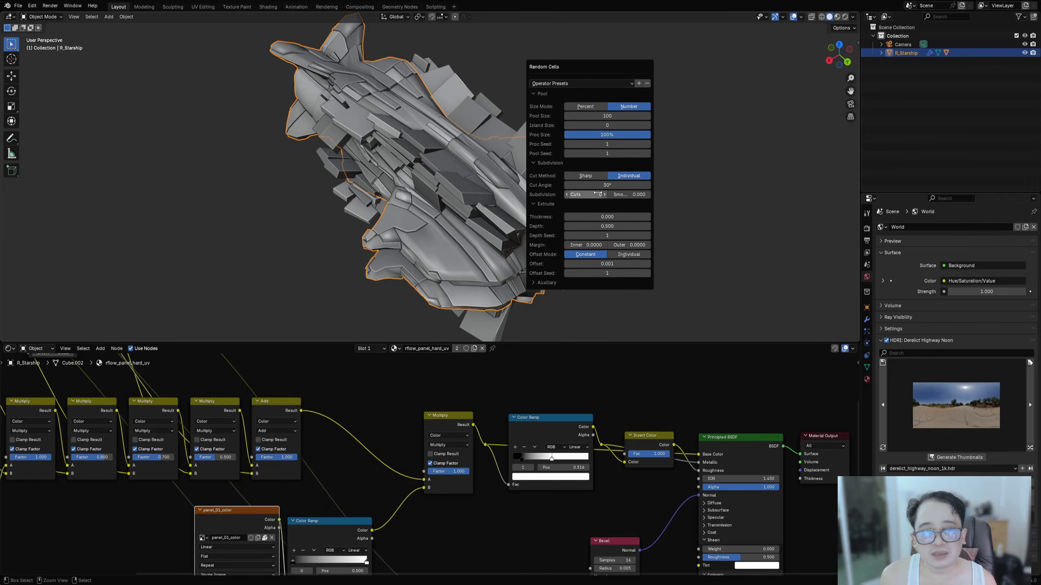
pyautogui.moveTo(597, 194); pyautogui.dragTo(596, 194)
pyautogui.click(598, 117)
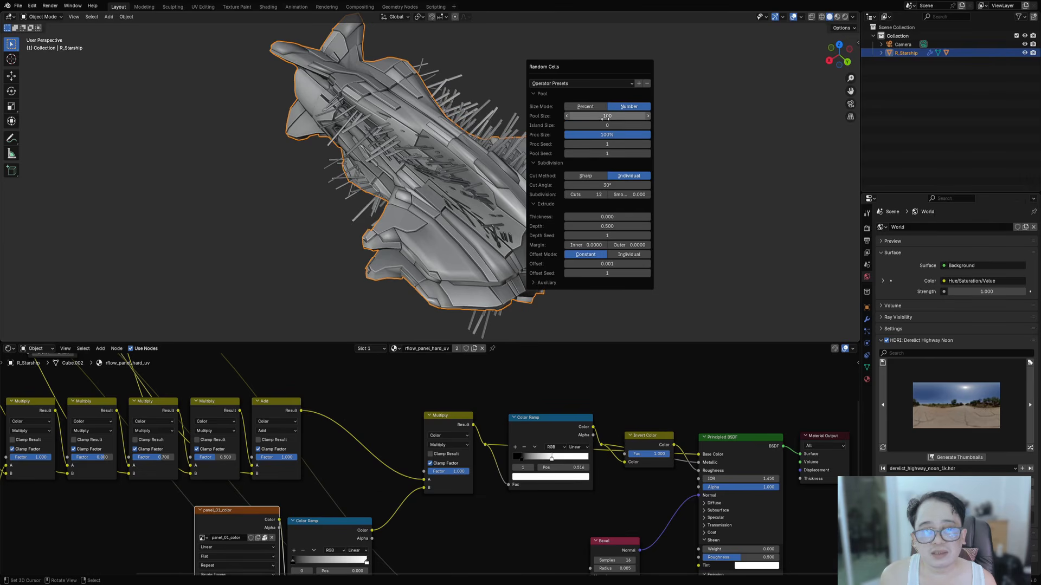
pyautogui.write('10')
pyautogui.press('Return')
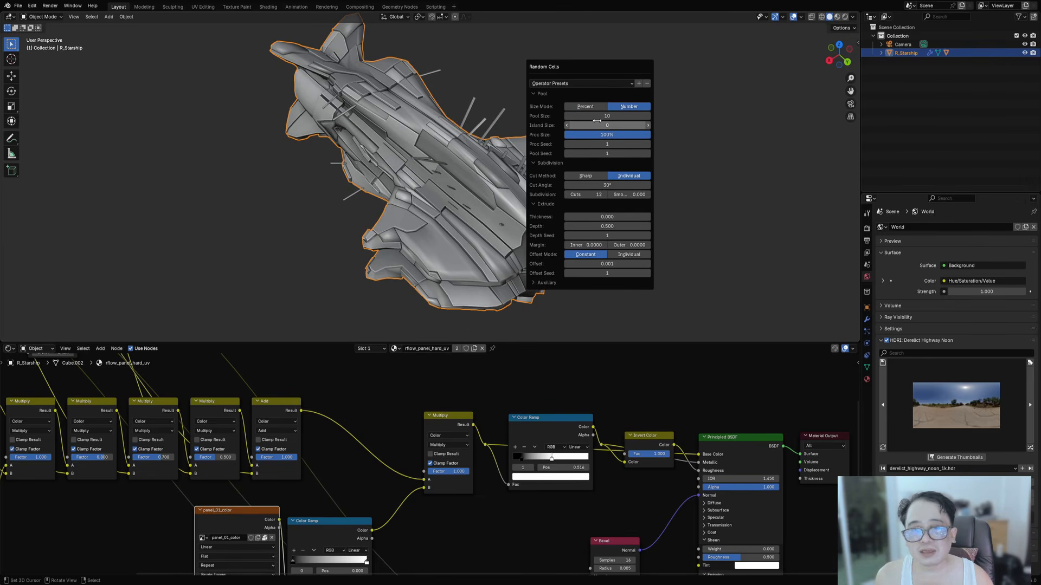
pyautogui.moveTo(596, 196); pyautogui.dragTo(597, 196)
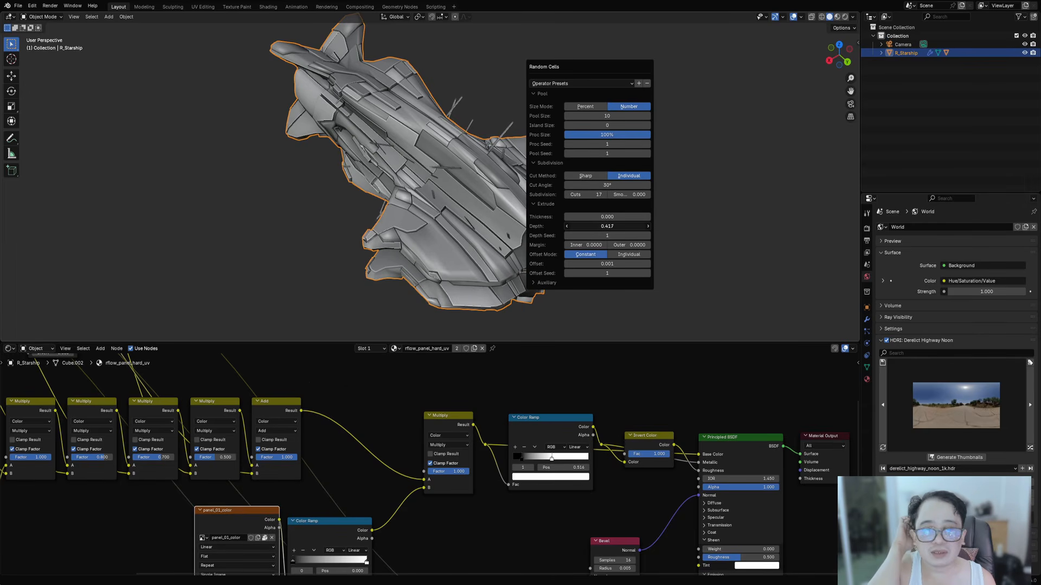
# - Set the Random Cells extrude thickness to -0.001 and lower the depth to about 0.058
pyautogui.moveTo(515, 216); pyautogui.dragTo(558, 138, button='middle')
pyautogui.scroll(3, 563, 130)
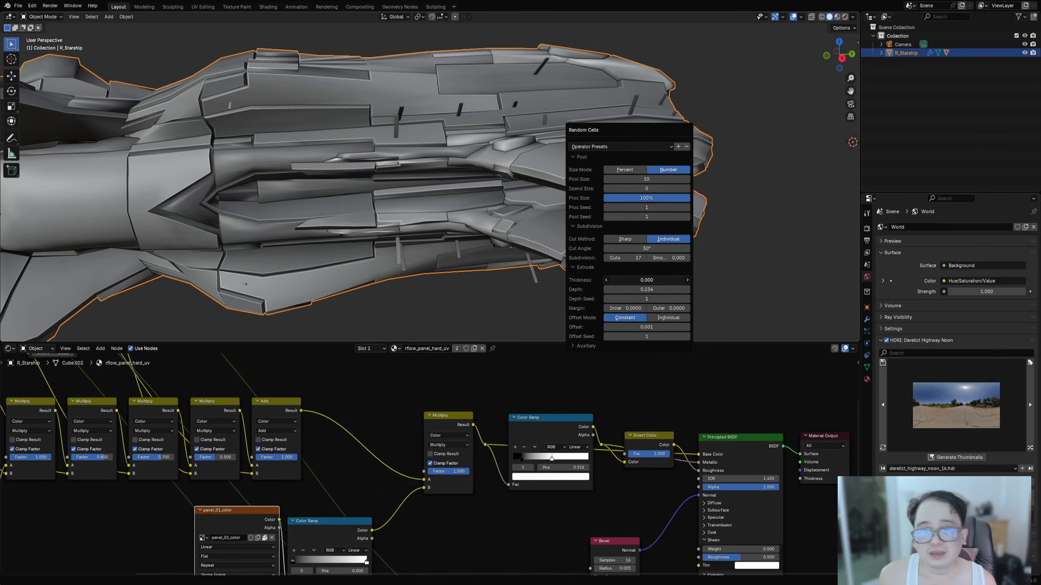
pyautogui.moveTo(647, 280); pyautogui.dragTo(640, 279)
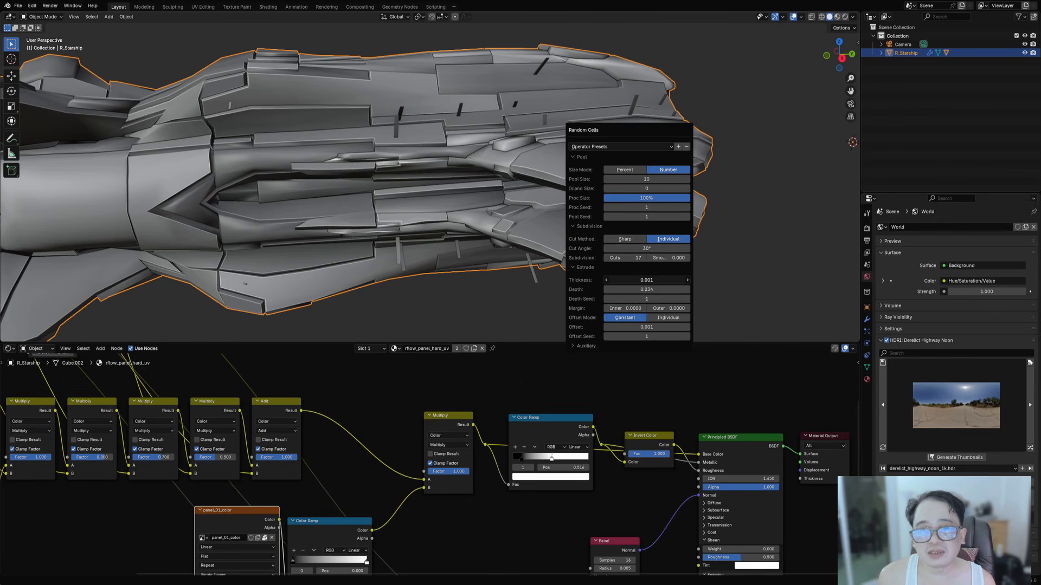
pyautogui.scroll(-6, 462, 182)
pyautogui.moveTo(462, 183); pyautogui.dragTo(622, 158, button='middle')
pyautogui.scroll(2, 500, 147)
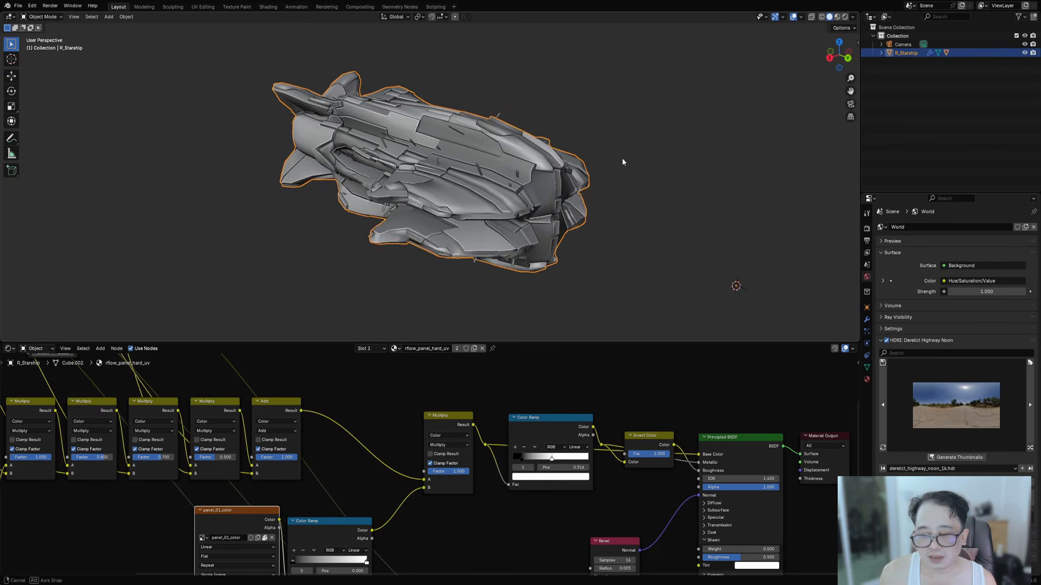
pyautogui.scroll(3, 607, 141)
pyautogui.press('F9')
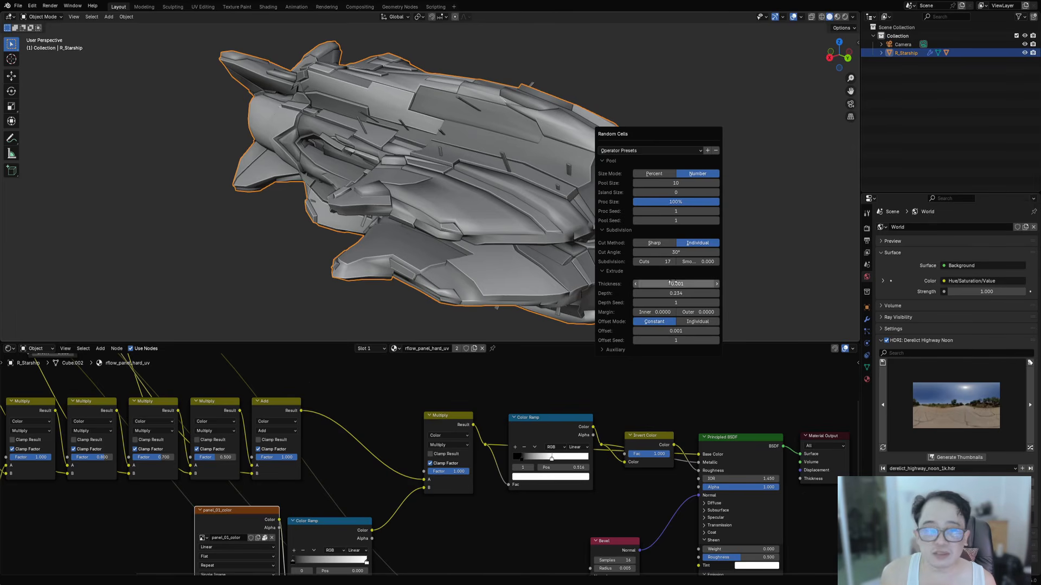
pyautogui.moveTo(672, 293); pyautogui.dragTo(684, 293)
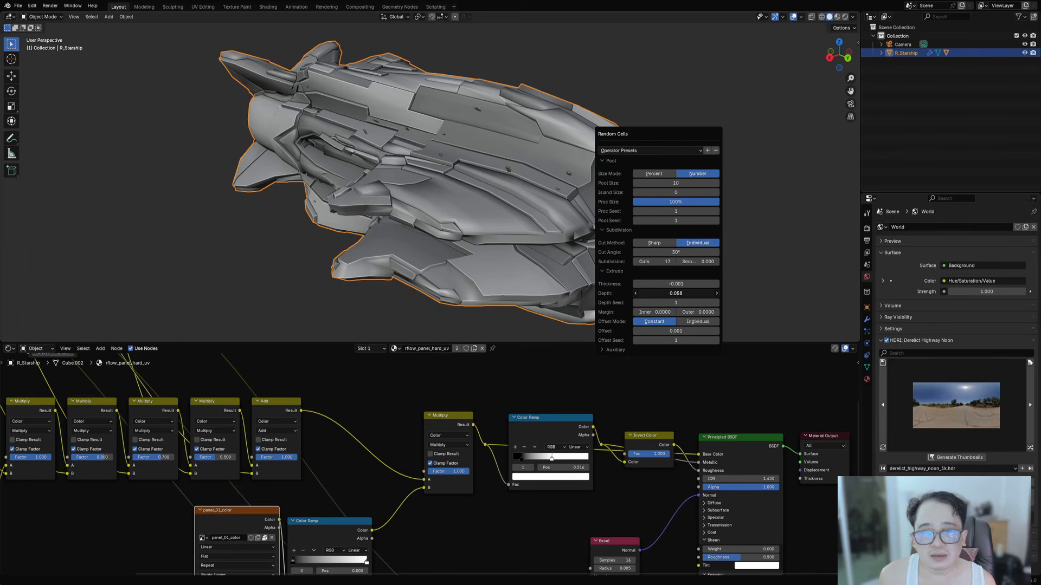
# - Set the Random Cells depth to 0.110 and the subdivision cuts to 21
pyautogui.scroll(-2, 488, 206)
pyautogui.moveTo(488, 206); pyautogui.dragTo(602, 135, button='middle')
pyautogui.press('F9')
pyautogui.moveTo(693, 293); pyautogui.dragTo(702, 293)
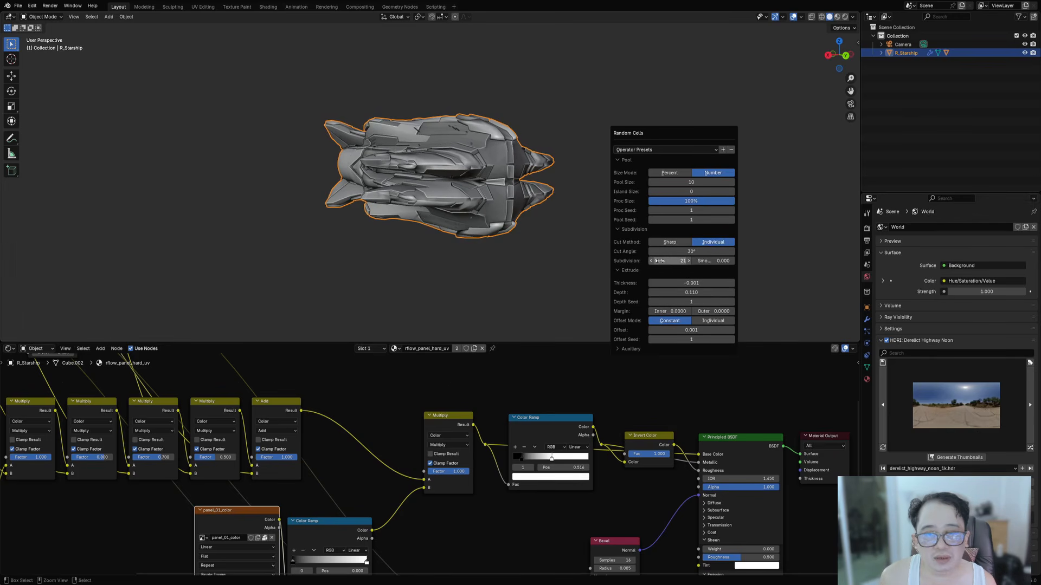
# - Switch the viewport to rendered shading and set the Random Cells pool size to 30
pyautogui.moveTo(660, 261)
pyautogui.mouseDown(button='middle')
pyautogui.moveTo(597, 155)
pyautogui.moveTo(637, 164)
pyautogui.moveTo(616, 184)
pyautogui.moveTo(569, 195)
pyautogui.moveTo(646, 167)
pyautogui.mouseUp(button='middle')
pyautogui.press('z')
pyautogui.click(623, 128)
pyautogui.press('F9')
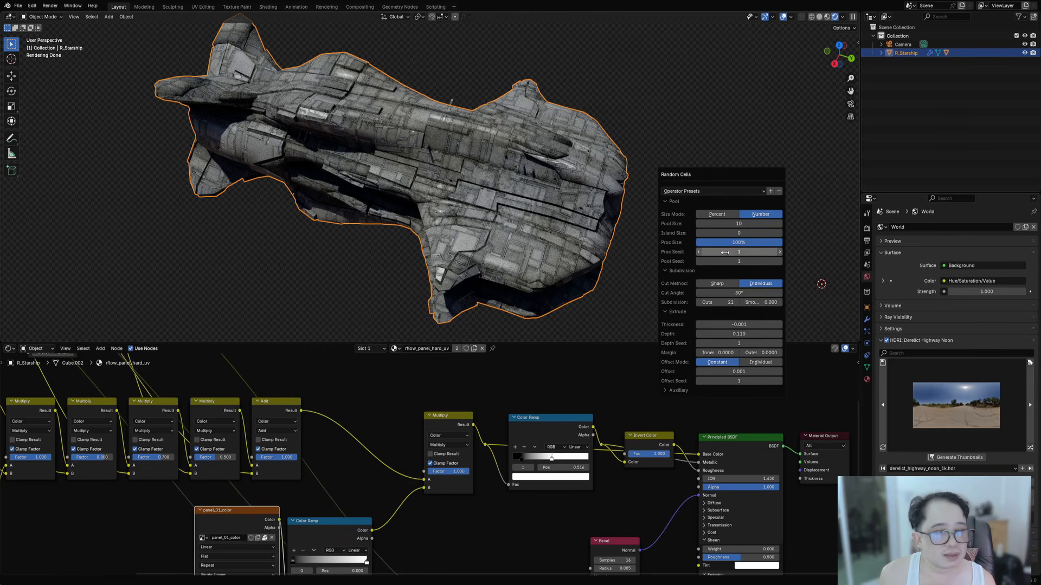
pyautogui.click(728, 226)
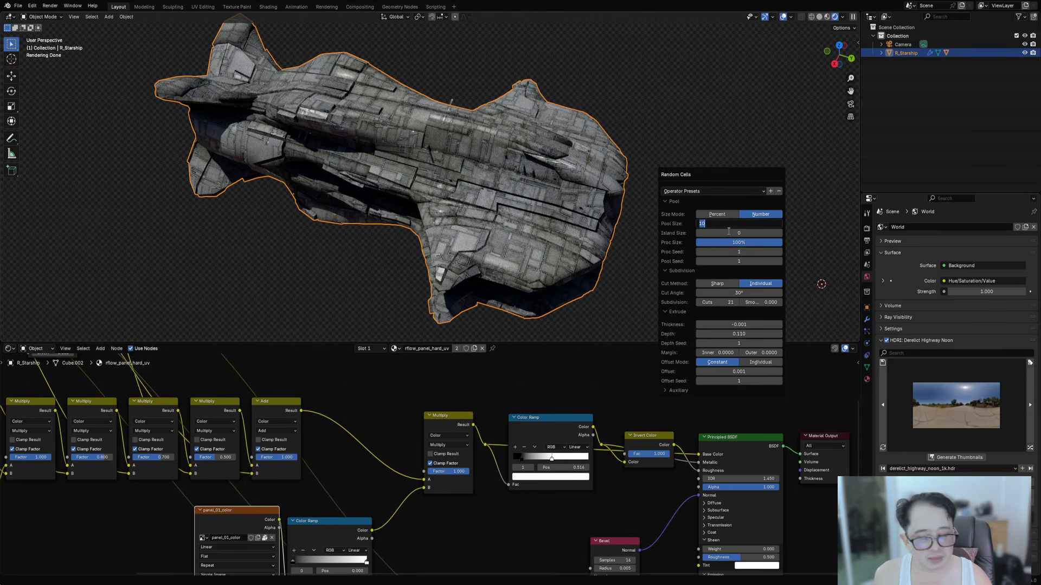
pyautogui.write('3')
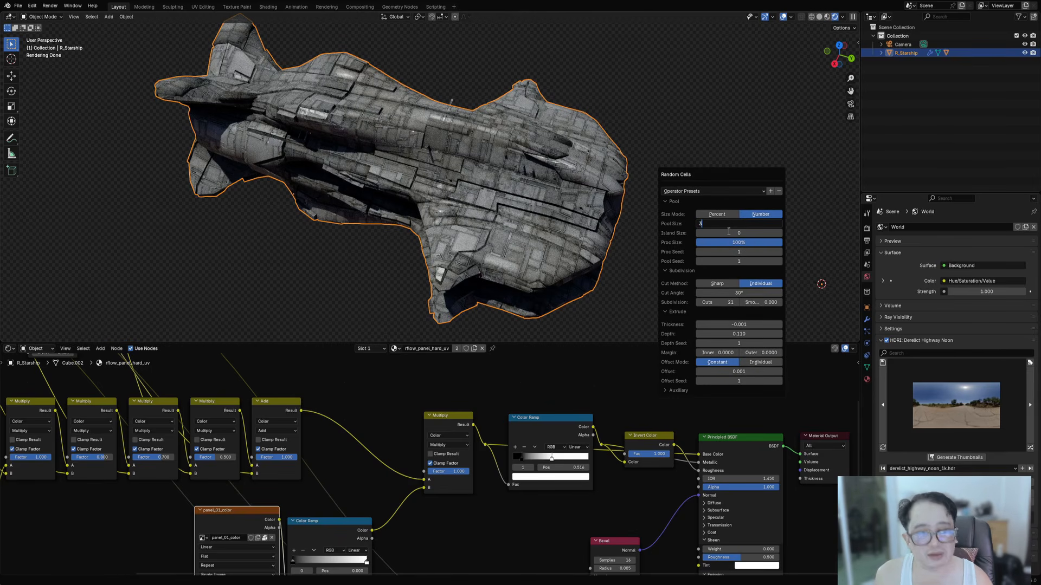
pyautogui.write('0')
pyautogui.press('Return')
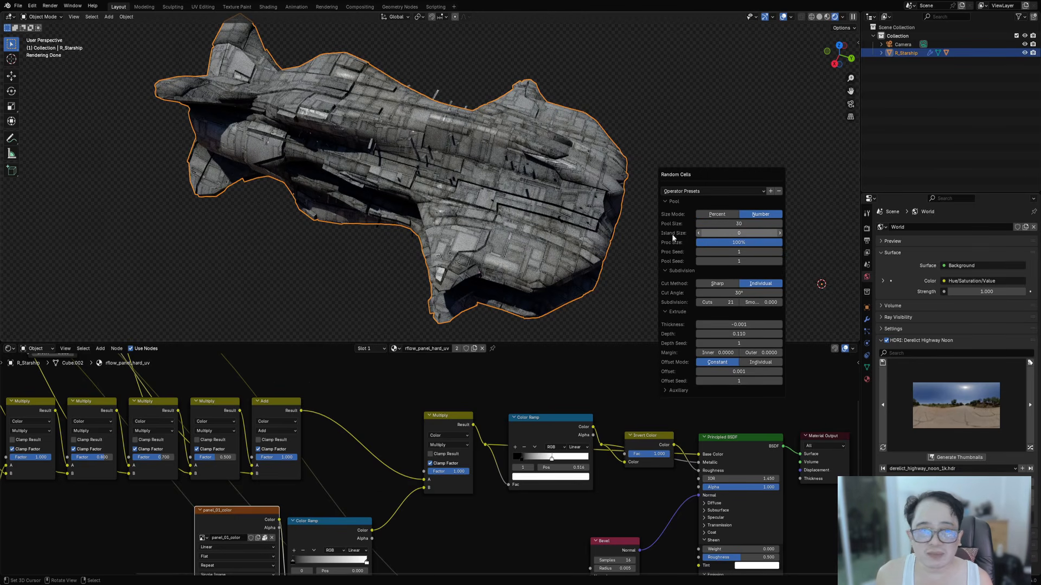
pyautogui.click(588, 235)
pyautogui.moveTo(588, 234)
pyautogui.mouseDown(button='middle')
pyautogui.moveTo(581, 173)
pyautogui.moveTo(558, 271)
pyautogui.moveTo(583, 232)
pyautogui.mouseUp(button='middle')
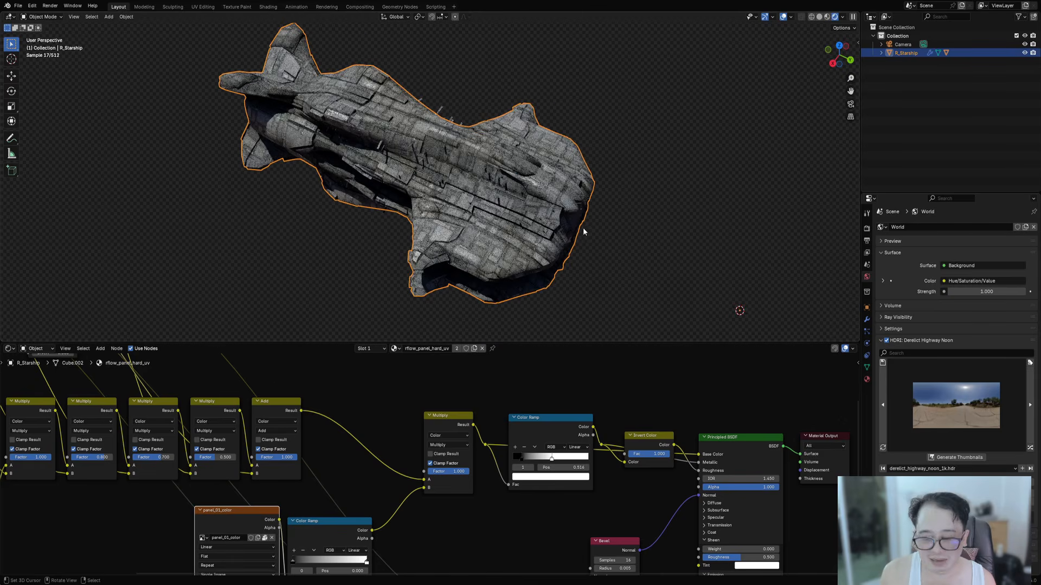
# - Set the Random Cells extrude thickness to 0.004
pyautogui.scroll(4, 590, 222)
pyautogui.press('F9')
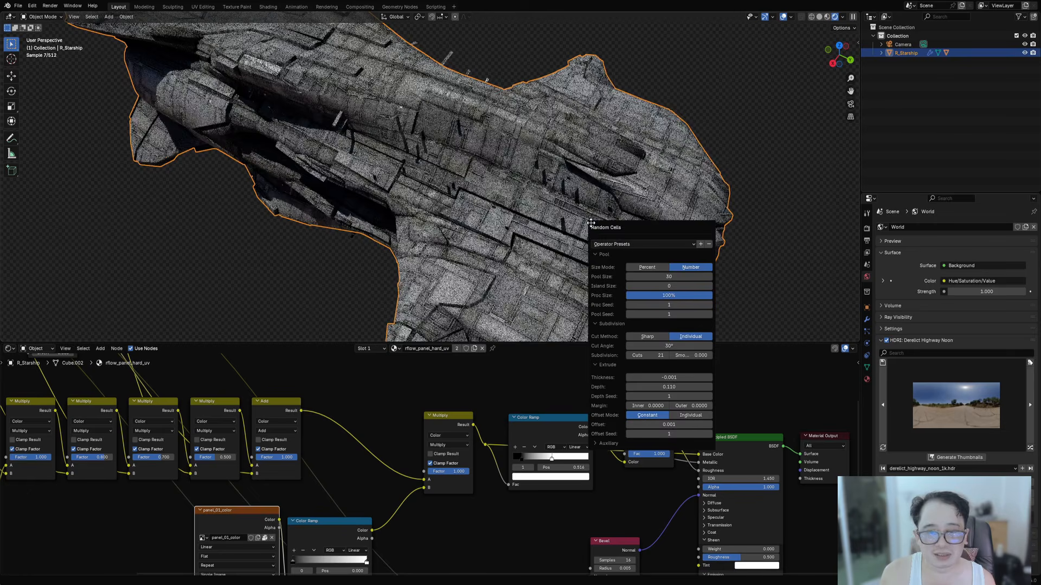
pyautogui.moveTo(670, 378); pyautogui.dragTo(671, 377)
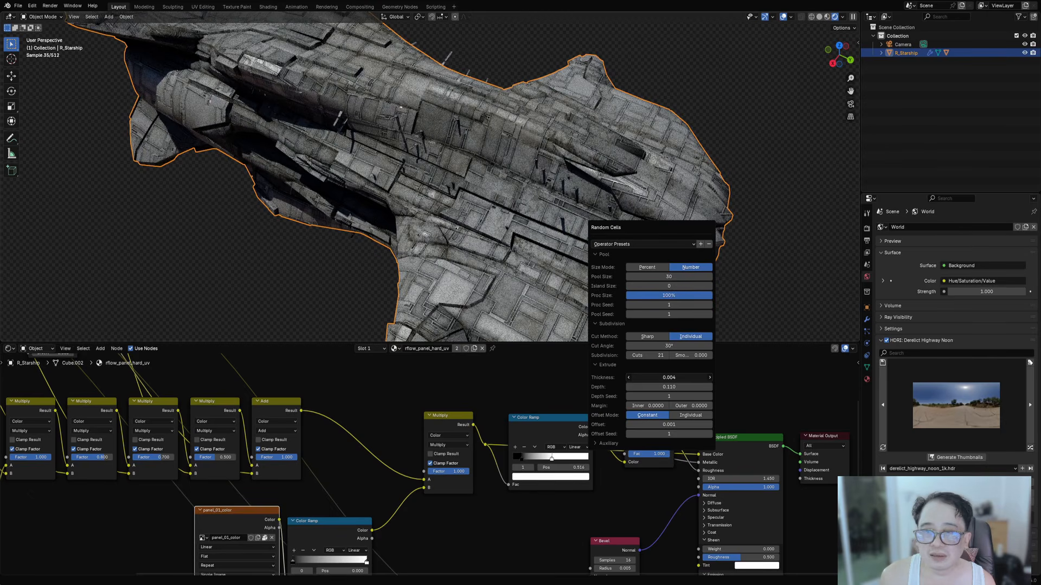
# - Raise the Random Cells pool seed several times to try other distributions of the cells over the hull
pyautogui.scroll(-5, 352, 247)
pyautogui.moveTo(352, 248); pyautogui.dragTo(609, 210, button='middle')
pyautogui.press('F9')
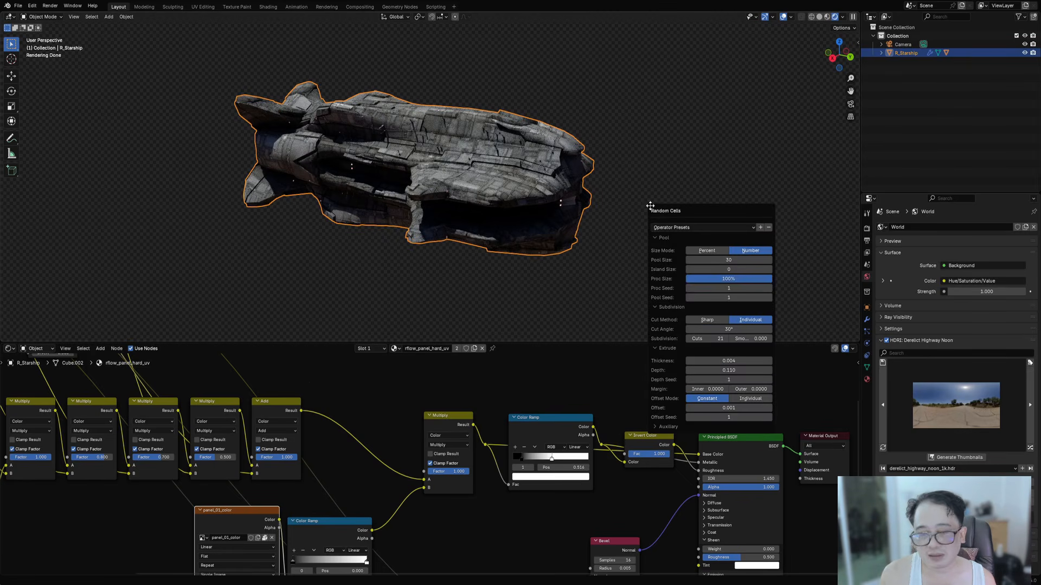
pyautogui.keyDown('ctrl'); pyautogui.scroll(2, 728, 299); pyautogui.keyUp('ctrl')
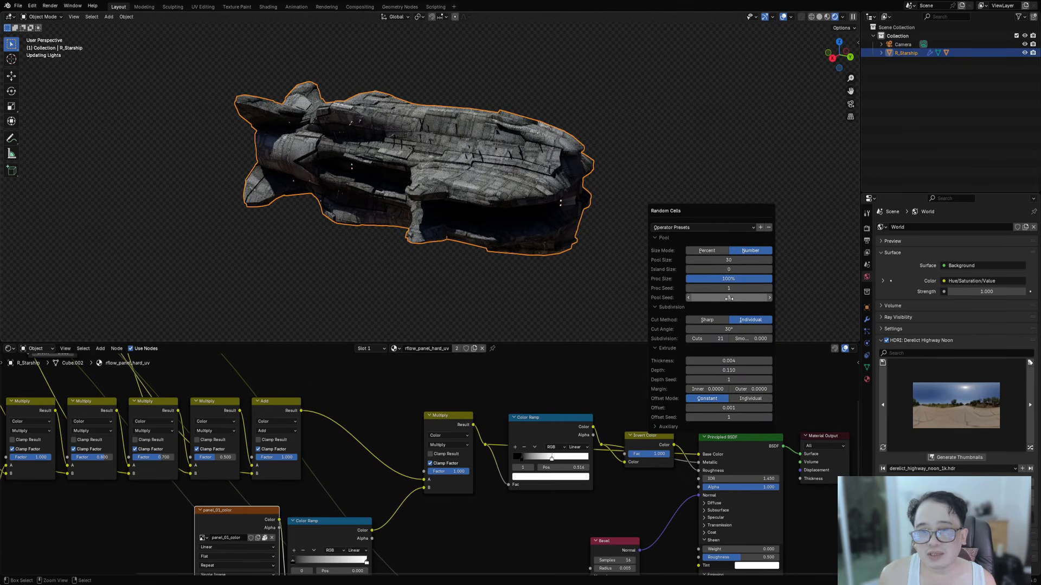
pyautogui.keyDown('ctrl'); pyautogui.scroll(1, 729, 299); pyautogui.keyUp('ctrl')
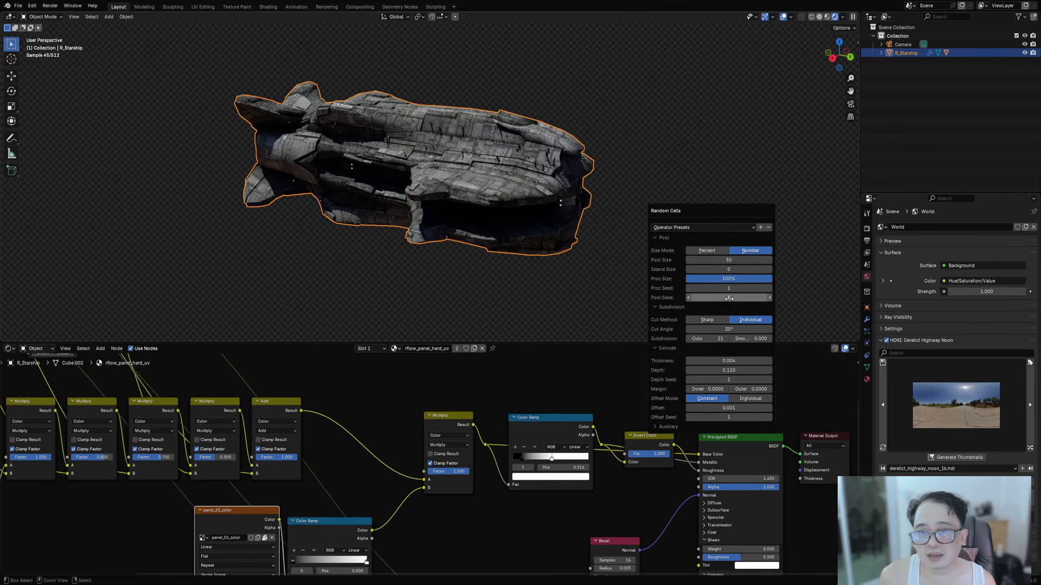
pyautogui.keyDown('ctrl'); pyautogui.scroll(1, 728, 298); pyautogui.keyUp('ctrl')
# - Switch the viewport to solid shading and select the random cells object on the upper hull
pyautogui.moveTo(502, 233); pyautogui.dragTo(410, 239, button='middle')
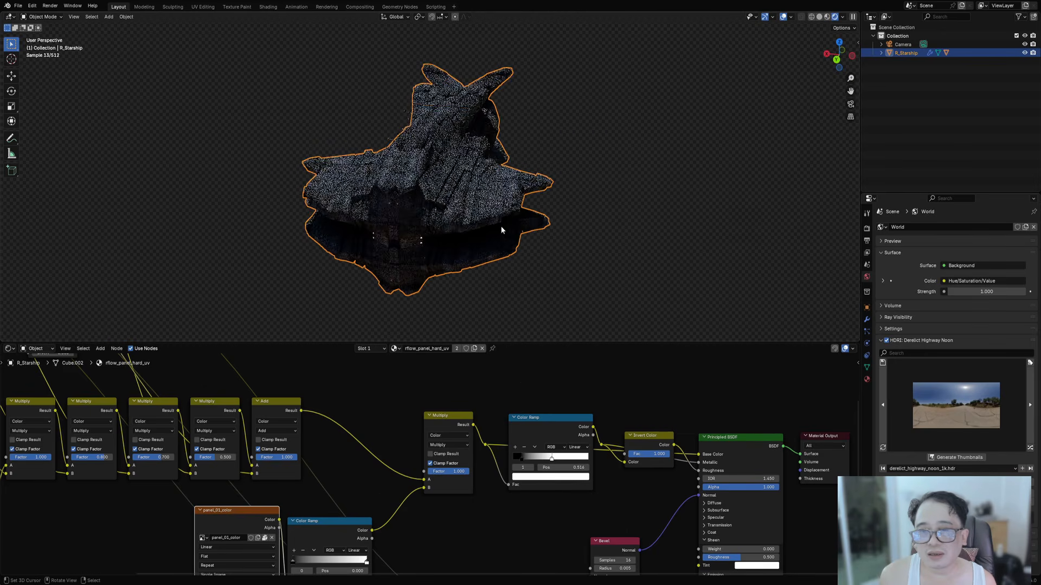
pyautogui.moveTo(531, 233)
pyautogui.mouseDown(button='middle')
pyautogui.moveTo(454, 188)
pyautogui.moveTo(512, 250)
pyautogui.mouseUp(button='middle')
pyautogui.press('z')
pyautogui.click(578, 211)
pyautogui.moveTo(578, 210); pyautogui.dragTo(472, 209, button='middle')
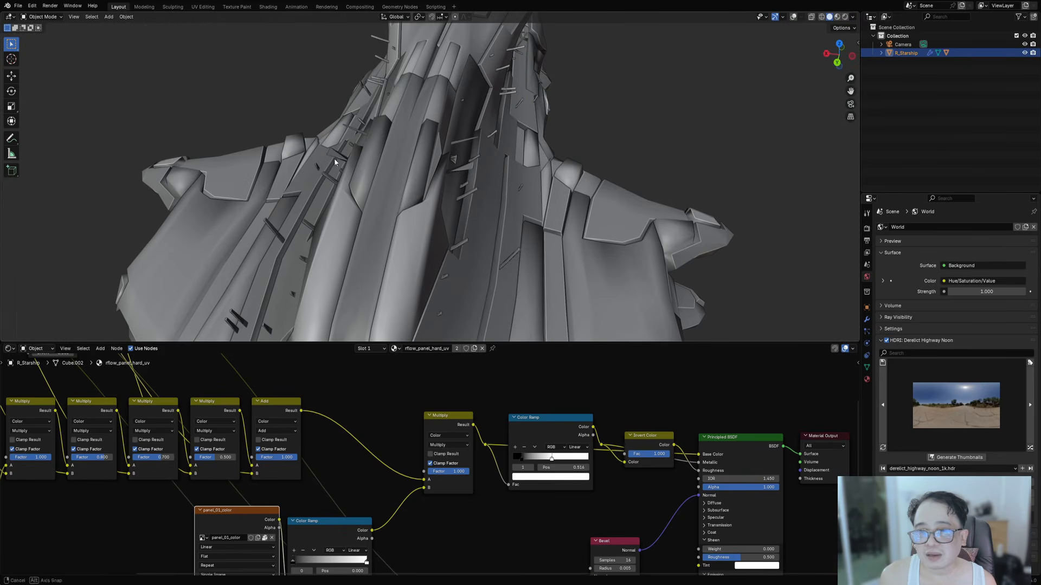
pyautogui.moveTo(333, 160); pyautogui.dragTo(552, 193, button='middle')
pyautogui.click(549, 188)
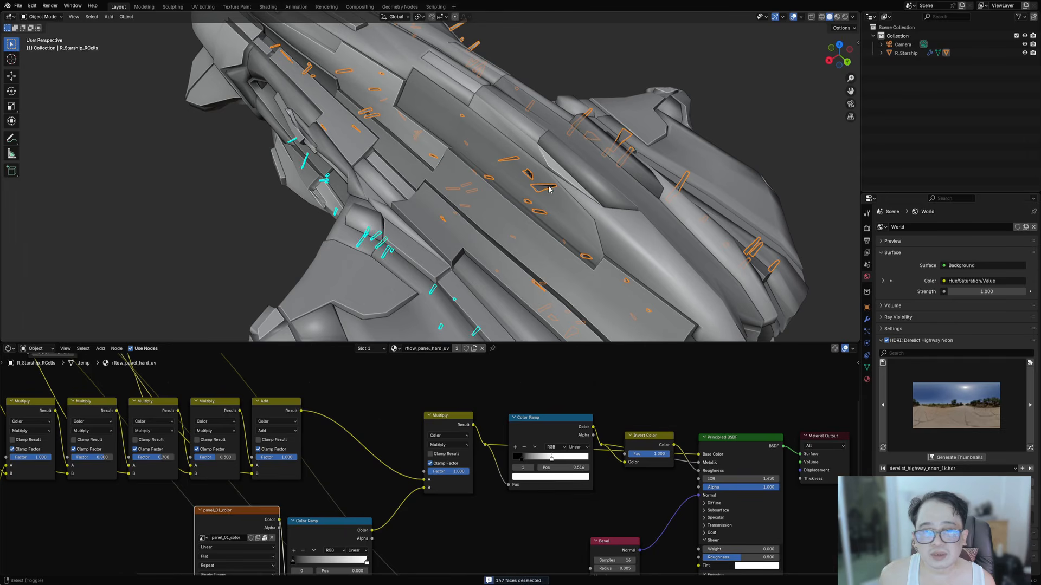
# - Delete the large triangular cell and the nearby long cell from the recessed upper hull panel using linked face selection
pyautogui.moveTo(549, 188)
pyautogui.mouseDown(button='middle')
pyautogui.moveTo(540, 175)
pyautogui.moveTo(566, 206)
pyautogui.moveTo(563, 178)
pyautogui.mouseUp(button='middle')
pyautogui.scroll(4, 567, 209)
pyautogui.hotkey('alt', 'a')
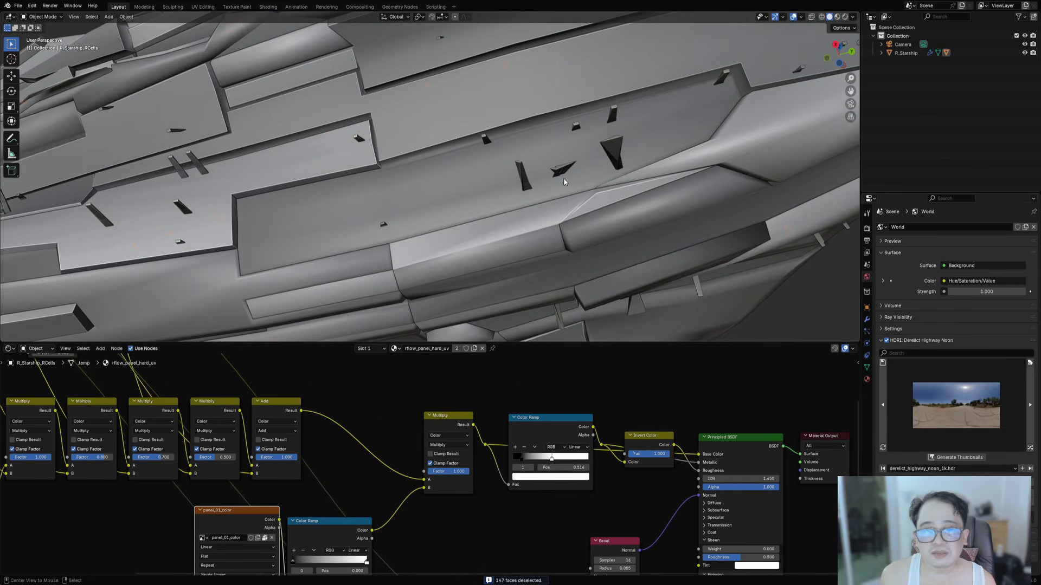
pyautogui.keyDown('ctrl'); pyautogui.keyDown('shift'); pyautogui.click(618, 161); pyautogui.keyUp('shift'); pyautogui.keyUp('ctrl')
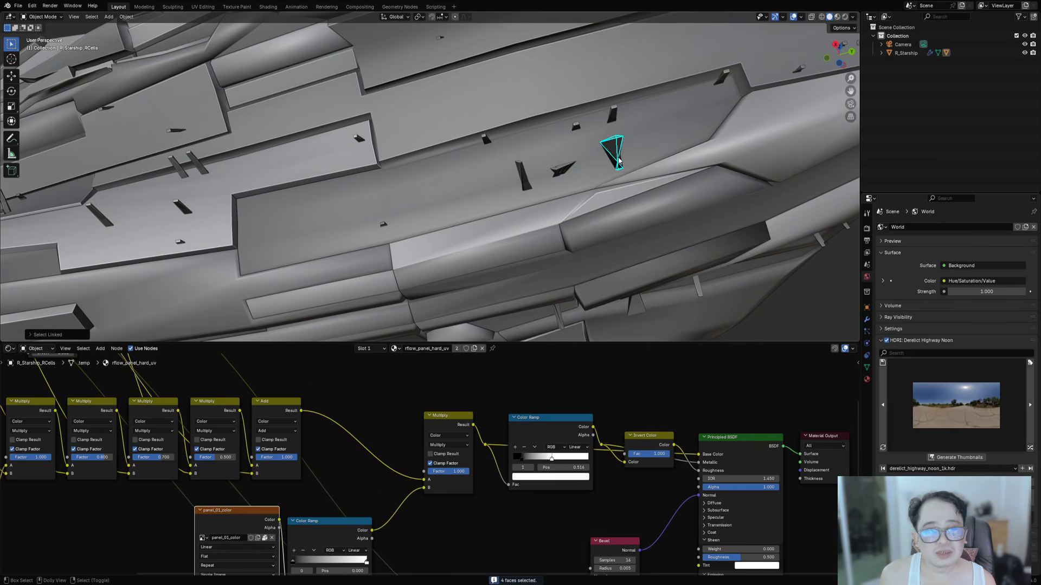
pyautogui.press('F9')
pyautogui.click(624, 201)
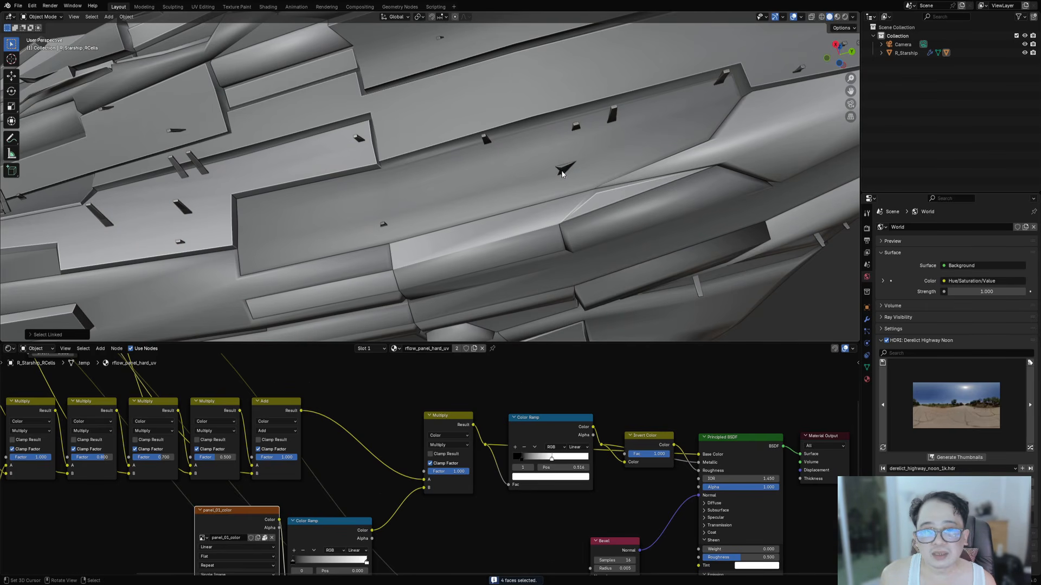
# - Examine the remaining random cells along the nose, sides and rear of the hull for unwanted shapes
pyautogui.scroll(-5, 564, 175)
pyautogui.moveTo(564, 174); pyautogui.dragTo(508, 187, button='middle')
pyautogui.scroll(5, 537, 191)
pyautogui.scroll(4, 492, 215)
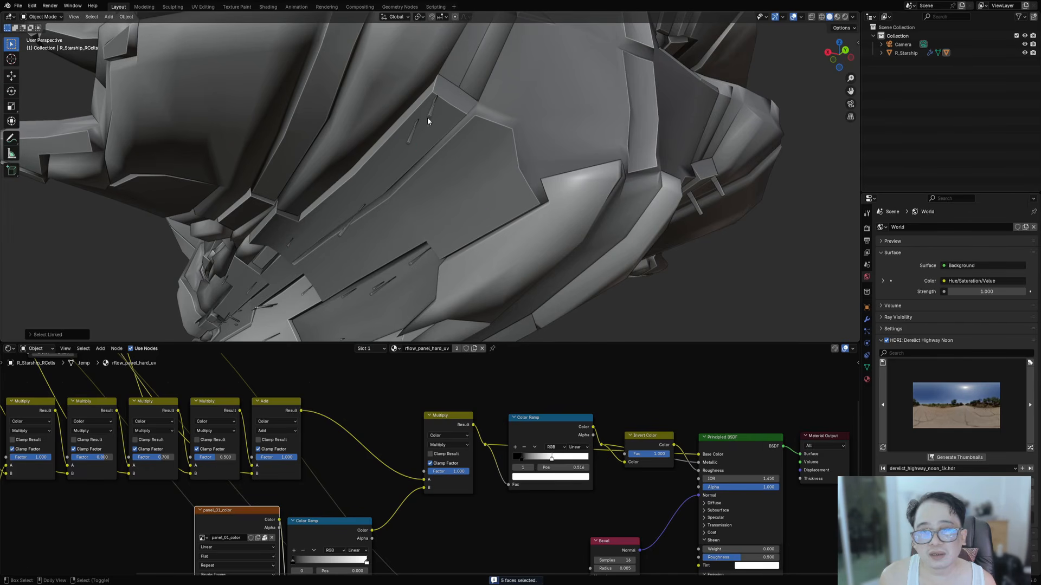
pyautogui.scroll(-8, 430, 117)
pyautogui.moveTo(460, 206); pyautogui.dragTo(496, 262, button='middle')
pyautogui.scroll(5, 496, 262)
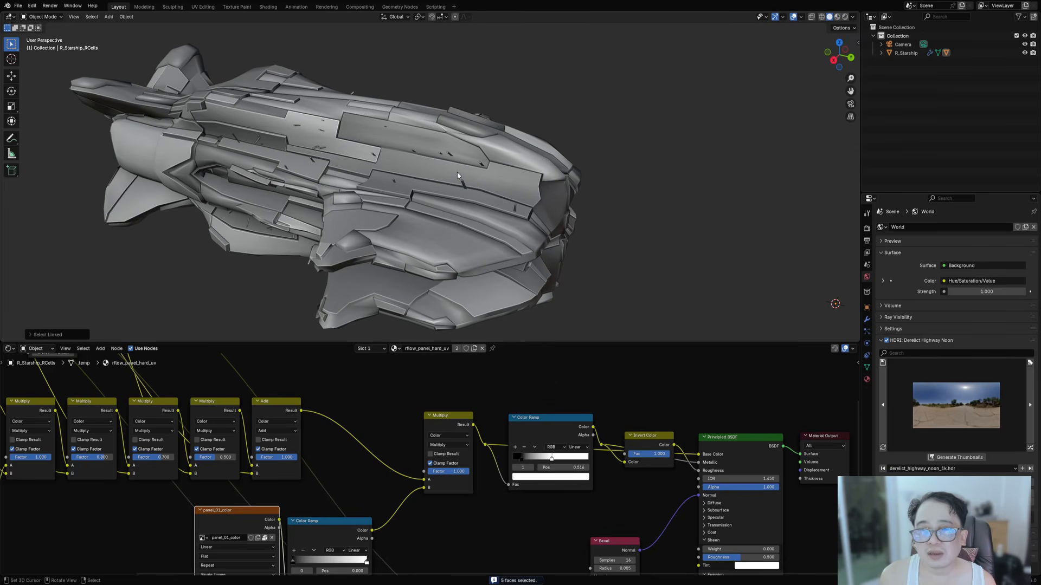
pyautogui.scroll(4, 498, 217)
pyautogui.keyDown('shift'); pyautogui.moveTo(316, 186); pyautogui.dragTo(504, 224, button='middle'); pyautogui.keyUp('shift')
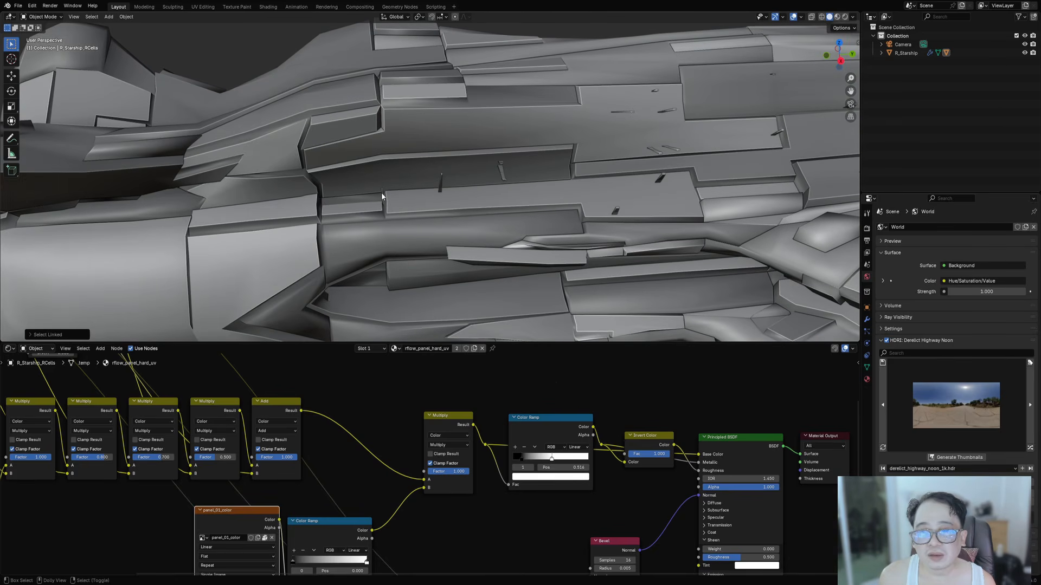
pyautogui.moveTo(381, 193); pyautogui.dragTo(472, 174, button='middle')
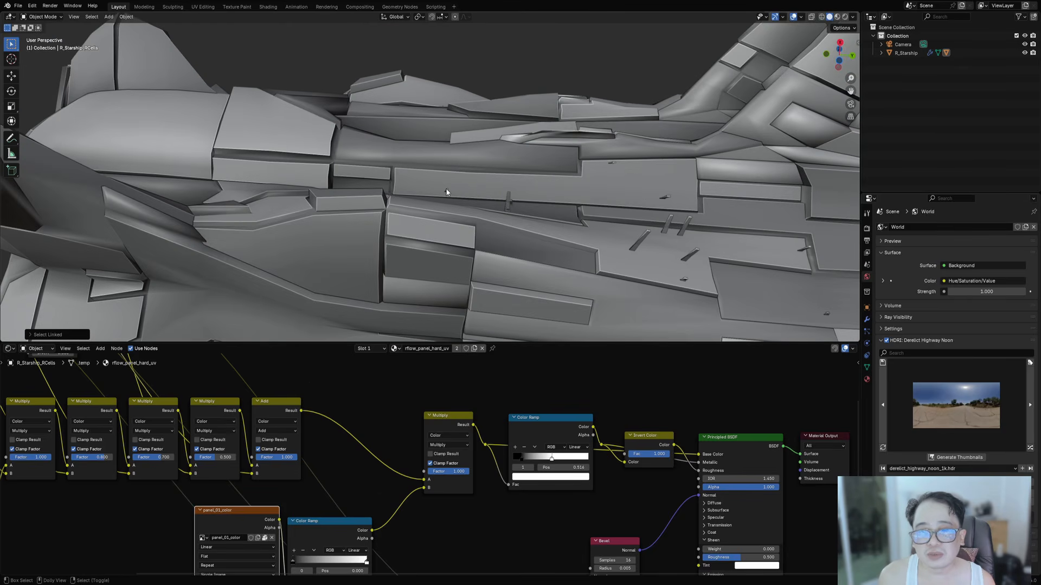
pyautogui.scroll(-6, 577, 145)
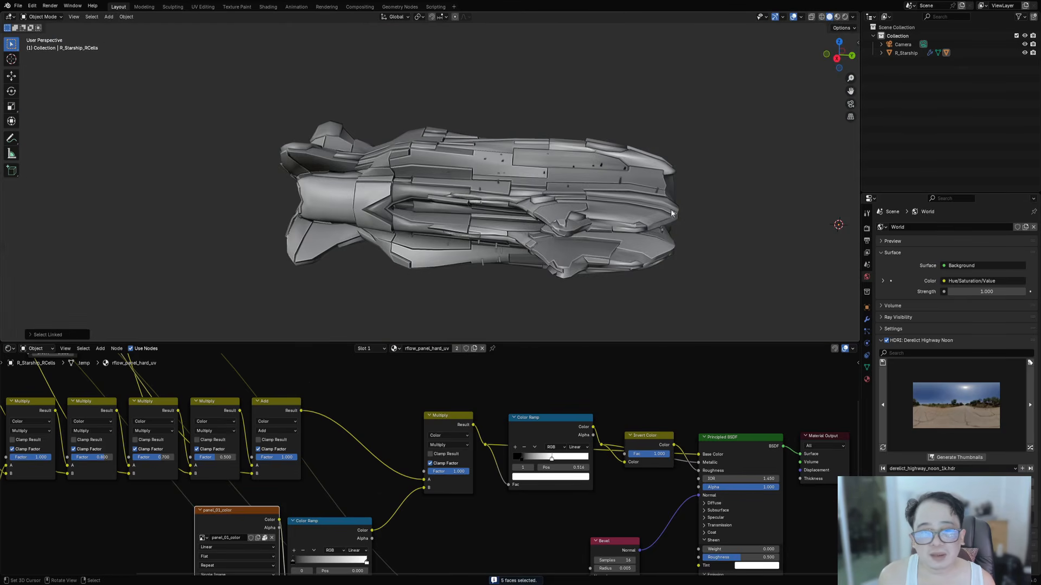
pyautogui.moveTo(671, 210); pyautogui.dragTo(611, 179, button='middle')
# - Preview the starship in rendered shading from several angles
pyautogui.press('z')
pyautogui.click(649, 148)
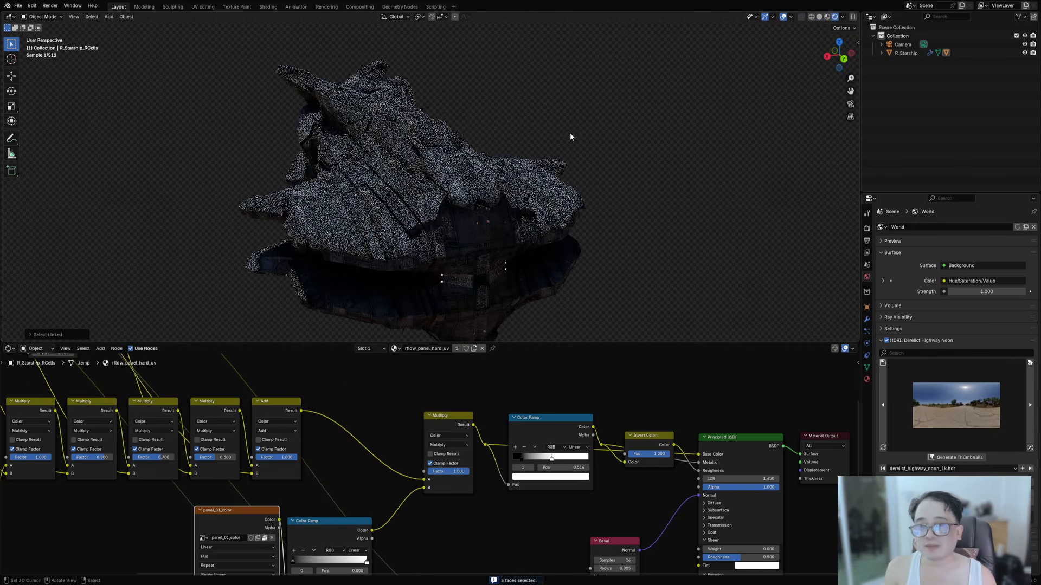
pyautogui.moveTo(505, 169)
pyautogui.mouseDown(button='middle')
pyautogui.moveTo(515, 160)
pyautogui.moveTo(488, 158)
pyautogui.moveTo(493, 190)
pyautogui.moveTo(539, 203)
pyautogui.moveTo(531, 196)
pyautogui.moveTo(484, 215)
pyautogui.moveTo(525, 186)
pyautogui.moveTo(463, 158)
pyautogui.moveTo(546, 176)
pyautogui.moveTo(519, 216)
pyautogui.mouseUp(button='middle')
pyautogui.moveTo(412, 223); pyautogui.dragTo(516, 203, button='middle')
pyautogui.moveTo(420, 163); pyautogui.dragTo(560, 222, button='middle')
pyautogui.moveTo(500, 168)
pyautogui.mouseDown(button='middle')
pyautogui.moveTo(494, 145)
pyautogui.moveTo(522, 168)
pyautogui.moveTo(536, 160)
pyautogui.moveTo(477, 179)
pyautogui.moveTo(506, 211)
pyautogui.mouseUp(button='middle')
# - Return to solid shading and, in the starship's Edit Mode, replace the face selection with the rear engine panel using Select Linked at 30° sharpness
pyautogui.press('z')
pyautogui.click(554, 143)
pyautogui.scroll(5, 442, 191)
pyautogui.scroll(-3, 443, 190)
pyautogui.click(505, 211)
pyautogui.press('Tab')
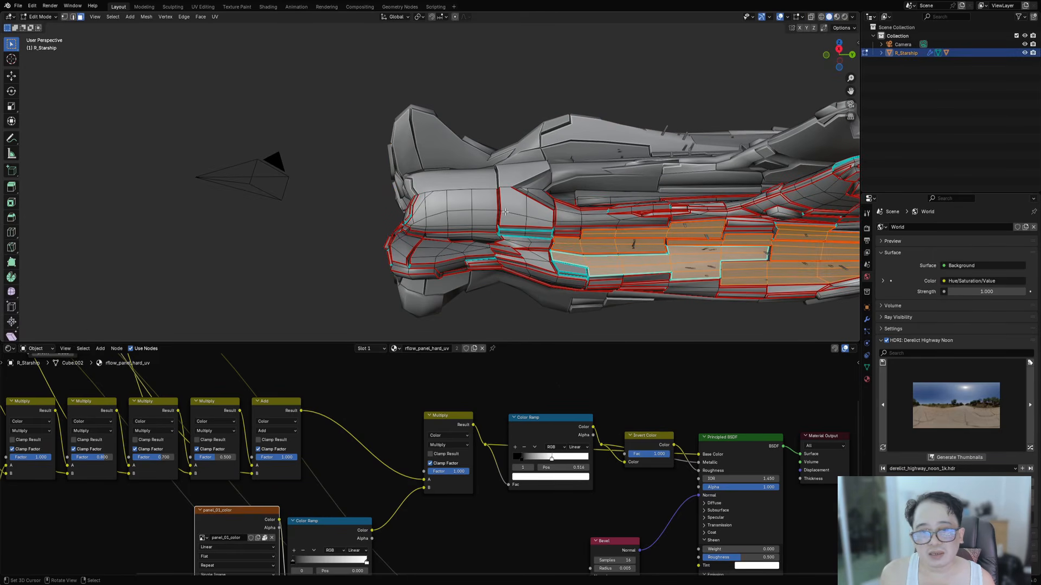
pyautogui.hotkey('alt', 'a')
pyautogui.press('l')
pyautogui.press('F9')
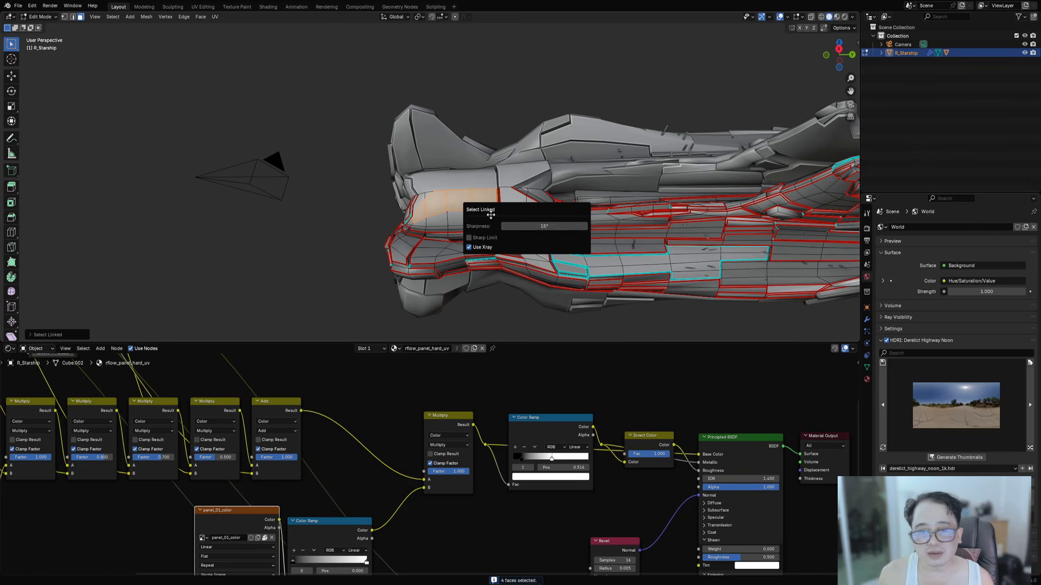
pyautogui.click(515, 226)
pyautogui.press('Return')
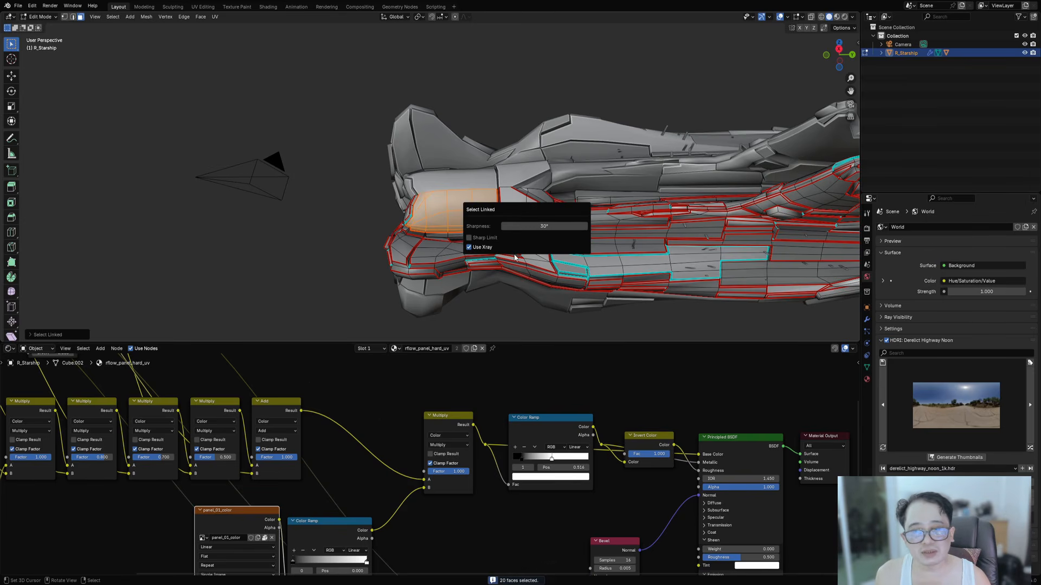
# - Add the neighbouring engine panel, the lower rear fin panels and the adjoining side hull strips to the linked face selection
pyautogui.press('l')
pyautogui.press('l')
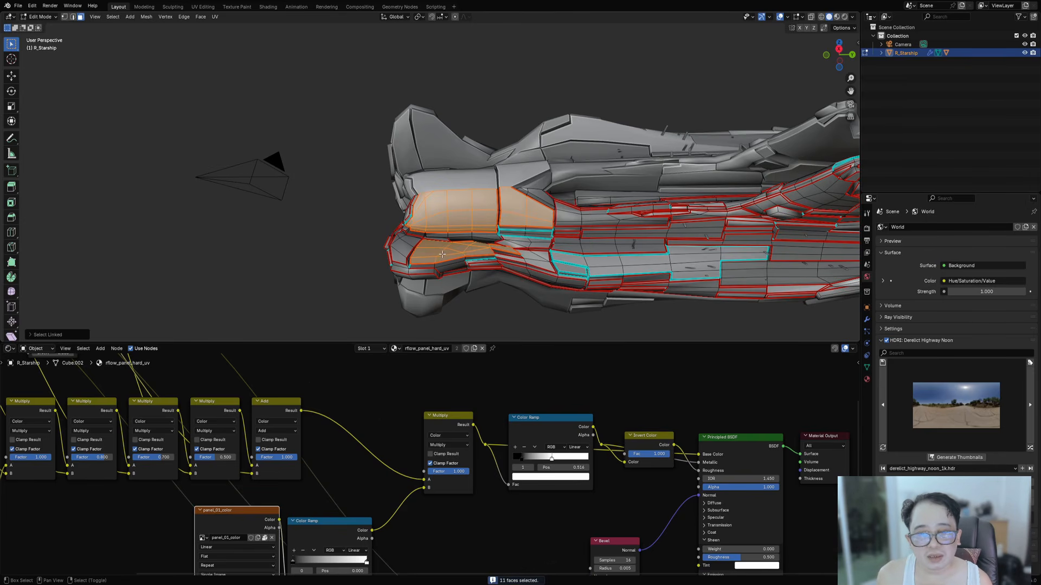
pyautogui.press('l')
pyautogui.press('l')
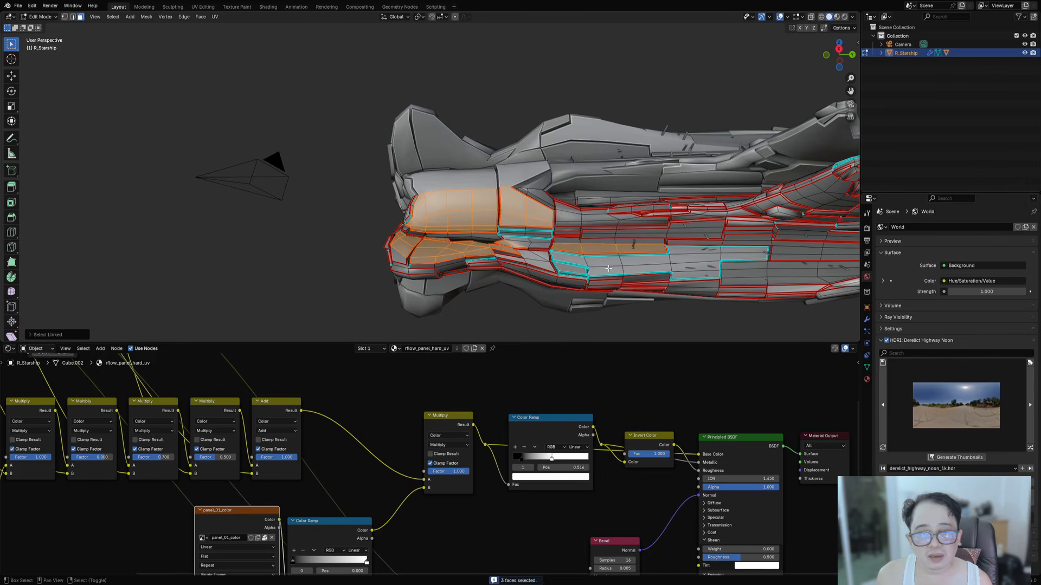
pyautogui.press('l')
# - Apply Random Cells to the selected rear panels in Object Mode with 13 subdivision cuts and a pool size of 10
pyautogui.press('Tab')
pyautogui.hotkey('shift', 'q')
pyautogui.click(562, 182)
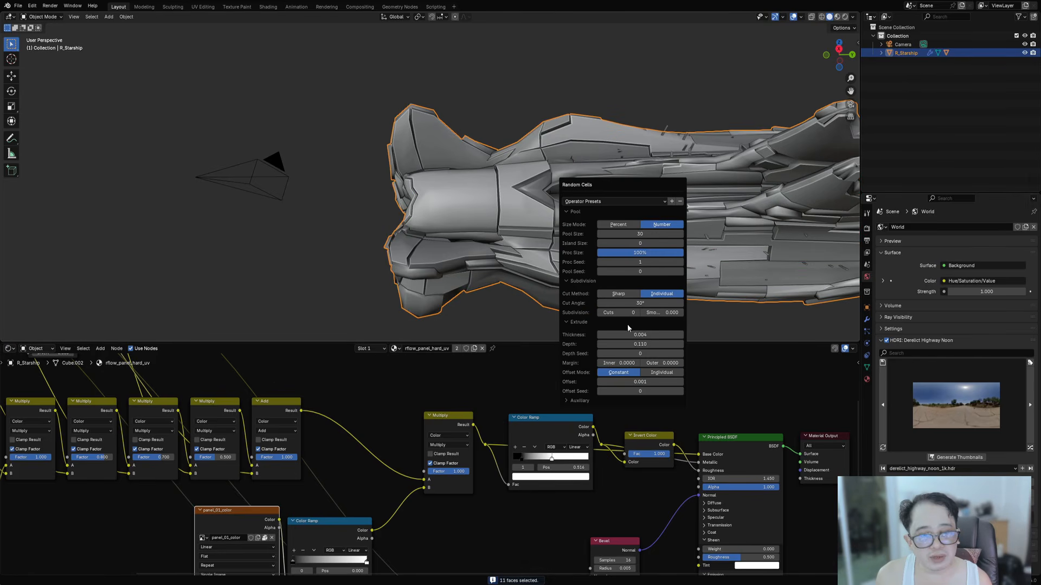
pyautogui.keyDown('ctrl'); pyautogui.scroll(9, 624, 313); pyautogui.keyUp('ctrl')
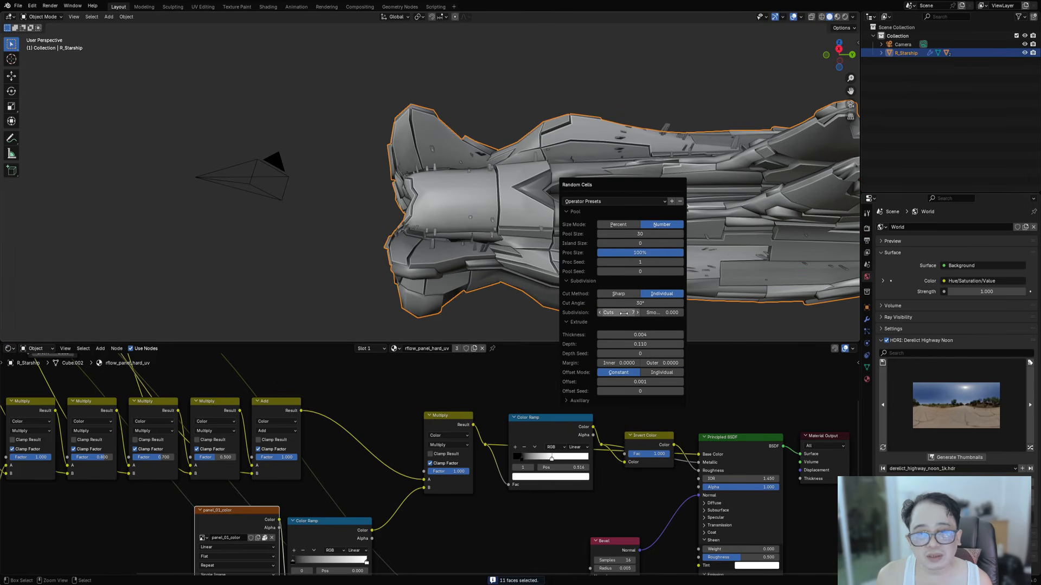
pyautogui.keyDown('ctrl'); pyautogui.scroll(4, 623, 313); pyautogui.keyUp('ctrl')
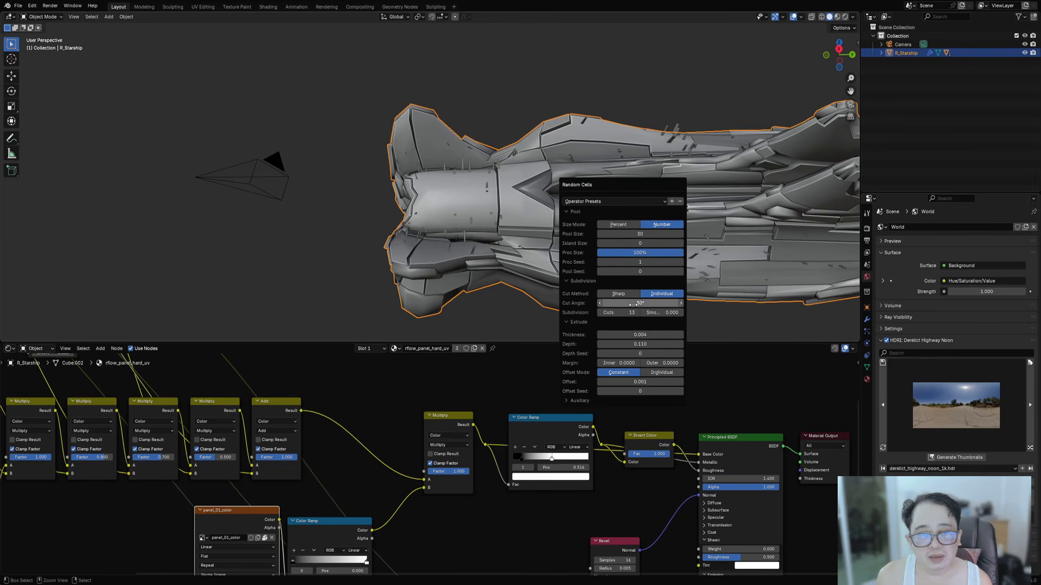
pyautogui.click(638, 234)
pyautogui.write('10')
pyautogui.press('Return')
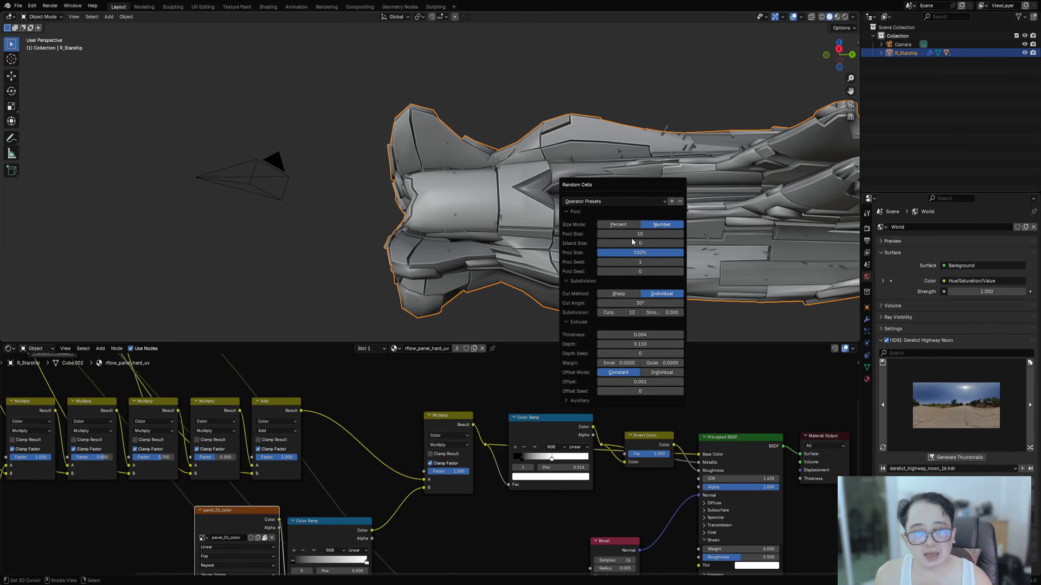
# - Inspect the whole starship in rendered shading in a maximized viewport
pyautogui.moveTo(520, 157)
pyautogui.mouseDown(button='middle')
pyautogui.moveTo(527, 245)
pyautogui.moveTo(547, 225)
pyautogui.mouseUp(button='middle')
pyautogui.press('z')
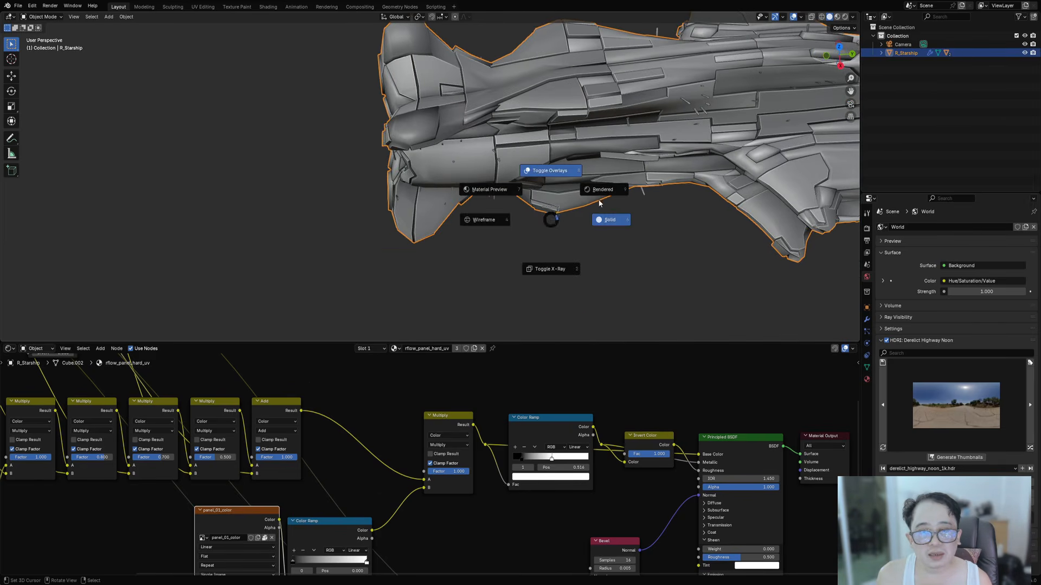
pyautogui.click(602, 189)
pyautogui.moveTo(599, 177)
pyautogui.mouseDown(button='middle')
pyautogui.moveTo(743, 133)
pyautogui.moveTo(585, 278)
pyautogui.moveTo(519, 177)
pyautogui.moveTo(517, 230)
pyautogui.moveTo(388, 187)
pyautogui.moveTo(407, 148)
pyautogui.moveTo(419, 262)
pyautogui.moveTo(443, 215)
pyautogui.moveTo(398, 180)
pyautogui.moveTo(408, 193)
pyautogui.mouseUp(button='middle')
pyautogui.hotkey('ctrl', 'space')
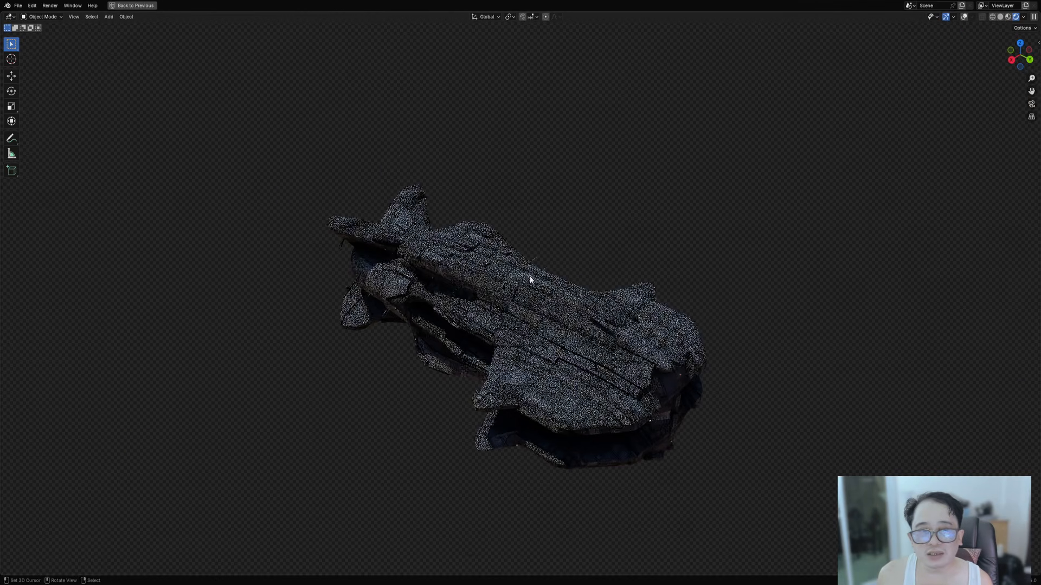
pyautogui.scroll(3, 548, 256)
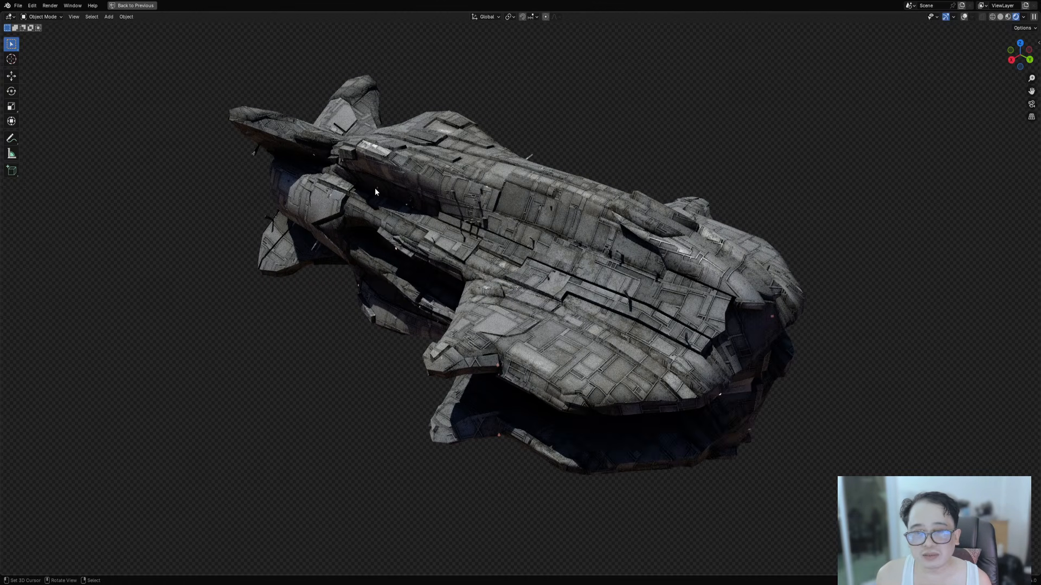
pyautogui.moveTo(375, 187)
pyautogui.mouseDown(button='middle')
pyautogui.moveTo(391, 175)
pyautogui.moveTo(404, 185)
pyautogui.mouseUp(button='middle')
# - Switch to solid shading, turn the overlays on and select the new random cells object at the ship's rear
pyautogui.press('z')
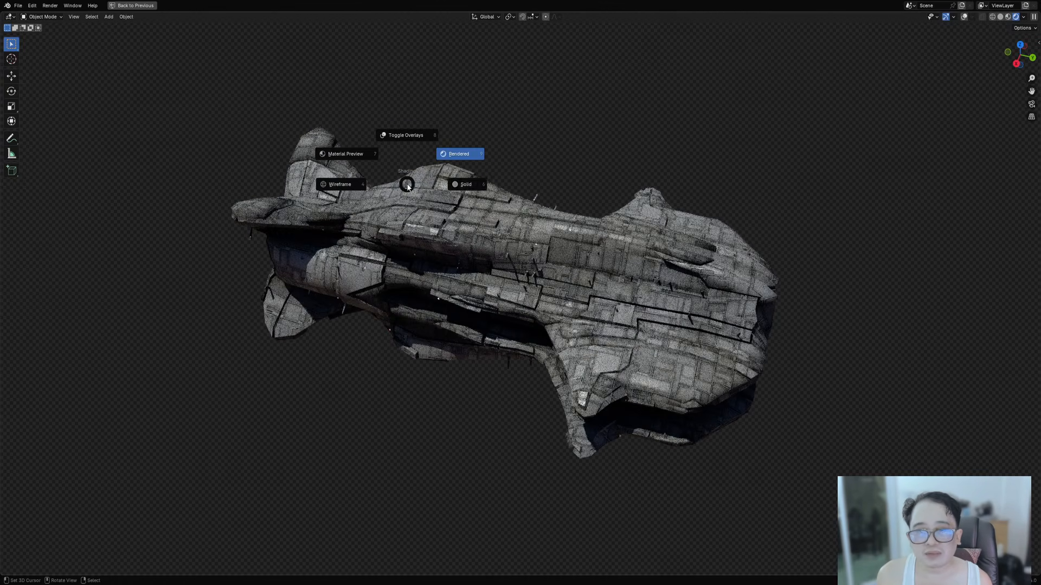
pyautogui.click(486, 187)
pyautogui.keyDown('shift'); pyautogui.moveTo(282, 213); pyautogui.dragTo(450, 246, button='middle'); pyautogui.keyUp('shift')
pyautogui.scroll(6, 450, 246)
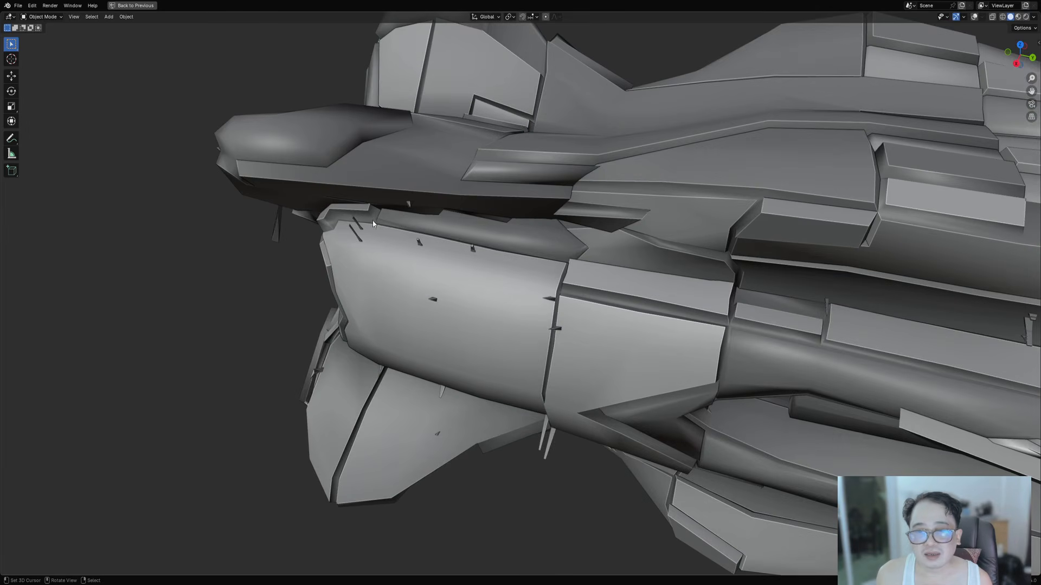
pyautogui.scroll(-2, 482, 268)
pyautogui.moveTo(355, 210)
pyautogui.keyDown('shift'); pyautogui.mouseDown(button='middle')
pyautogui.moveTo(482, 268)
pyautogui.moveTo(420, 299)
pyautogui.mouseUp(button='middle'); pyautogui.keyUp('shift')
pyautogui.scroll(5, 482, 268)
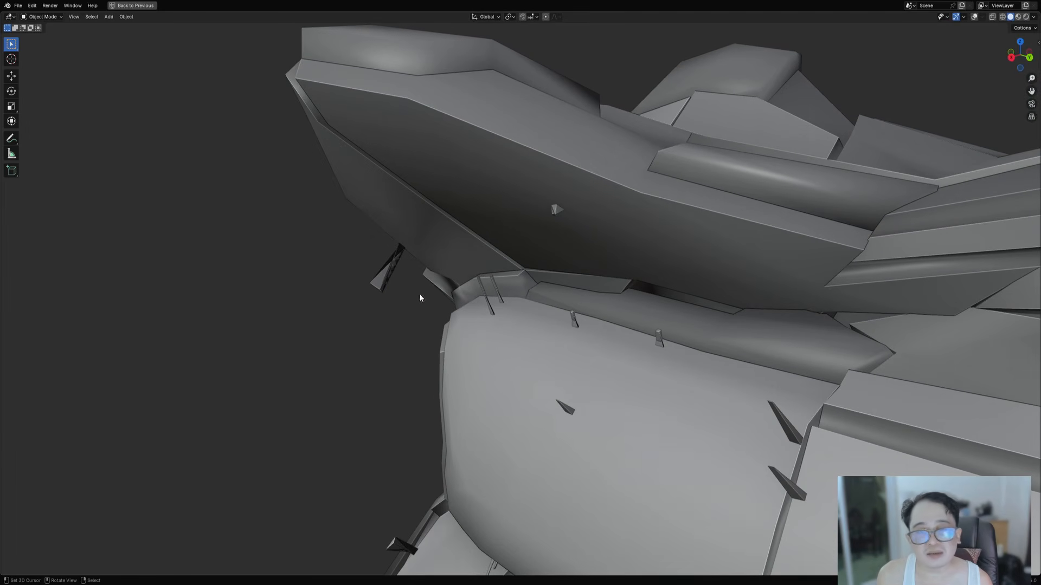
pyautogui.hotkey('alt', 'shift', 'z')
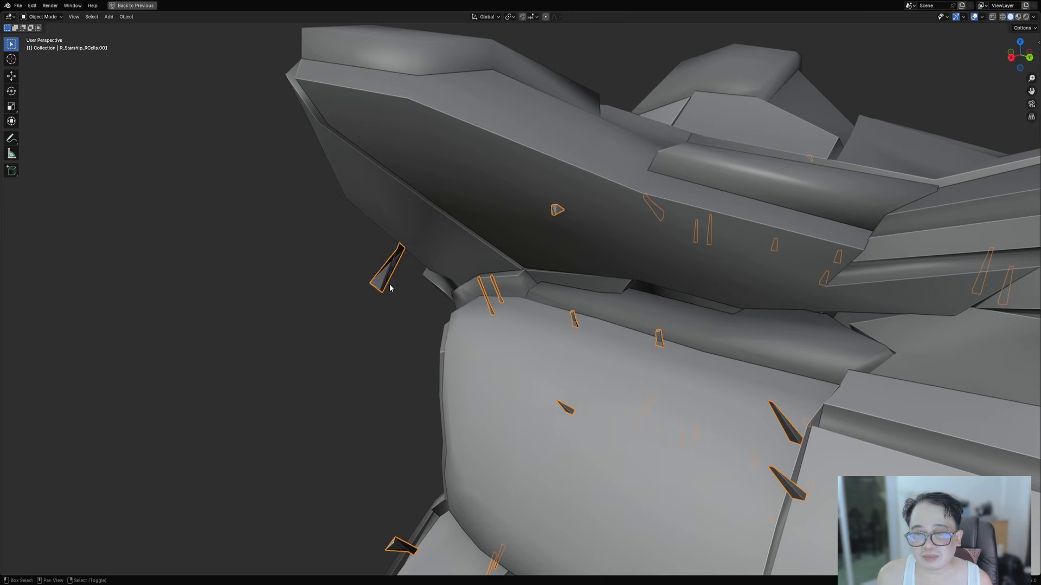
# - Delete the large cells floating beside the two rear fins using linked selection, and hide the overlays
pyautogui.scroll(-4, 390, 288)
pyautogui.moveTo(391, 289); pyautogui.dragTo(441, 297, button='middle')
pyautogui.press('l')
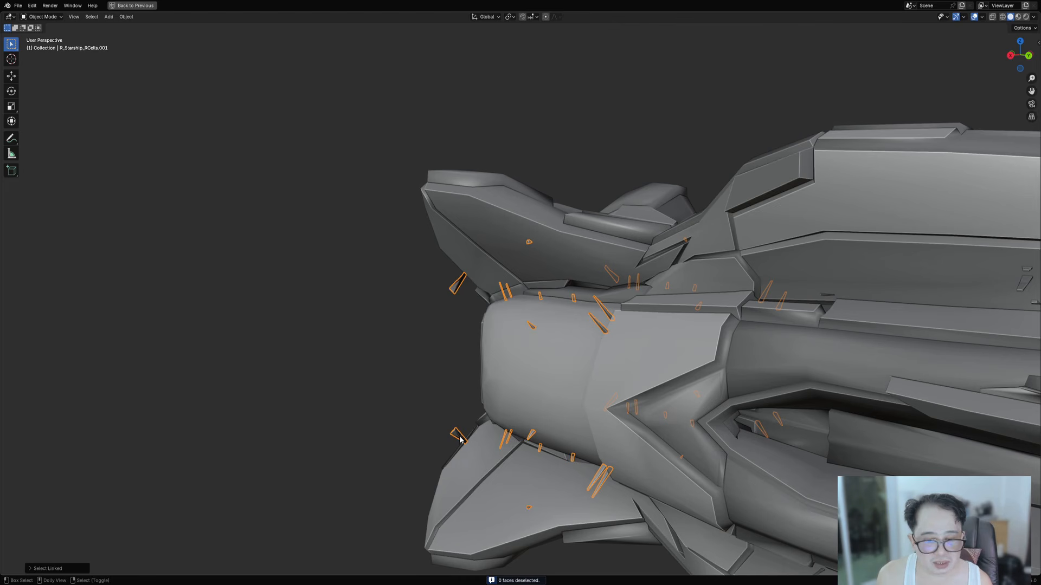
pyautogui.press('l')
pyautogui.moveTo(461, 438); pyautogui.dragTo(530, 418, button='middle')
pyautogui.scroll(-3, 529, 417)
pyautogui.hotkey('alt', 'shift', 'z')
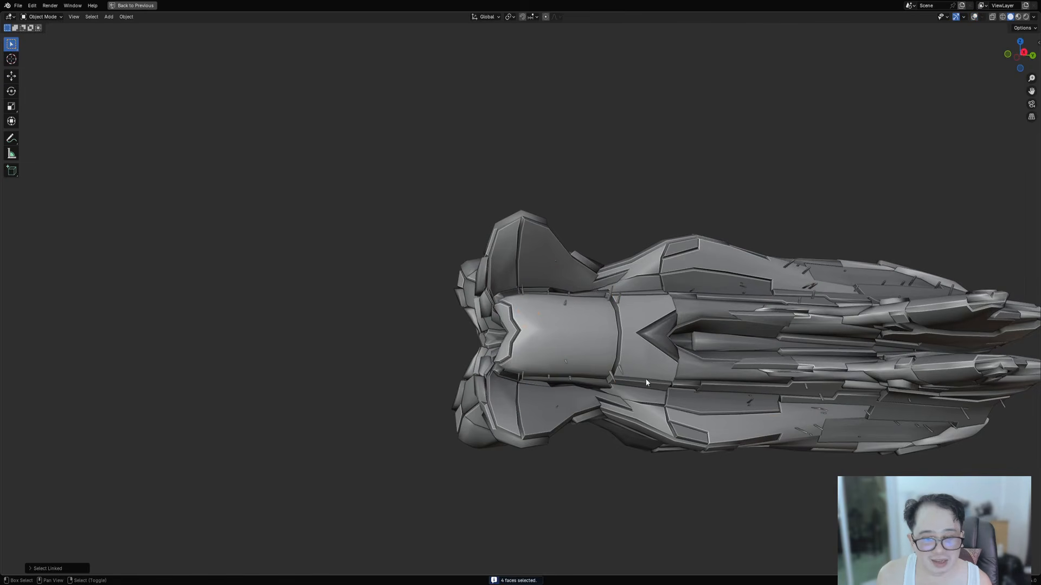
# - Inspect the starship's hull in rendered shading from above, from the side and from the nose
pyautogui.moveTo(646, 383)
pyautogui.mouseDown(button='middle')
pyautogui.moveTo(546, 276)
pyautogui.moveTo(515, 264)
pyautogui.moveTo(587, 260)
pyautogui.mouseUp(button='middle')
pyautogui.press('z')
pyautogui.click(638, 233)
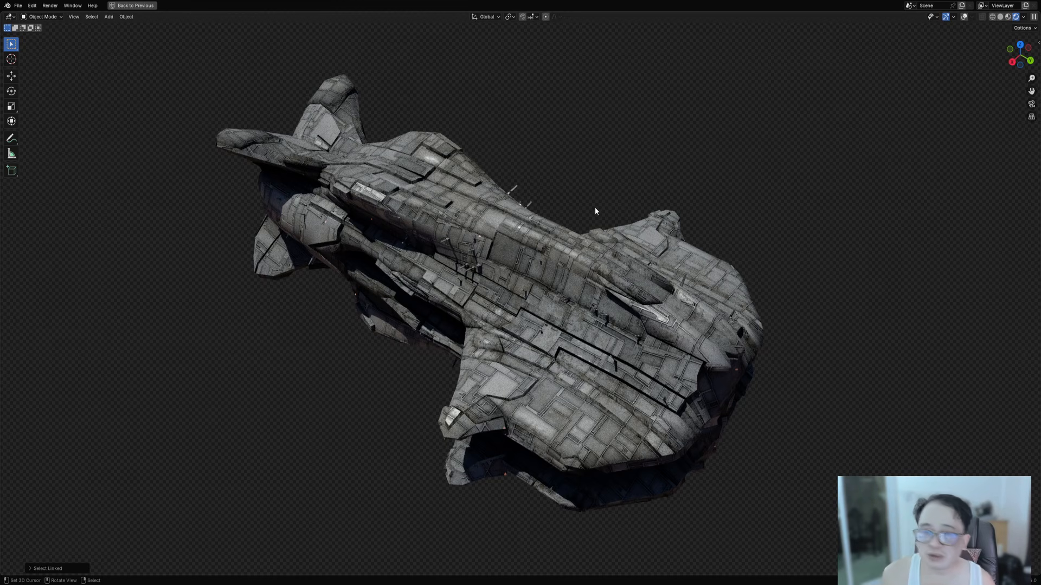
pyautogui.moveTo(594, 207); pyautogui.dragTo(551, 170, button='middle')
pyautogui.moveTo(483, 127); pyautogui.dragTo(495, 195, button='middle')
pyautogui.moveTo(720, 299)
pyautogui.mouseDown(button='middle')
pyautogui.moveTo(819, 268)
pyautogui.moveTo(730, 239)
pyautogui.moveTo(797, 292)
pyautogui.moveTo(503, 261)
pyautogui.moveTo(533, 304)
pyautogui.mouseUp(button='middle')
# - Switch to solid shading in front view and place the 3D cursor in the recess on one side of the starship's nose
pyautogui.press('z')
pyautogui.click(592, 280)
pyautogui.press('Tab')
pyautogui.scroll(4, 533, 304)
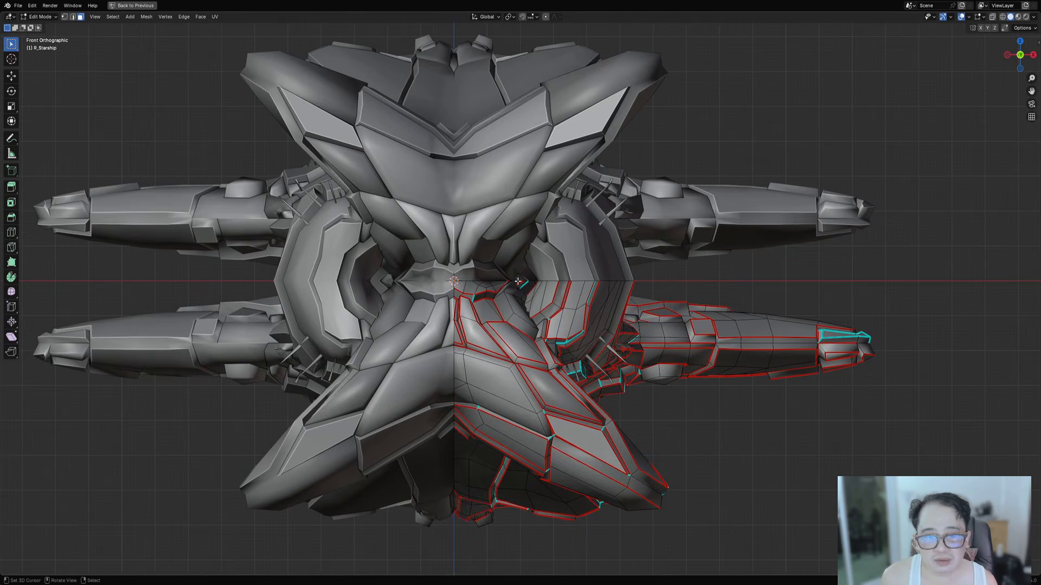
pyautogui.press('Tab')
pyautogui.scroll(-3, 576, 269)
# - Add a UV sphere at the 3D cursor and scale it down to fit the eye-like recess
pyautogui.hotkey('shift', 'a')
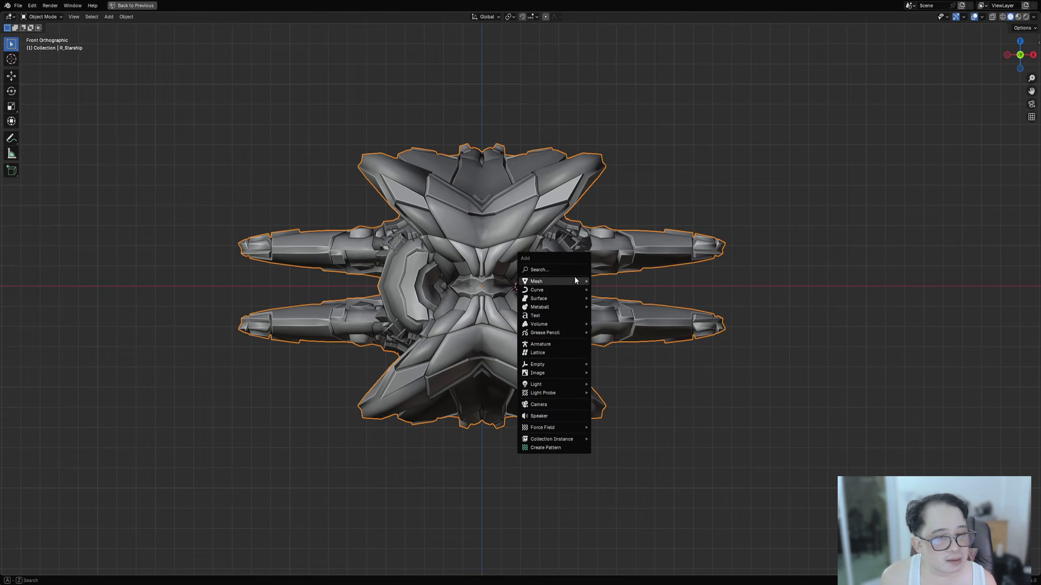
pyautogui.moveTo(574, 280)
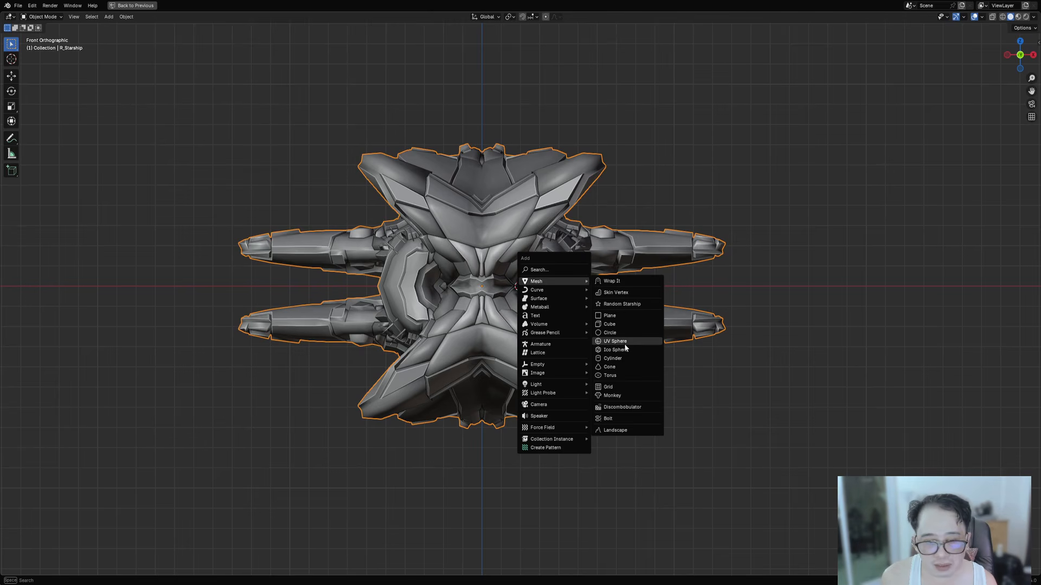
pyautogui.click(623, 342)
pyautogui.press('s')
pyautogui.click(564, 295)
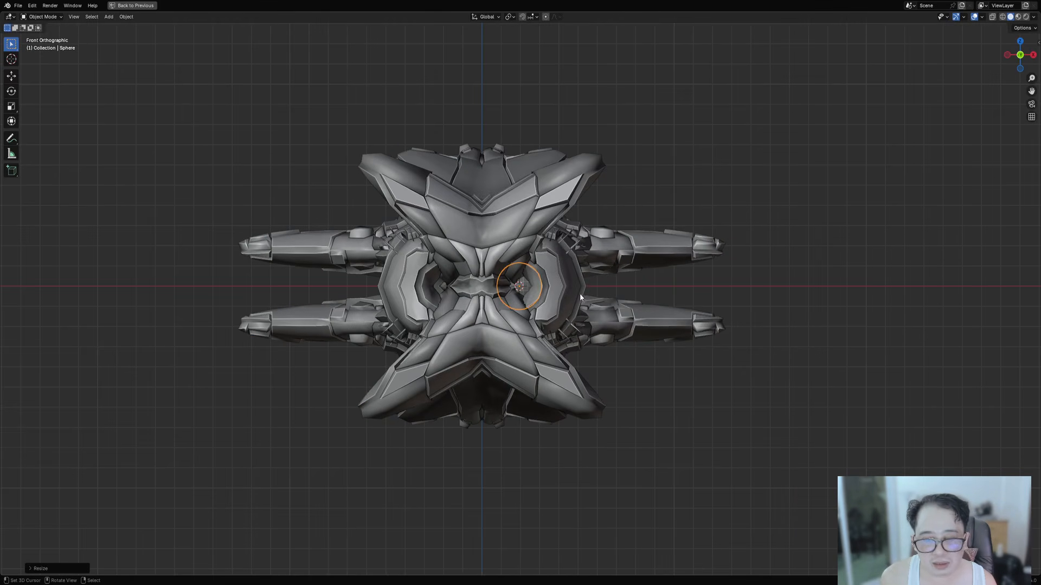
# - Move the sphere forward along the global Y axis until it sits in the recess like an eye
pyautogui.moveTo(531, 337); pyautogui.dragTo(457, 378, button='middle')
pyautogui.scroll(-3, 457, 378)
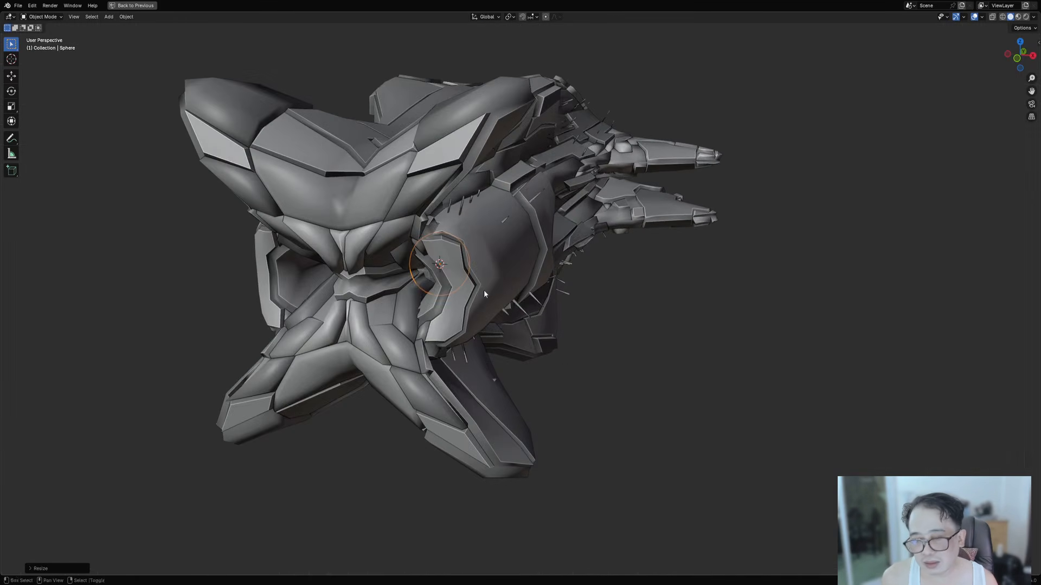
pyautogui.press('g')
pyautogui.press('y')
pyautogui.click(489, 228)
pyautogui.press('g')
pyautogui.press('y')
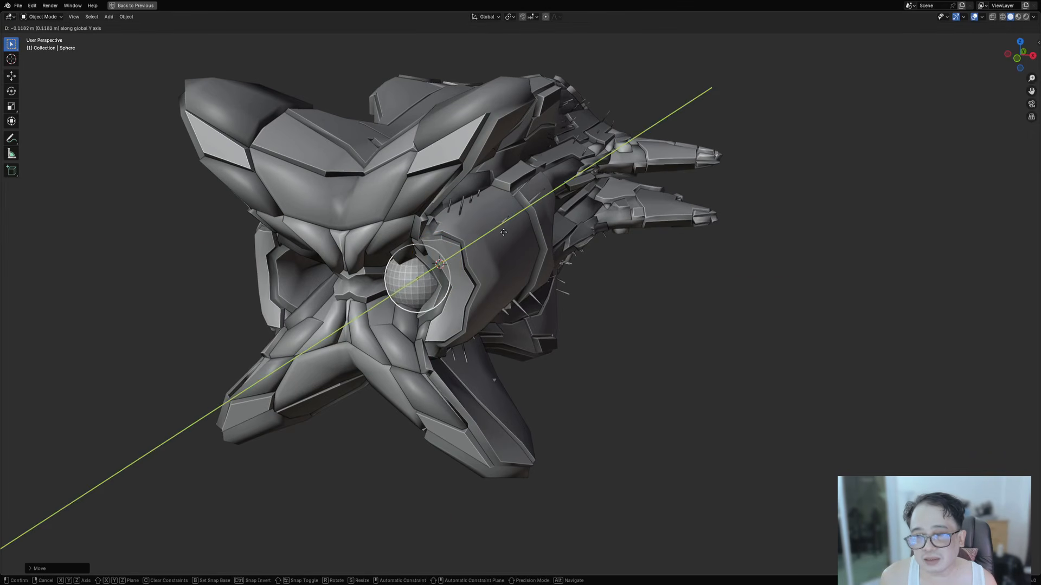
pyautogui.click(505, 226)
# - Select the starship body and snap the 3D cursor to its origin
pyautogui.scroll(-4, 583, 240)
pyautogui.moveTo(583, 241); pyautogui.dragTo(545, 256, button='middle')
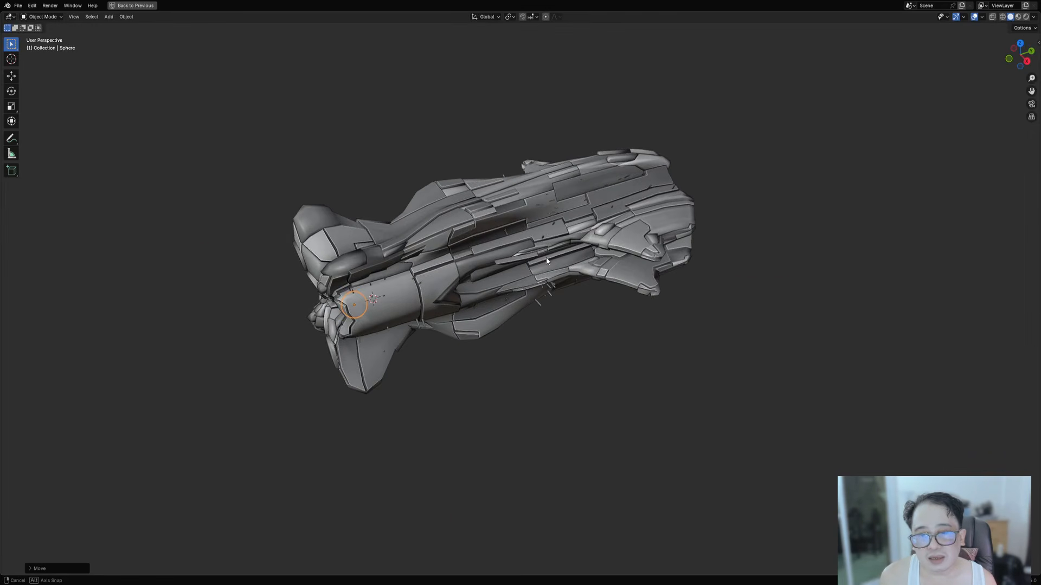
pyautogui.click(518, 207)
pyautogui.hotkey('shift', 's')
pyautogui.click(514, 255)
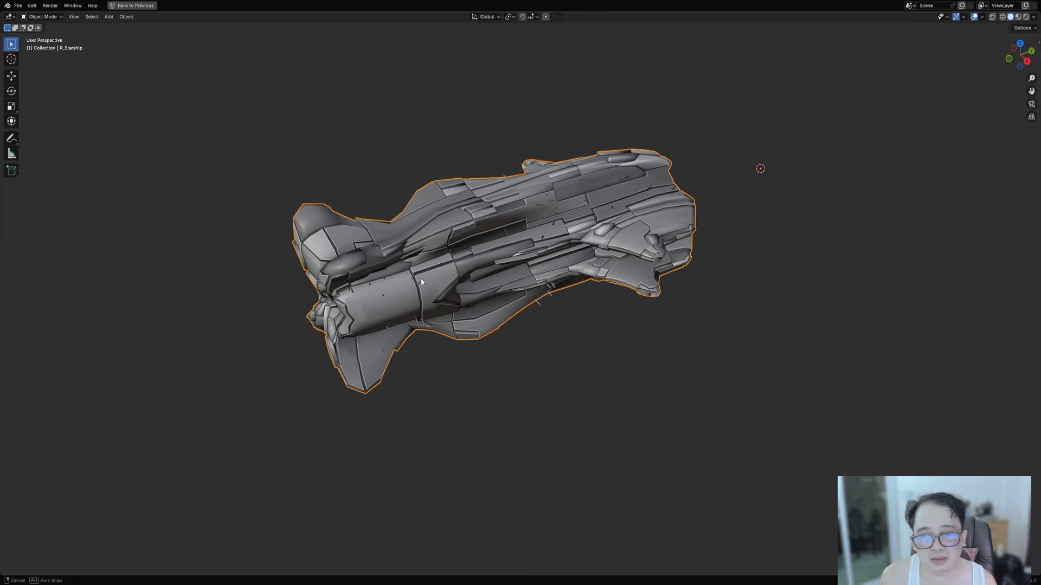
# - Select the eye sphere and set its origin to the 3D cursor
pyautogui.moveTo(420, 279); pyautogui.dragTo(542, 282, button='middle')
pyautogui.press('Tab')
pyautogui.press('Tab')
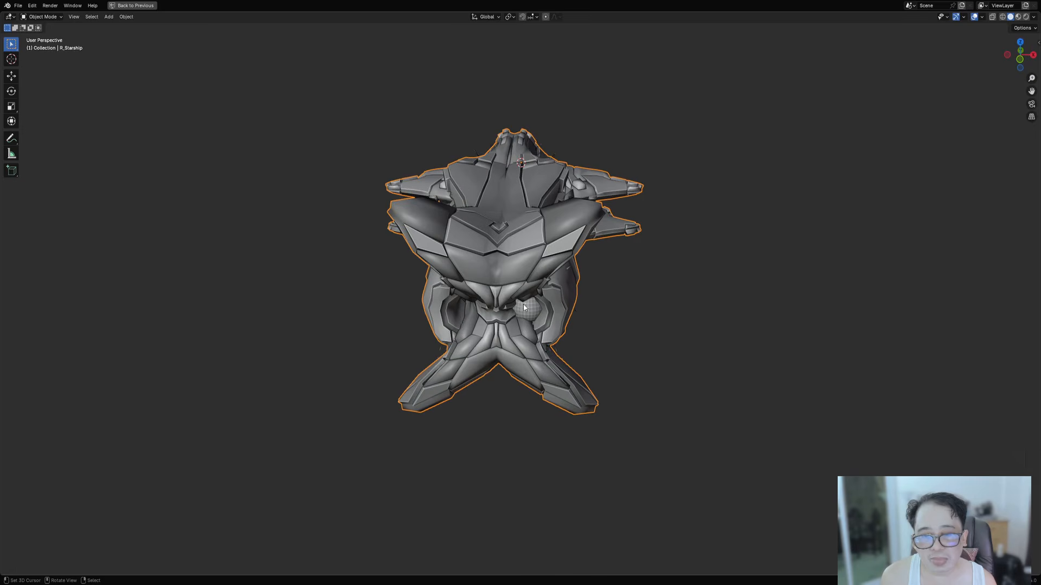
pyautogui.click(518, 313)
pyautogui.hotkey('shift', 's')
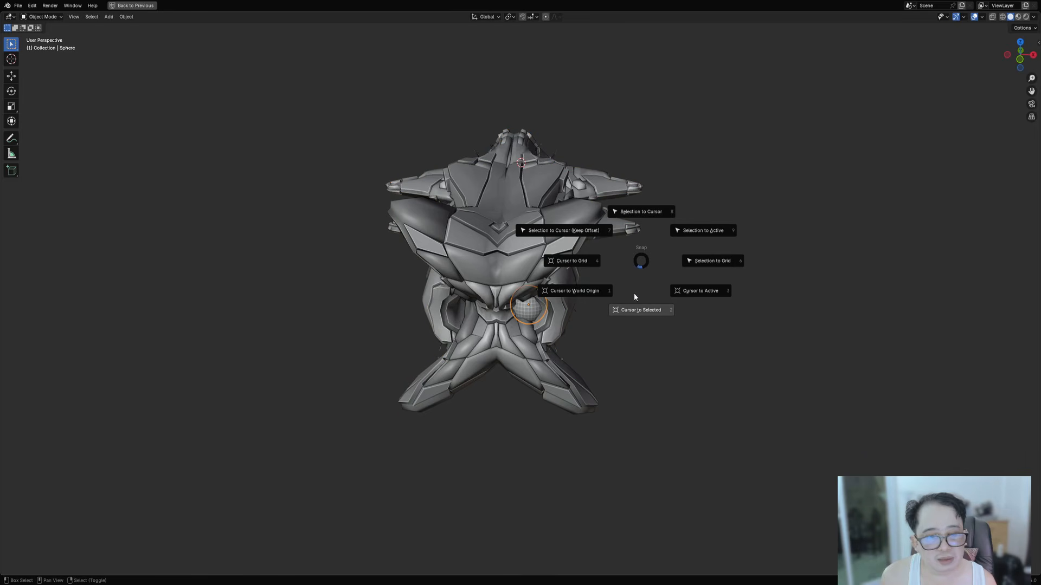
pyautogui.press('Escape')
pyautogui.rightClick(629, 277)
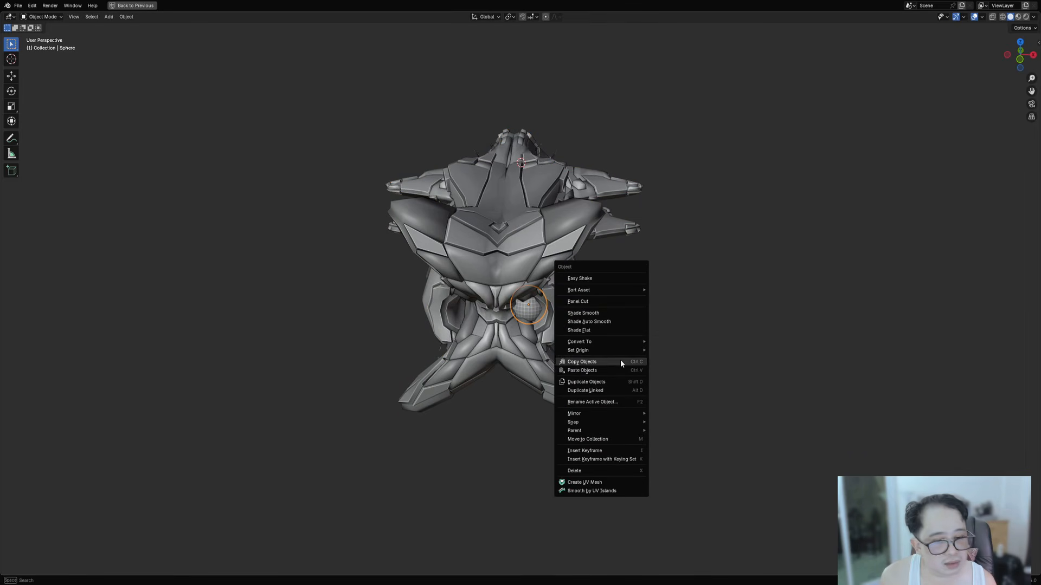
pyautogui.moveTo(622, 354)
pyautogui.click(686, 369)
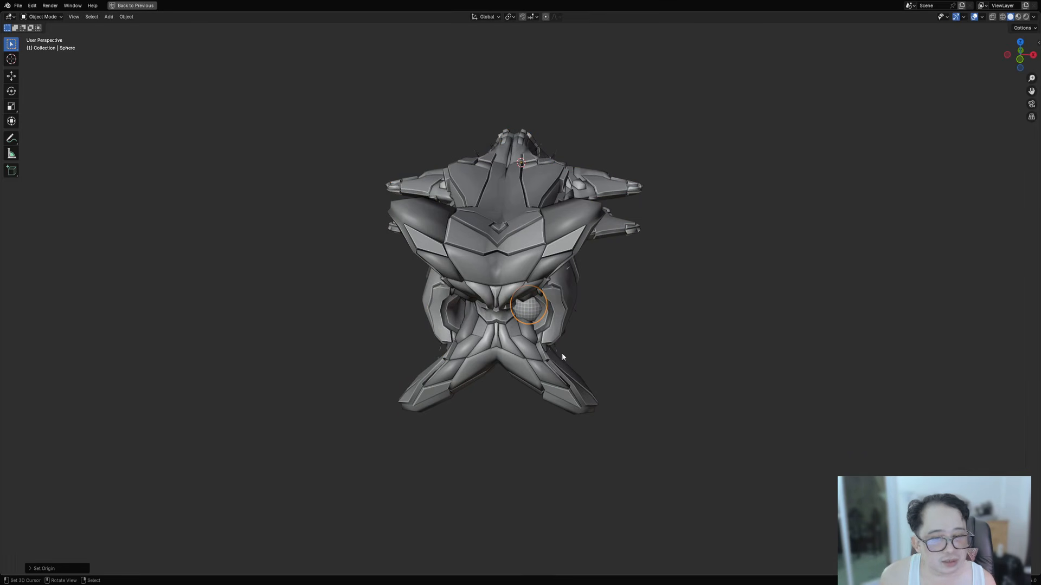
# - Auto Mirror the eye sphere to the opposite side of the starship's nose
pyautogui.scroll(5, 551, 339)
pyautogui.rightClick(520, 230)
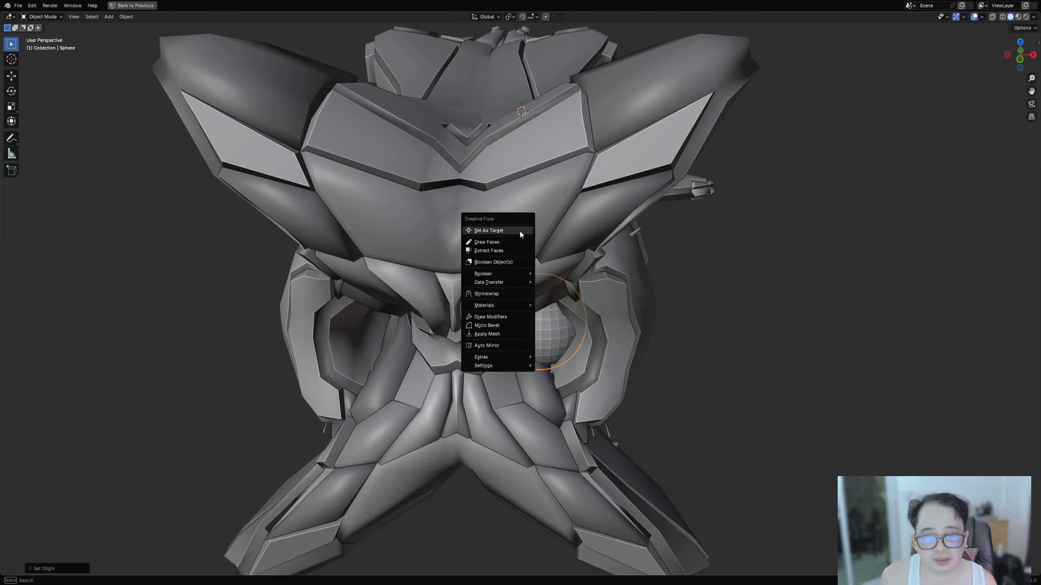
pyautogui.click(504, 343)
pyautogui.click(534, 347)
pyautogui.scroll(-5, 534, 346)
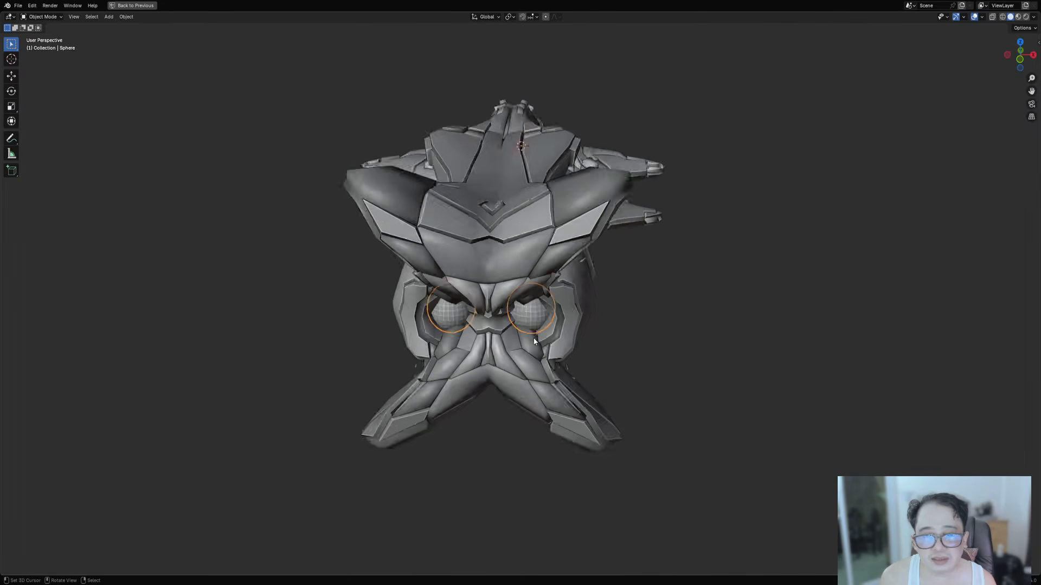
# - Apply Shade Smooth to the mirrored eye spheres in Object Mode
pyautogui.moveTo(534, 347); pyautogui.dragTo(629, 323, button='middle')
pyautogui.scroll(3, 527, 279)
pyautogui.press('Tab')
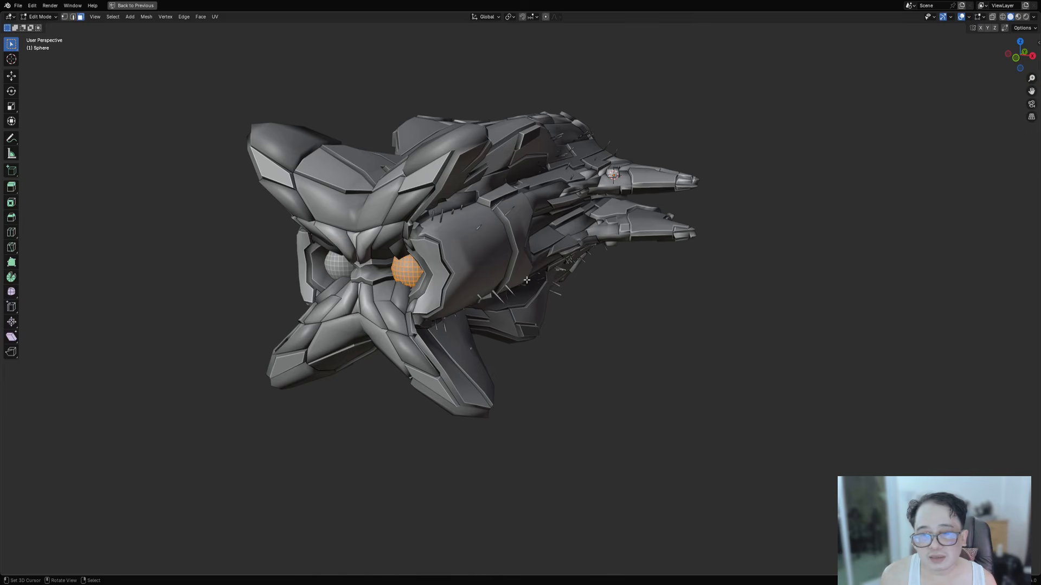
pyautogui.press('Tab')
pyautogui.rightClick(526, 280)
pyautogui.click(516, 248)
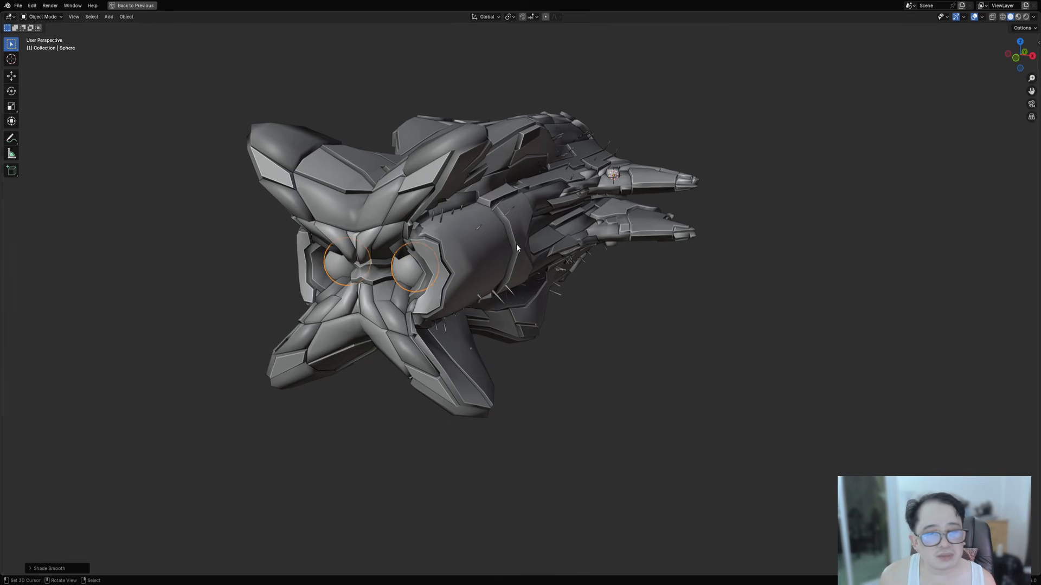
# - Add a material named emit to the eye spheres with Creative Flow
pyautogui.press('q')
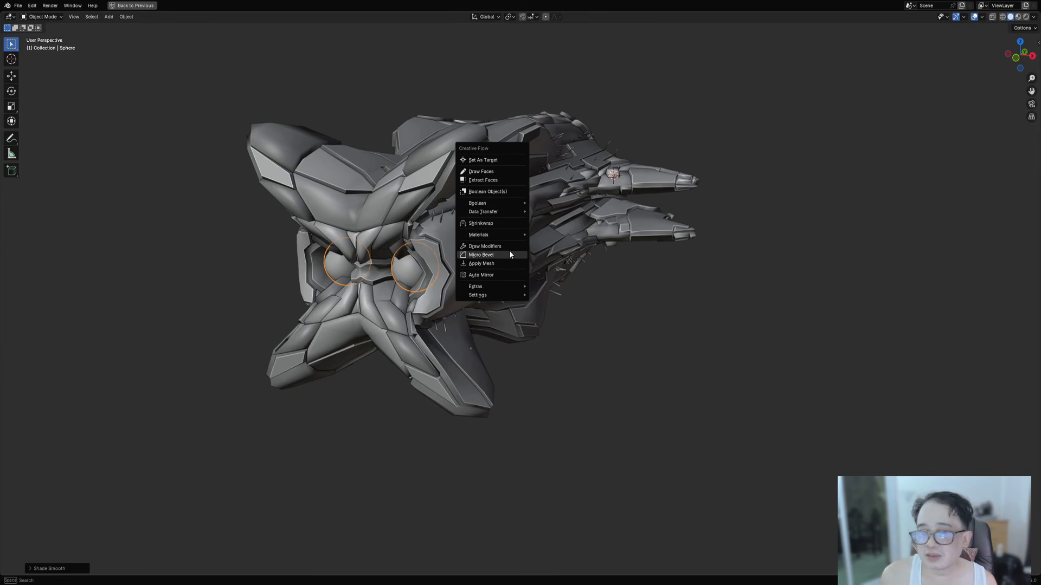
pyautogui.moveTo(503, 235)
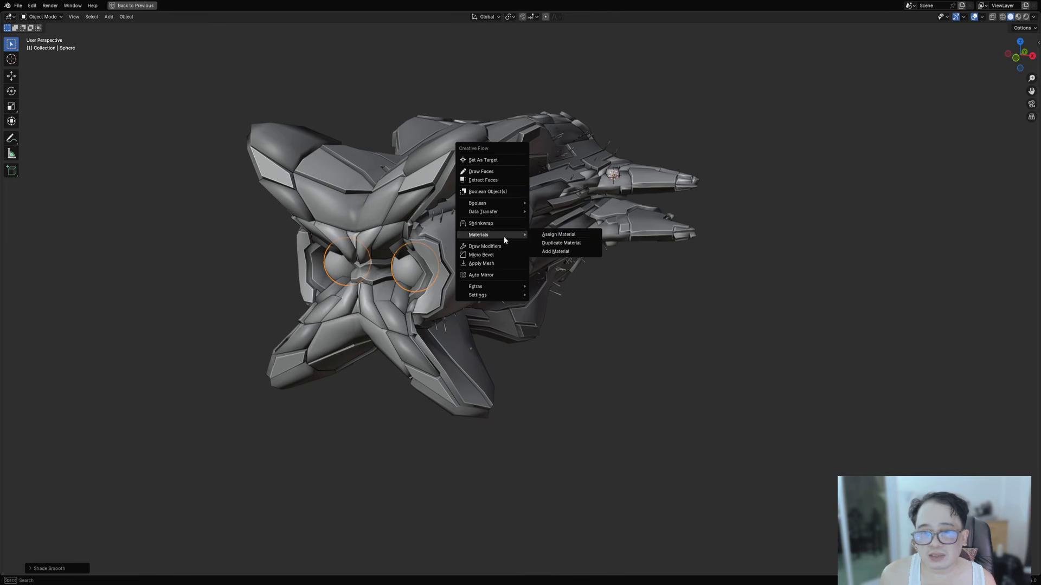
pyautogui.click(543, 250)
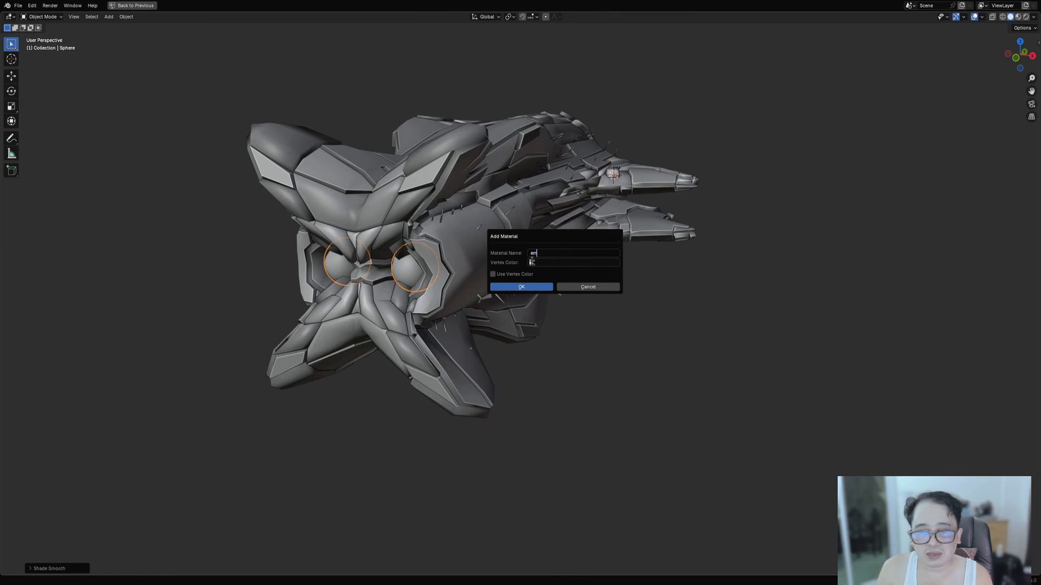
pyautogui.write('emit')
pyautogui.press('Return')
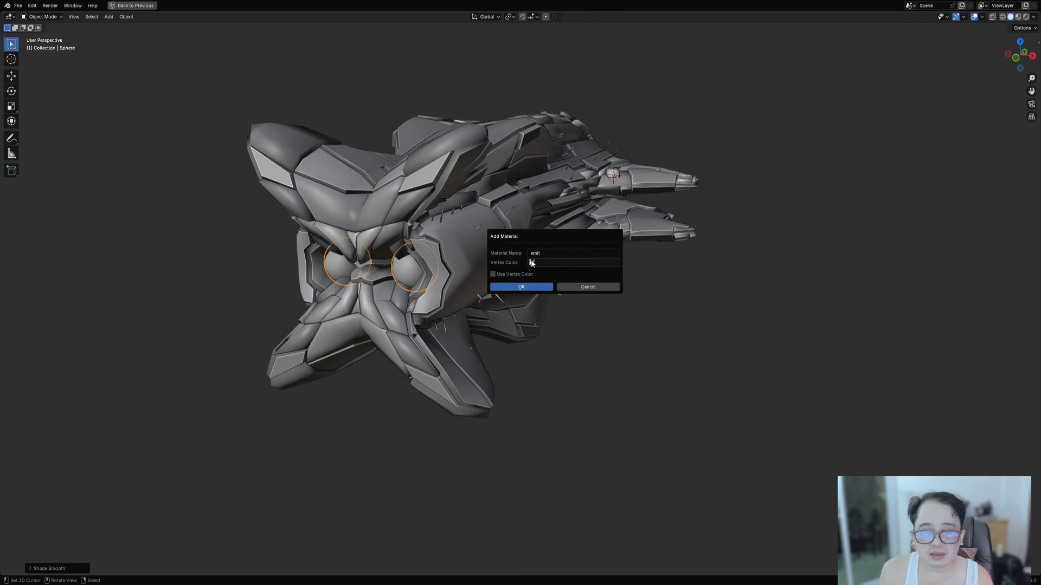
pyautogui.click(525, 287)
# - Restore the full layout, frame the emit material's nodes and delete the Principled BSDF node
pyautogui.hotkey('ctrl', 'space')
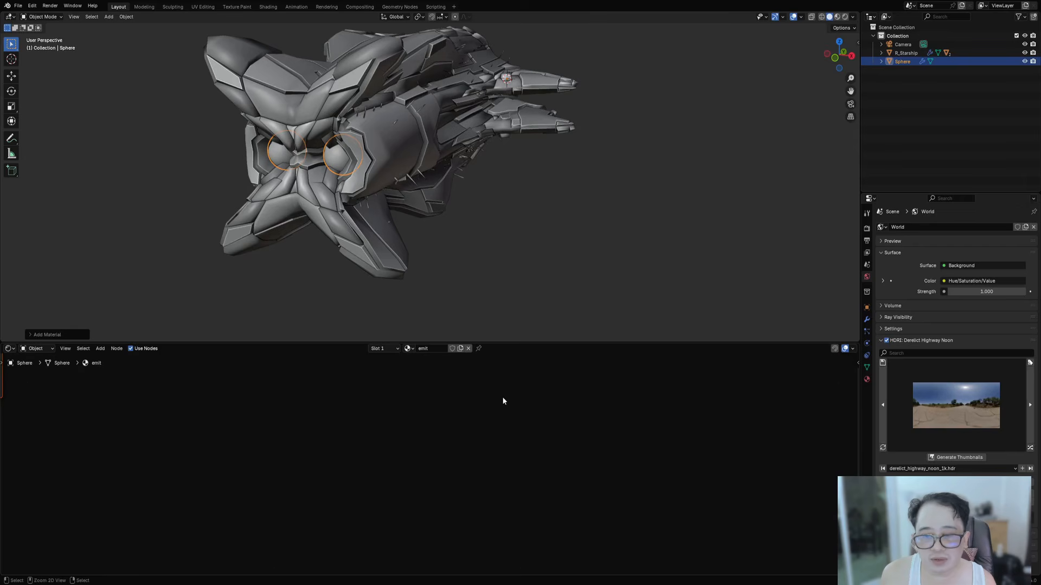
pyautogui.press('a')
pyautogui.press('KP_Decimal')
pyautogui.scroll(1, 460, 385)
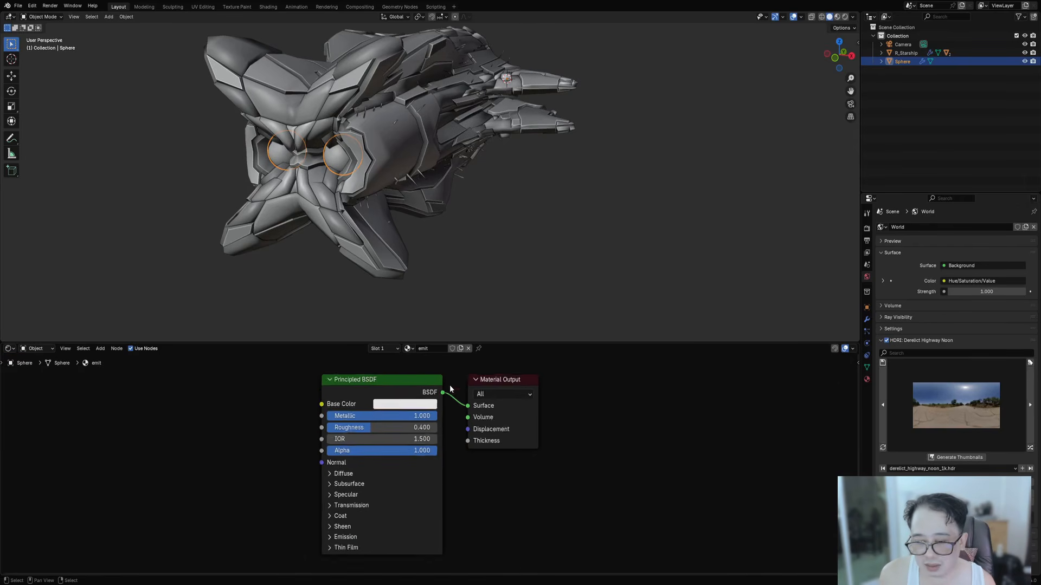
pyautogui.click(382, 381)
pyautogui.press('x')
# - Add an Emission shader node and connect it to the Material Output's Surface input
pyautogui.hotkey('shift', 'a')
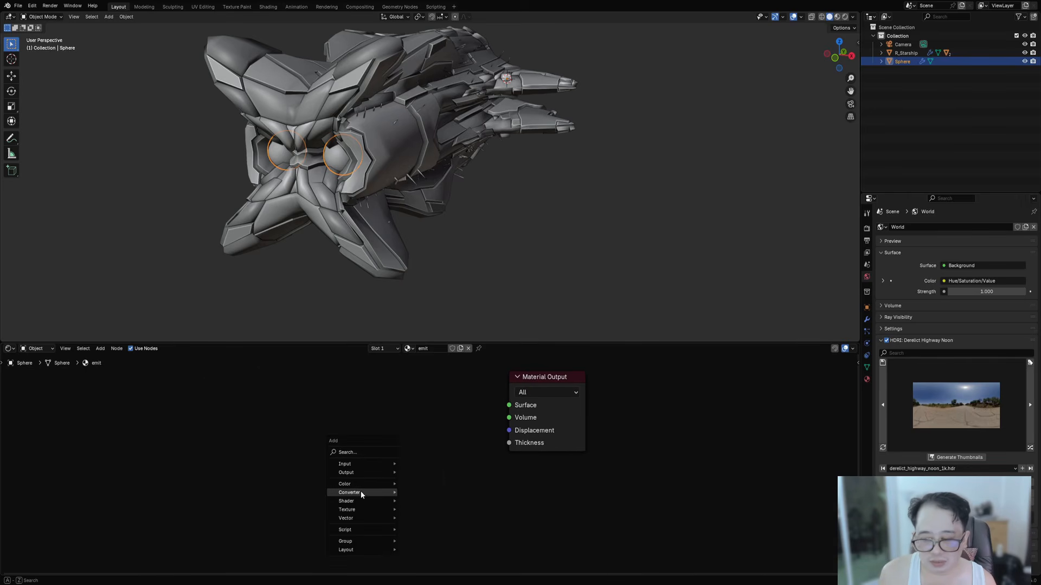
pyautogui.moveTo(357, 499)
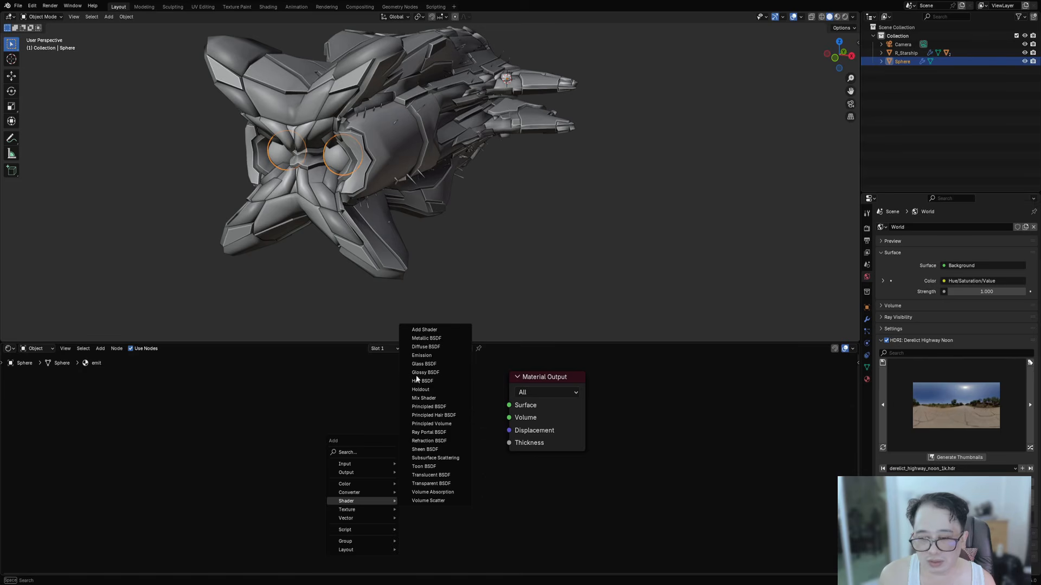
pyautogui.click(421, 355)
pyautogui.click(414, 393)
pyautogui.moveTo(490, 409); pyautogui.dragTo(509, 405)
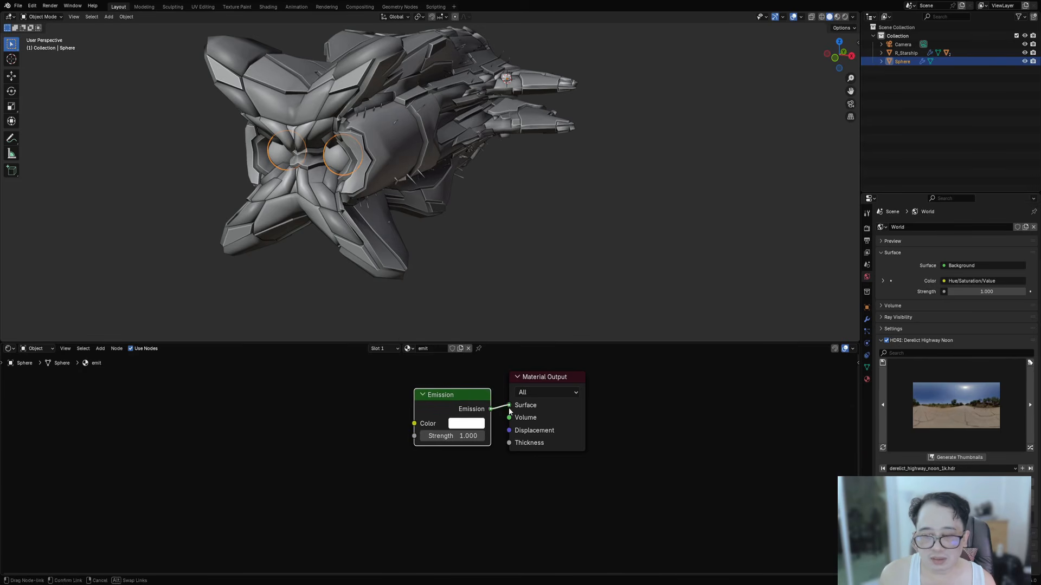
# - Switch the viewport to rendered shading and set the Emission strength to 50
pyautogui.press('z')
pyautogui.click(457, 113)
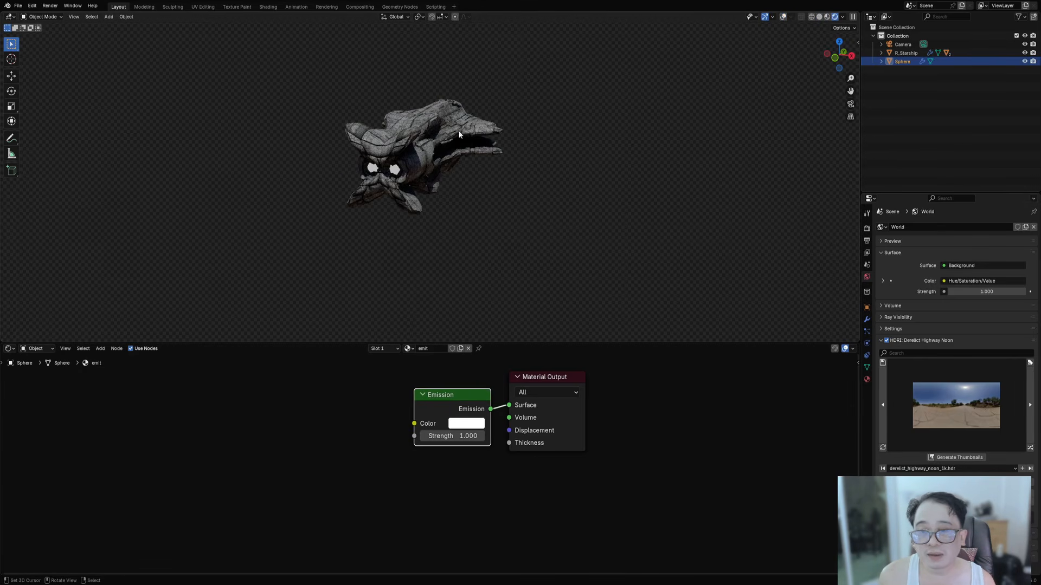
pyautogui.click(460, 437)
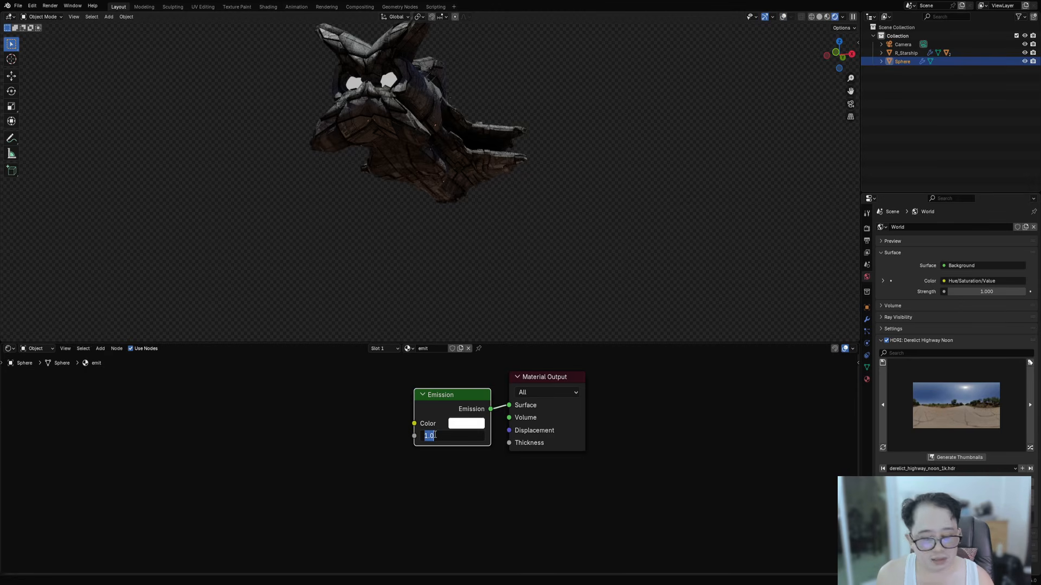
pyautogui.write('50')
pyautogui.press('Return')
# - Set the Emission color to orange-red and check the glowing eyes in an enlarged viewport
pyautogui.click(464, 425)
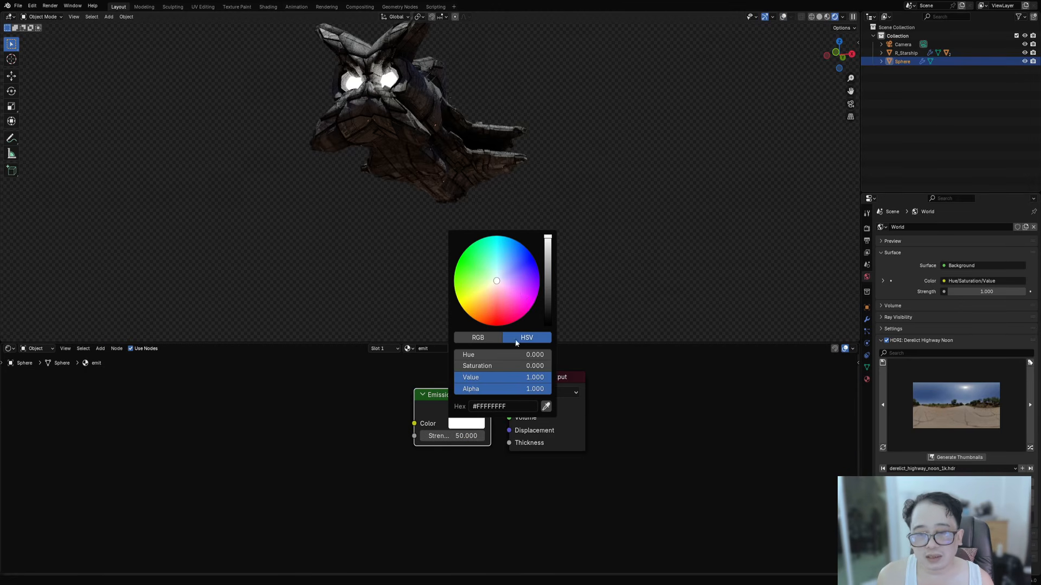
pyautogui.click(485, 315)
pyautogui.moveTo(484, 300); pyautogui.dragTo(492, 316)
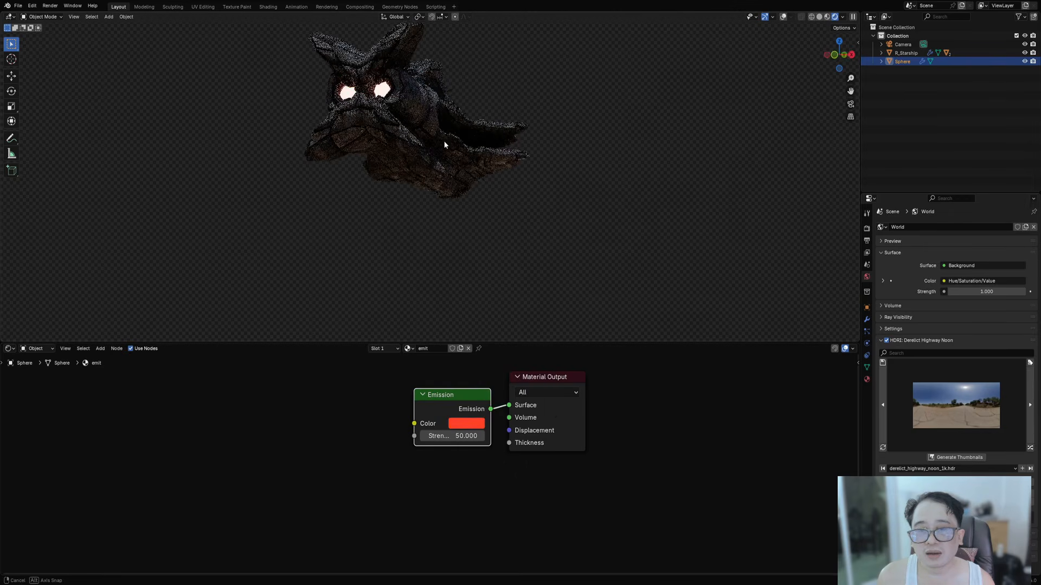
pyautogui.moveTo(444, 141); pyautogui.dragTo(558, 207, button='middle')
pyautogui.scroll(1, 536, 201)
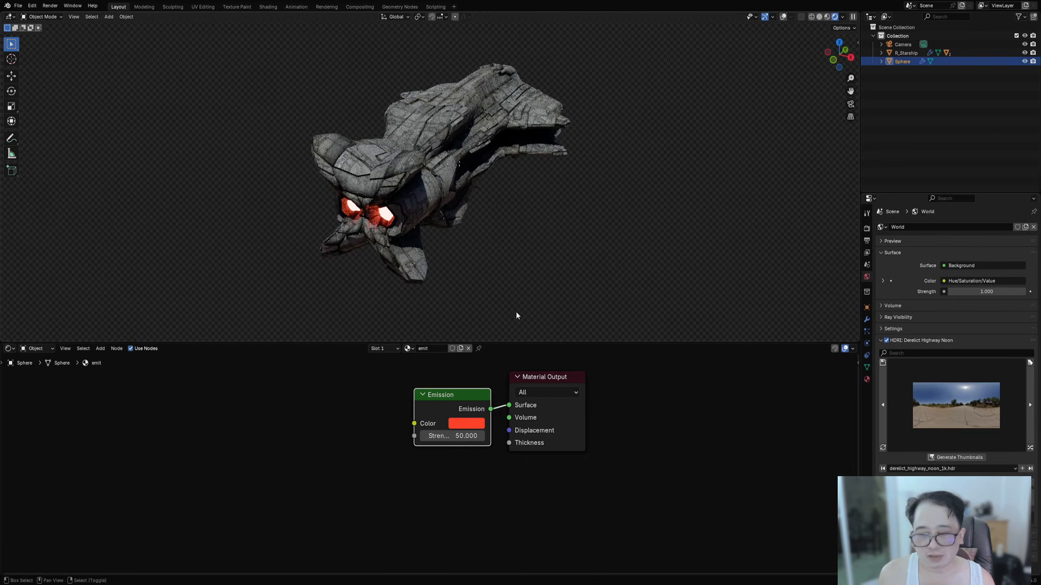
pyautogui.moveTo(517, 342); pyautogui.dragTo(506, 566)
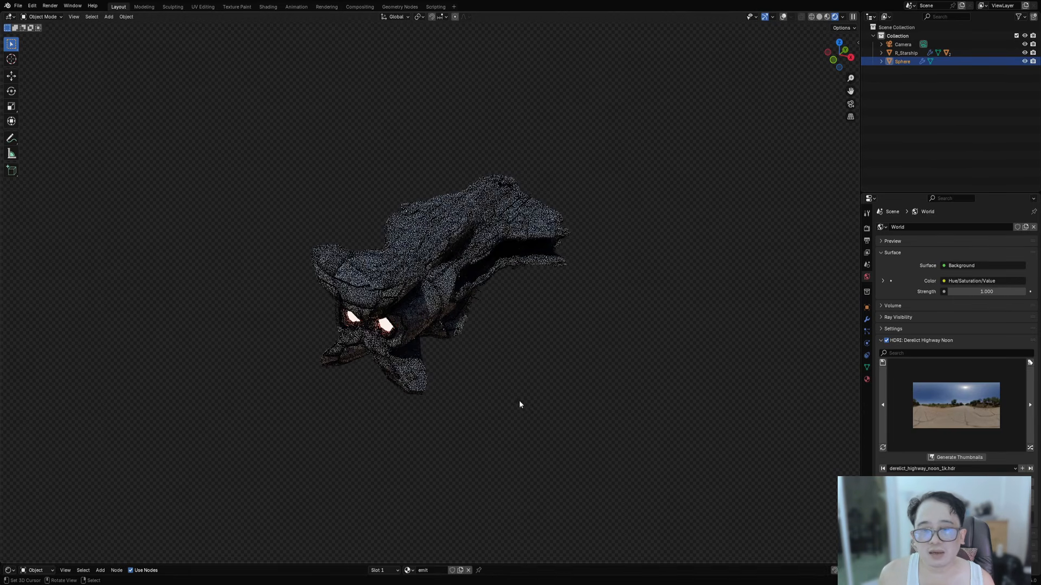
pyautogui.moveTo(518, 404)
pyautogui.mouseDown(button='middle')
pyautogui.moveTo(485, 357)
pyautogui.moveTo(502, 304)
pyautogui.mouseUp(button='middle')
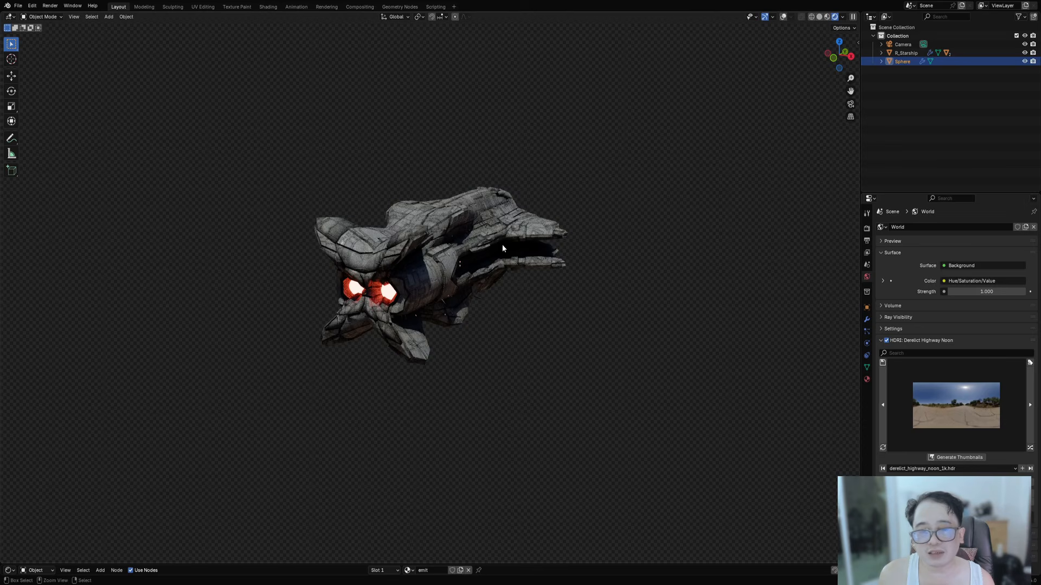
# - Return the viewport to solid shading and save the file
pyautogui.press('z')
pyautogui.click(545, 244)
pyautogui.hotkey('ctrl', 's')
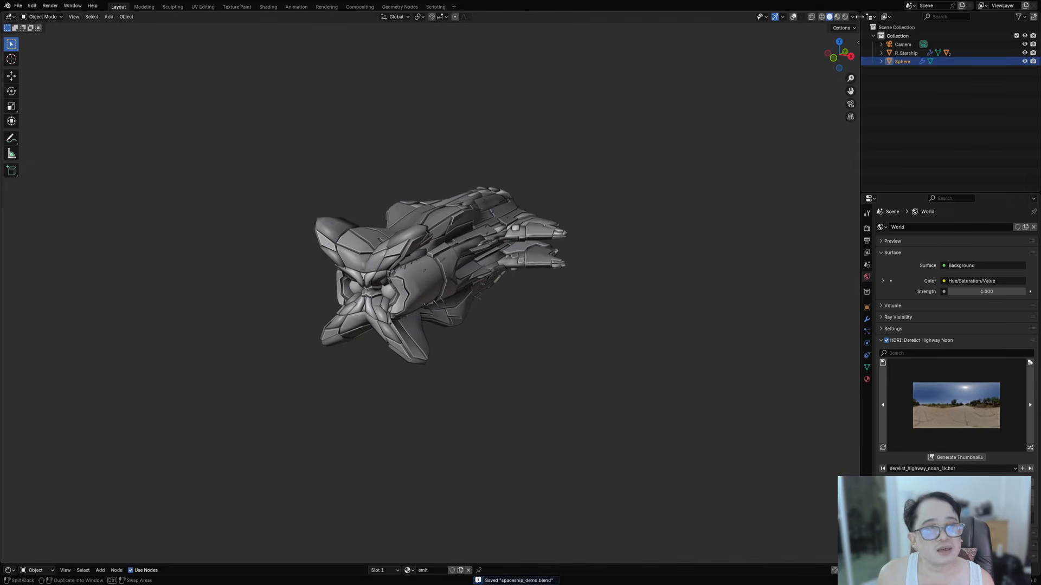
# - Enlarge the node editor area, switch it to the Compositor and maximize it to show the full node tree
pyautogui.moveTo(512, 563); pyautogui.dragTo(520, 361)
pyautogui.click(866, 241)
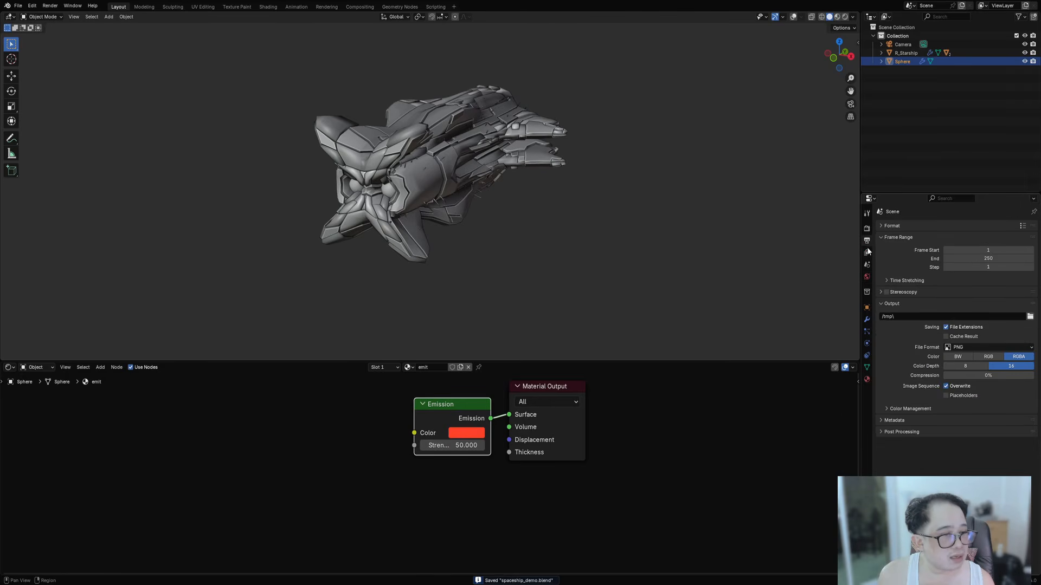
pyautogui.click(867, 253)
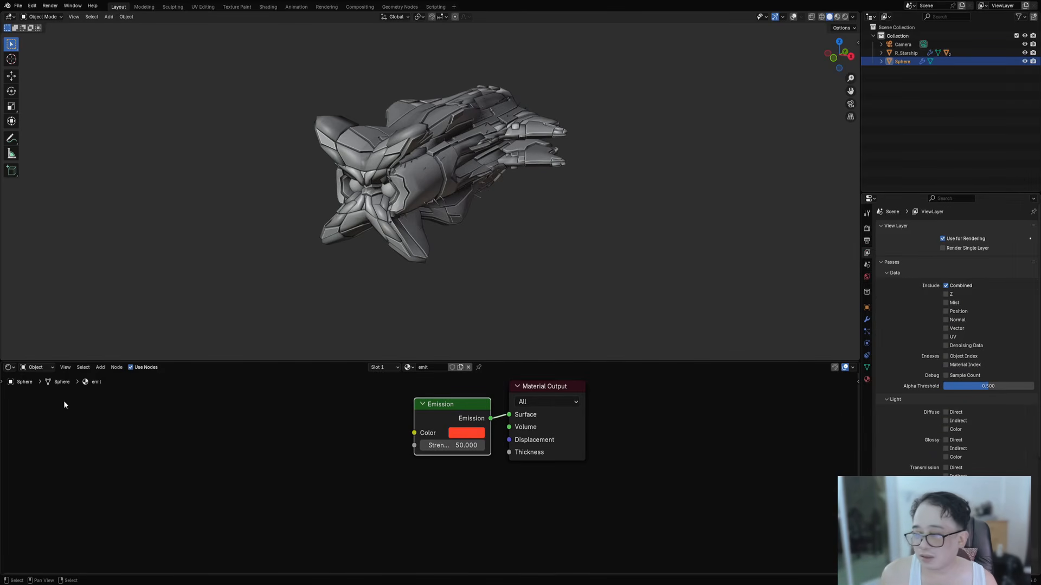
pyautogui.click(9, 367)
pyautogui.click(27, 410)
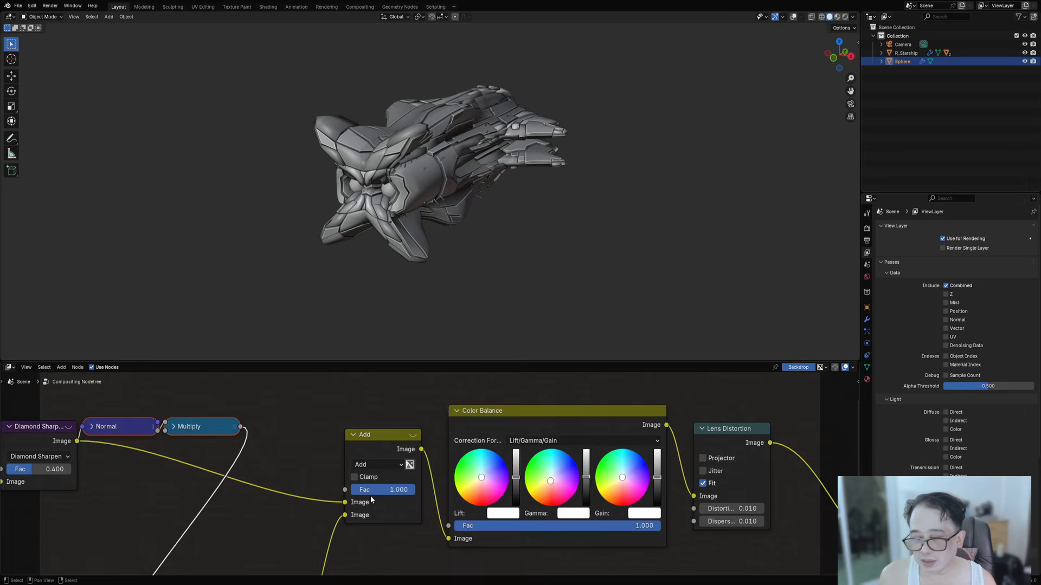
pyautogui.scroll(-4, 409, 498)
pyautogui.hotkey('ctrl', 'space')
pyautogui.scroll(8, 391, 489)
# - Delete the Normal and Multiply nodes while keeping Diamond Sharpen linked to Map Range
pyautogui.click(369, 253)
pyautogui.click(303, 265)
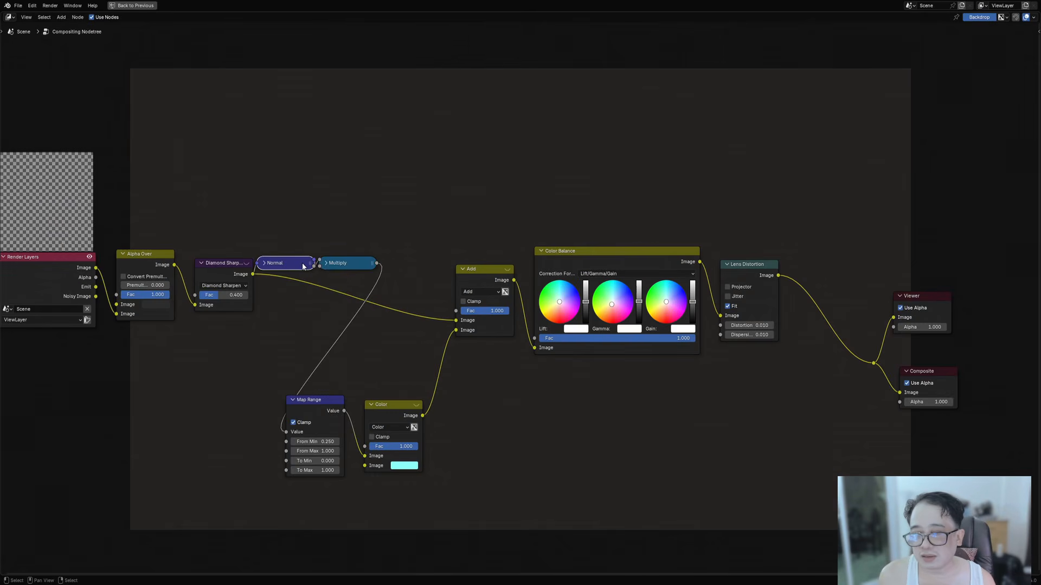
pyautogui.press('x')
pyautogui.hotkey('ctrl', 'z')
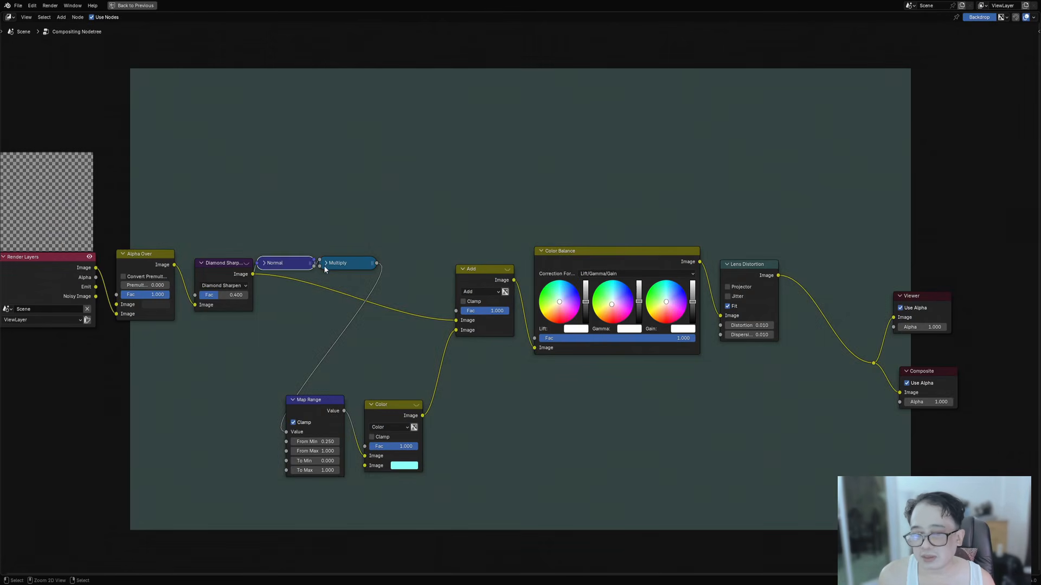
pyautogui.hotkey('ctrl', 'x')
pyautogui.click(335, 266)
pyautogui.hotkey('ctrl', 'x')
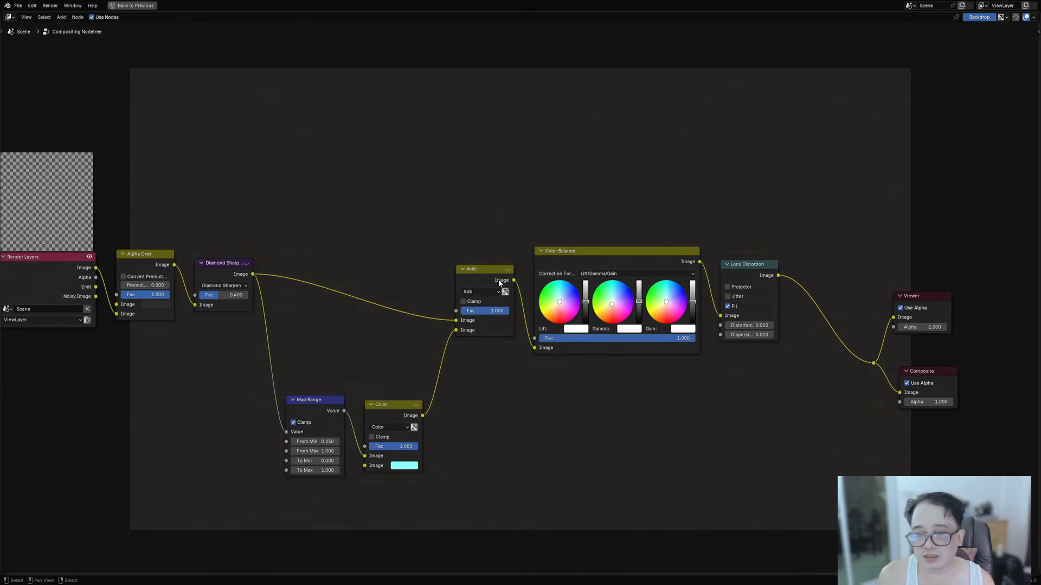
# - Duplicate the Add node in front of Color Balance and add a Glare node above the chain
pyautogui.hotkey('shift', 'd')
pyautogui.click(548, 285)
pyautogui.hotkey('shift', 'a')
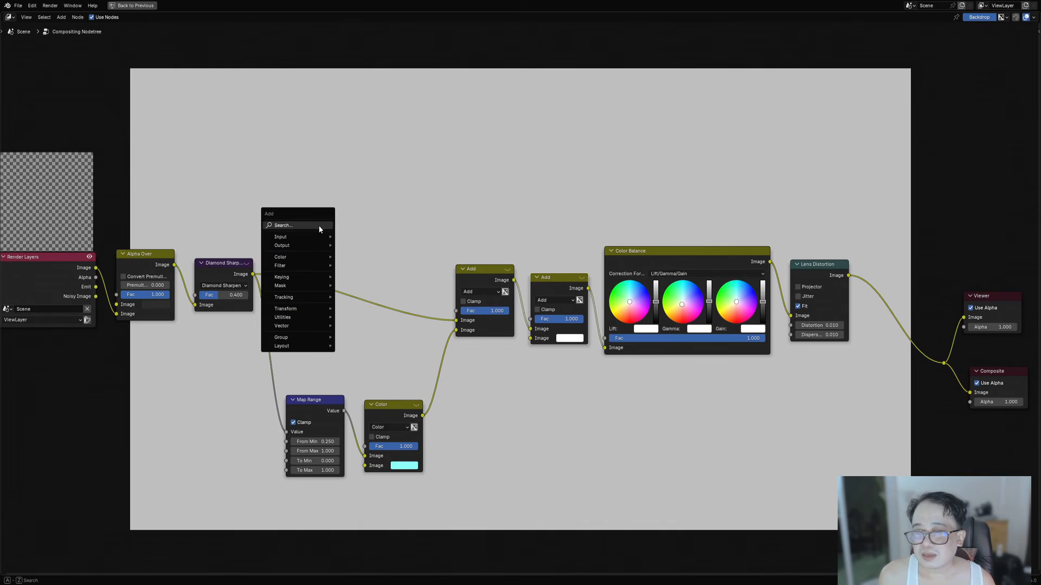
pyautogui.click(312, 227)
pyautogui.write('g')
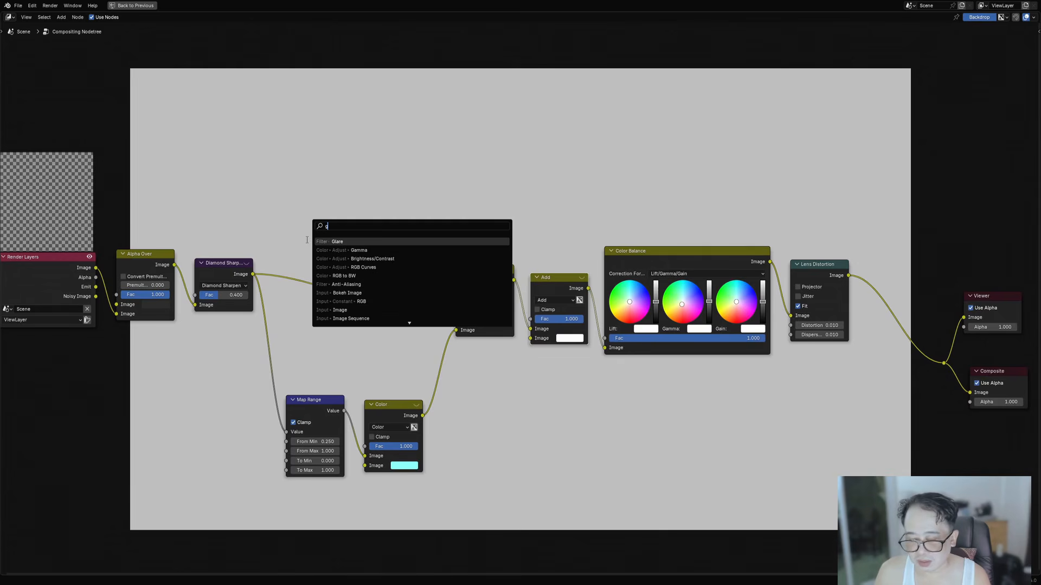
pyautogui.write('lare')
pyautogui.press('Return')
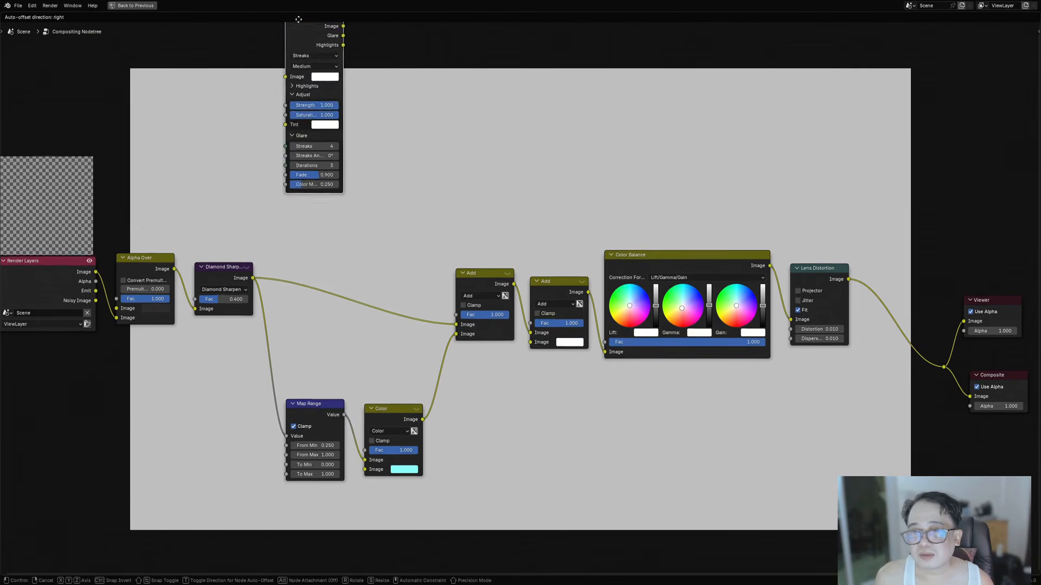
pyautogui.click(337, 82)
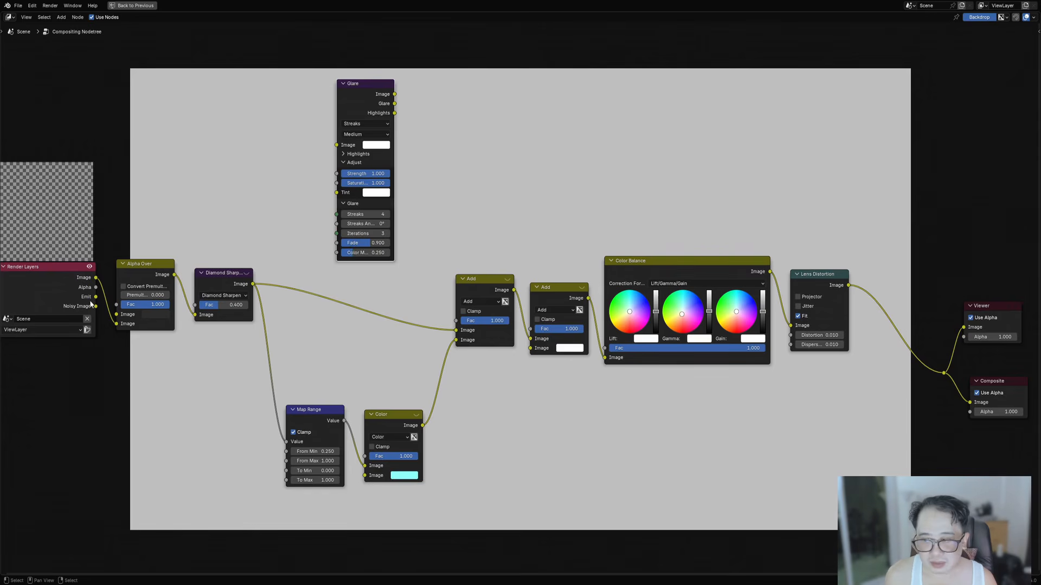
# - Link the Emit pass through the Glare node's Glare output into the second Add node, and set the glare threshold to 0.25
pyautogui.moveTo(95, 296); pyautogui.dragTo(337, 144)
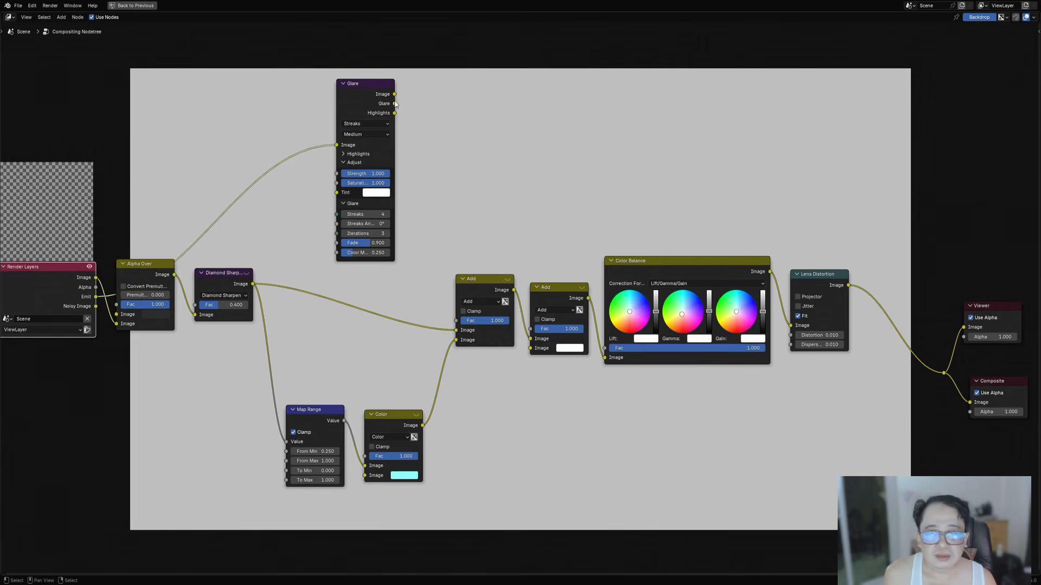
pyautogui.moveTo(394, 104); pyautogui.dragTo(530, 348)
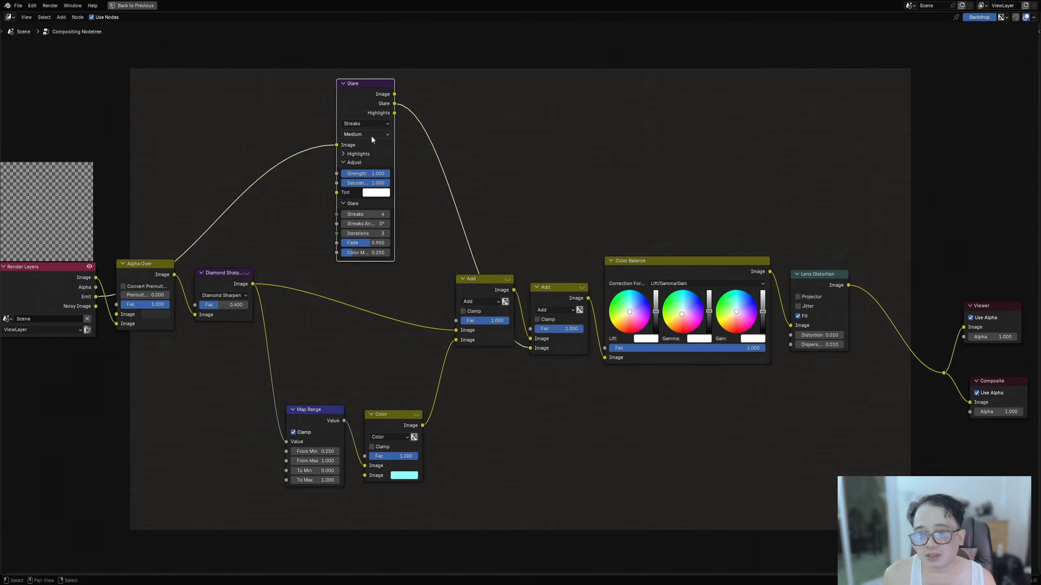
pyautogui.click(366, 154)
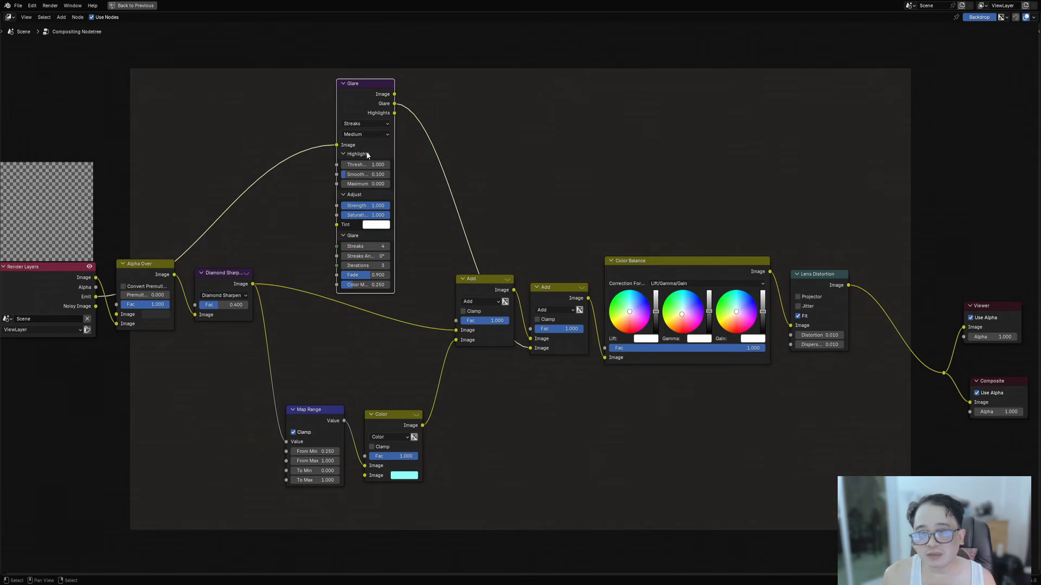
pyautogui.doubleClick(370, 166)
pyautogui.write('.25')
pyautogui.press('Return')
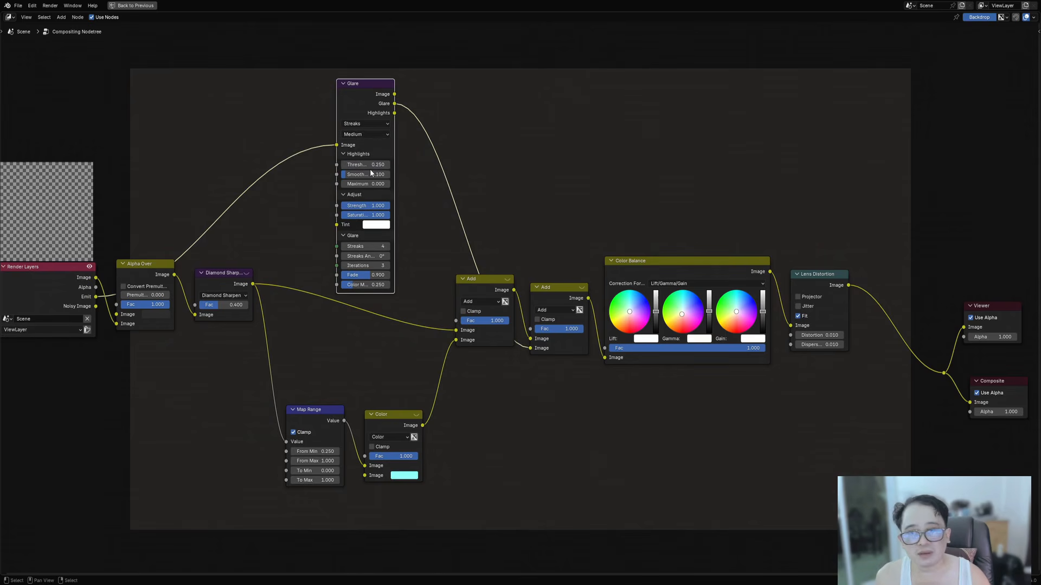
# - Restore the split layout, switch the viewport to rendered shading and set its compositor to Always
pyautogui.hotkey('ctrl', 'space')
pyautogui.press('z')
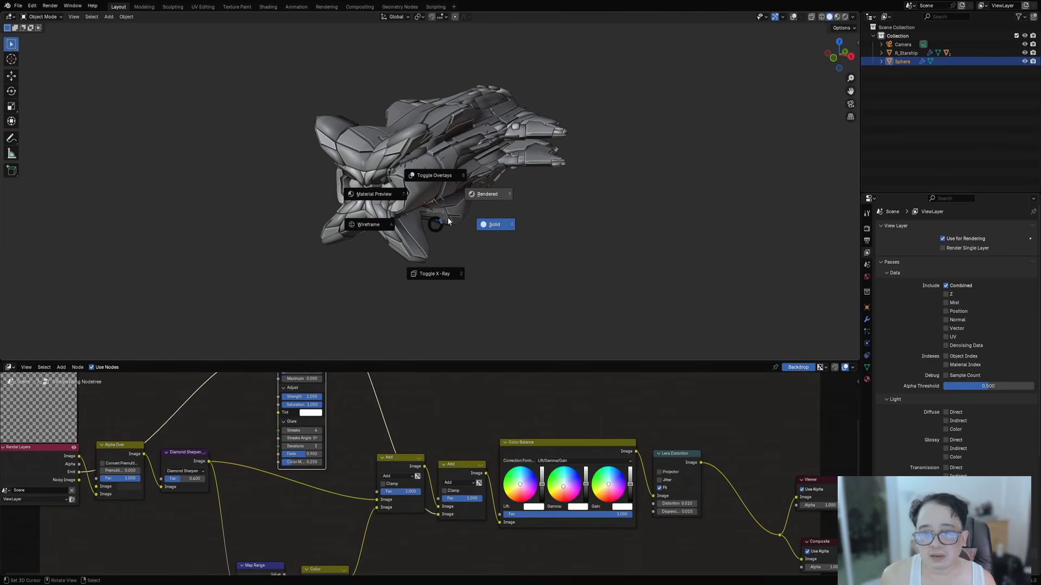
pyautogui.click(474, 197)
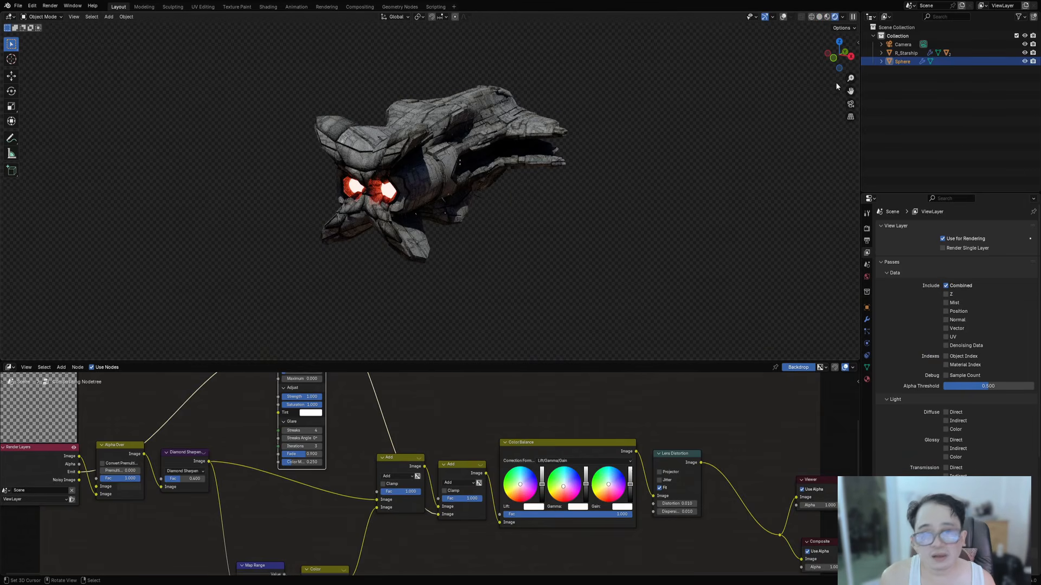
pyautogui.click(842, 17)
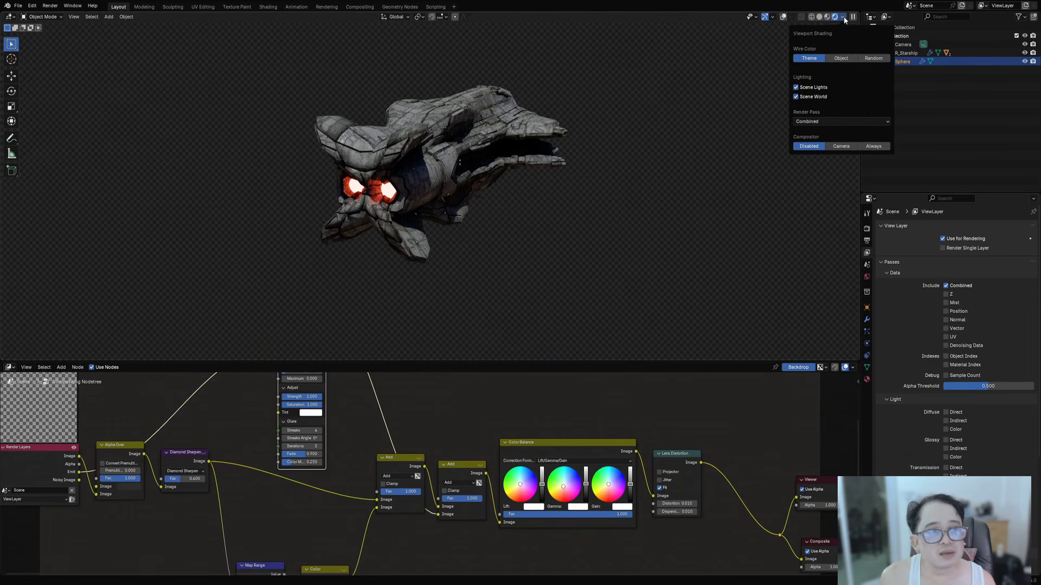
pyautogui.click(872, 146)
# - View the ship from another side, return the viewport to solid shading and save the file
pyautogui.moveTo(423, 213); pyautogui.dragTo(566, 205, button='middle')
pyautogui.press('z')
pyautogui.click(554, 202)
pyautogui.scroll(2, 567, 205)
pyautogui.hotkey('ctrl', 's')
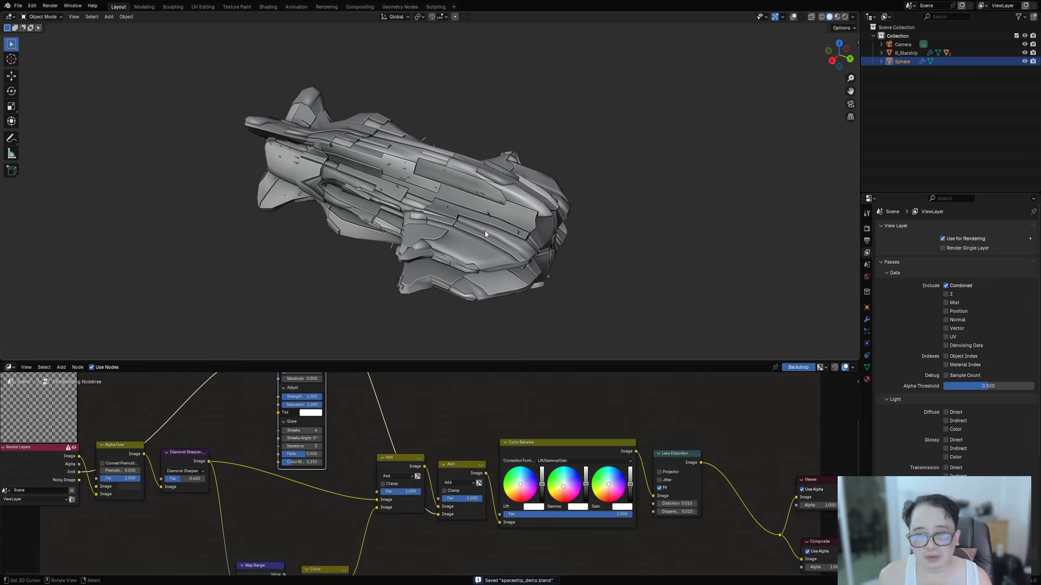
# - Try the Fog Glow glare type in rendered shading, and return to Streaks and solid shading
pyautogui.moveTo(485, 234); pyautogui.dragTo(574, 193, button='middle')
pyautogui.moveTo(330, 451); pyautogui.dragTo(412, 489, button='middle')
pyautogui.scroll(2, 412, 488)
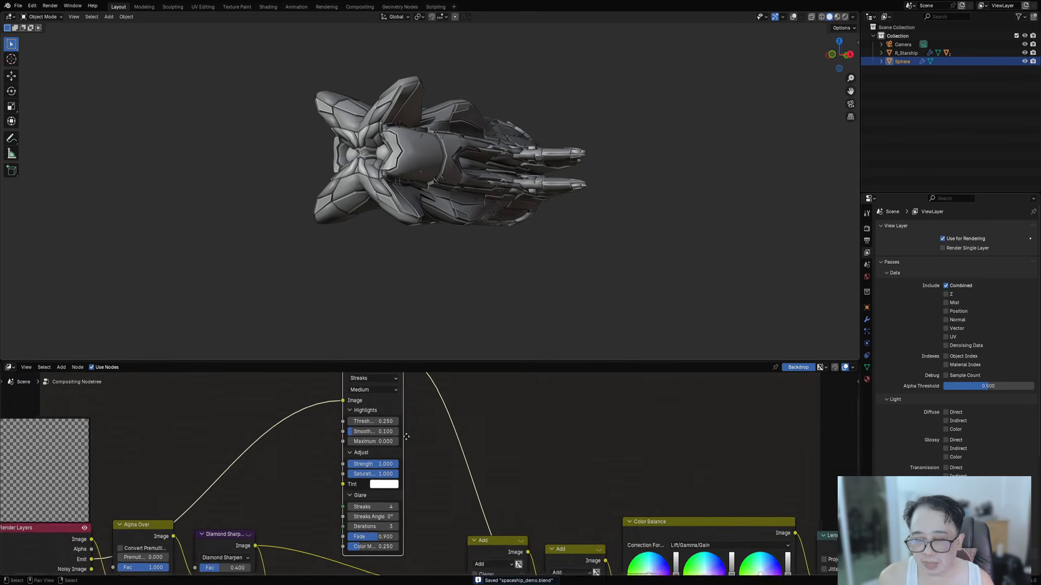
pyautogui.moveTo(406, 436); pyautogui.dragTo(412, 493, button='middle')
pyautogui.press('z')
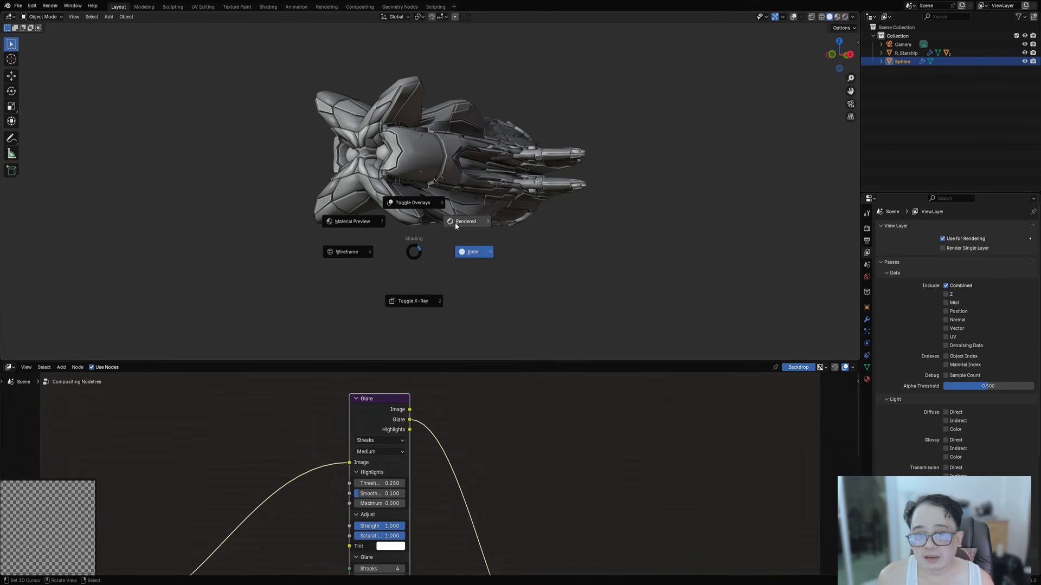
pyautogui.click(455, 223)
pyautogui.keyDown('ctrl'); pyautogui.scroll(-2, 393, 441); pyautogui.keyUp('ctrl')
pyautogui.keyDown('ctrl'); pyautogui.scroll(2, 392, 440); pyautogui.keyUp('ctrl')
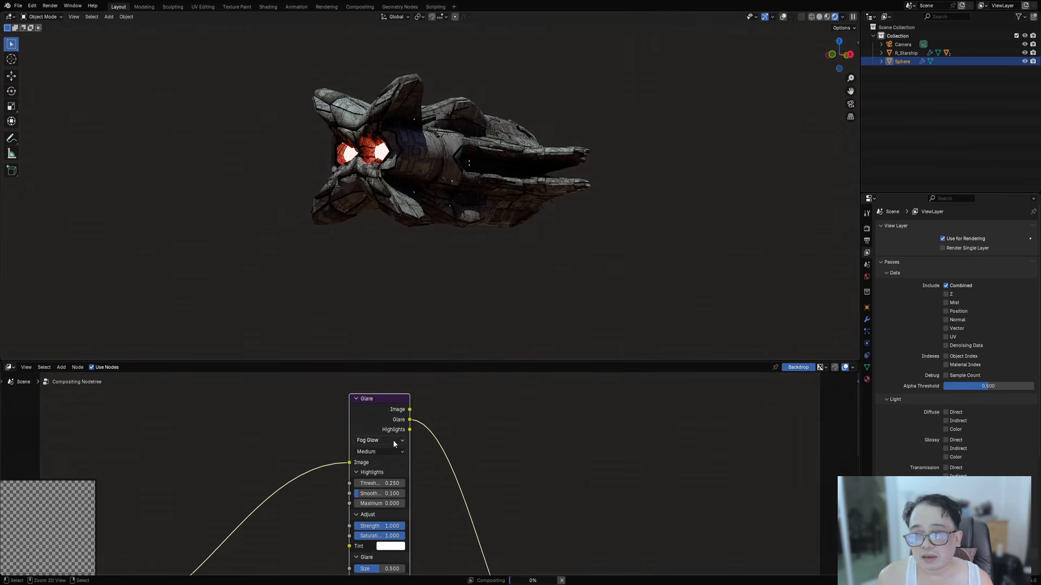
pyautogui.press('z')
pyautogui.click(562, 180)
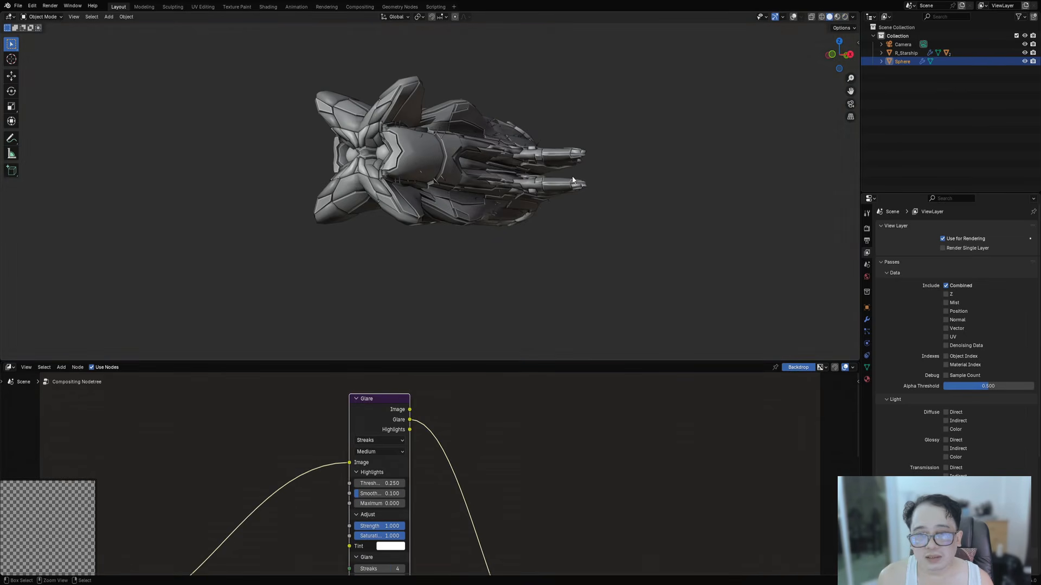
# - Save the file and render an image from the camera view
pyautogui.hotkey('ctrl', 's')
pyautogui.press('KP_0')
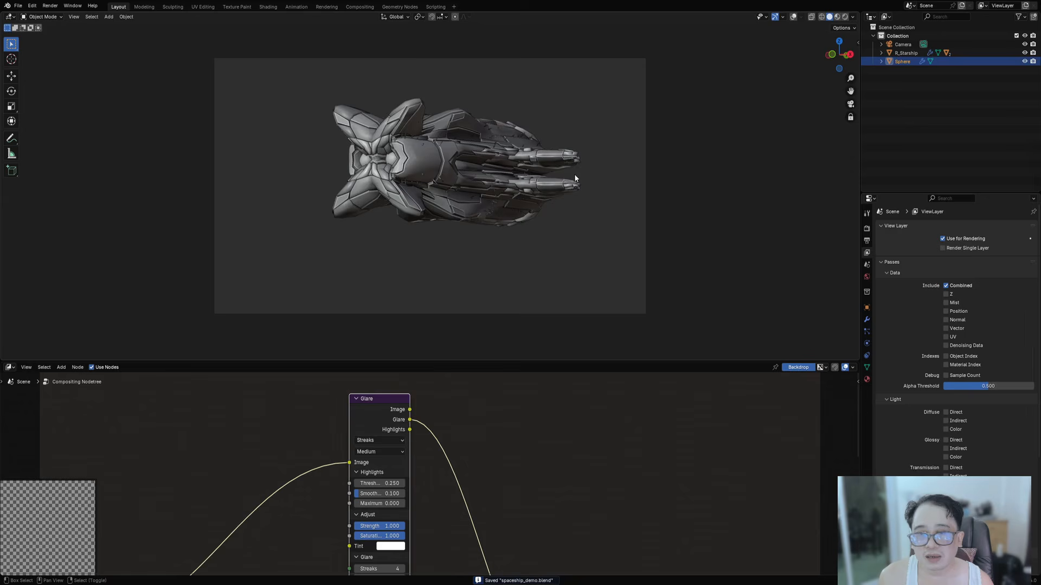
pyautogui.press('F12')
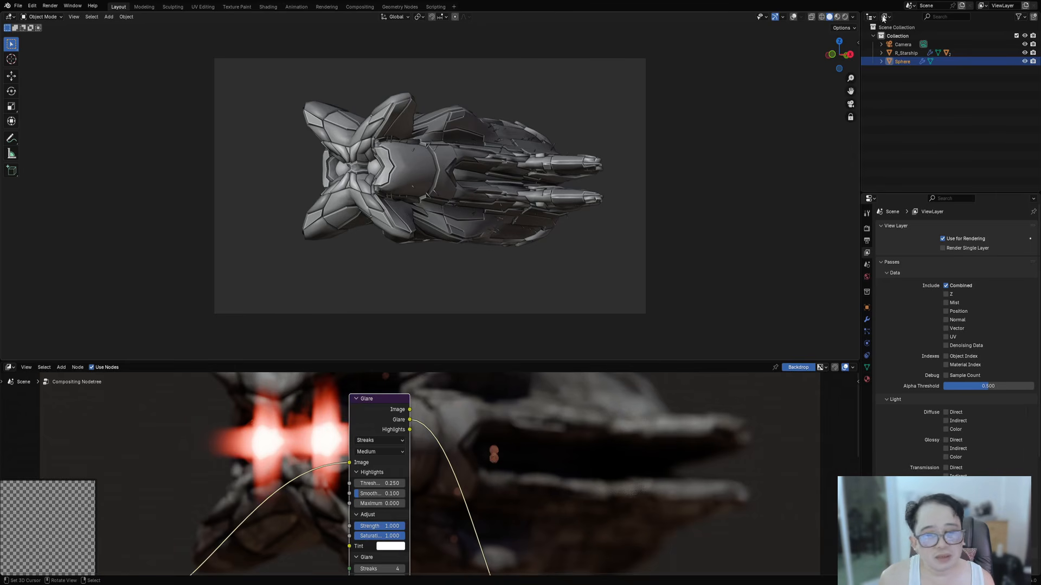
# - Preview the camera view in rendered shading from a slightly higher angle and leave the camera view
pyautogui.press('z')
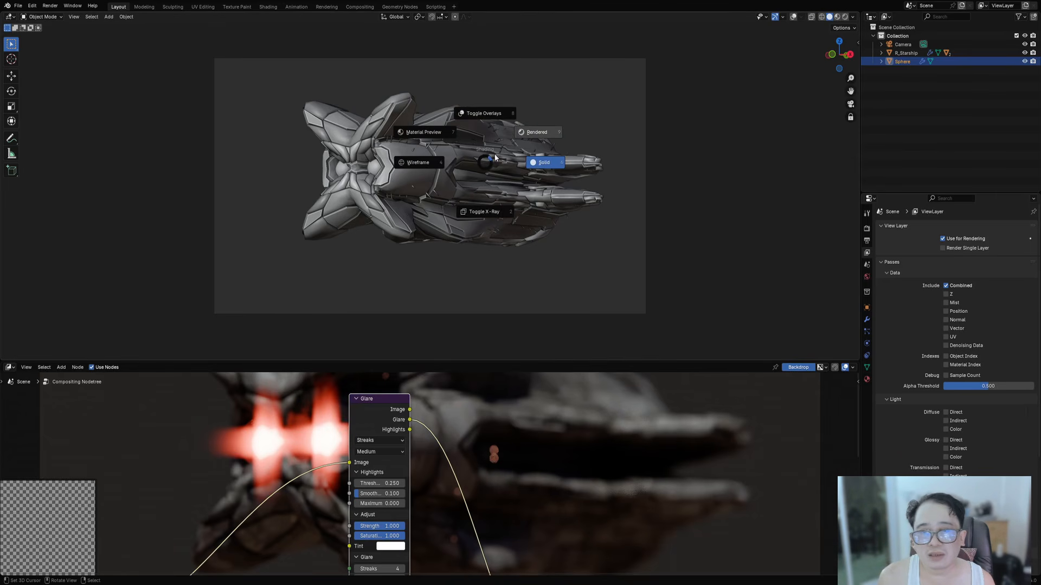
pyautogui.click(523, 137)
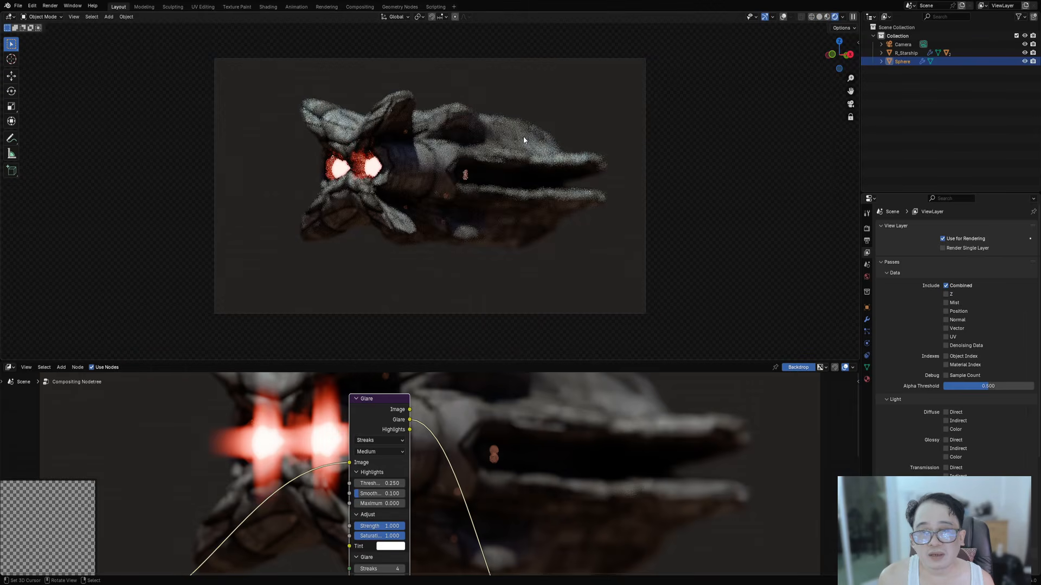
pyautogui.moveTo(523, 143)
pyautogui.mouseDown(button='middle')
pyautogui.moveTo(523, 164)
pyautogui.moveTo(522, 149)
pyautogui.mouseUp(button='middle')
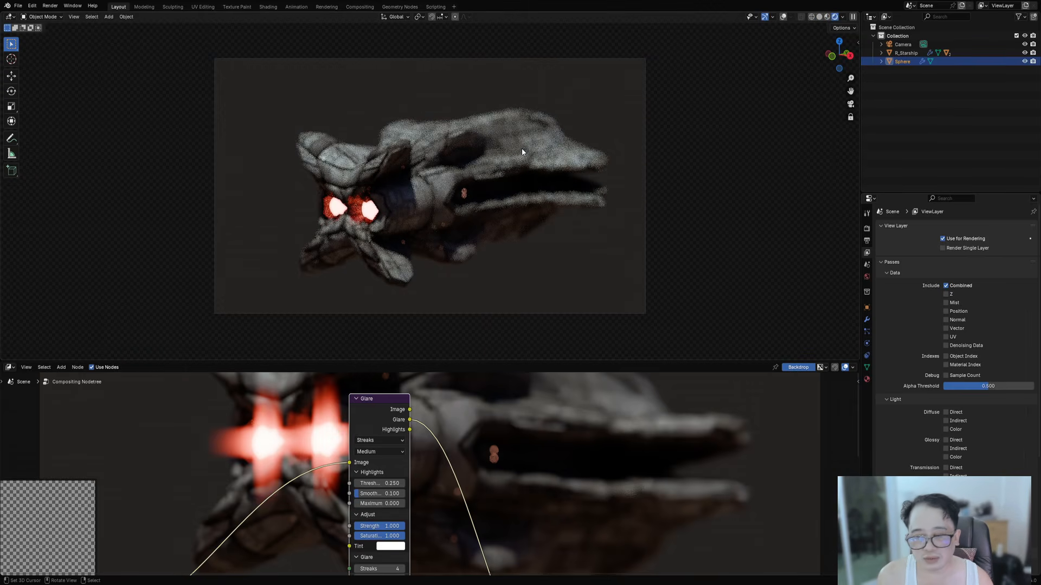
pyautogui.press('KP_0')
pyautogui.press('KP_0')
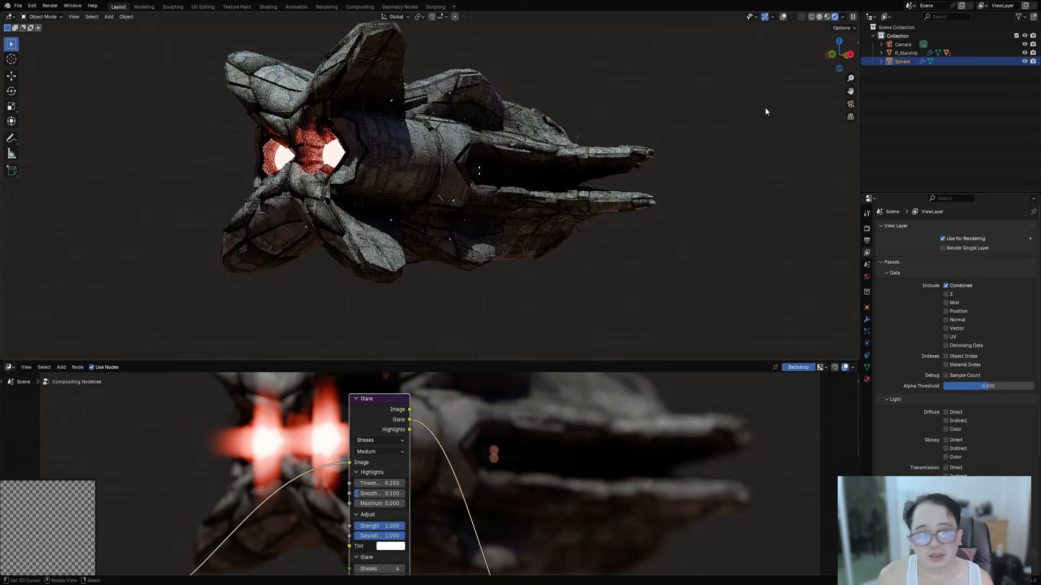
# - Compare the Camera and Always options of the viewport compositor and keep Always
pyautogui.click(843, 17)
pyautogui.click(842, 146)
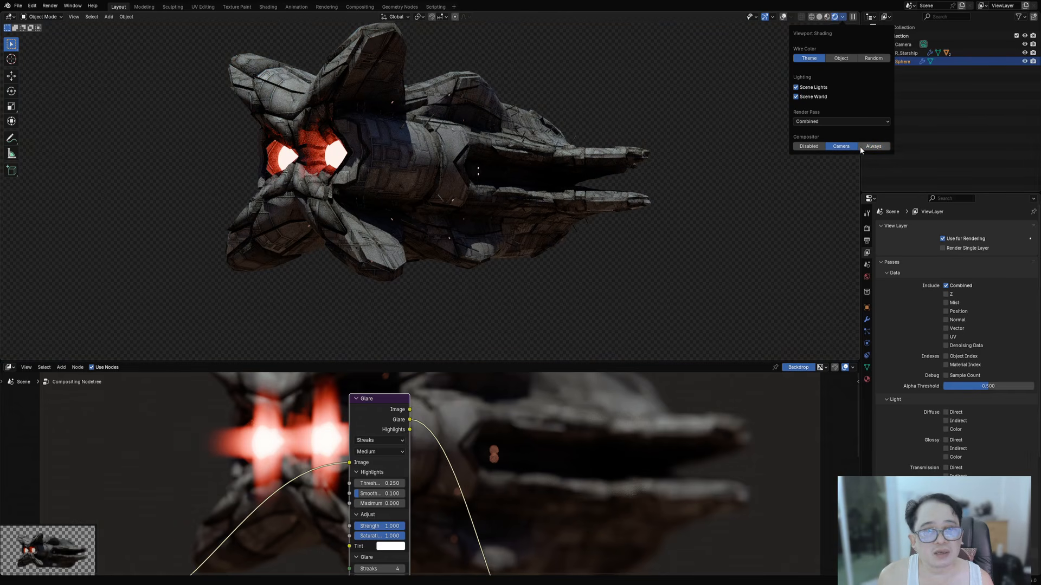
pyautogui.click(863, 147)
pyautogui.click(844, 148)
pyautogui.click(868, 148)
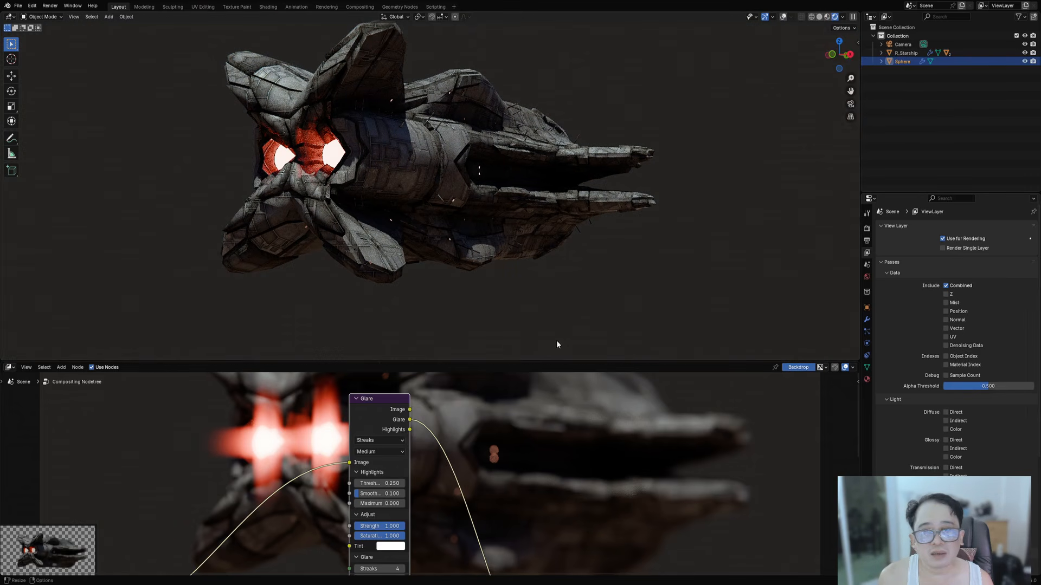
# - Compare the Ghosts and Simple Star glare types on the eyes and set the Glare node to Bloom
pyautogui.scroll(-10, 390, 474)
pyautogui.moveTo(512, 138); pyautogui.dragTo(489, 187, button='middle')
pyautogui.keyDown('ctrl'); pyautogui.moveTo(491, 172); pyautogui.dragTo(492, 253, button='middle'); pyautogui.keyUp('ctrl')
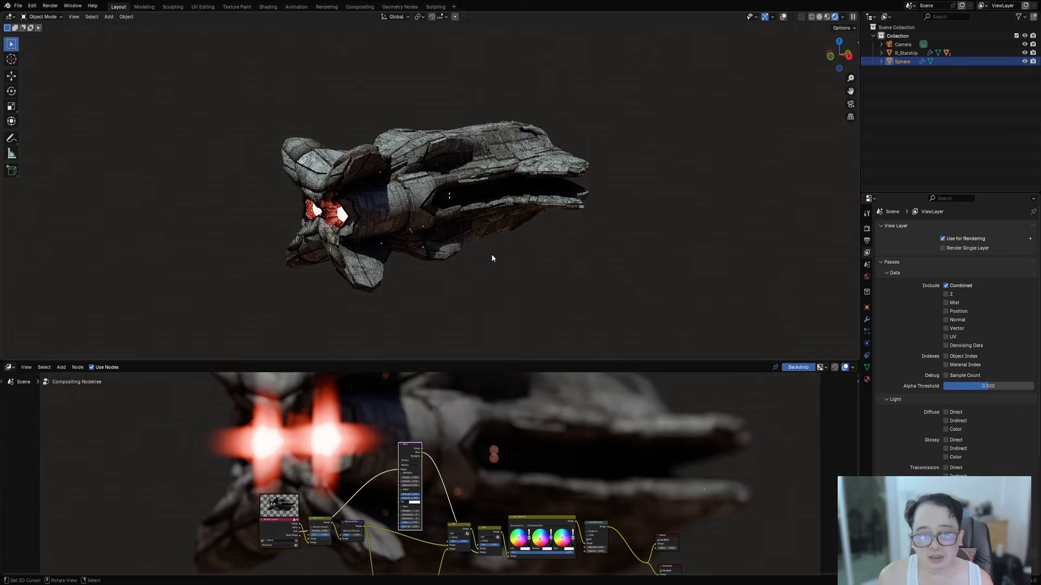
pyautogui.scroll(4, 433, 515)
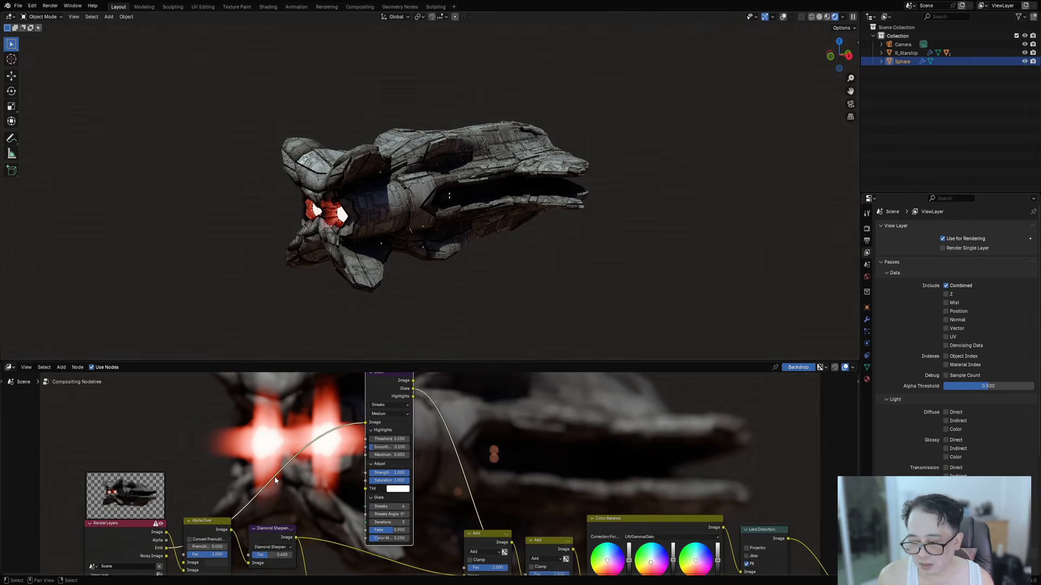
pyautogui.moveTo(452, 260); pyautogui.dragTo(428, 233, button='middle')
pyautogui.click(392, 403)
pyautogui.click(391, 405)
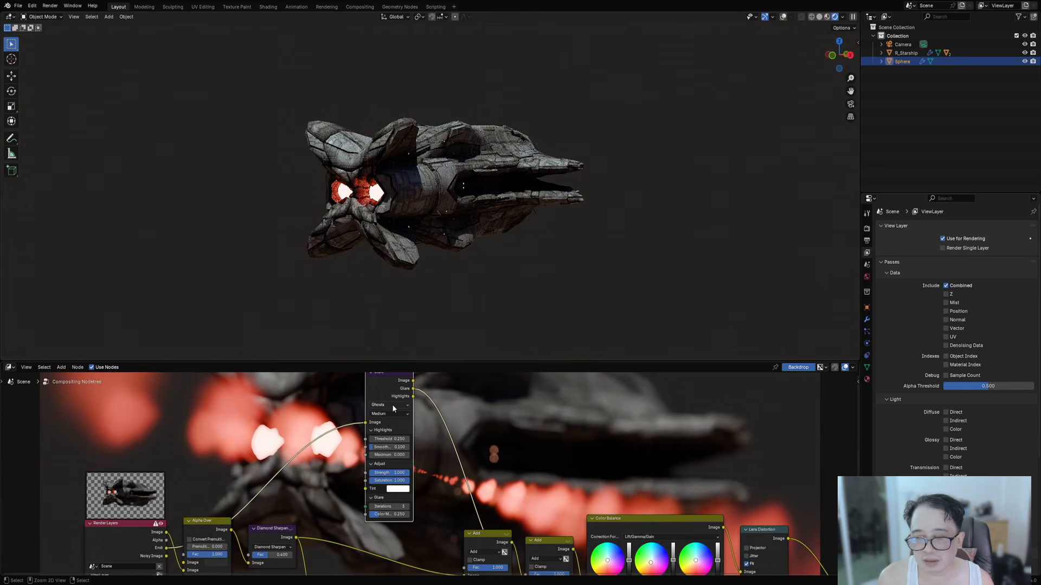
pyautogui.keyDown('ctrl'); pyautogui.scroll(1, 392, 405); pyautogui.keyUp('ctrl')
pyautogui.keyDown('ctrl'); pyautogui.scroll(1, 392, 404); pyautogui.keyUp('ctrl')
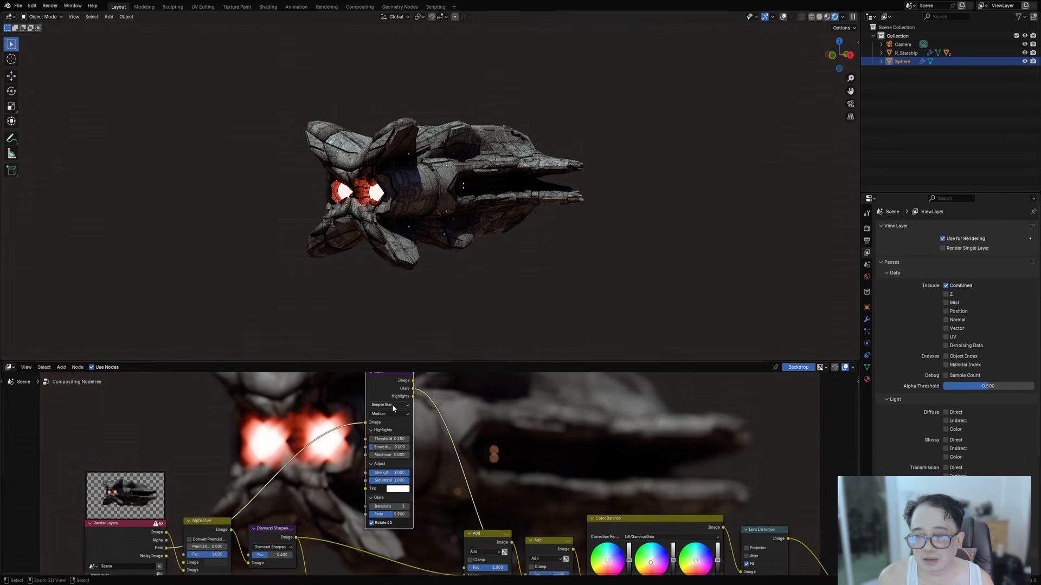
pyautogui.keyDown('ctrl'); pyautogui.scroll(-1, 391, 404); pyautogui.keyUp('ctrl')
# - Save the file in Solid shading, then show the starship's front with its glowing eyes in Material Preview
pyautogui.moveTo(398, 199)
pyautogui.mouseDown(button='middle')
pyautogui.moveTo(373, 219)
pyautogui.moveTo(379, 231)
pyautogui.mouseUp(button='middle')
pyautogui.press('z')
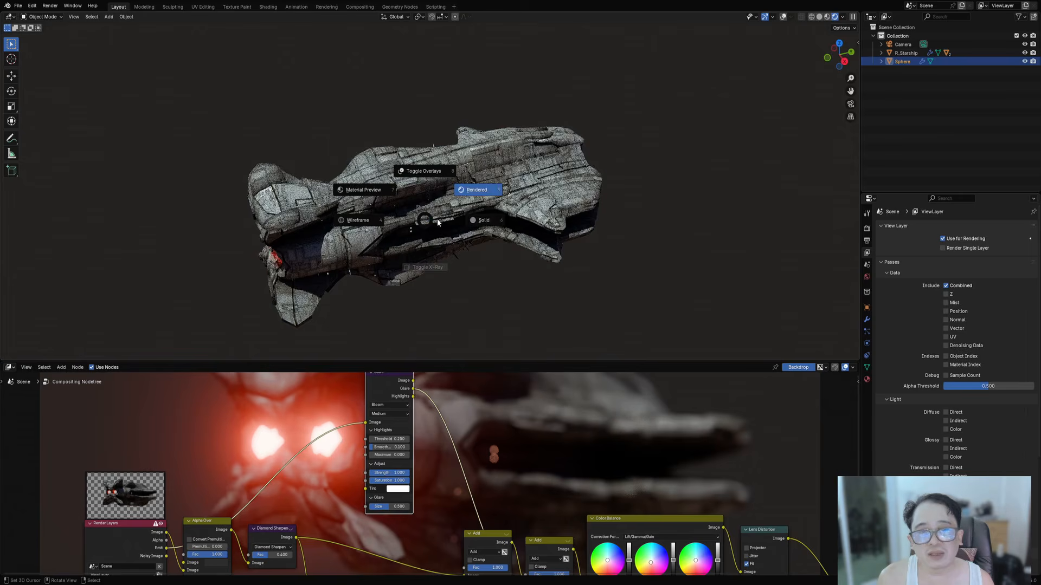
pyautogui.click(504, 218)
pyautogui.hotkey('ctrl', 's')
pyautogui.press('z')
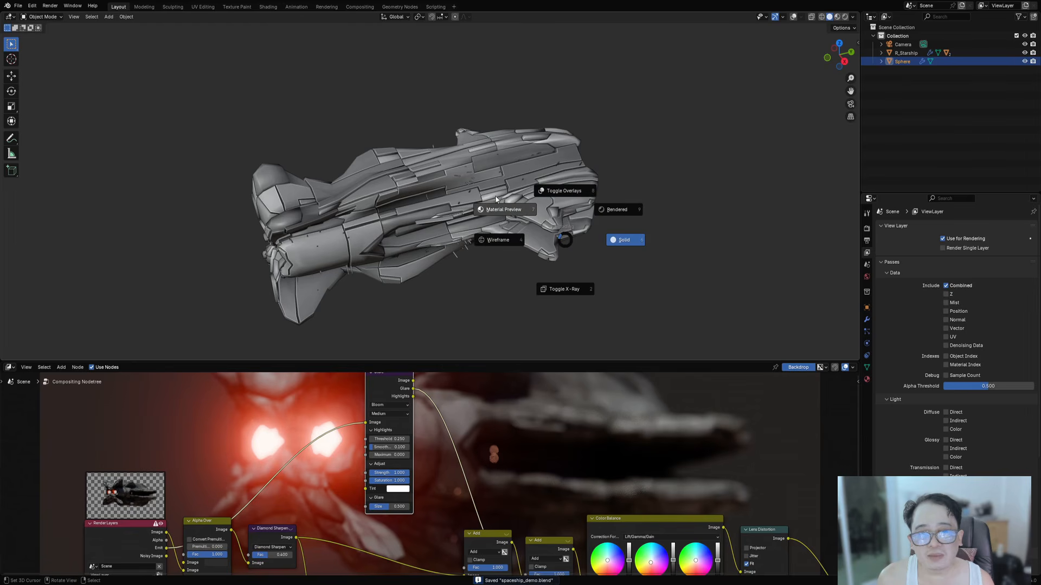
pyautogui.click(498, 209)
pyautogui.moveTo(500, 211)
pyautogui.mouseDown(button='middle')
pyautogui.moveTo(603, 147)
pyautogui.moveTo(524, 200)
pyautogui.moveTo(537, 193)
pyautogui.mouseUp(button='middle')
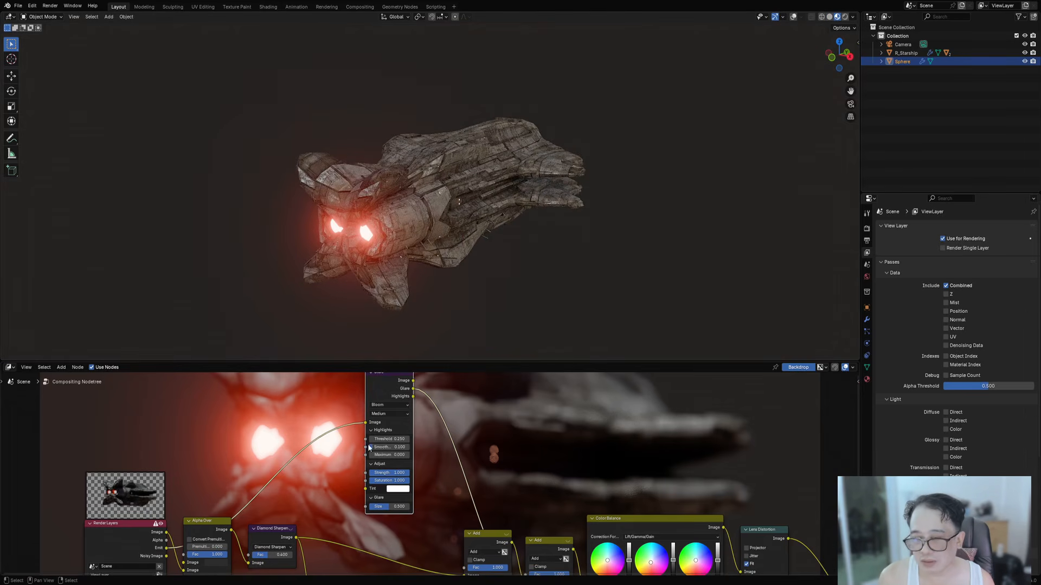
# - Compare Ghosts with the other glare types of the Glare node on the glowing eyes
pyautogui.keyDown('ctrl'); pyautogui.scroll(-1, 389, 406); pyautogui.keyUp('ctrl')
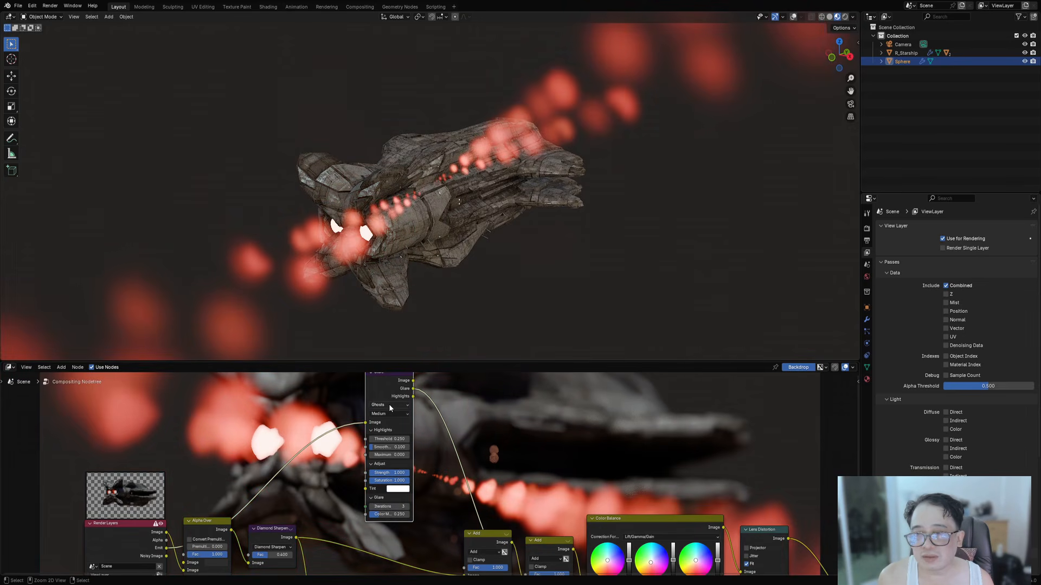
pyautogui.keyDown('ctrl'); pyautogui.scroll(1, 389, 405); pyautogui.keyUp('ctrl')
pyautogui.keyDown('ctrl'); pyautogui.scroll(-1, 389, 405); pyautogui.keyUp('ctrl')
pyautogui.keyDown('ctrl'); pyautogui.scroll(-1, 388, 404); pyautogui.keyUp('ctrl')
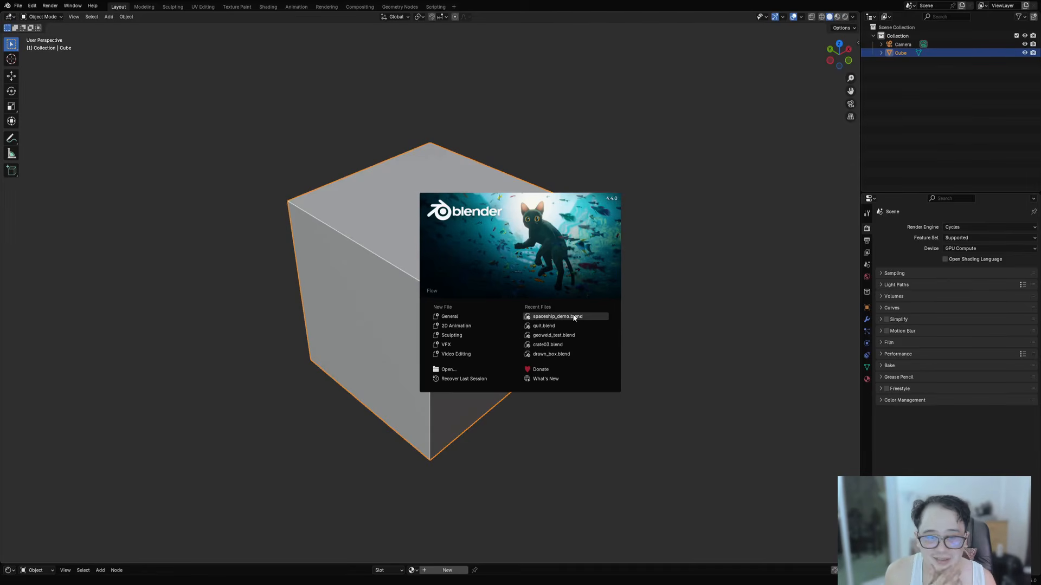
# - Reopen the recent file spaceship_demo.blend, turn the starship's front into view and save the file again
pyautogui.click(575, 316)
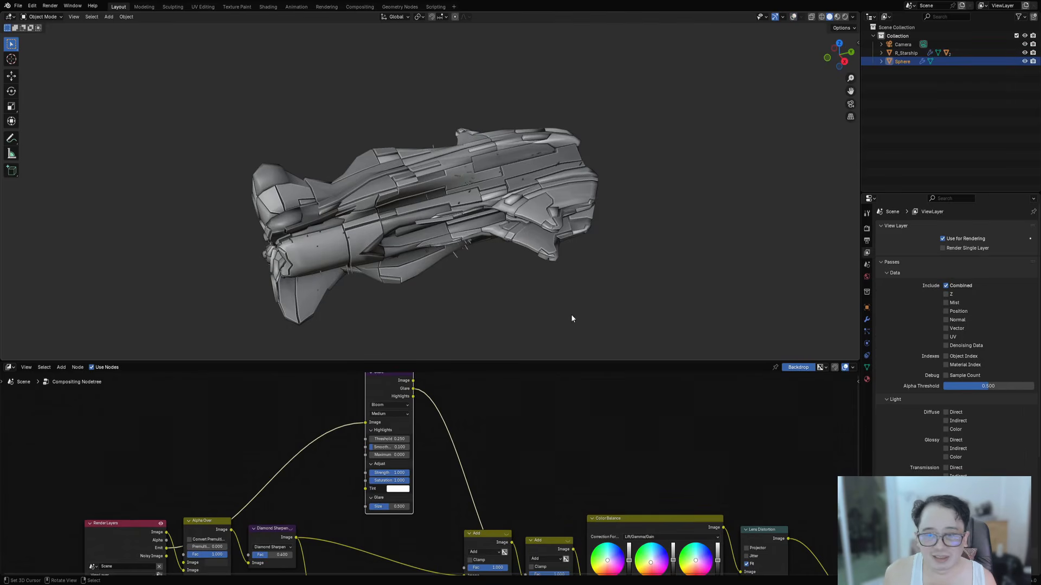
pyautogui.moveTo(571, 318)
pyautogui.mouseDown(button='middle')
pyautogui.moveTo(489, 207)
pyautogui.moveTo(487, 218)
pyautogui.mouseUp(button='middle')
pyautogui.hotkey('ctrl', 's')
# - Compare the starship and its eye glow in Rendered and Material Preview shading, ending in Rendered
pyautogui.press('z')
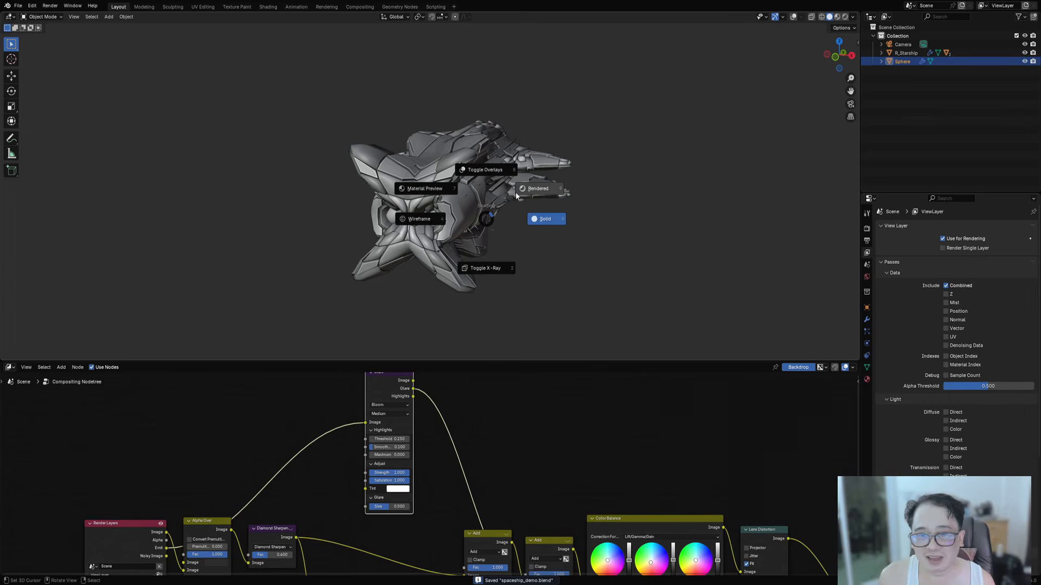
pyautogui.click(516, 193)
pyautogui.moveTo(610, 217); pyautogui.dragTo(592, 223, button='middle')
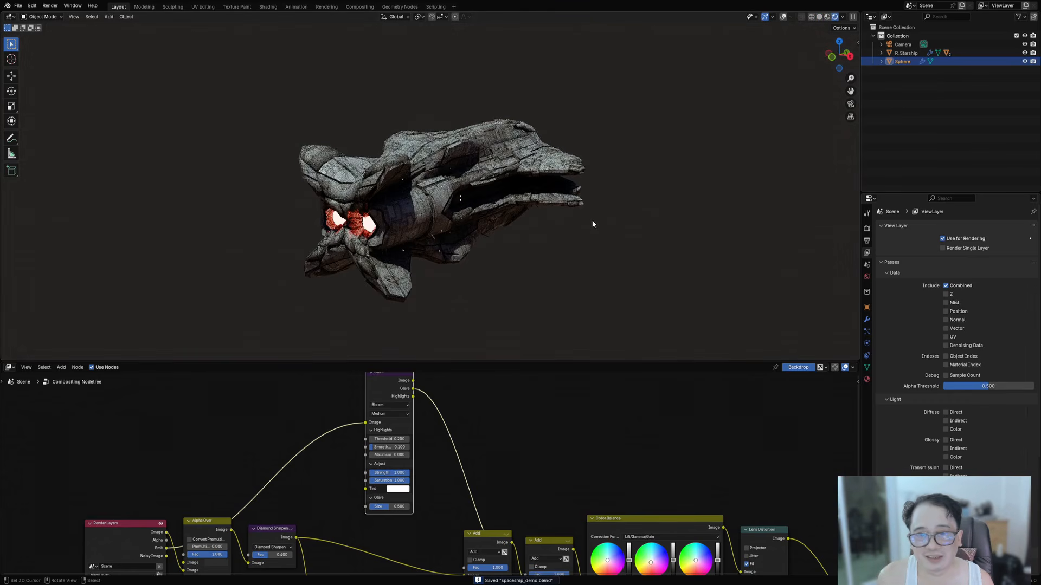
pyautogui.press('z')
pyautogui.click(535, 199)
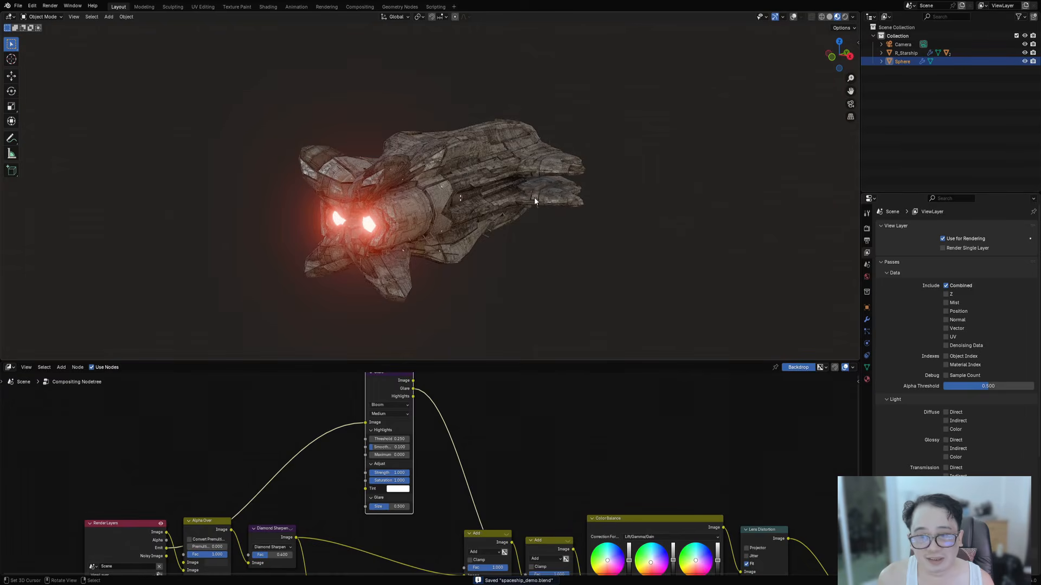
pyautogui.moveTo(535, 201)
pyautogui.mouseDown(button='middle')
pyautogui.moveTo(551, 256)
pyautogui.moveTo(430, 228)
pyautogui.moveTo(559, 247)
pyautogui.moveTo(822, 83)
pyautogui.mouseUp(button='middle')
pyautogui.press('z')
pyautogui.click(596, 218)
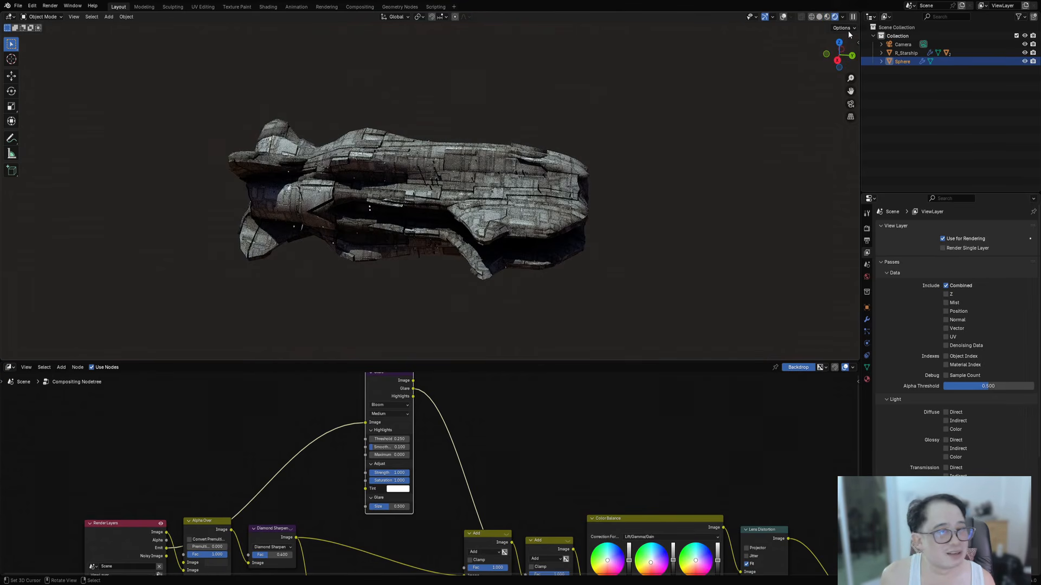
# - Maximize the 3D viewport and inspect the rendered starship from below, from the front and along its side
pyautogui.moveTo(596, 258); pyautogui.dragTo(662, 334, button='middle')
pyautogui.hotkey('ctrl', 'space')
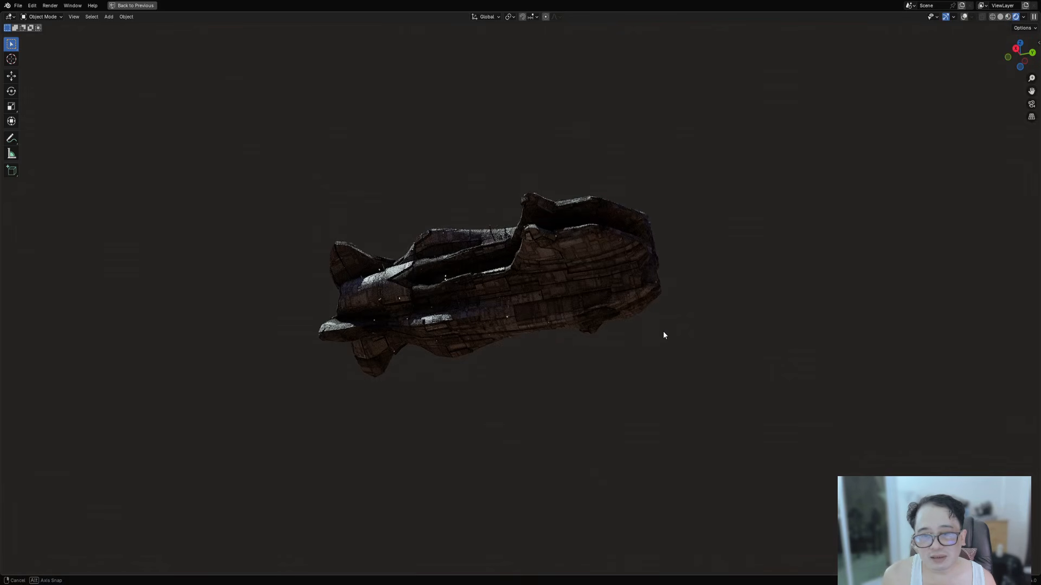
pyautogui.scroll(2, 630, 335)
pyautogui.moveTo(580, 344); pyautogui.dragTo(573, 321, button='middle')
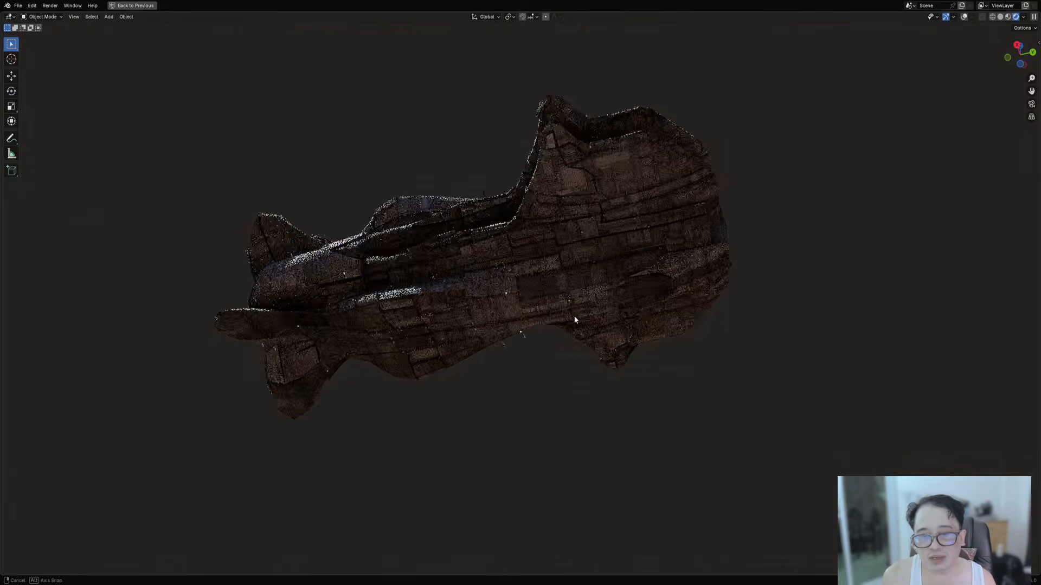
pyautogui.scroll(-1, 530, 233)
pyautogui.moveTo(562, 232); pyautogui.dragTo(532, 310, button='middle')
pyautogui.scroll(-4, 532, 310)
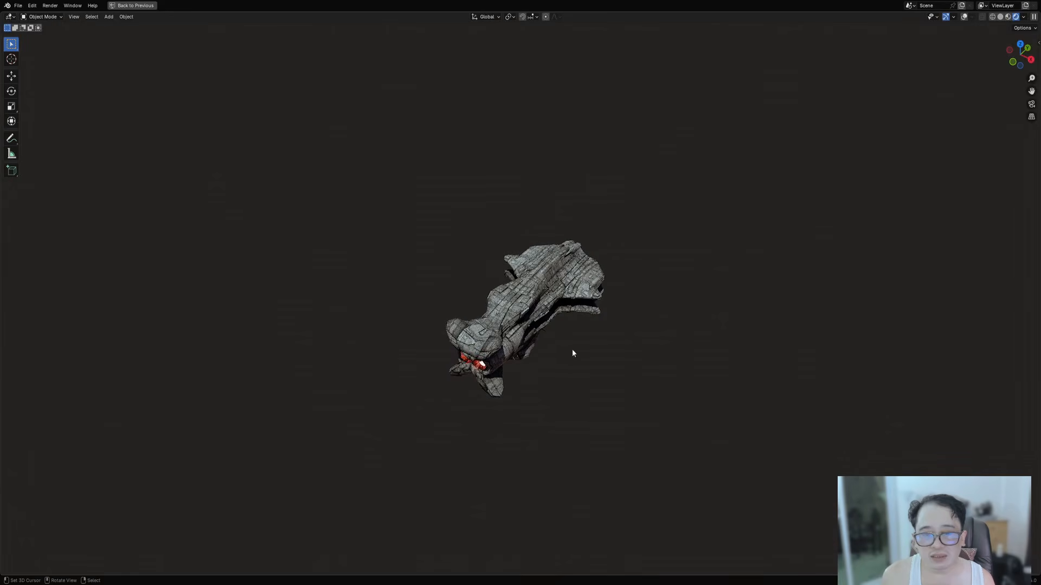
pyautogui.scroll(-2, 570, 350)
pyautogui.moveTo(586, 348); pyautogui.dragTo(634, 330, button='middle')
pyautogui.moveTo(625, 372); pyautogui.dragTo(587, 355, button='middle')
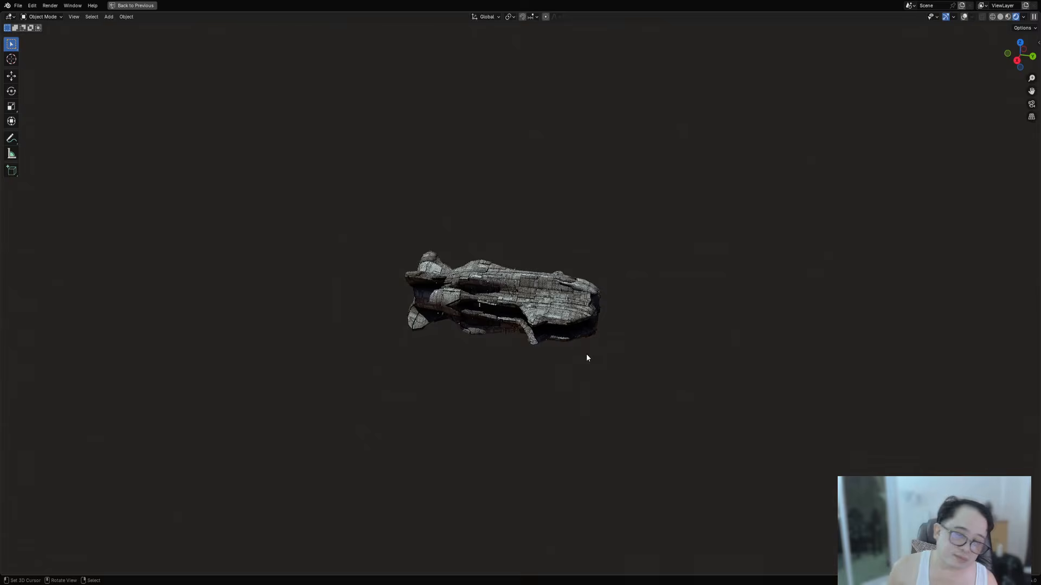
pyautogui.scroll(2, 587, 356)
pyautogui.scroll(4, 588, 332)
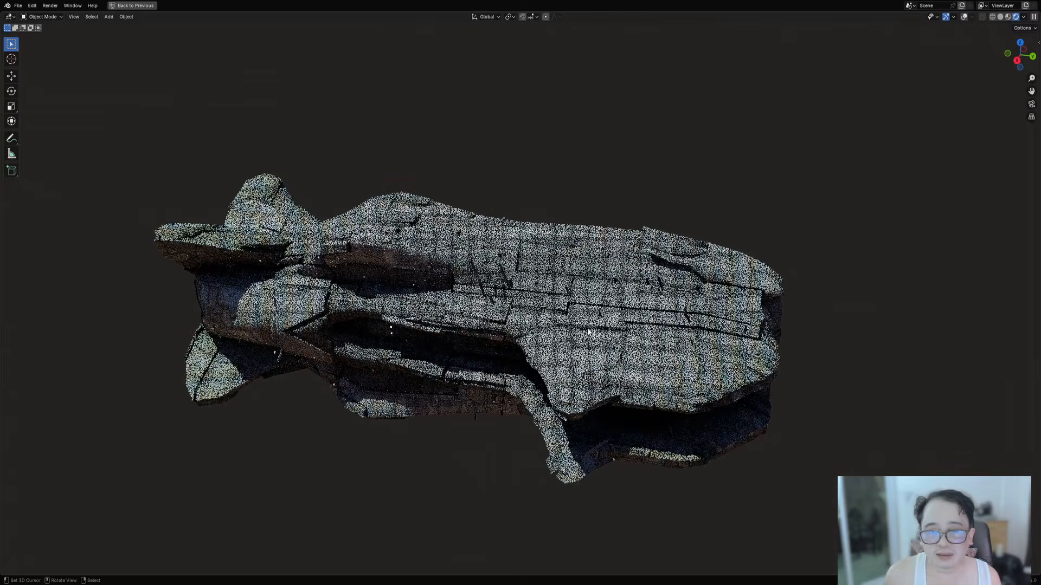
pyautogui.moveTo(588, 337); pyautogui.dragTo(606, 310, button='middle')
# - Switch the viewport to Solid shading, view the hull up close and bring up the Random Flow tool list
pyautogui.press('z')
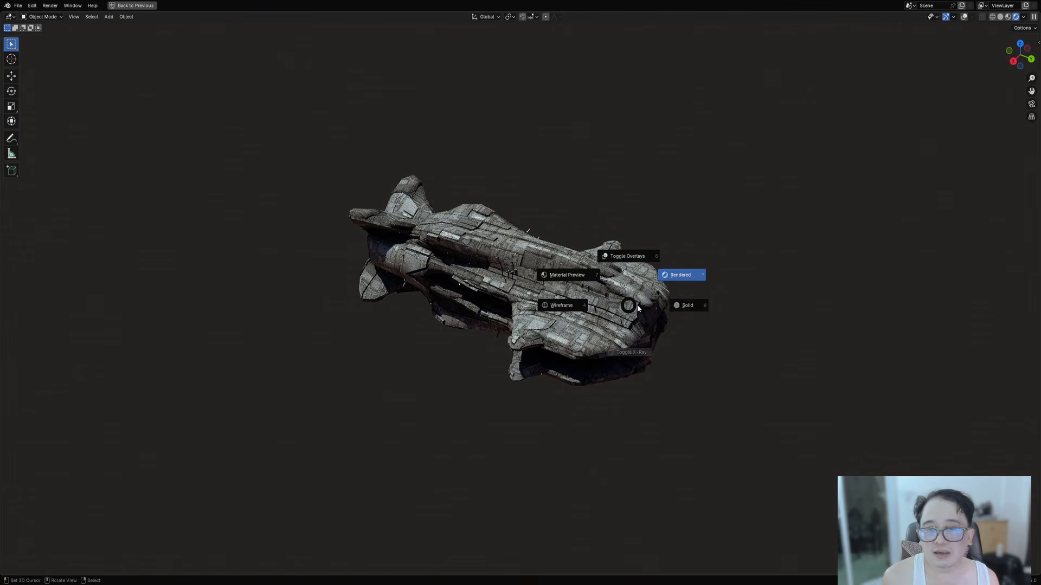
pyautogui.click(677, 307)
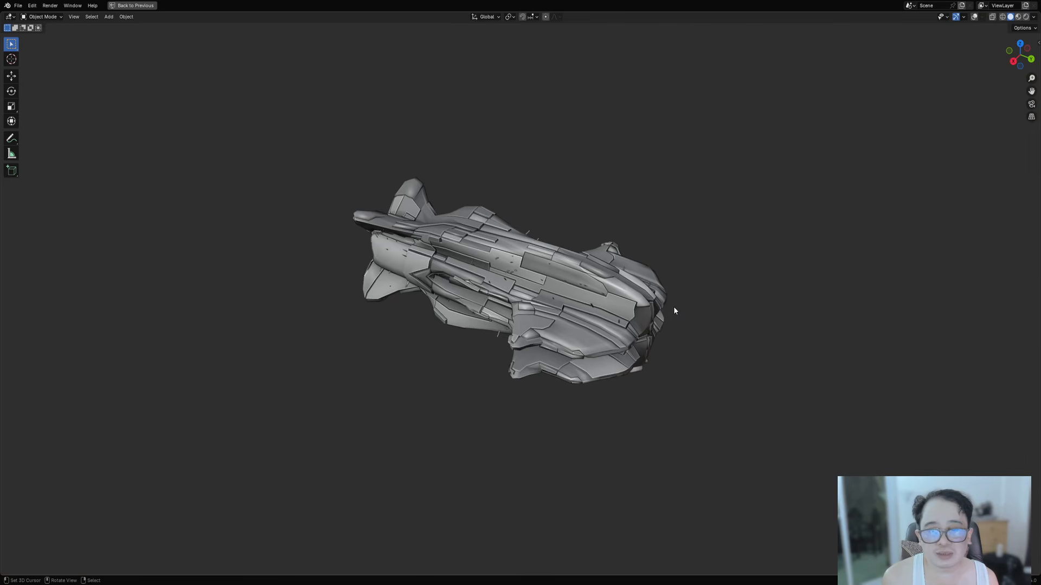
pyautogui.moveTo(674, 307); pyautogui.dragTo(657, 319, button='middle')
pyautogui.keyDown('shift'); pyautogui.moveTo(701, 280); pyautogui.dragTo(672, 315, button='middle'); pyautogui.keyUp('shift')
pyautogui.scroll(2, 672, 315)
pyautogui.hotkey('shift', 'v')
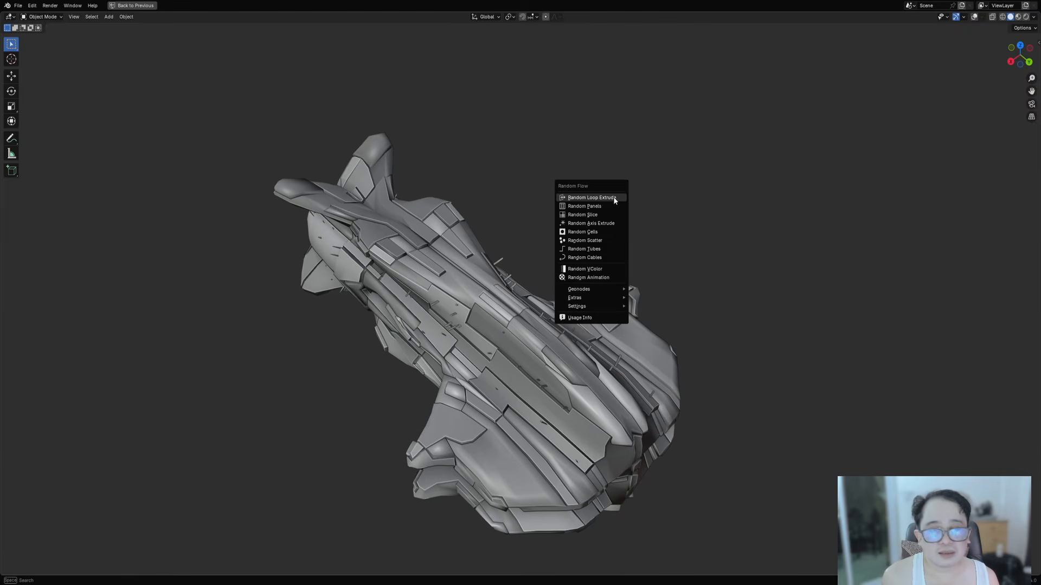
pyautogui.press('Escape')
# - Add a Random Starship, look through its front/back, plating and wings settings, and undo the addition
pyautogui.hotkey('shift', 'a')
pyautogui.moveTo(627, 216)
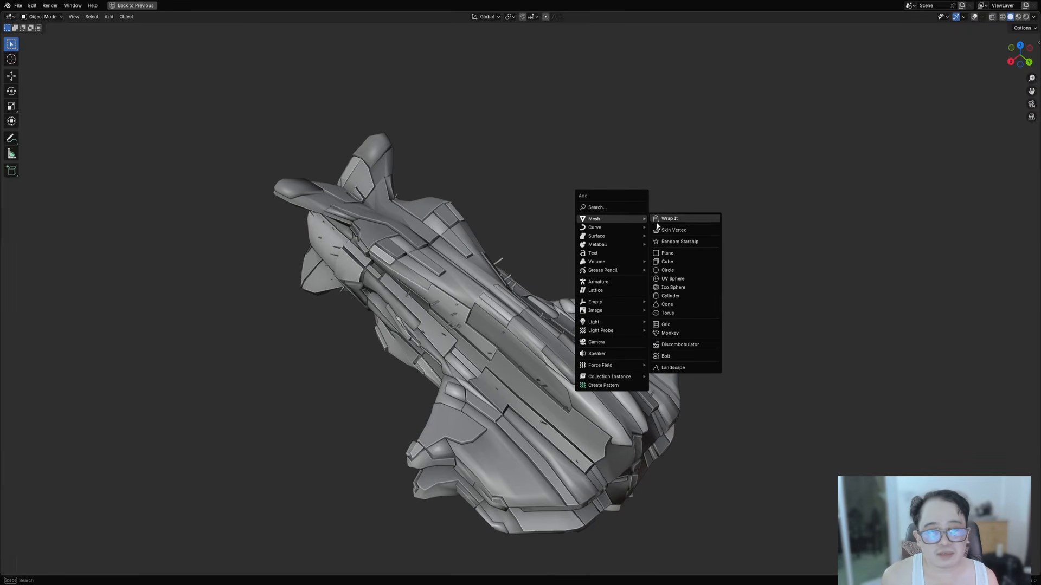
pyautogui.click(682, 239)
pyautogui.moveTo(704, 243); pyautogui.dragTo(629, 137)
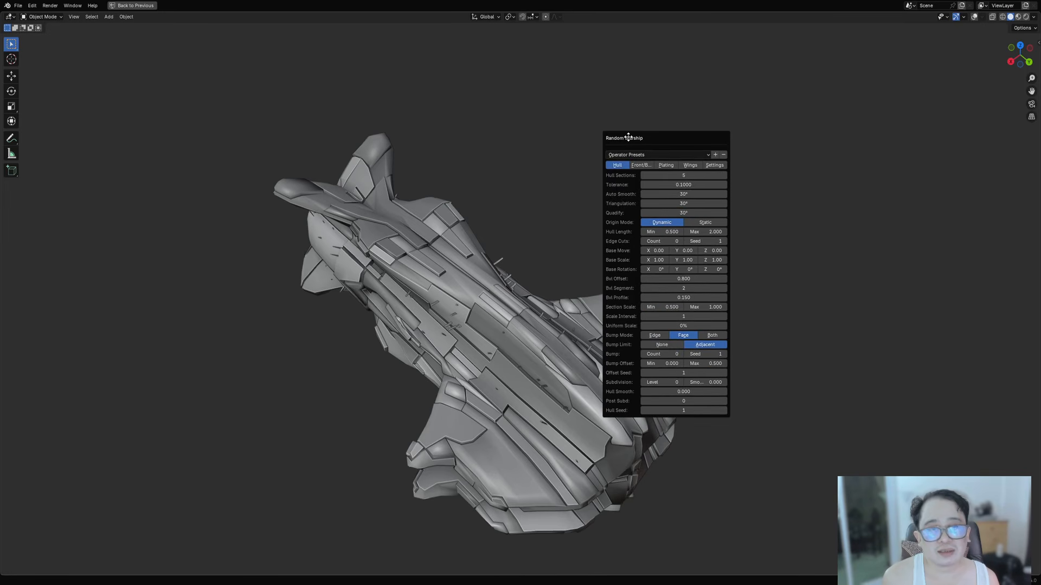
pyautogui.click(636, 165)
pyautogui.click(666, 166)
pyautogui.click(690, 165)
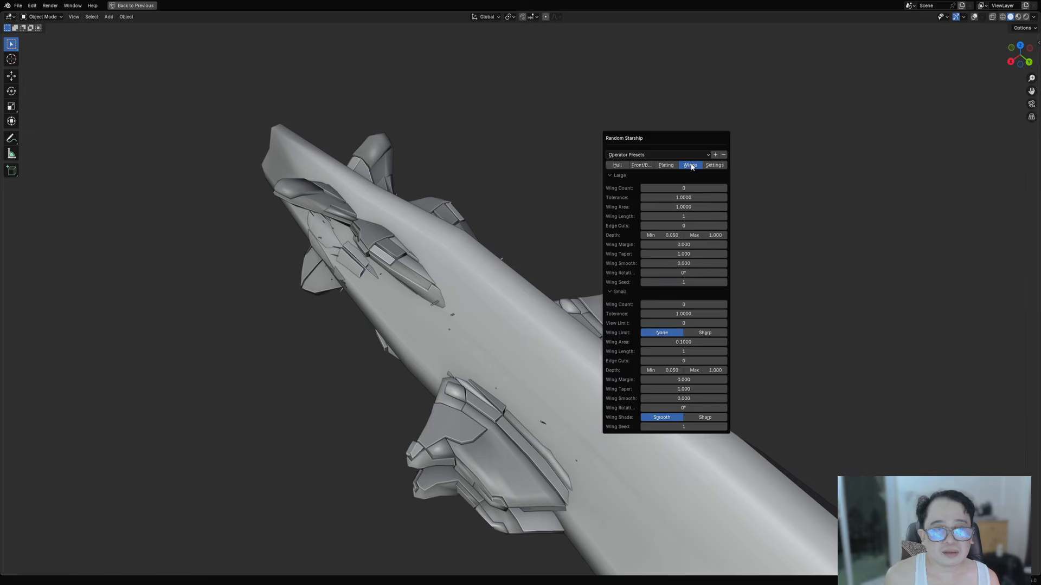
pyautogui.scroll(-7, 514, 269)
pyautogui.hotkey('ctrl', 'z')
# - Review the Random Flow tools, such as Random Loop Extrude and Random Panels, without applying any to the starship
pyautogui.scroll(6, 514, 267)
pyautogui.hotkey('shift', 'q')
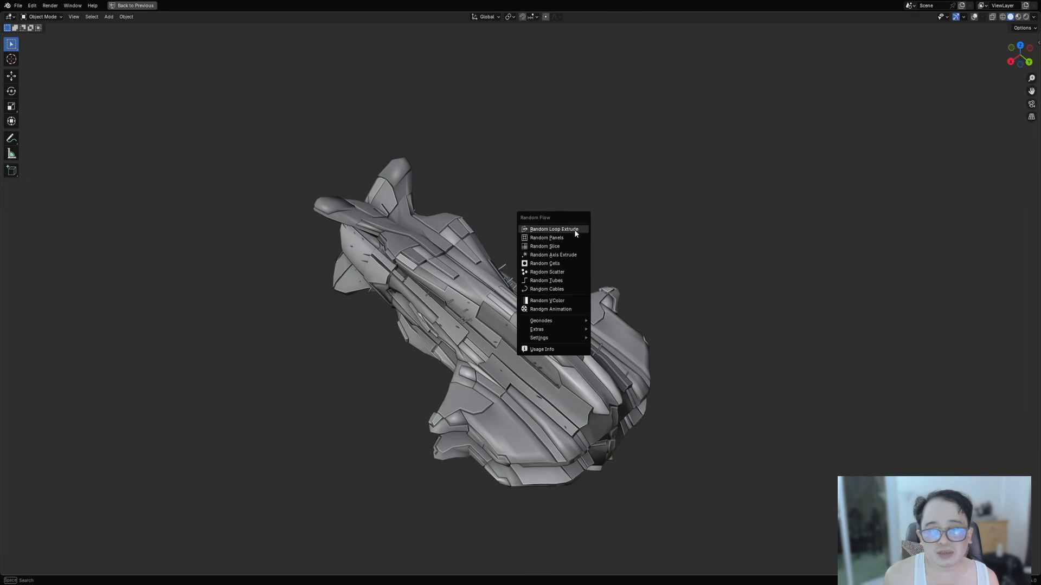
pyautogui.hotkey('shift', 'v')
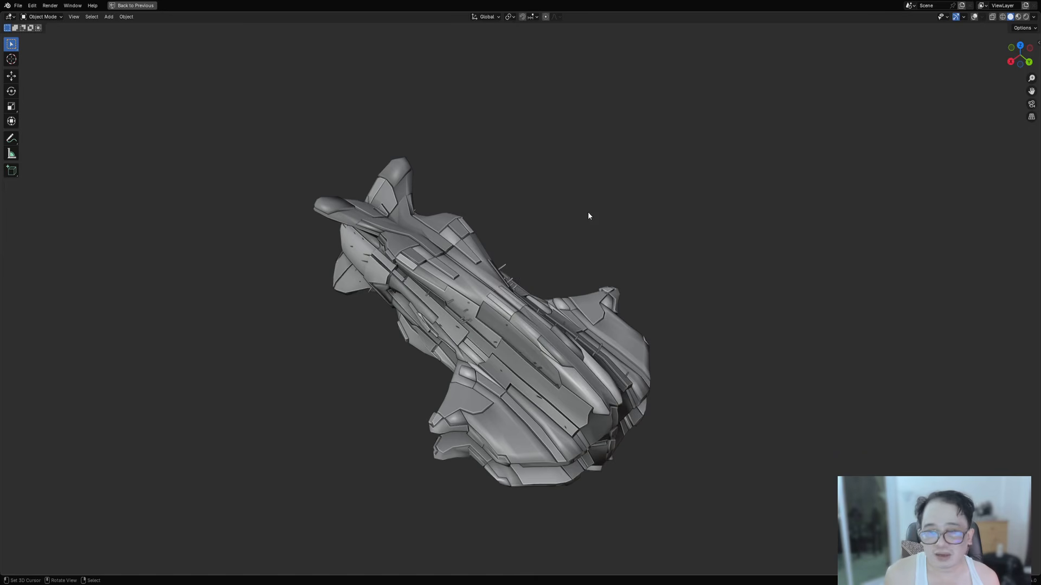
pyautogui.hotkey('shift', 'q')
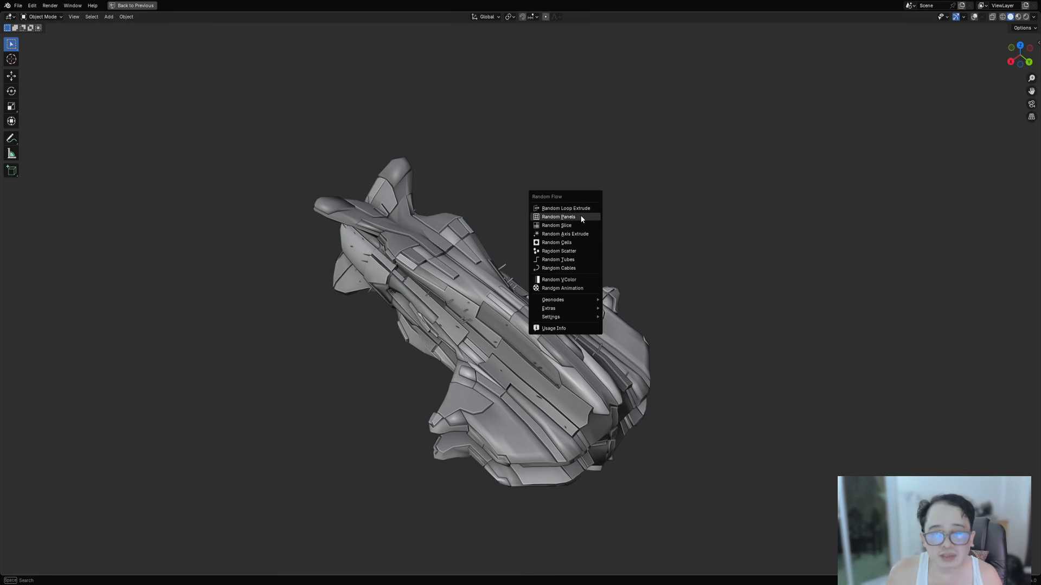
# - Switch the viewport back to Rendered shading and examine the starship's side, underside and rear
pyautogui.moveTo(401, 304); pyautogui.dragTo(525, 318, button='middle')
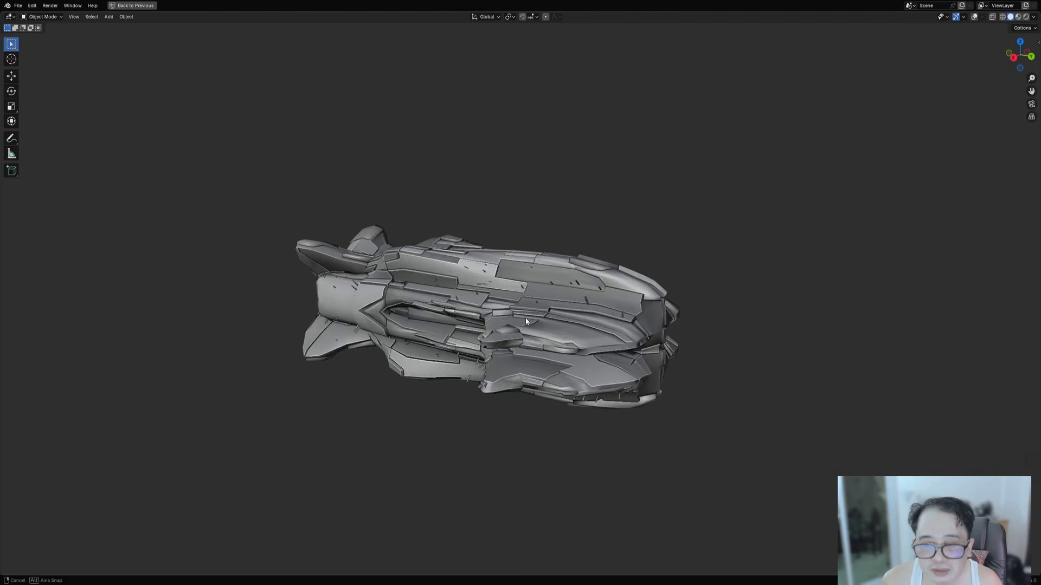
pyautogui.press('z')
pyautogui.click(625, 228)
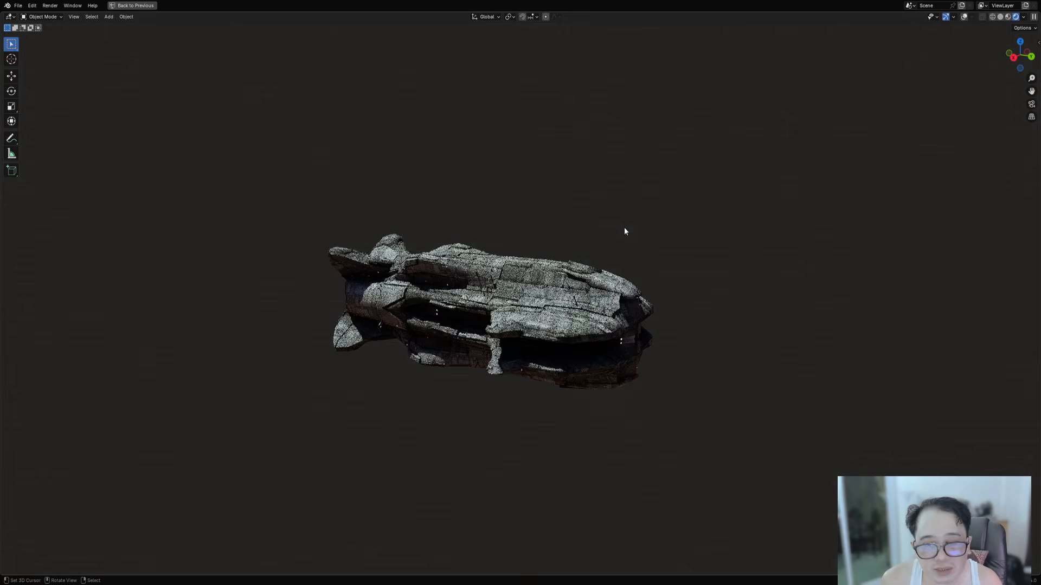
pyautogui.moveTo(630, 270)
pyautogui.mouseDown(button='middle')
pyautogui.moveTo(625, 306)
pyautogui.moveTo(551, 327)
pyautogui.moveTo(505, 359)
pyautogui.moveTo(616, 325)
pyautogui.moveTo(577, 310)
pyautogui.mouseUp(button='middle')
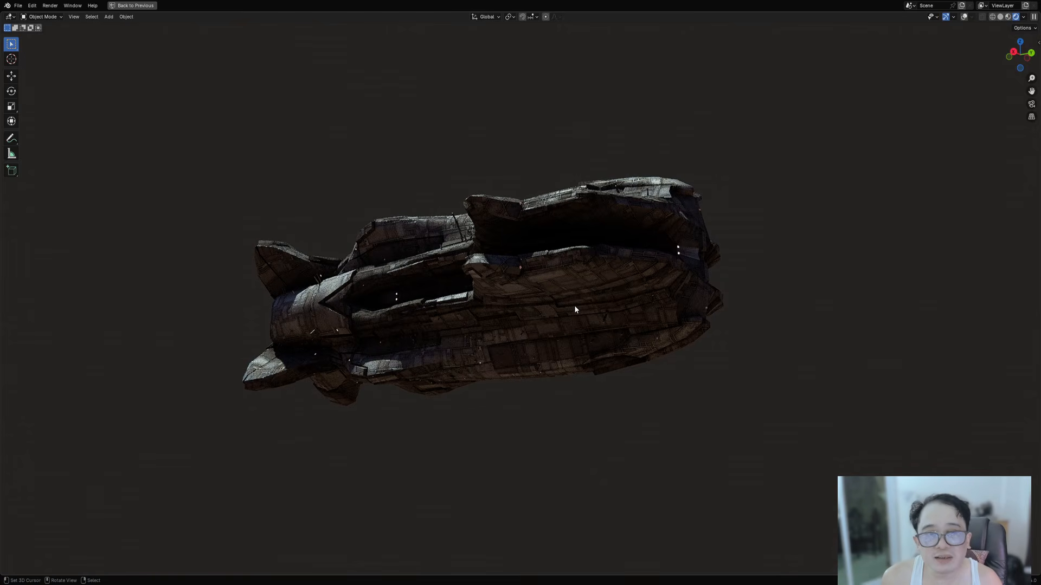
pyautogui.moveTo(580, 267); pyautogui.dragTo(574, 292, button='middle')
pyautogui.scroll(2, 634, 325)
pyautogui.moveTo(646, 325); pyautogui.dragTo(622, 251, button='middle')
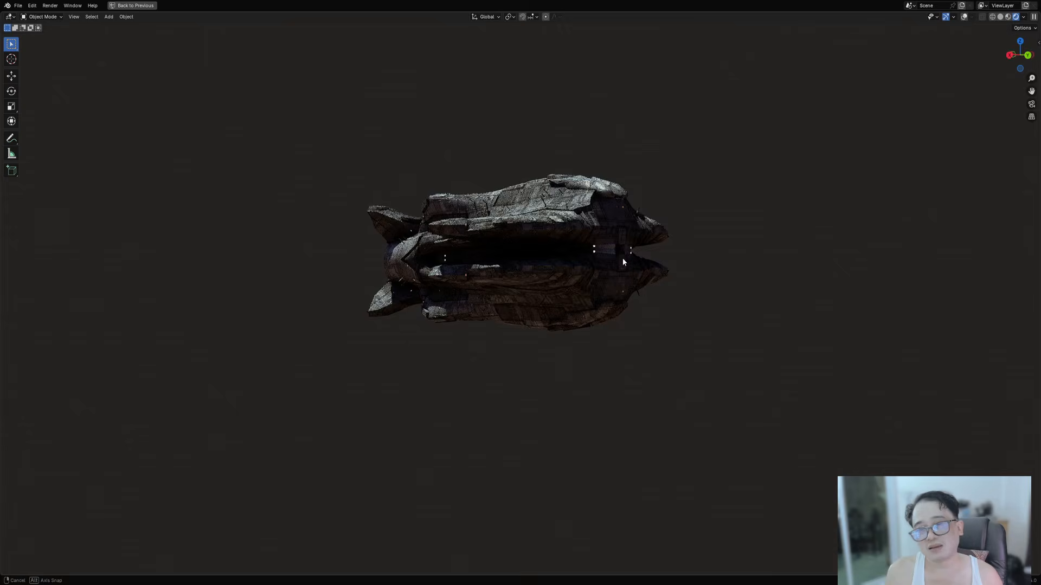